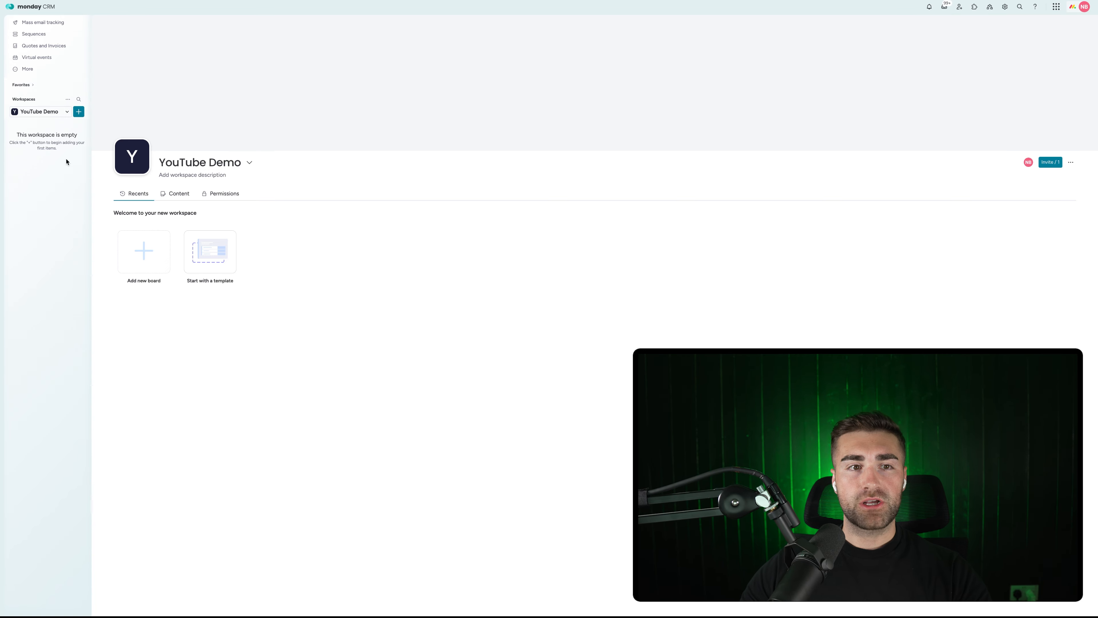
# Create a board named 'Accounts' with the custom item type 'Accounts' in the YouTube Demo workspace.
pyautogui.click(78, 113)
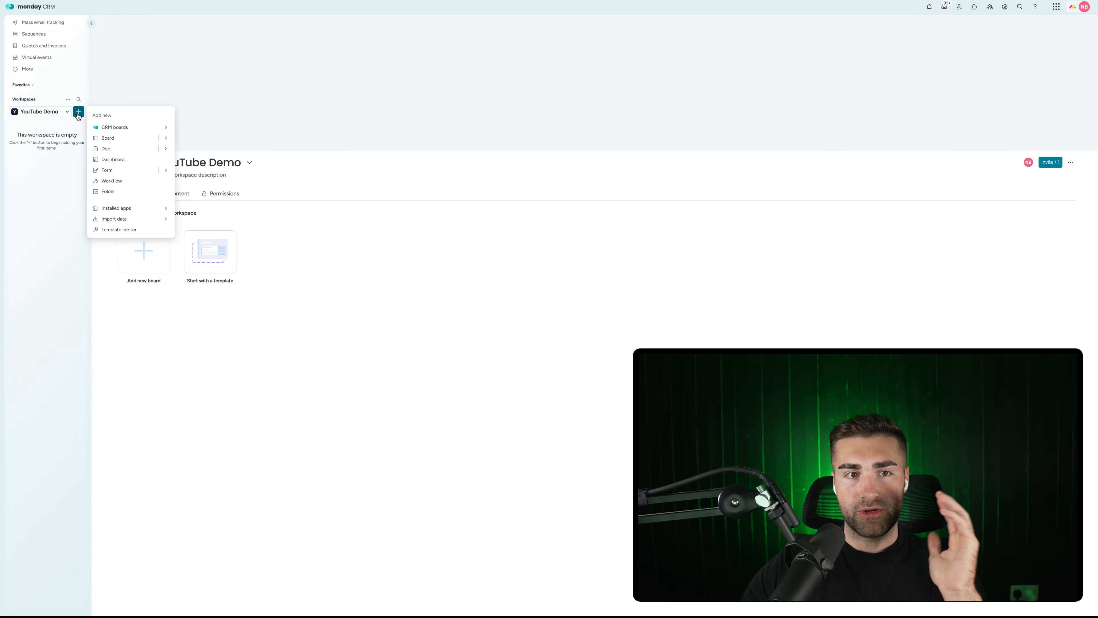
pyautogui.moveTo(146, 125)
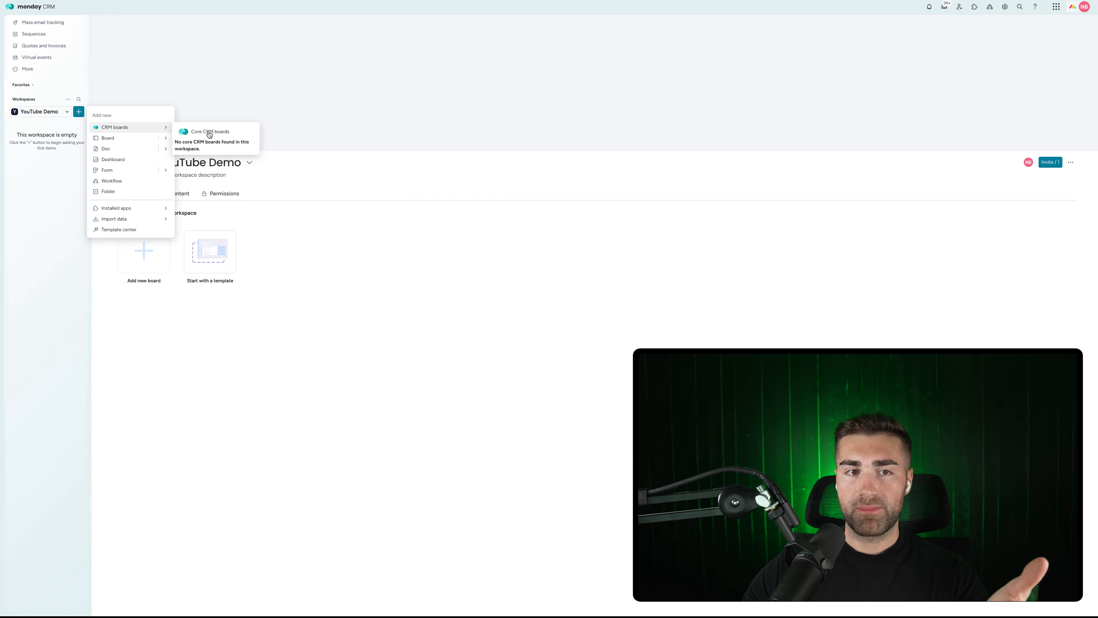
pyautogui.click(126, 143)
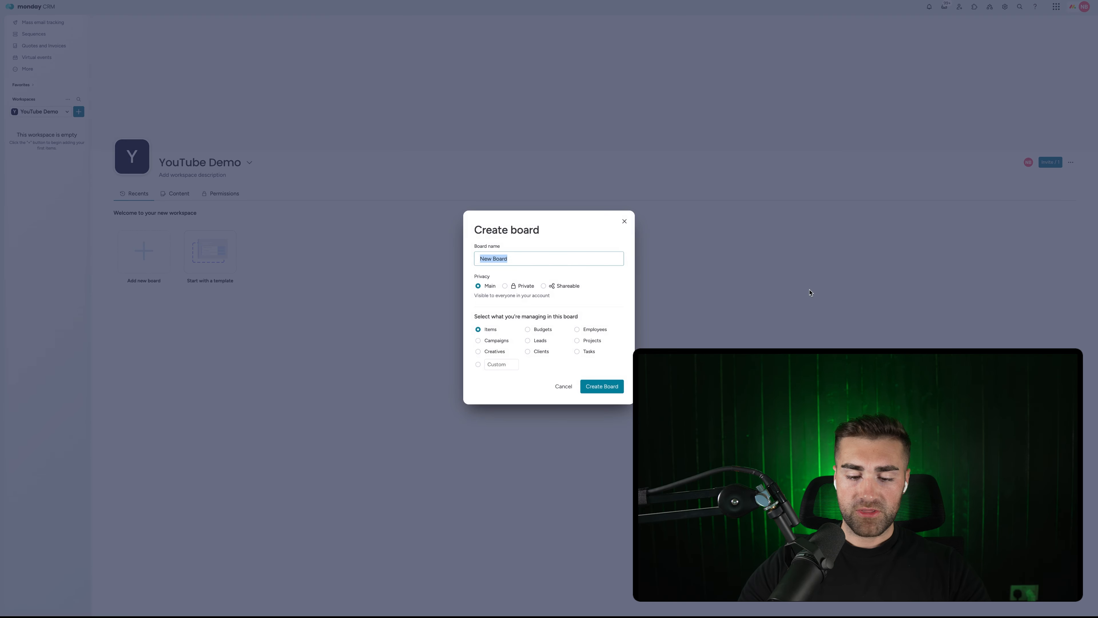
pyautogui.write('Accounts')
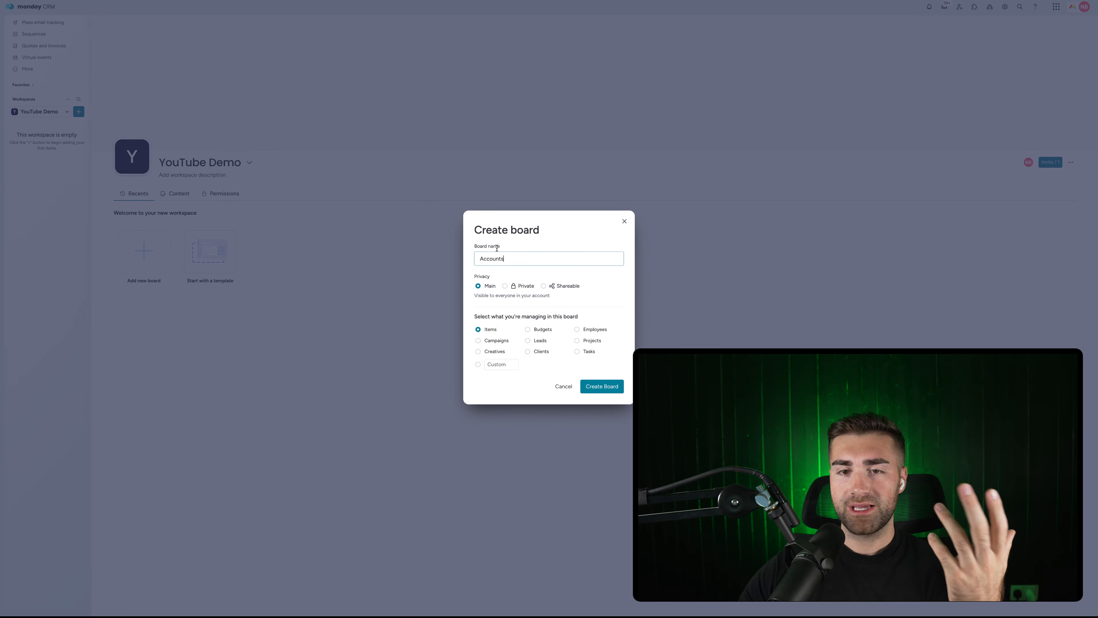
pyautogui.doubleClick(482, 276)
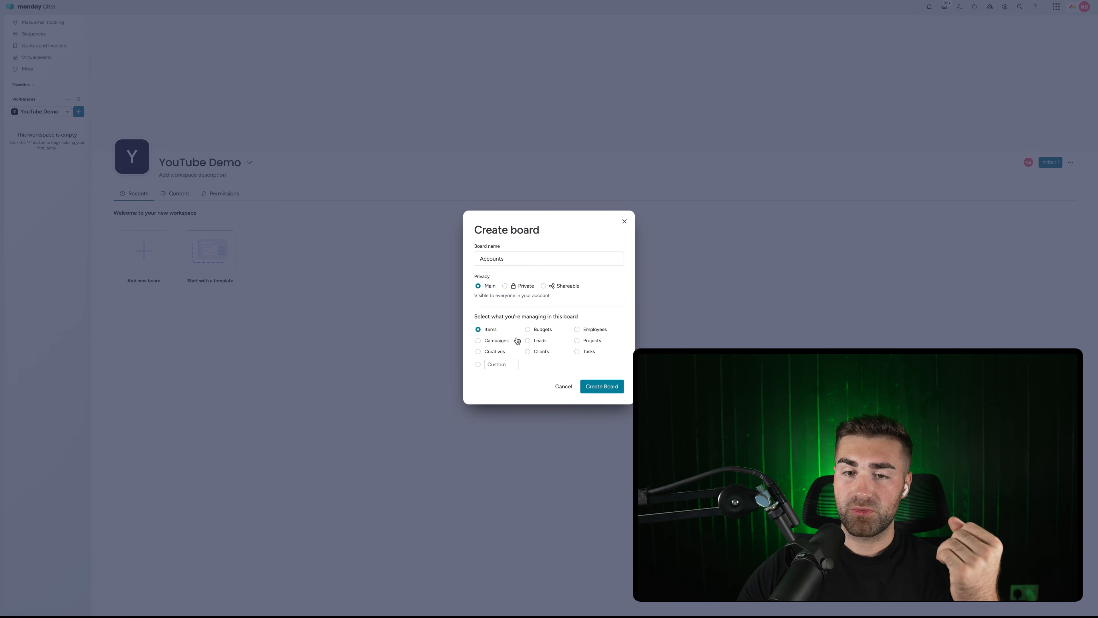
pyautogui.click(499, 364)
pyautogui.write('Ac')
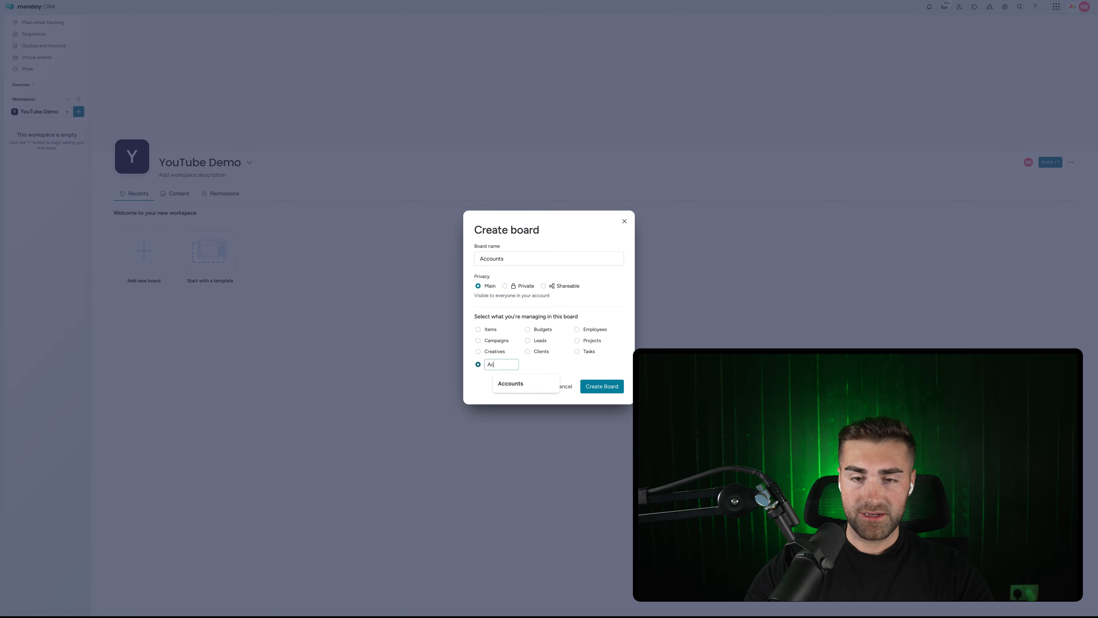
pyautogui.write('counts')
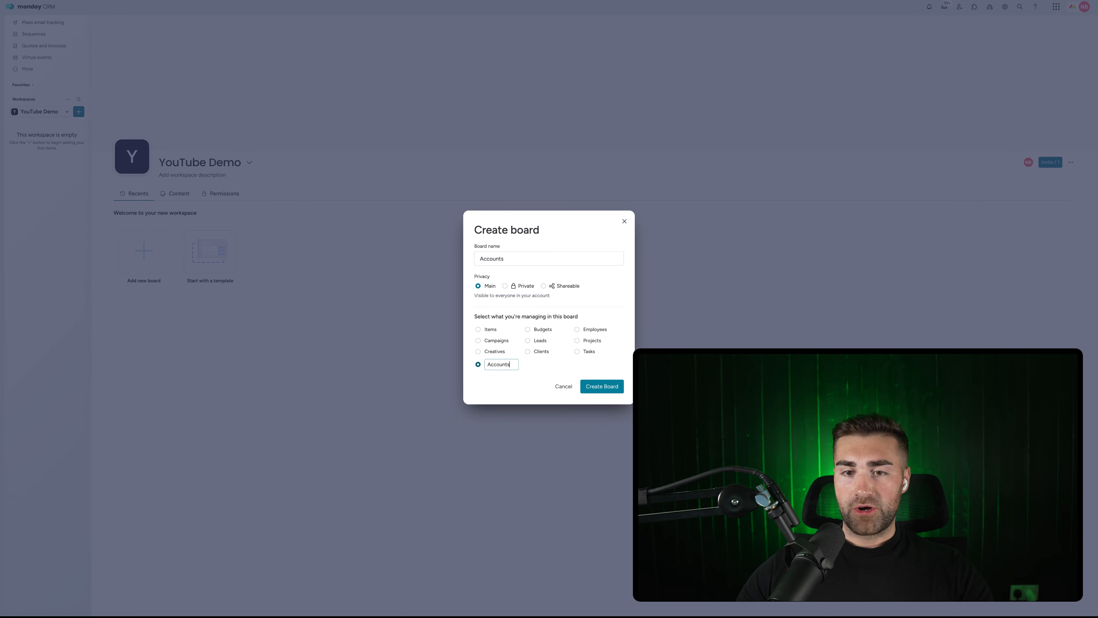
pyautogui.click(490, 386)
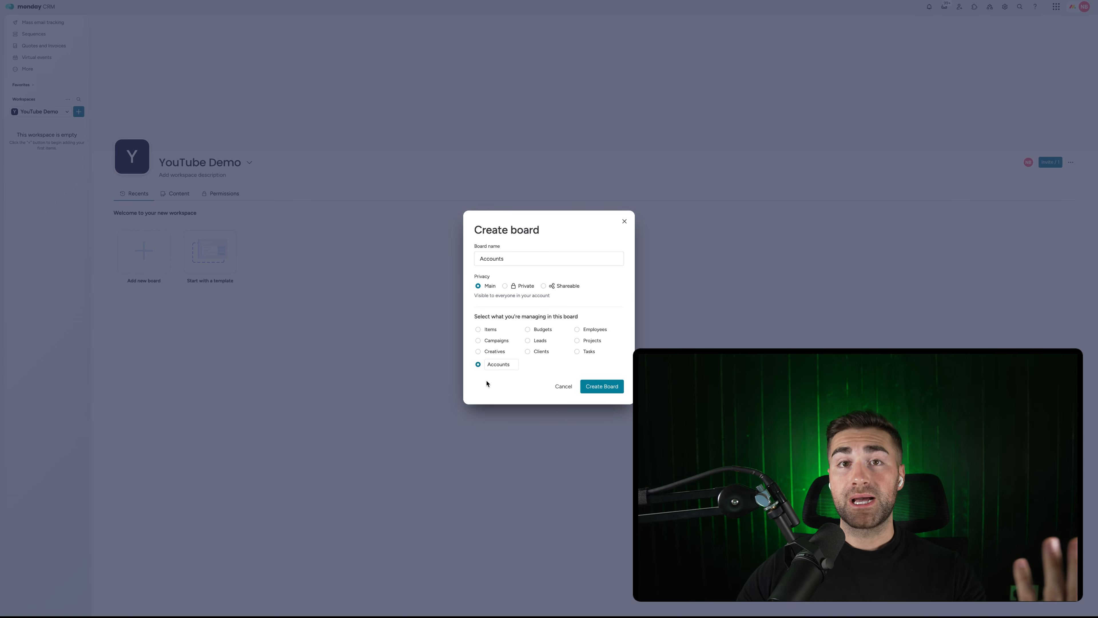
pyautogui.click(602, 385)
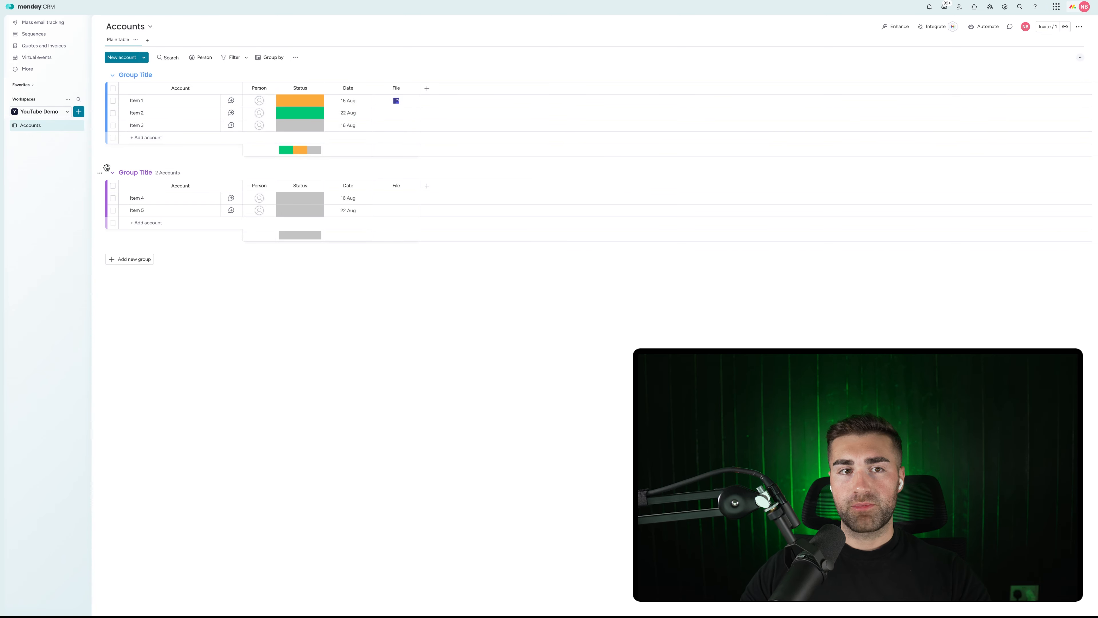
# Delete the second sample group from the Accounts board.
pyautogui.click(131, 76)
pyautogui.tripleClick(131, 78)
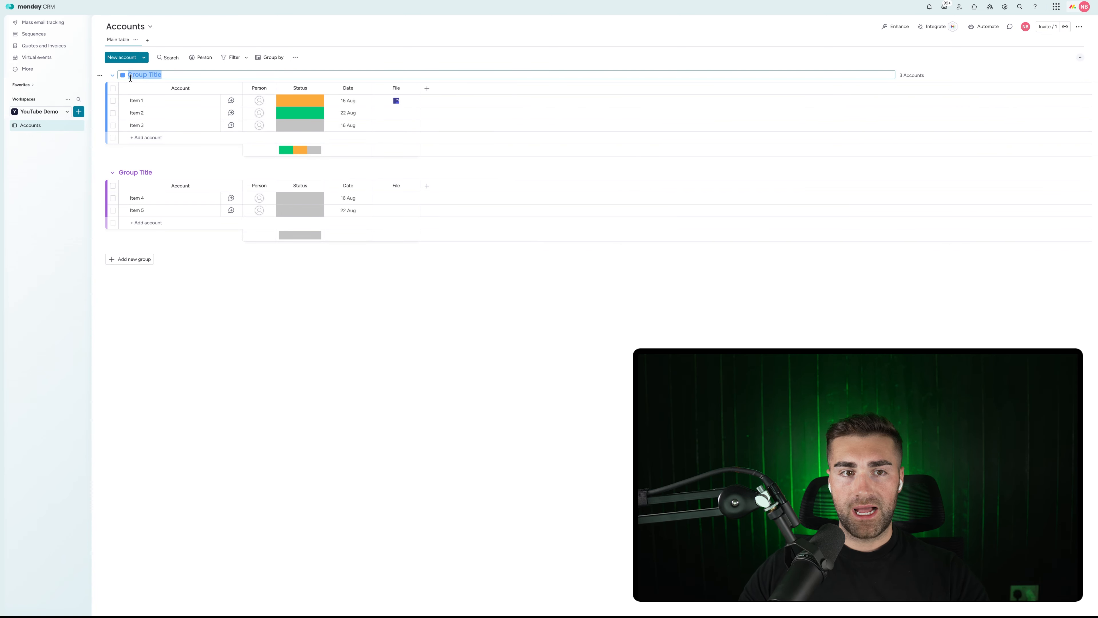
pyautogui.click(119, 152)
pyautogui.click(99, 175)
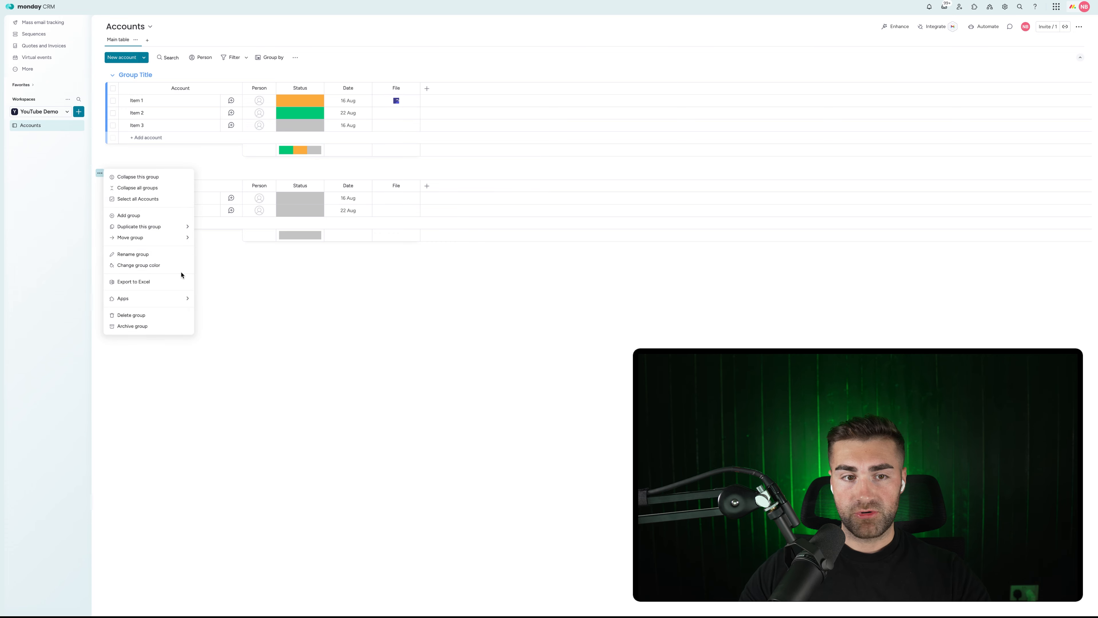
pyautogui.click(130, 315)
pyautogui.rightClick(599, 316)
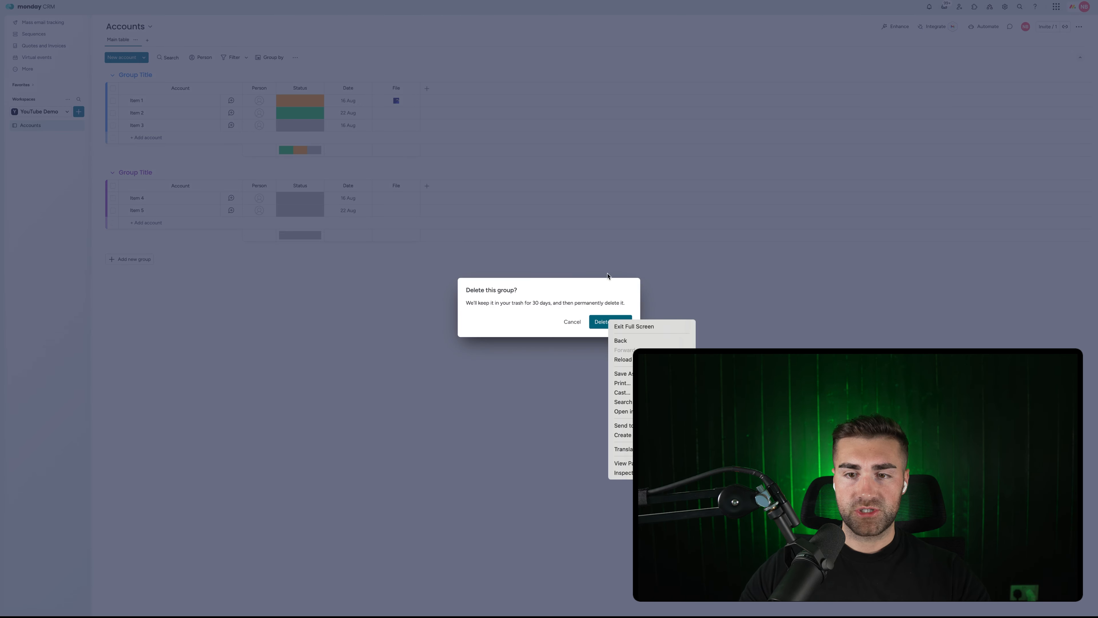
pyautogui.click(607, 285)
pyautogui.click(613, 321)
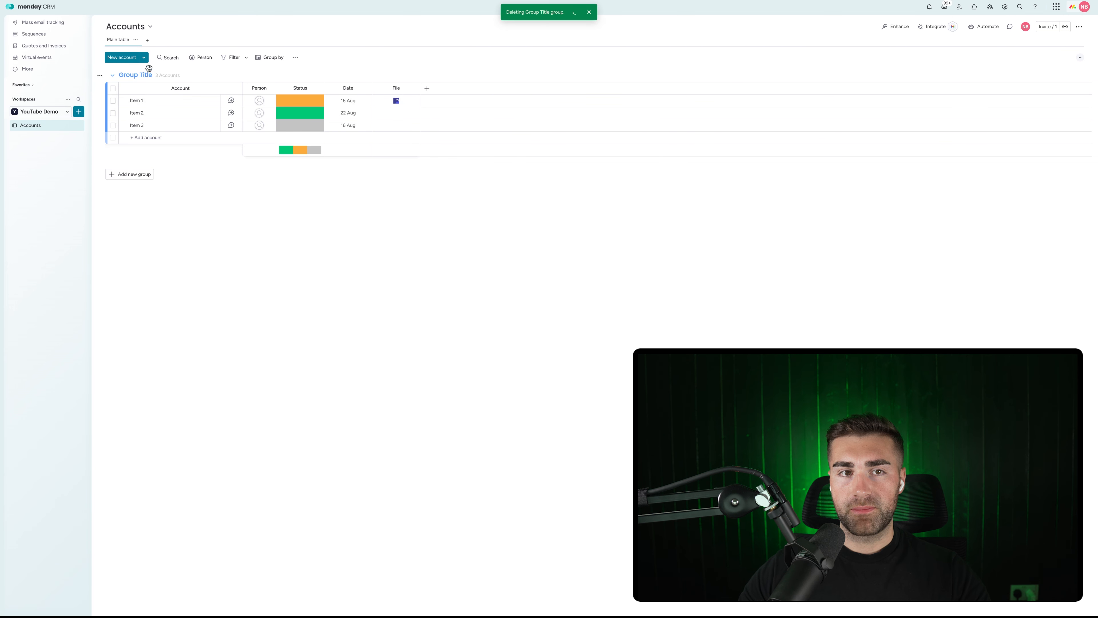
# Rename the remaining group to 'All Accounts' and the second item to 'Apple'.
pyautogui.click(138, 74)
pyautogui.write('All Ac')
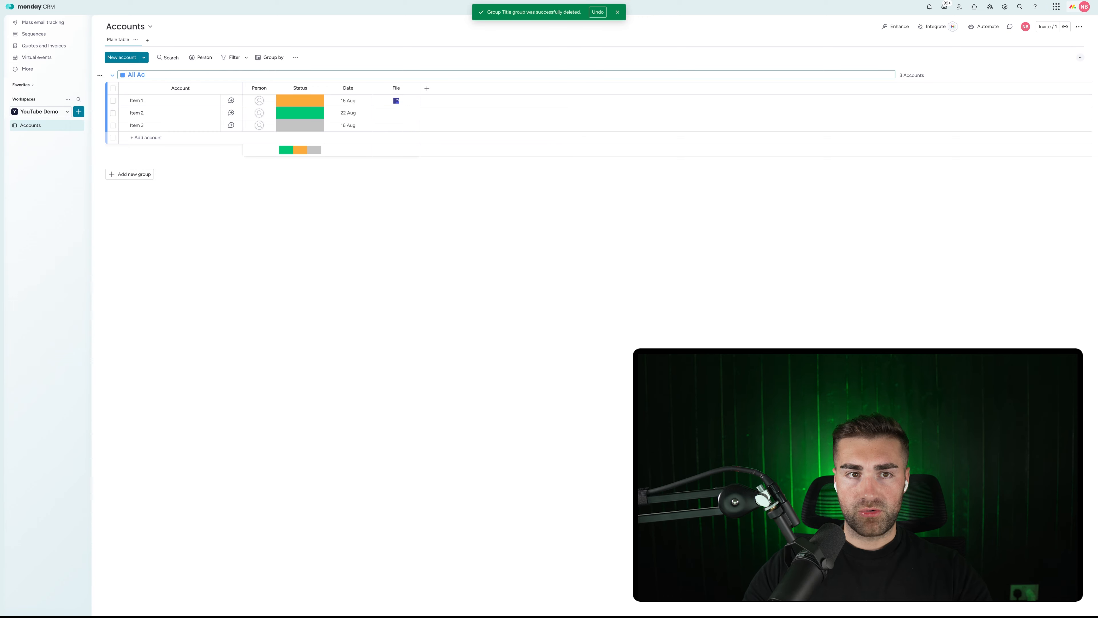
pyautogui.write('counts')
pyautogui.press('Return')
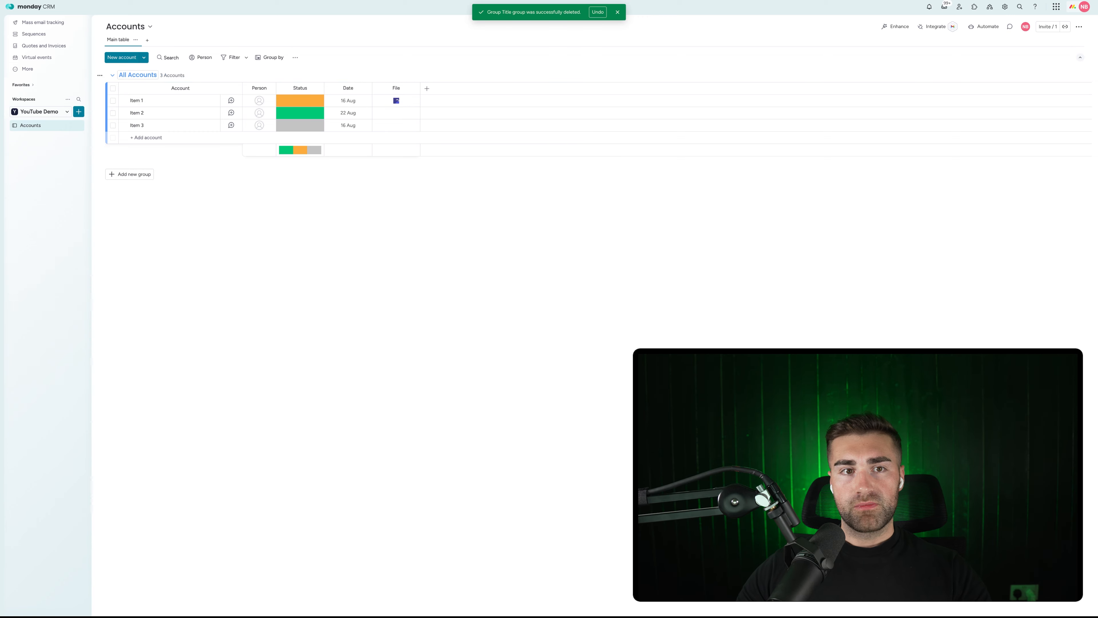
pyautogui.click(132, 101)
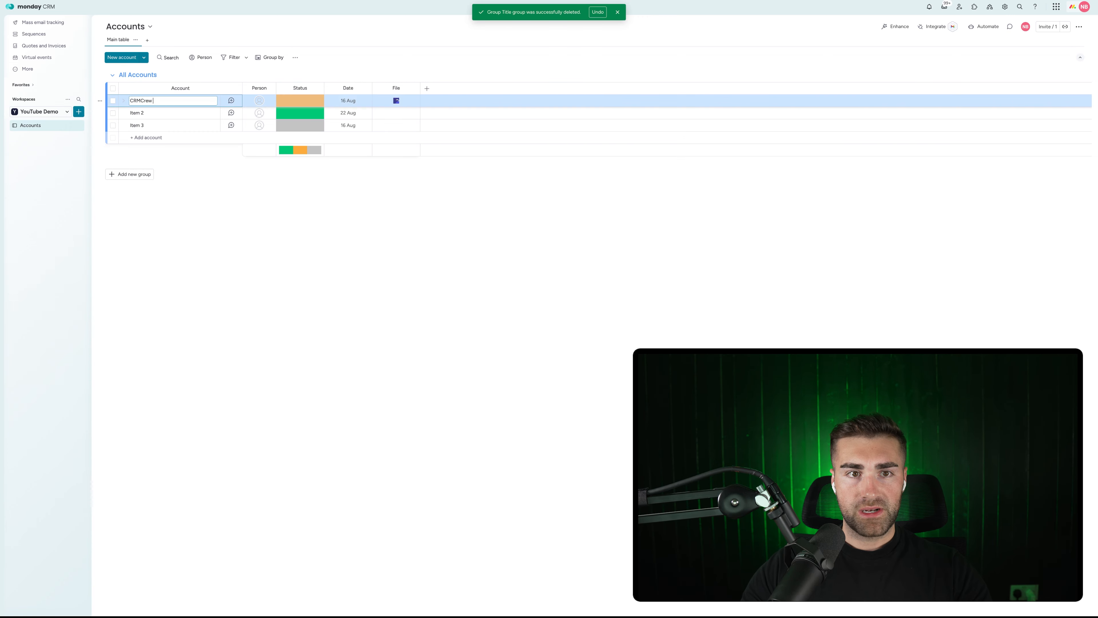
pyautogui.click(138, 112)
pyautogui.write('App')
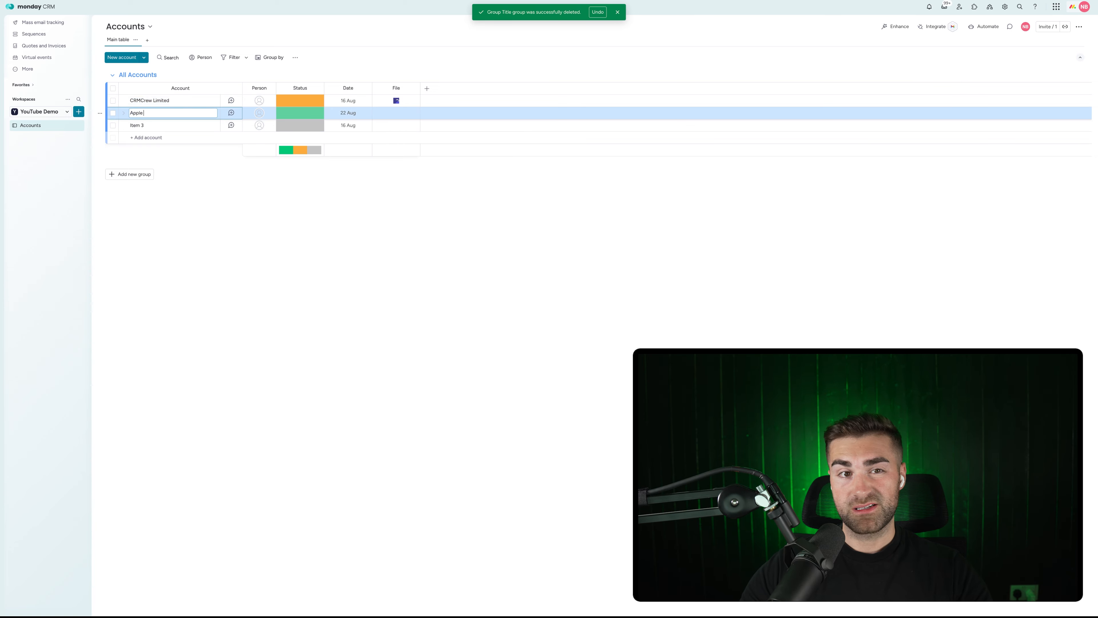
pyautogui.write('le')
pyautogui.press('Return')
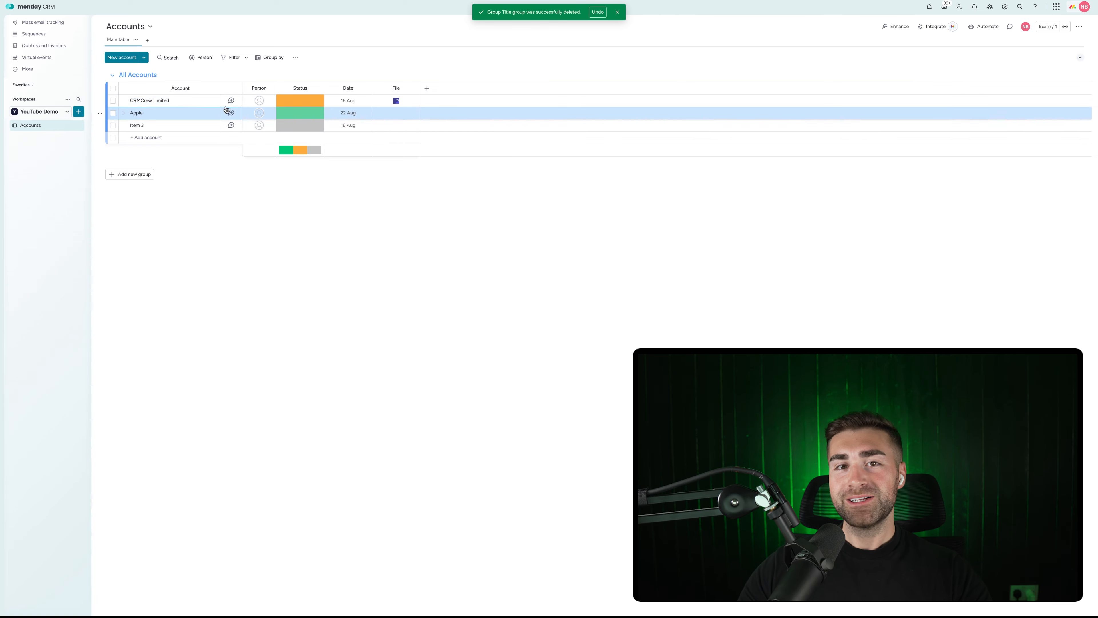
# Add Active and Inactive Status labels and move Active to the top of the list.
pyautogui.click(300, 101)
pyautogui.click(294, 157)
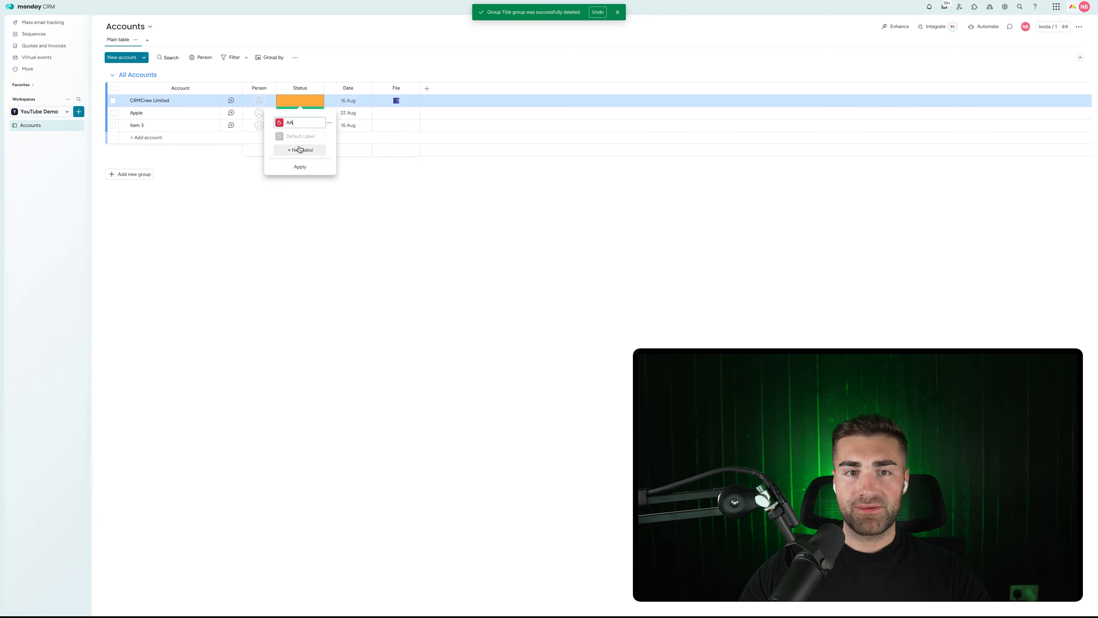
pyautogui.click(296, 150)
pyautogui.click(297, 179)
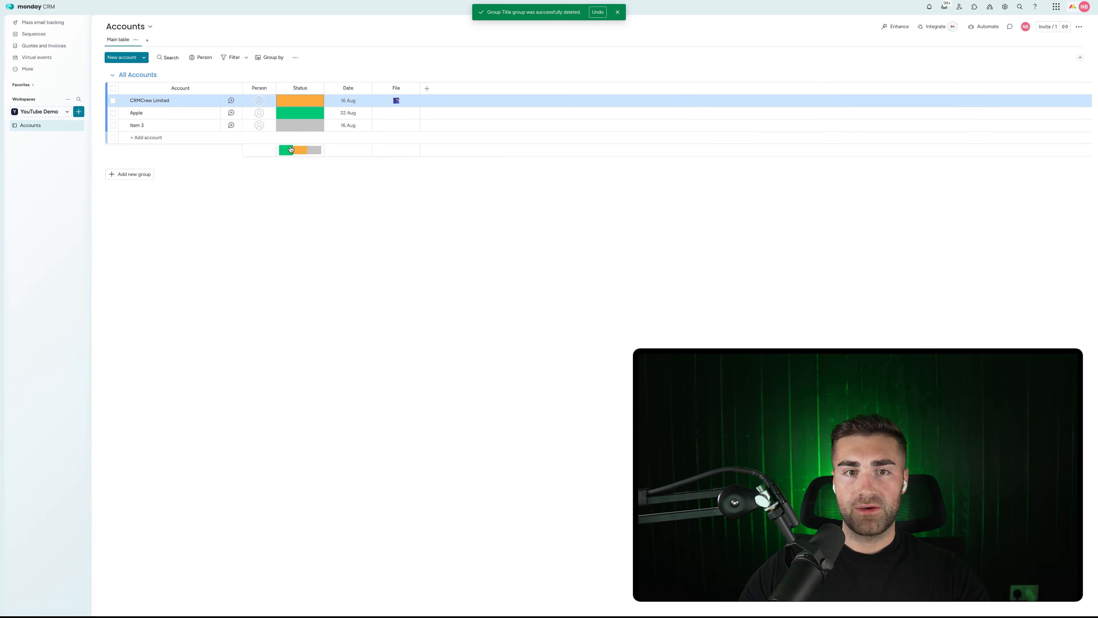
pyautogui.click(300, 113)
pyautogui.click(301, 181)
pyautogui.click(300, 177)
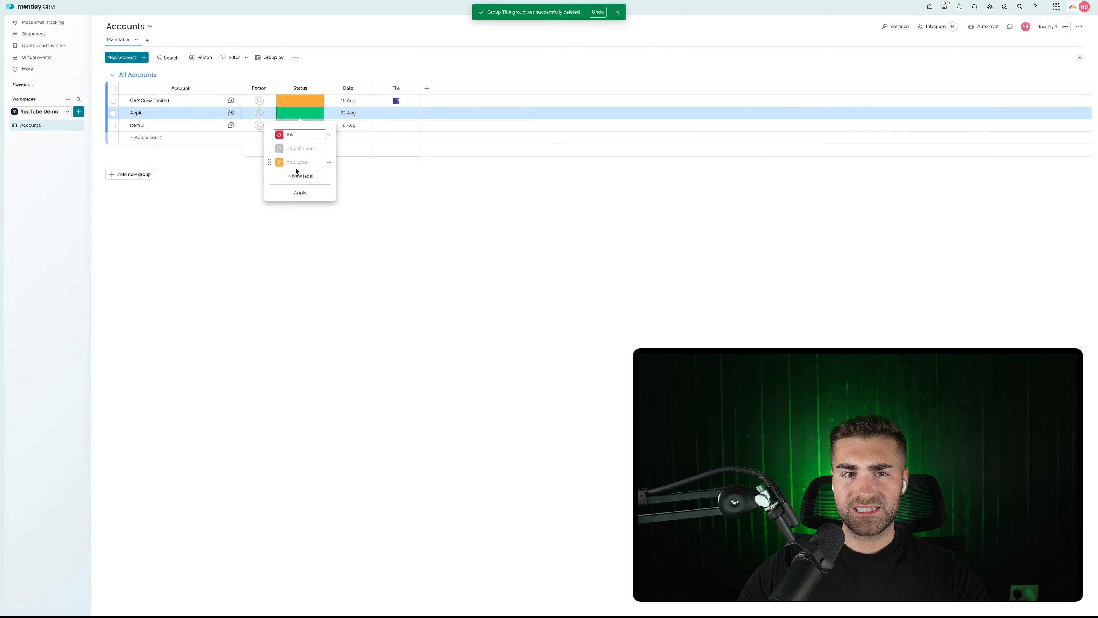
pyautogui.write('Active')
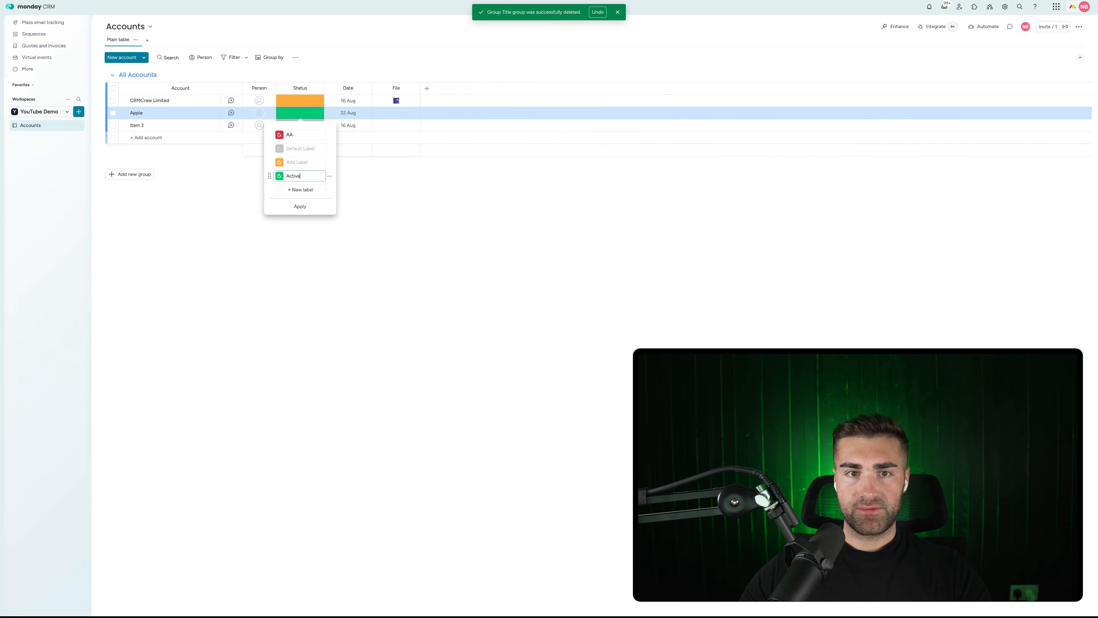
pyautogui.click(291, 134)
pyautogui.write('In')
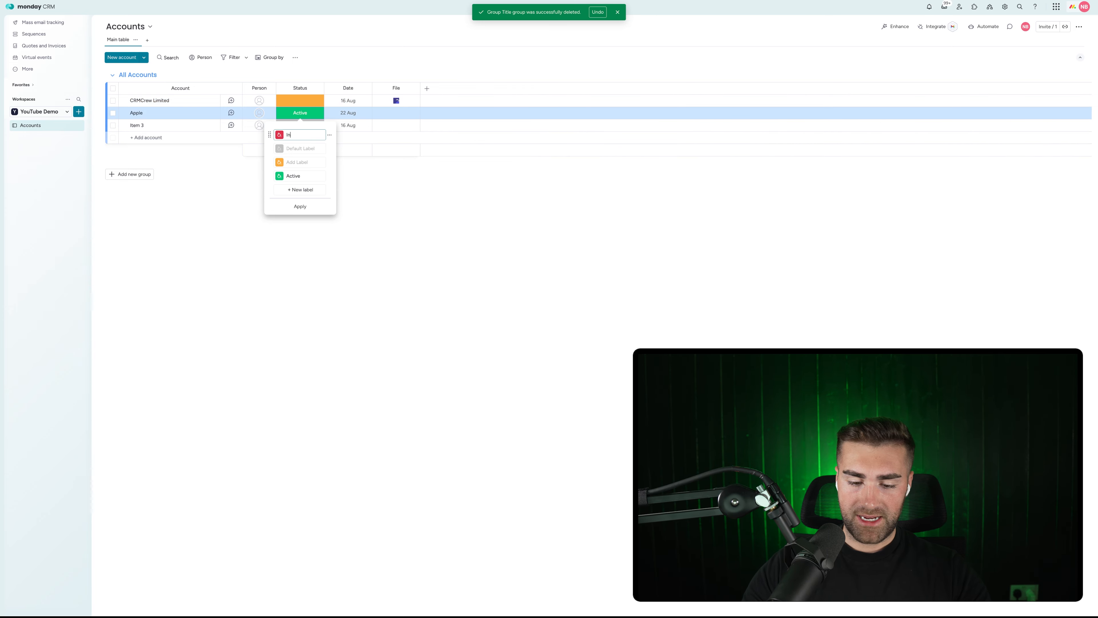
pyautogui.write('active')
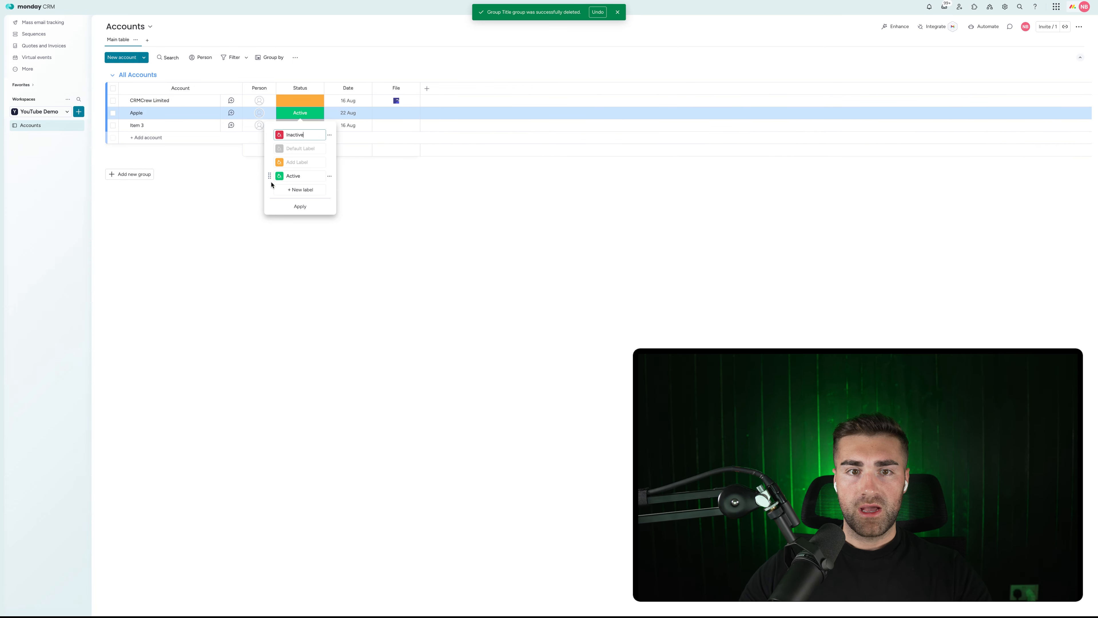
pyautogui.moveTo(270, 175); pyautogui.dragTo(270, 135)
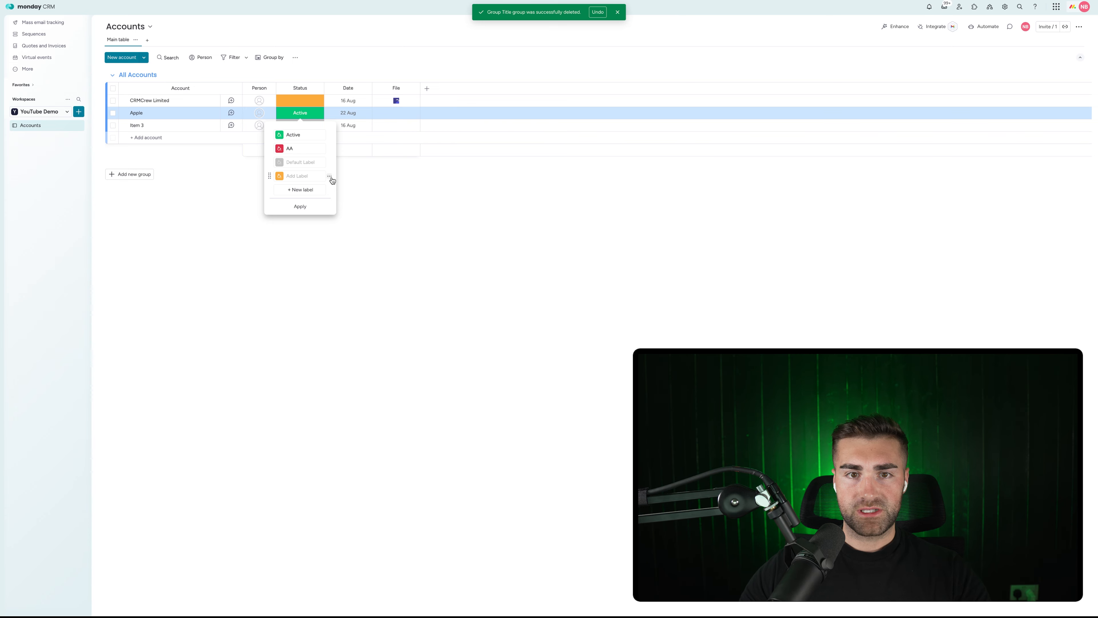
pyautogui.click(330, 178)
pyautogui.click(301, 175)
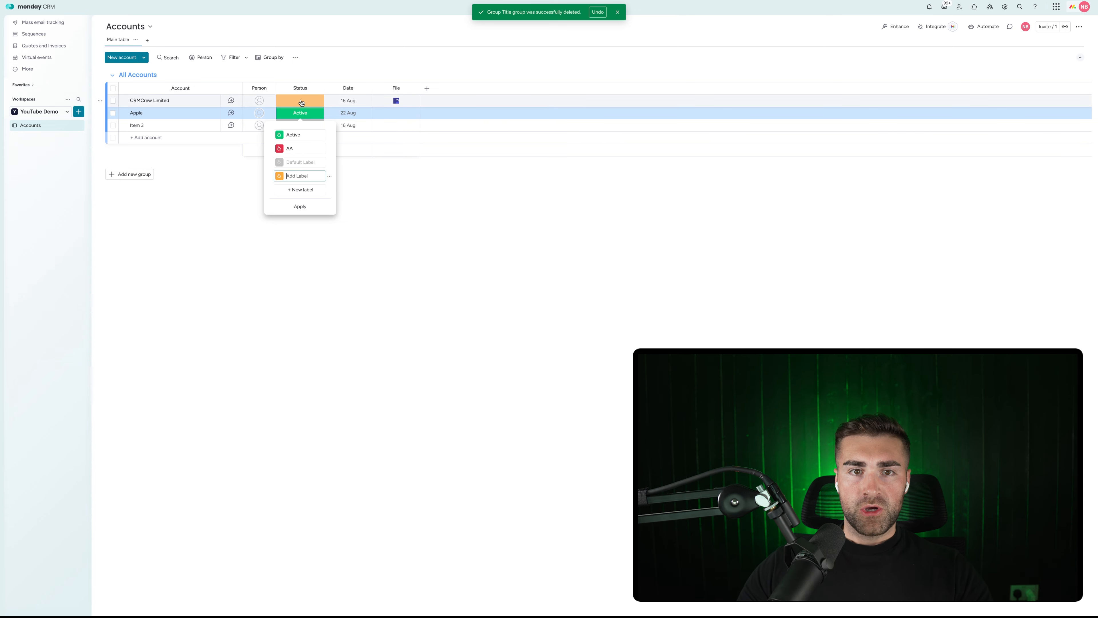
# Delete the unused orange label, move Default Label to the top, and apply the Status labels.
pyautogui.click(302, 101)
pyautogui.click(299, 150)
pyautogui.click(305, 101)
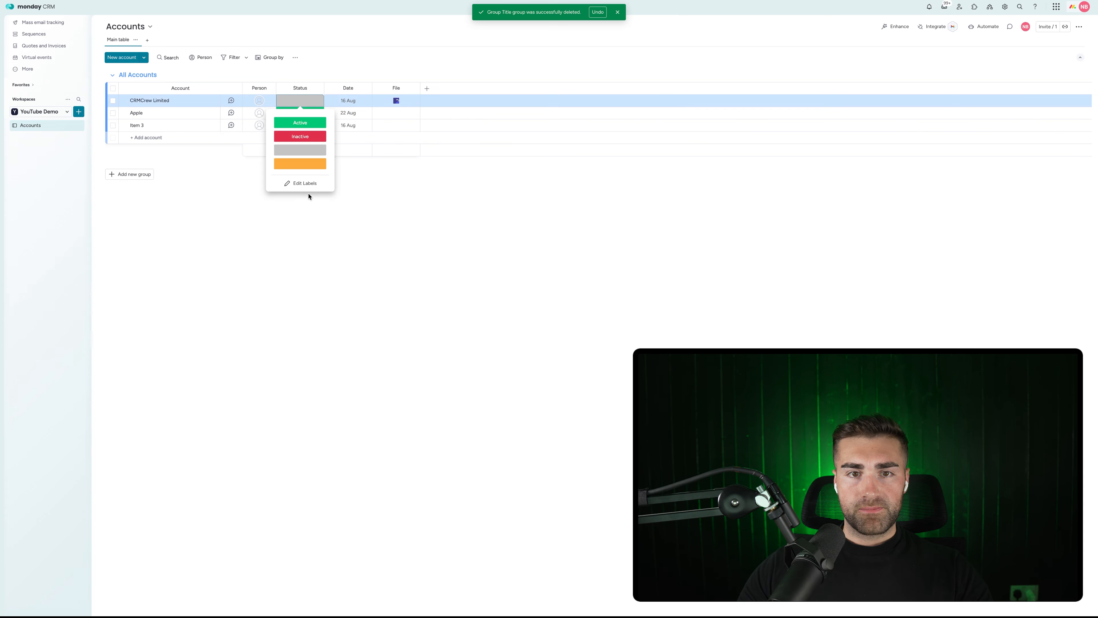
pyautogui.click(305, 183)
pyautogui.click(329, 163)
pyautogui.click(363, 191)
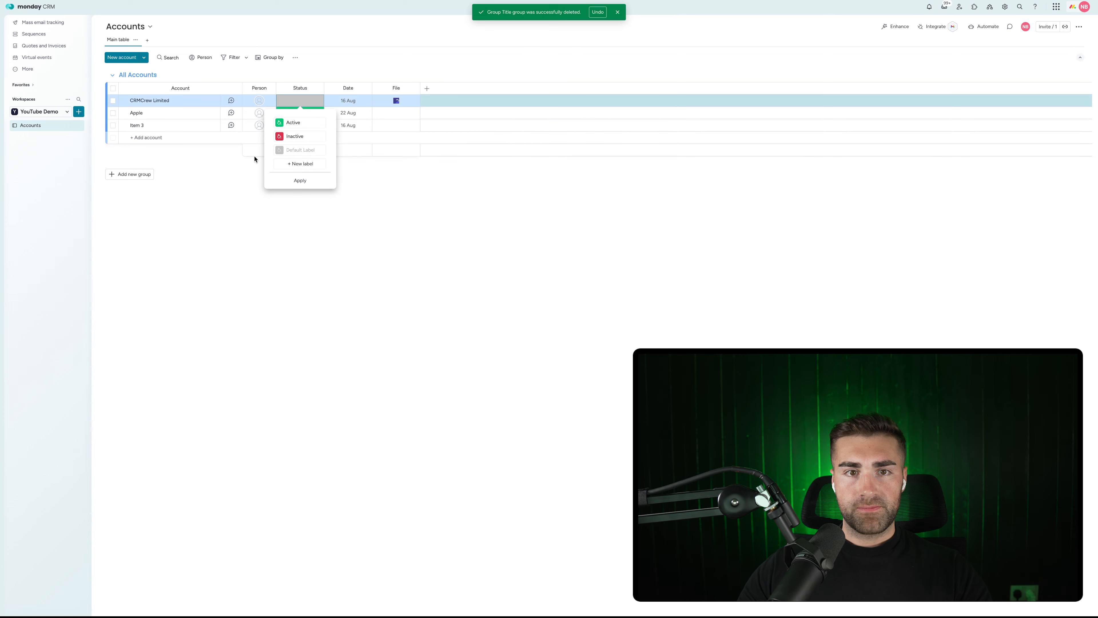
pyautogui.moveTo(269, 150); pyautogui.dragTo(274, 116)
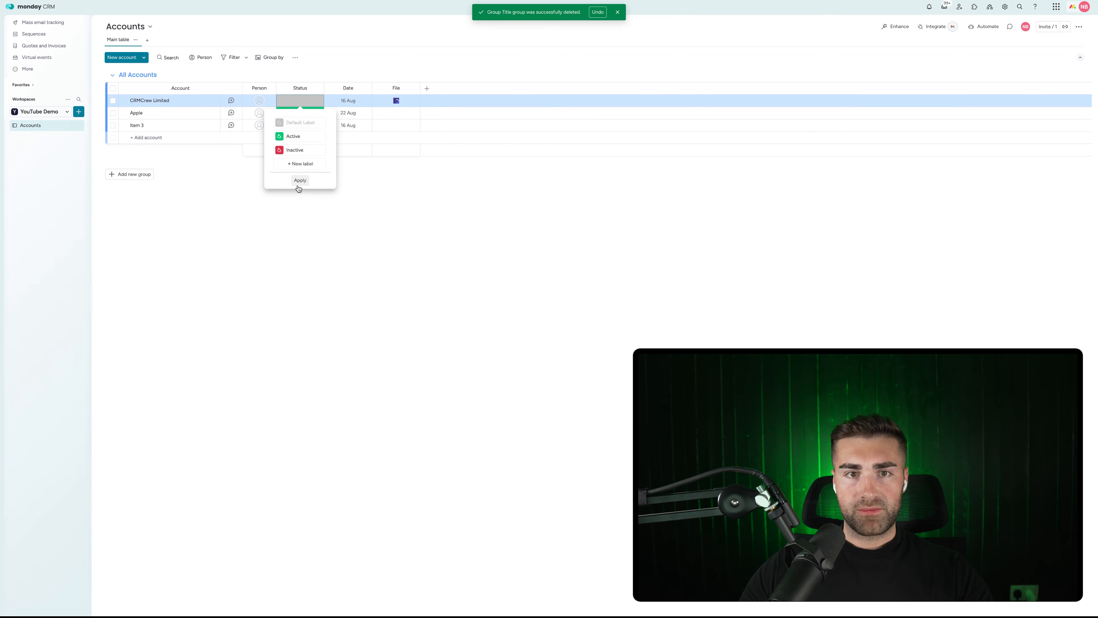
pyautogui.click(299, 182)
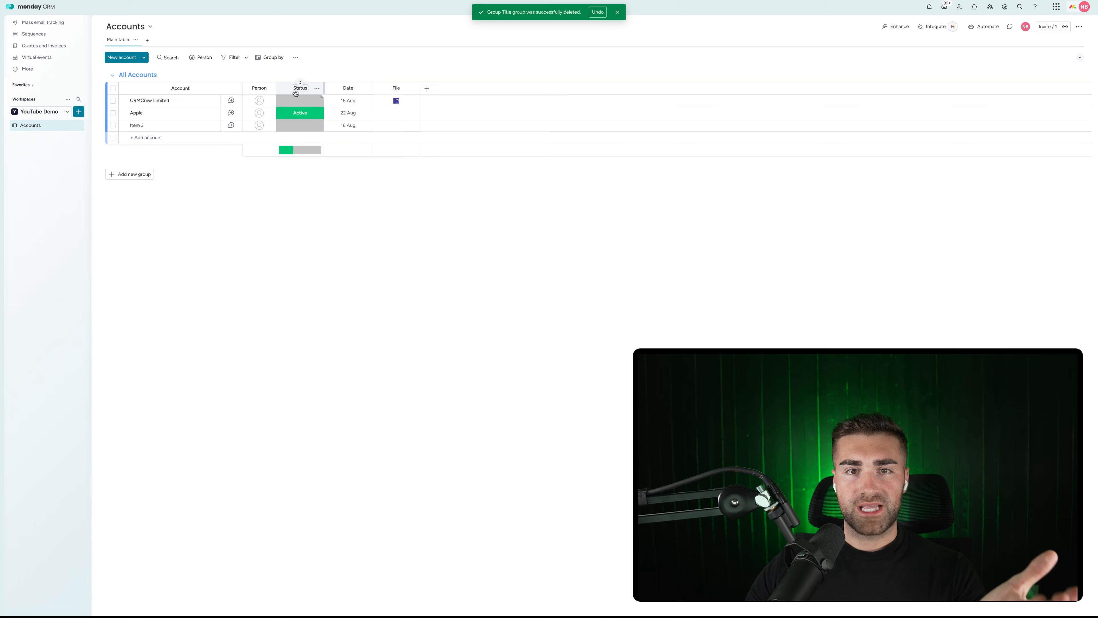
# Rename the Date column to 'Date Created'.
pyautogui.click(346, 89)
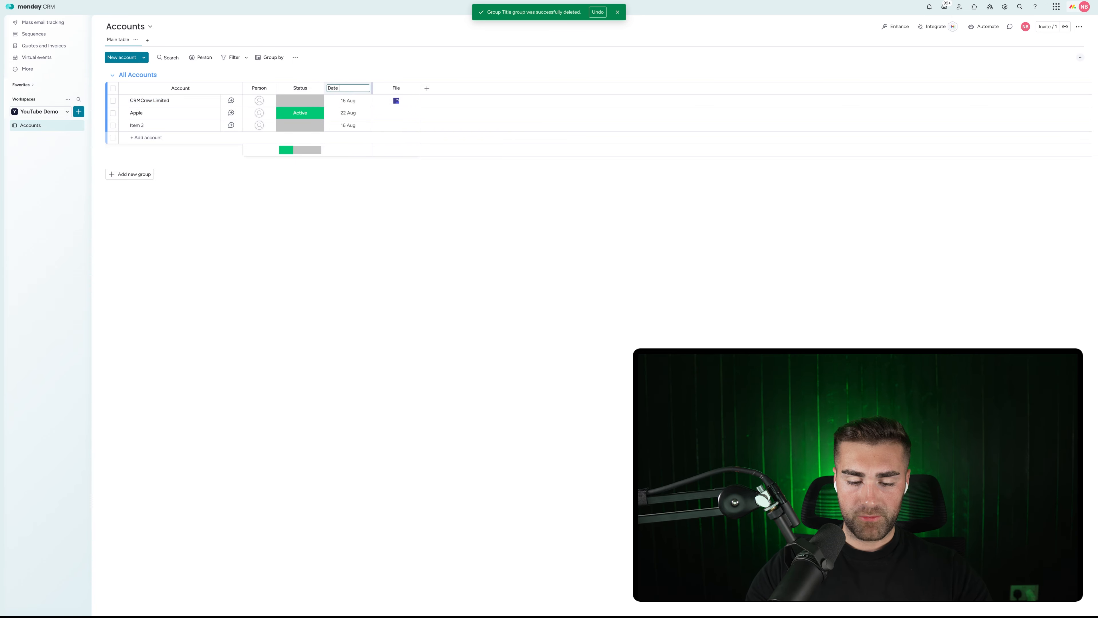
pyautogui.write('Created')
pyautogui.press('Return')
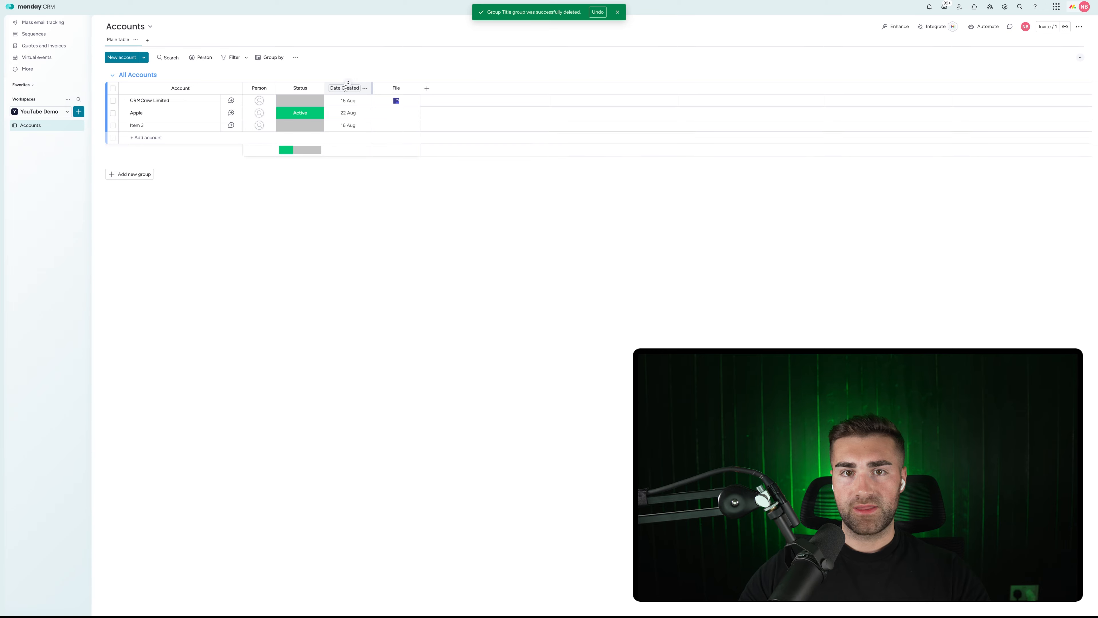
pyautogui.click(365, 89)
pyautogui.moveTo(405, 92)
pyautogui.click(522, 151)
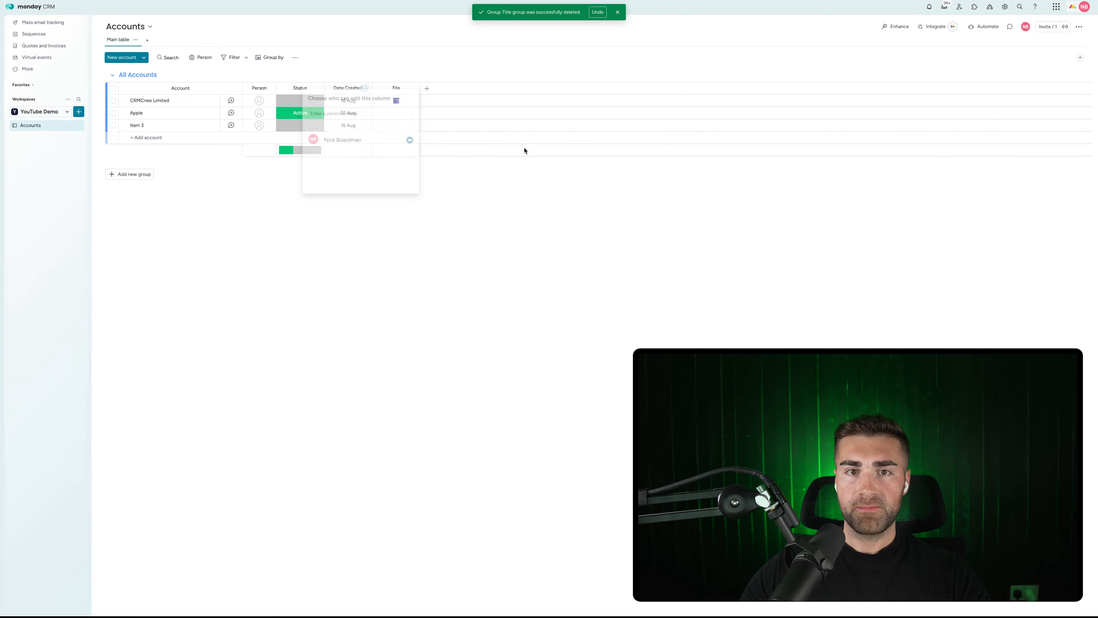
pyautogui.click(619, 58)
# Create an automation: when an item is created, set Date Created to today.
pyautogui.click(984, 26)
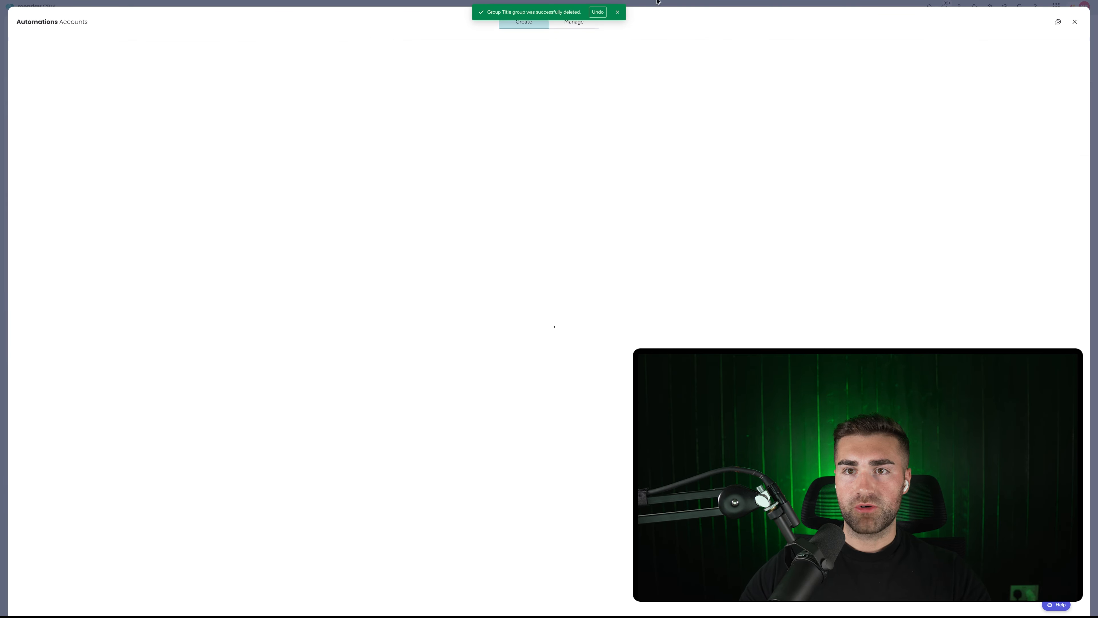
pyautogui.click(620, 13)
pyautogui.click(560, 24)
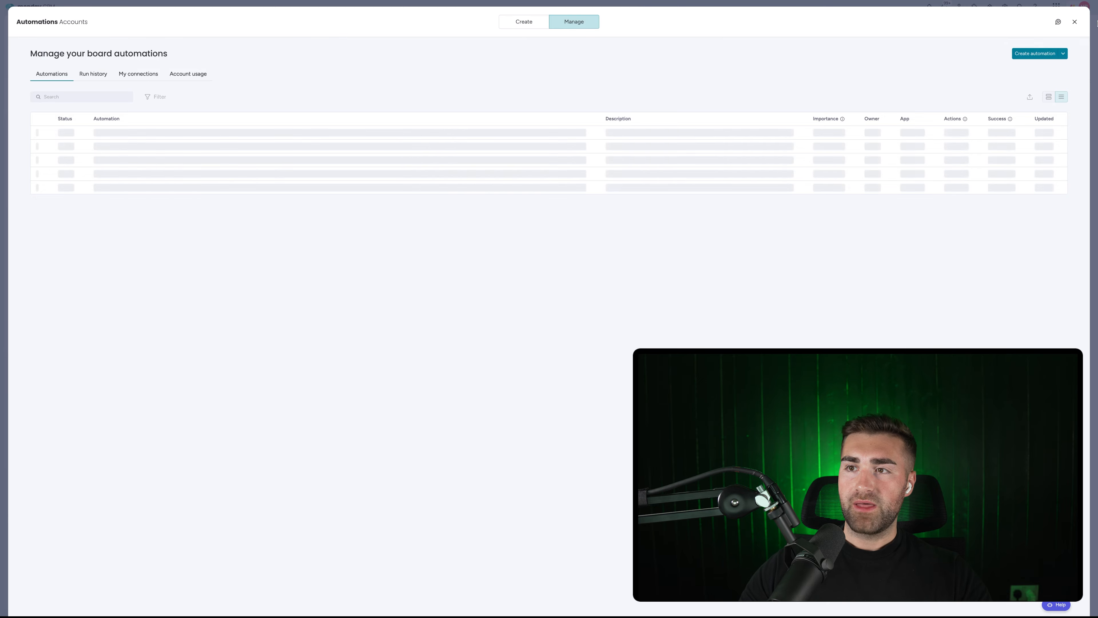
pyautogui.click(1034, 53)
pyautogui.click(241, 69)
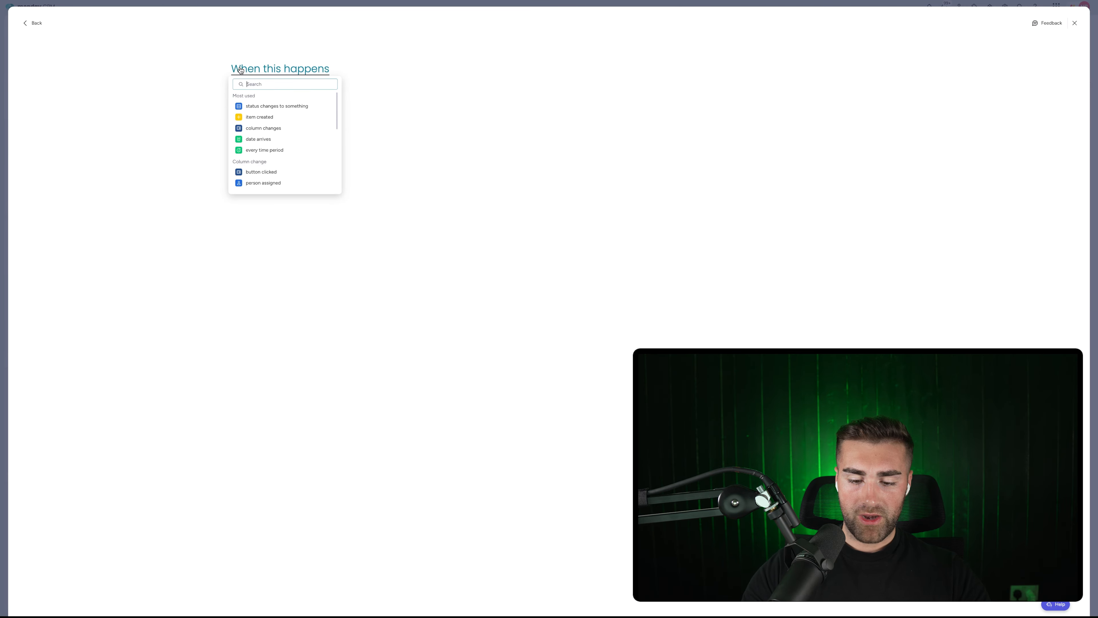
pyautogui.write('item')
pyautogui.click(262, 106)
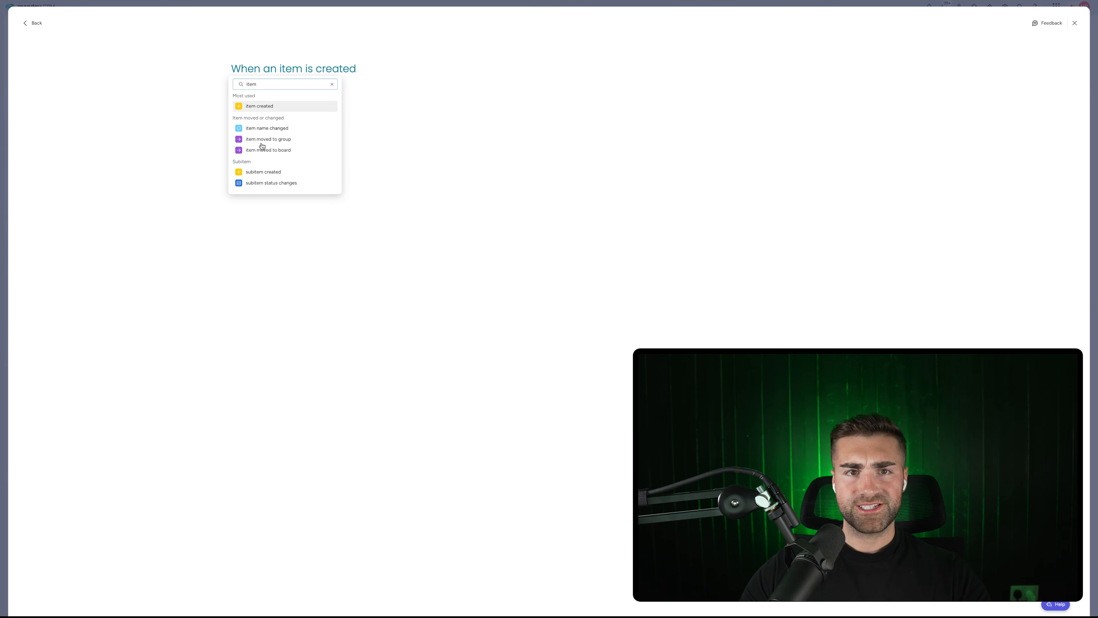
pyautogui.write('set date')
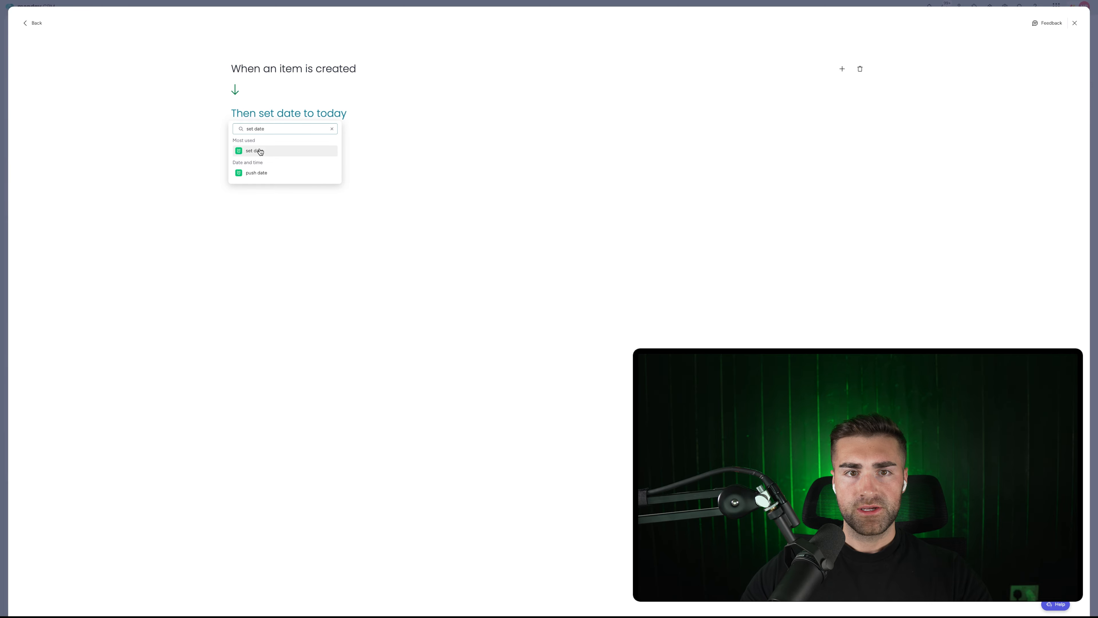
pyautogui.click(257, 150)
pyautogui.click(289, 115)
pyautogui.click(308, 140)
pyautogui.click(261, 145)
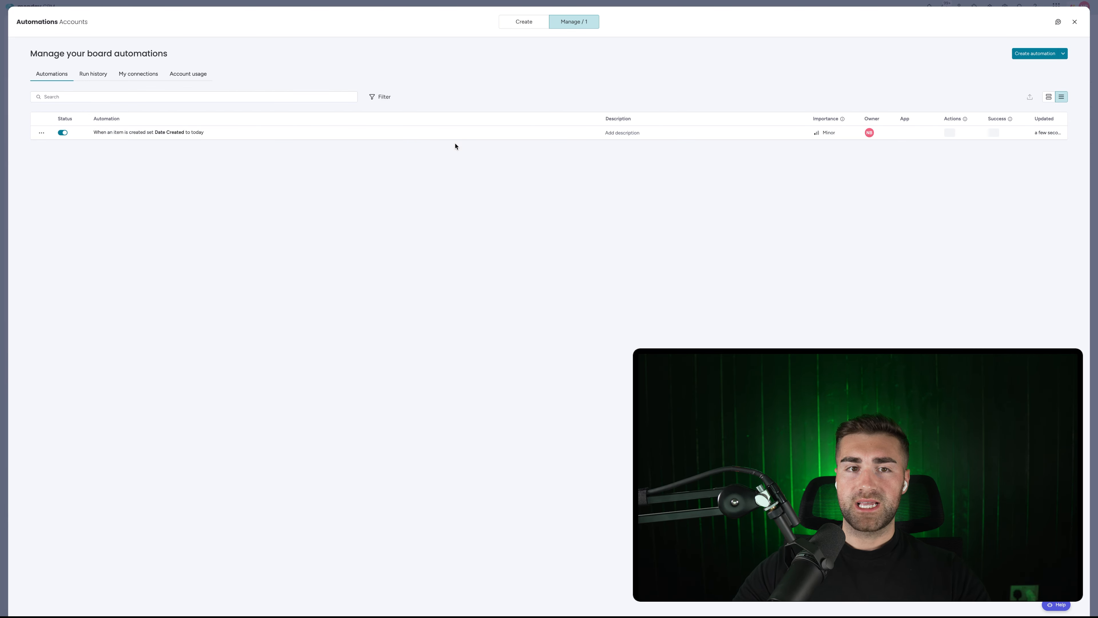
# Close the Automations window to return to the Accounts board.
pyautogui.press('Escape')
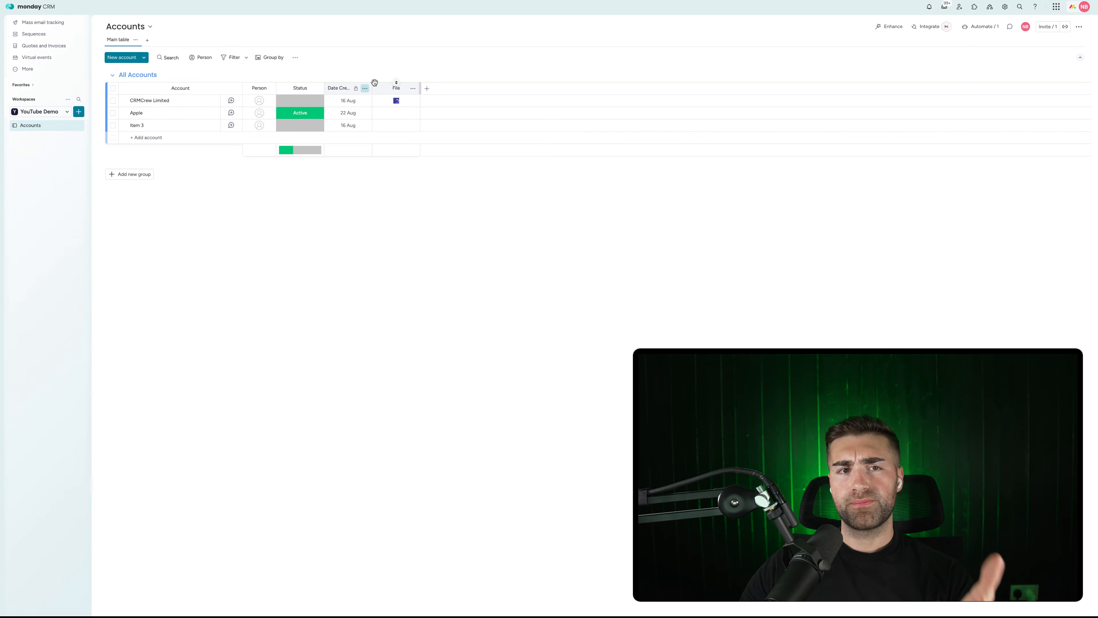
# Delete the File column from the Accounts board.
pyautogui.click(415, 89)
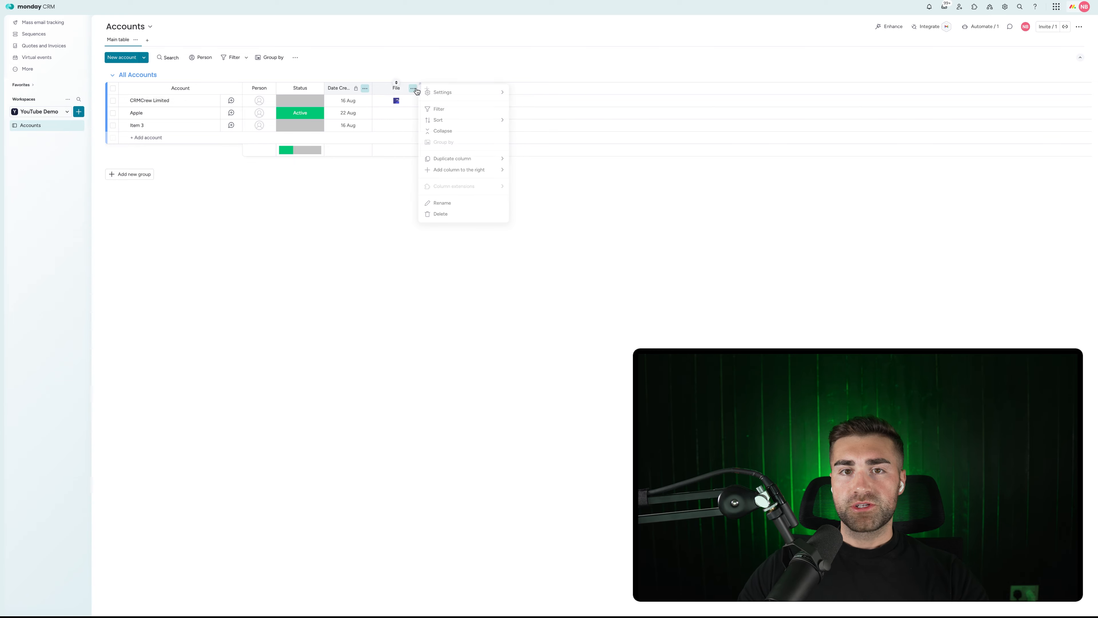
pyautogui.click(446, 214)
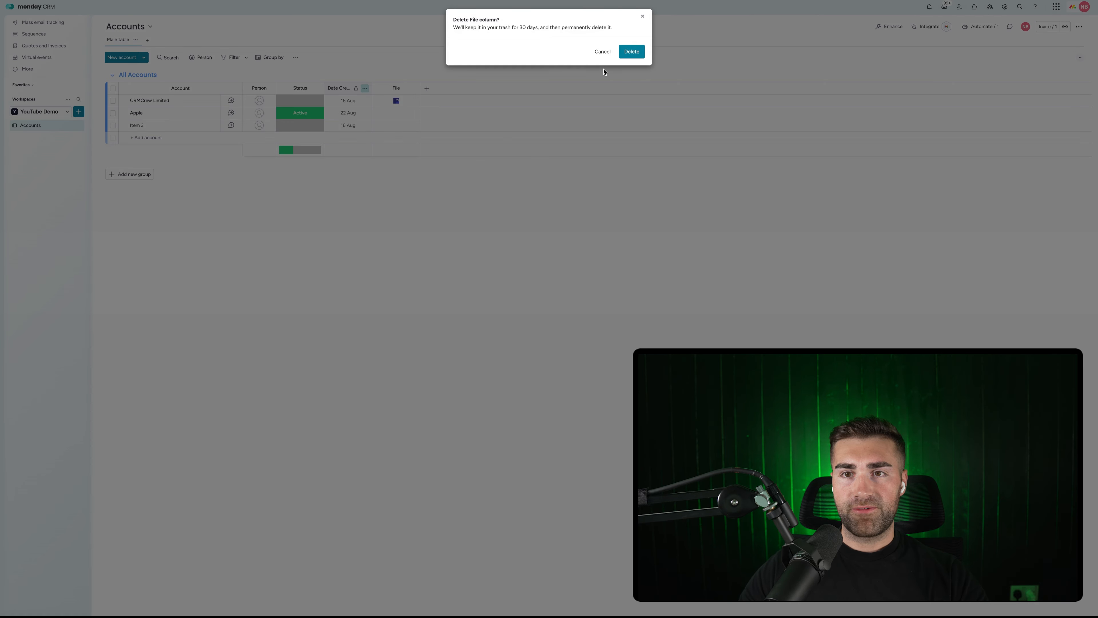
pyautogui.click(631, 51)
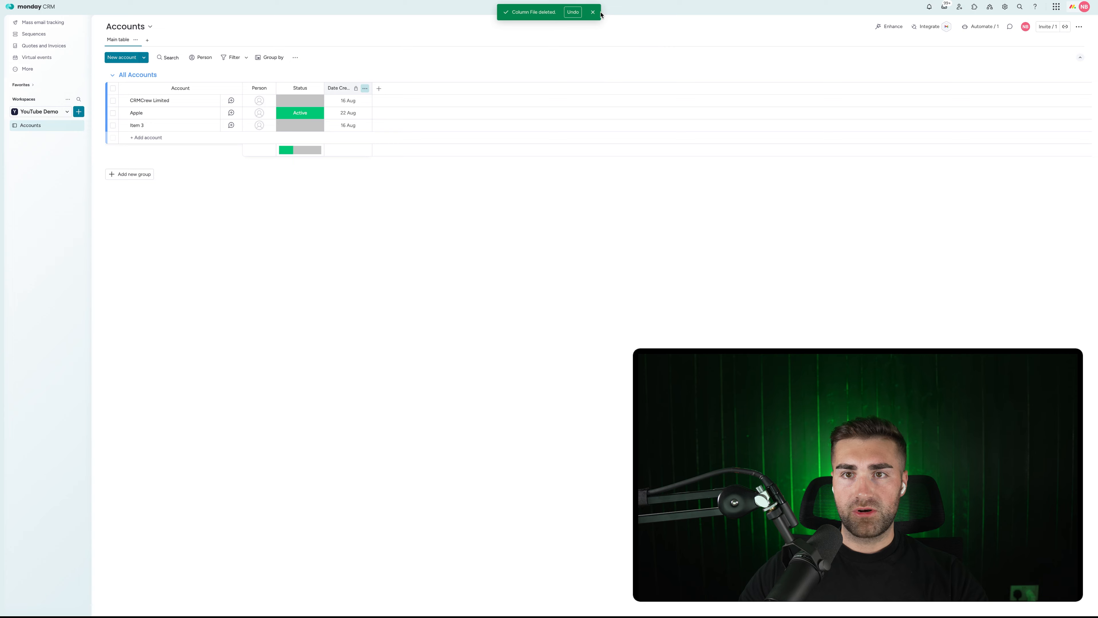
pyautogui.click(593, 16)
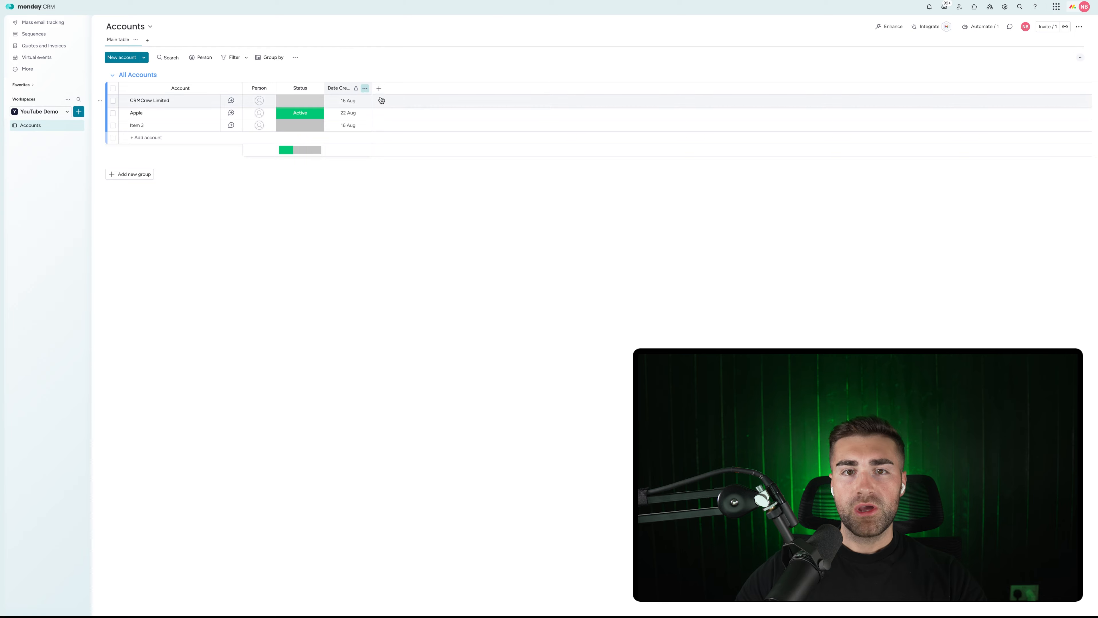
# Add a Status-type column named 'Industry' and move Date Created to its right.
pyautogui.click(379, 89)
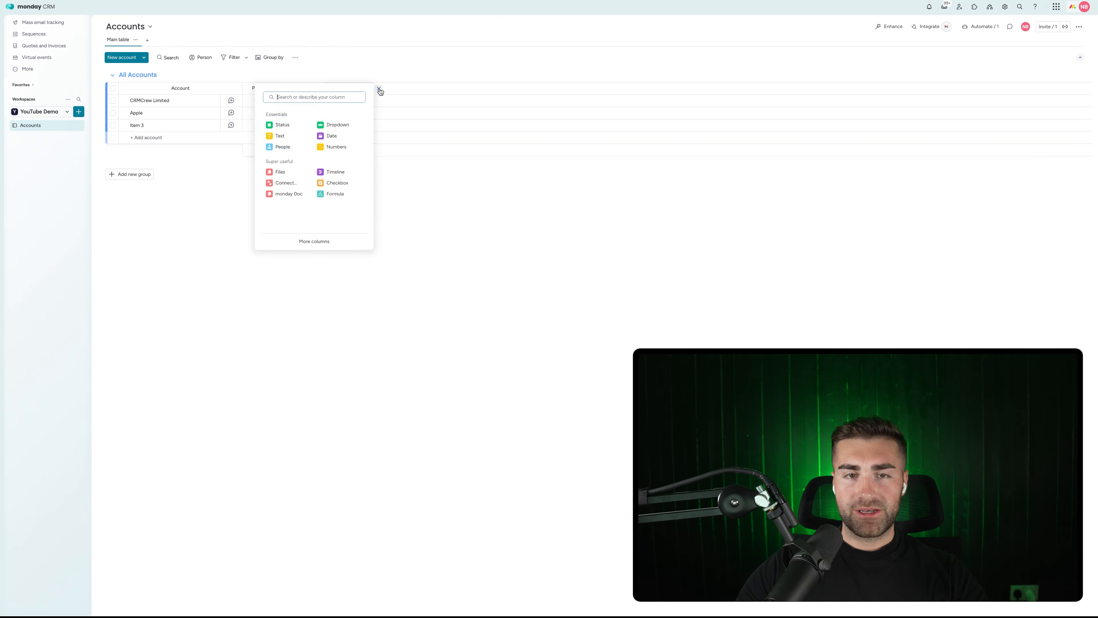
pyautogui.write('status')
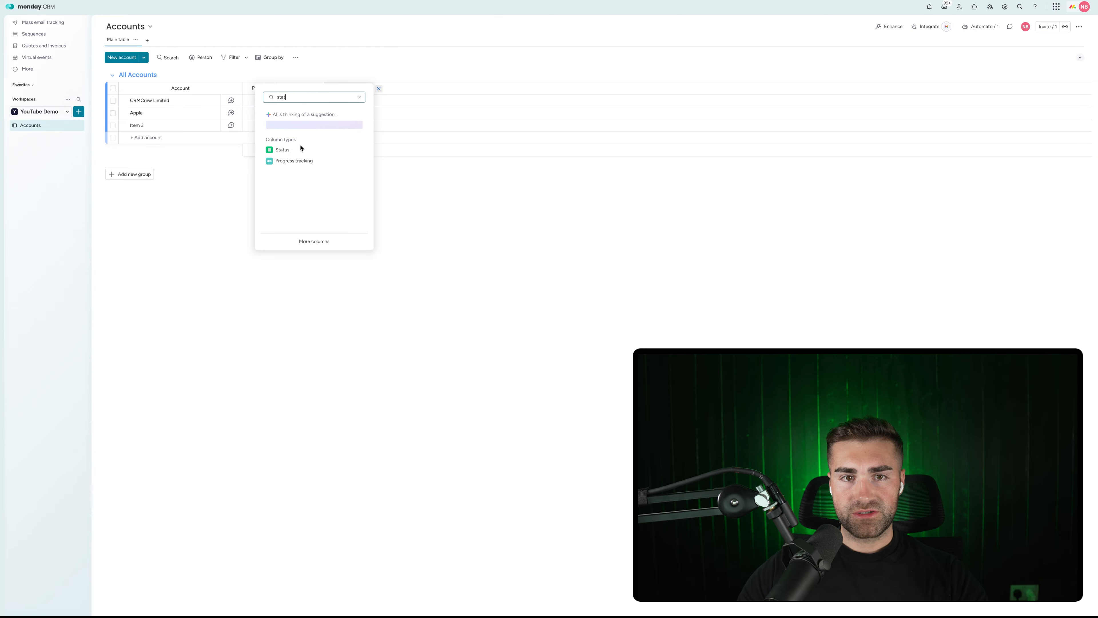
pyautogui.click(303, 151)
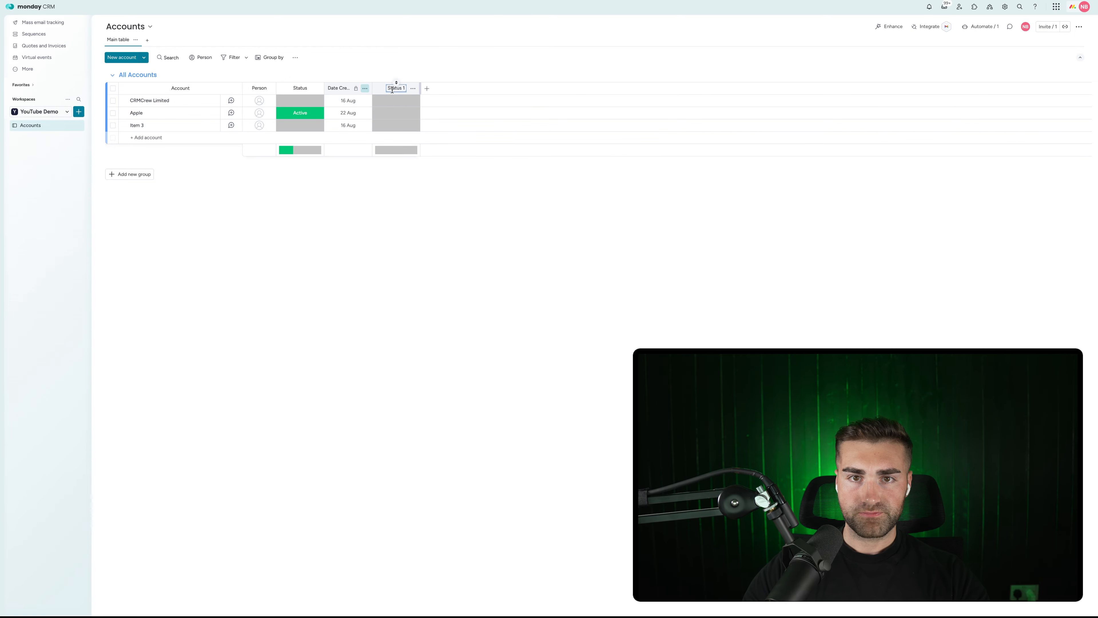
pyautogui.click(392, 89)
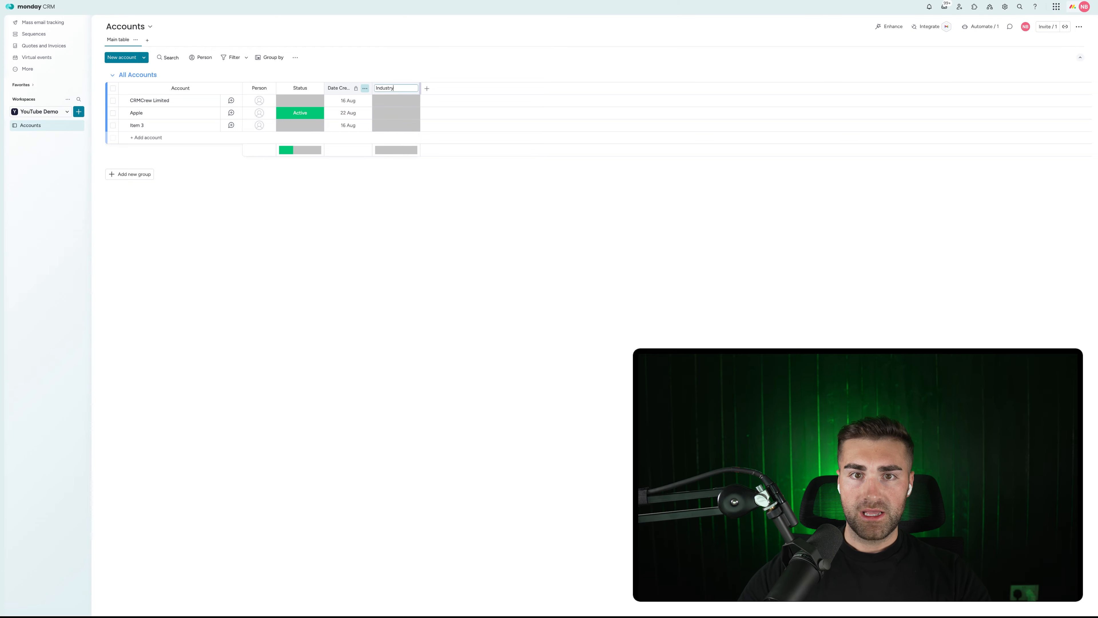
pyautogui.press('Return')
pyautogui.moveTo(348, 85); pyautogui.dragTo(413, 77)
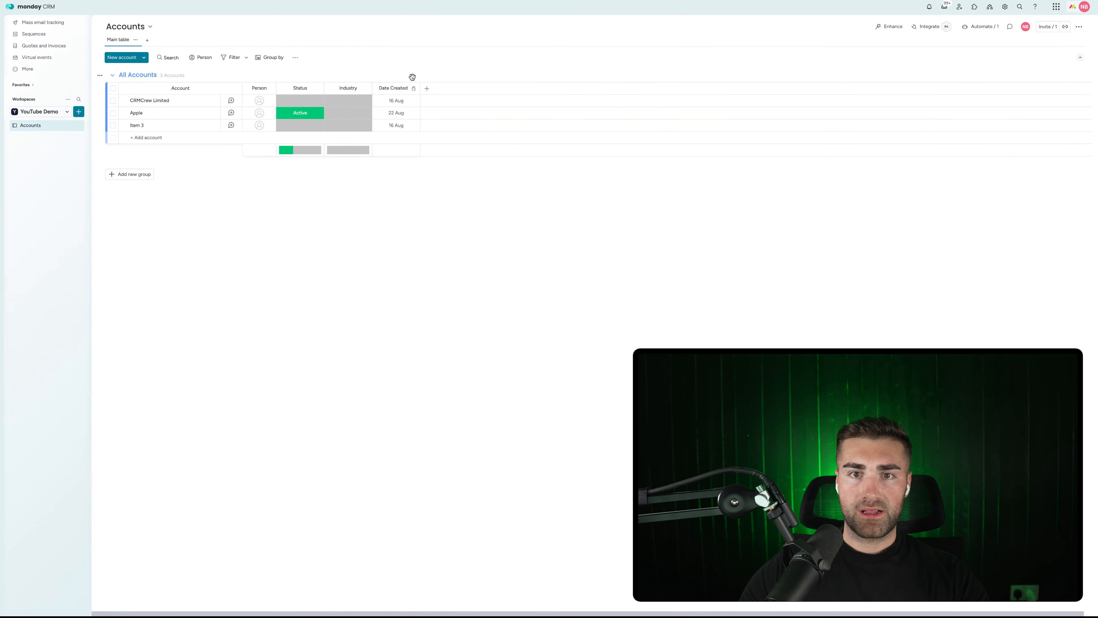
# Add a Location column named 'Address' between Industry and Date Created.
pyautogui.click(427, 88)
pyautogui.write('location')
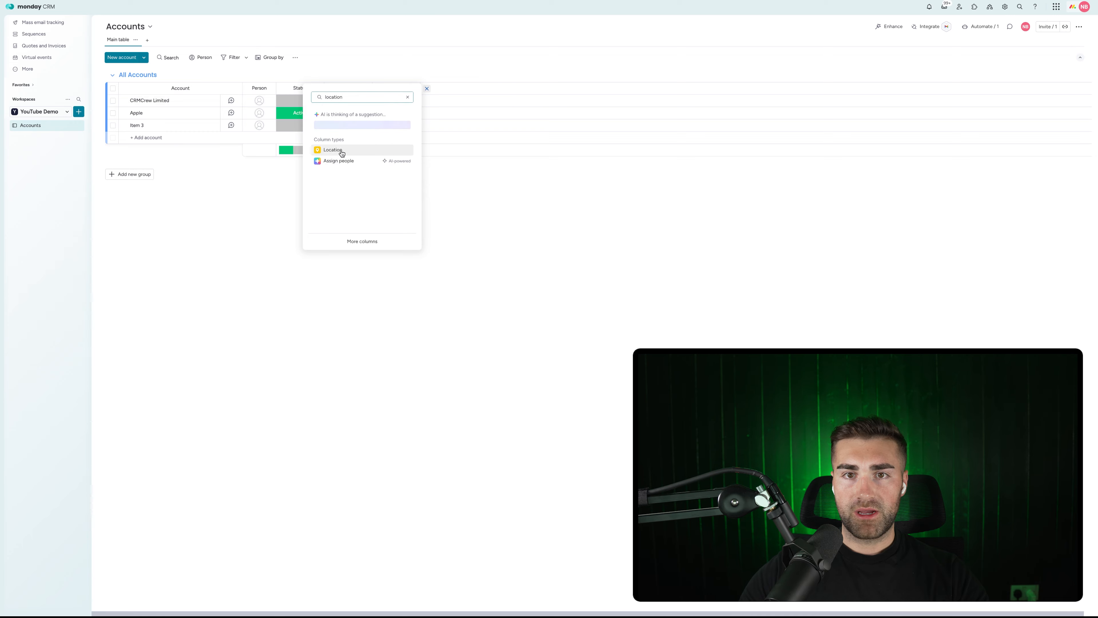
pyautogui.click(341, 152)
pyautogui.moveTo(449, 76); pyautogui.dragTo(399, 87)
pyautogui.click(398, 88)
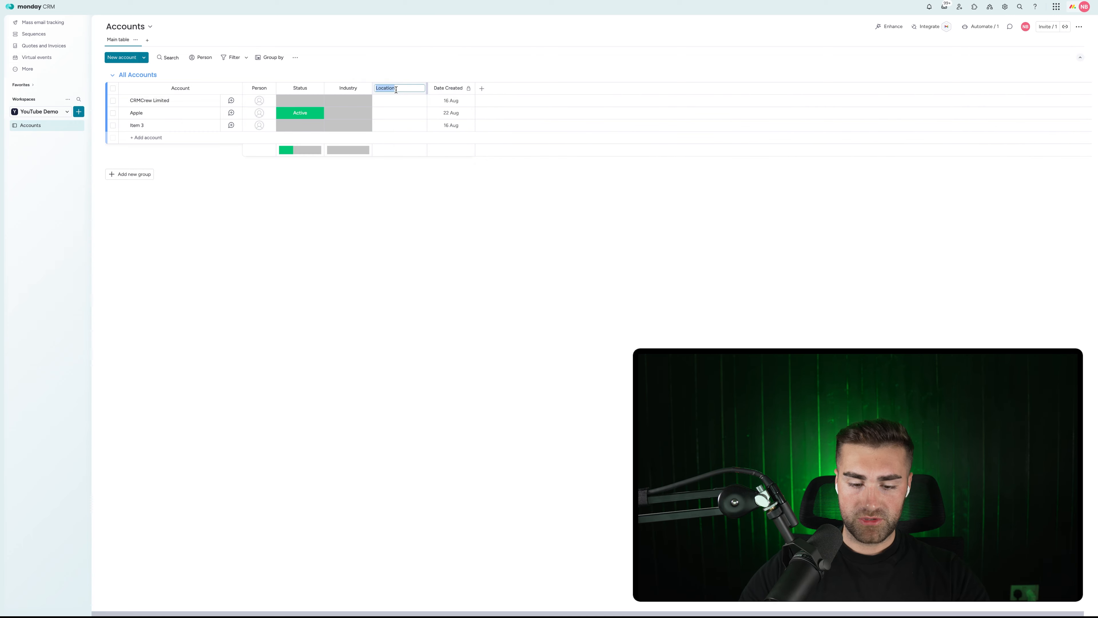
pyautogui.write('Address')
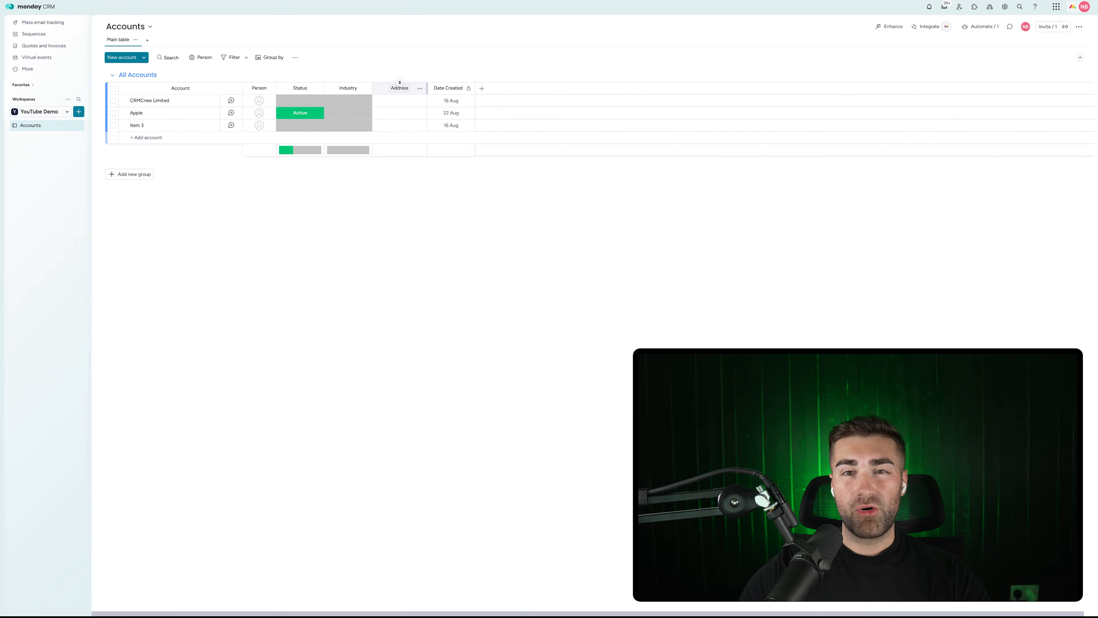
pyautogui.press('Return')
# Add a Text column named 'Tax Information' between Industry and Address.
pyautogui.click(482, 89)
pyautogui.write('text')
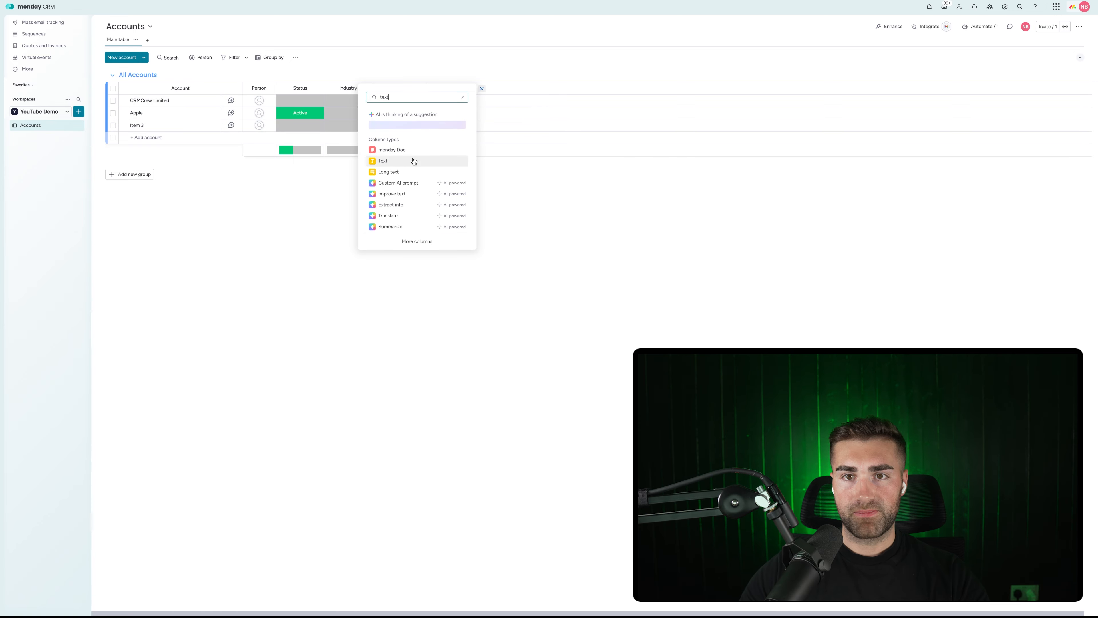
pyautogui.click(414, 161)
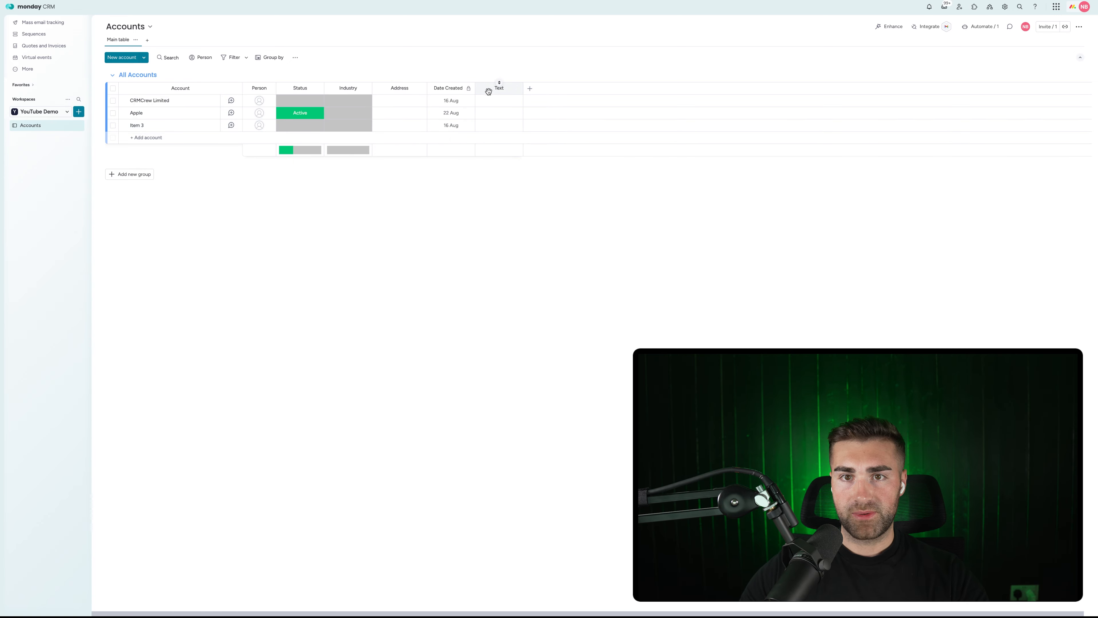
pyautogui.click(496, 90)
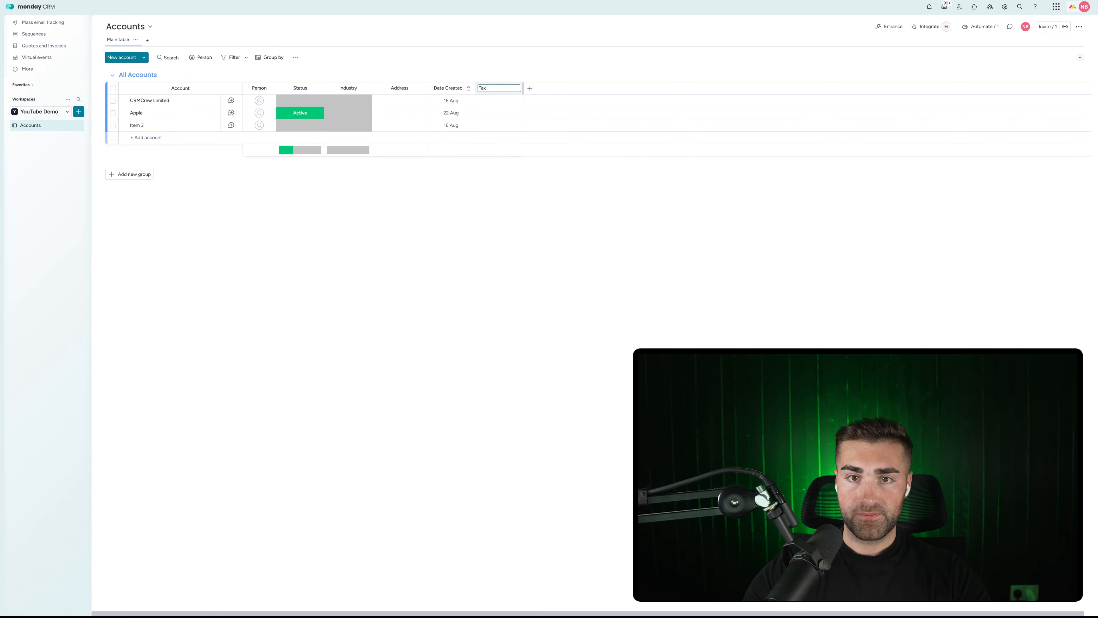
pyautogui.write('Tax Information')
pyautogui.press('Return')
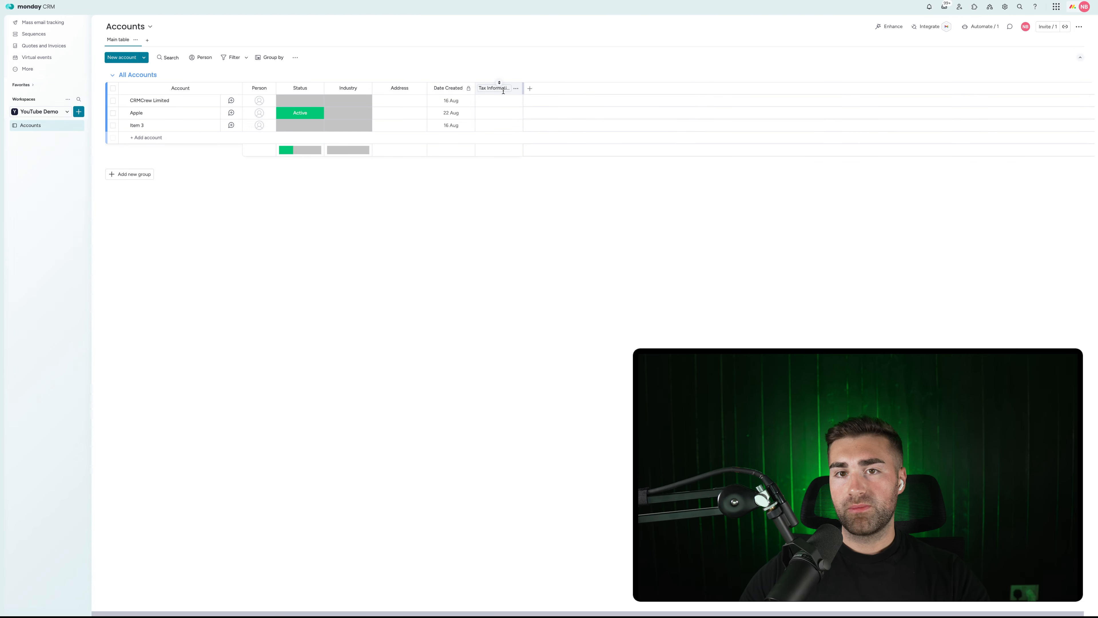
pyautogui.moveTo(492, 84); pyautogui.dragTo(376, 86)
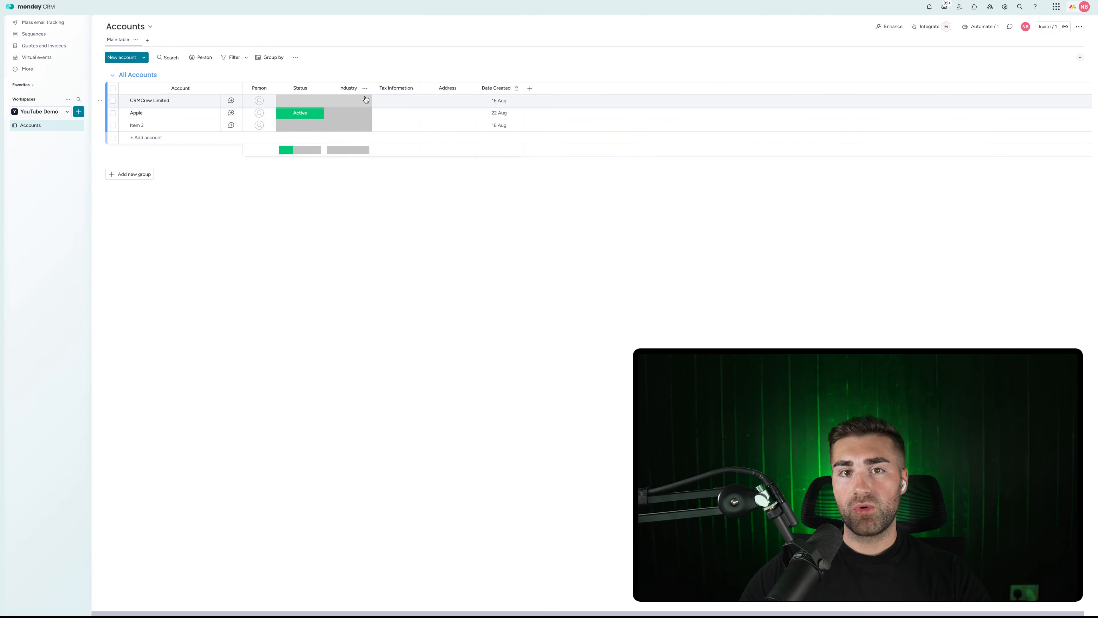
# Hide the column summary under the Industry column.
pyautogui.click(366, 89)
pyautogui.moveTo(389, 92)
pyautogui.click(492, 162)
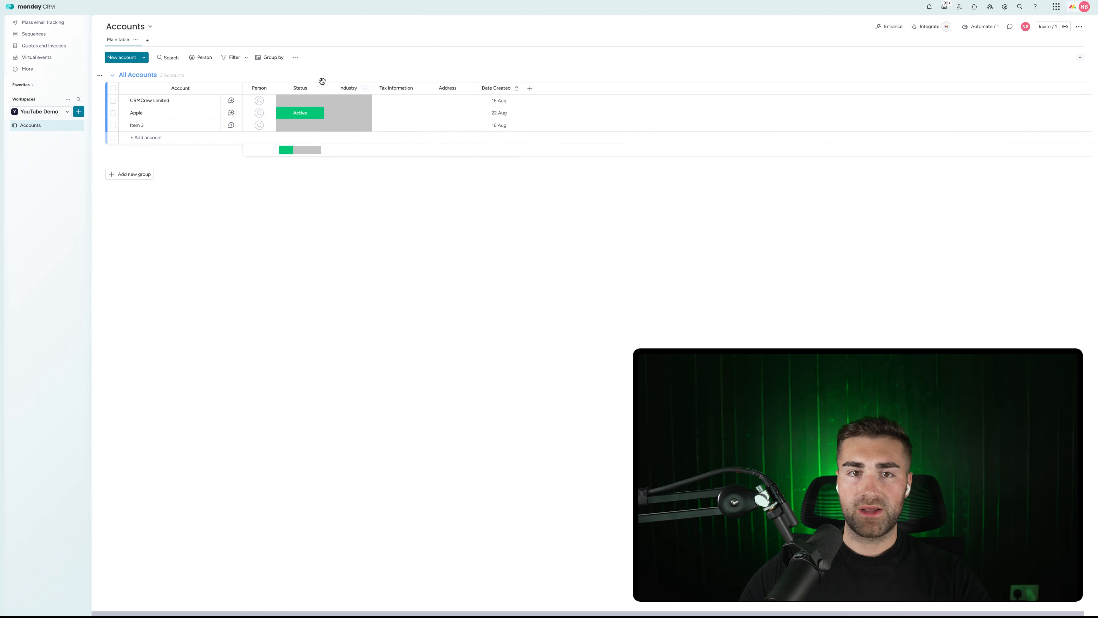
# Choose Hide column summary in the Status column's Settings.
pyautogui.click(318, 89)
pyautogui.moveTo(389, 92)
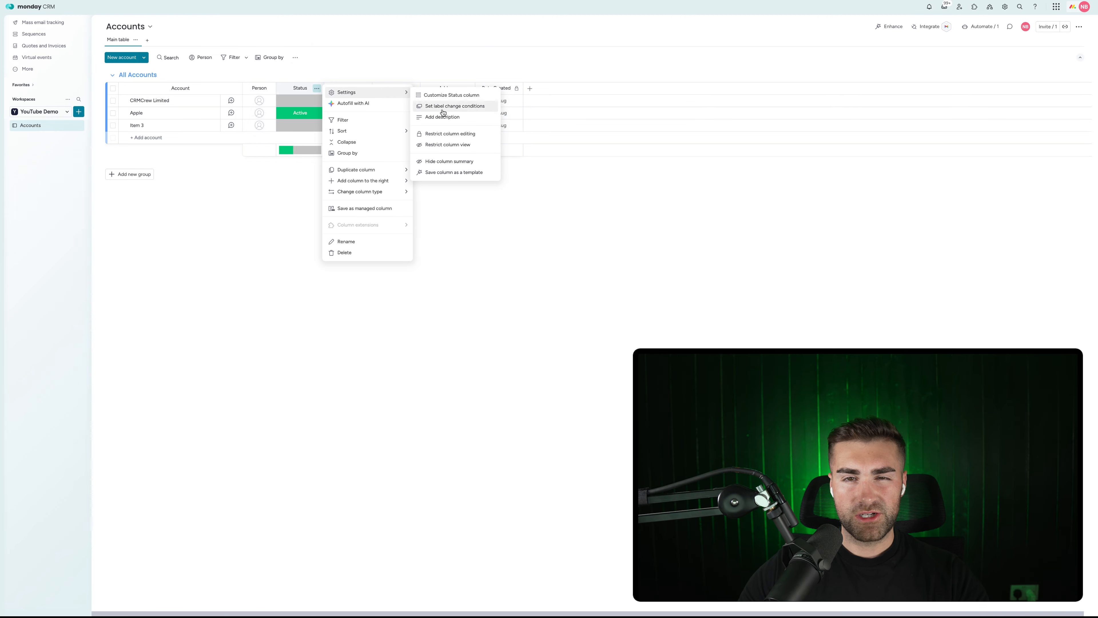
pyautogui.click(445, 161)
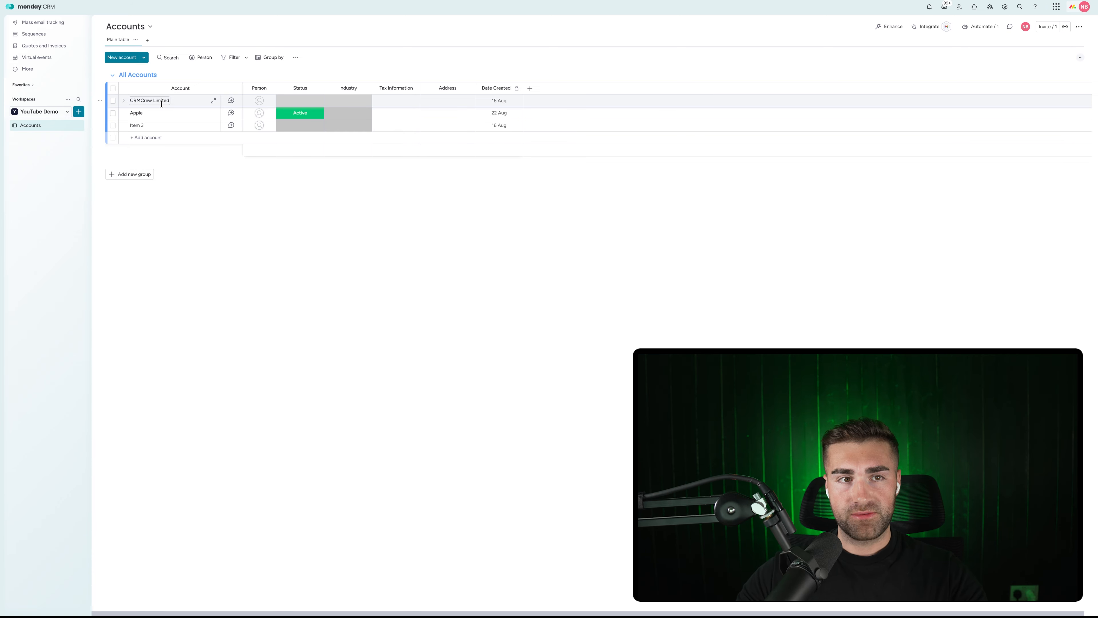
# Create a 'Contacts' board with the custom item type 'Contacts'.
pyautogui.click(79, 113)
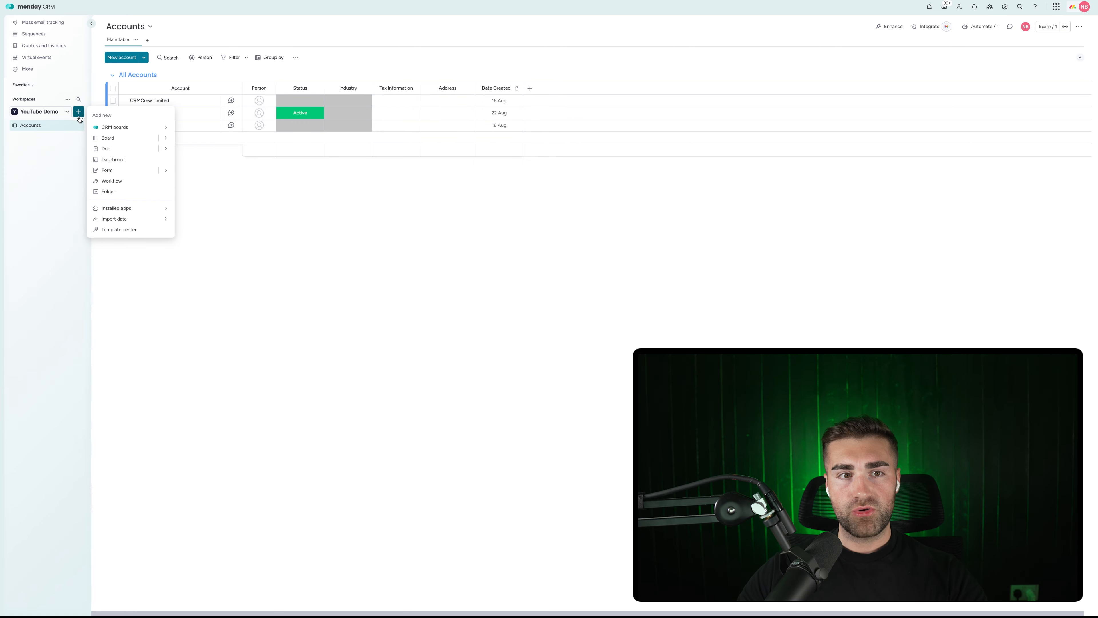
pyautogui.click(108, 138)
pyautogui.write('Contacts')
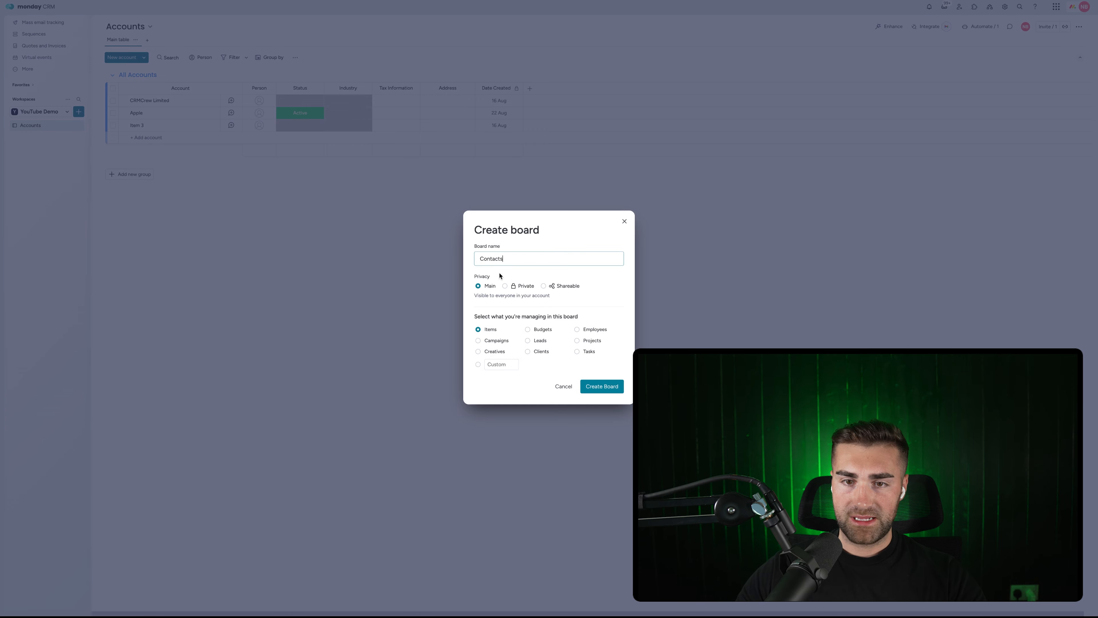
pyautogui.click(489, 364)
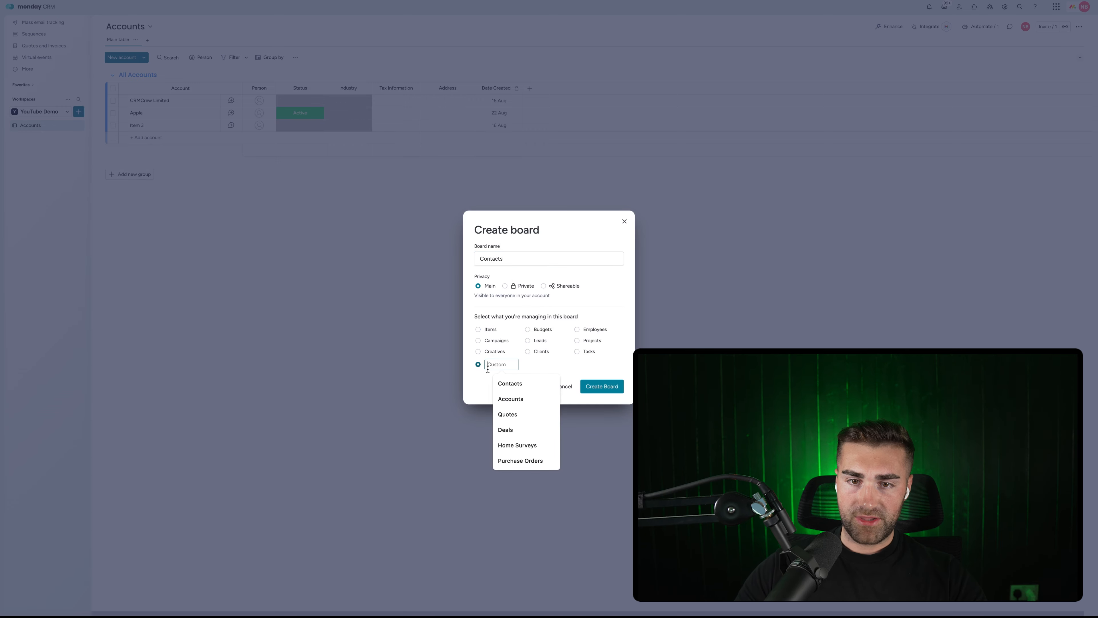
pyautogui.write('Contacts')
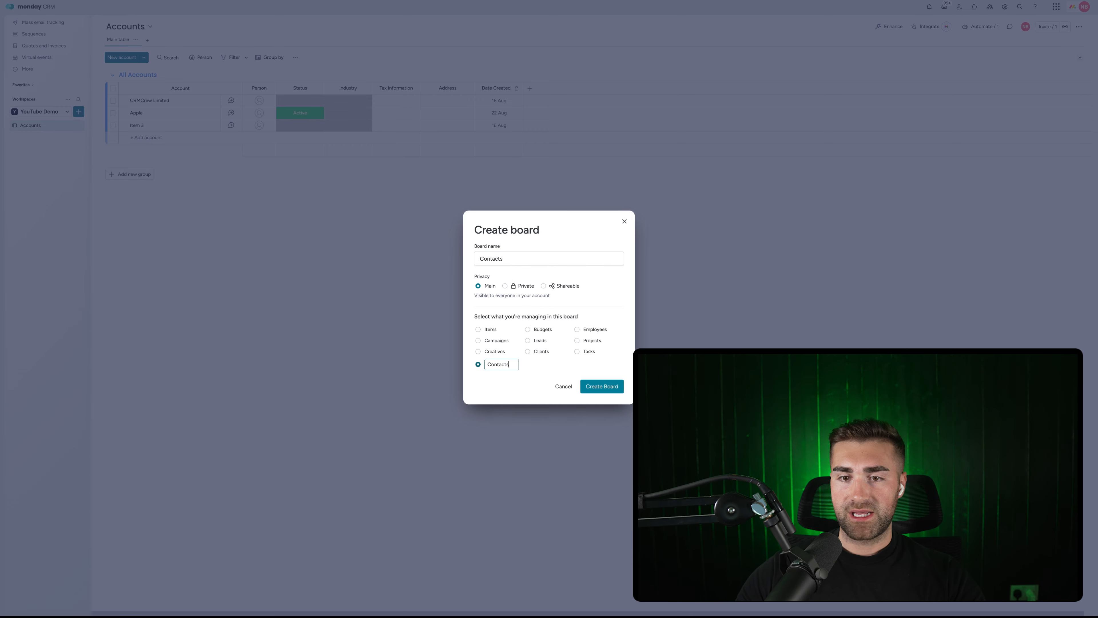
pyautogui.click(602, 386)
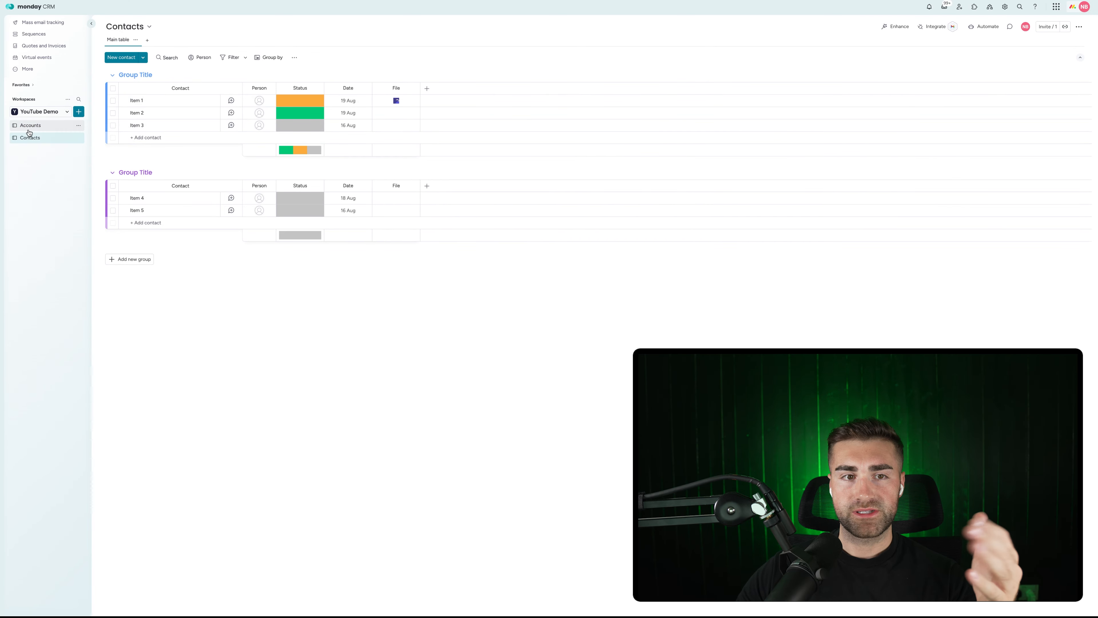
# Delete the second sample group and the File column from the Contacts board.
pyautogui.click(99, 173)
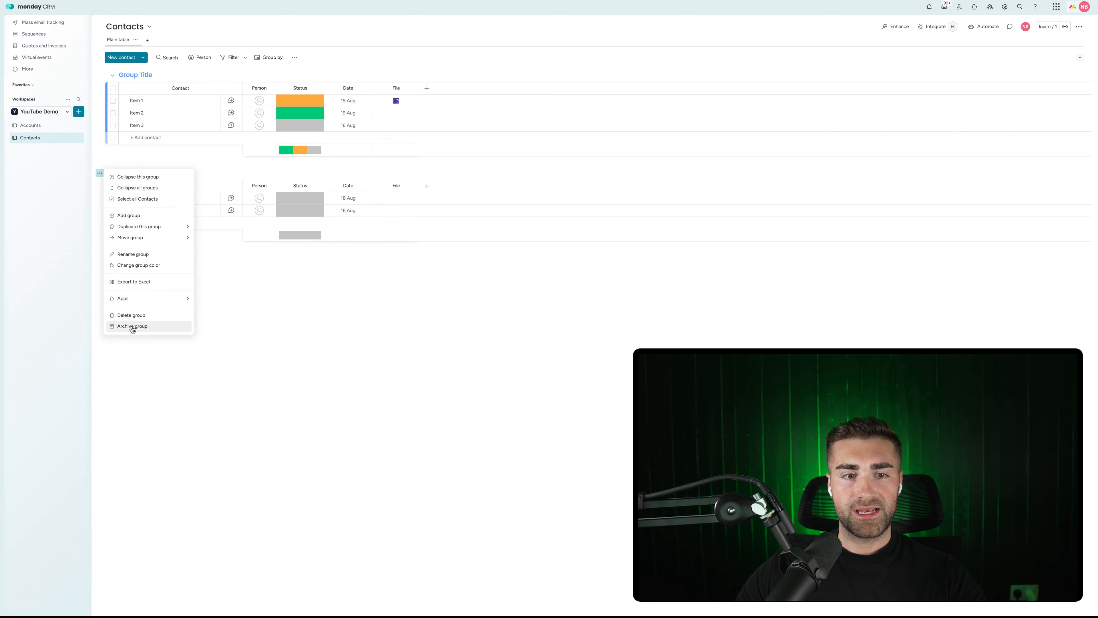
pyautogui.click(131, 315)
pyautogui.click(611, 322)
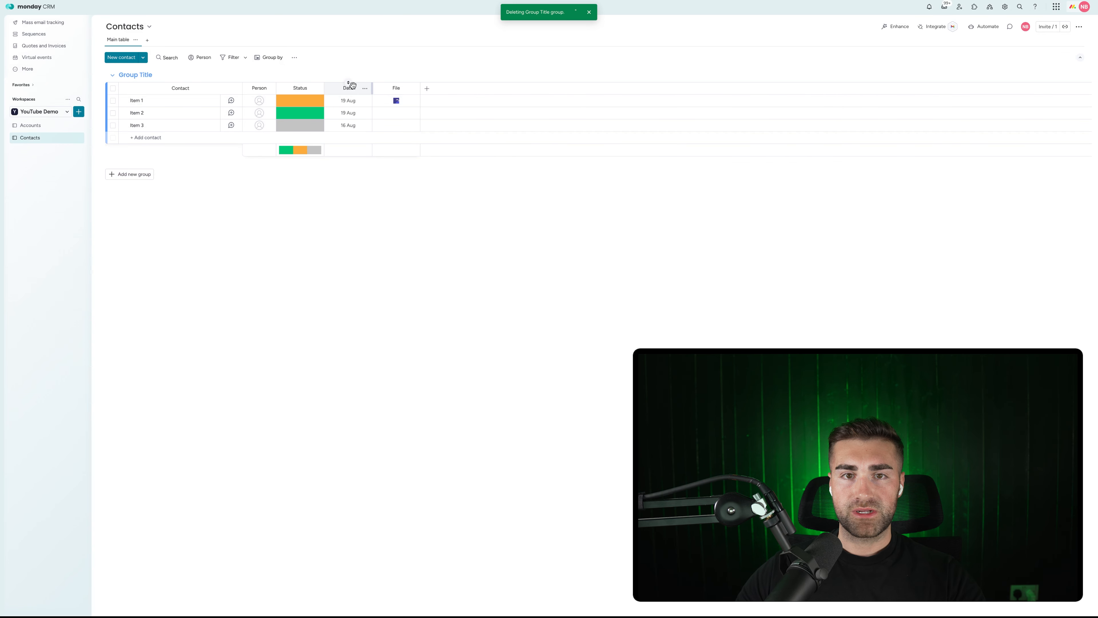
pyautogui.click(413, 88)
pyautogui.click(437, 216)
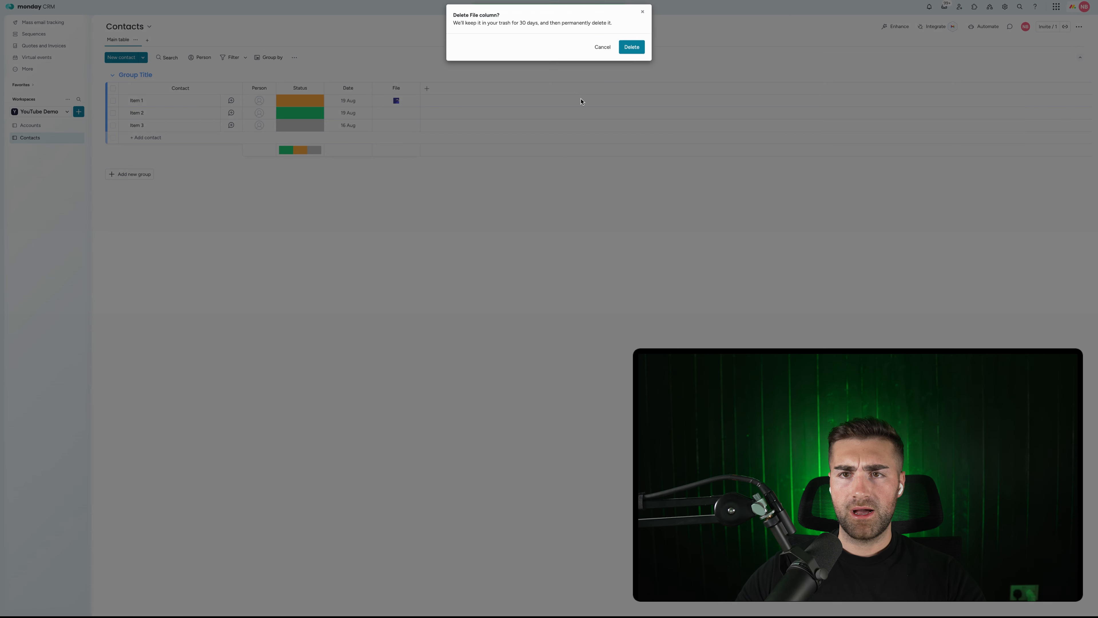
pyautogui.click(632, 47)
# Rename the group to 'All Contacts' and give the first item a contact's full name.
pyautogui.click(132, 74)
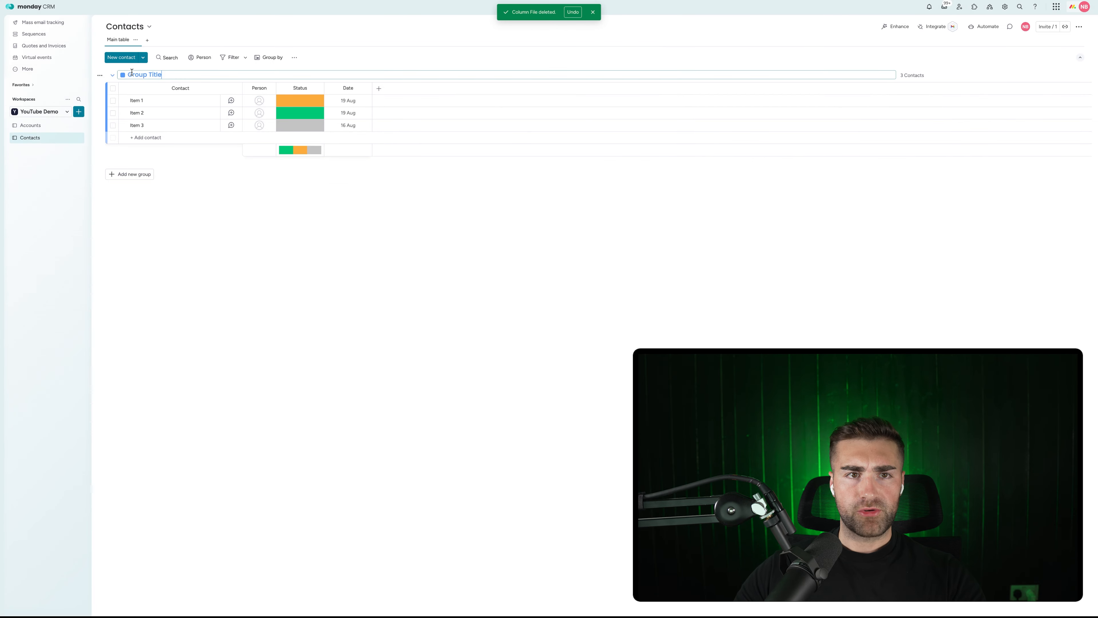
pyautogui.write('All')
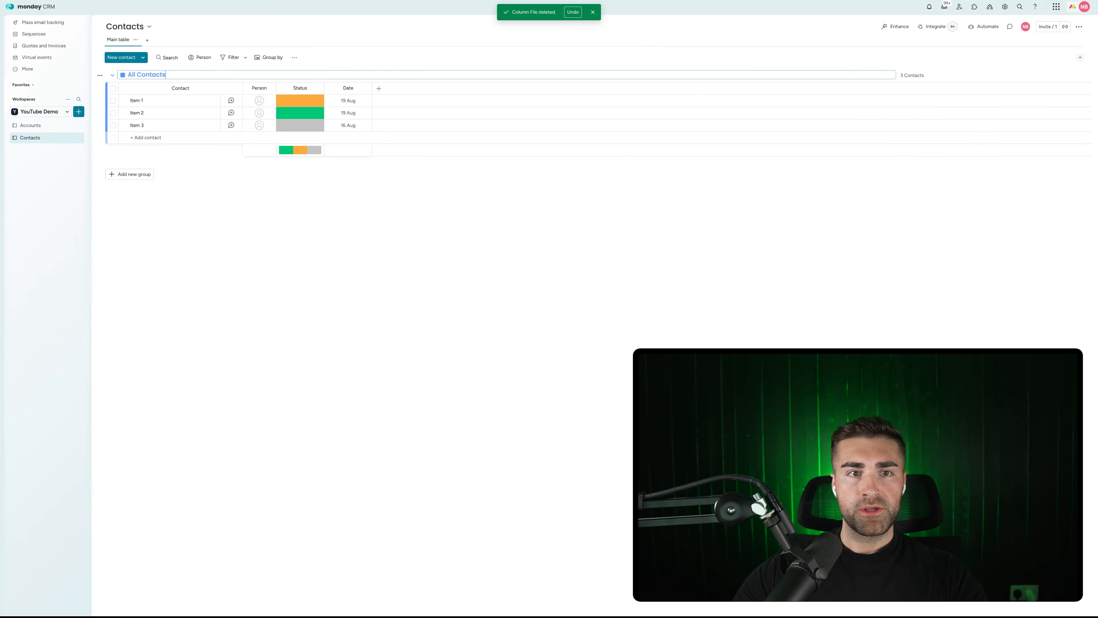
pyautogui.write(' Contacts')
pyautogui.press('Return')
pyautogui.click(139, 100)
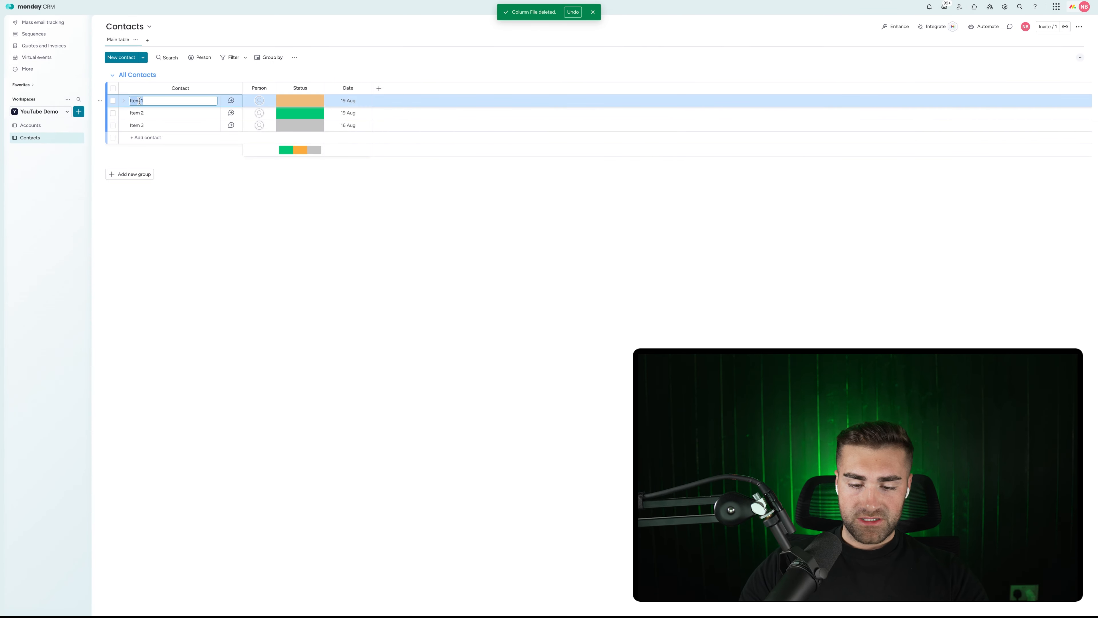
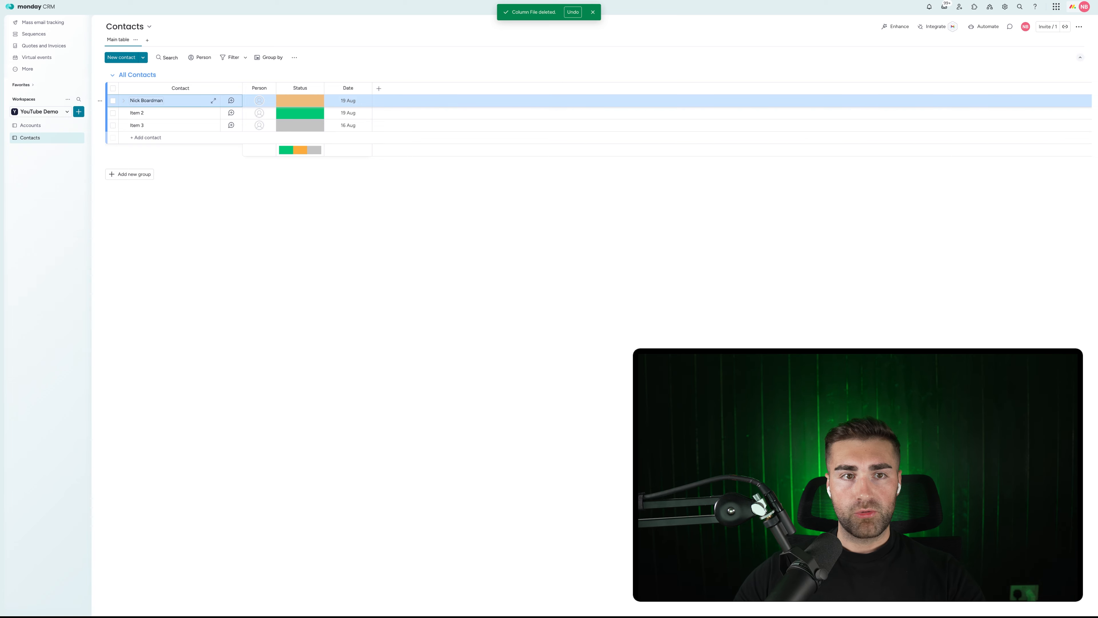
pyautogui.press('Return')
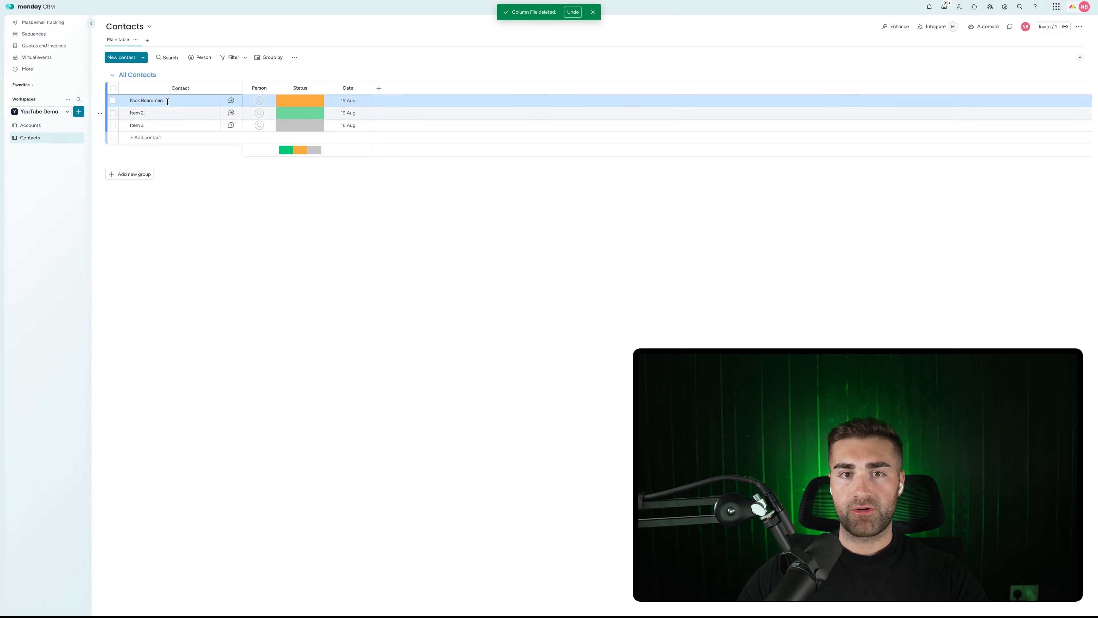
# Rename the Date column to 'Date Created' and bring up the board's automations.
pyautogui.click(349, 89)
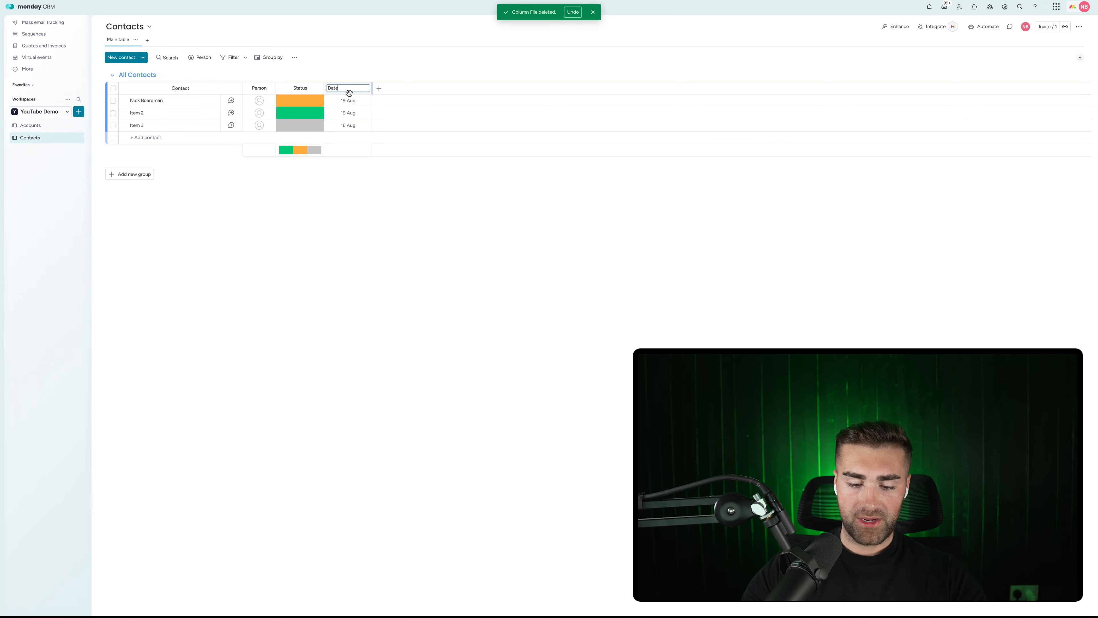
pyautogui.press('Return')
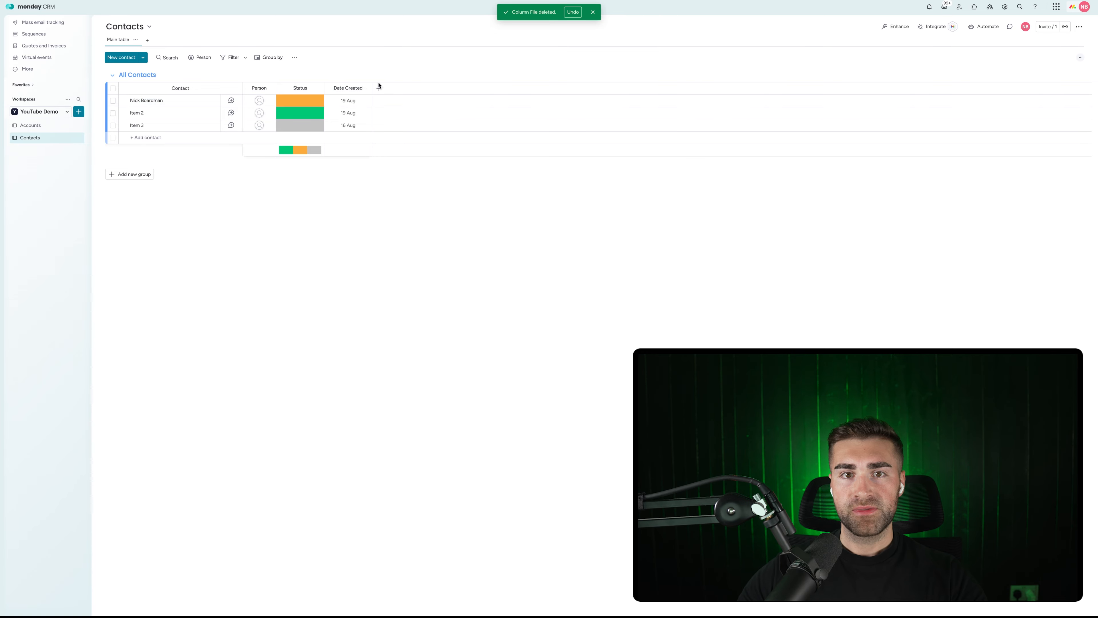
pyautogui.click(365, 88)
pyautogui.moveTo(413, 95)
pyautogui.click(443, 63)
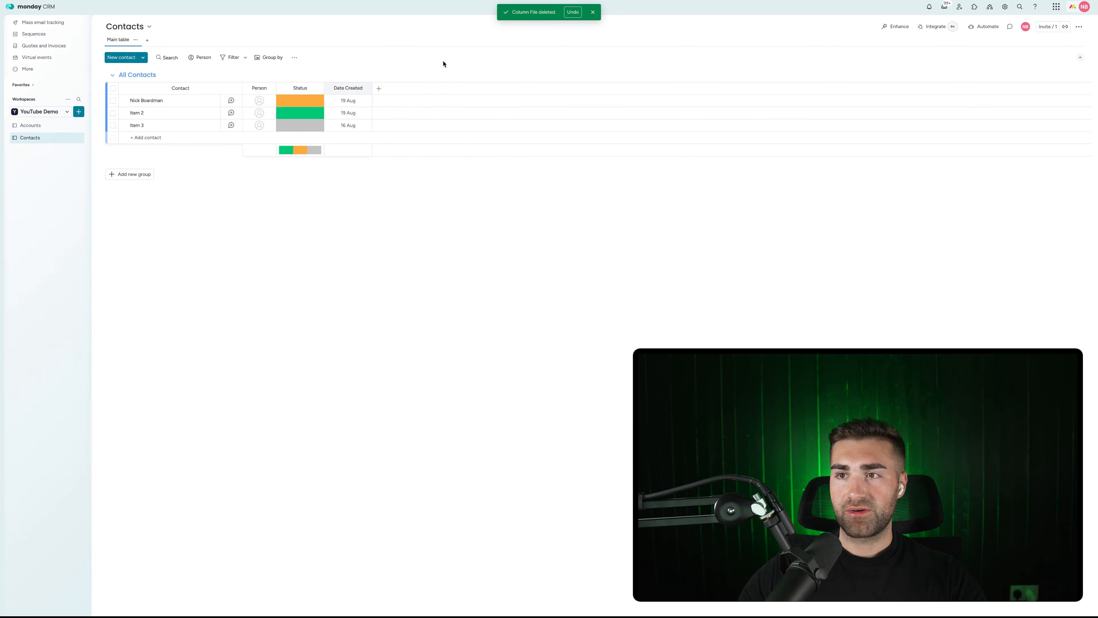
pyautogui.click(983, 26)
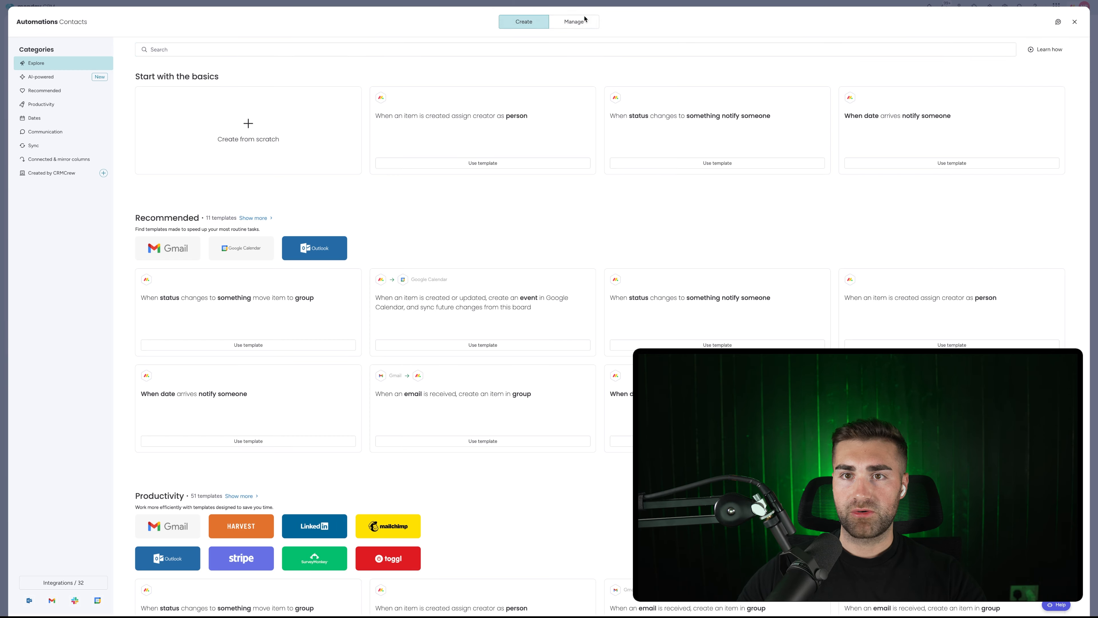
# Add a 'when an item is created, set Date Created to today' automation, then close Automations.
pyautogui.click(579, 20)
pyautogui.click(1035, 53)
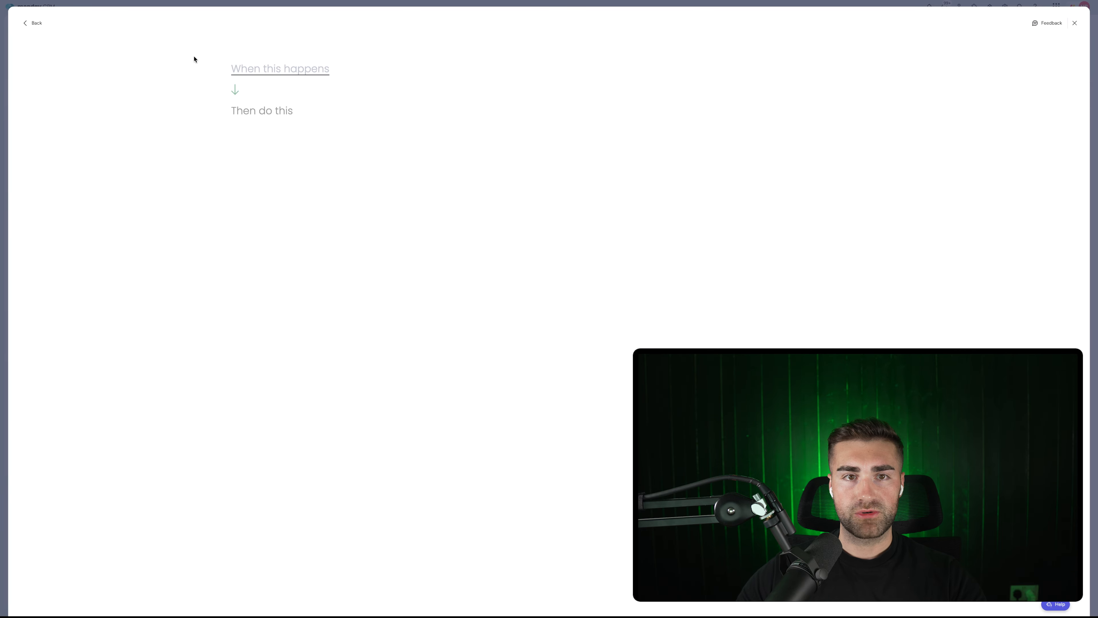
pyautogui.click(289, 69)
pyautogui.click(267, 116)
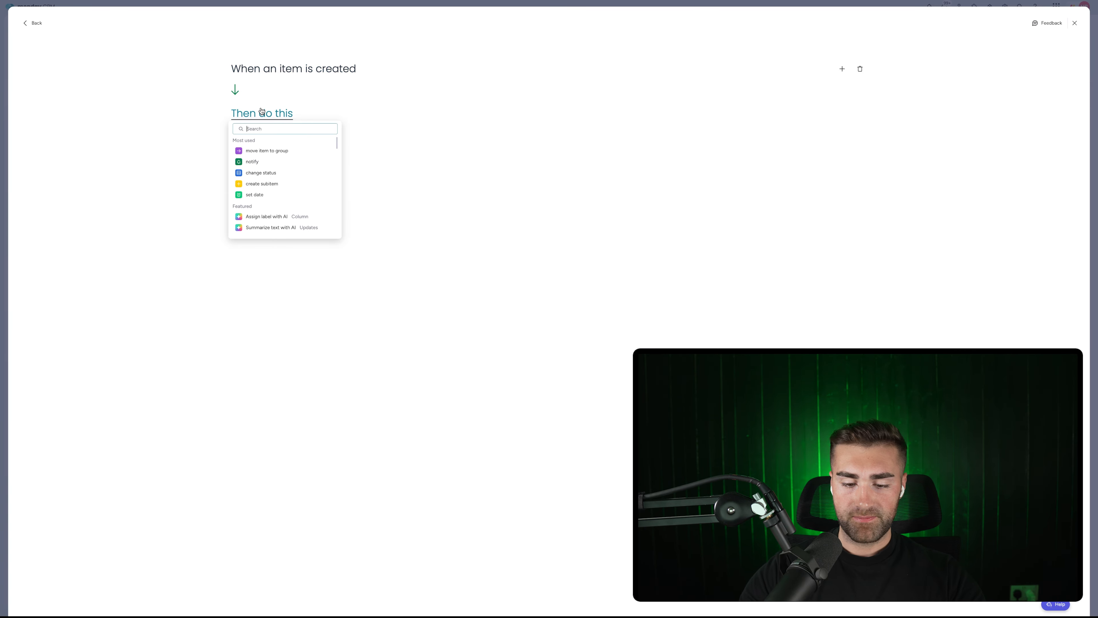
pyautogui.write('set date')
pyautogui.click(258, 152)
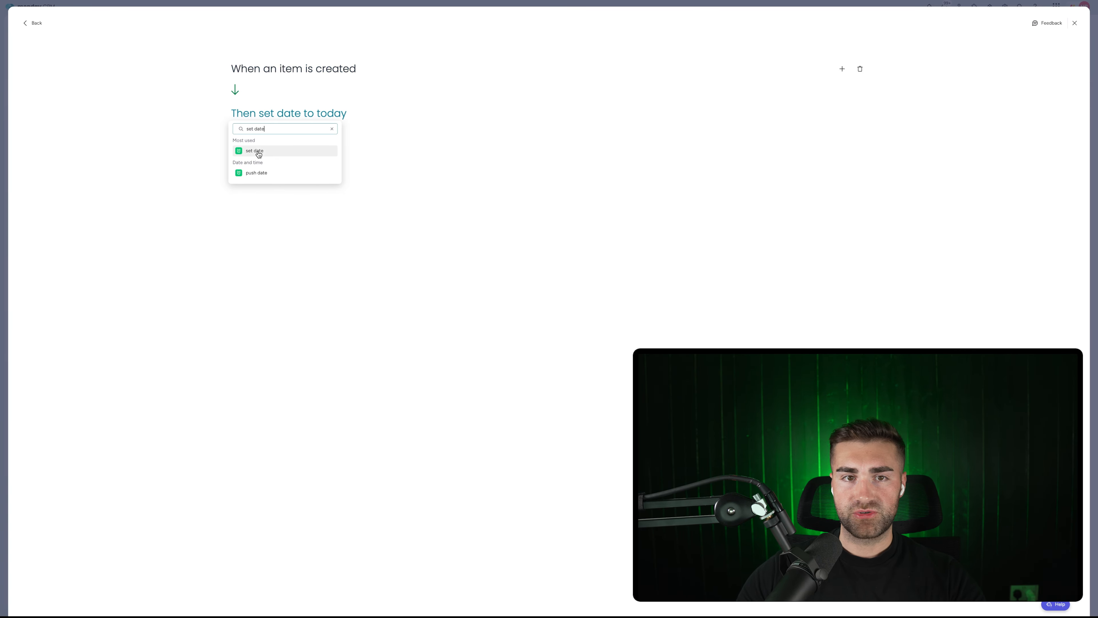
pyautogui.click(287, 115)
pyautogui.click(304, 141)
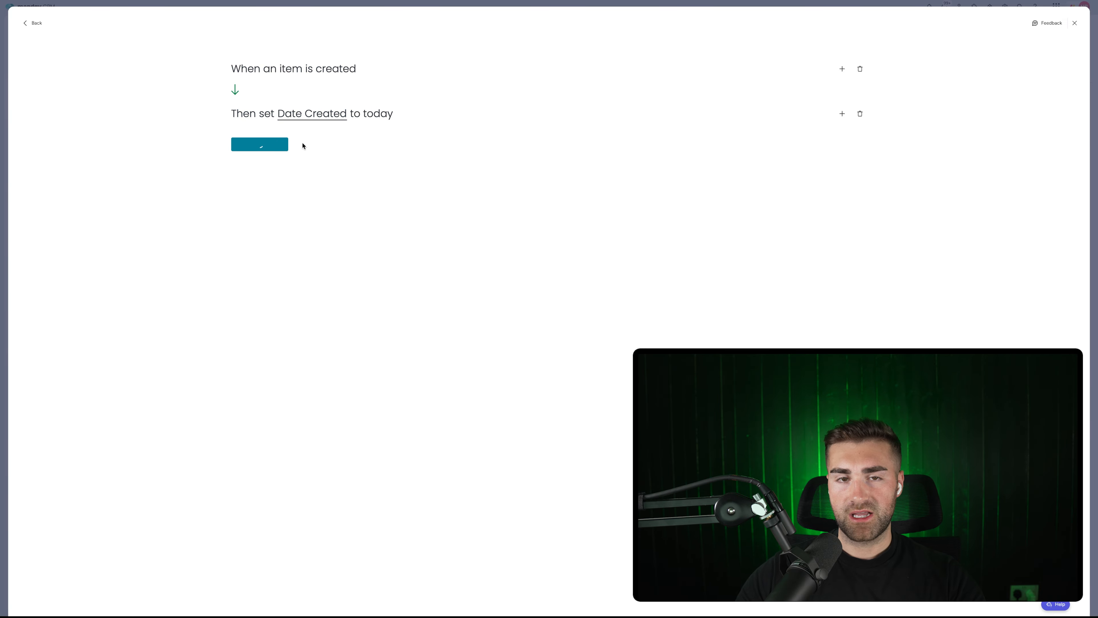
pyautogui.click(283, 144)
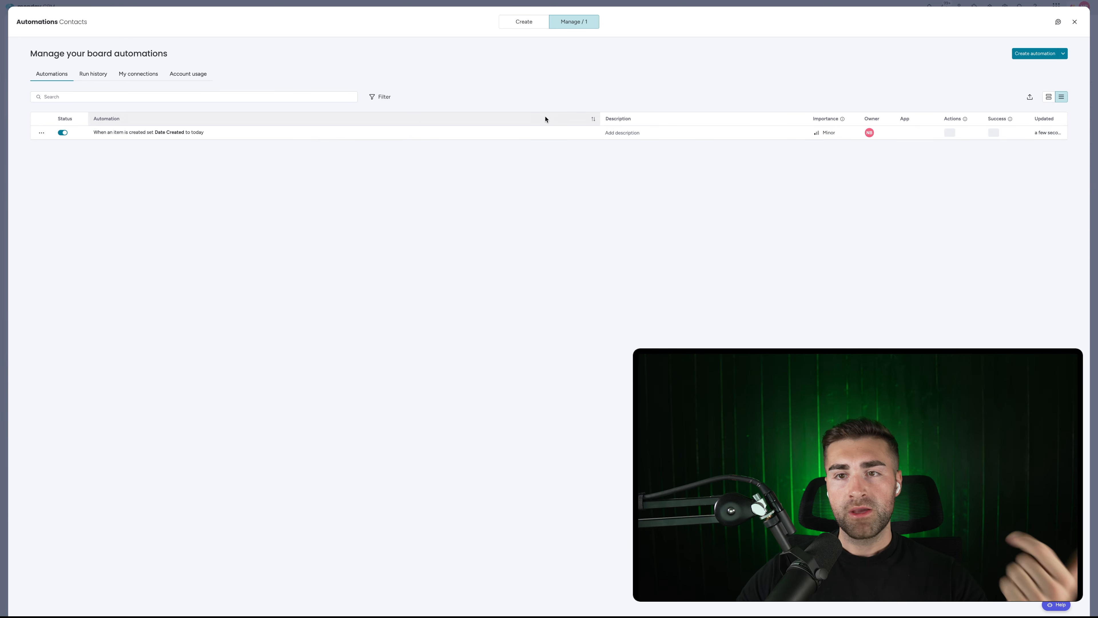
pyautogui.press('Escape')
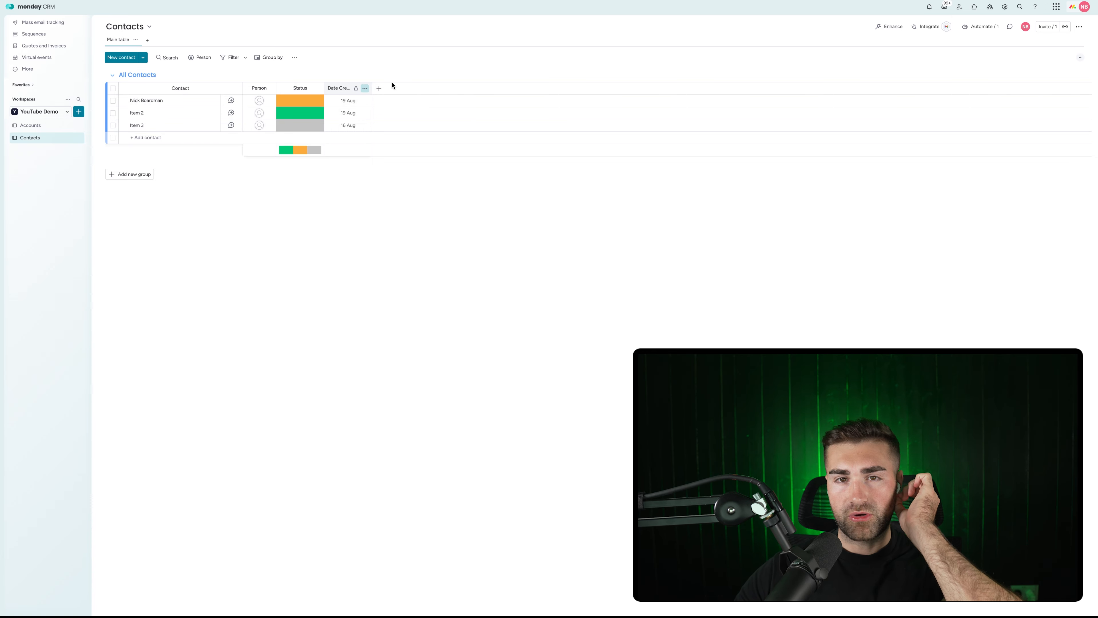
# Add Email and Phone columns to the Contacts board.
pyautogui.click(380, 89)
pyautogui.write('email')
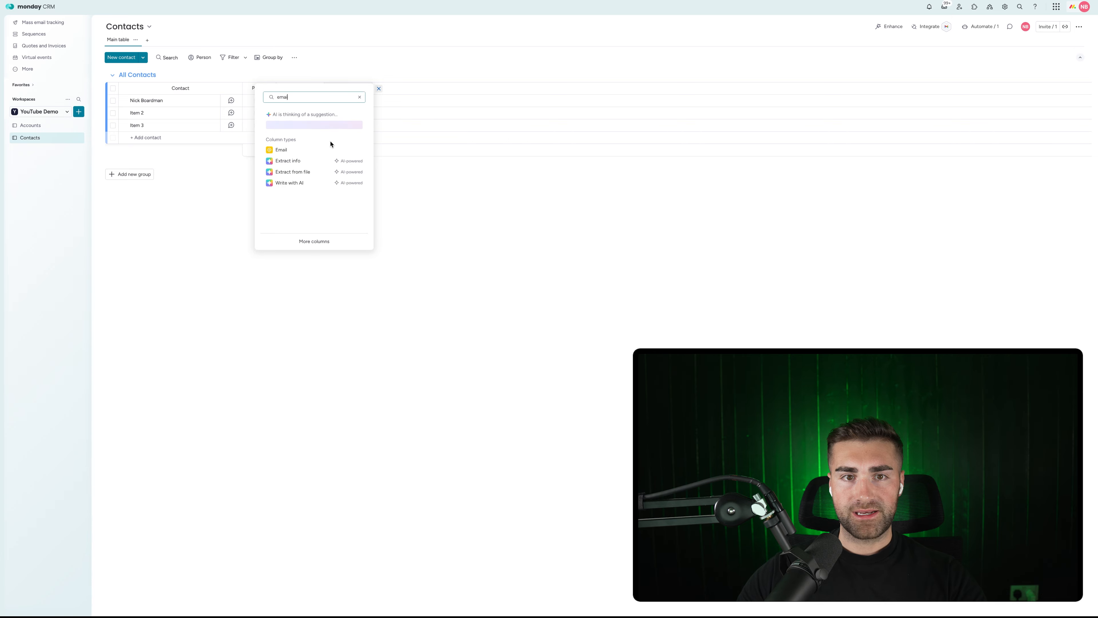
pyautogui.click(330, 148)
pyautogui.click(424, 90)
pyautogui.write('phone')
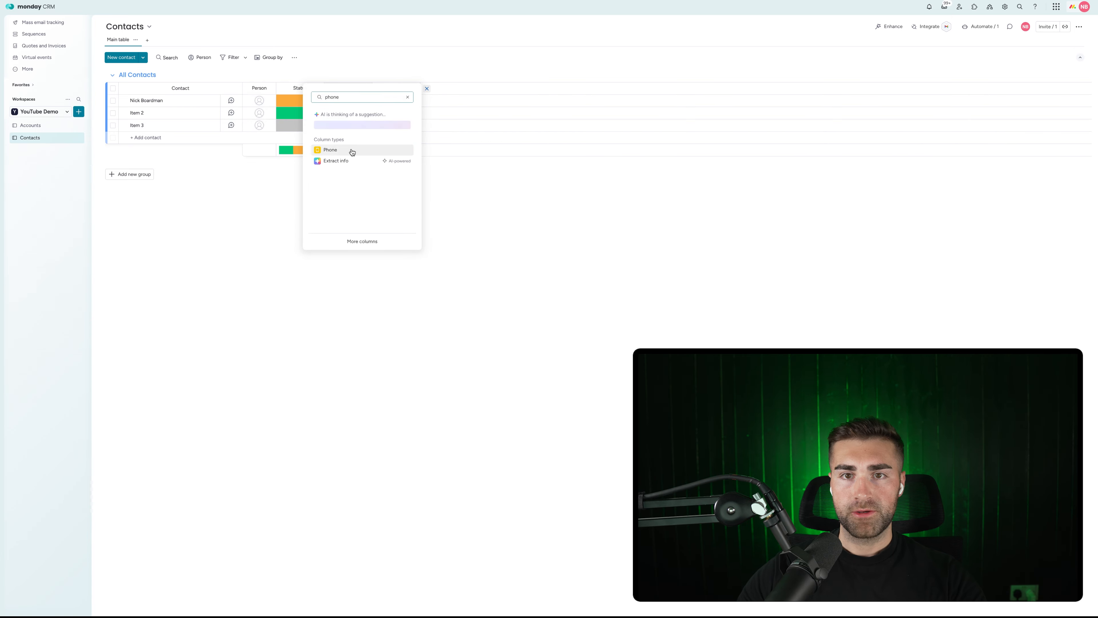
pyautogui.click(352, 151)
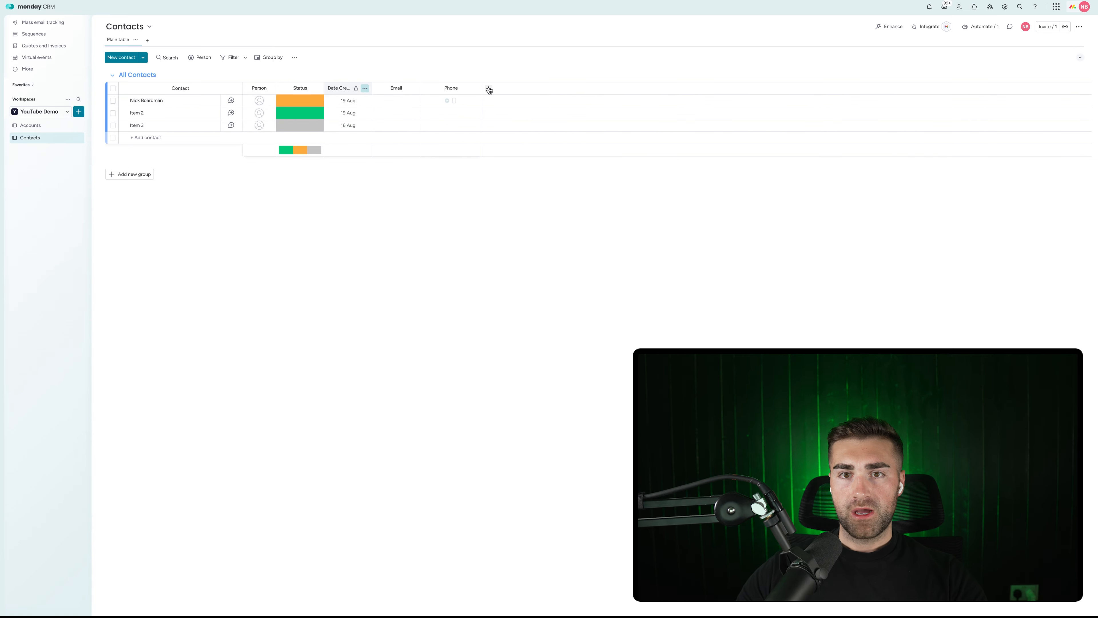
# Add two Status columns and name them Seniority and Department.
pyautogui.click(492, 91)
pyautogui.write('stat')
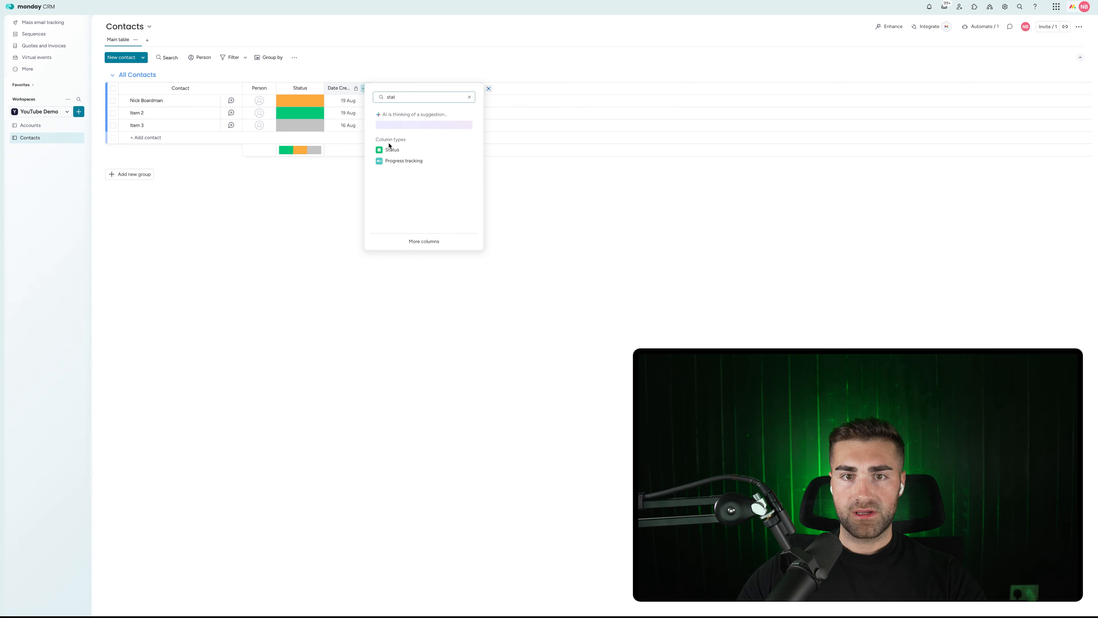
pyautogui.click(391, 149)
pyautogui.click(506, 88)
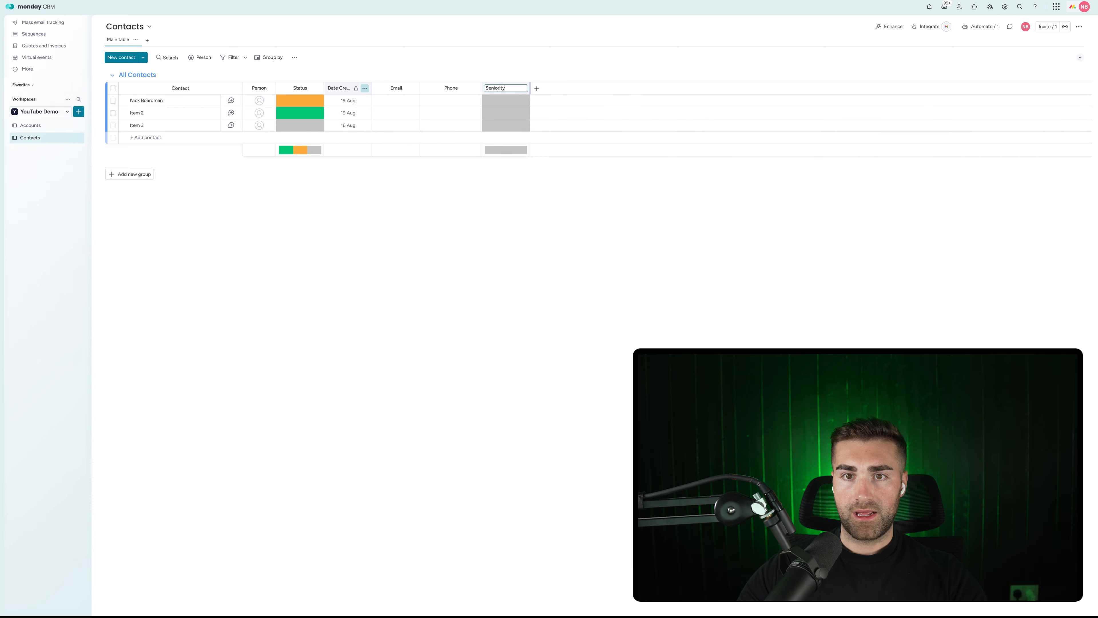
pyautogui.press('Return')
pyautogui.click(536, 88)
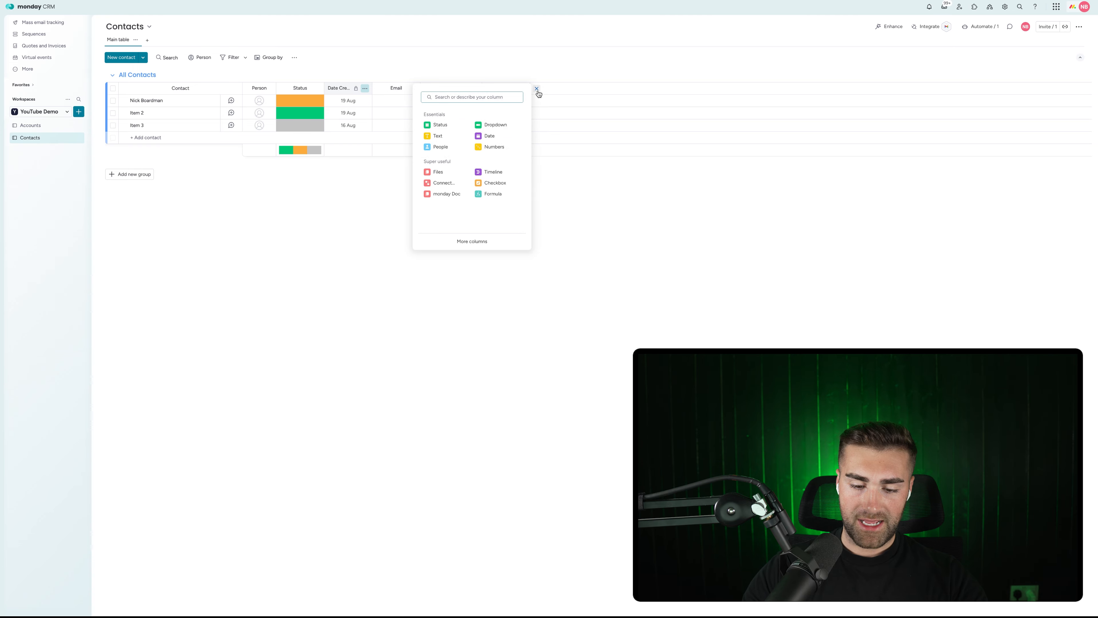
pyautogui.write('stat')
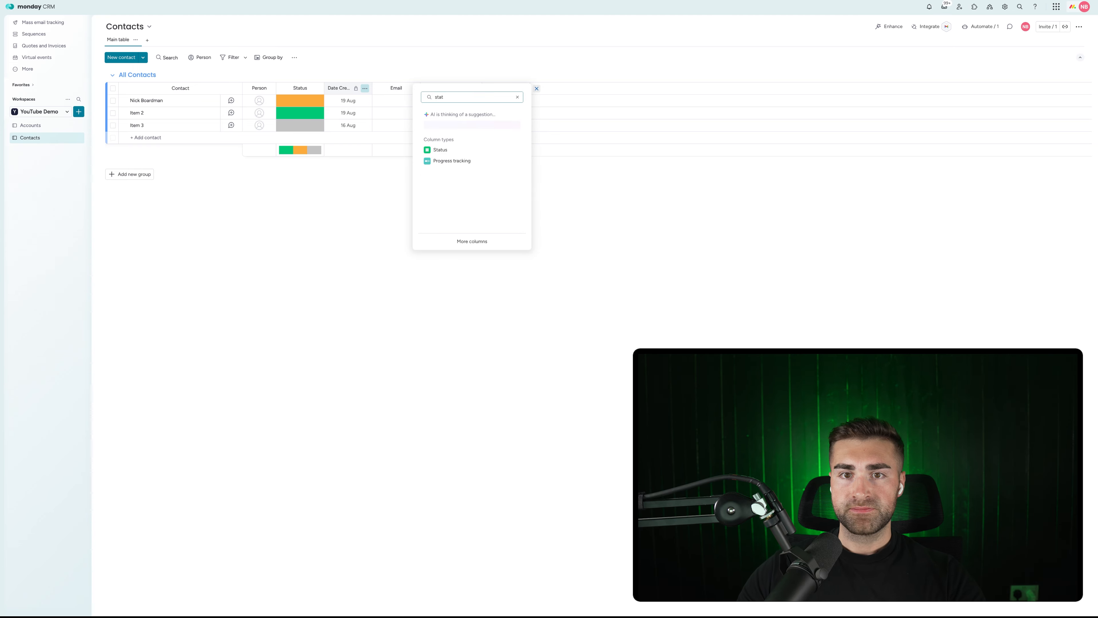
pyautogui.click(468, 149)
pyautogui.click(554, 88)
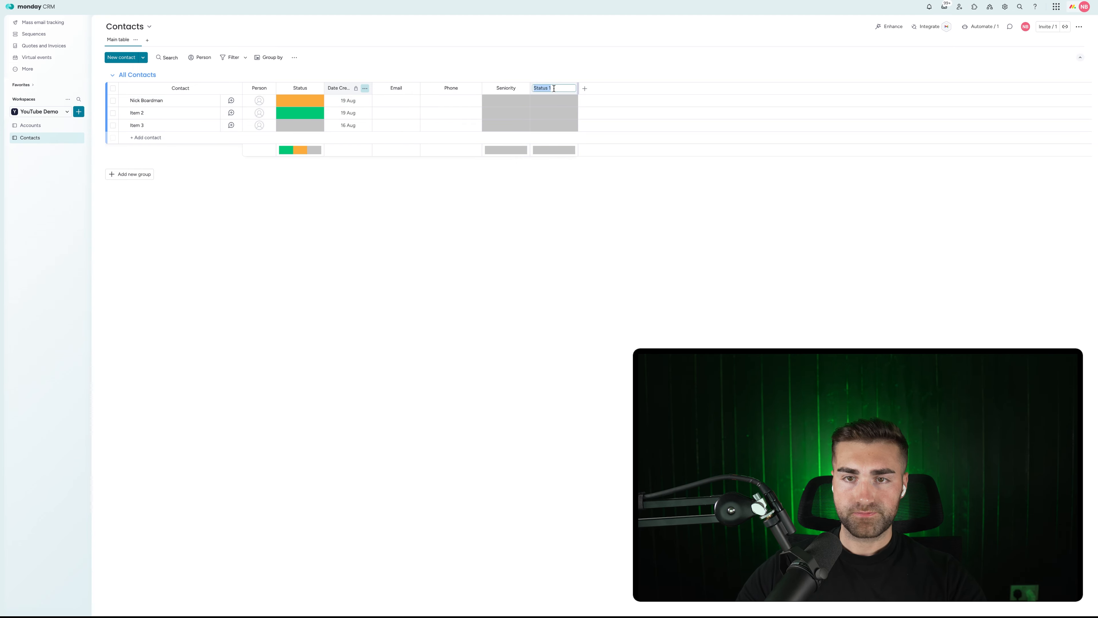
pyautogui.write('Departme')
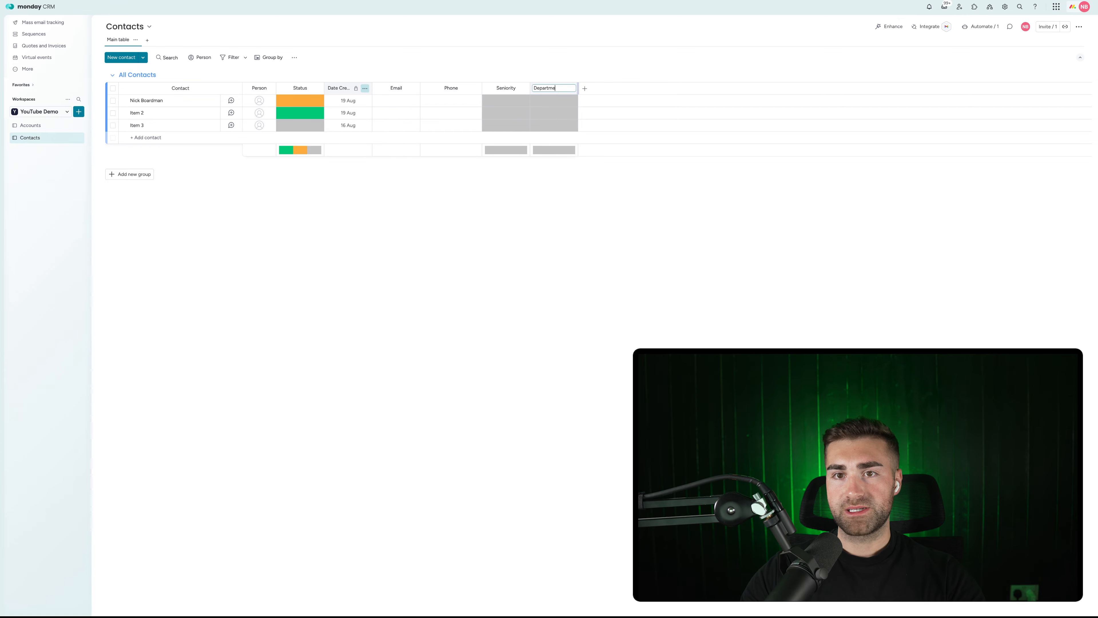
pyautogui.write('nt')
pyautogui.press('Return')
# Move Date Created after Department and preview the first contact's Seniority and Department labels.
pyautogui.moveTo(365, 94); pyautogui.dragTo(571, 94)
pyautogui.click(456, 108)
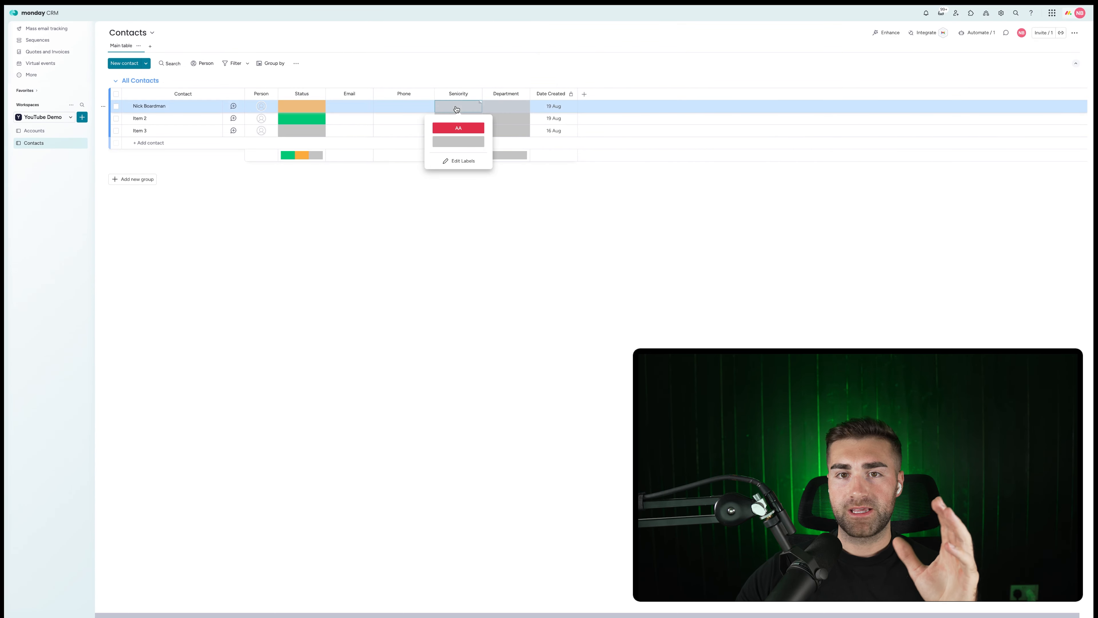
pyautogui.click(515, 111)
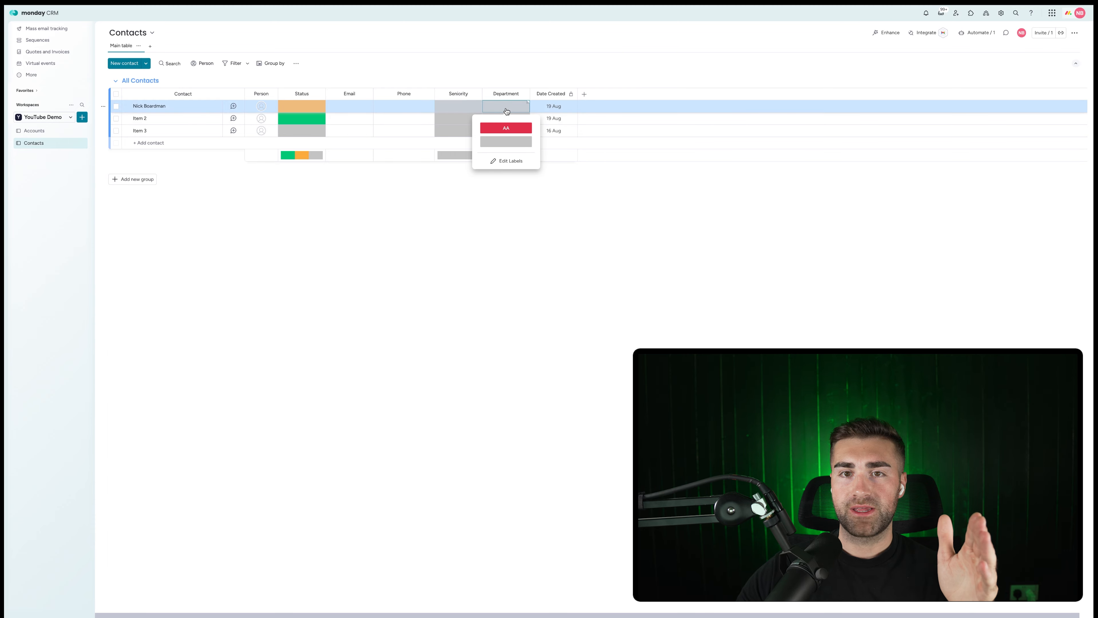
pyautogui.click(507, 111)
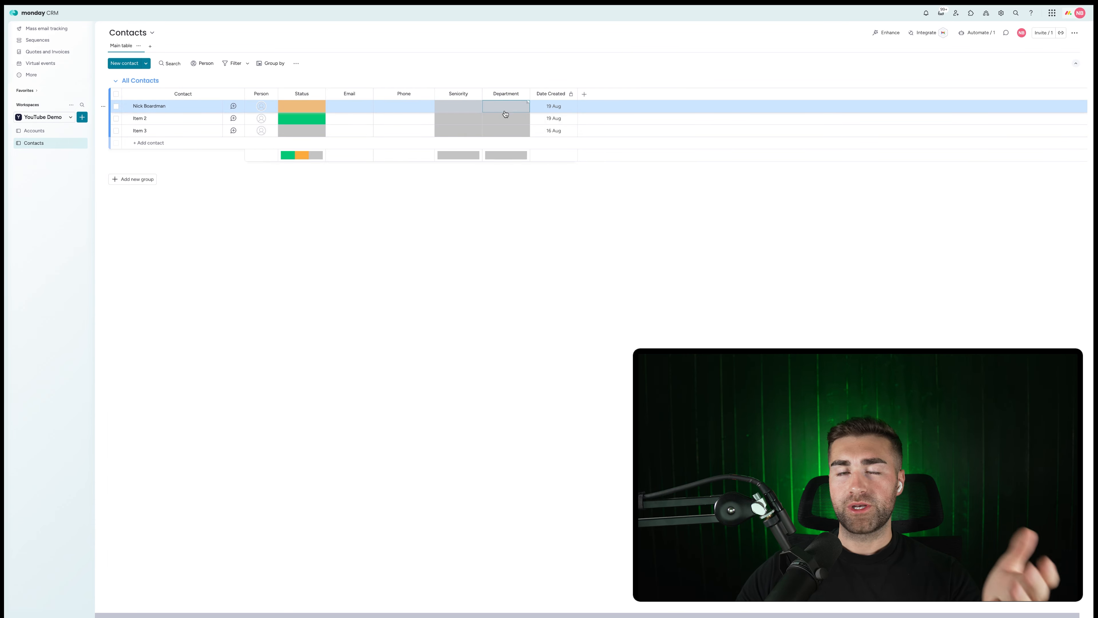
pyautogui.click(501, 65)
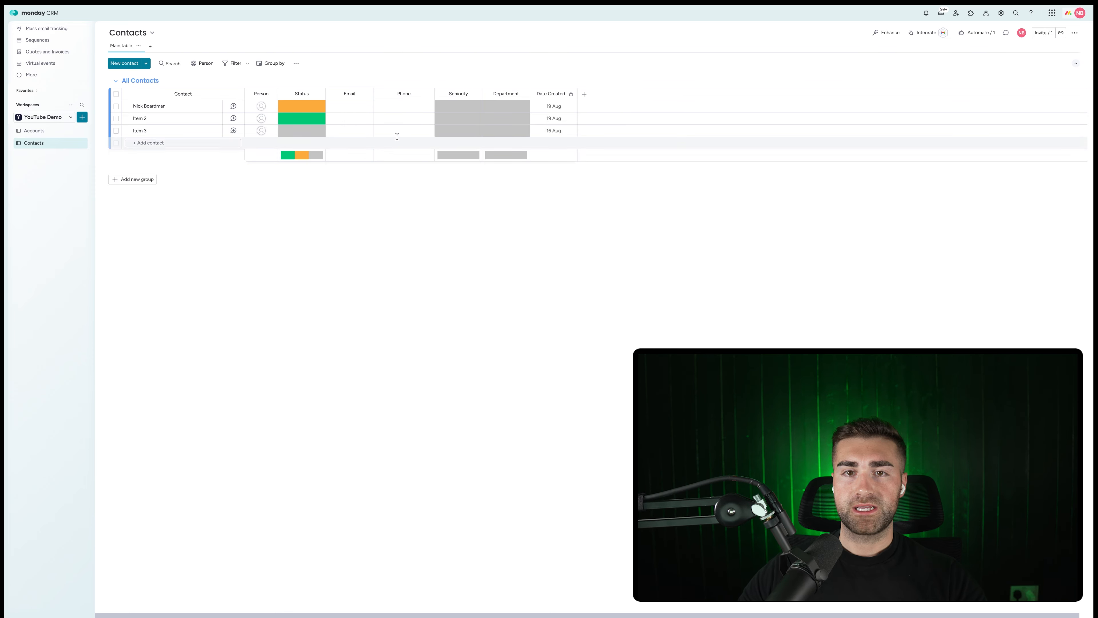
# Add a new label to the Seniority column, then review the Department labels.
pyautogui.click(458, 107)
pyautogui.click(462, 159)
pyautogui.click(462, 157)
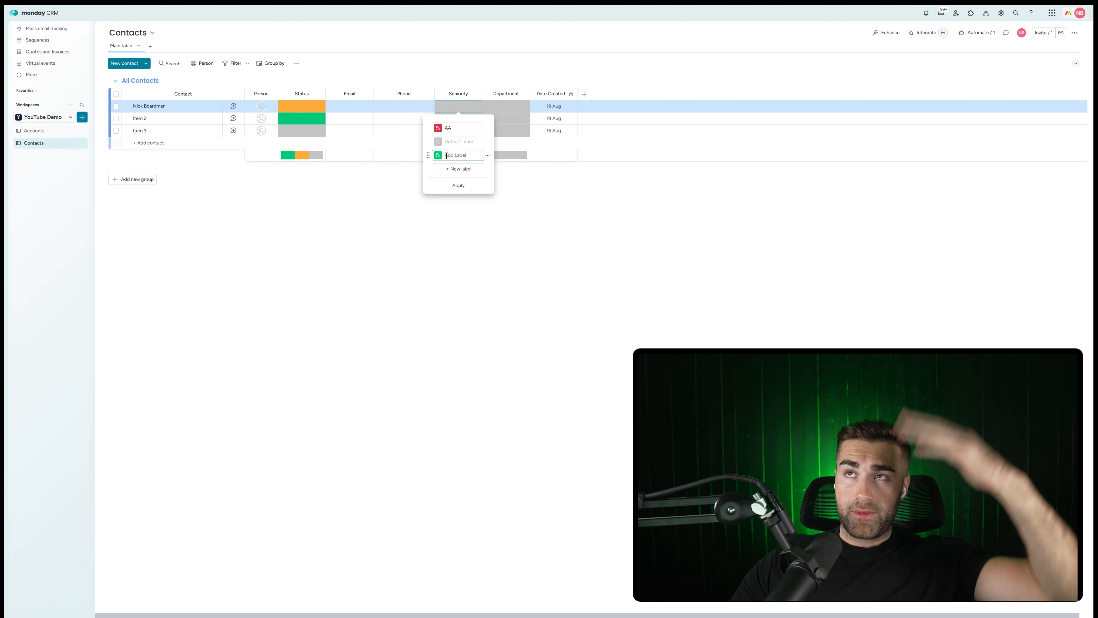
pyautogui.click(509, 110)
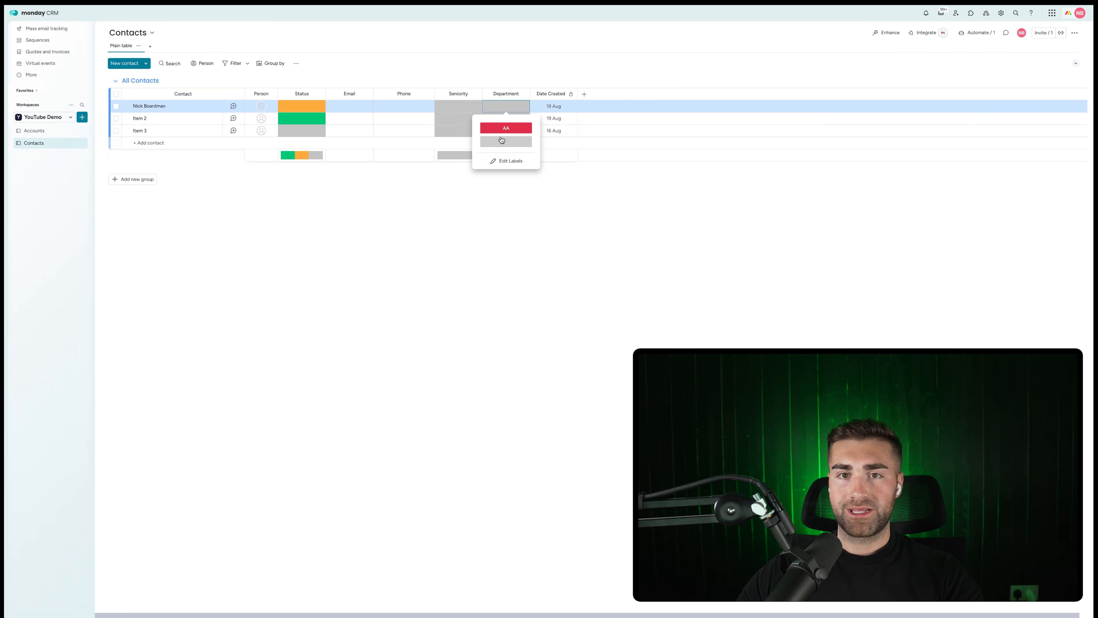
pyautogui.click(483, 59)
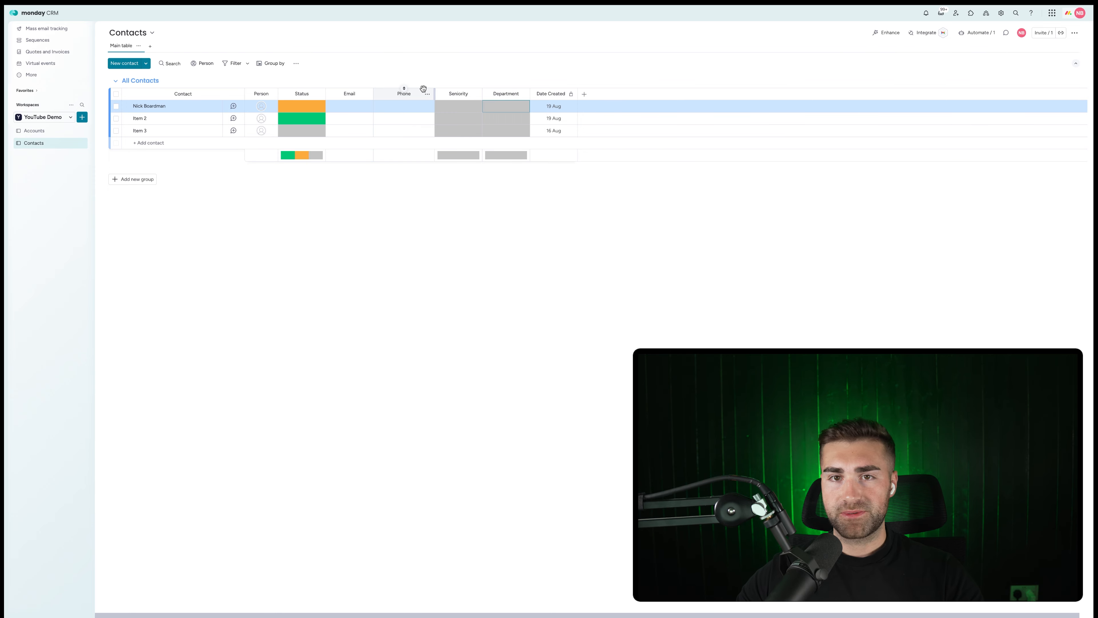
pyautogui.click(527, 59)
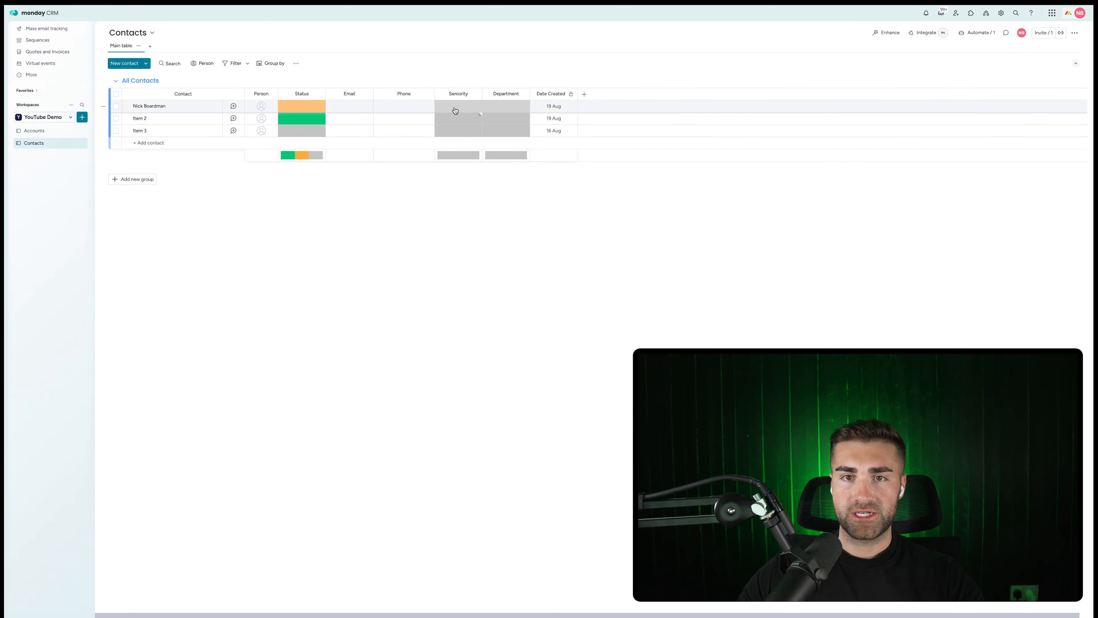
# Hide the Seniority column's summary bar.
pyautogui.click(479, 94)
pyautogui.moveTo(519, 96)
pyautogui.click(619, 167)
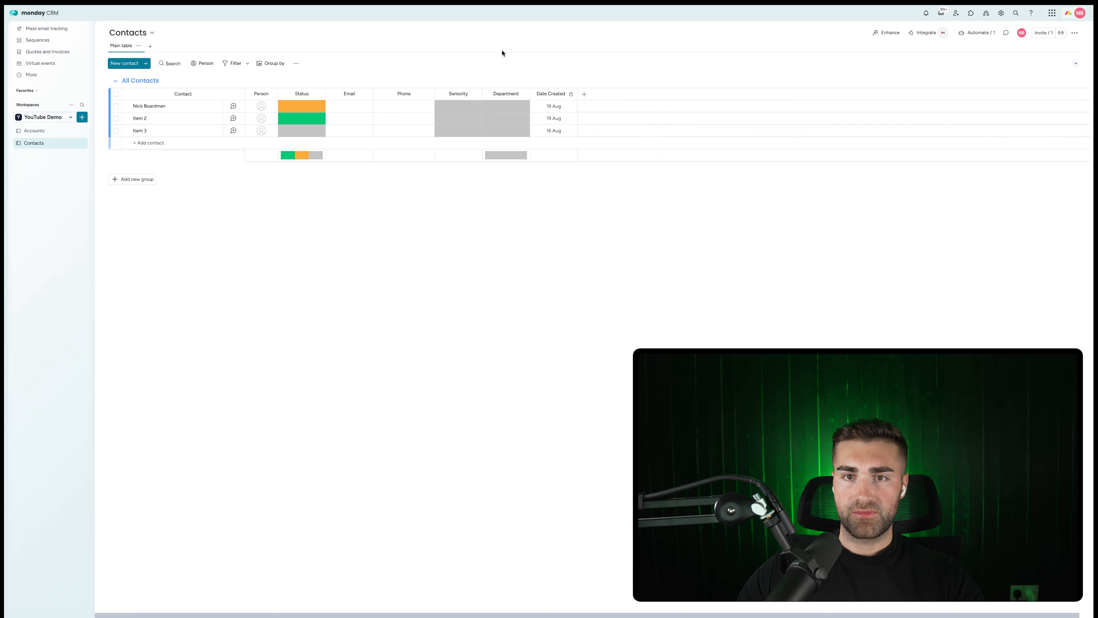
# Hide the column summaries for Department and Status.
pyautogui.click(522, 94)
pyautogui.moveTo(555, 98)
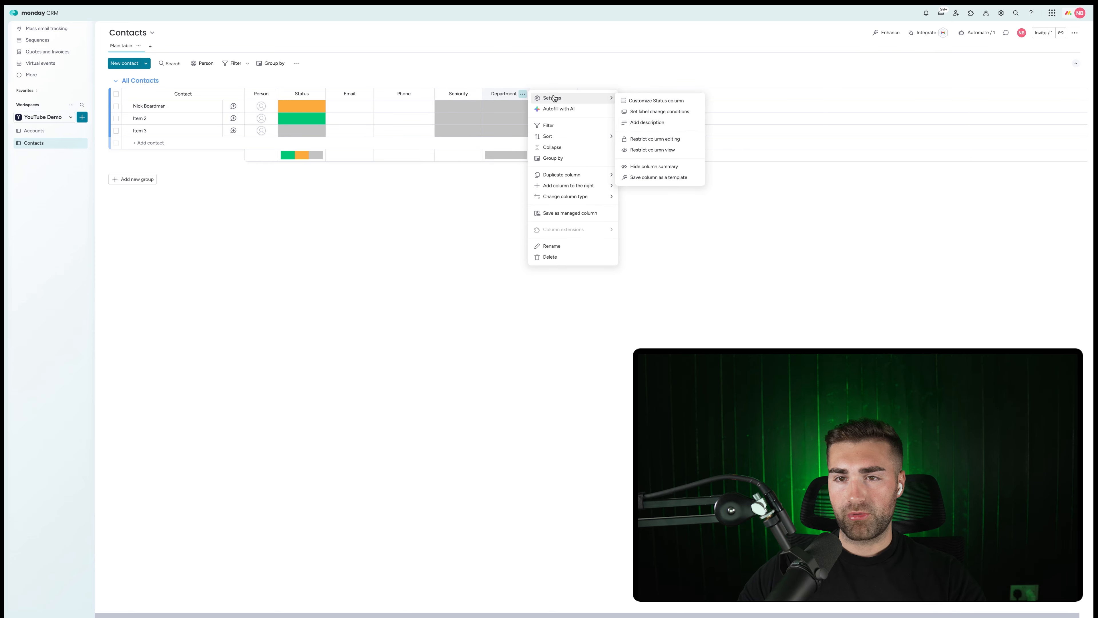
pyautogui.click(662, 166)
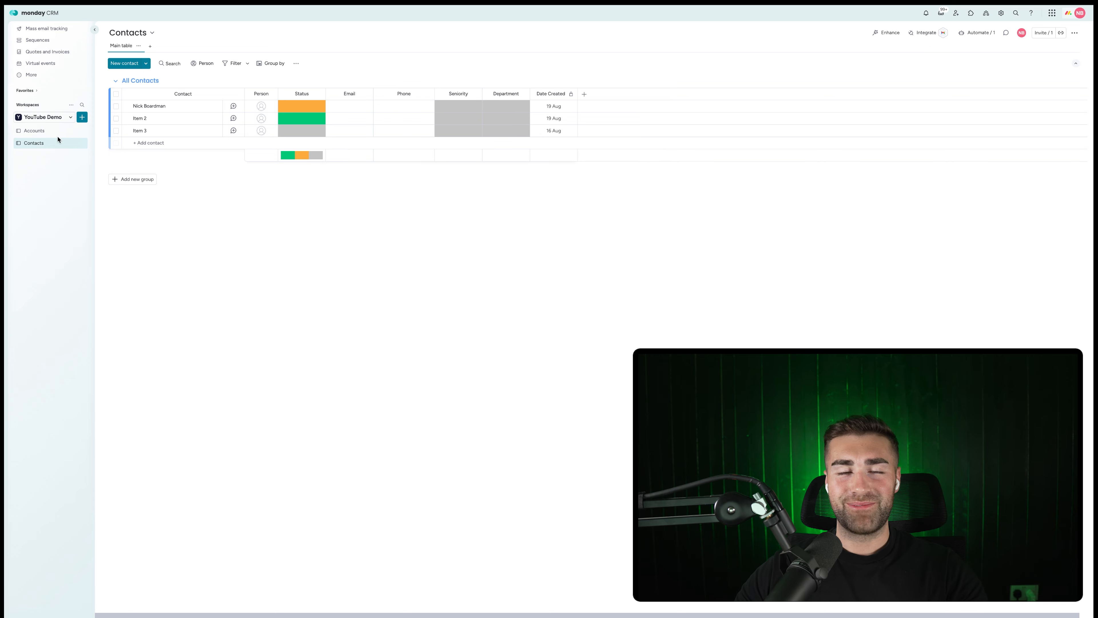
pyautogui.click(318, 93)
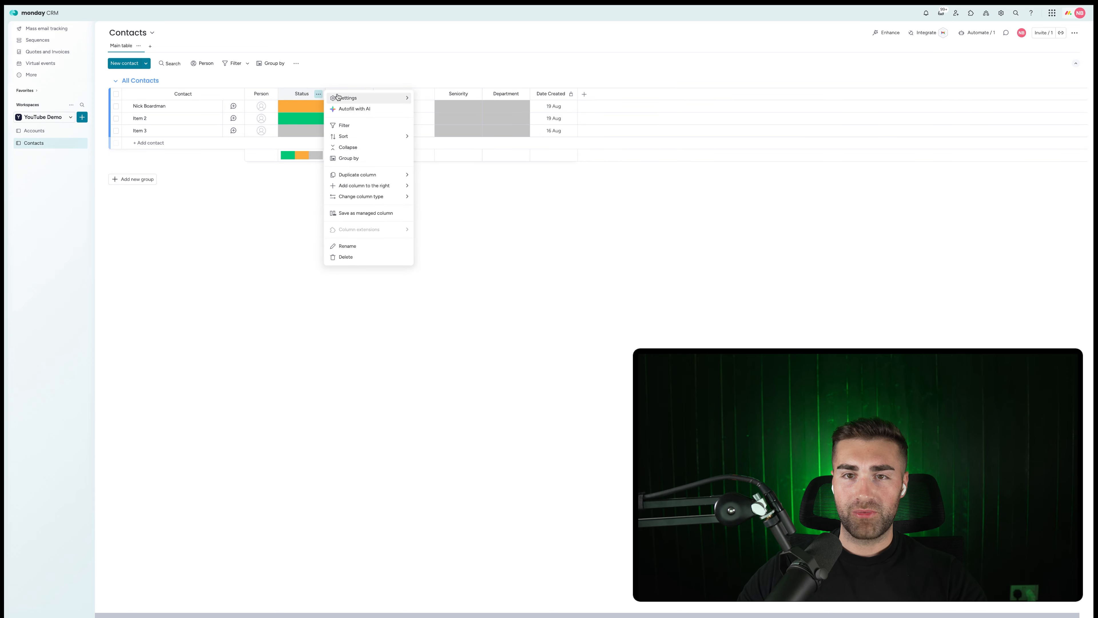
pyautogui.moveTo(338, 97)
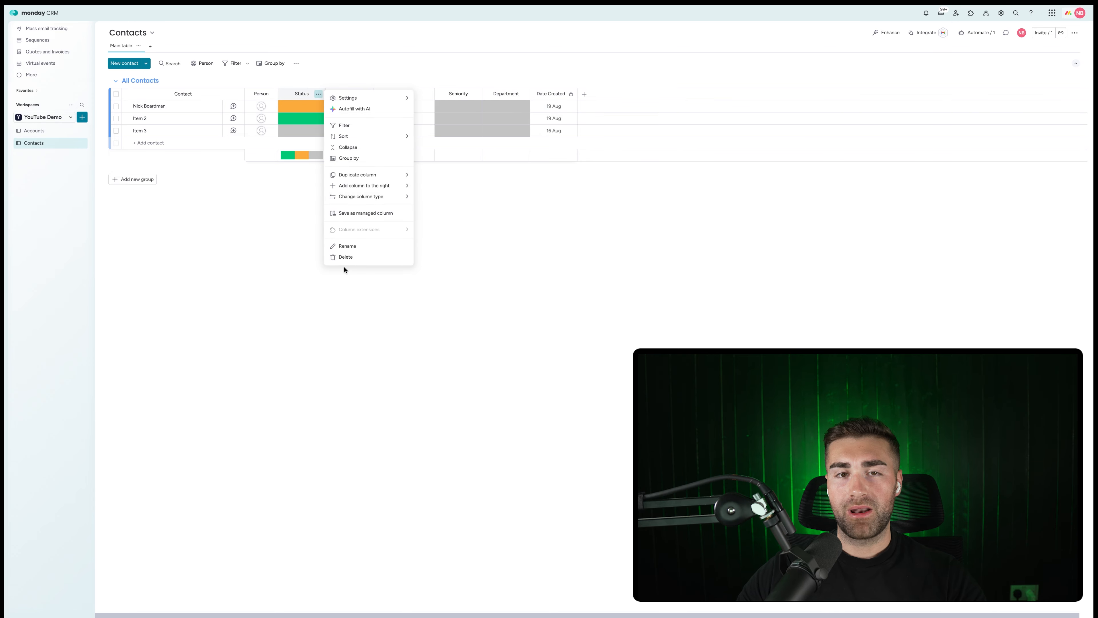
pyautogui.click(541, 239)
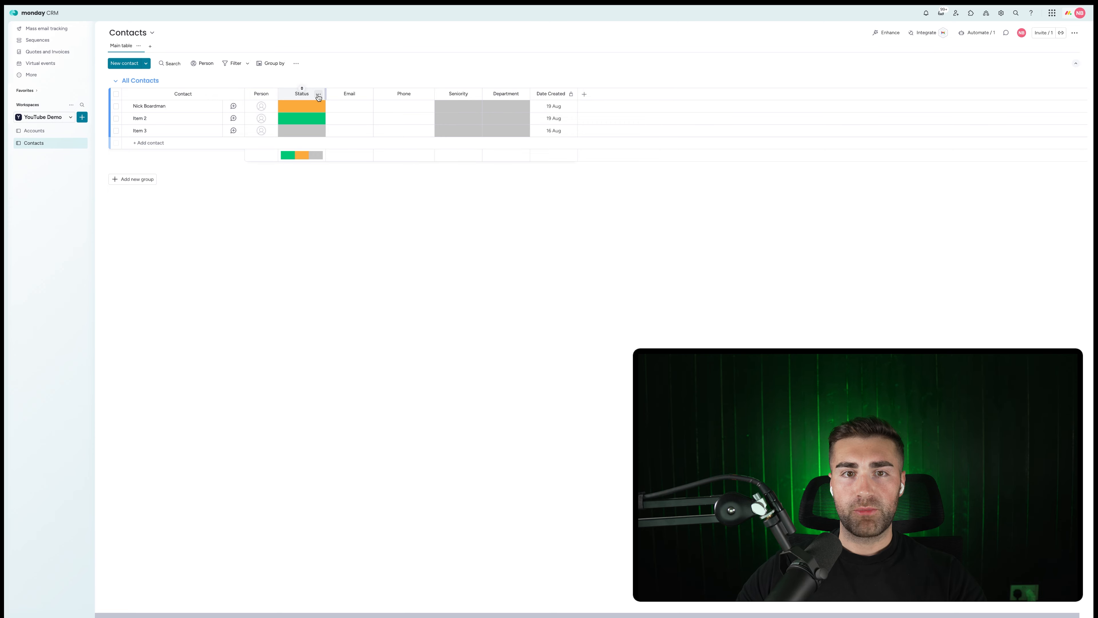
pyautogui.click(318, 95)
pyautogui.moveTo(406, 100)
pyautogui.click(450, 167)
# Edit Status labels to Active and Inactive, deleting the empty orange label, and apply.
pyautogui.click(300, 108)
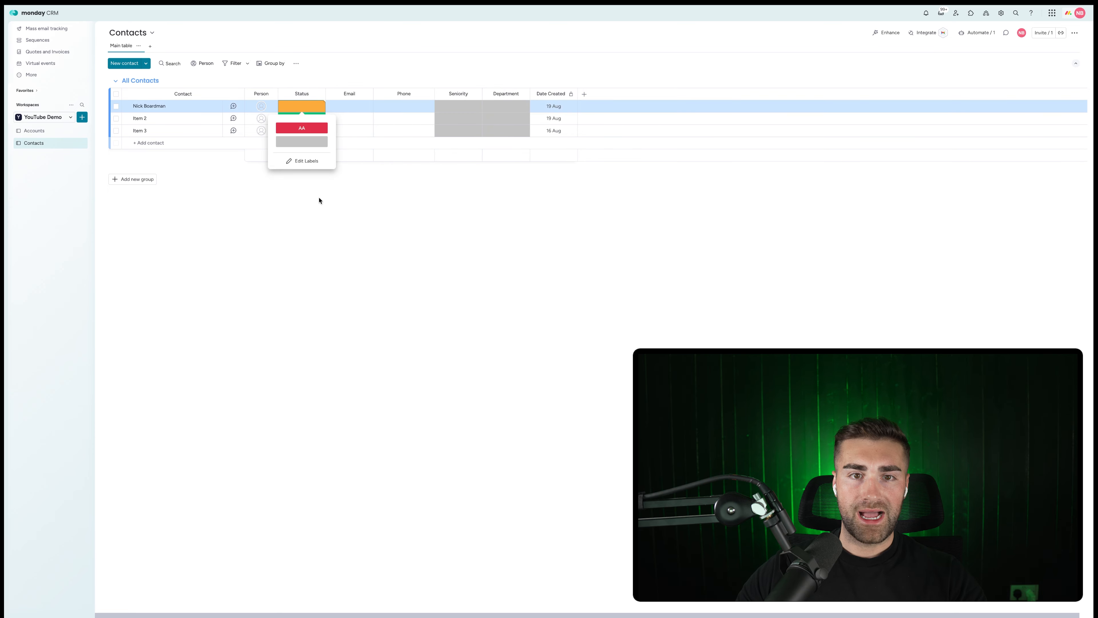
pyautogui.click(304, 161)
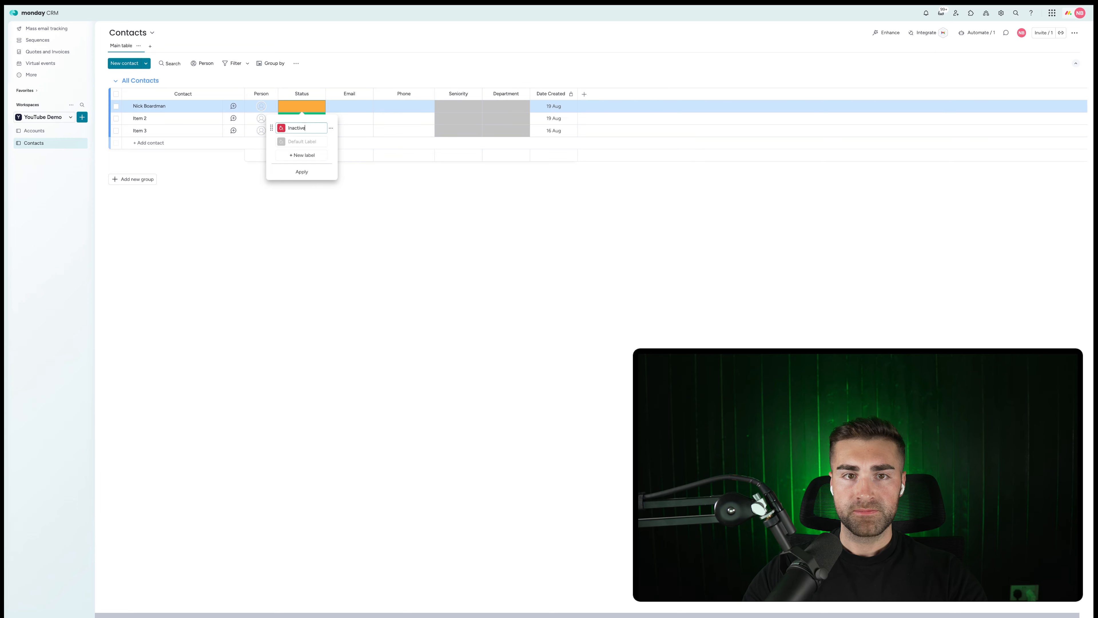
pyautogui.click(302, 155)
pyautogui.click(296, 169)
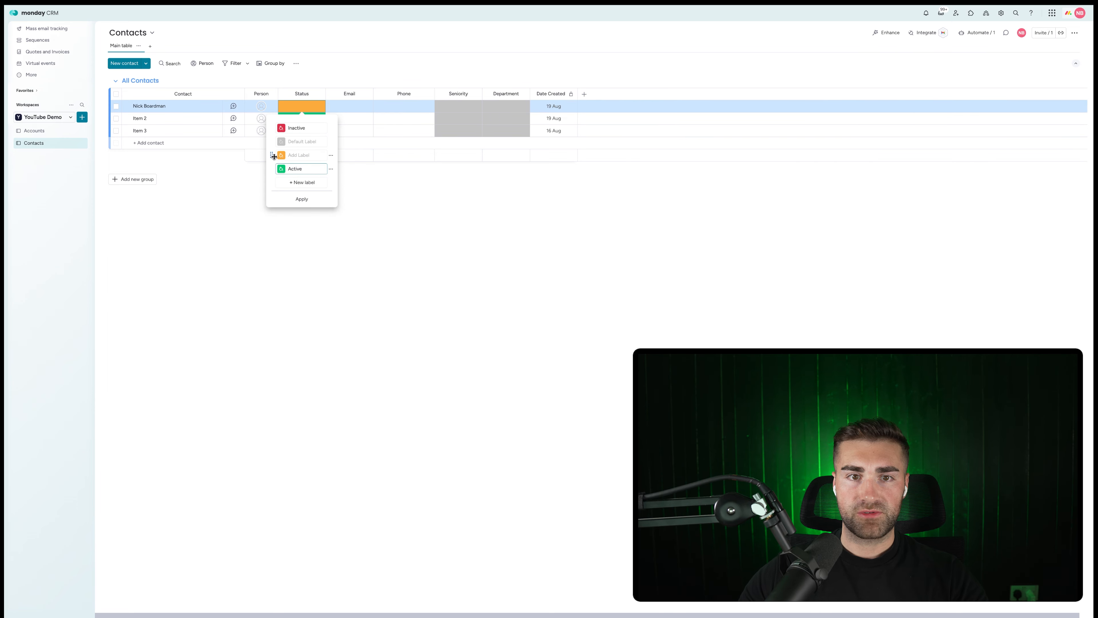
pyautogui.moveTo(270, 166)
pyautogui.mouseDown()
pyautogui.moveTo(272, 143)
pyautogui.moveTo(277, 156)
pyautogui.mouseUp()
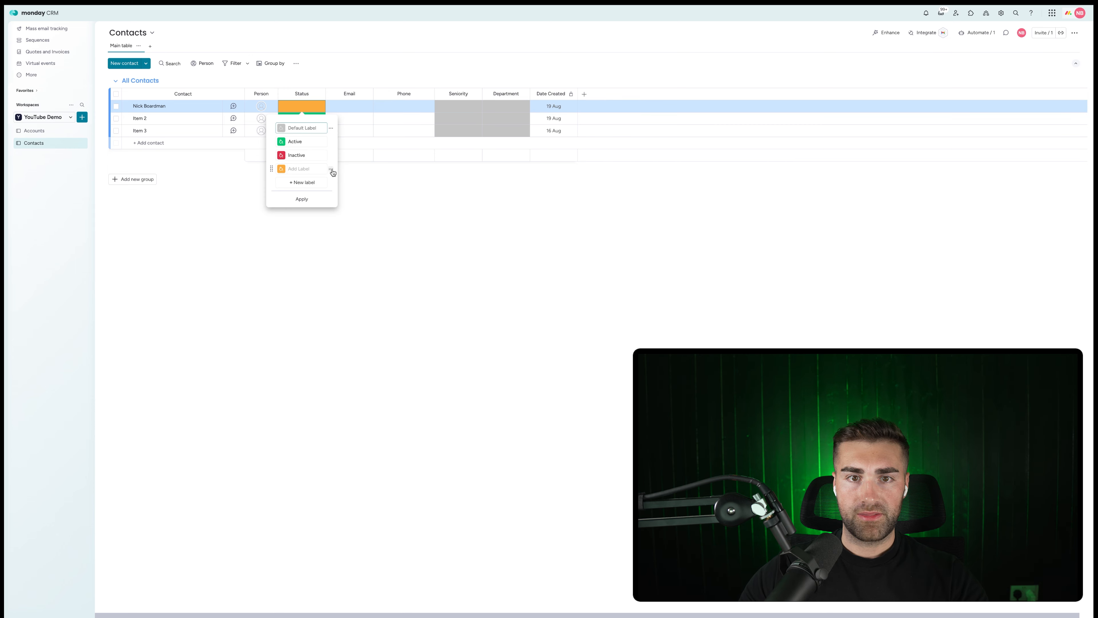
pyautogui.click(332, 171)
pyautogui.click(328, 180)
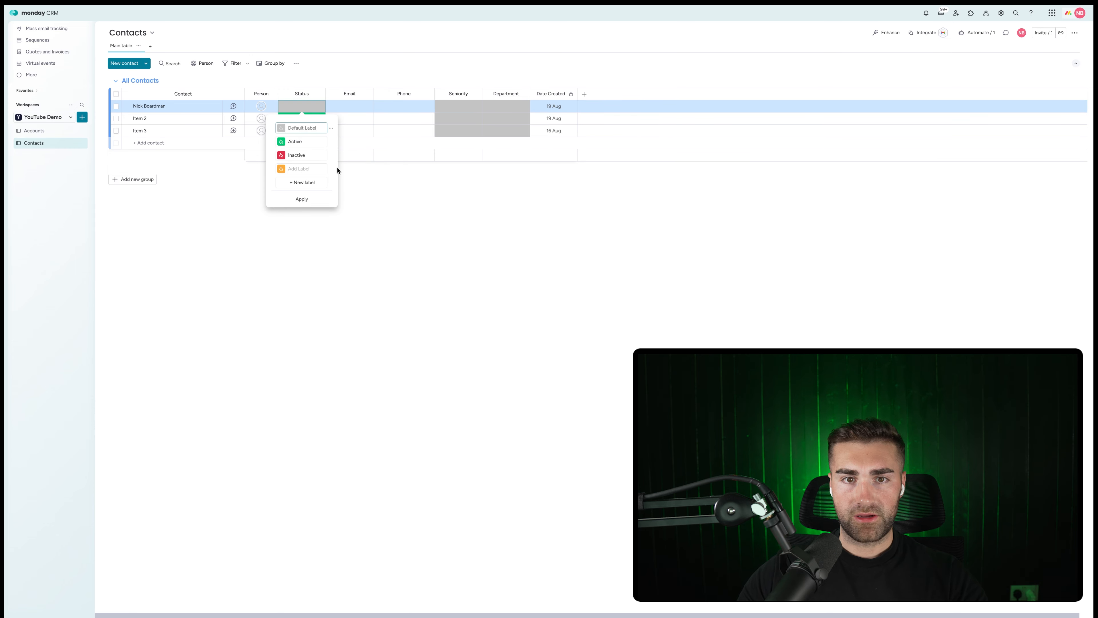
pyautogui.click(331, 170)
pyautogui.click(349, 196)
pyautogui.click(302, 186)
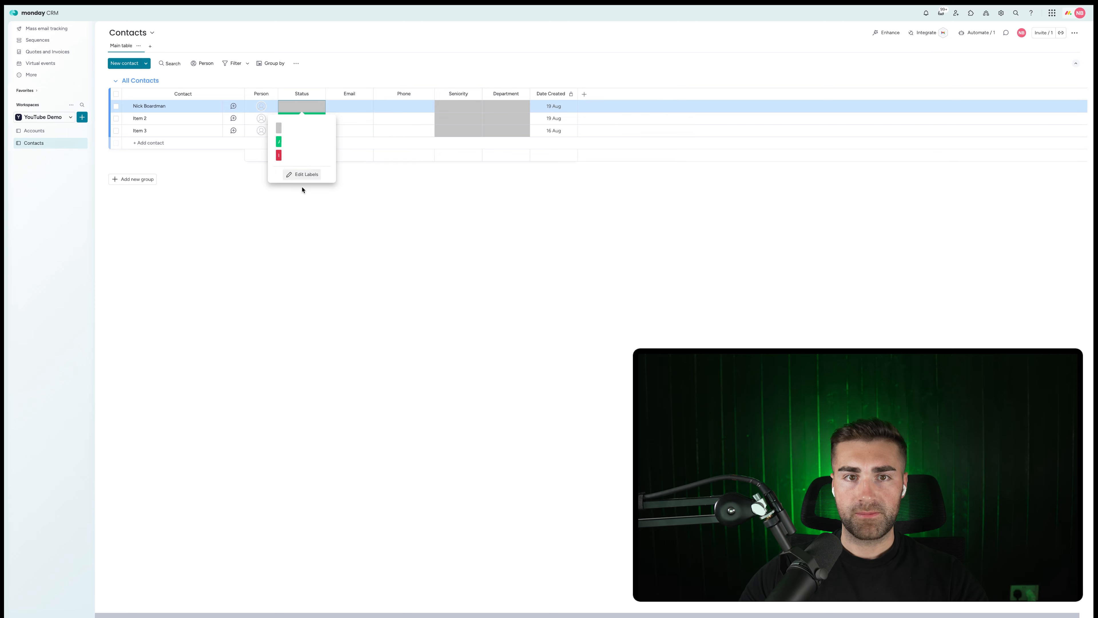
pyautogui.click(426, 115)
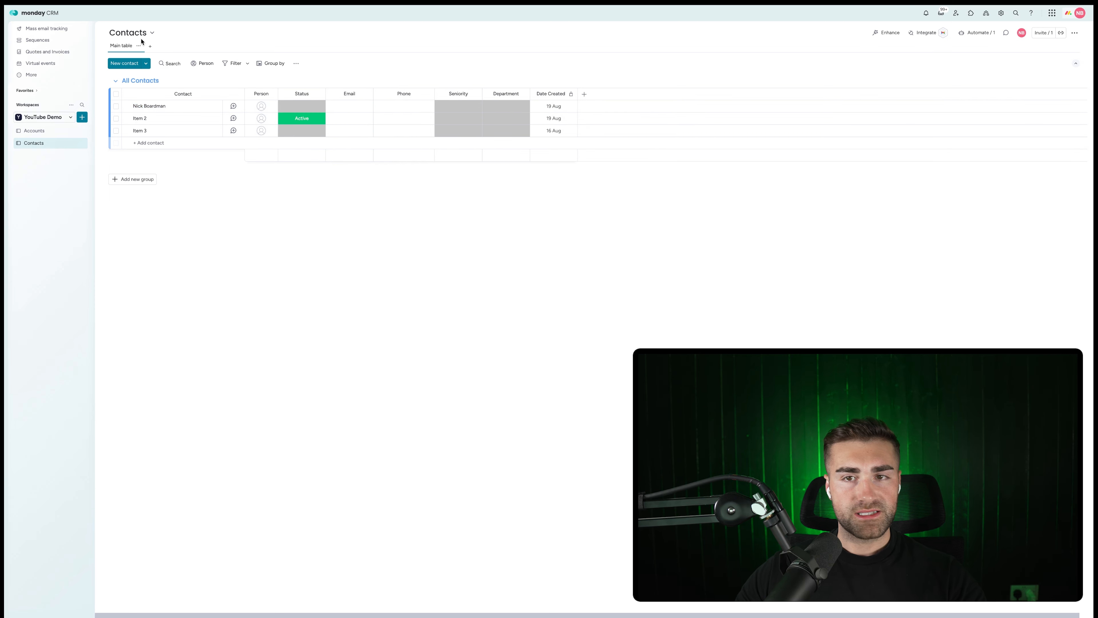
# Add a Connect boards column linked two-way to the Accounts board.
pyautogui.click(584, 93)
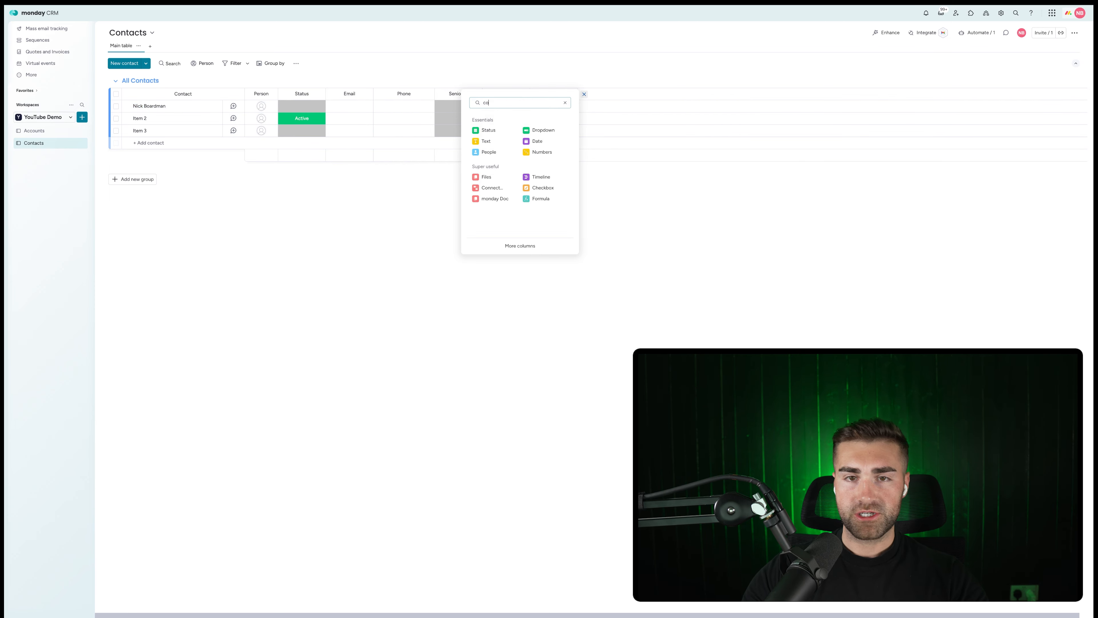
pyautogui.write('connect')
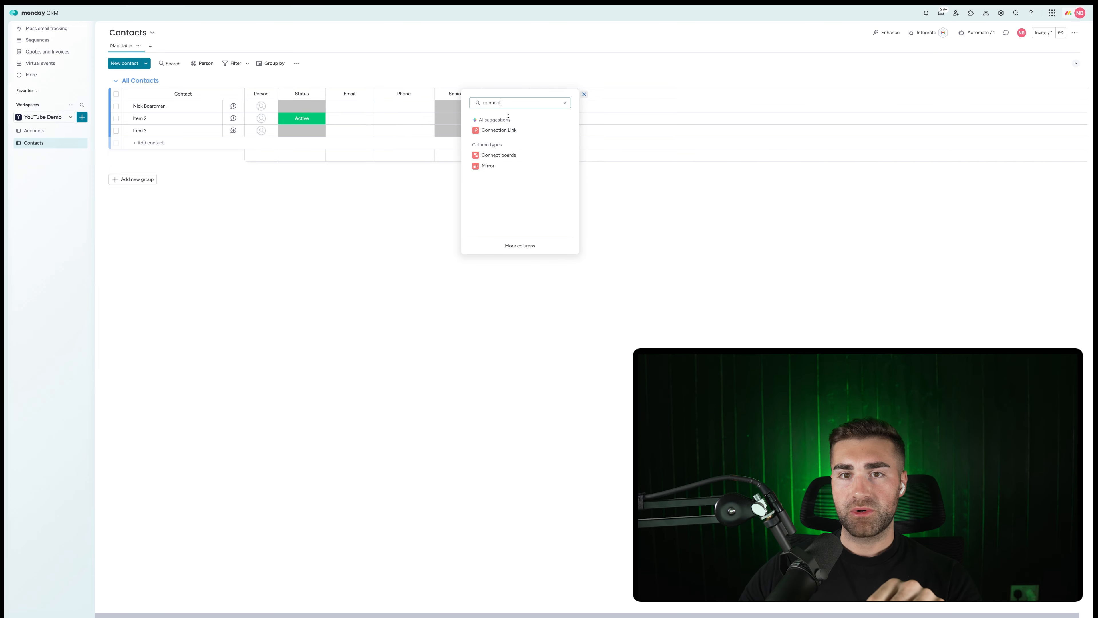
pyautogui.click(499, 155)
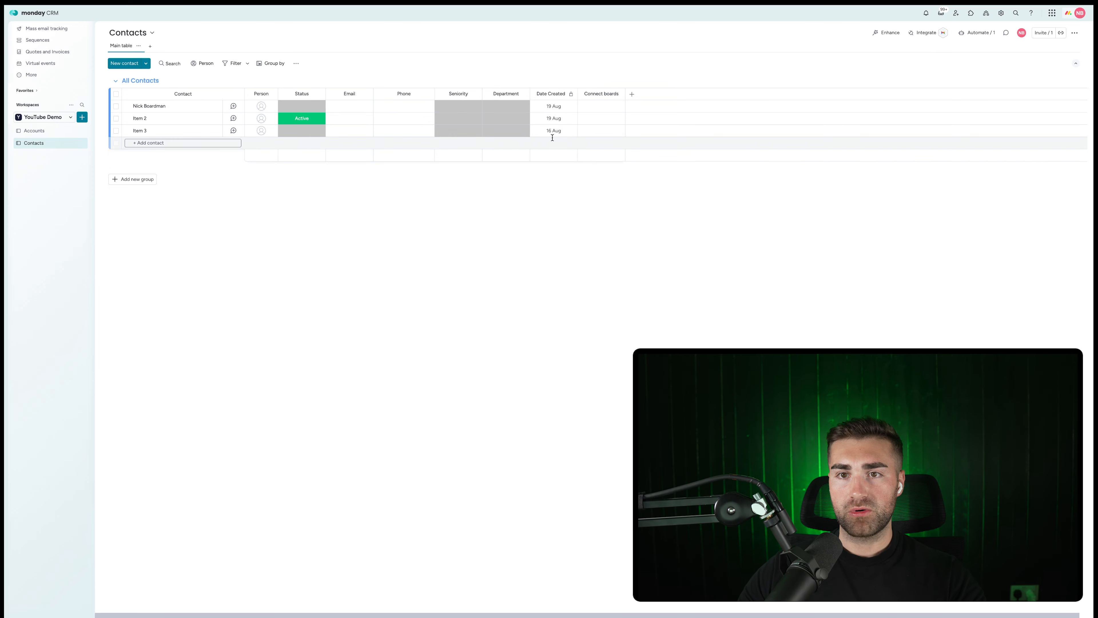
pyautogui.click(700, 187)
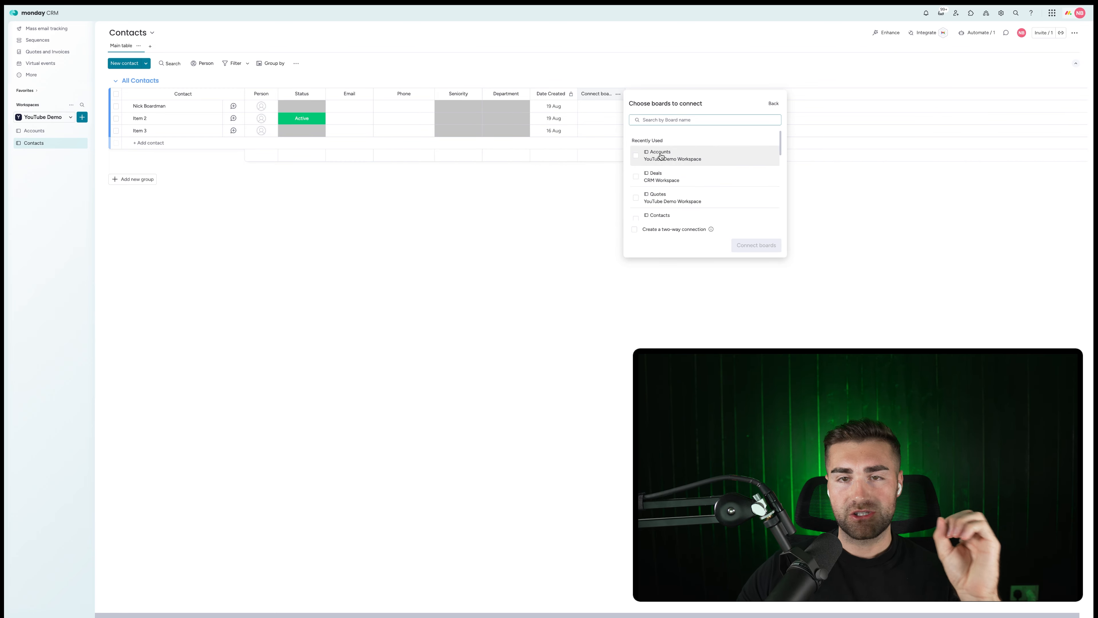
pyautogui.click(661, 156)
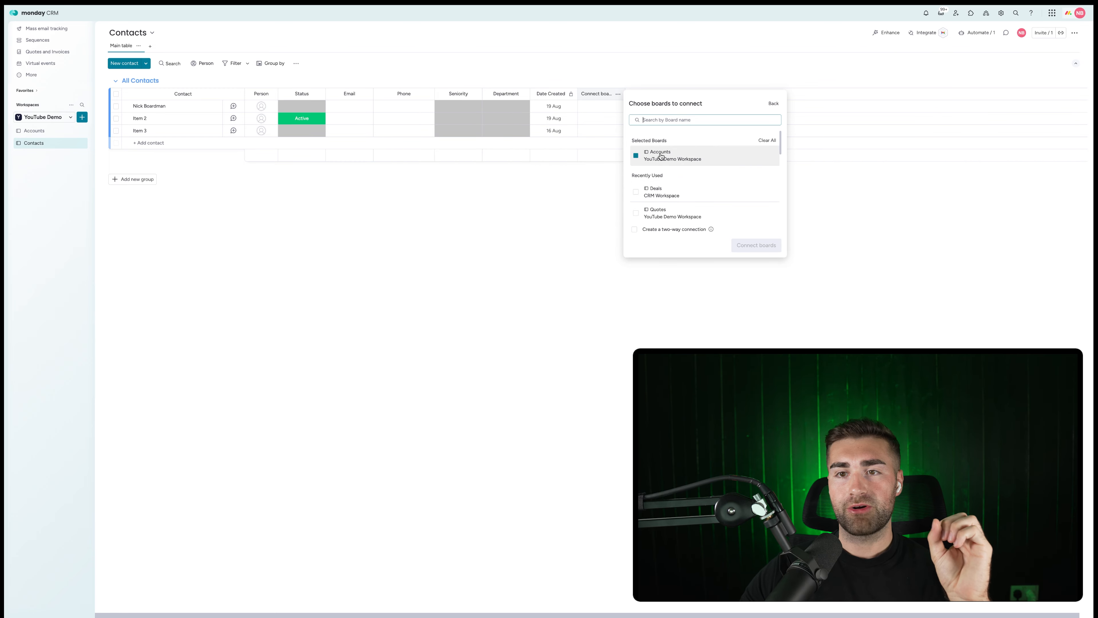
pyautogui.click(655, 233)
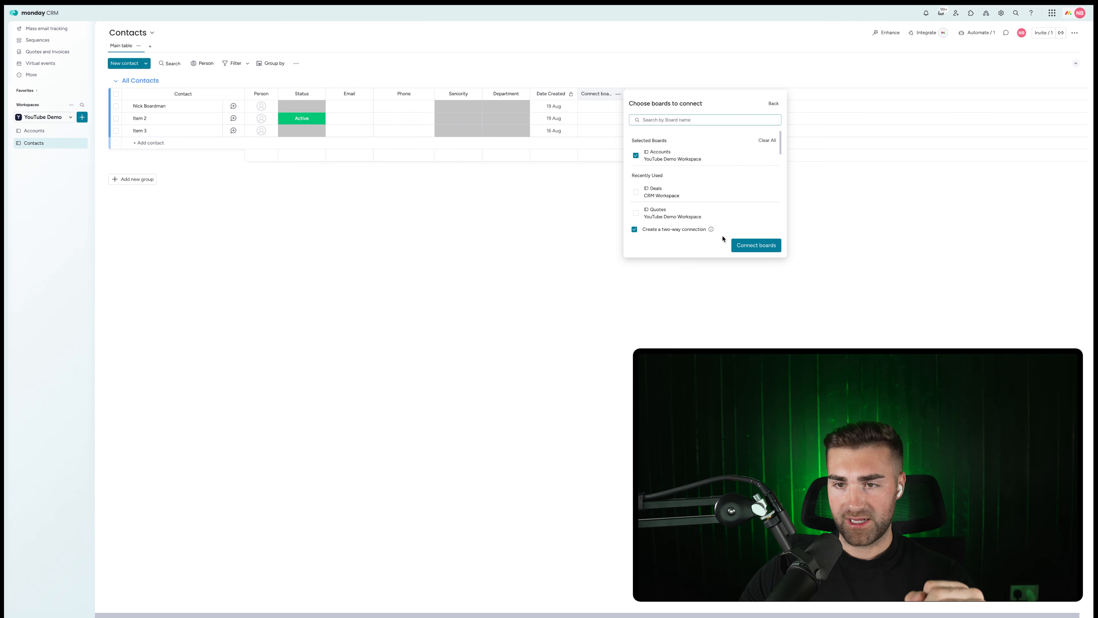
pyautogui.click(773, 247)
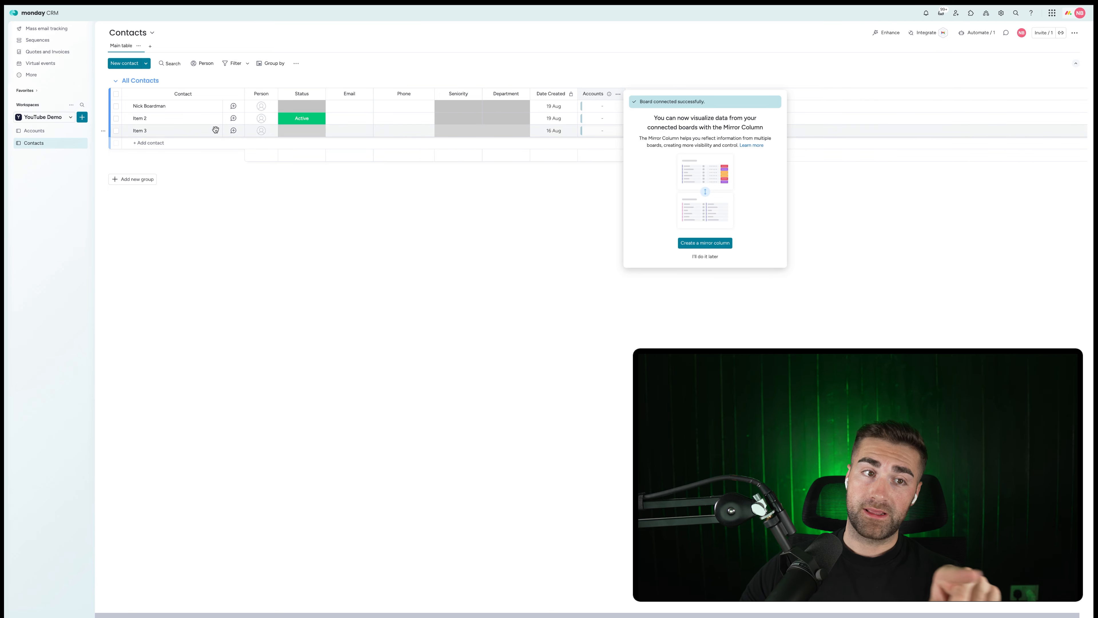
pyautogui.click(447, 167)
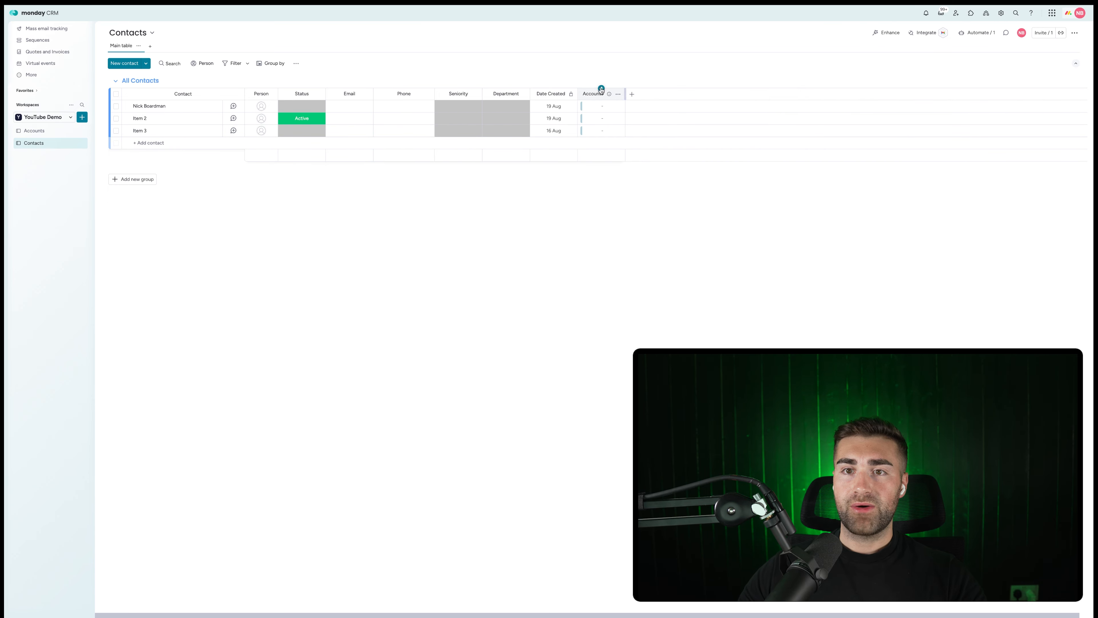
# Rename it Account, place it after Person, and link the first contact to CRMCrew Limited.
pyautogui.press('BackSpace')
pyautogui.press('Return')
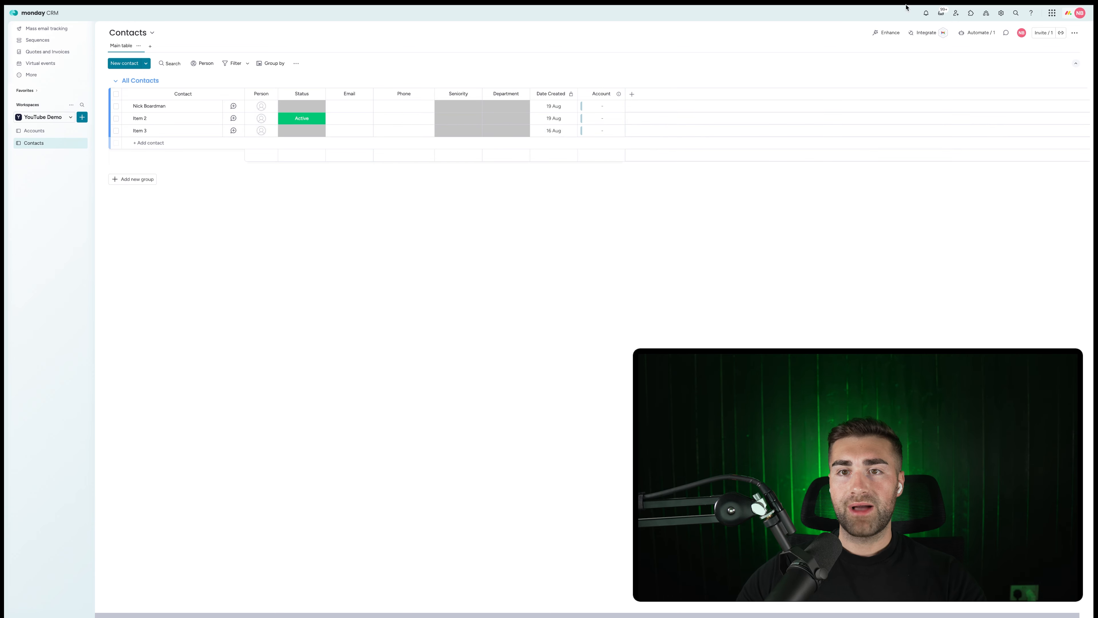
pyautogui.moveTo(601, 94); pyautogui.dragTo(307, 98)
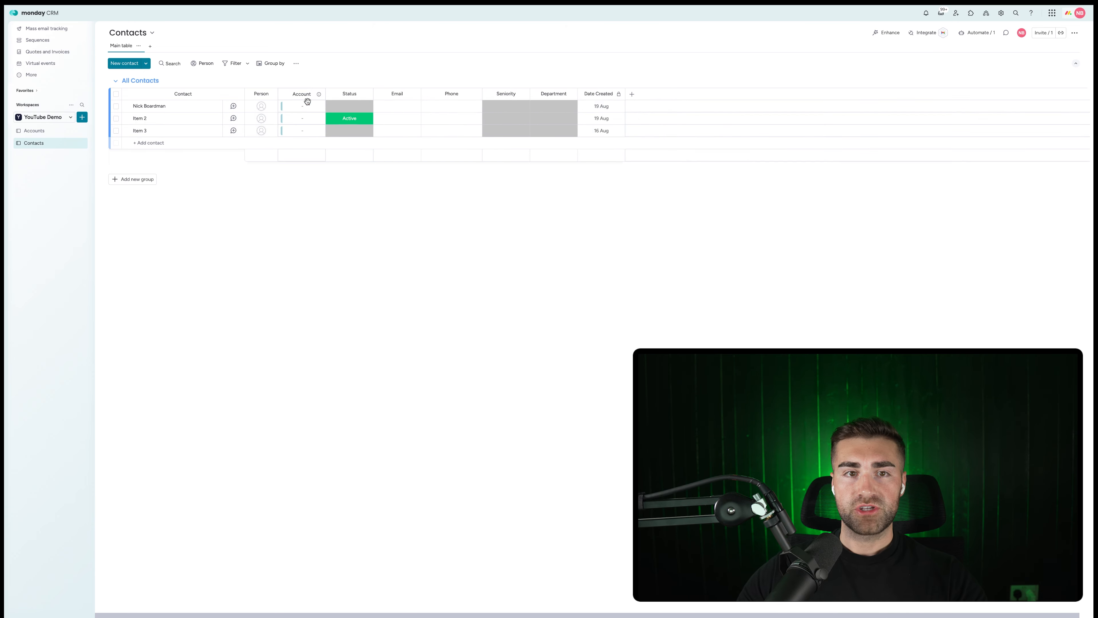
pyautogui.click(308, 109)
pyautogui.click(246, 196)
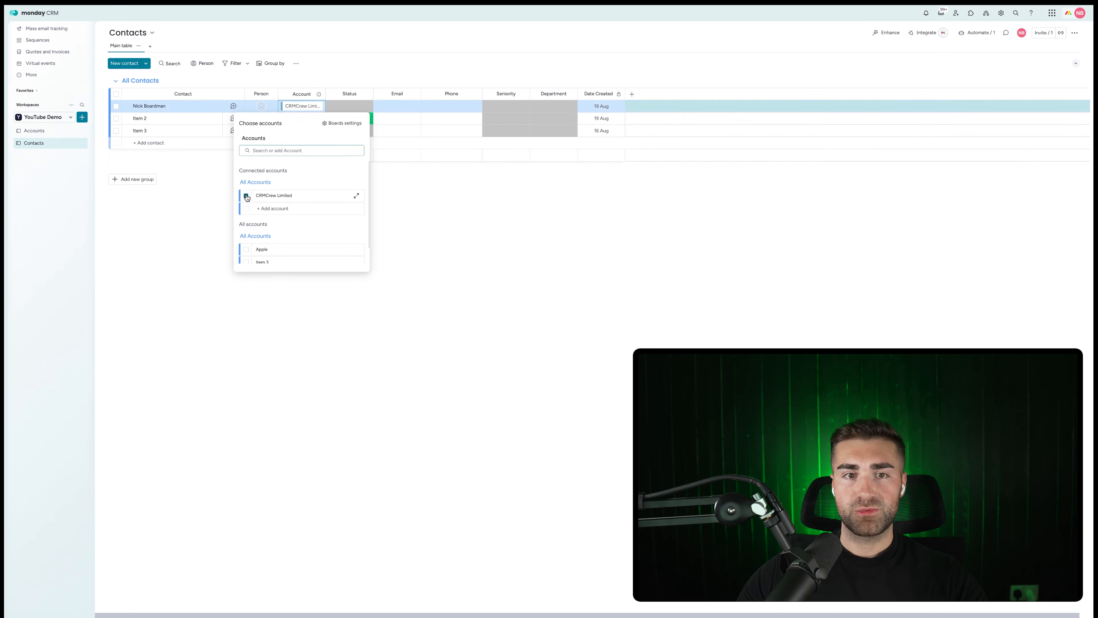
pyautogui.click(512, 212)
pyautogui.moveTo(326, 94); pyautogui.dragTo(355, 93)
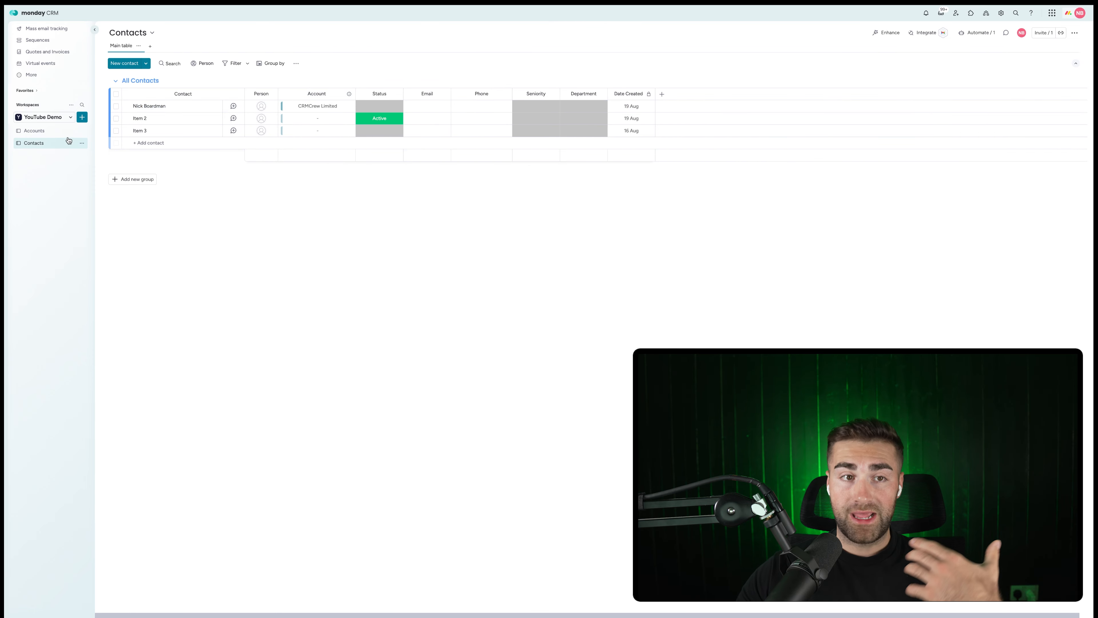
# On the Accounts board, move Contacts beside Status and view CRMCrew Limited's linked contact card.
pyautogui.click(42, 131)
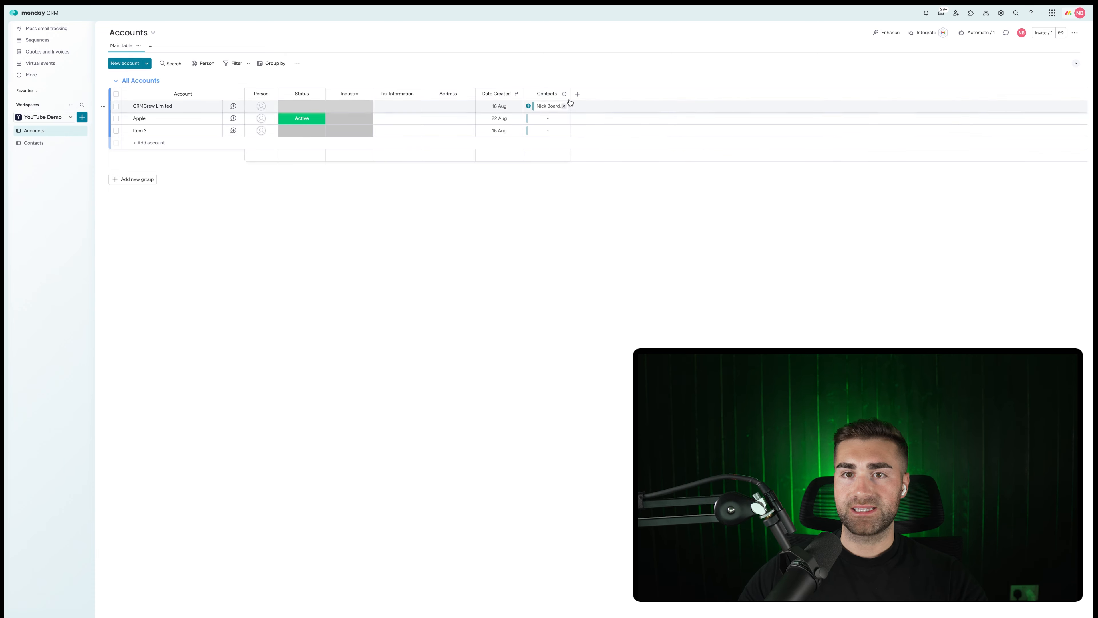
pyautogui.moveTo(543, 94); pyautogui.dragTo(336, 105)
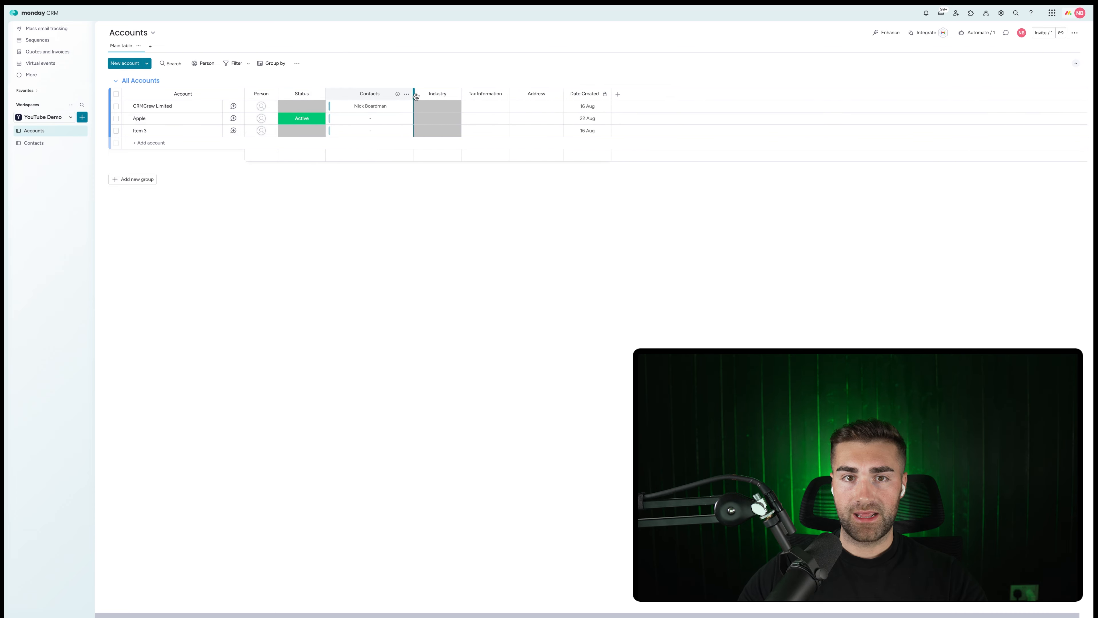
pyautogui.click(332, 106)
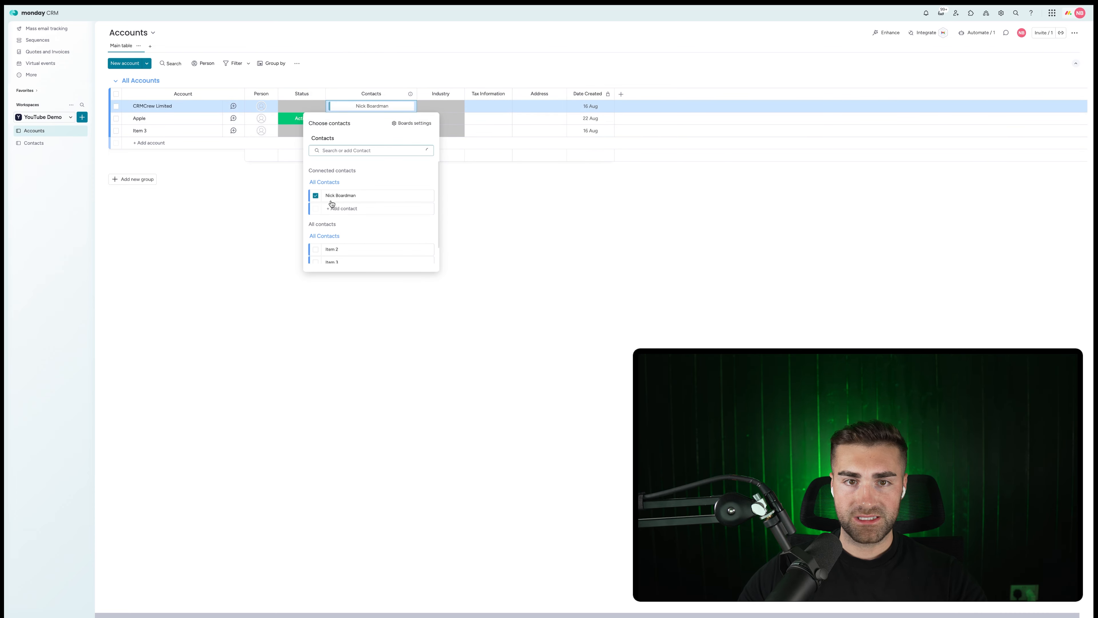
pyautogui.click(423, 197)
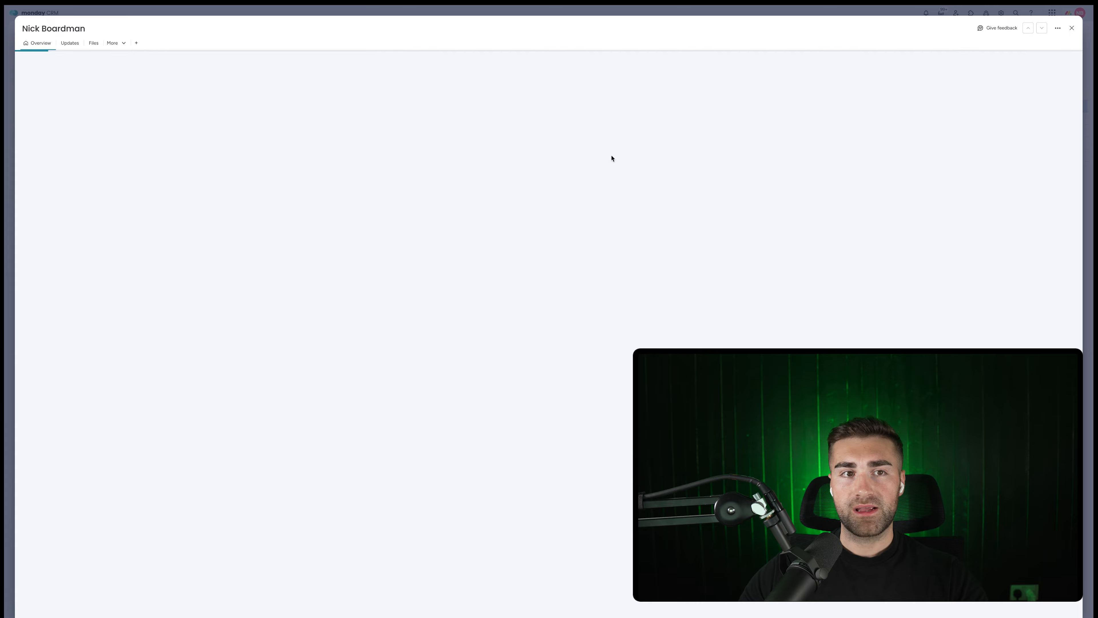
pyautogui.click(1003, 48)
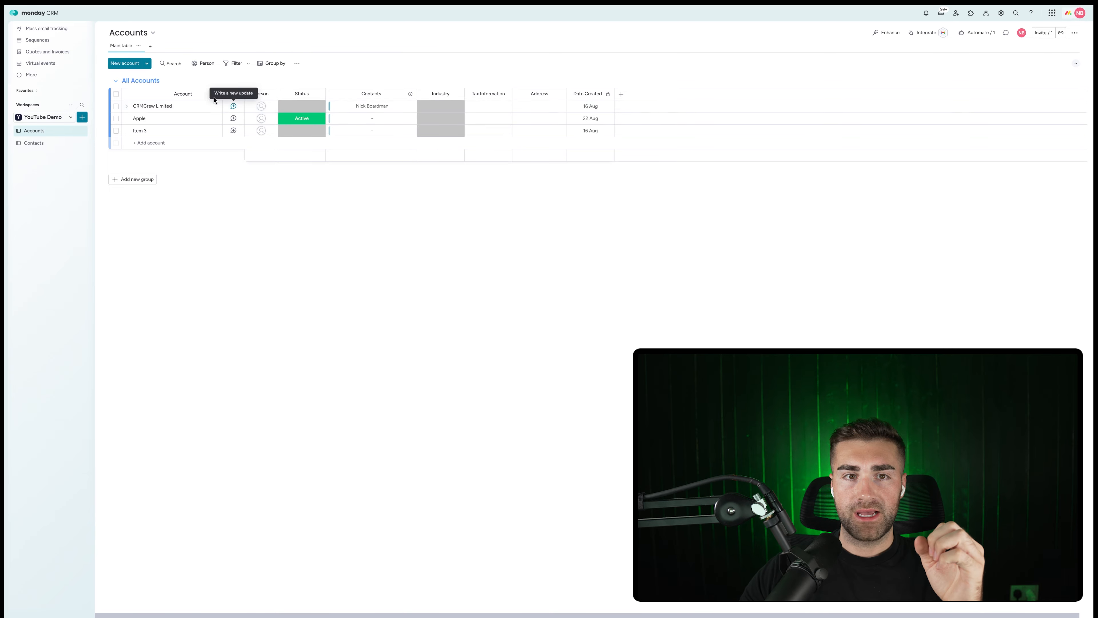
pyautogui.click(233, 107)
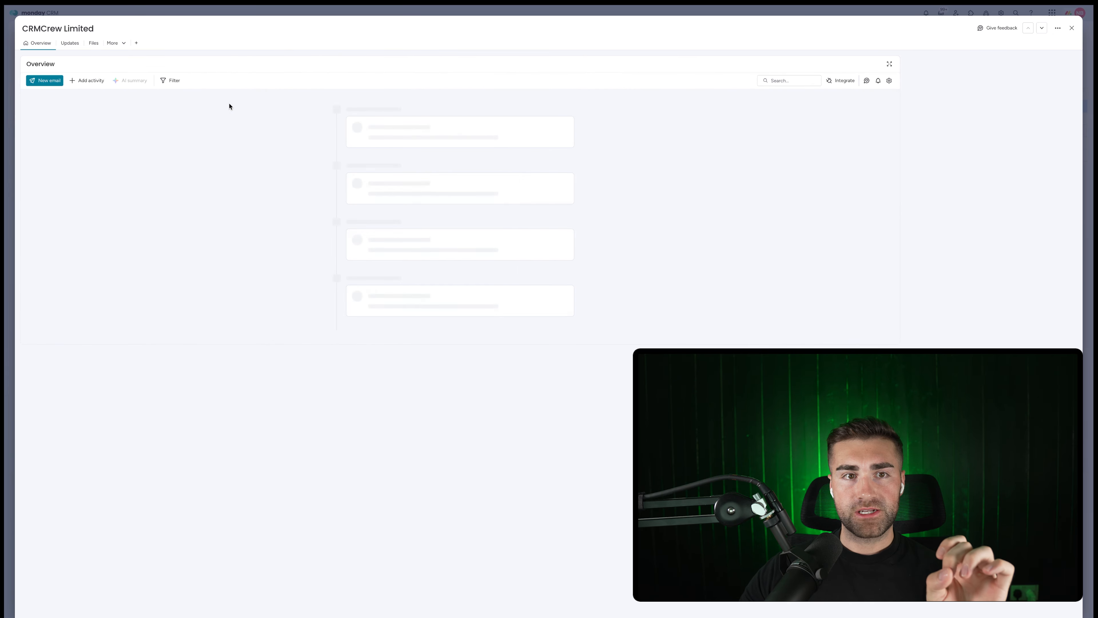
pyautogui.click(100, 82)
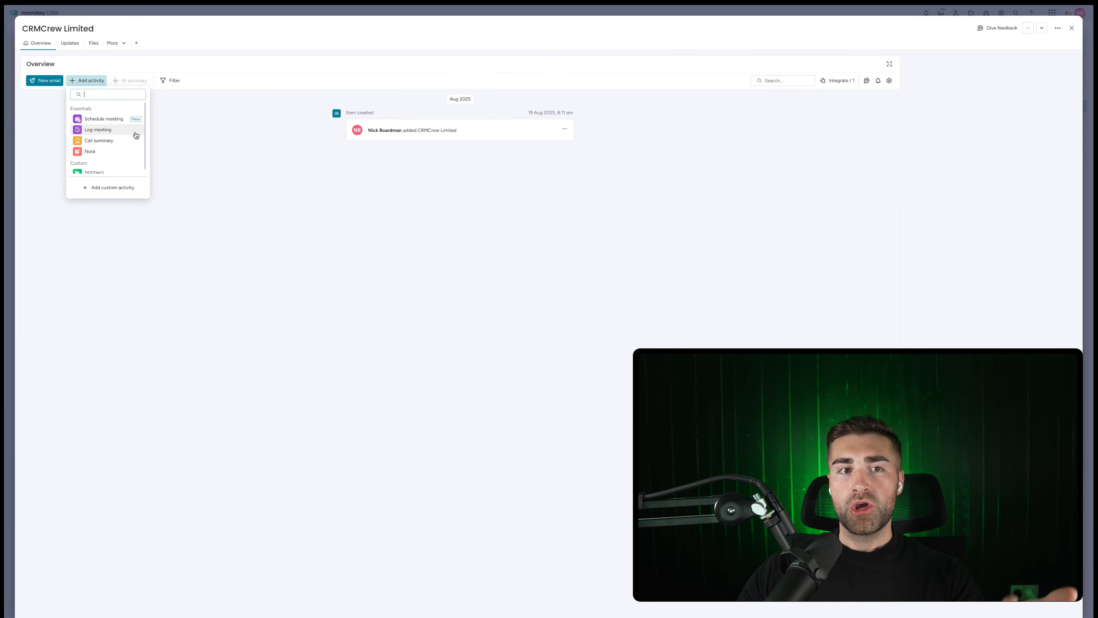
pyautogui.click(906, 36)
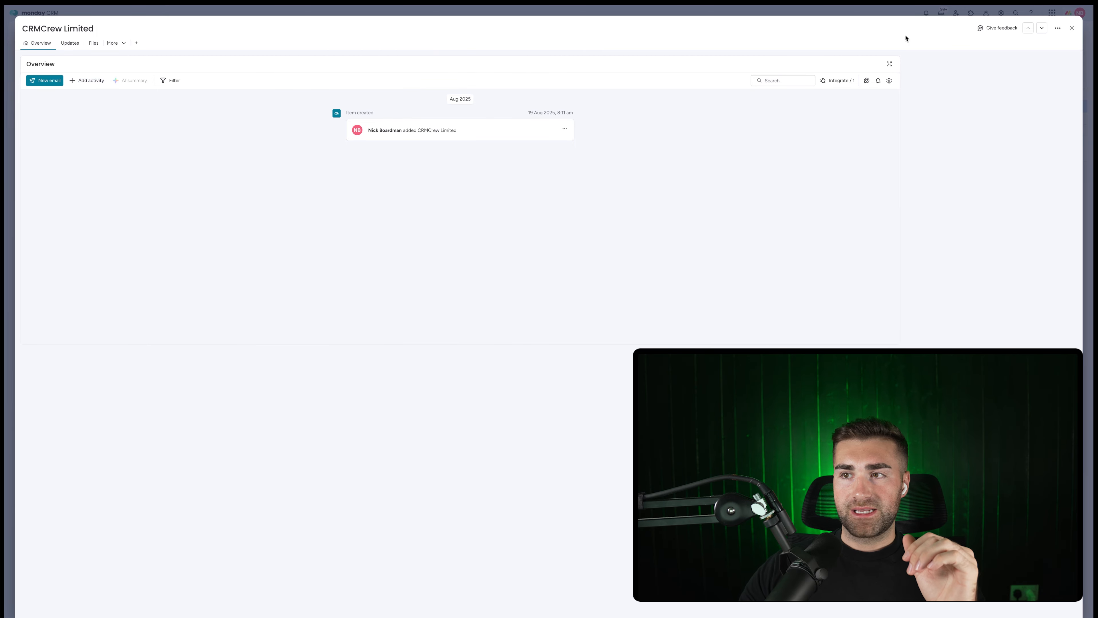
pyautogui.click(1071, 27)
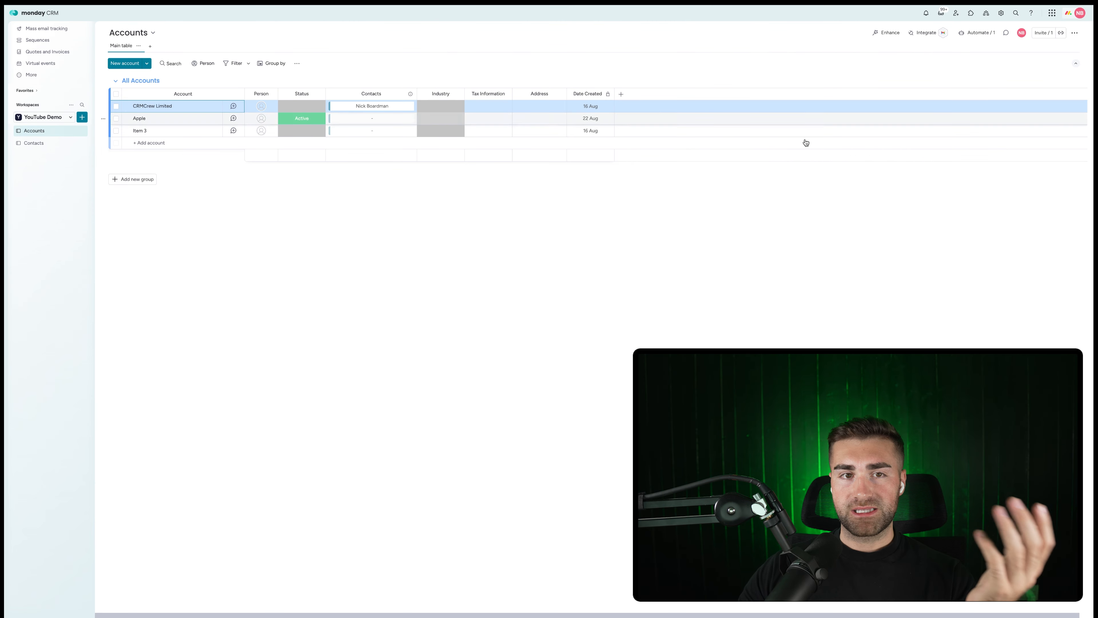
pyautogui.click(233, 106)
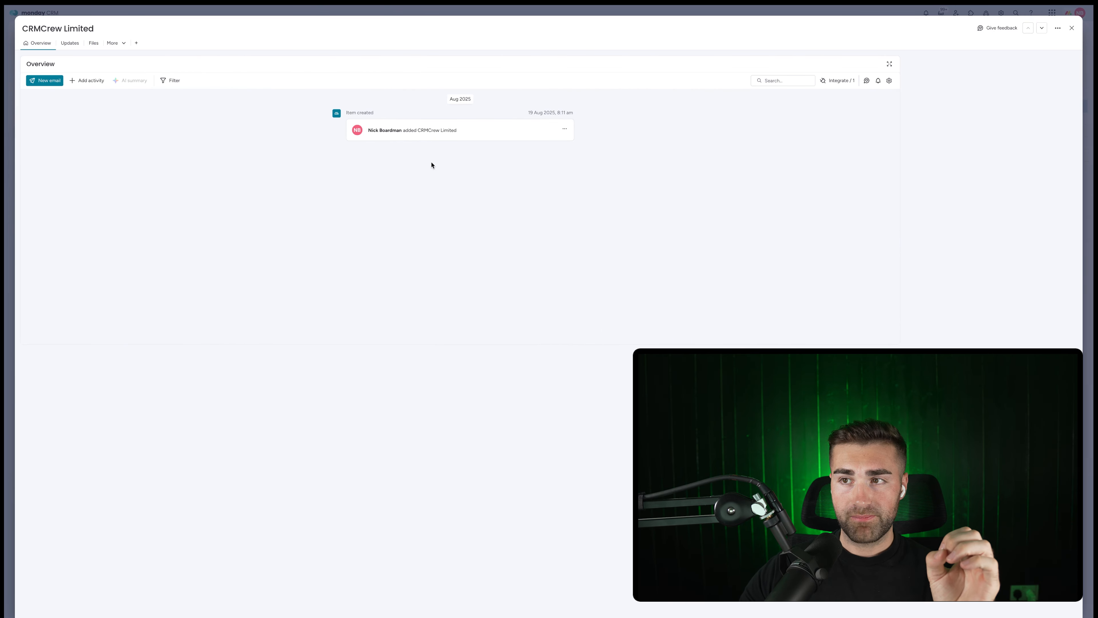
pyautogui.click(1057, 28)
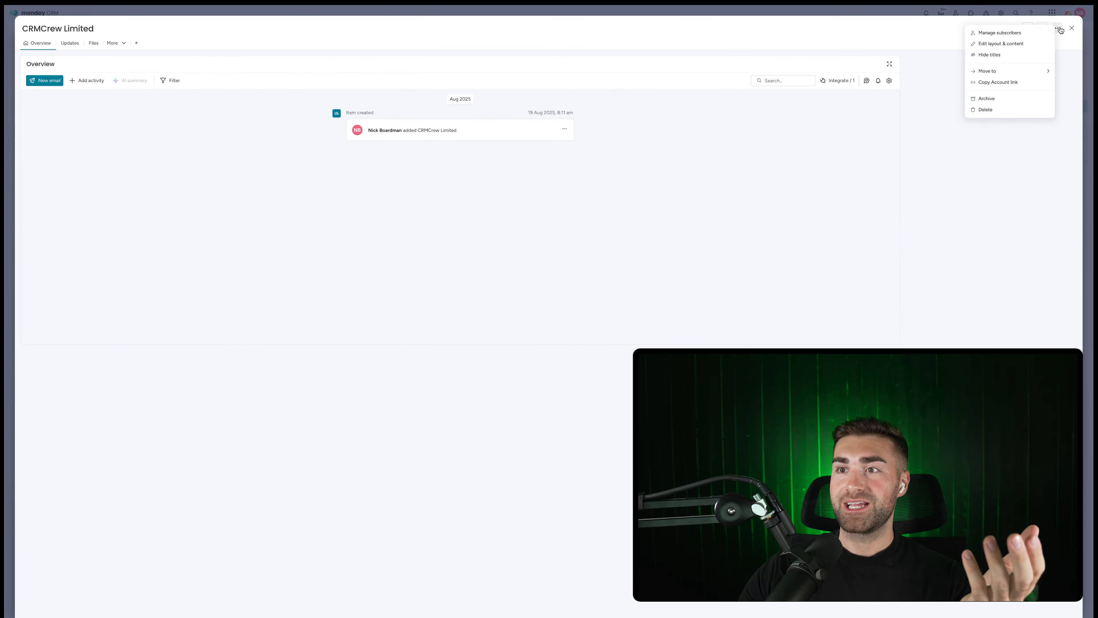
pyautogui.click(1006, 44)
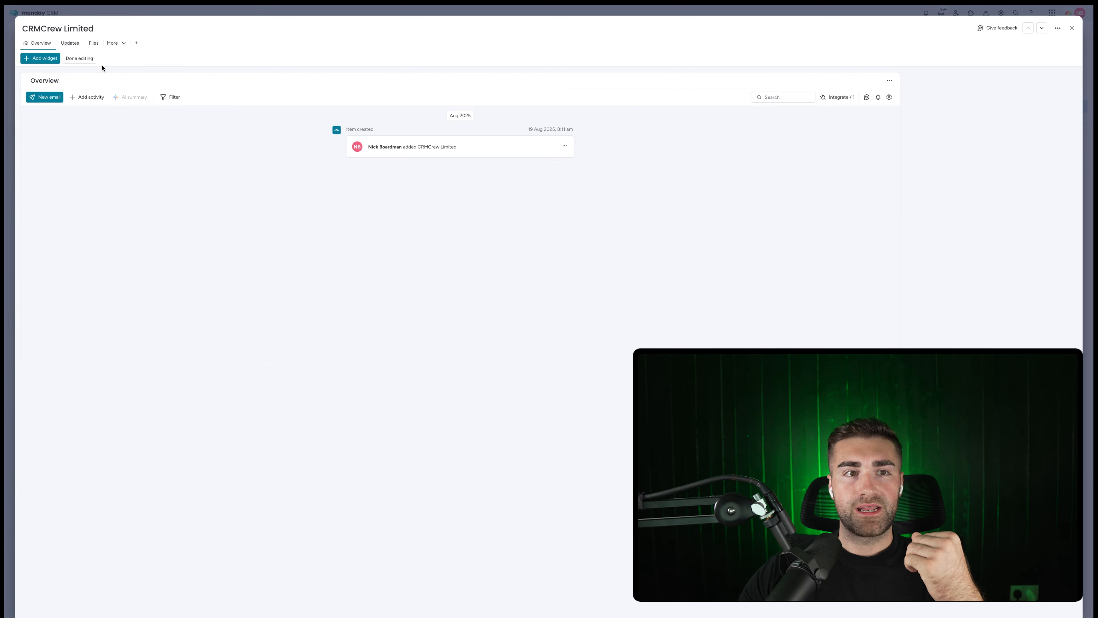
pyautogui.click(34, 61)
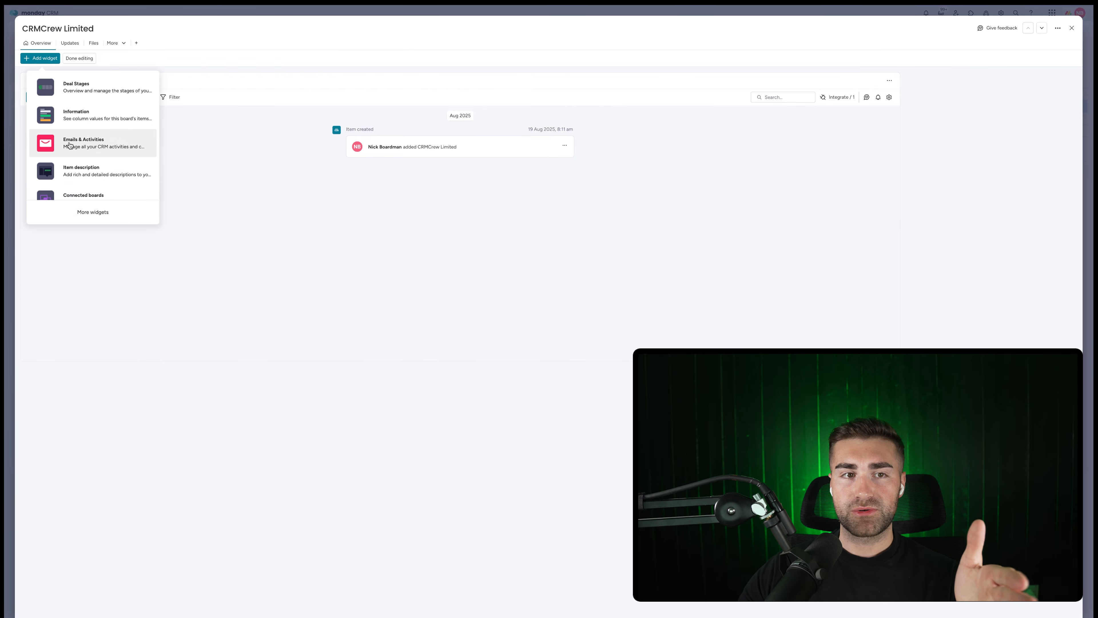
pyautogui.click(356, 192)
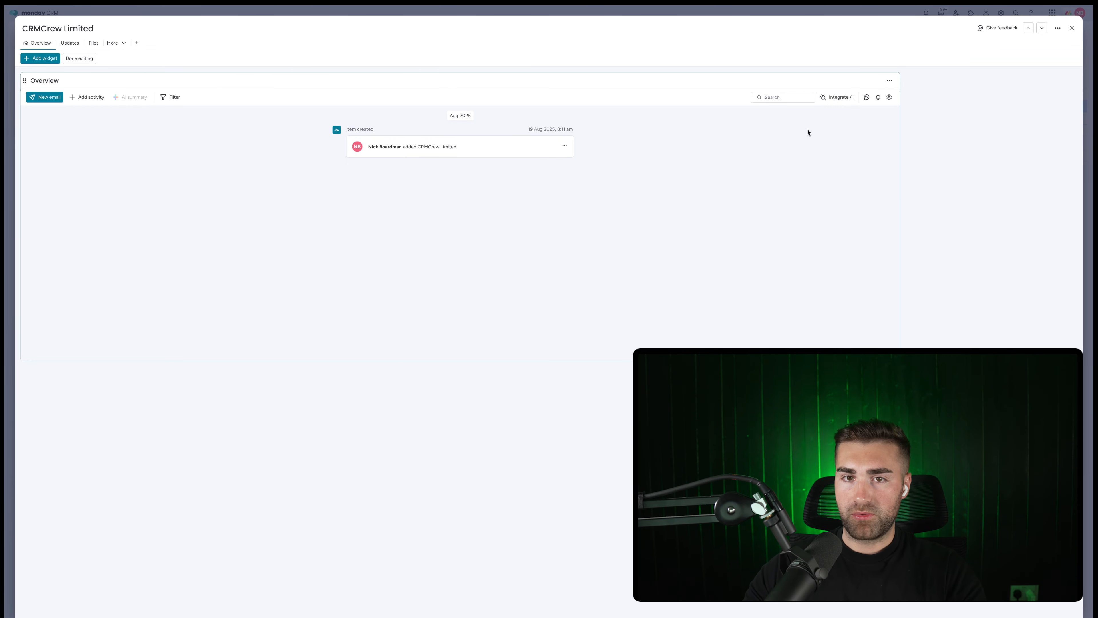
pyautogui.click(79, 58)
pyautogui.click(75, 82)
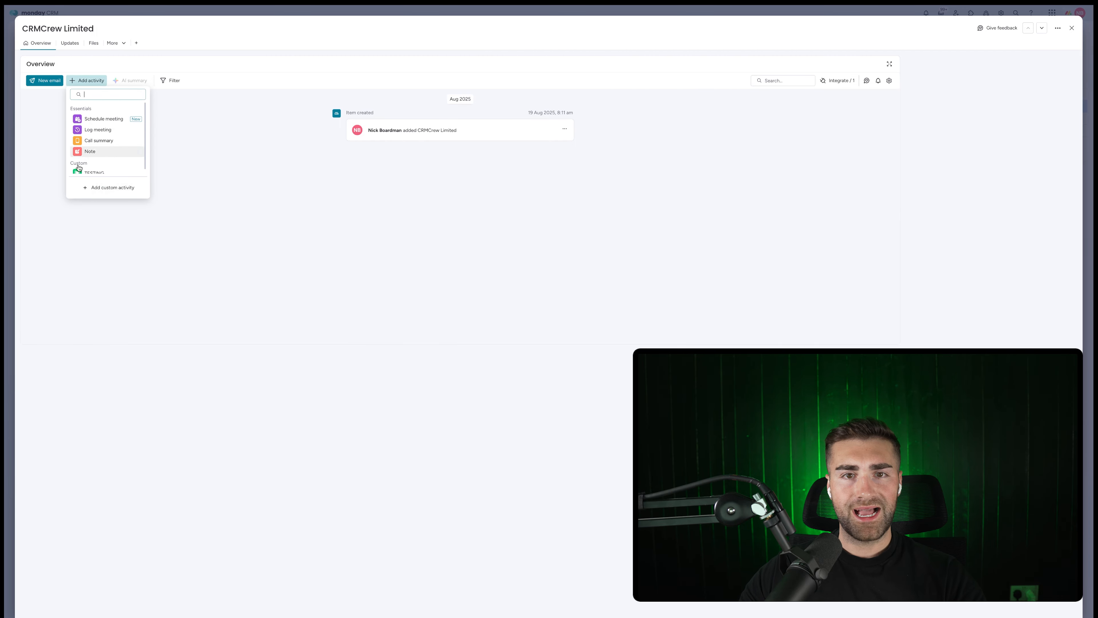
pyautogui.click(317, 172)
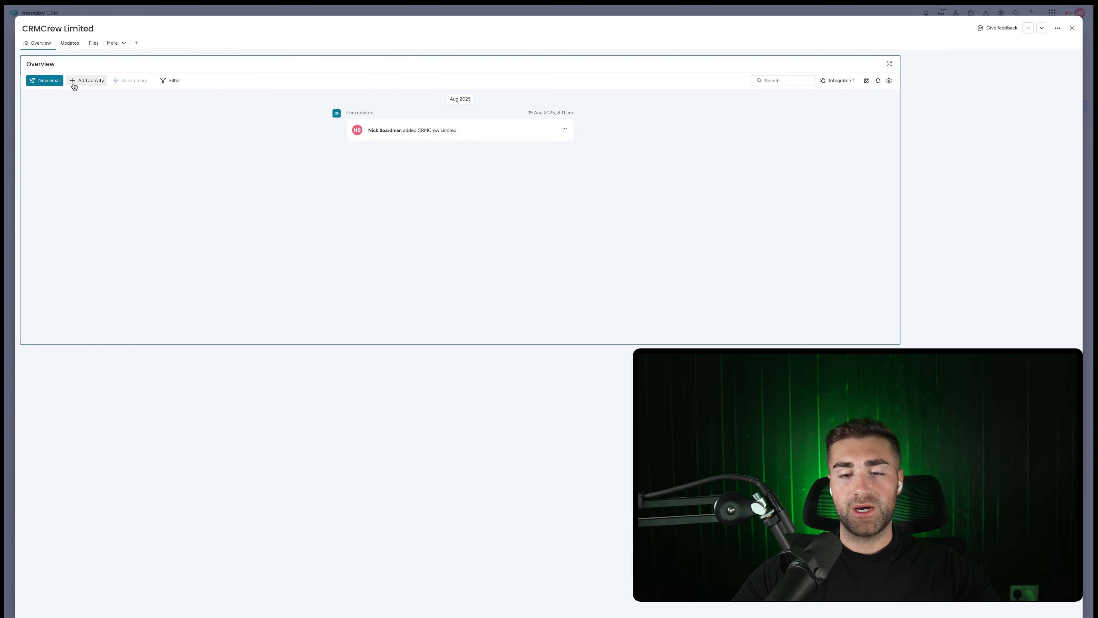
pyautogui.press('Escape')
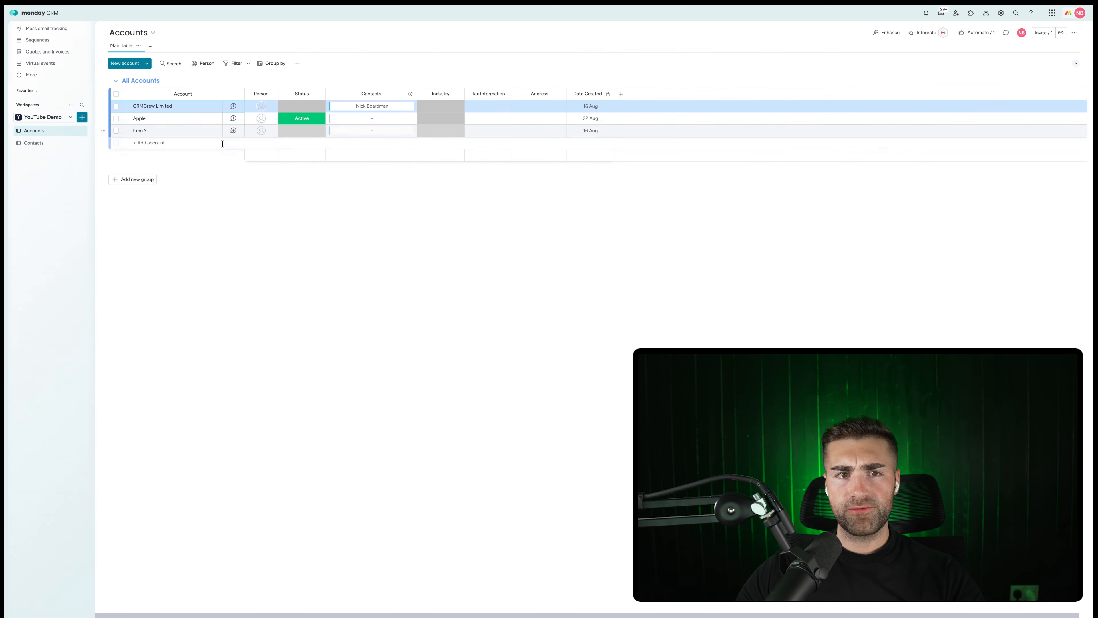
# Create a new board named Activities for managing Tasks.
pyautogui.click(82, 116)
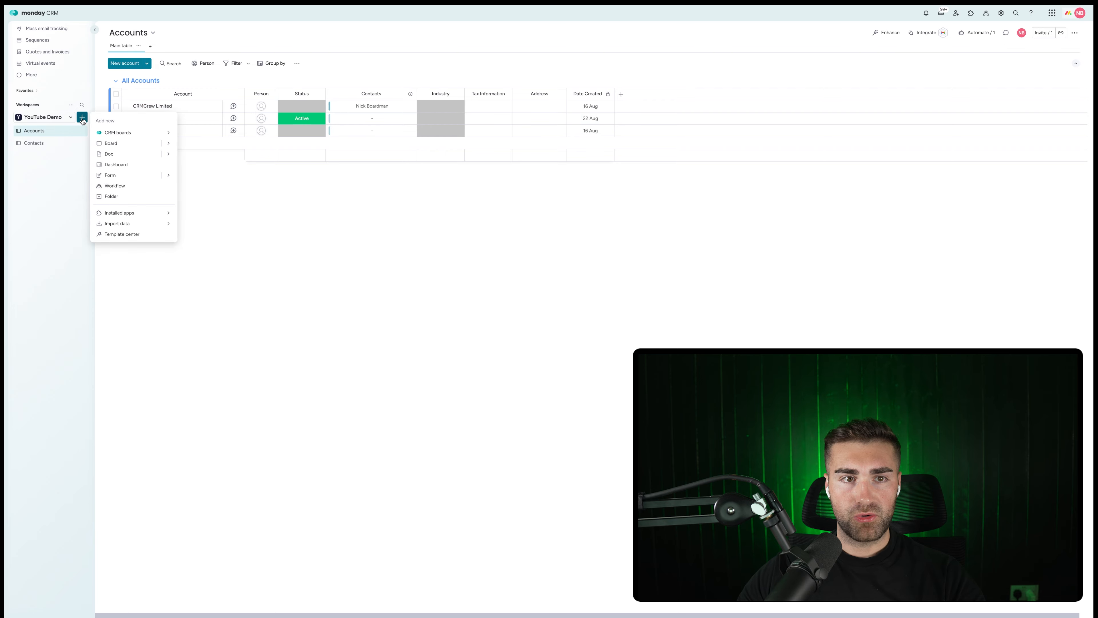
pyautogui.click(127, 145)
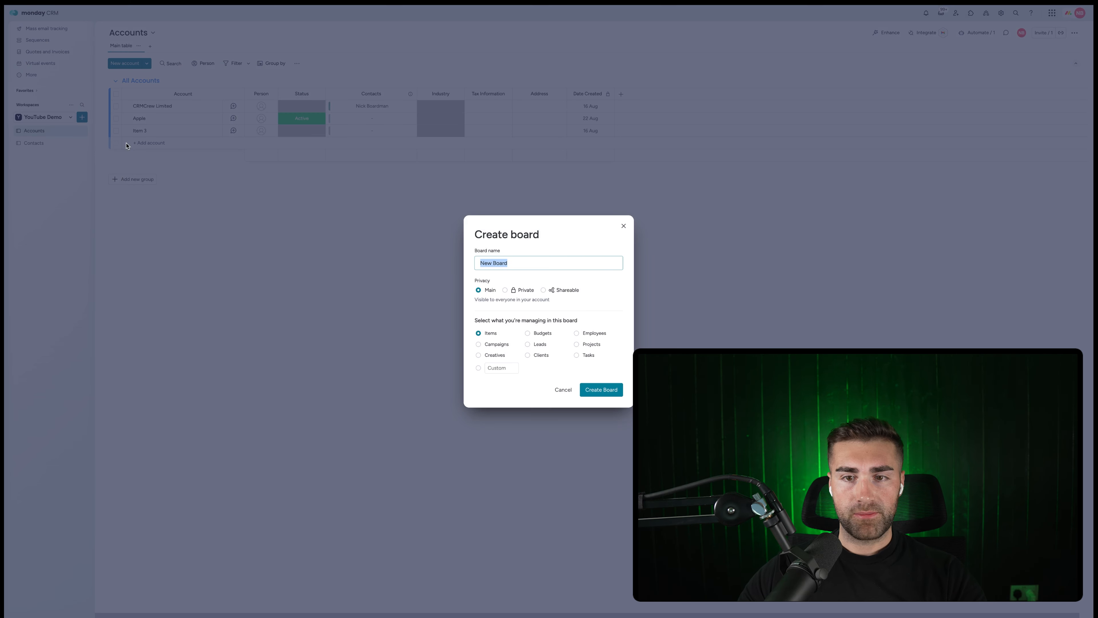
pyautogui.write('Activities')
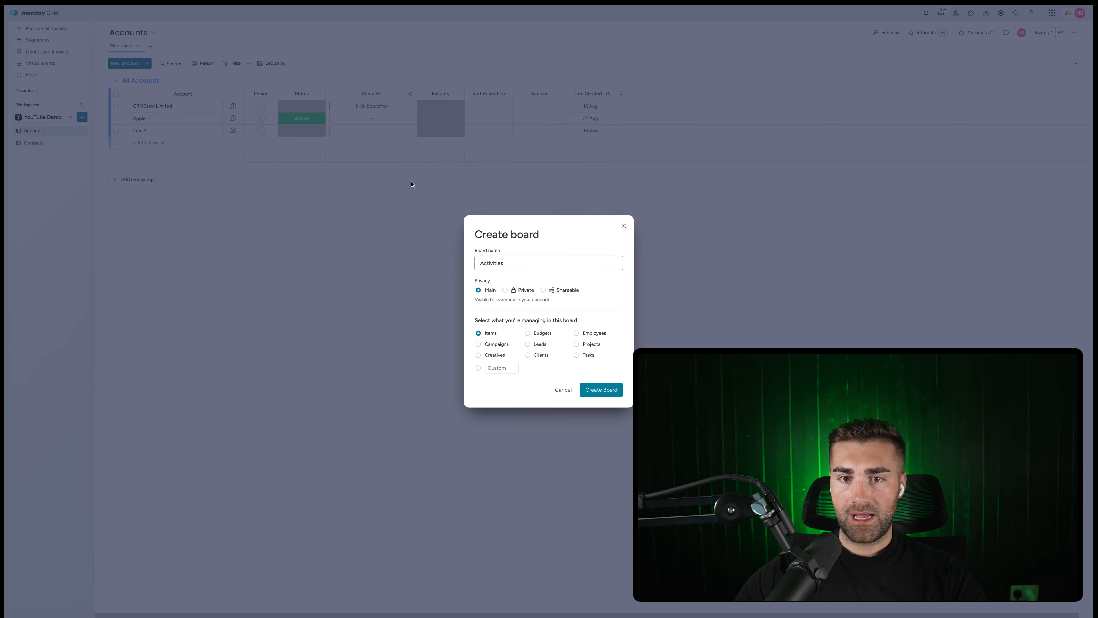
pyautogui.click(524, 281)
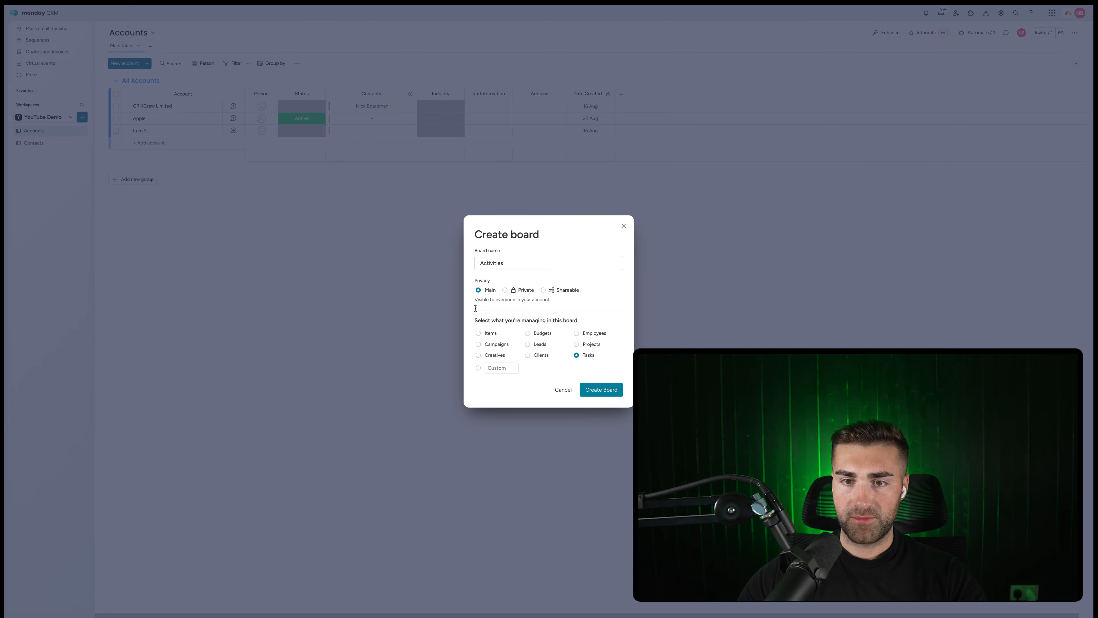
pyautogui.click(599, 391)
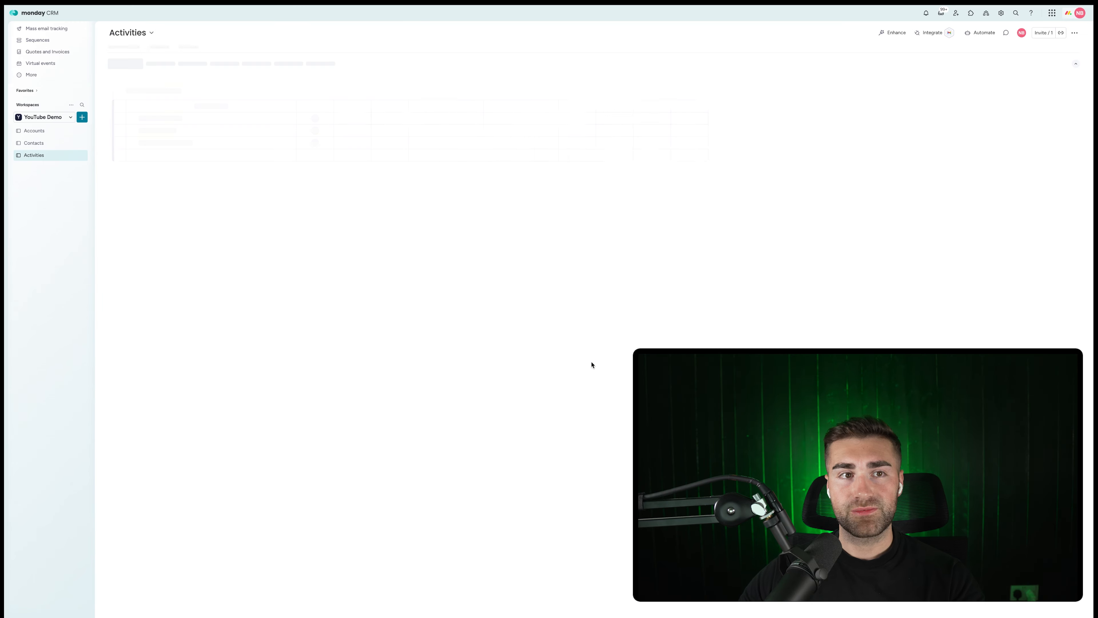
# Title the two groups Open Activities and Completed Activities.
pyautogui.click(47, 77)
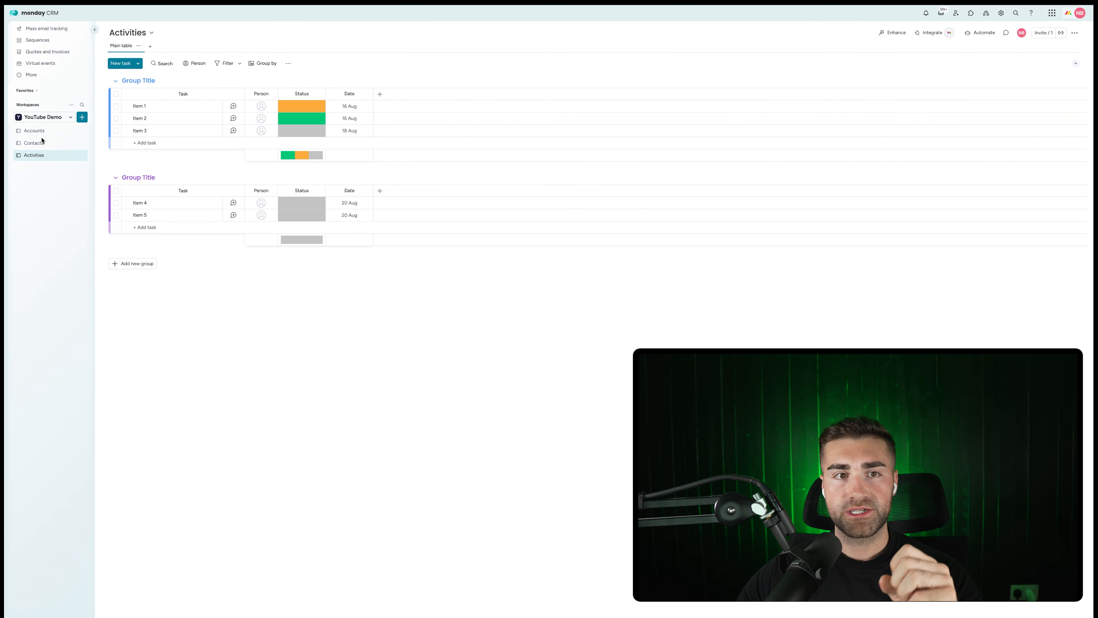
pyautogui.click(137, 84)
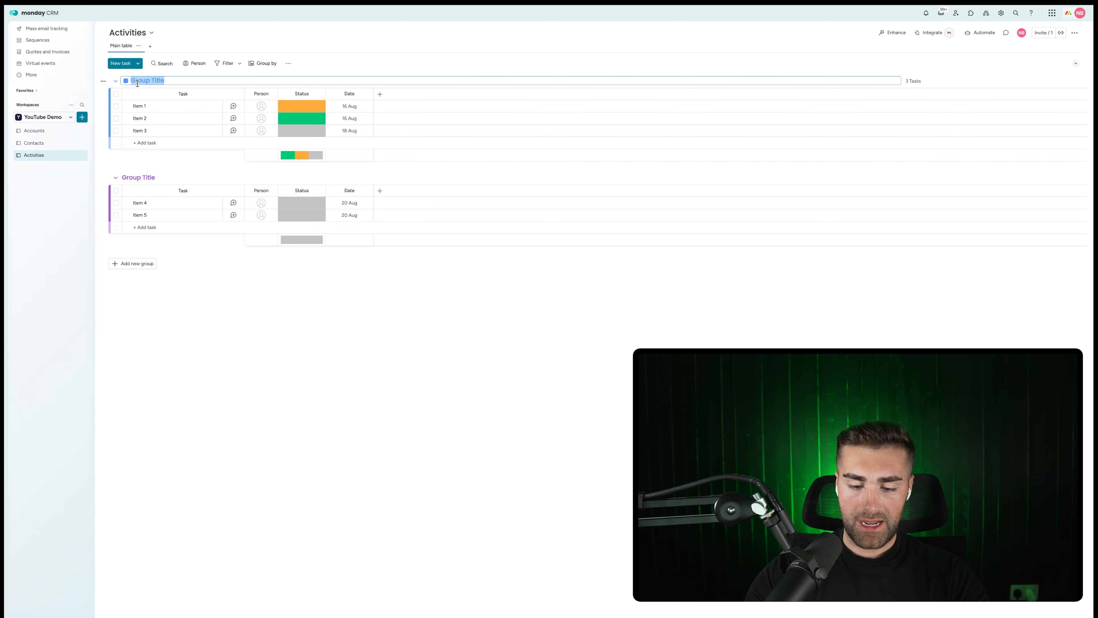
pyautogui.press('BackSpace')
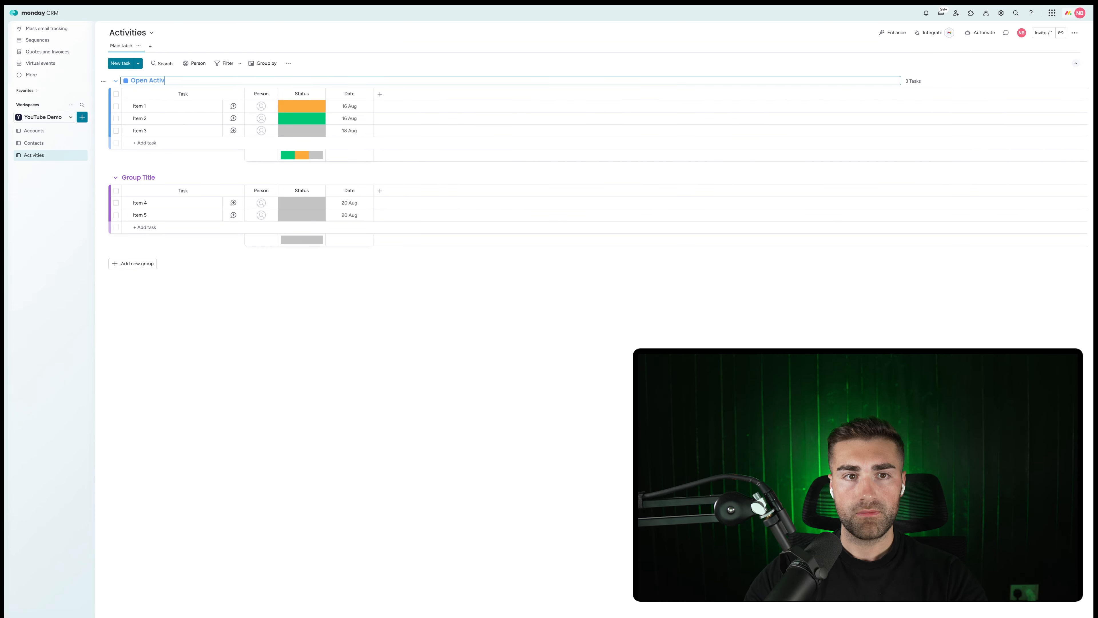
pyautogui.write('Open Activities')
pyautogui.press('Return')
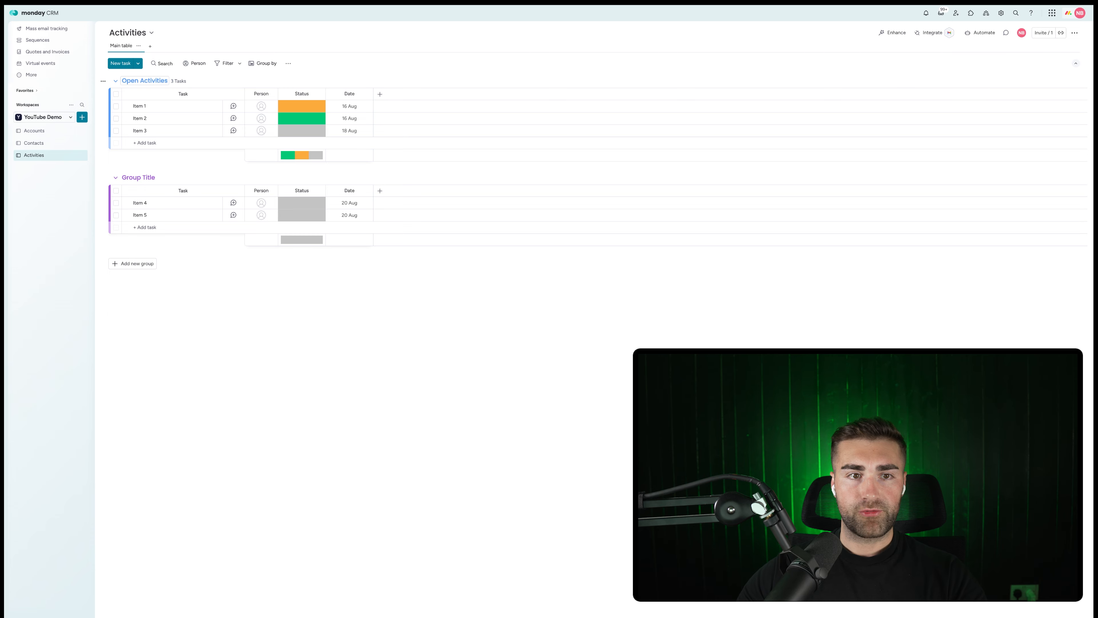
pyautogui.click(149, 179)
pyautogui.write('Completed')
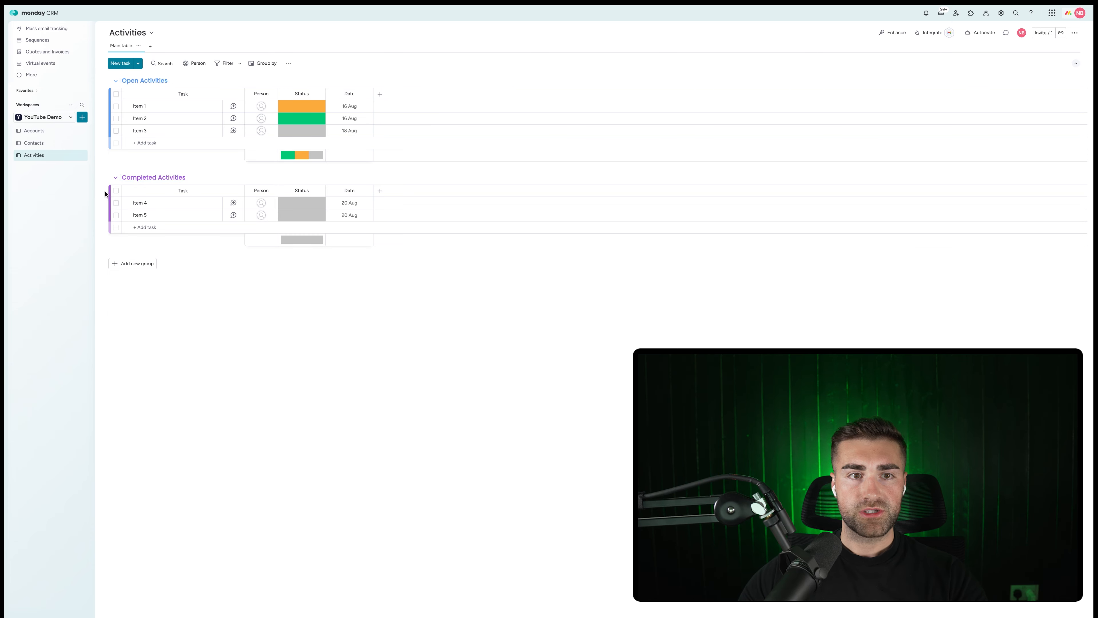
# Colour Completed Activities green and Open Activities grey.
pyautogui.click(126, 177)
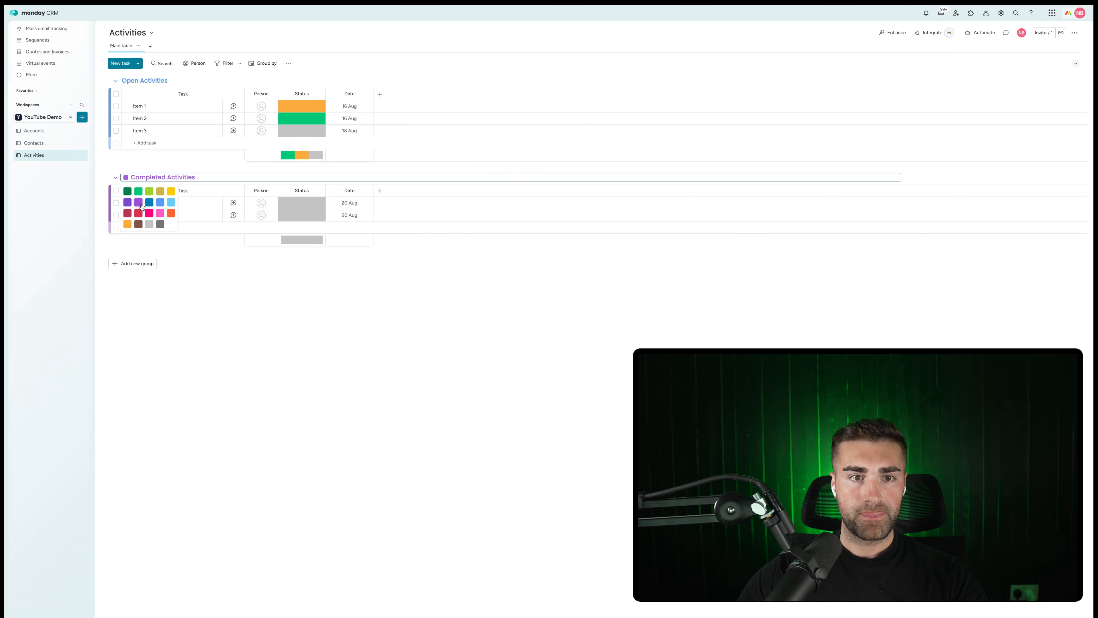
pyautogui.click(138, 191)
pyautogui.click(130, 81)
pyautogui.click(125, 80)
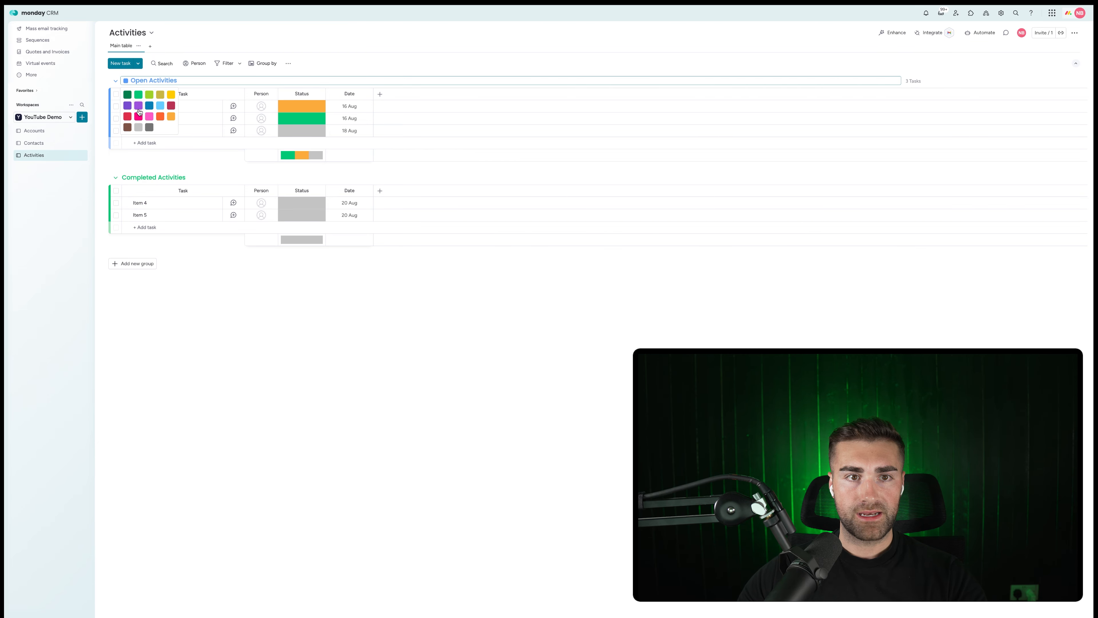
pyautogui.click(148, 127)
pyautogui.click(297, 132)
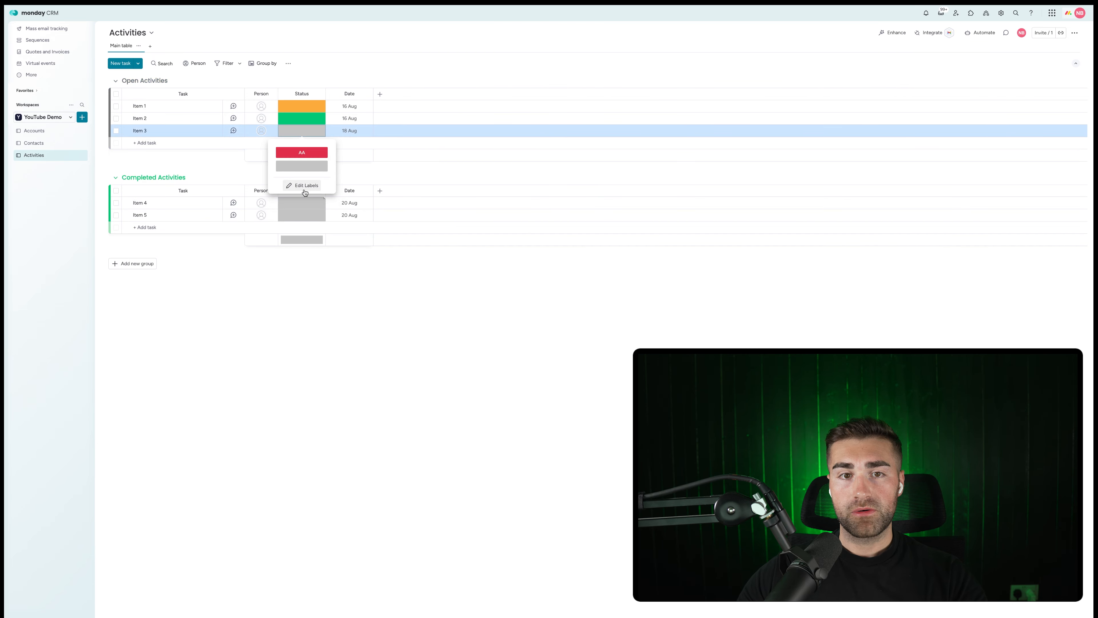
# Rename the blank default status label to Open and apply it.
pyautogui.click(303, 187)
pyautogui.click(300, 166)
pyautogui.write('Open')
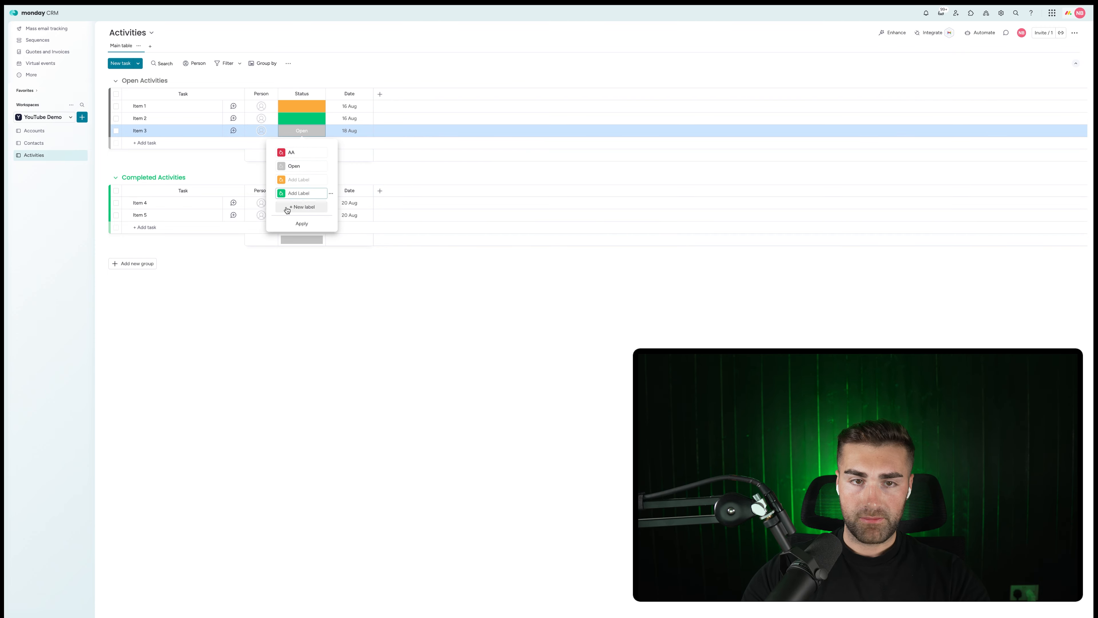
pyautogui.click(290, 208)
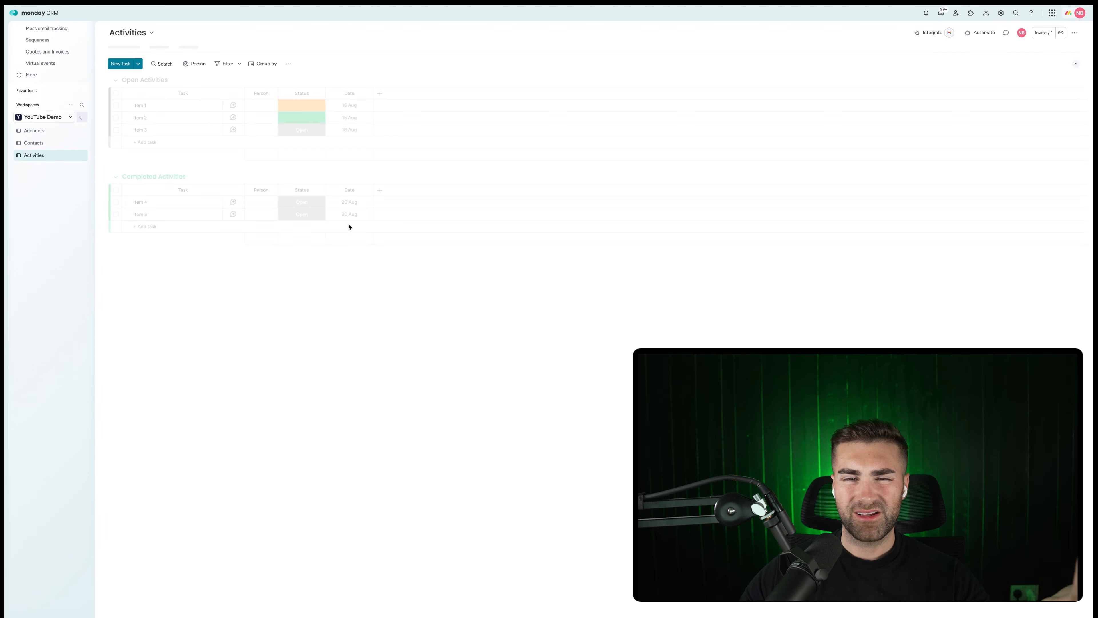
# Name the green label Completed and delete the empty and AA labels.
pyautogui.click(302, 130)
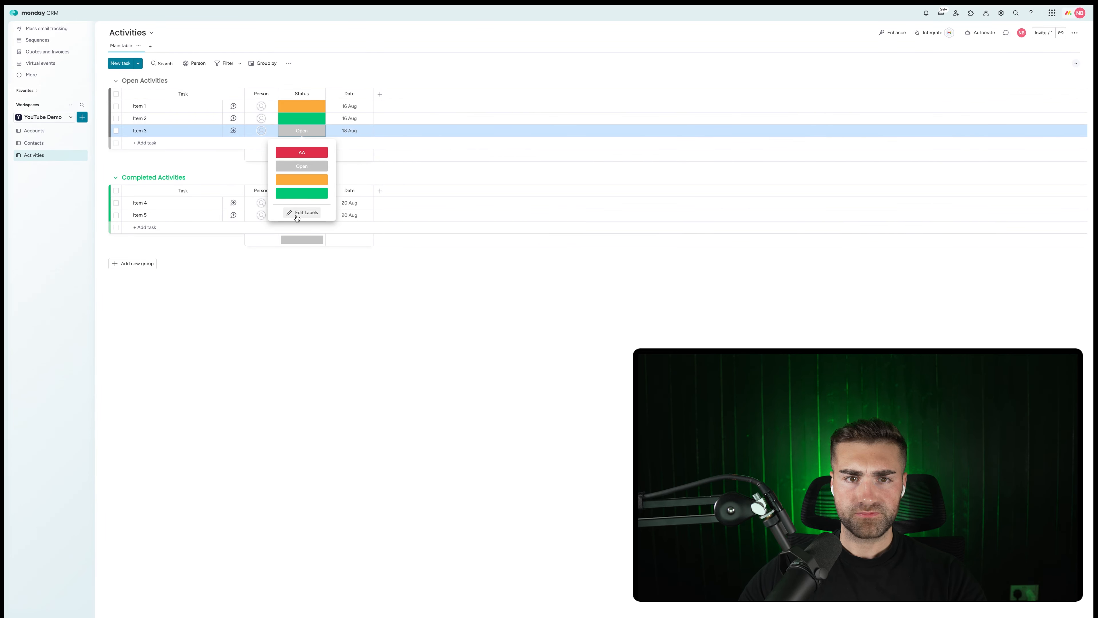
pyautogui.click(300, 211)
pyautogui.click(298, 193)
pyautogui.write('Compl')
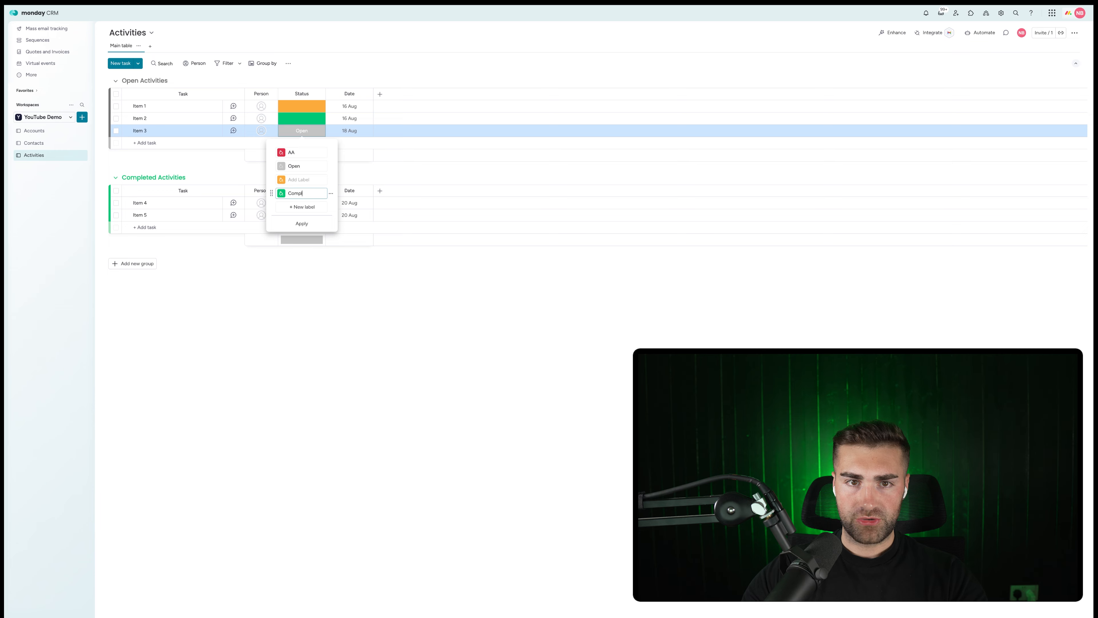
pyautogui.write('eted')
pyautogui.press('Return')
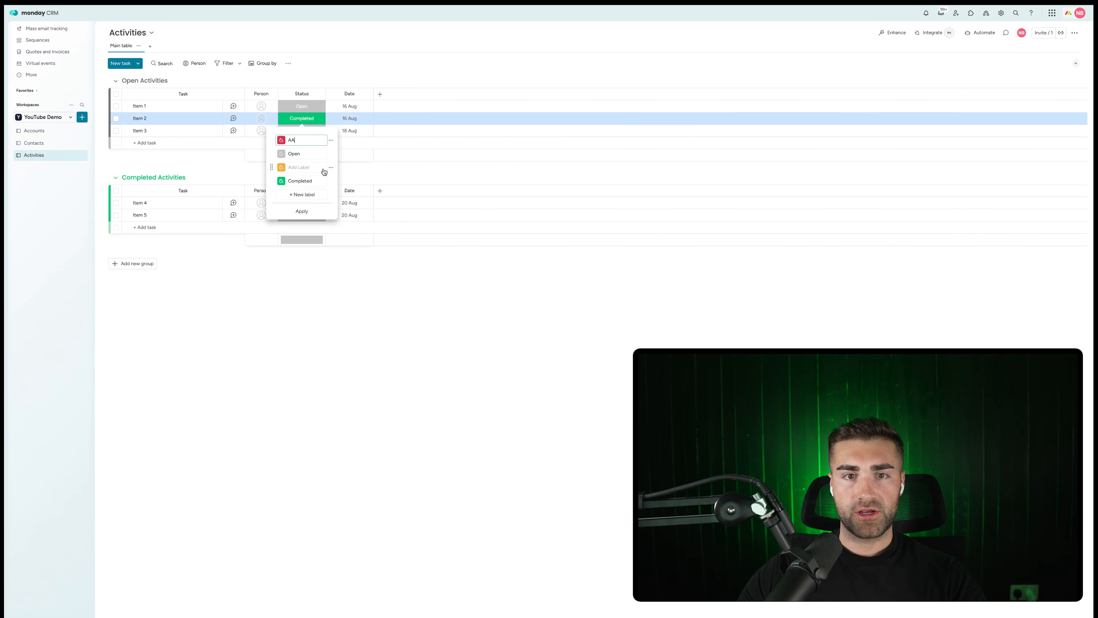
pyautogui.click(331, 167)
pyautogui.click(358, 195)
pyautogui.click(331, 140)
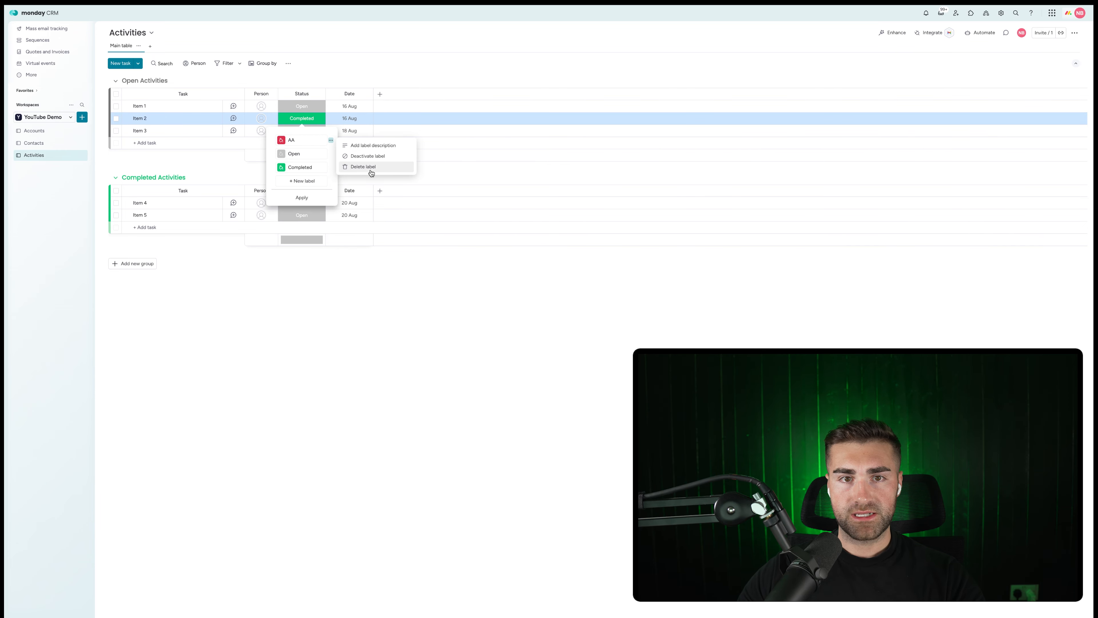
pyautogui.click(371, 167)
pyautogui.click(356, 87)
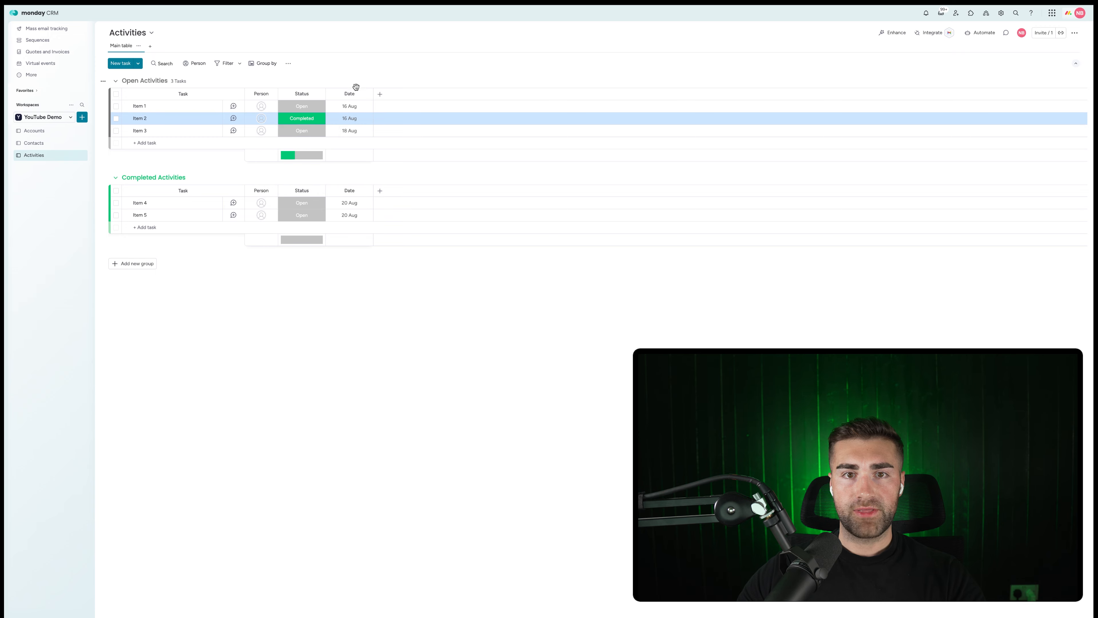
pyautogui.click(352, 94)
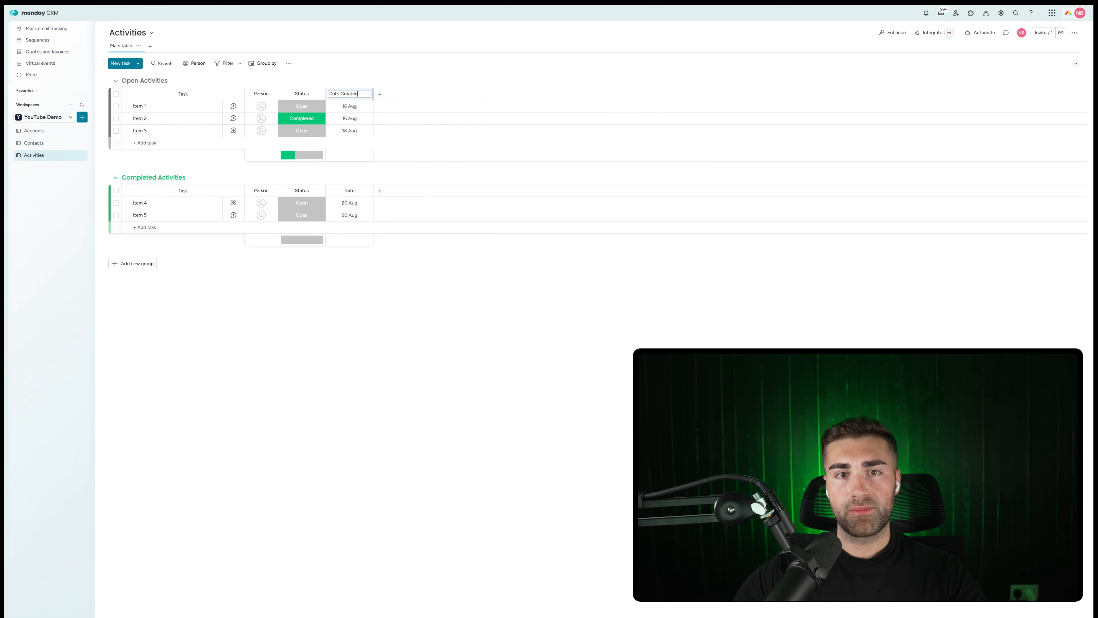
# Rename the Date column to Date Created and restrict its editing.
pyautogui.press('Return')
pyautogui.click(367, 95)
pyautogui.moveTo(405, 103)
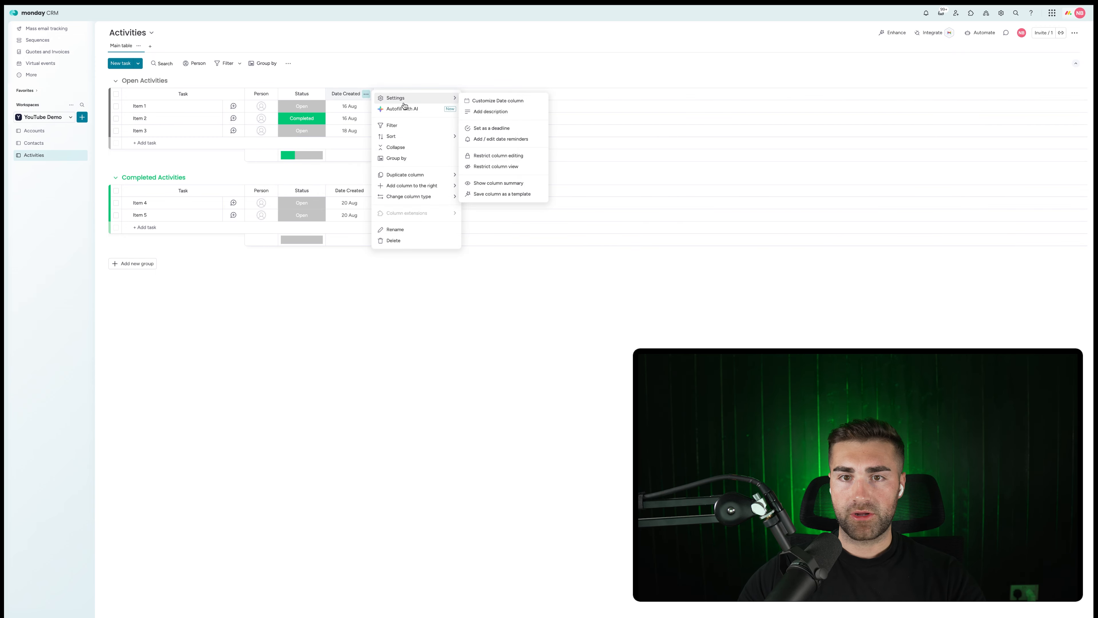
pyautogui.click(507, 155)
pyautogui.click(385, 71)
# Add an edit-restricted Date column named Date Completed.
pyautogui.click(380, 94)
pyautogui.write('date')
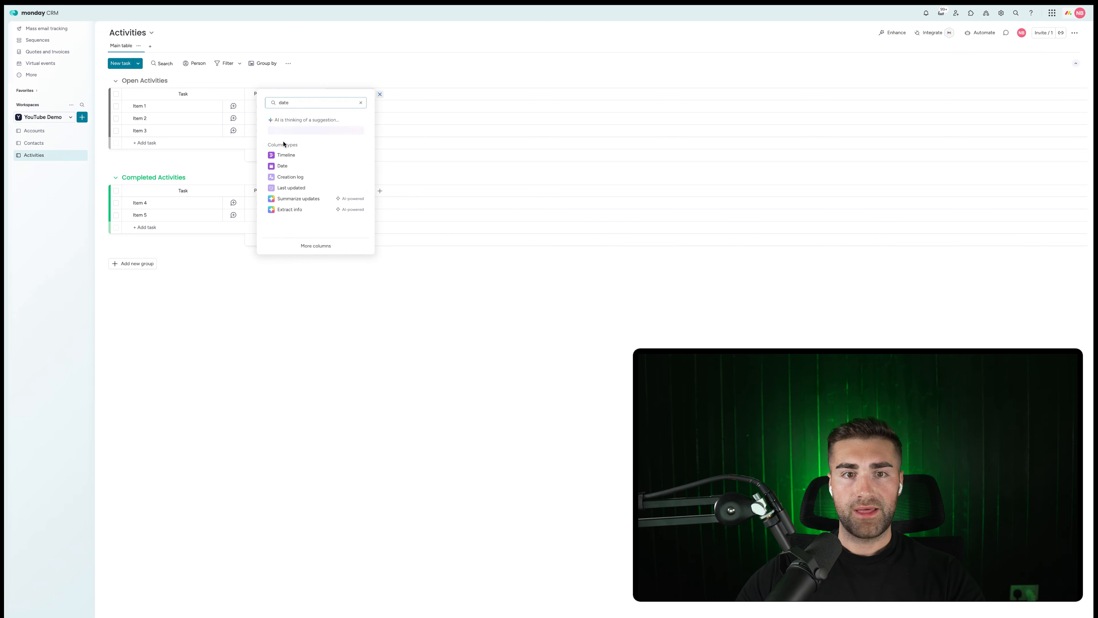
pyautogui.click(282, 166)
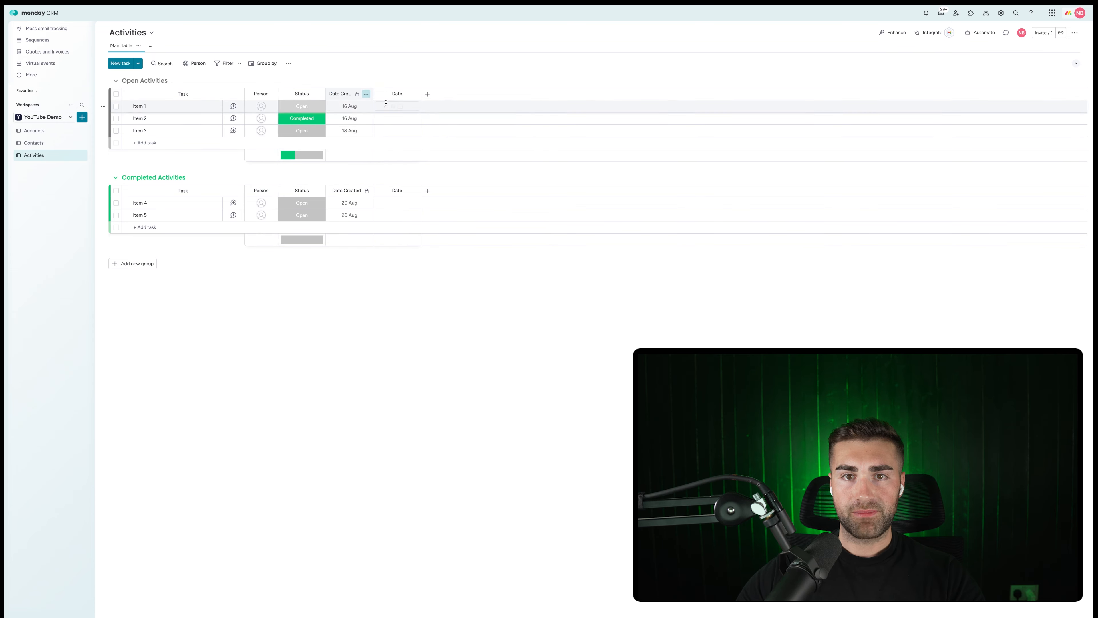
pyautogui.click(399, 95)
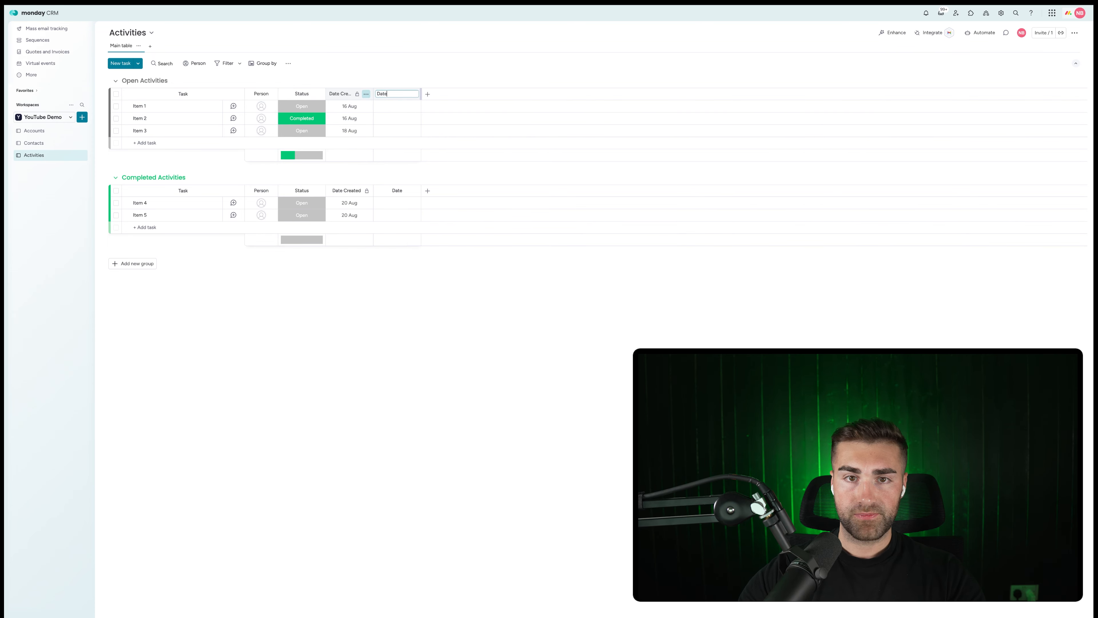
pyautogui.write('Completed')
pyautogui.press('Return')
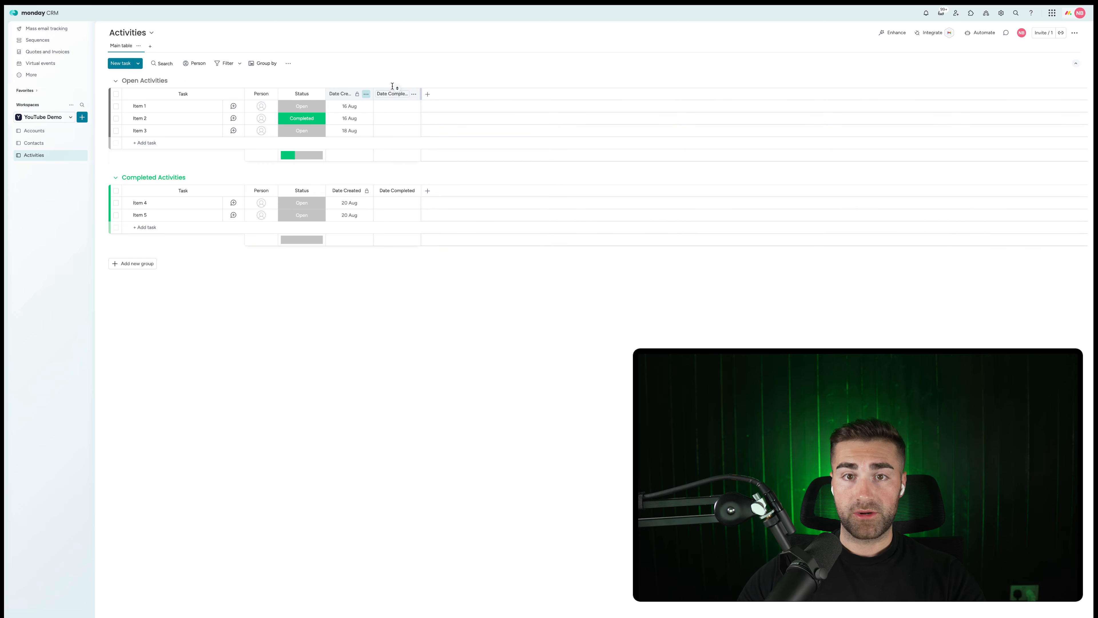
pyautogui.click(414, 94)
pyautogui.moveTo(475, 102)
pyautogui.click(558, 157)
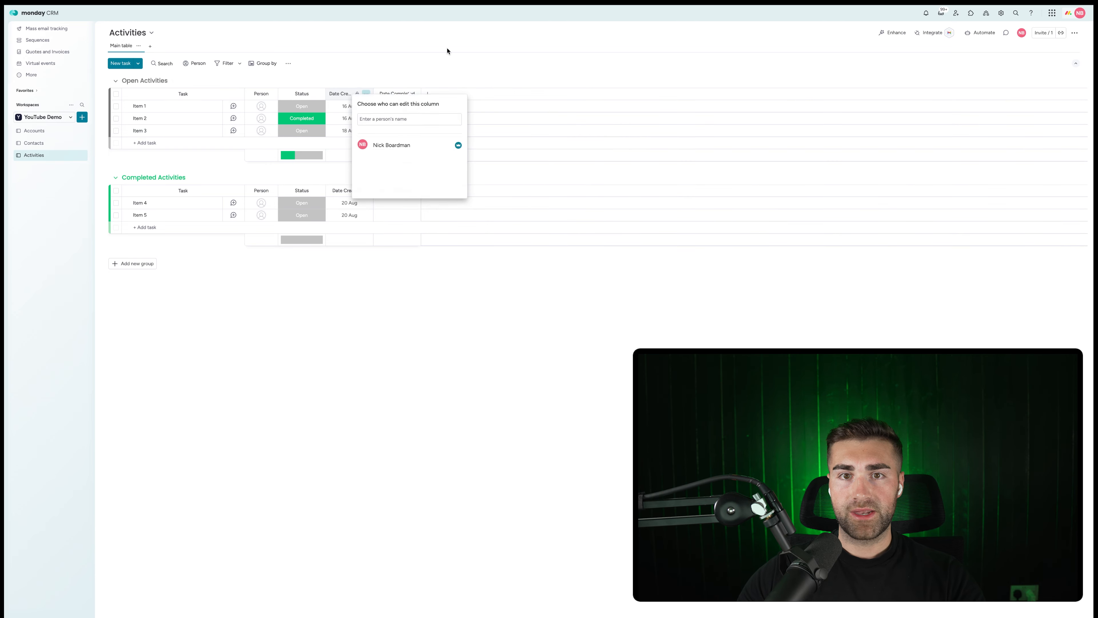
pyautogui.click(448, 50)
pyautogui.click(427, 94)
# Add a Formula column using the AI-suggested DAYS formula between Date Completed and Date Created.
pyautogui.write('form')
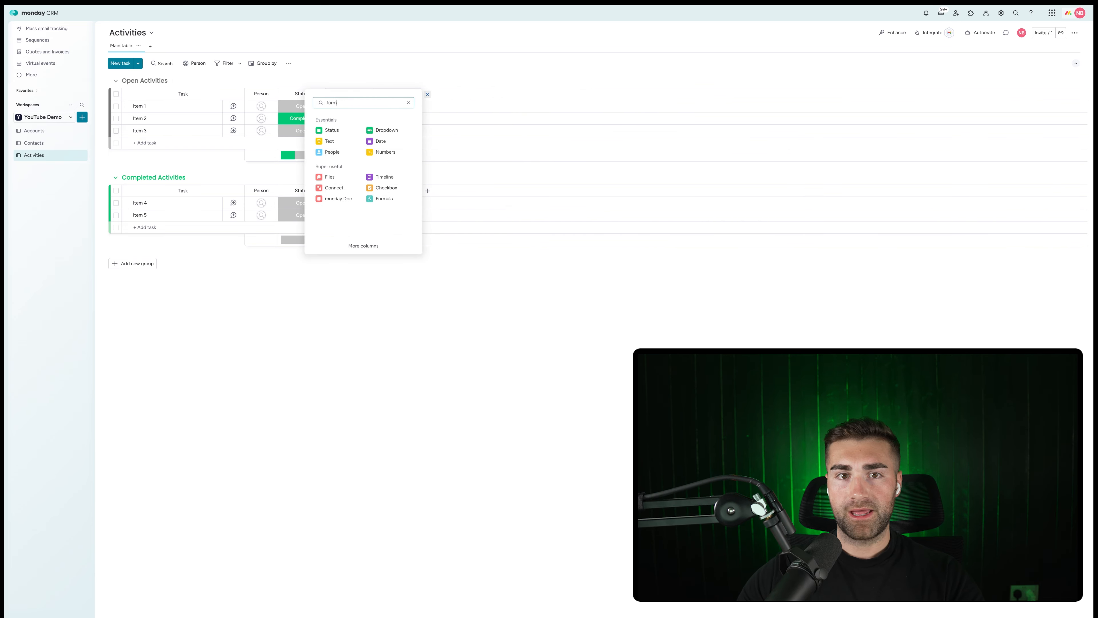
pyautogui.click(344, 189)
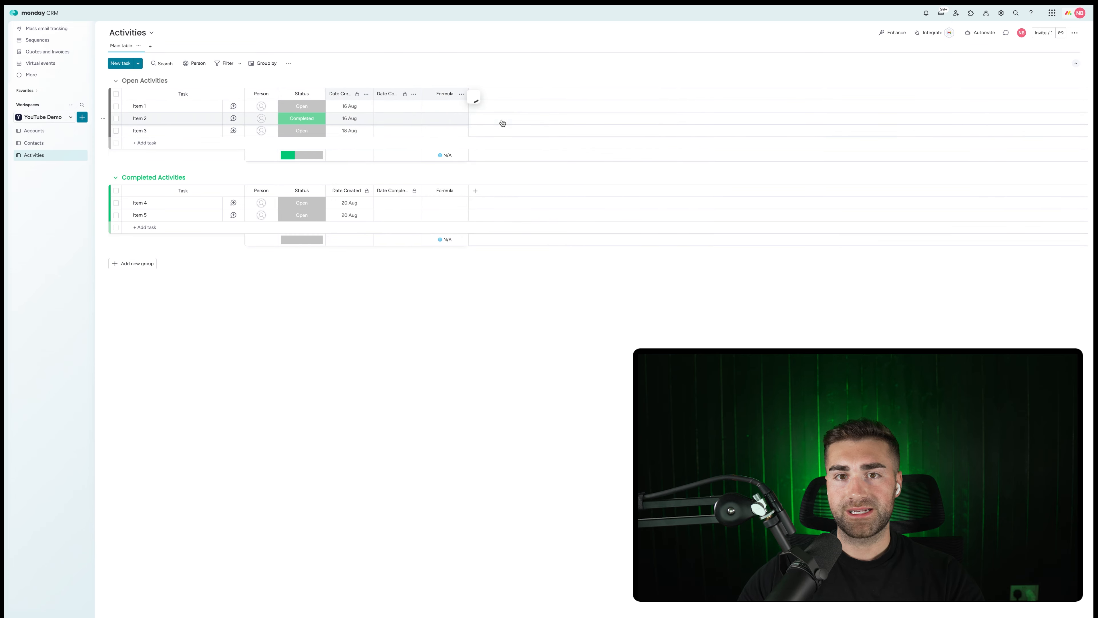
pyautogui.write('g')
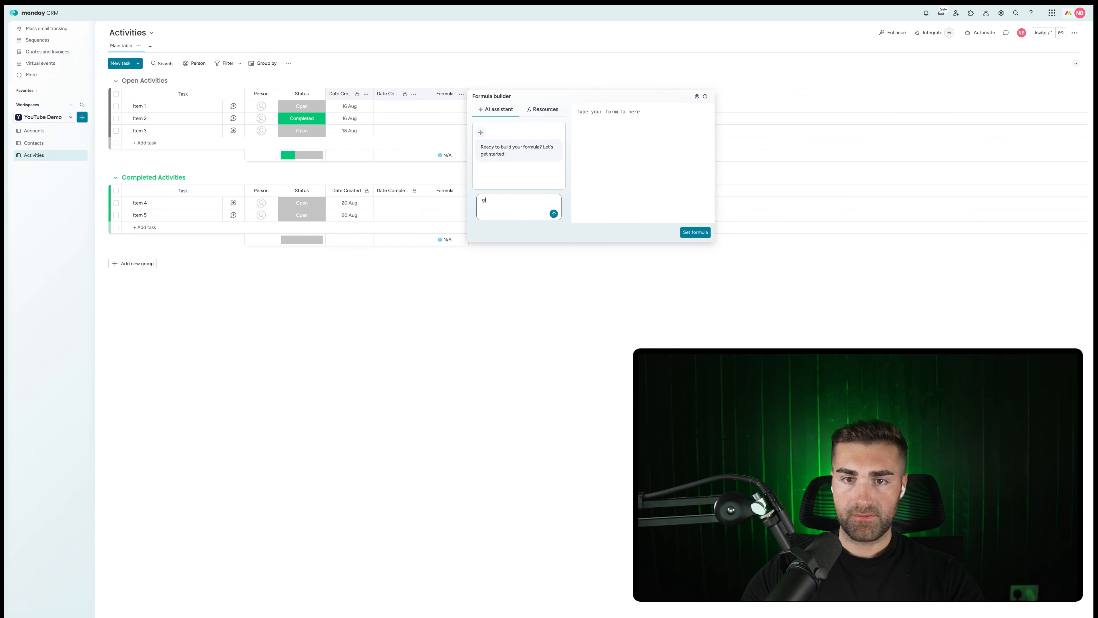
pyautogui.write('ive me the difference between date crea')
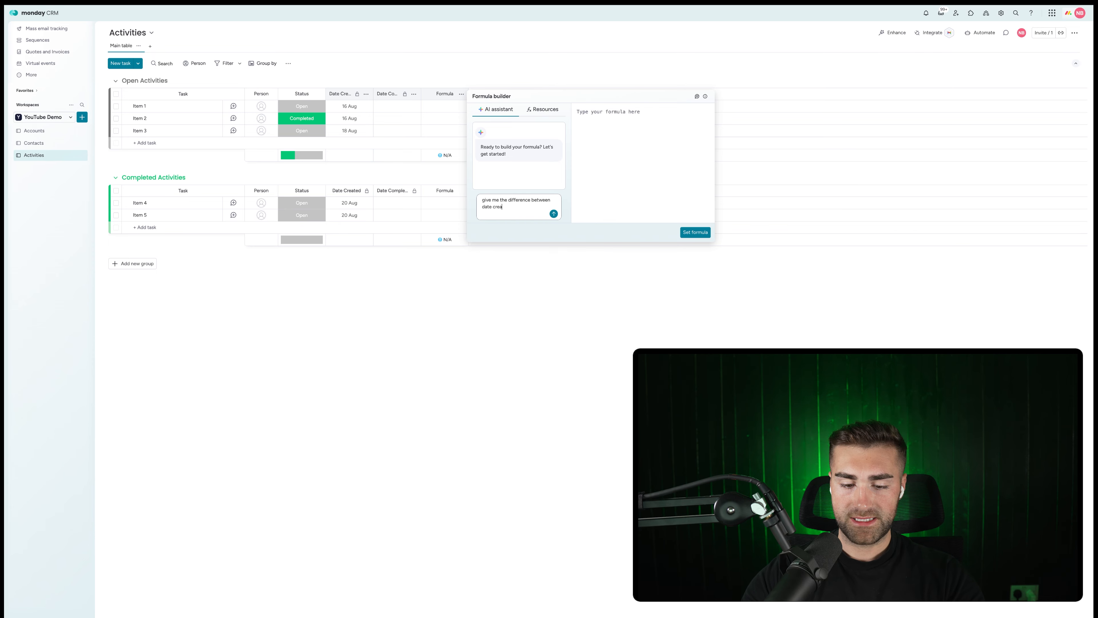
pyautogui.write('ted and date completed')
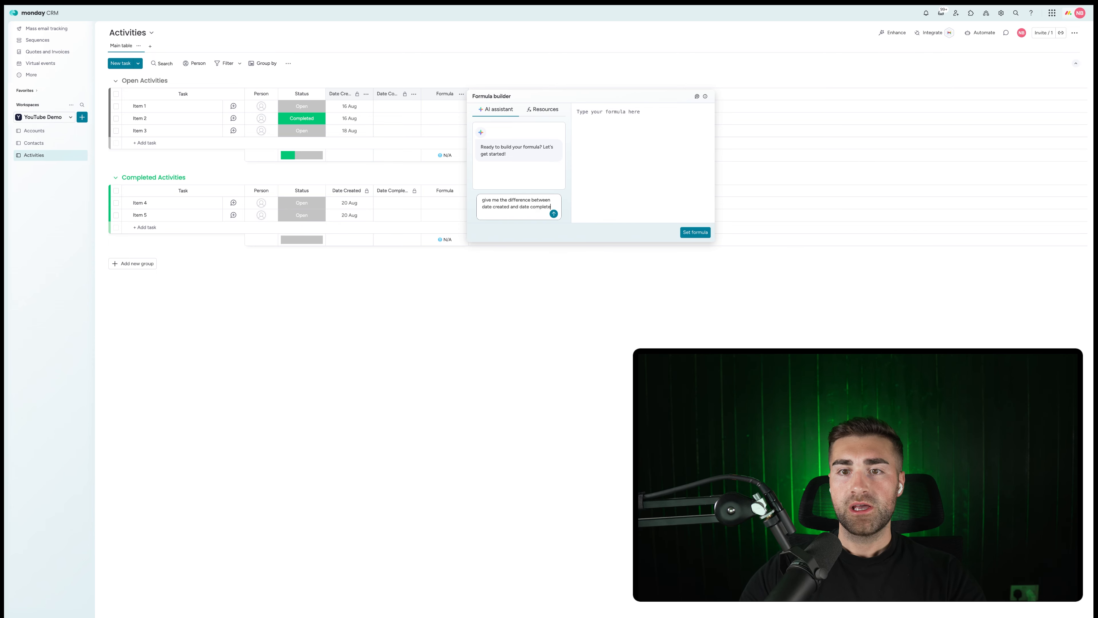
pyautogui.press('Return')
pyautogui.click(571, 168)
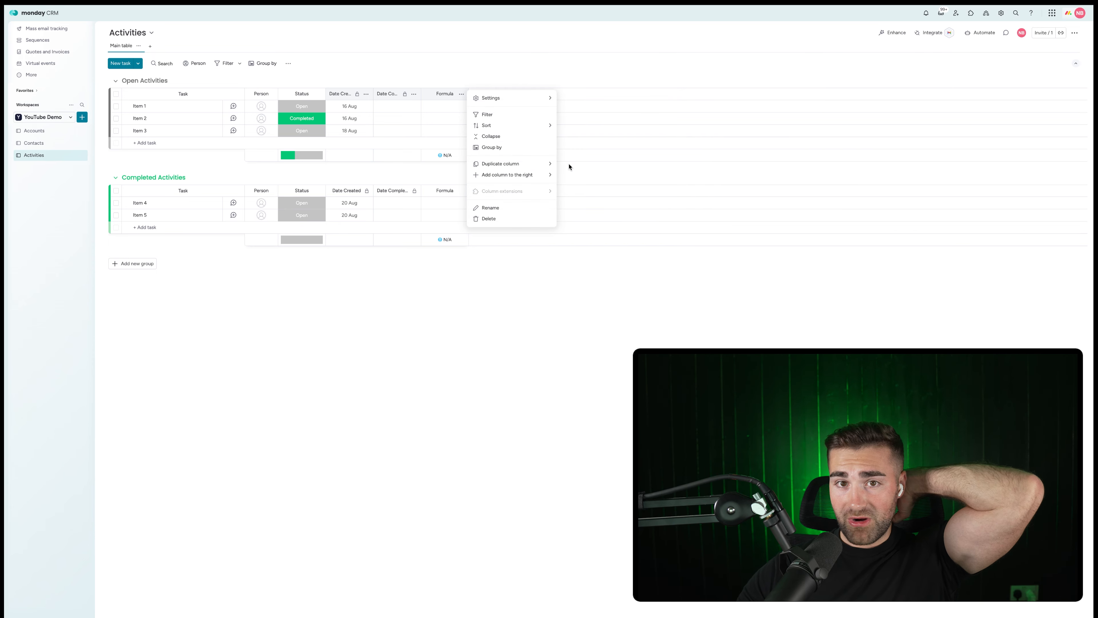
pyautogui.click(461, 95)
pyautogui.click(445, 118)
pyautogui.click(543, 147)
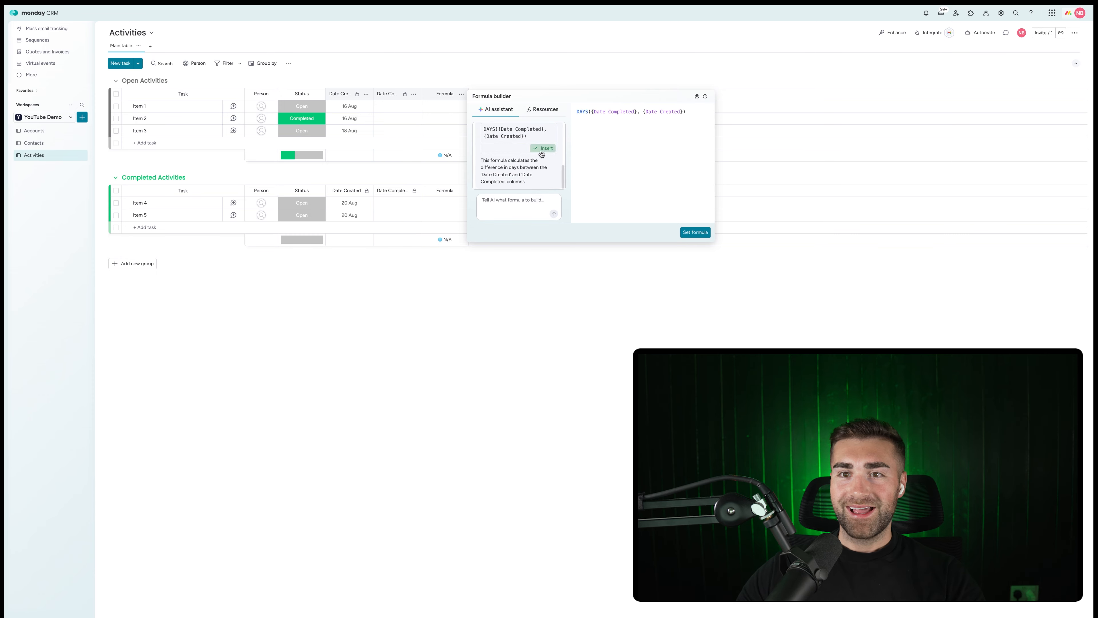
pyautogui.click(695, 234)
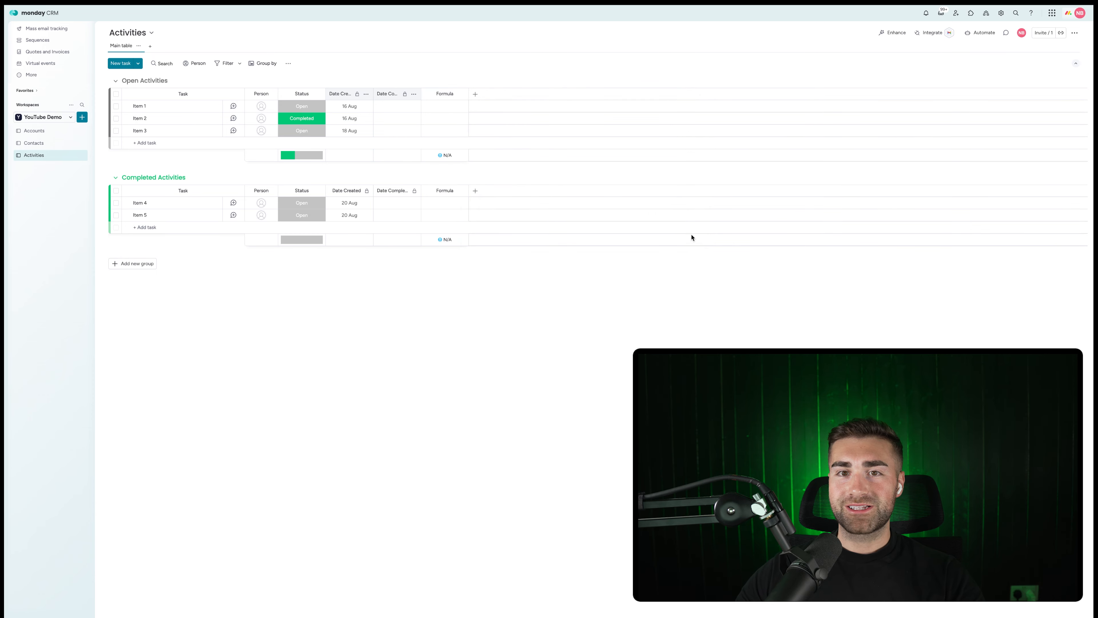
# Rename the formula column TTC, hide its summary, and restrict its editing.
pyautogui.click(445, 93)
pyautogui.hotkey('ctrl', 'a')
pyautogui.press('BackSpace')
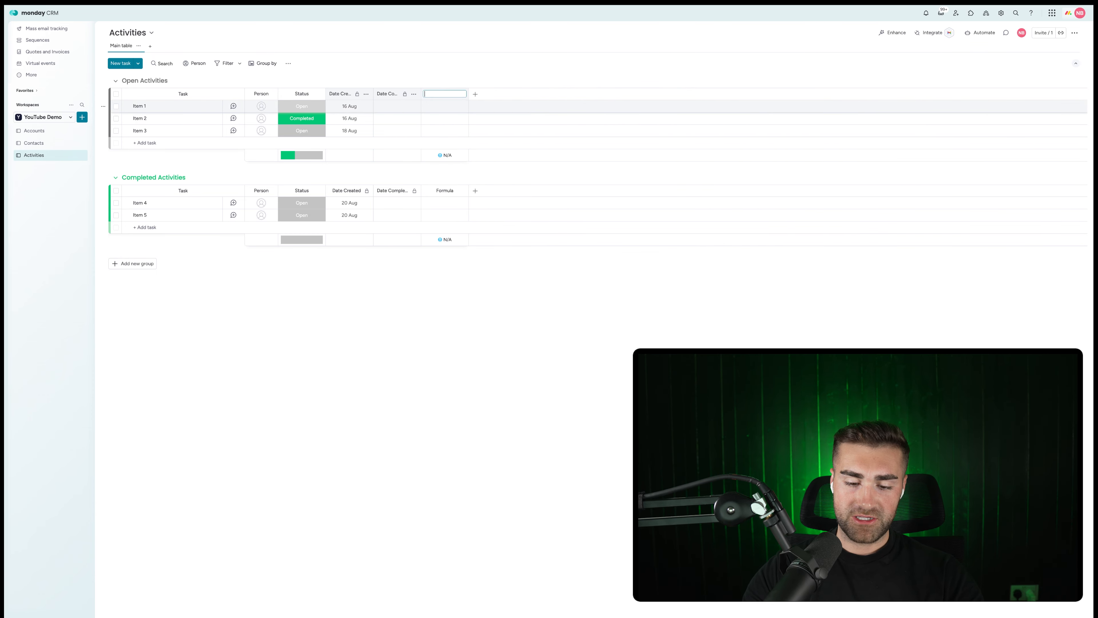
pyautogui.press('Return')
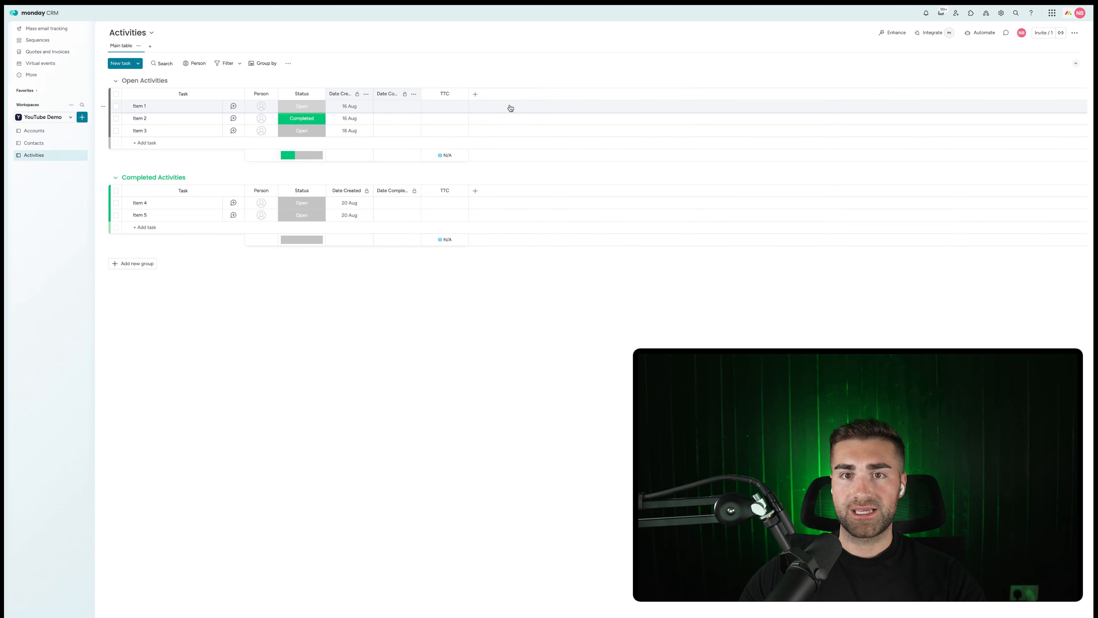
pyautogui.click(462, 94)
pyautogui.moveTo(522, 96)
pyautogui.click(581, 156)
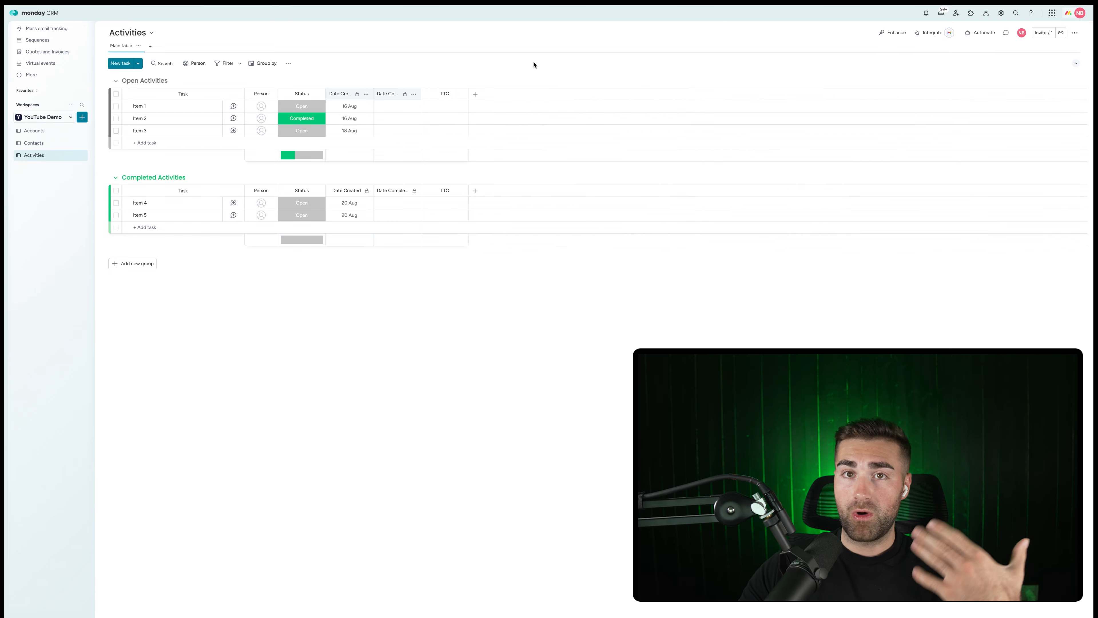
pyautogui.click(461, 93)
pyautogui.moveTo(502, 98)
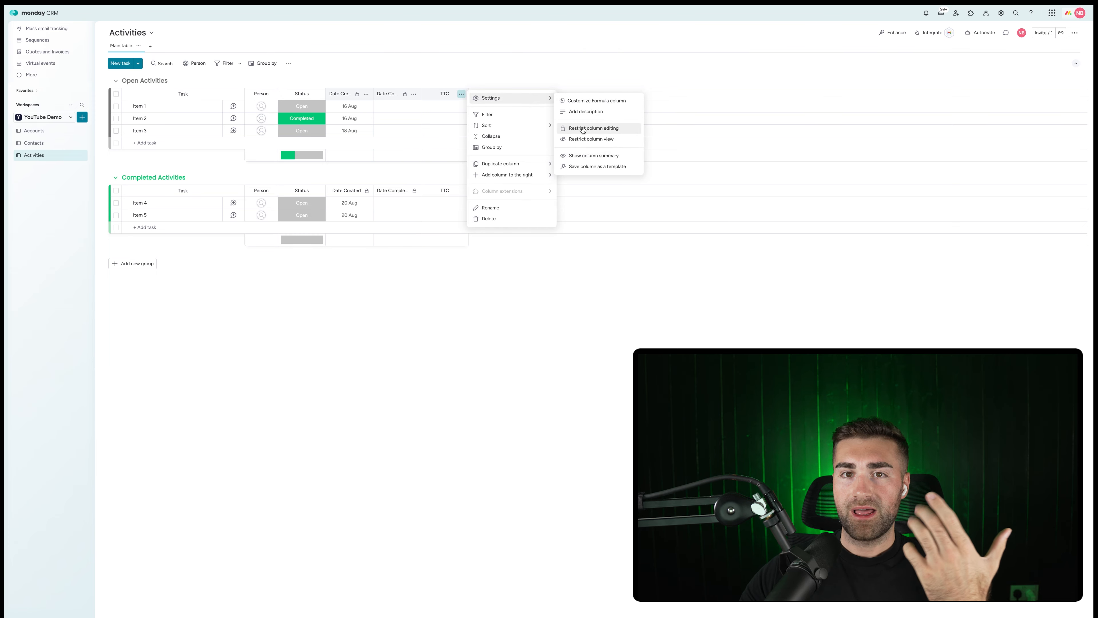
pyautogui.click(507, 65)
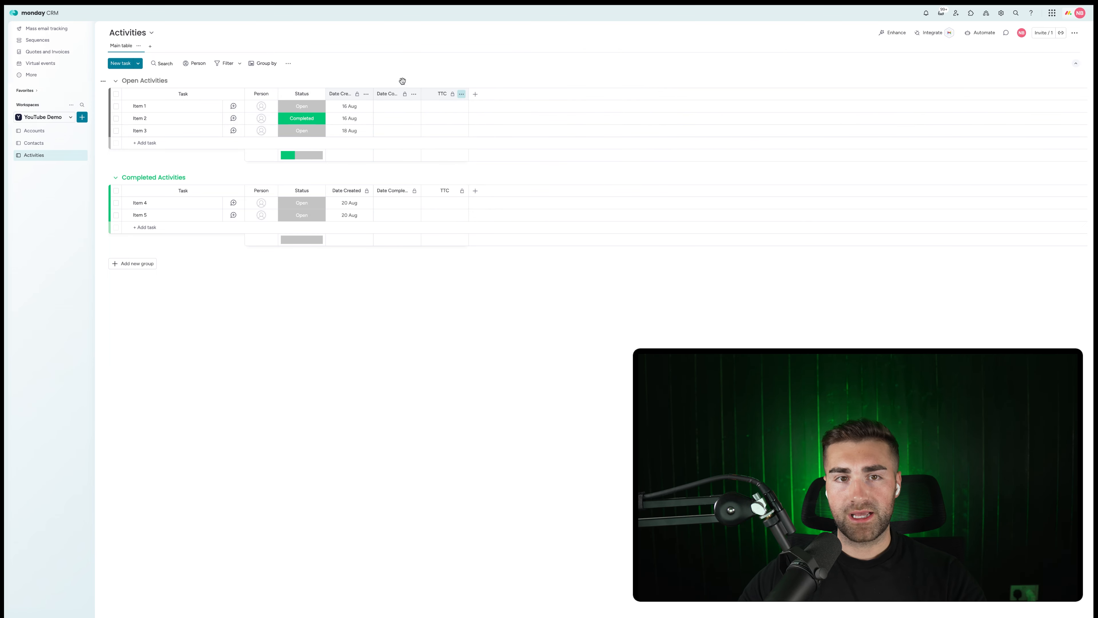
pyautogui.click(318, 96)
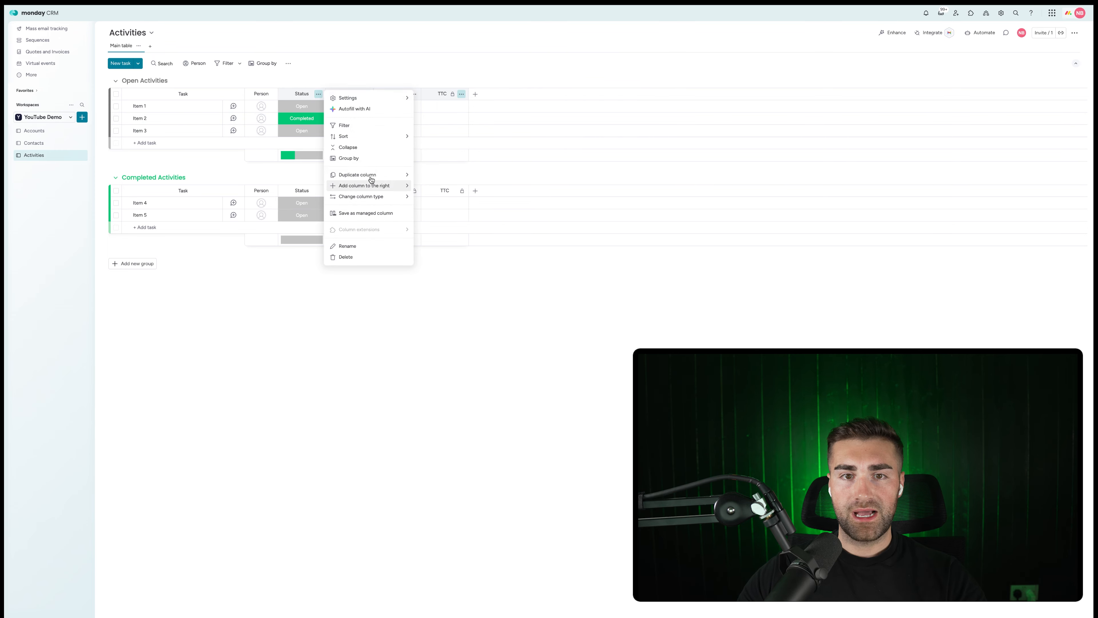
# Add a new Status column beside Status and name it 'Task Type'.
pyautogui.moveTo(380, 185)
pyautogui.click(439, 189)
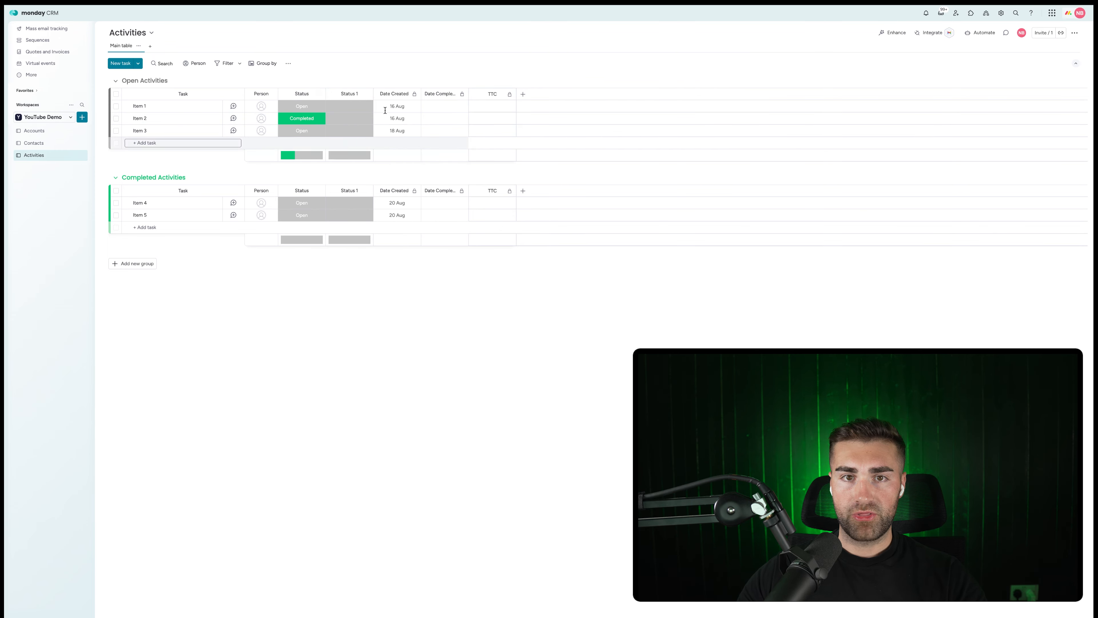
pyautogui.click(343, 94)
pyautogui.write('Task T')
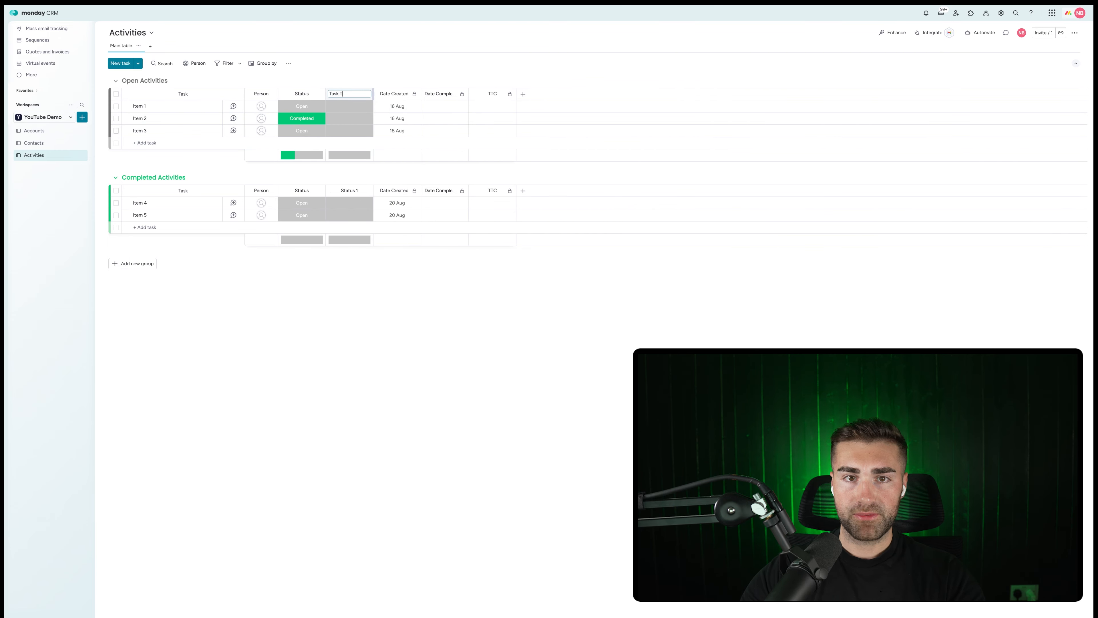
pyautogui.write('ype')
pyautogui.press('Return')
# Add a Date column after Task Type and name it 'Task Due Date'.
pyautogui.click(366, 94)
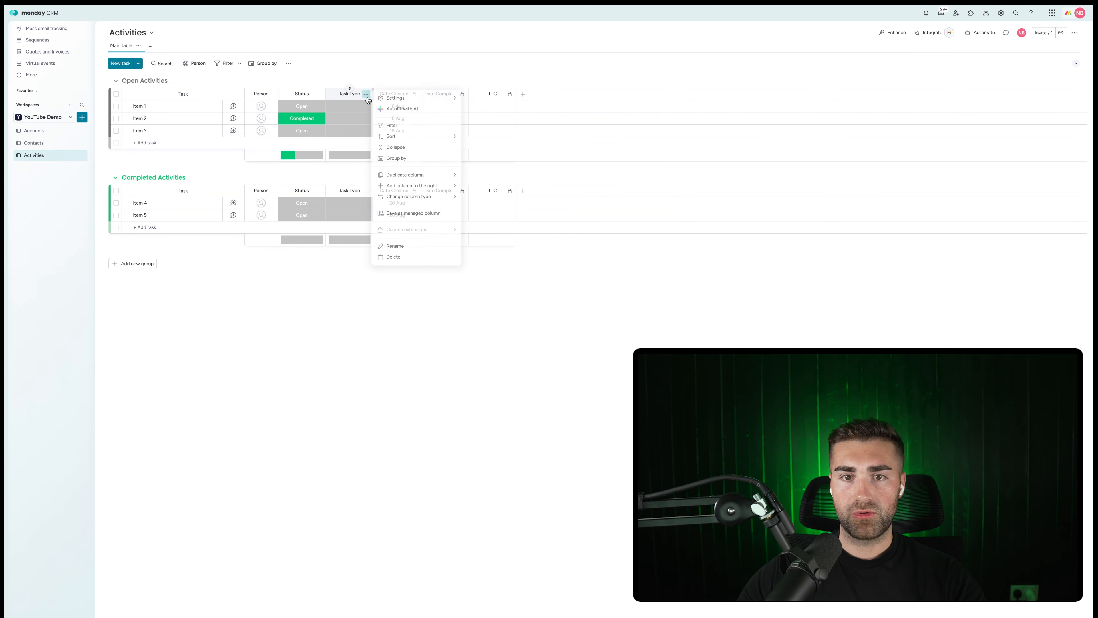
pyautogui.moveTo(431, 187)
pyautogui.click(491, 232)
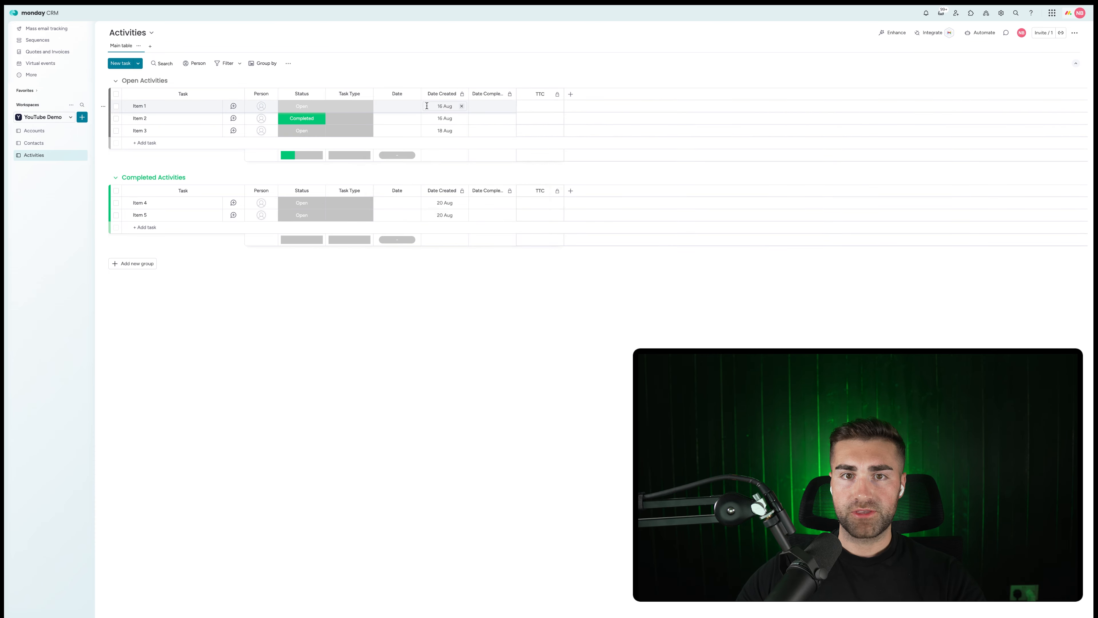
pyautogui.click(397, 93)
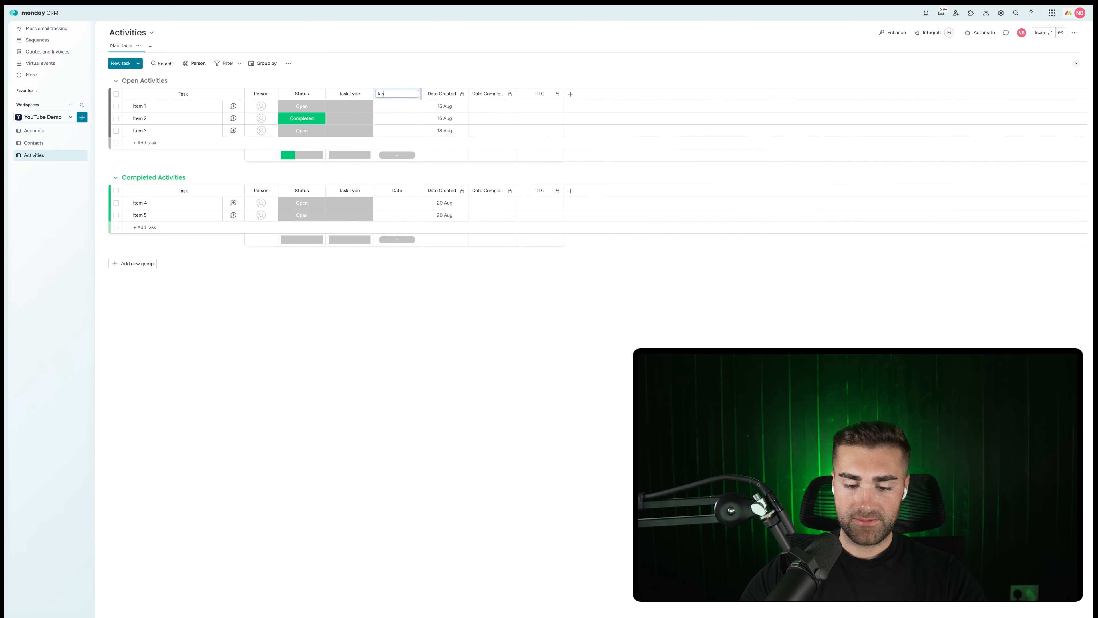
pyautogui.write('Task Due Date')
pyautogui.press('Return')
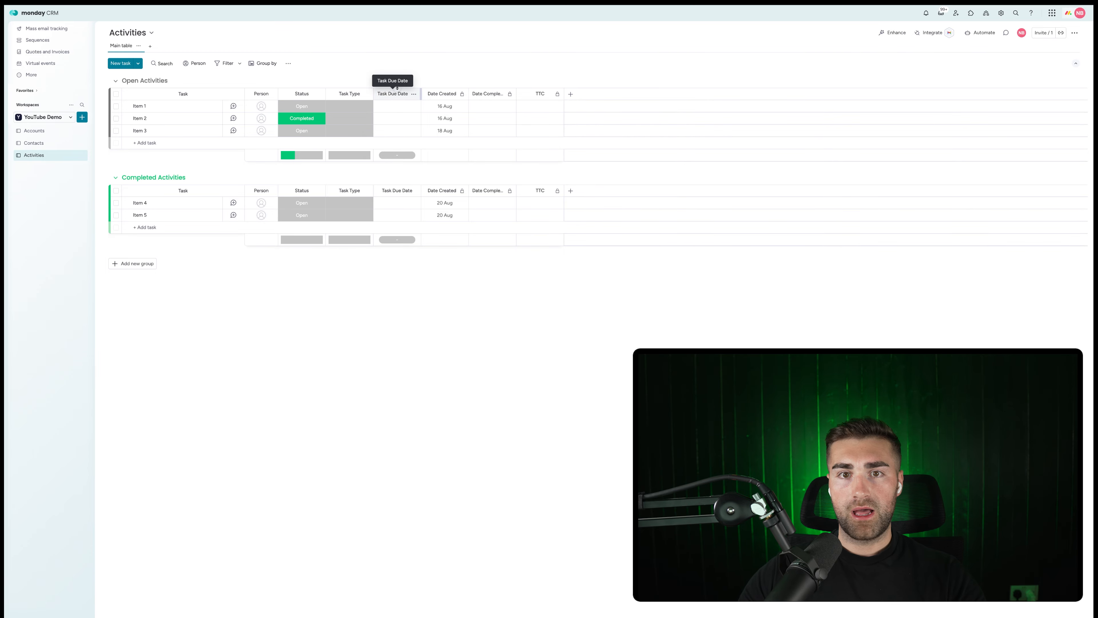
# Add a Long text column from the More columns catalogue.
pyautogui.click(414, 94)
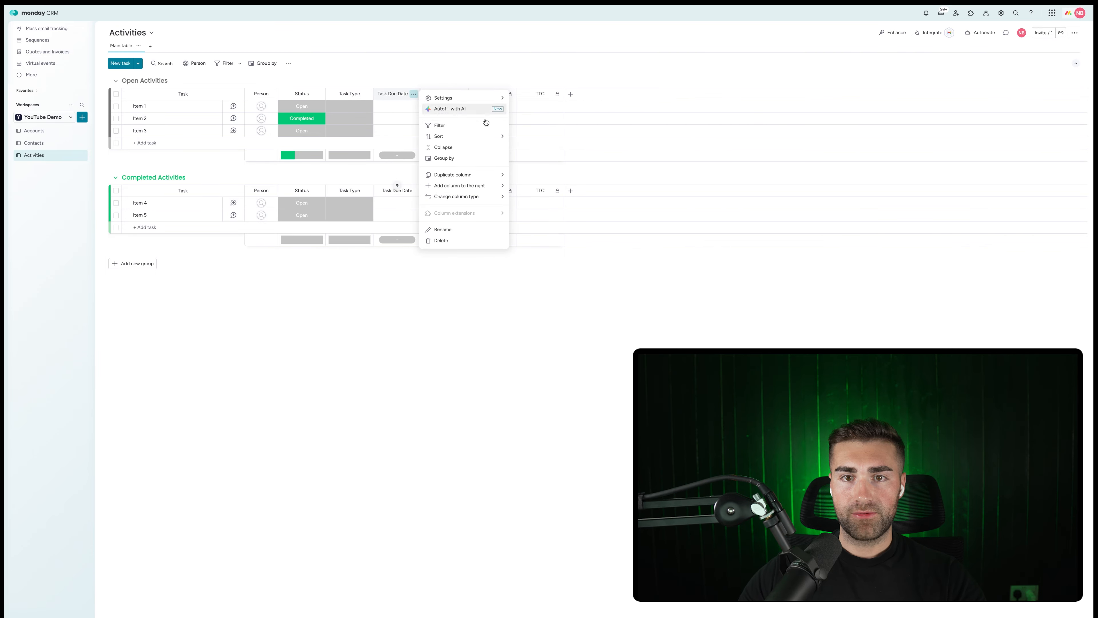
pyautogui.moveTo(475, 189)
pyautogui.click(539, 269)
pyautogui.write('long')
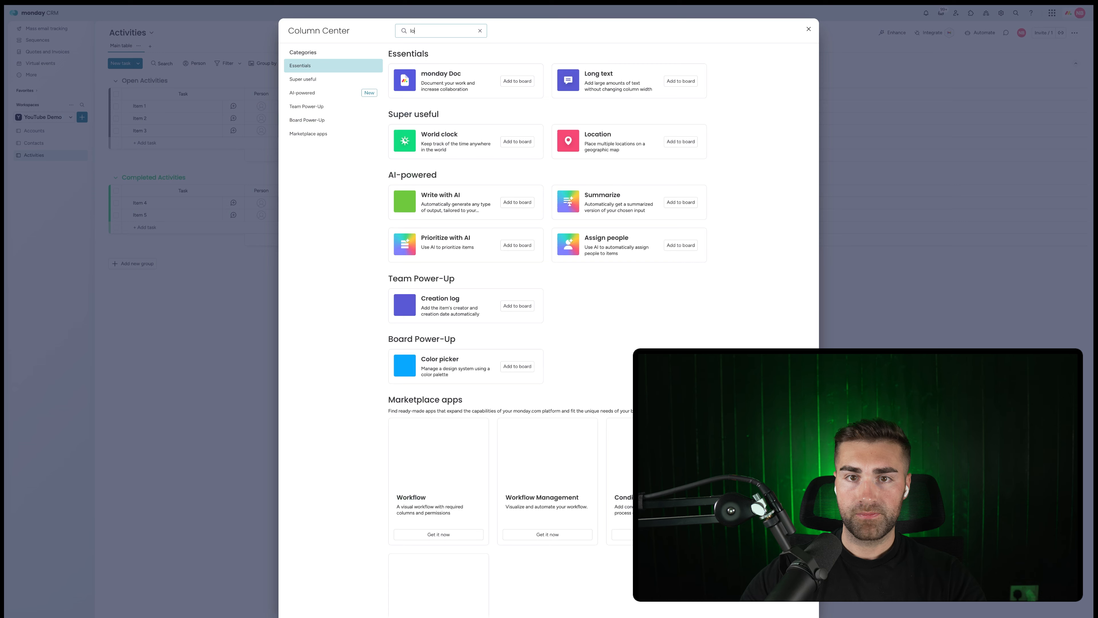
pyautogui.click(681, 82)
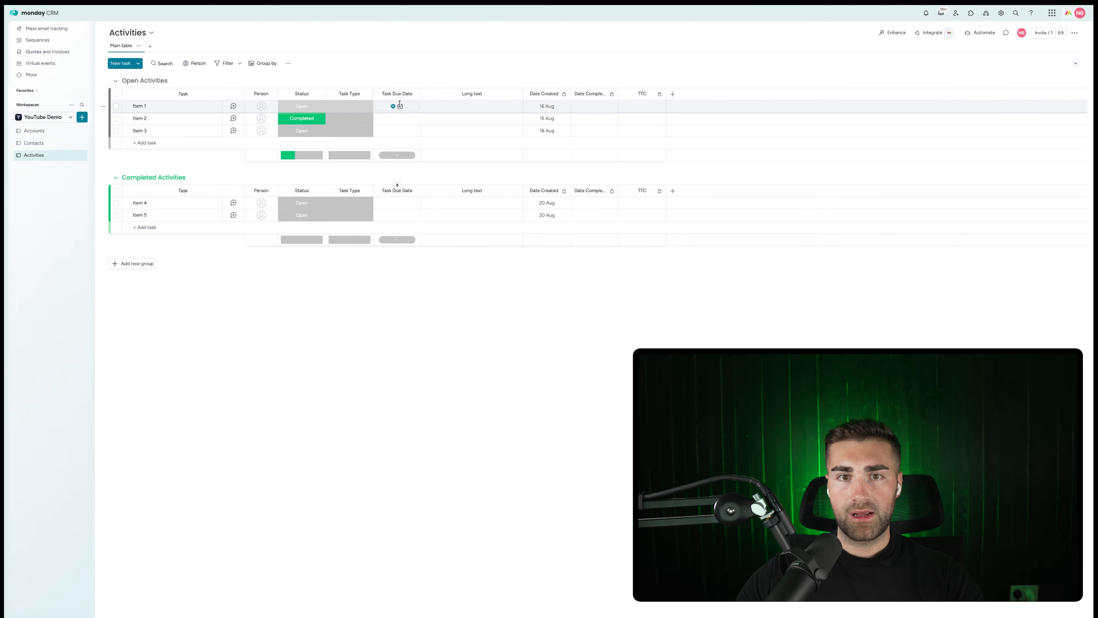
# Rename Task Type and Task Due Date to 'Activity Type' and 'Activity Due Date'.
pyautogui.click(348, 93)
pyautogui.moveTo(350, 93); pyautogui.dragTo(343, 93)
pyautogui.doubleClick(336, 93)
pyautogui.write('Activity')
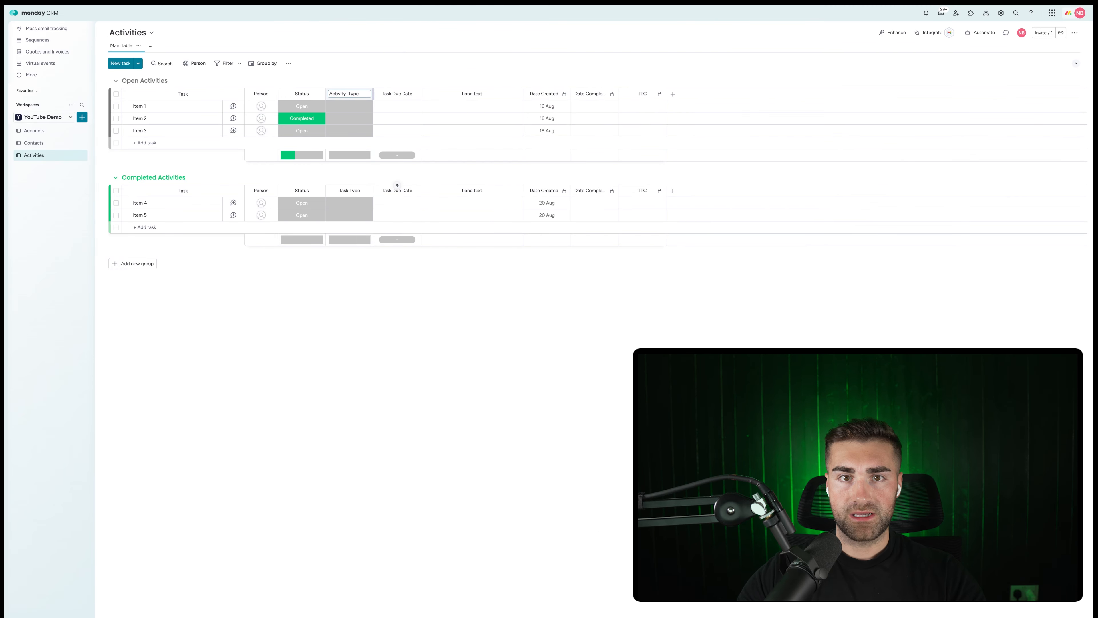
pyautogui.press('Return')
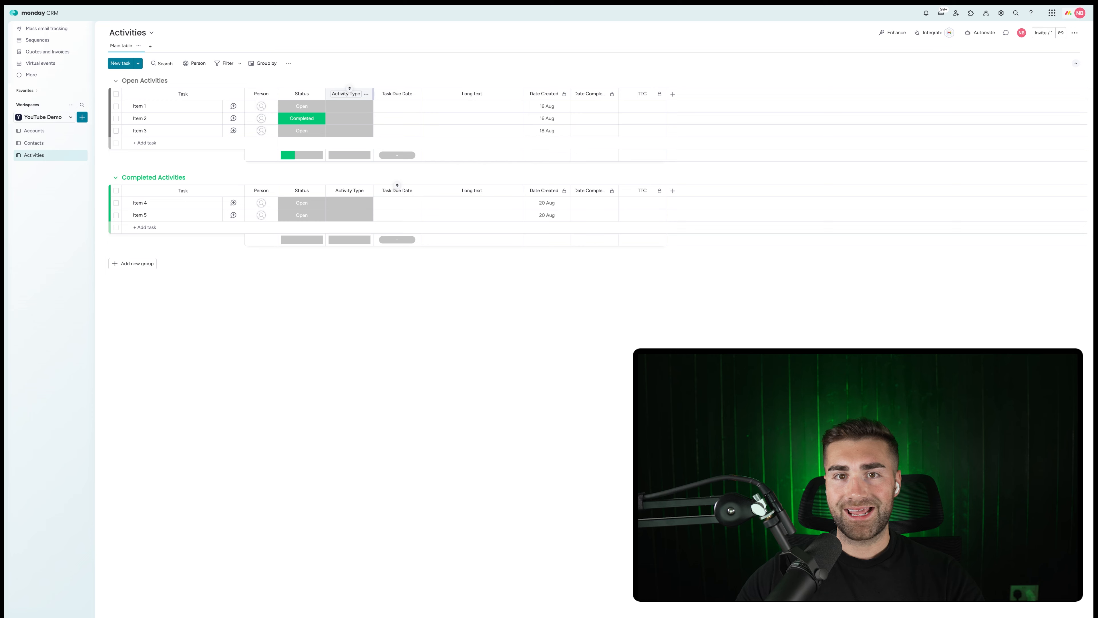
pyautogui.doubleClick(380, 93)
pyautogui.write('Act')
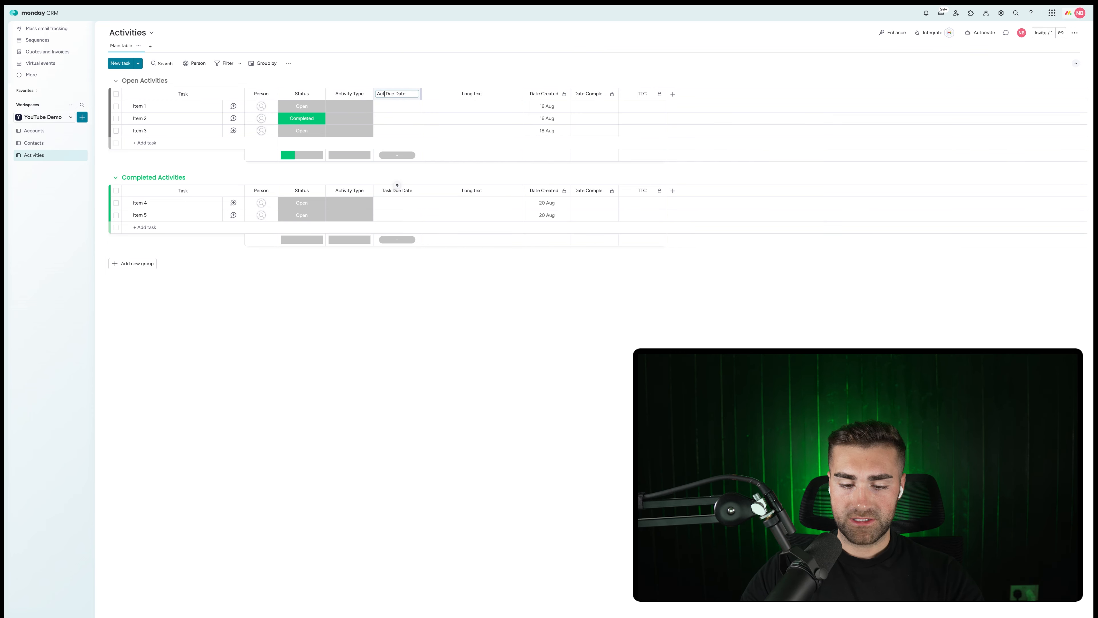
pyautogui.write('ivity')
pyautogui.press('Return')
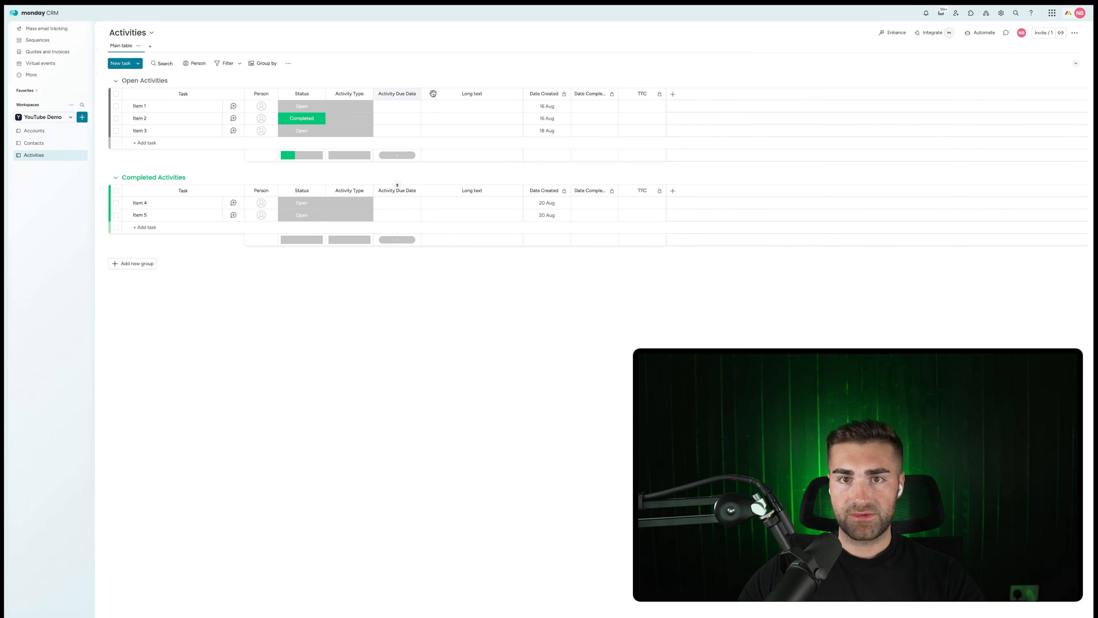
# Rename the Long text column to 'Activity Description'.
pyautogui.hotkey('ctrl', 'a')
pyautogui.click(468, 94)
pyautogui.hotkey('ctrl', 'a')
pyautogui.write('A')
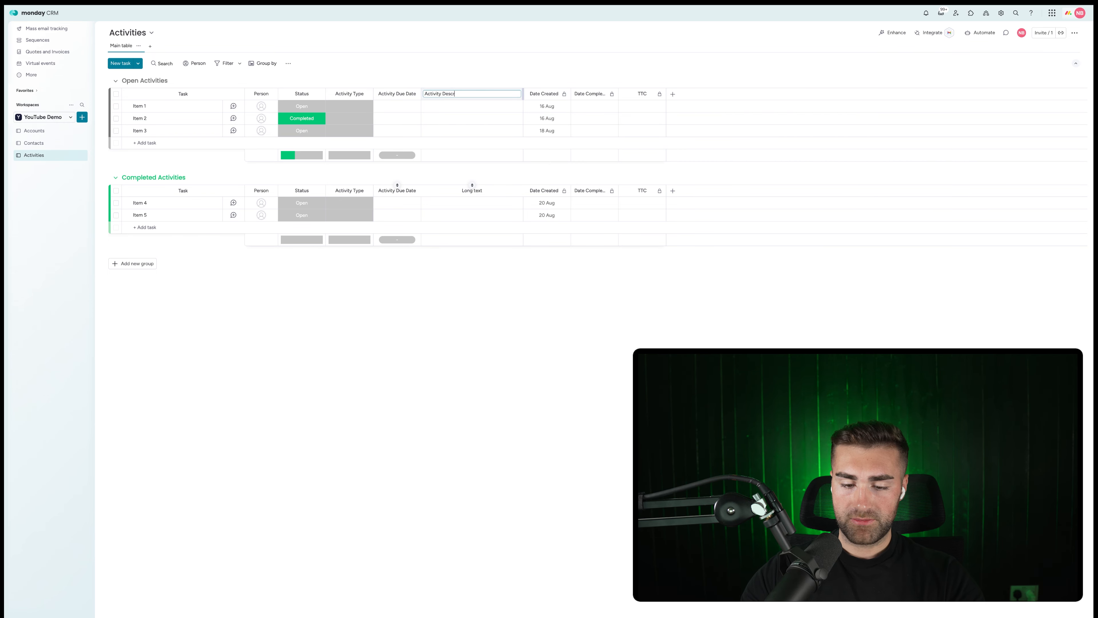
pyautogui.press('Return')
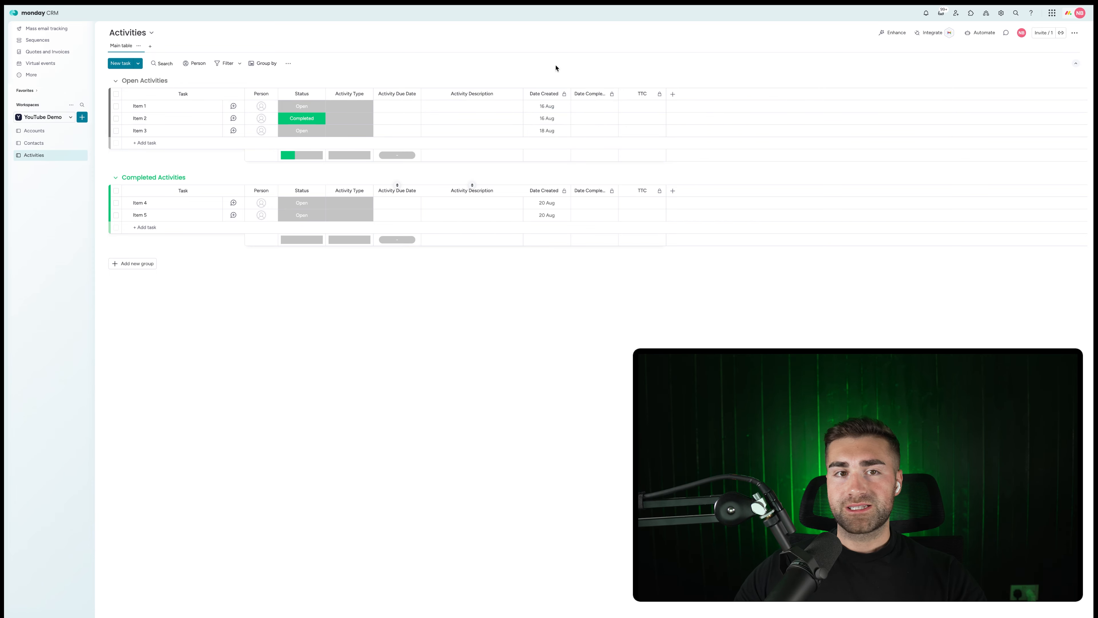
# Review the status choices for Item 1 and Item 2.
pyautogui.click(311, 111)
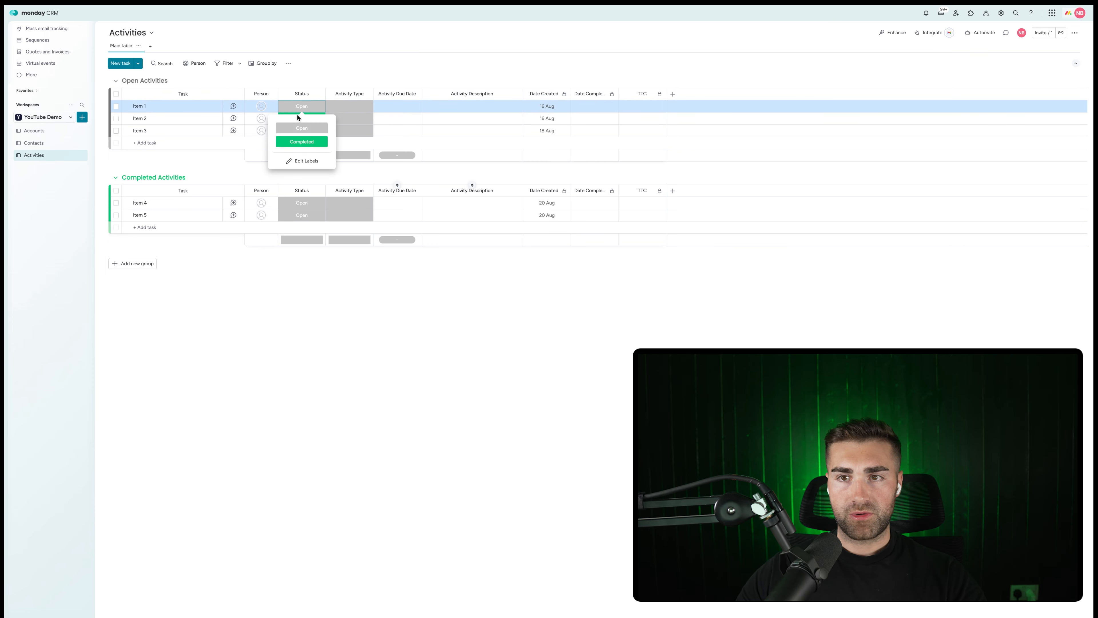
pyautogui.click(539, 73)
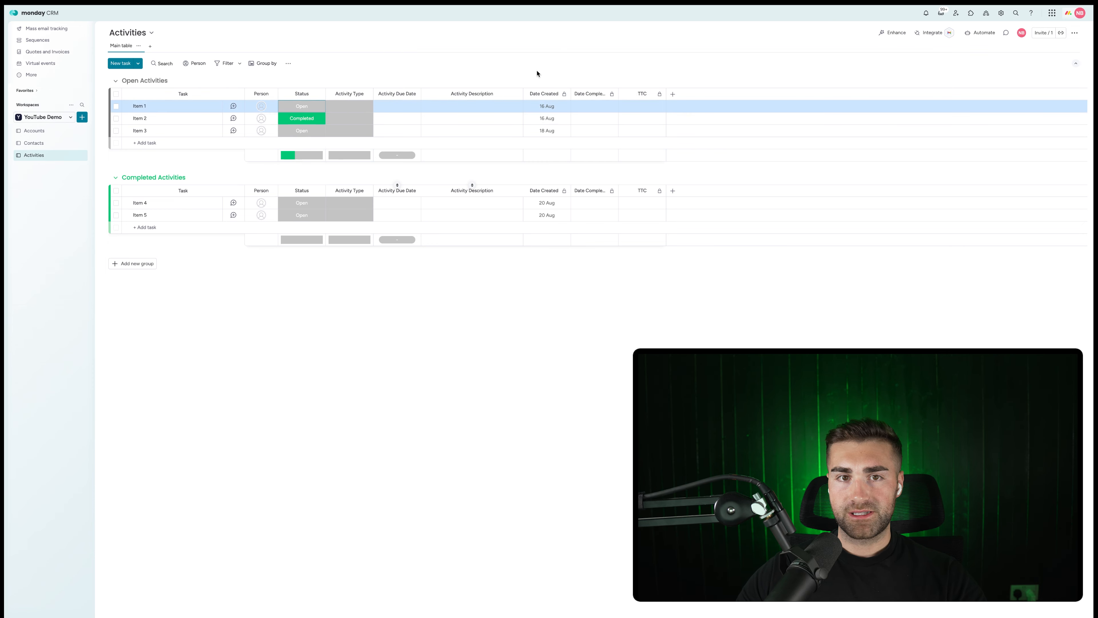
pyautogui.click(285, 121)
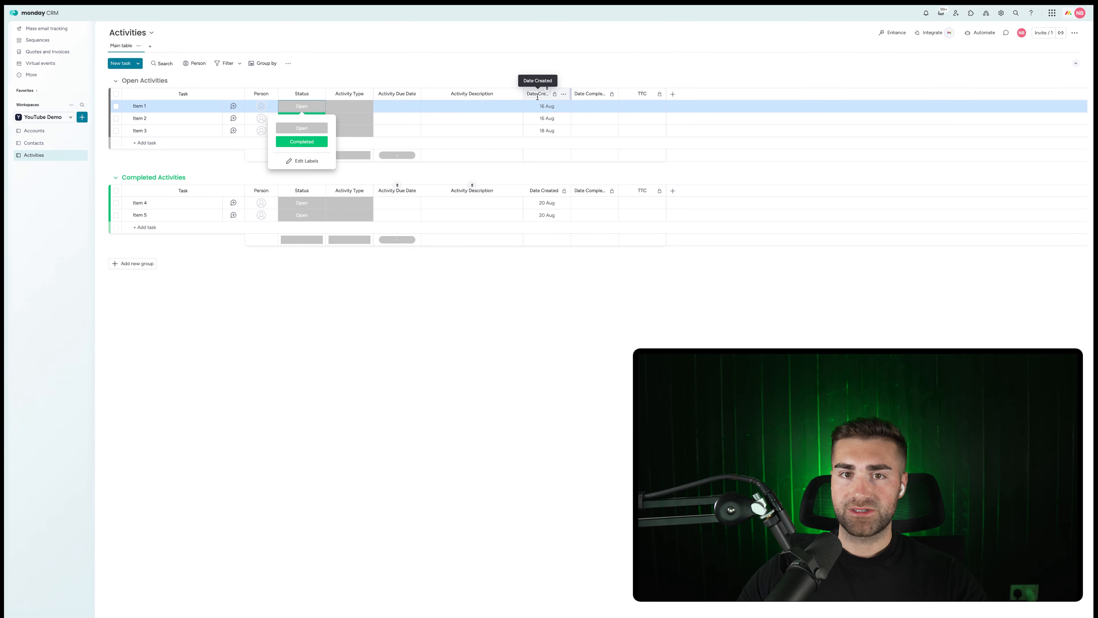
pyautogui.click(539, 75)
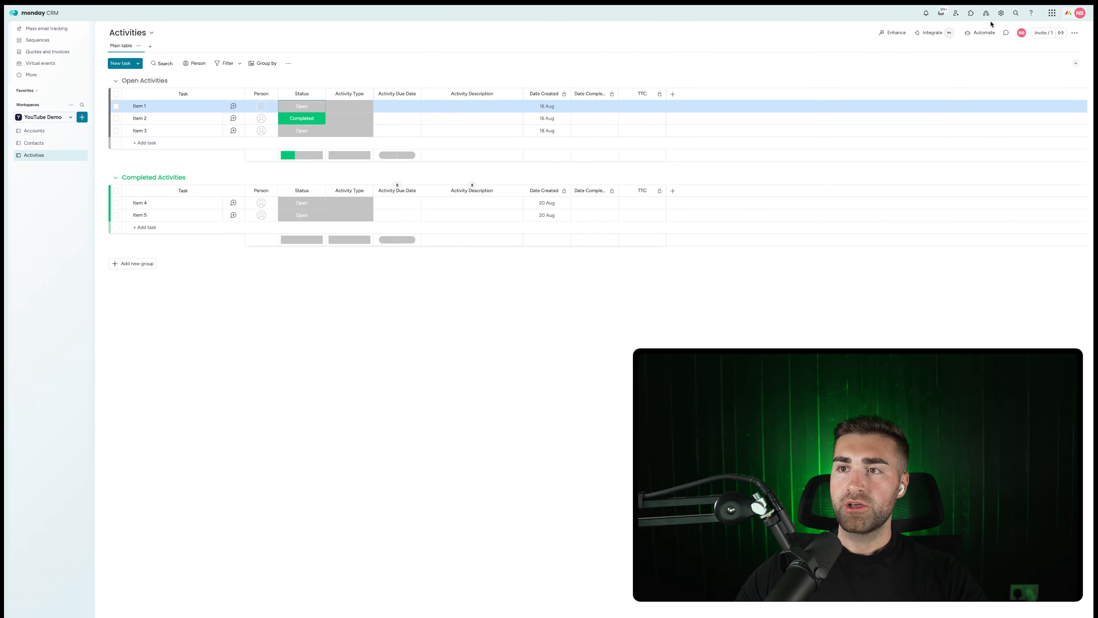
pyautogui.click(975, 33)
# Create an automation that sets Date Created to today when an item is created.
pyautogui.click(579, 29)
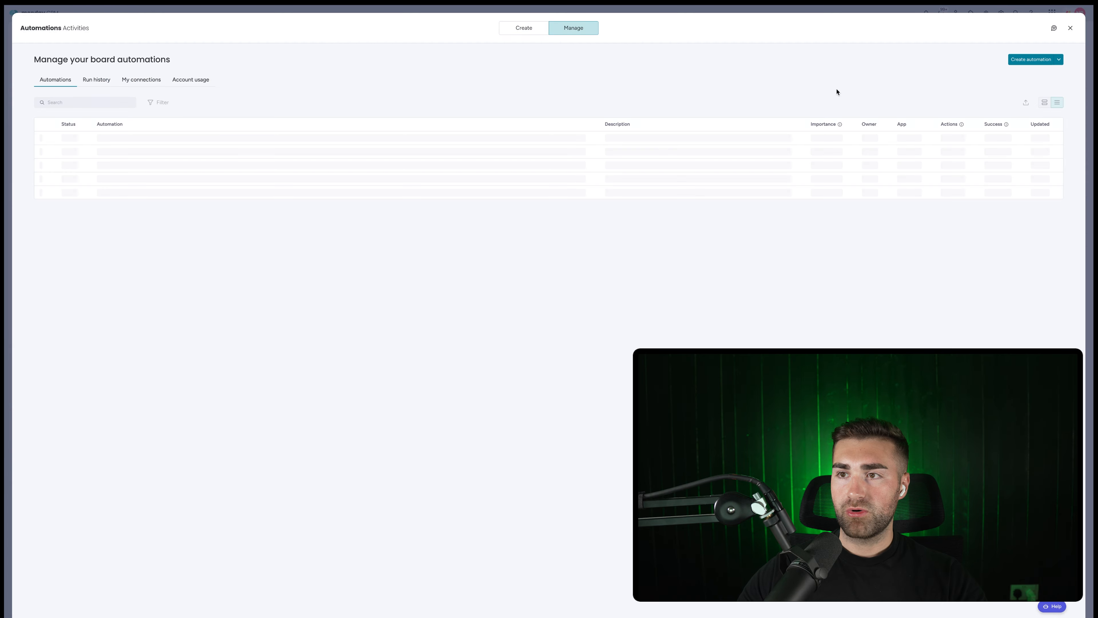
pyautogui.click(1015, 65)
pyautogui.click(279, 80)
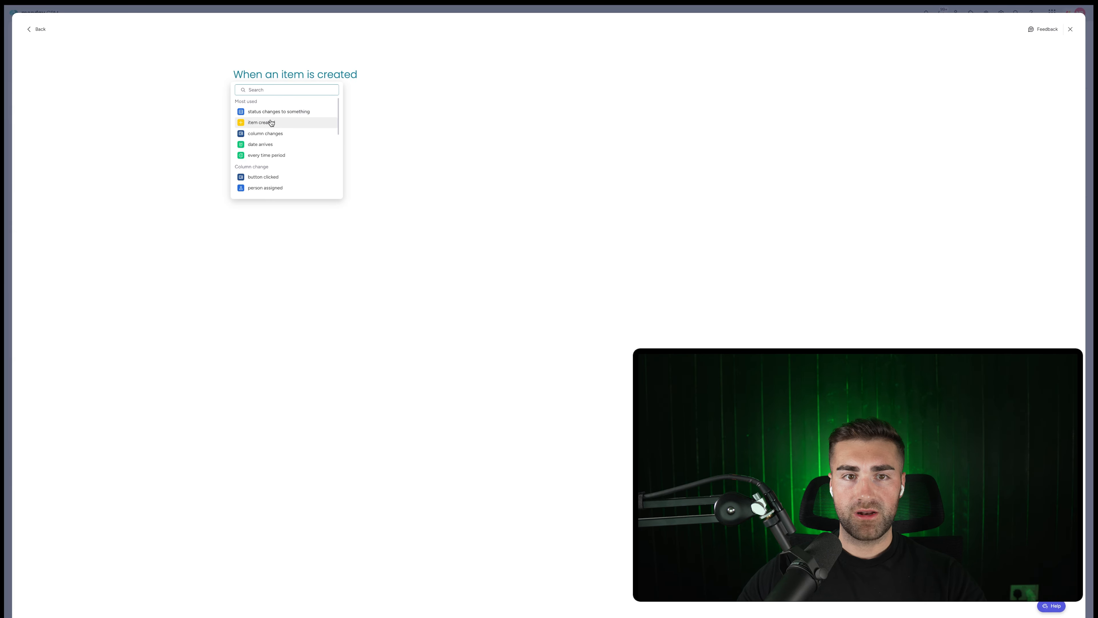
pyautogui.click(271, 122)
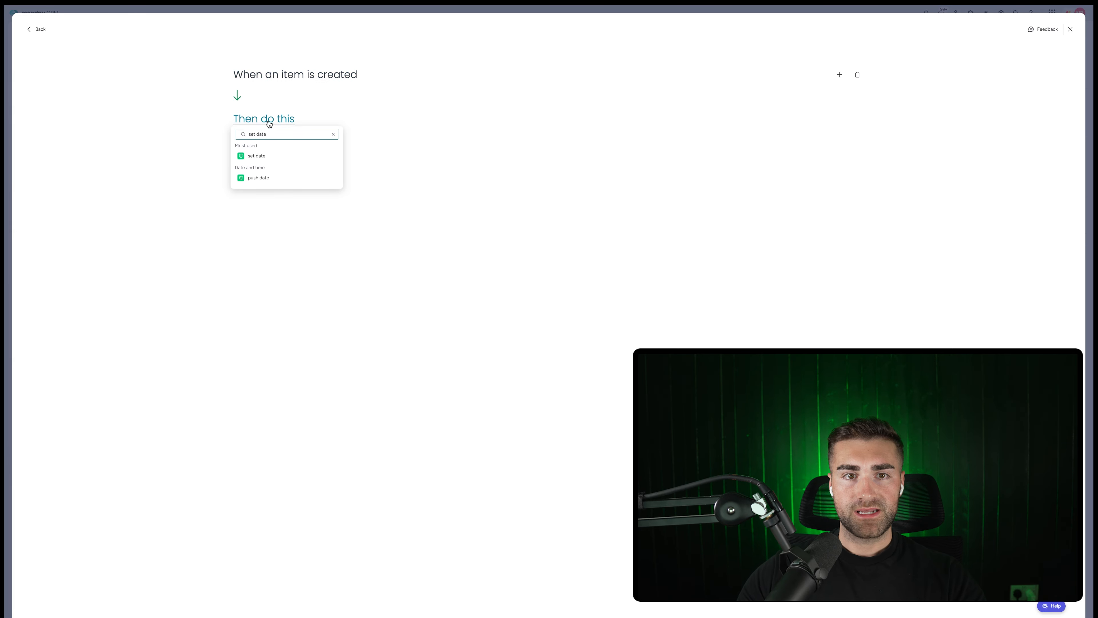
pyautogui.click(267, 155)
pyautogui.click(289, 118)
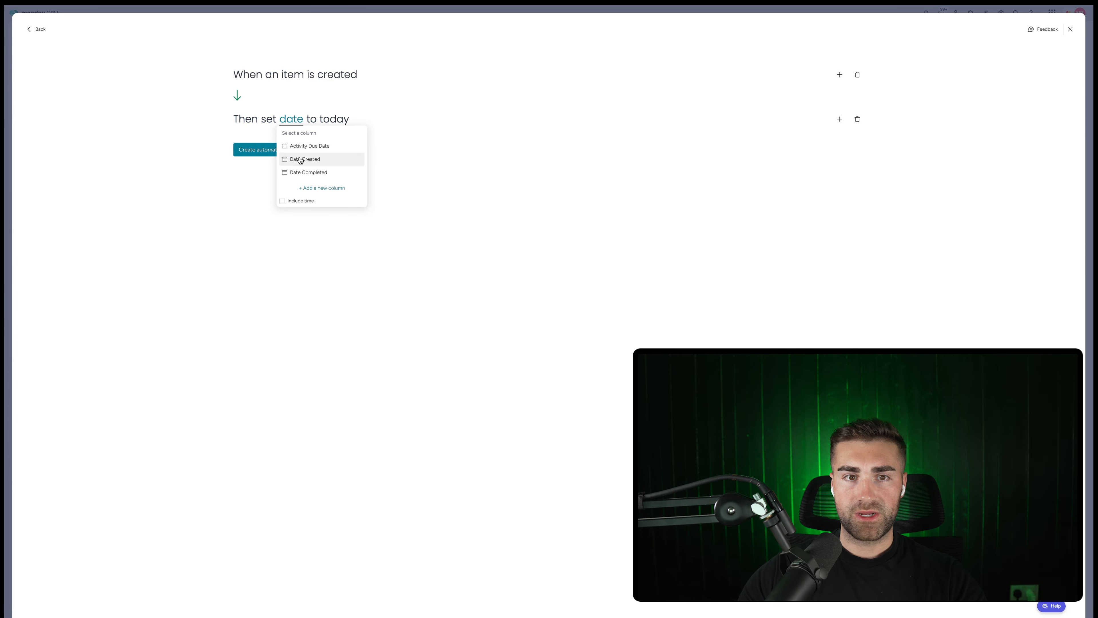
pyautogui.click(290, 157)
pyautogui.click(272, 155)
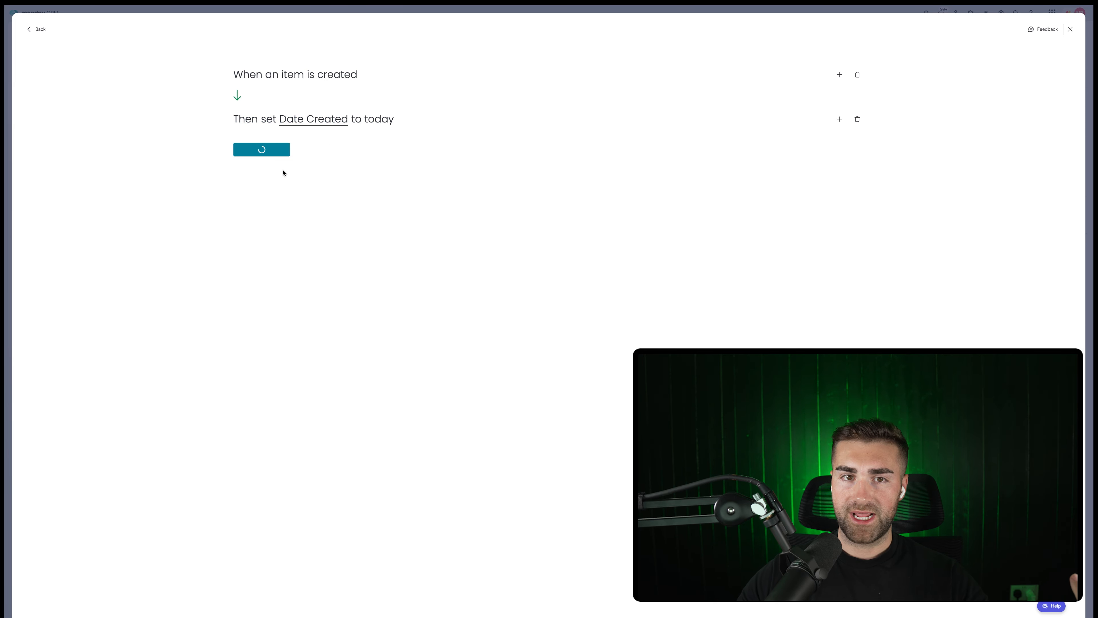
# Create an automation moving items to a group when Status changes to Open.
pyautogui.click(1027, 61)
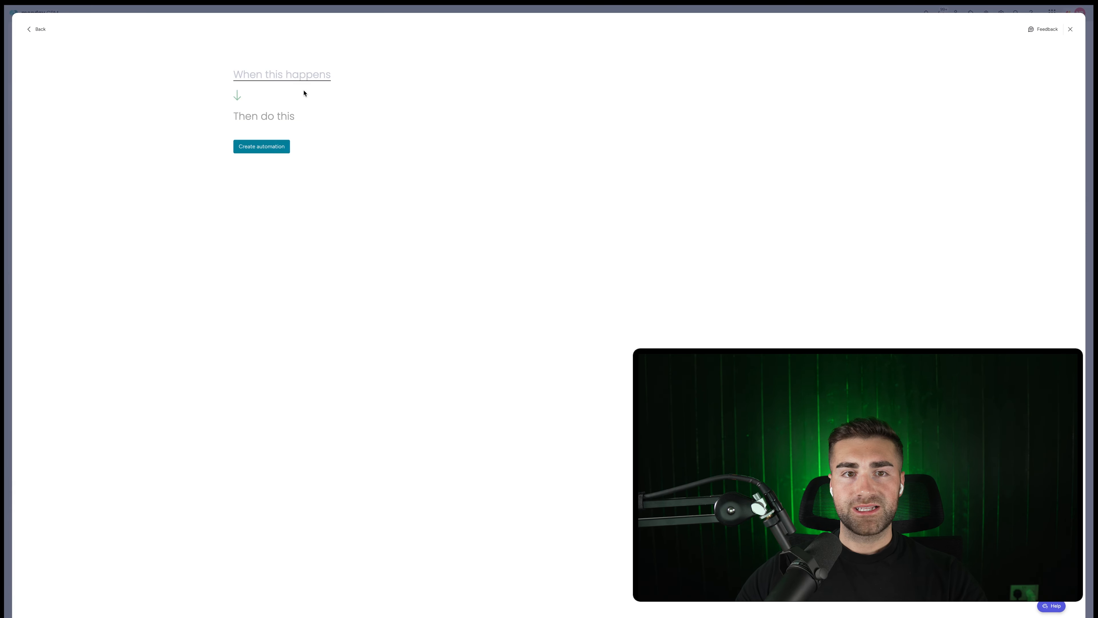
pyautogui.click(287, 82)
pyautogui.click(257, 111)
pyautogui.click(272, 77)
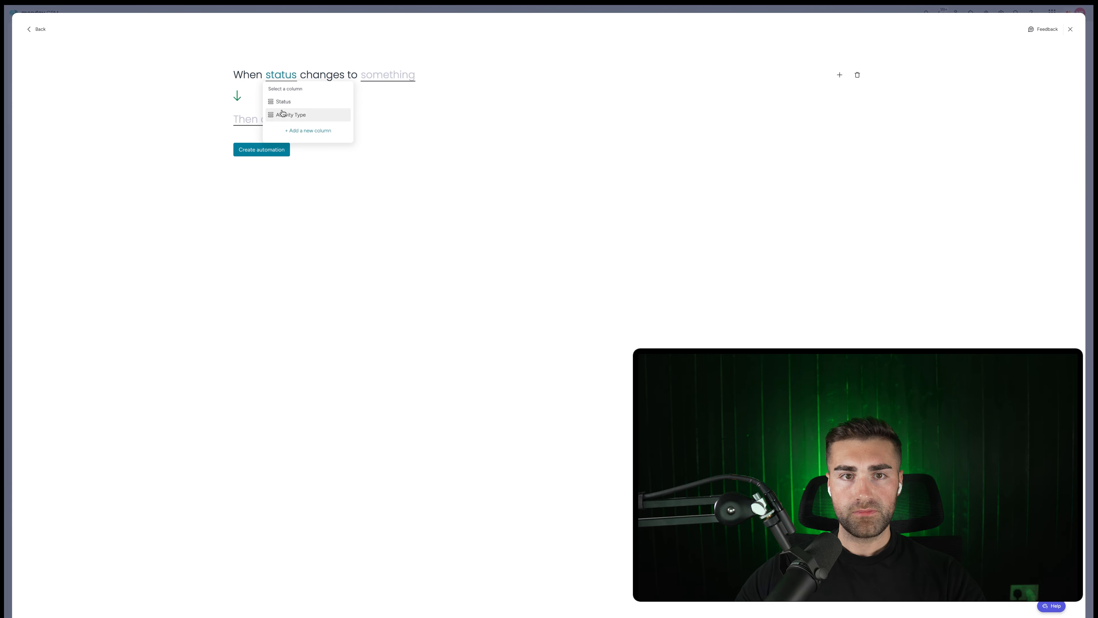
pyautogui.click(279, 114)
pyautogui.click(392, 74)
pyautogui.click(383, 113)
pyautogui.click(260, 123)
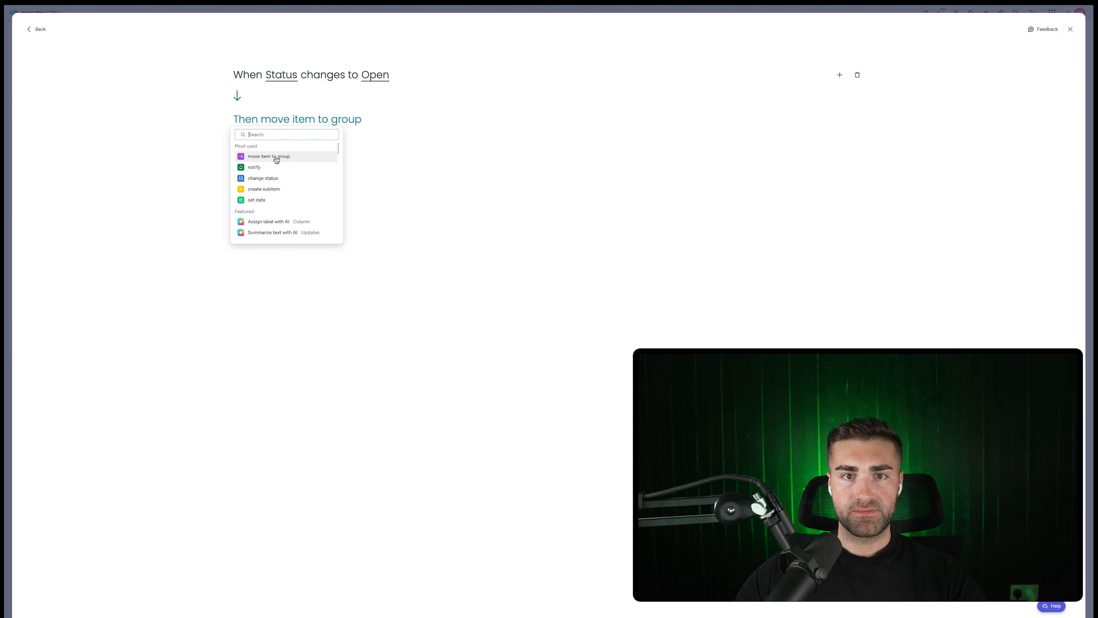
pyautogui.click(274, 156)
pyautogui.click(337, 130)
pyautogui.click(266, 162)
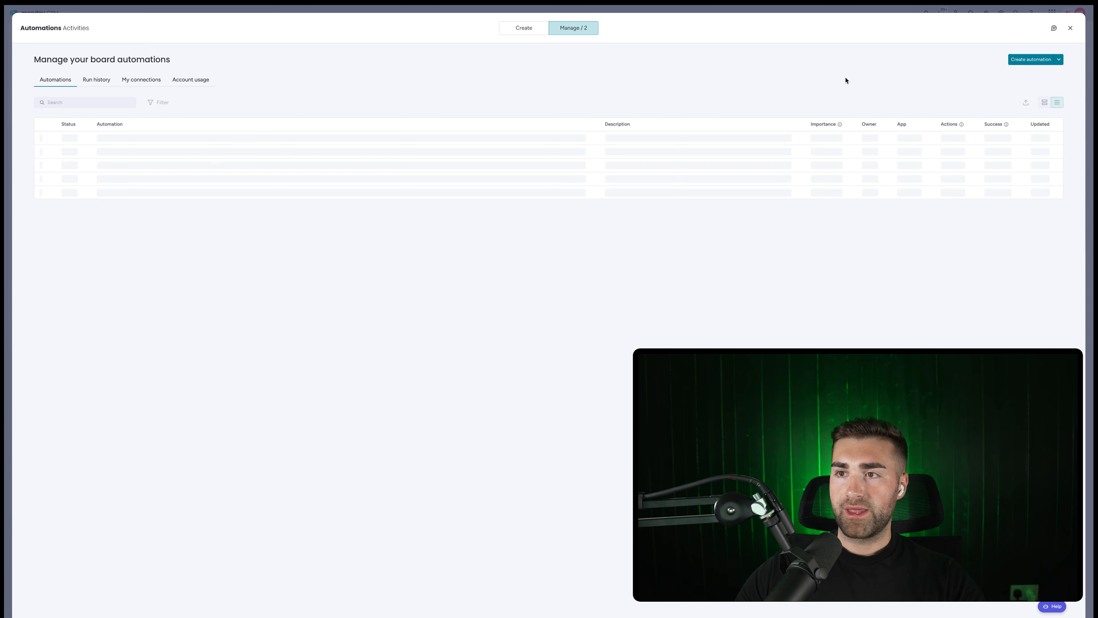
# Create an automation moving items to Completed Activities when Status becomes Completed.
pyautogui.click(1035, 60)
pyautogui.click(287, 83)
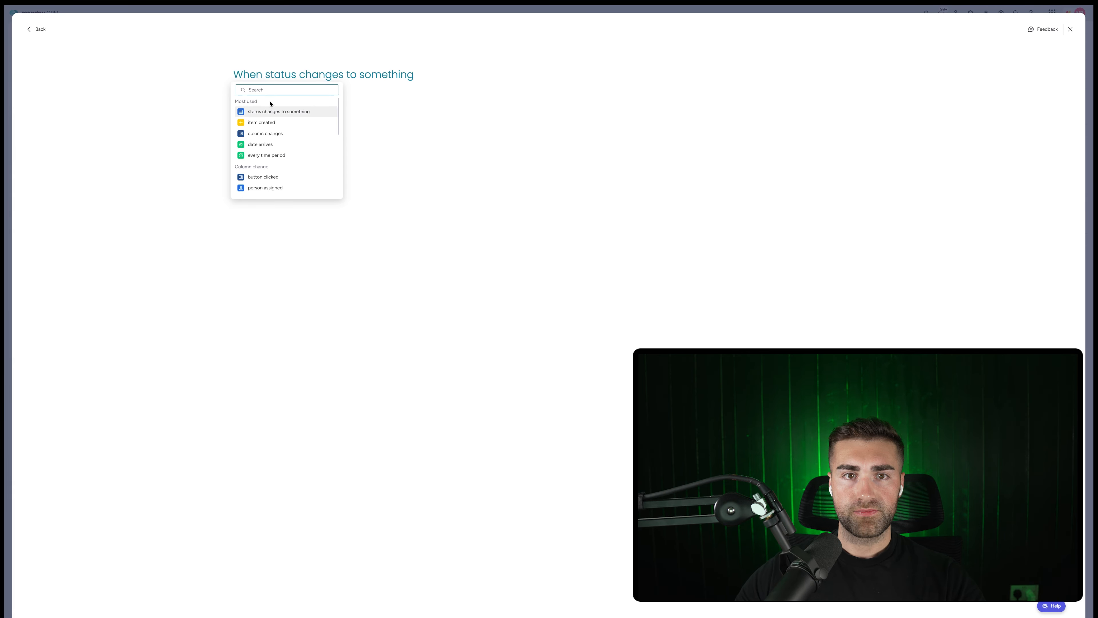
pyautogui.click(270, 108)
pyautogui.click(281, 107)
pyautogui.click(388, 76)
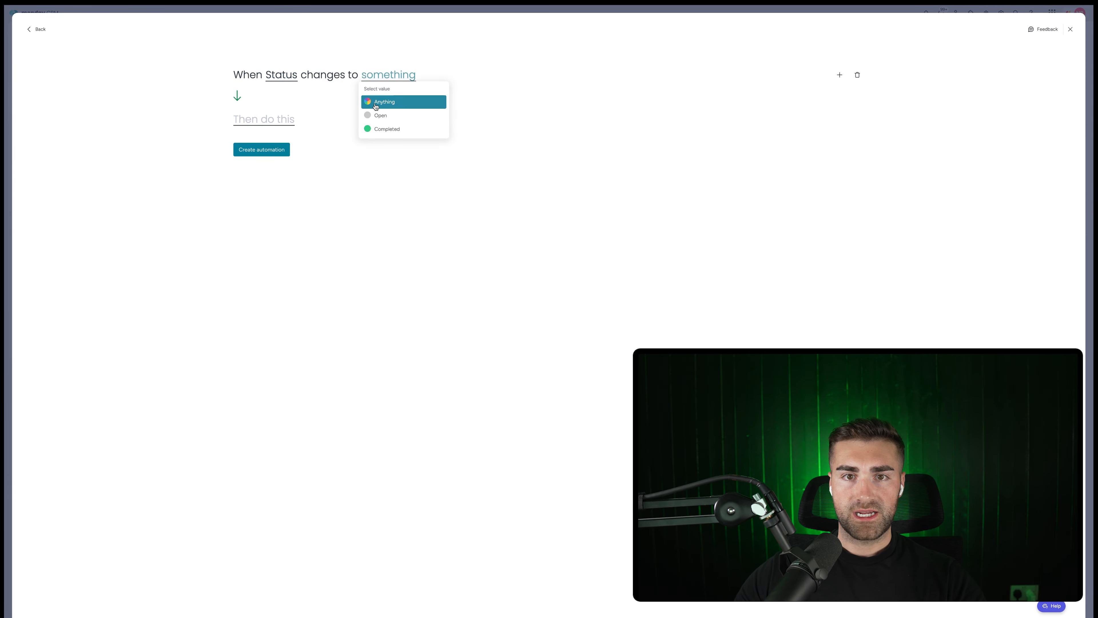
pyautogui.click(385, 129)
pyautogui.click(258, 121)
pyautogui.click(281, 166)
pyautogui.click(349, 124)
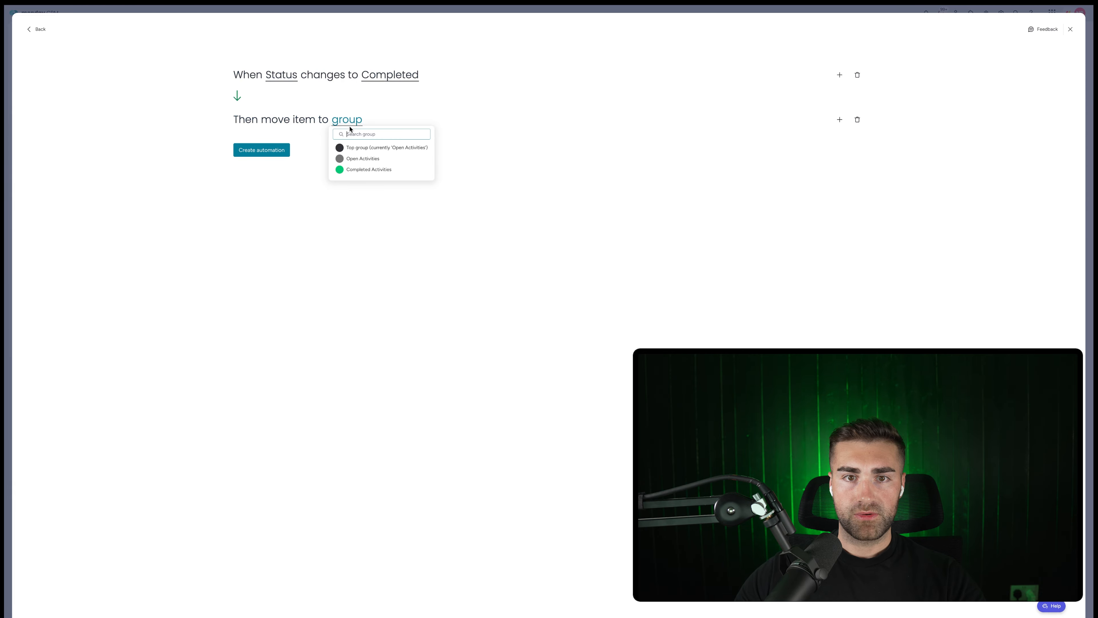
pyautogui.click(352, 170)
pyautogui.click(269, 154)
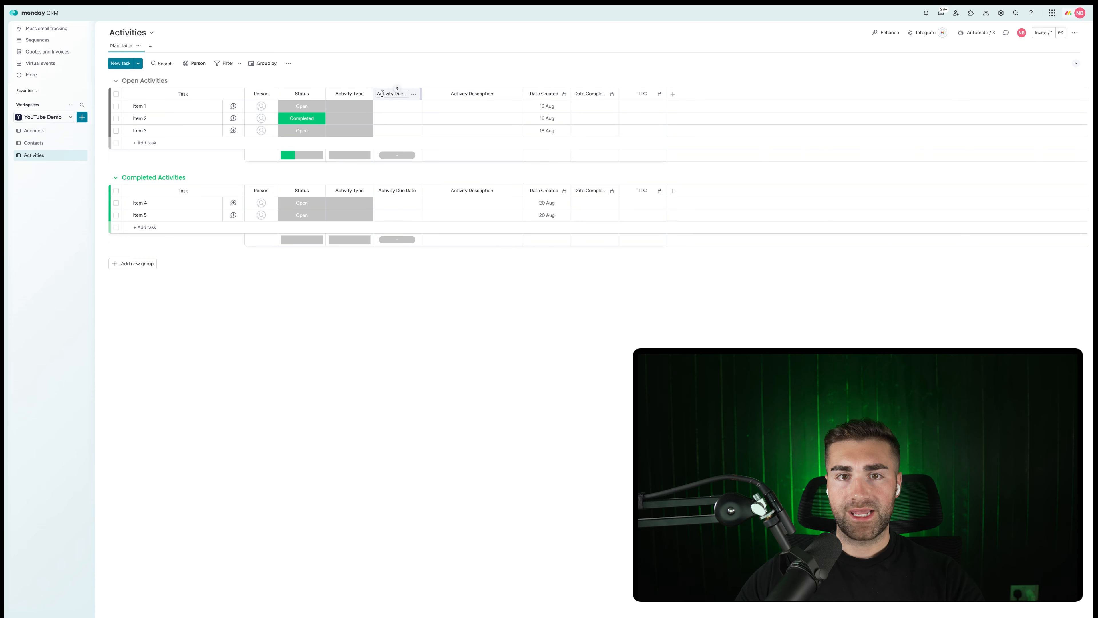
# Set Activity Due Date as a deadline column linked to the Status and Person columns.
pyautogui.click(414, 95)
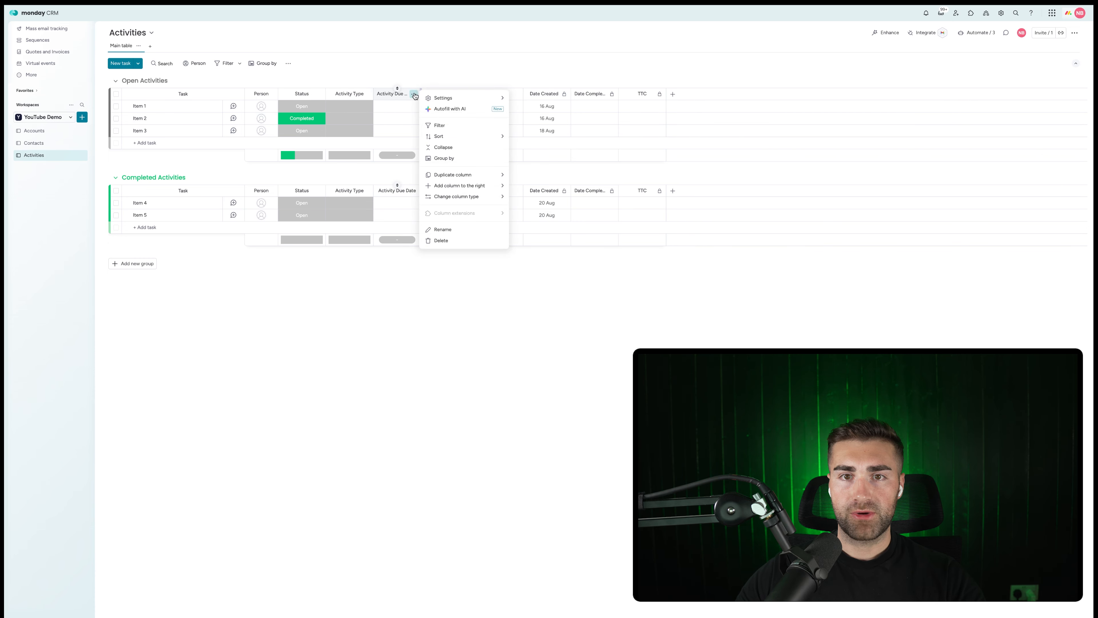
pyautogui.moveTo(468, 100)
pyautogui.click(523, 128)
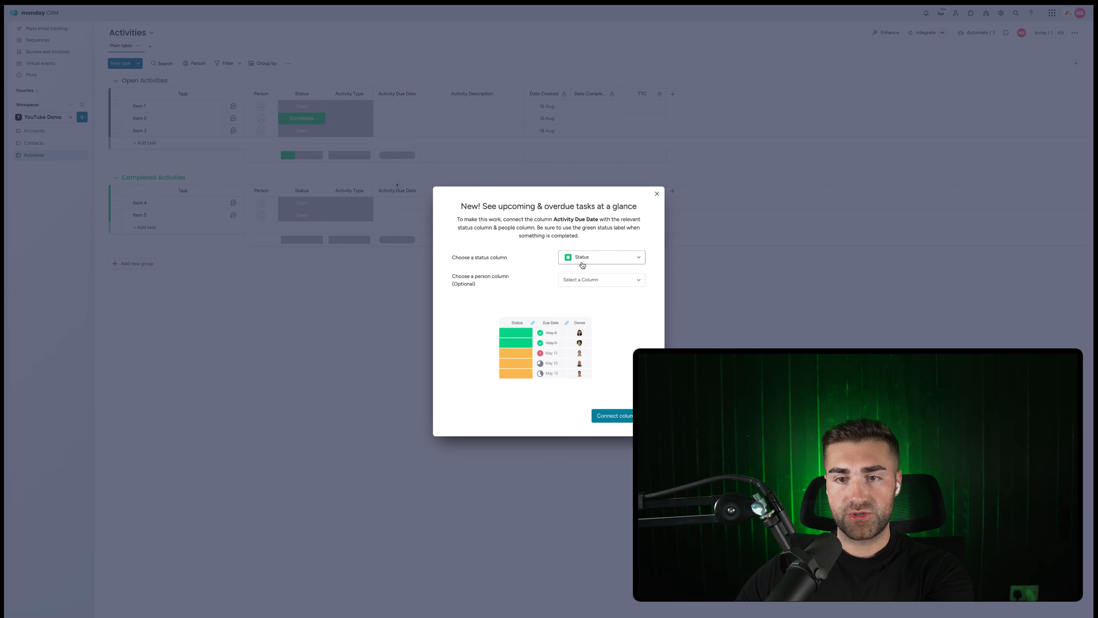
pyautogui.click(586, 279)
pyautogui.click(585, 301)
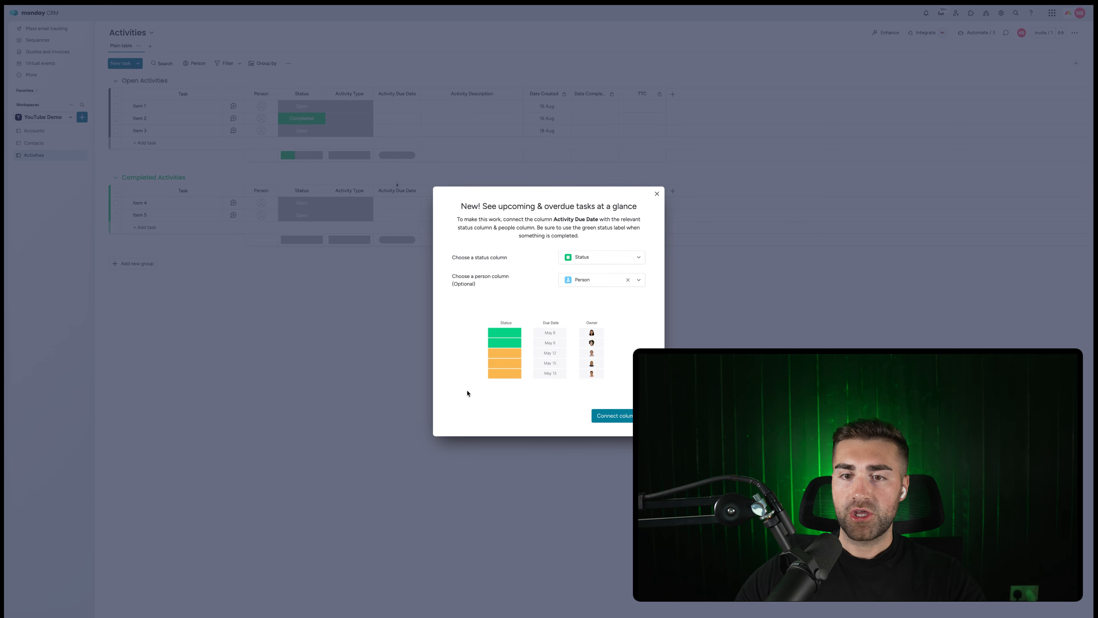
pyautogui.click(613, 420)
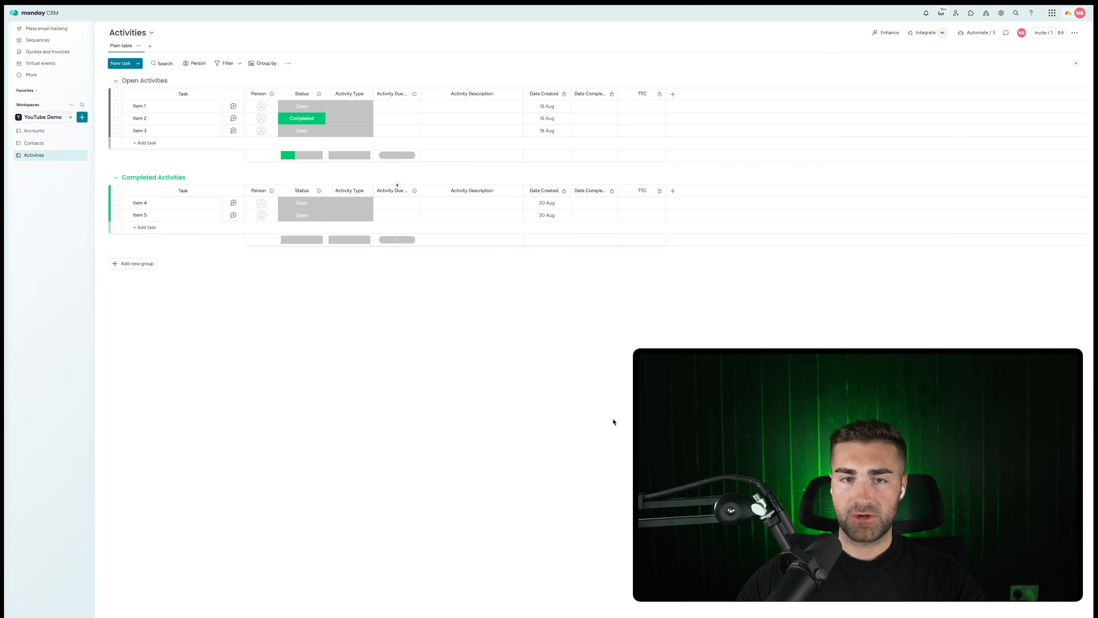
# Set Item 1's Activity Due Date to 6 Aug.
pyautogui.click(395, 106)
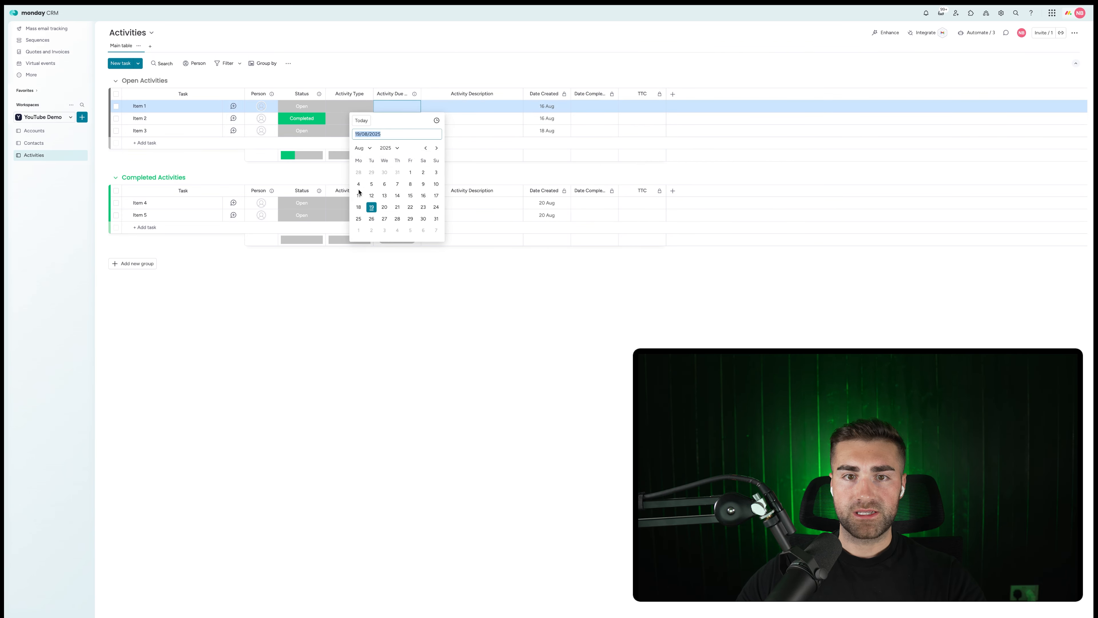
pyautogui.click(385, 184)
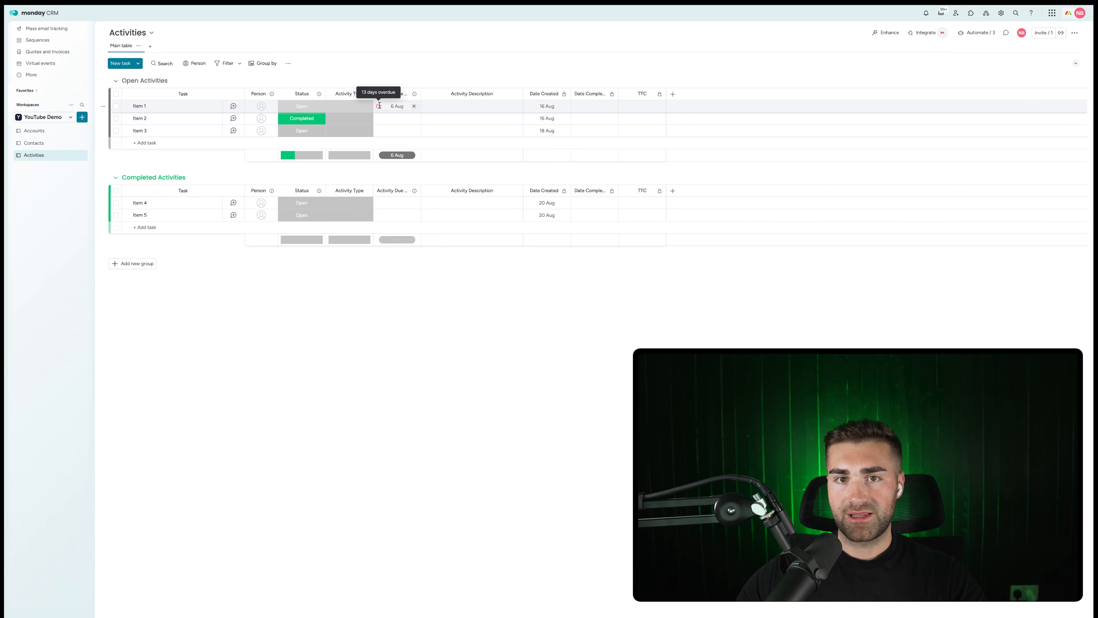
pyautogui.click(414, 94)
pyautogui.moveTo(481, 105)
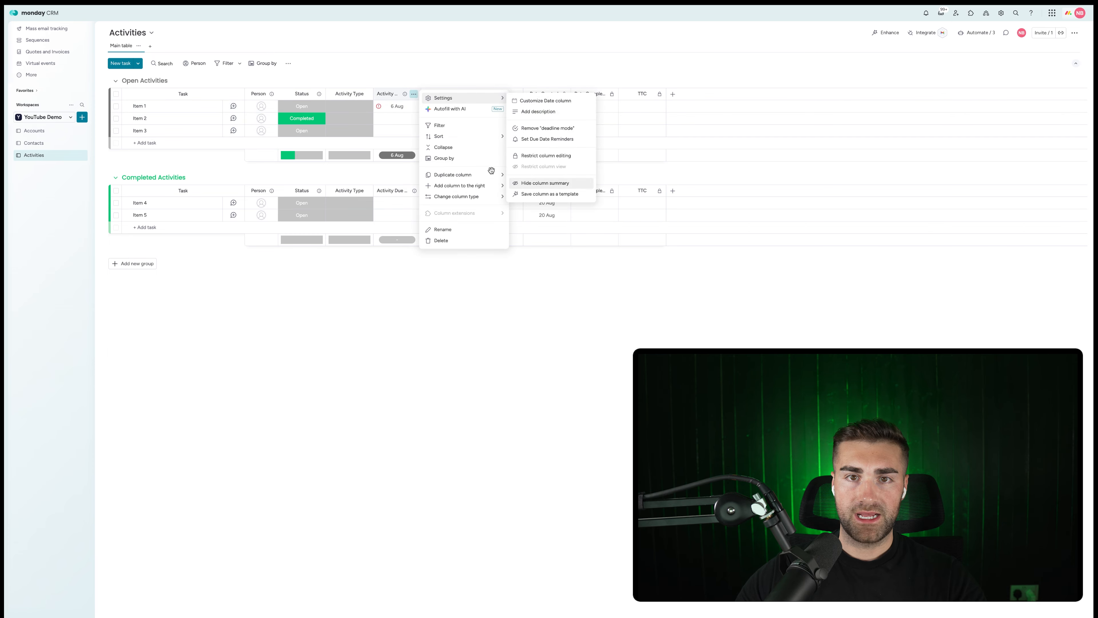
pyautogui.press('Escape')
# Hide the column summaries for Activity Type and Status.
pyautogui.click(366, 93)
pyautogui.moveTo(387, 99)
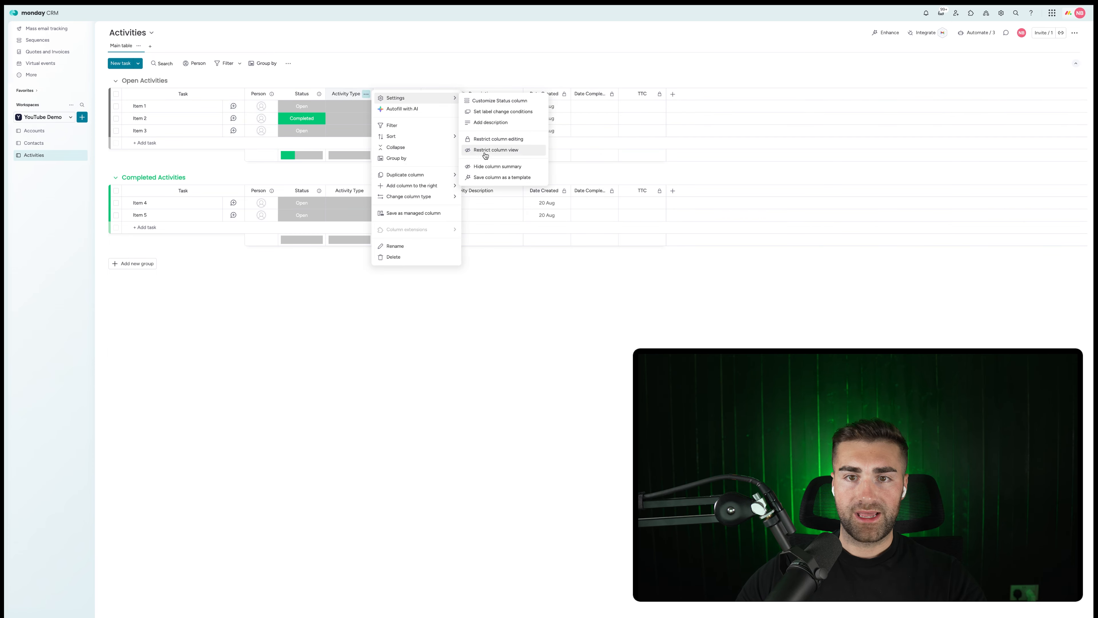
pyautogui.click(480, 167)
pyautogui.click(319, 94)
pyautogui.moveTo(341, 99)
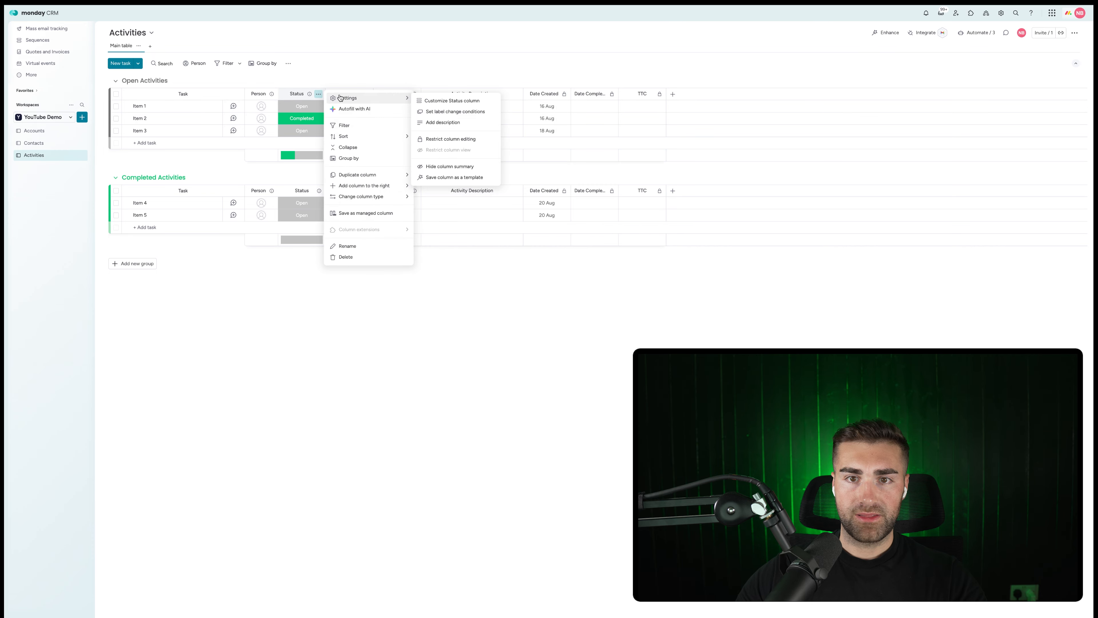
pyautogui.click(441, 165)
# Mark Item 1 as Completed, then switch to the Accounts board.
pyautogui.click(302, 106)
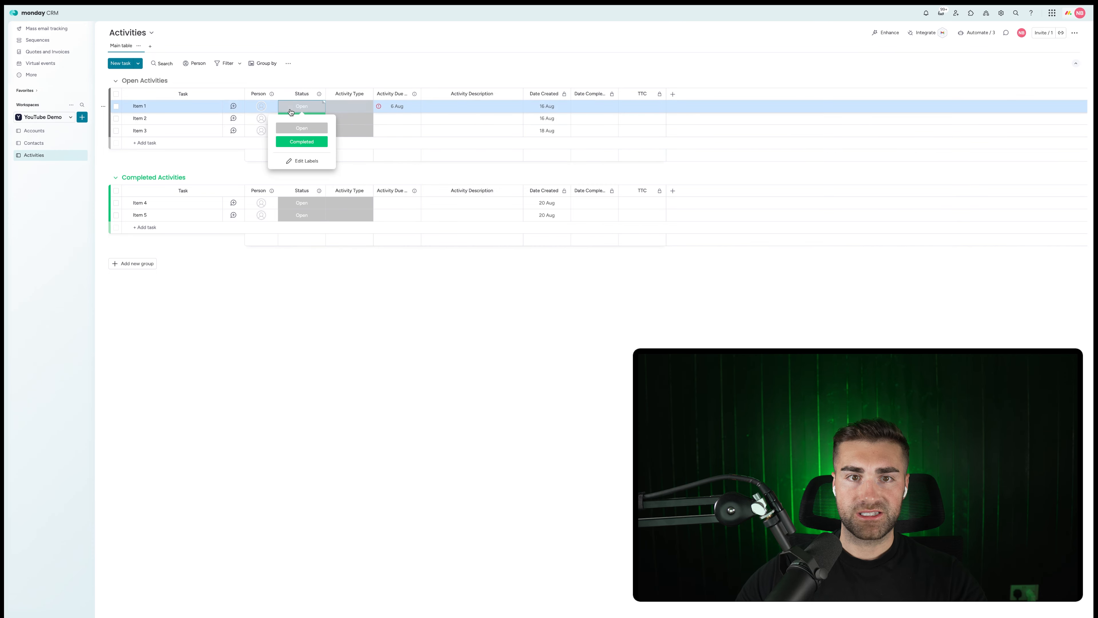
pyautogui.click(302, 142)
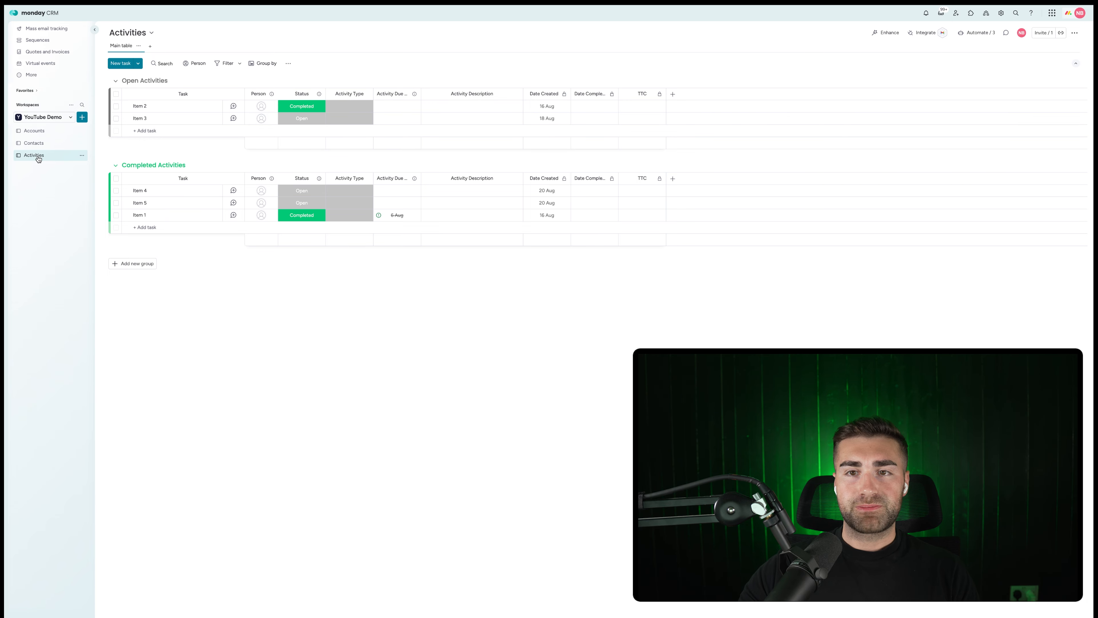
pyautogui.click(38, 131)
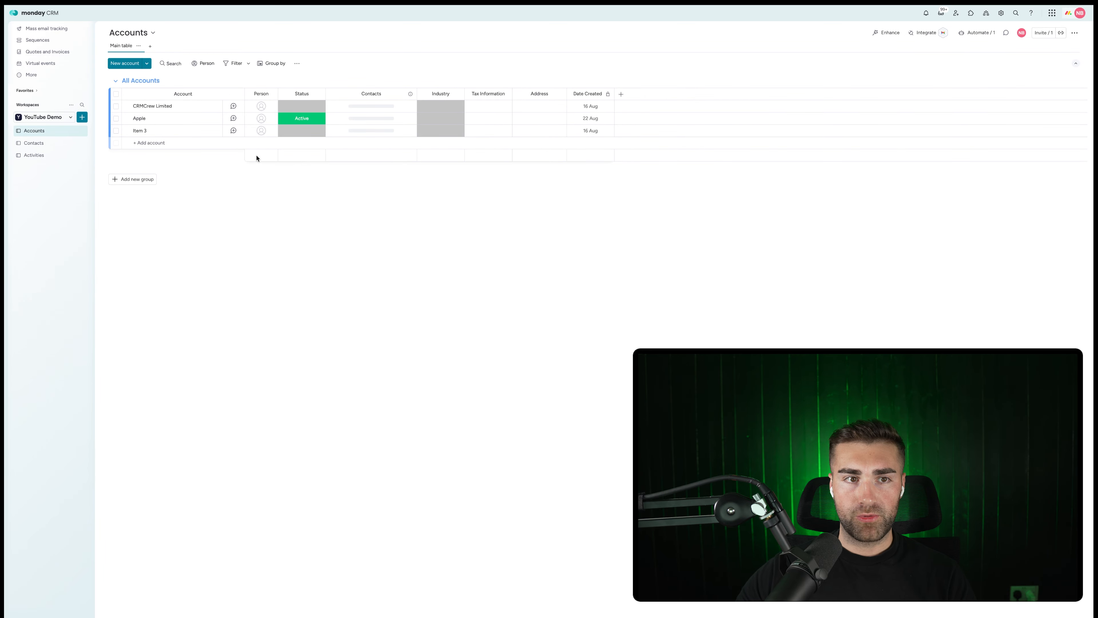
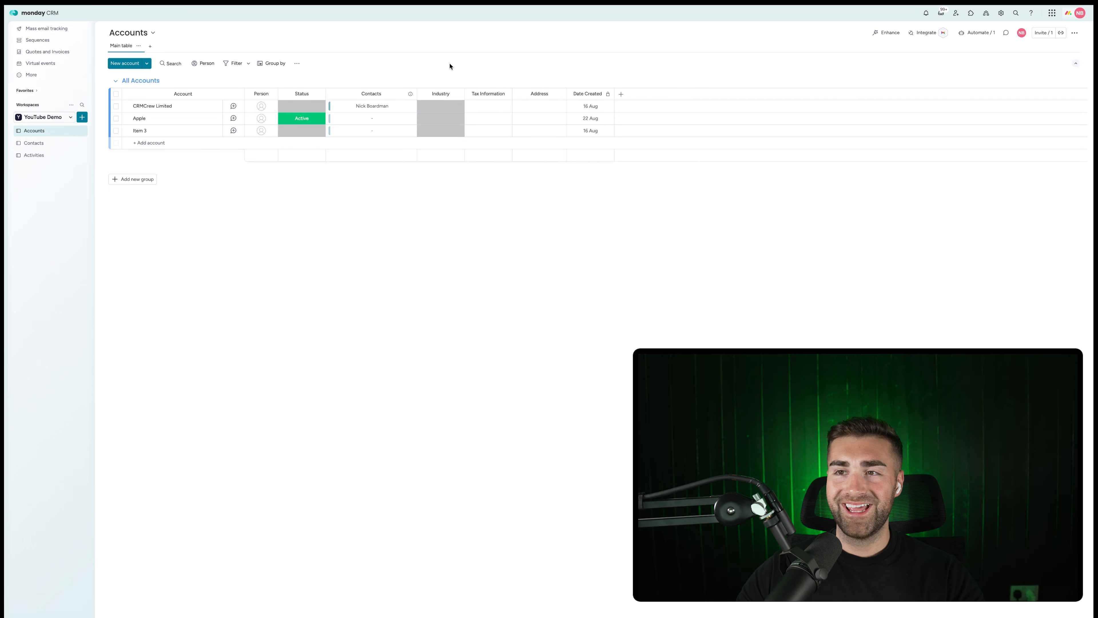
# Look up the Emails & Activities automation templates with an 'emails' search, then go to the Activities board.
pyautogui.click(975, 34)
pyautogui.click(528, 31)
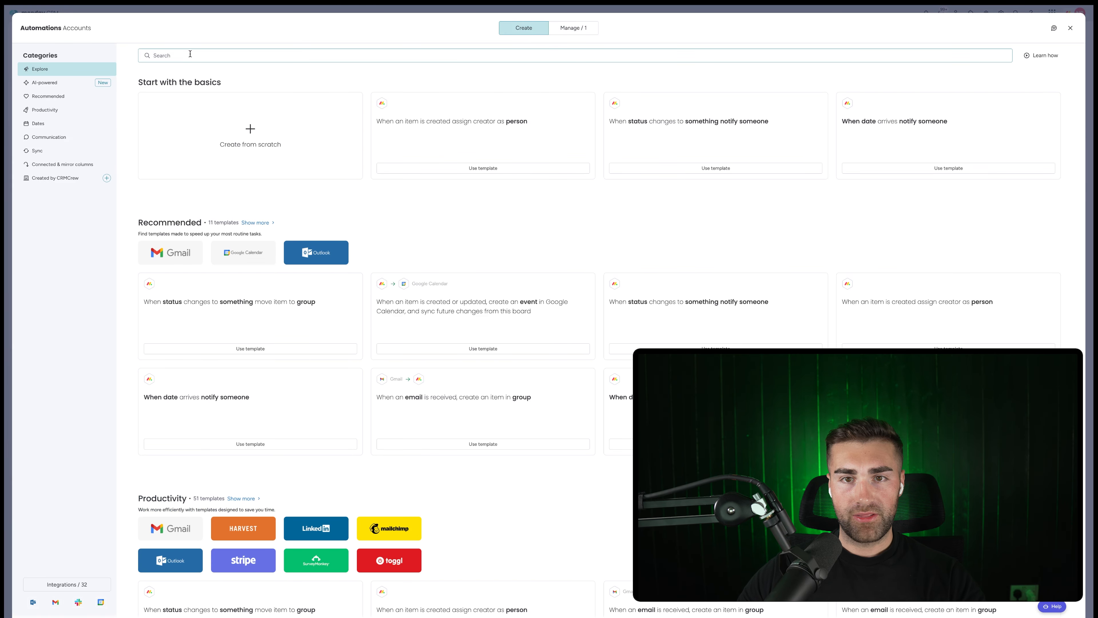
pyautogui.click(189, 56)
pyautogui.write('emails')
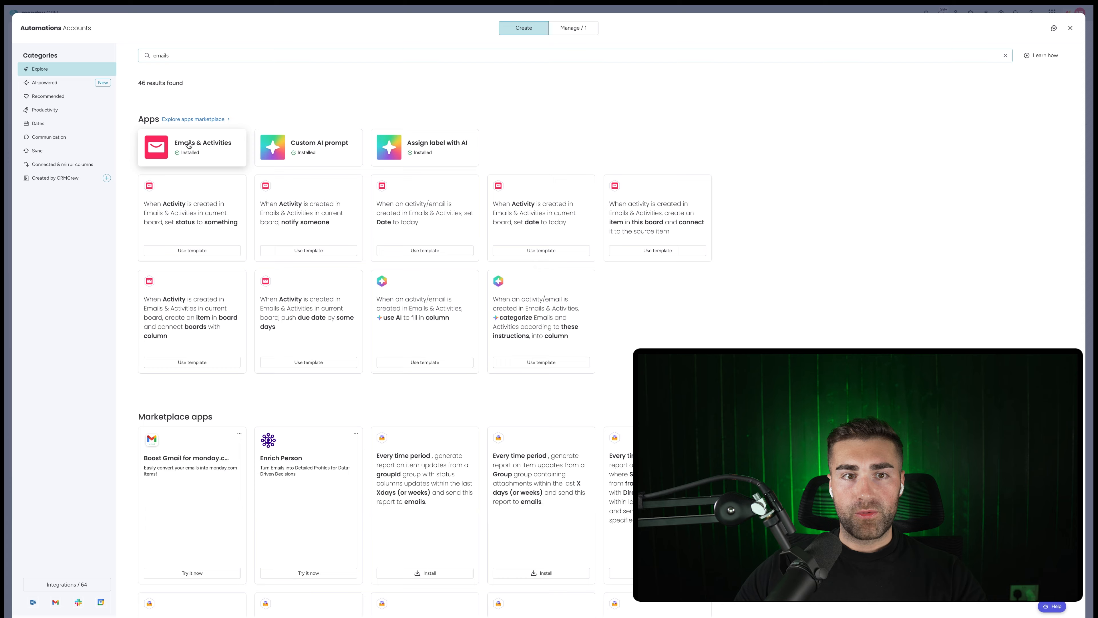
pyautogui.click(212, 159)
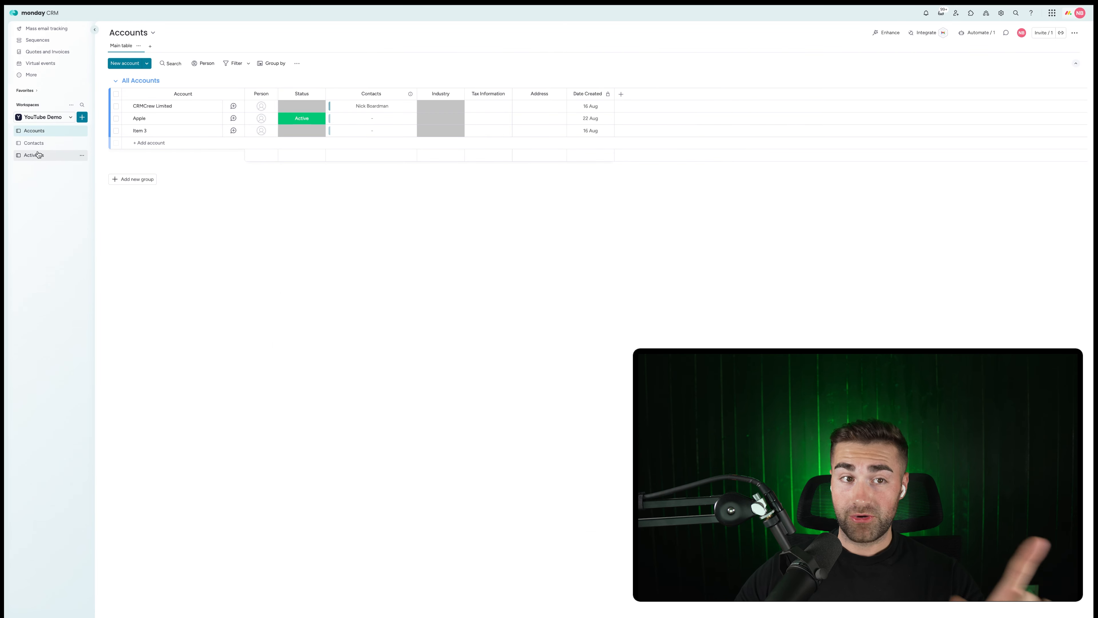
pyautogui.click(37, 155)
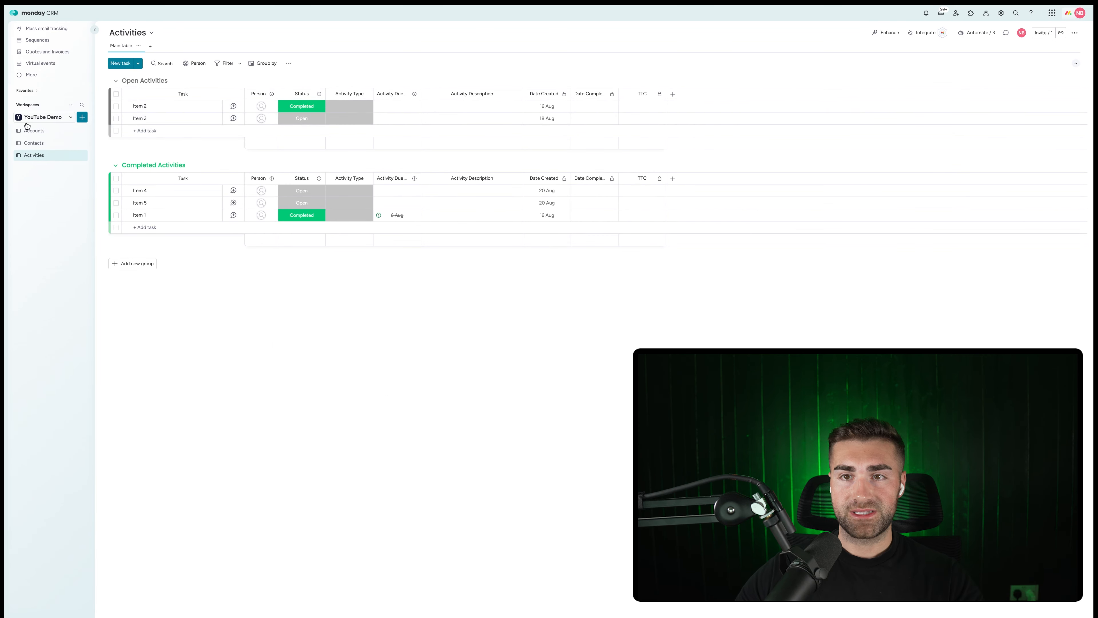
# Add a Connect boards column linked to the Accounts board and name it Related To.
pyautogui.click(673, 94)
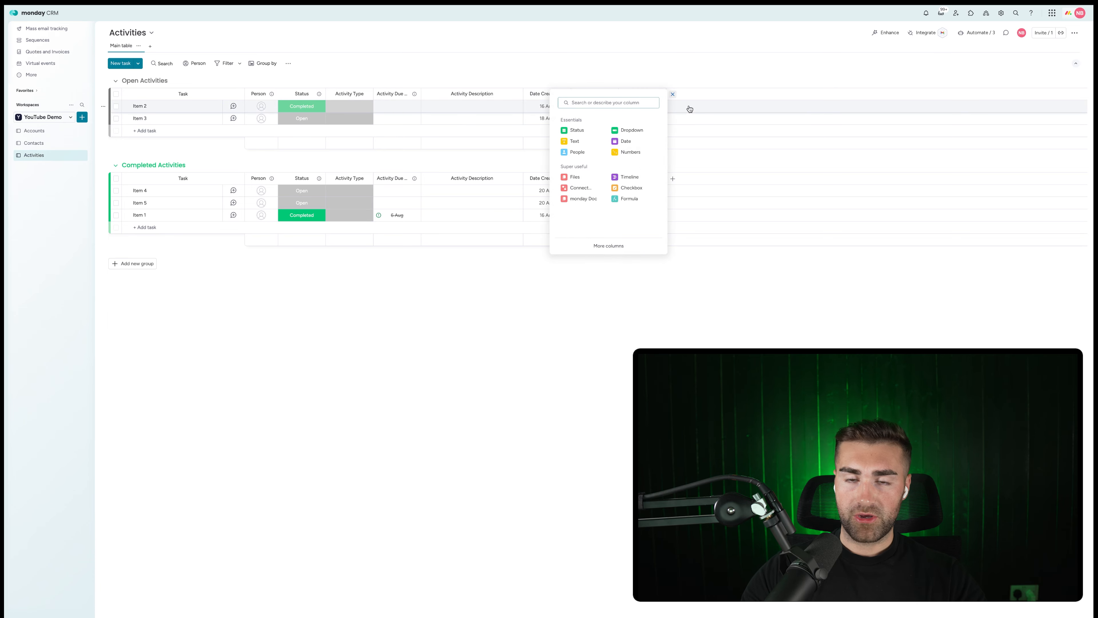
pyautogui.write('connect')
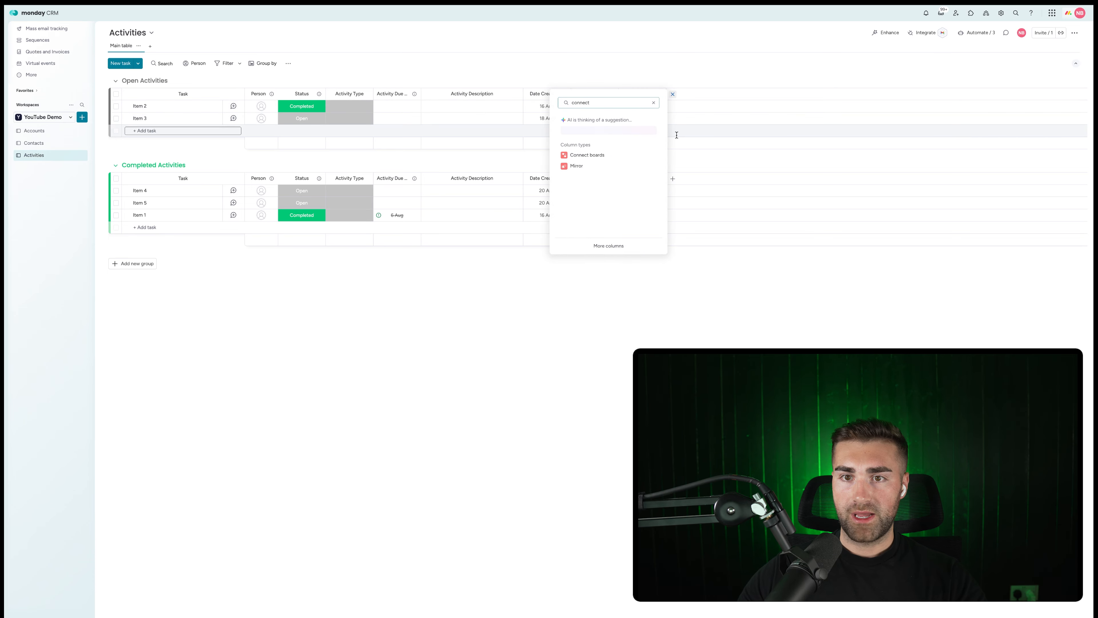
pyautogui.click(598, 155)
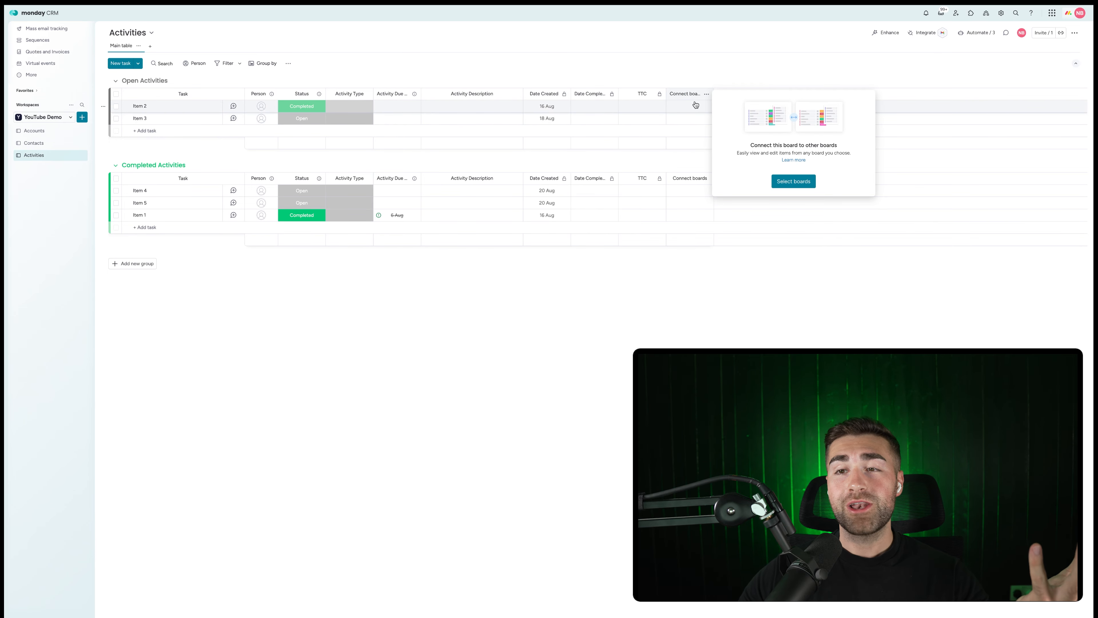
pyautogui.click(794, 182)
pyautogui.click(750, 160)
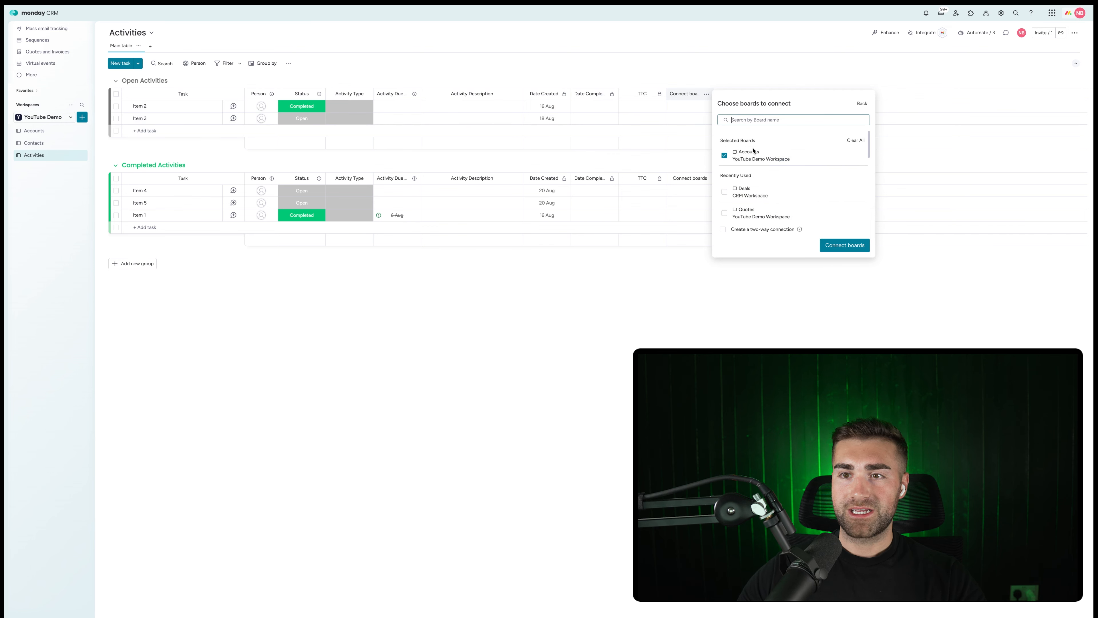
pyautogui.click(849, 248)
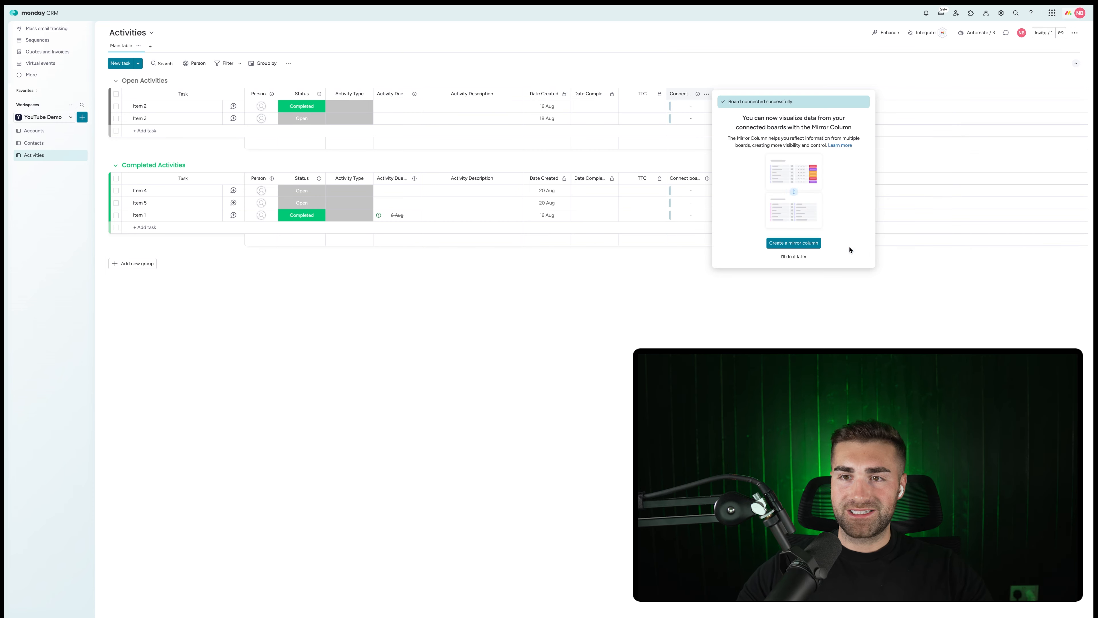
pyautogui.click(713, 35)
pyautogui.click(689, 93)
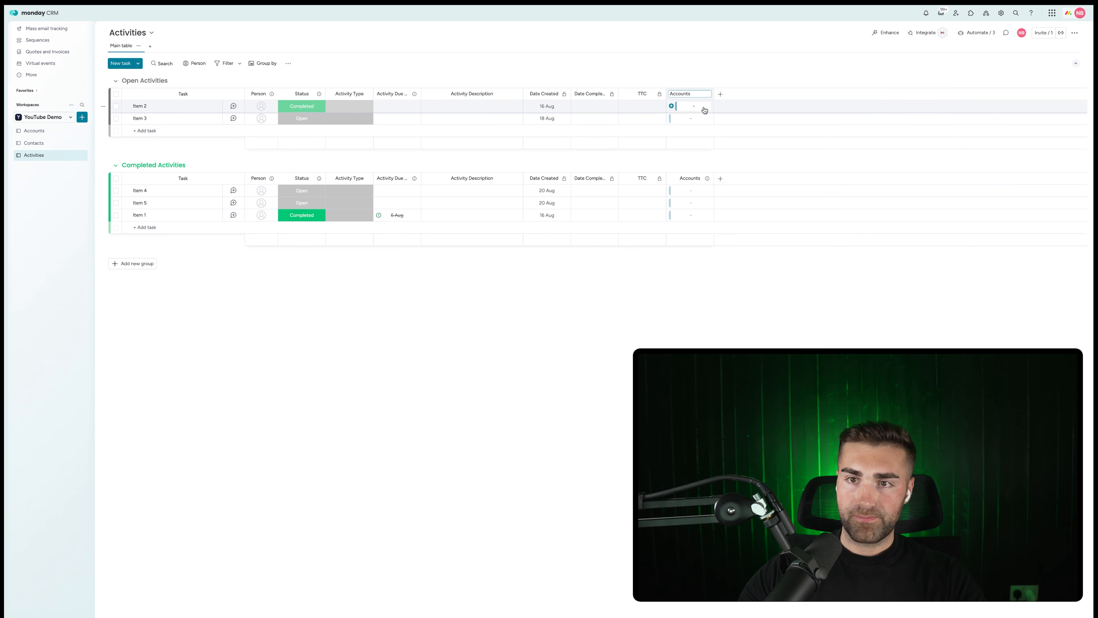
pyautogui.press('BackSpace')
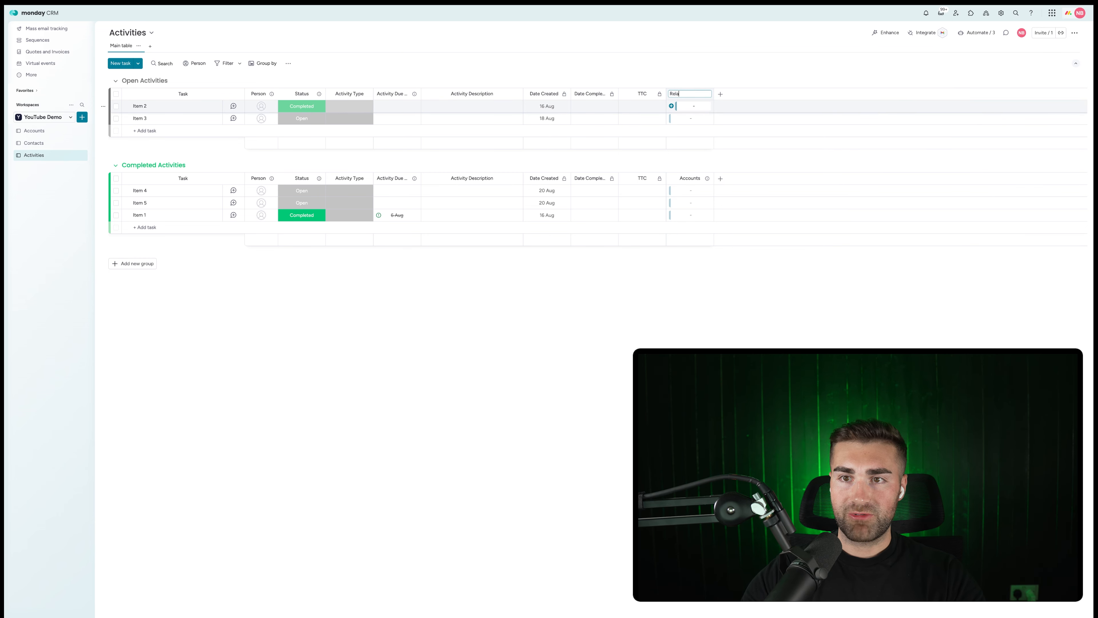
pyautogui.write('Related To')
pyautogui.press('Return')
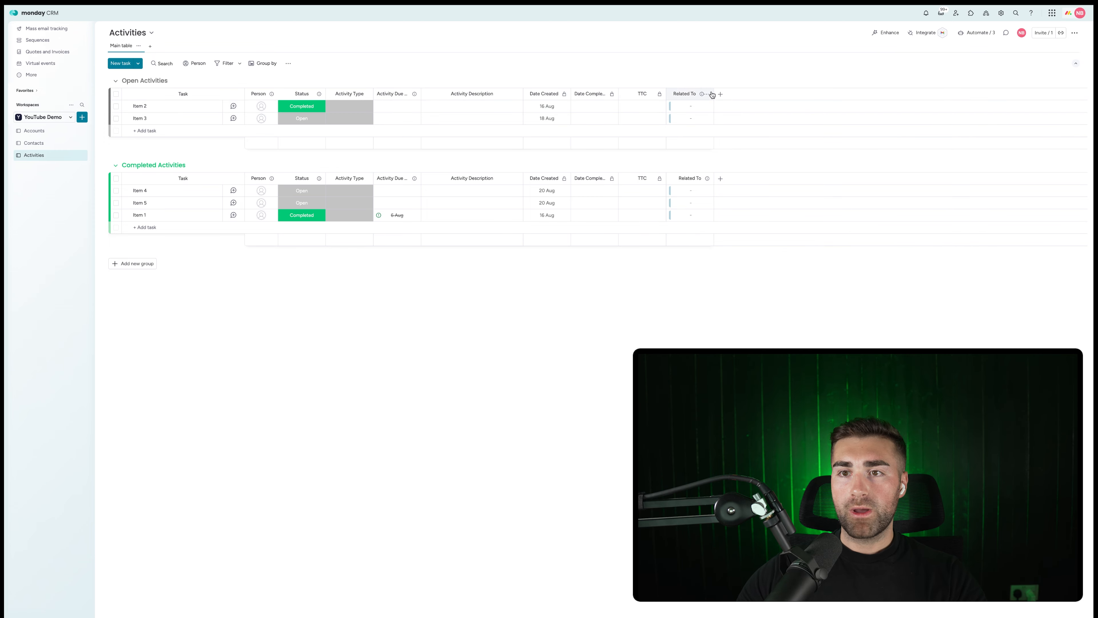
# Connect the Related To column to the Contacts board as well.
pyautogui.click(707, 93)
pyautogui.moveTo(761, 98)
pyautogui.click(808, 101)
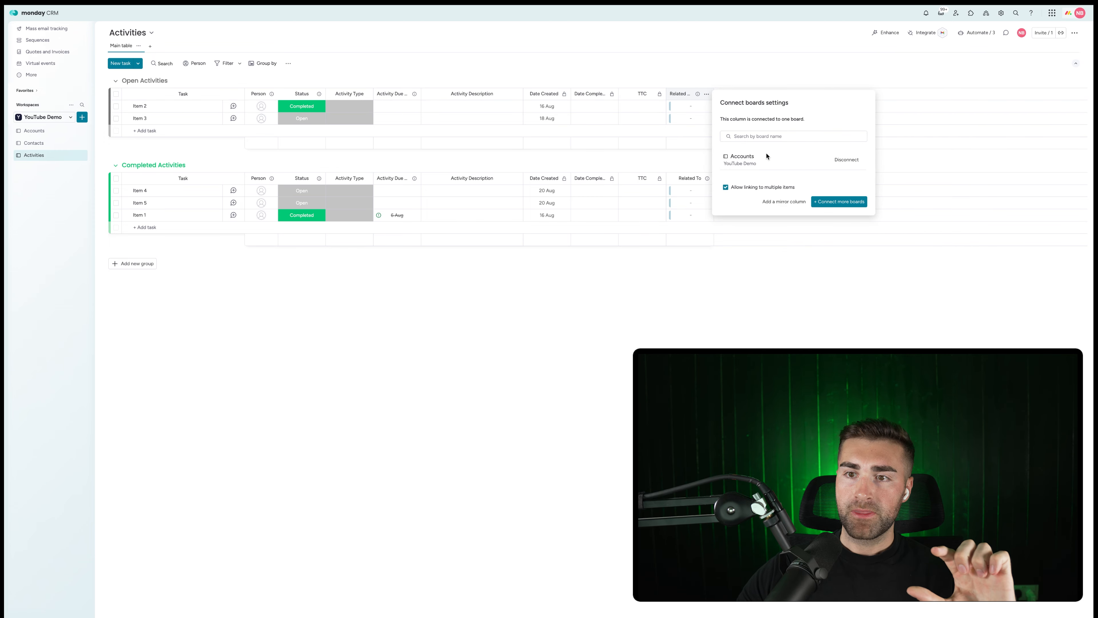
pyautogui.click(822, 205)
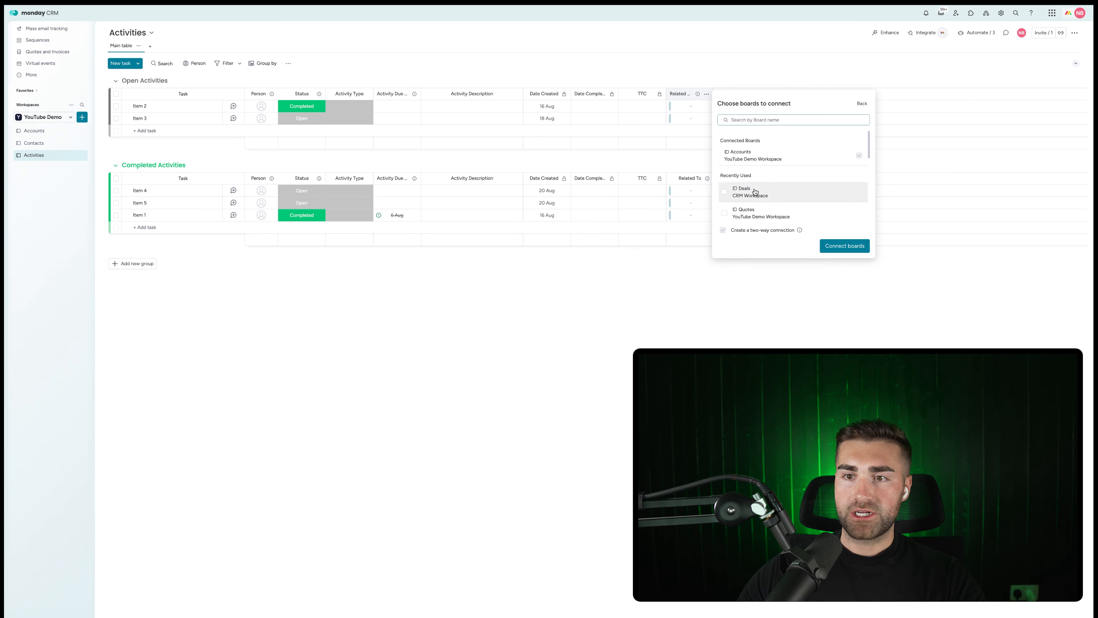
pyautogui.click(757, 205)
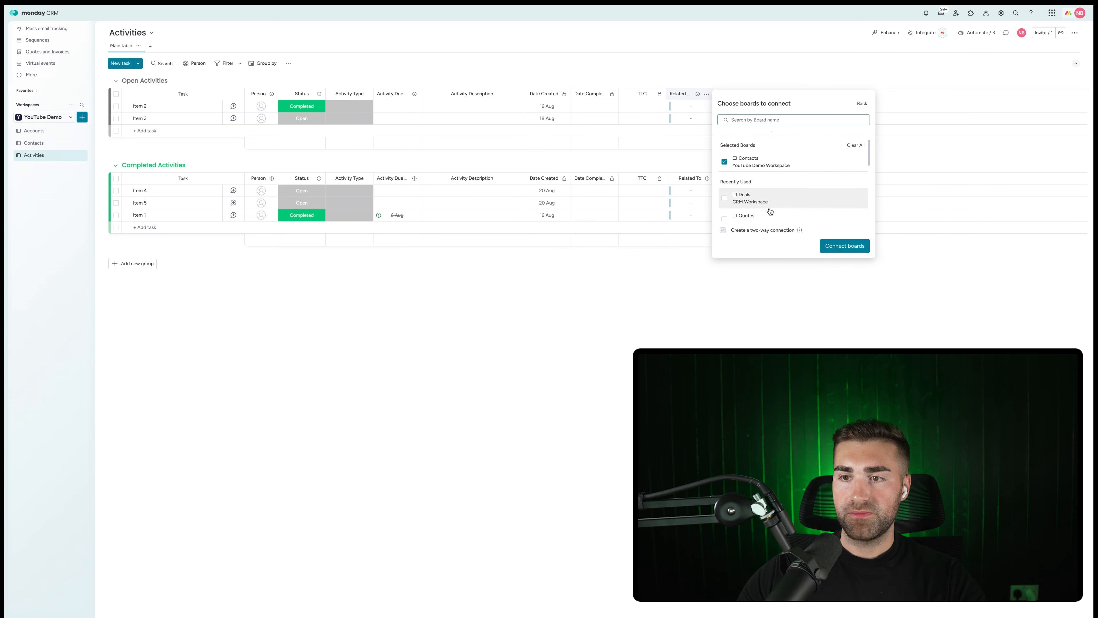
pyautogui.click(843, 246)
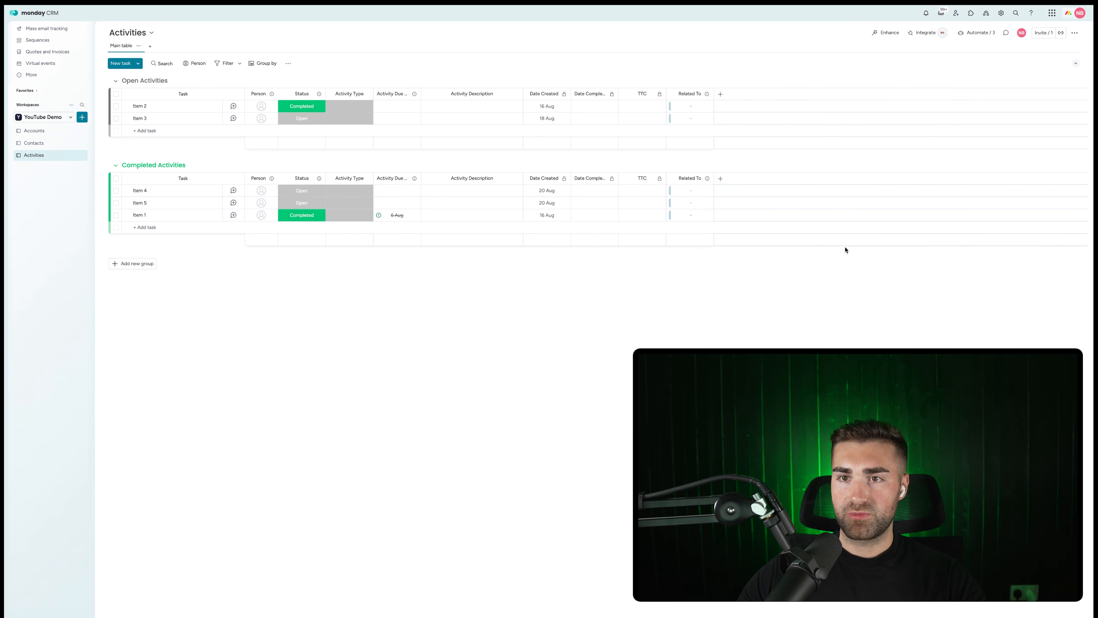
# Move Related To after Activity Description and widen it, then go to the Accounts board.
pyautogui.moveTo(676, 94); pyautogui.dragTo(545, 93)
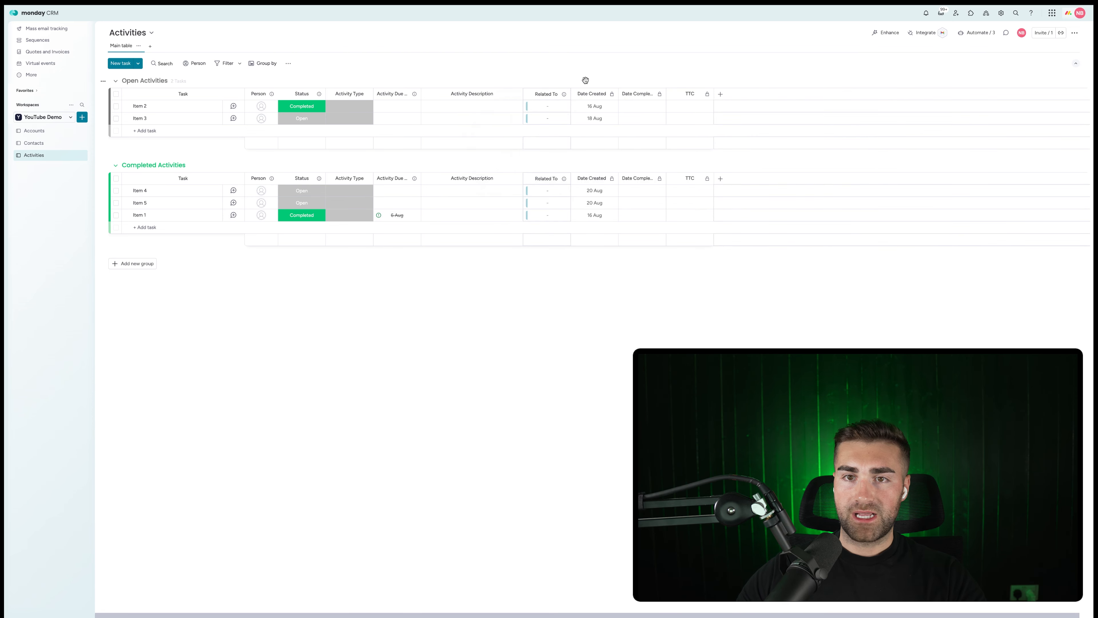
pyautogui.click(549, 106)
pyautogui.click(540, 145)
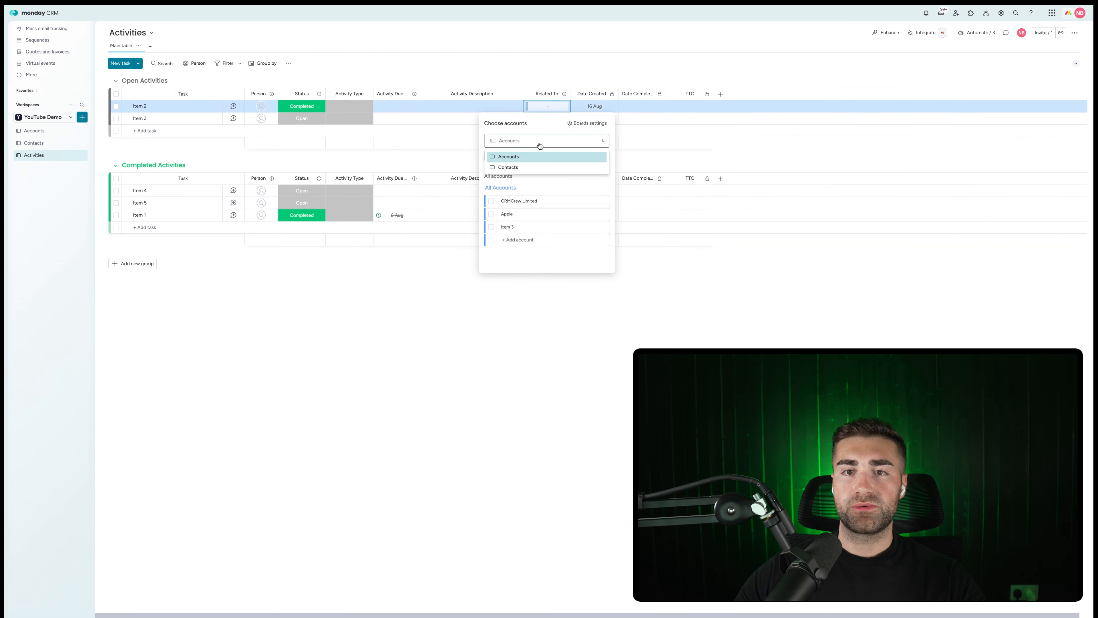
pyautogui.click(508, 156)
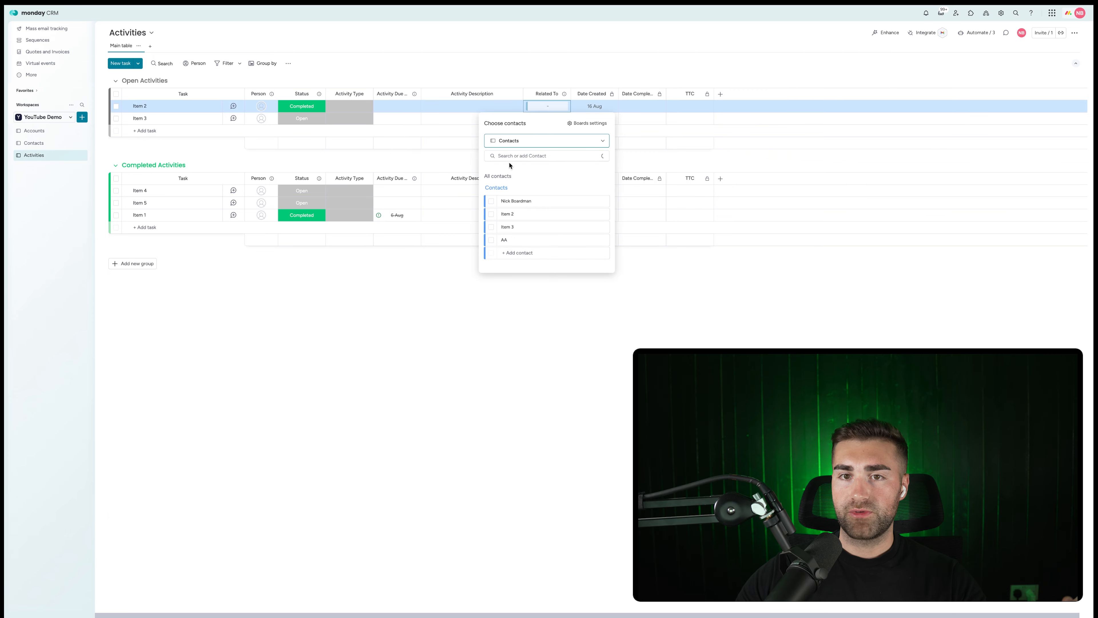
pyautogui.click(511, 143)
pyautogui.click(525, 157)
pyautogui.click(561, 50)
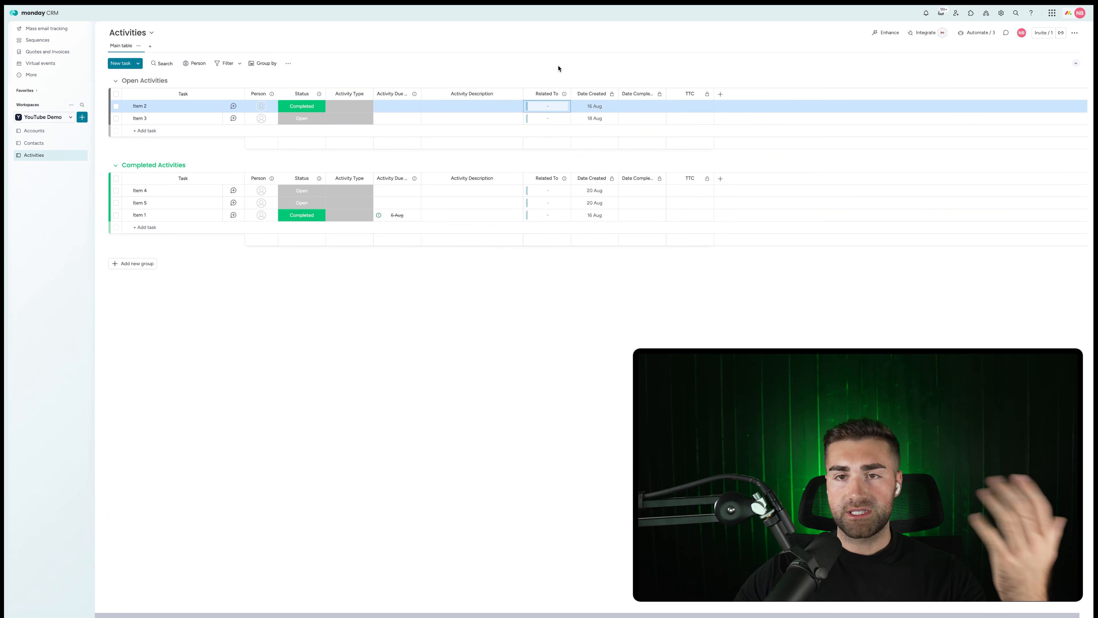
pyautogui.moveTo(571, 92); pyautogui.dragTo(597, 92)
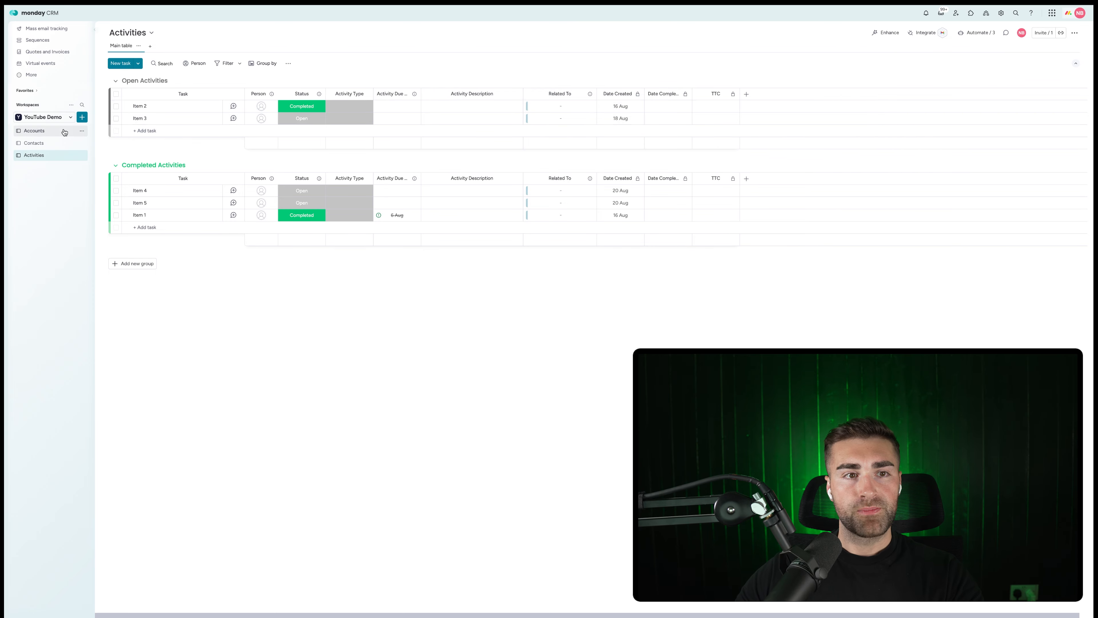
pyautogui.click(40, 132)
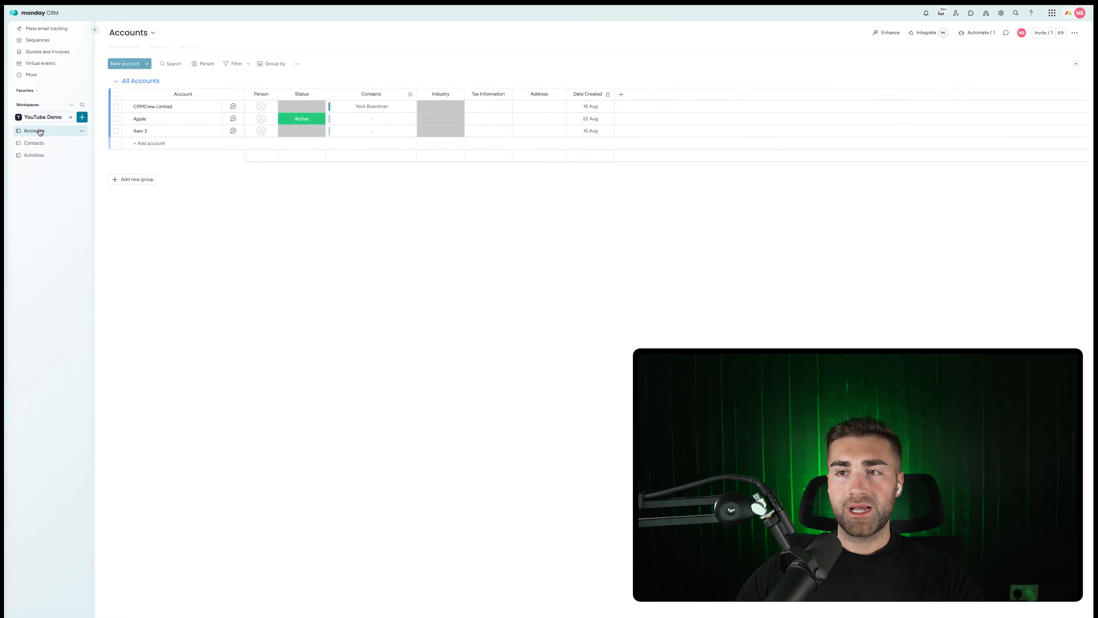
# Find the Emails & Activities 'create an item in board and connect boards' template for Accounts.
pyautogui.click(976, 32)
pyautogui.write('emai')
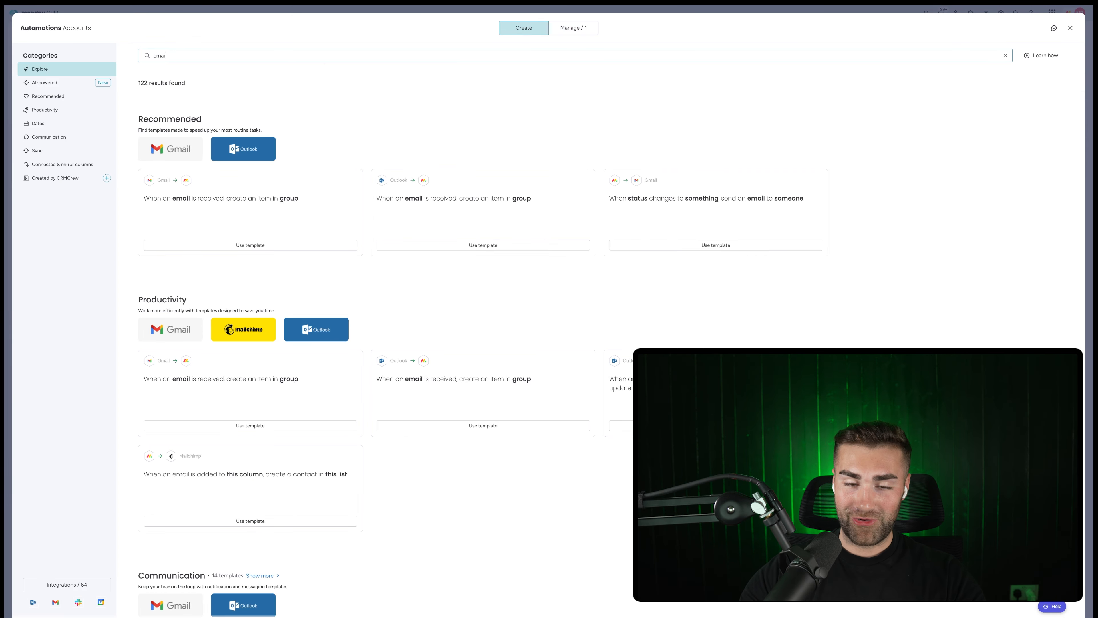
pyautogui.write('ls')
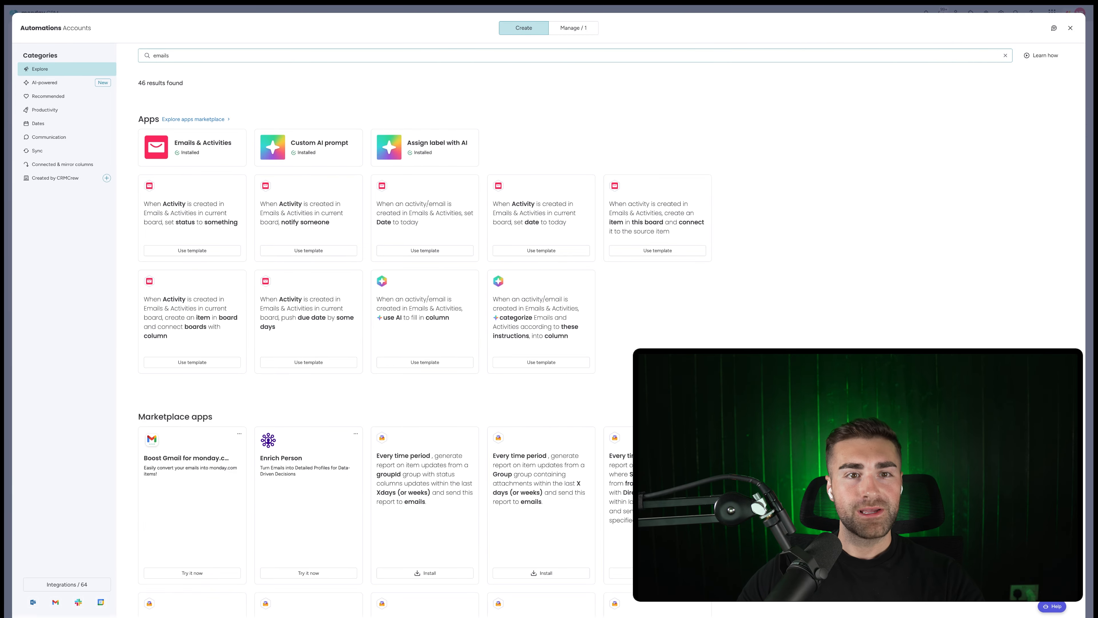
pyautogui.click(201, 145)
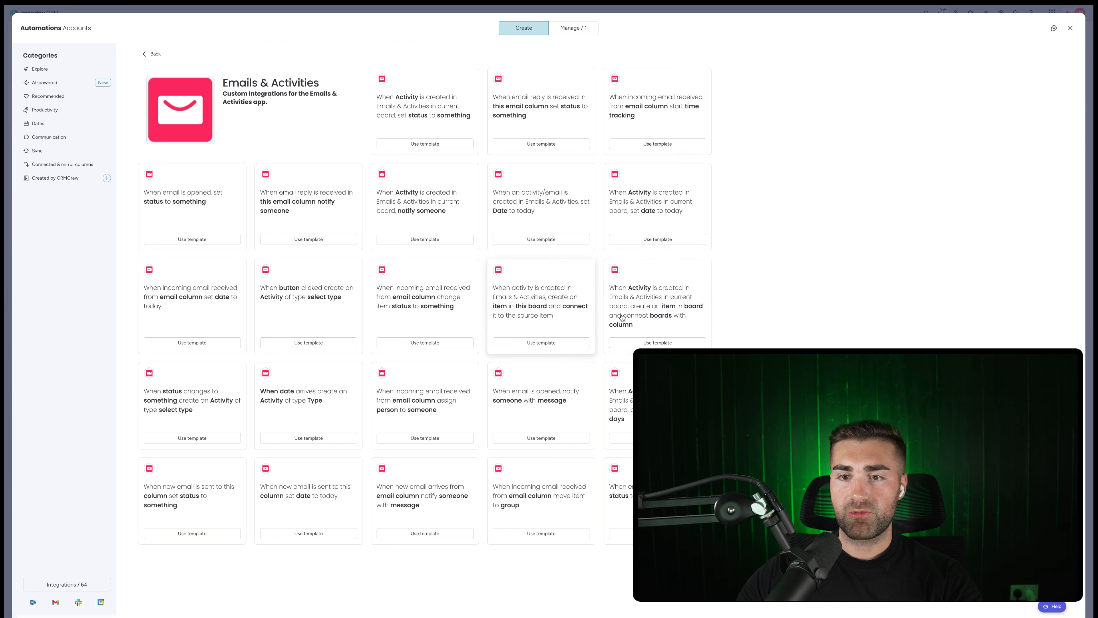
pyautogui.click(639, 293)
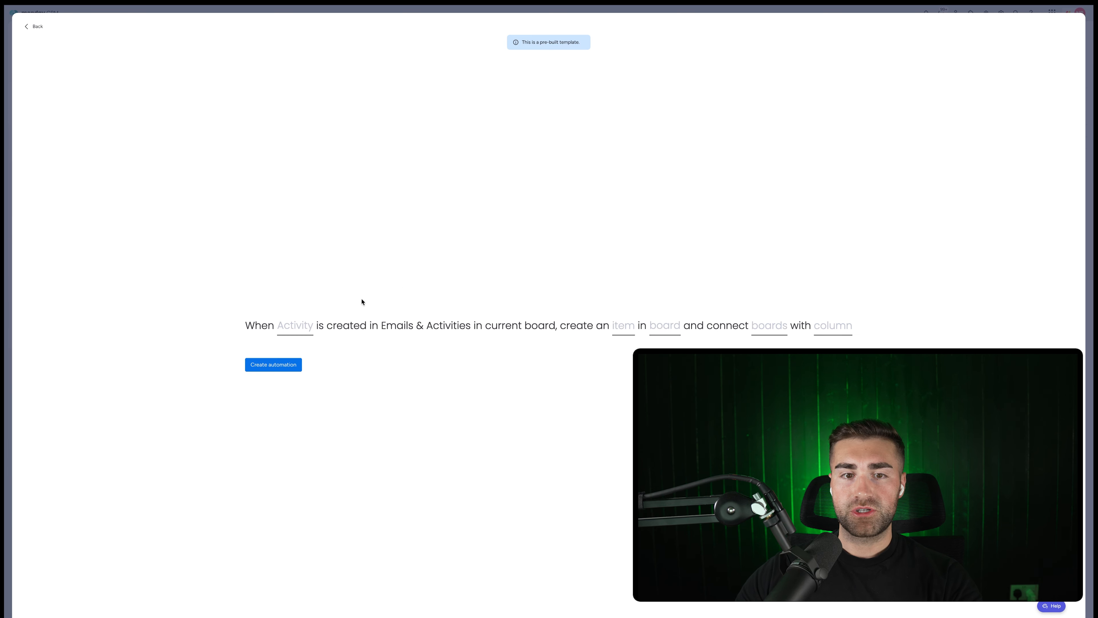
# Try the activity, board-link and column fields of the connect-boards templates, leaving them unset.
pyautogui.click(297, 326)
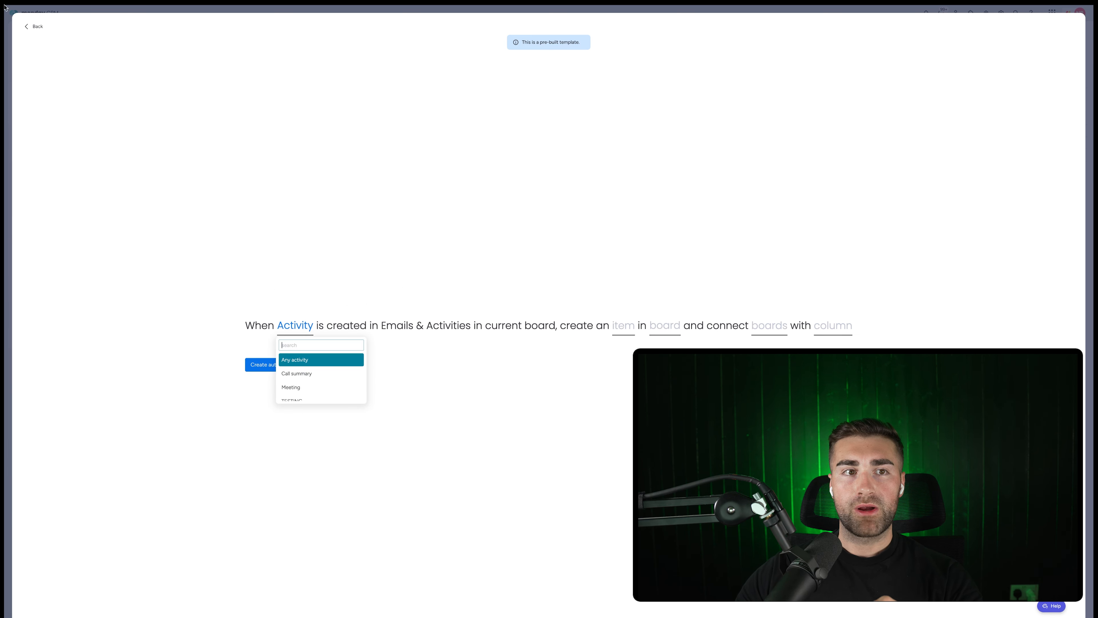
pyautogui.click(34, 26)
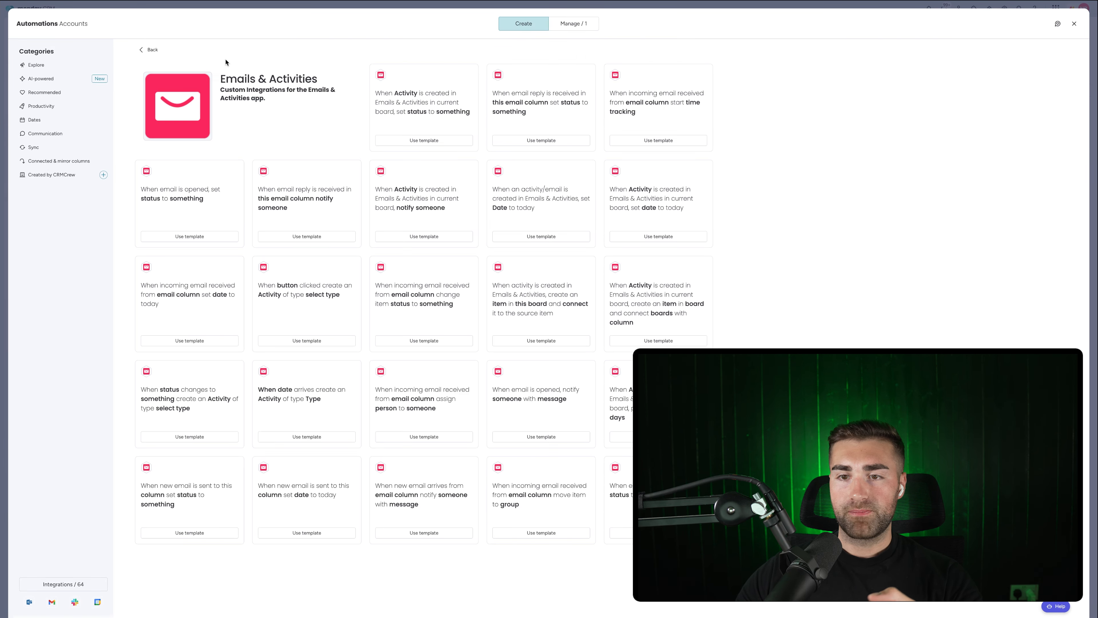
pyautogui.click(531, 297)
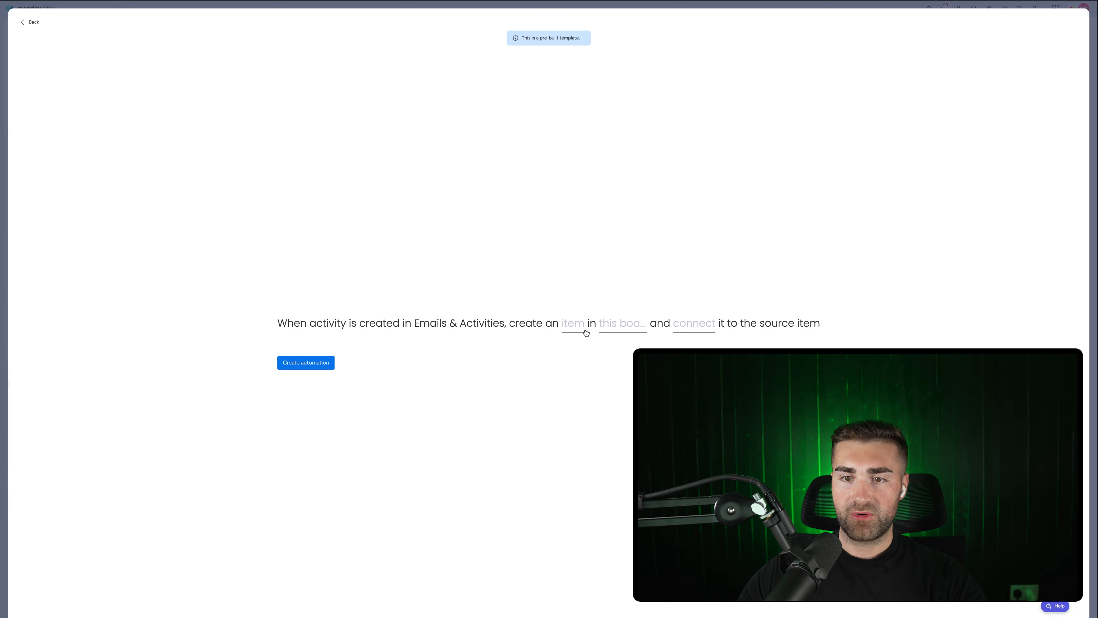
pyautogui.click(633, 327)
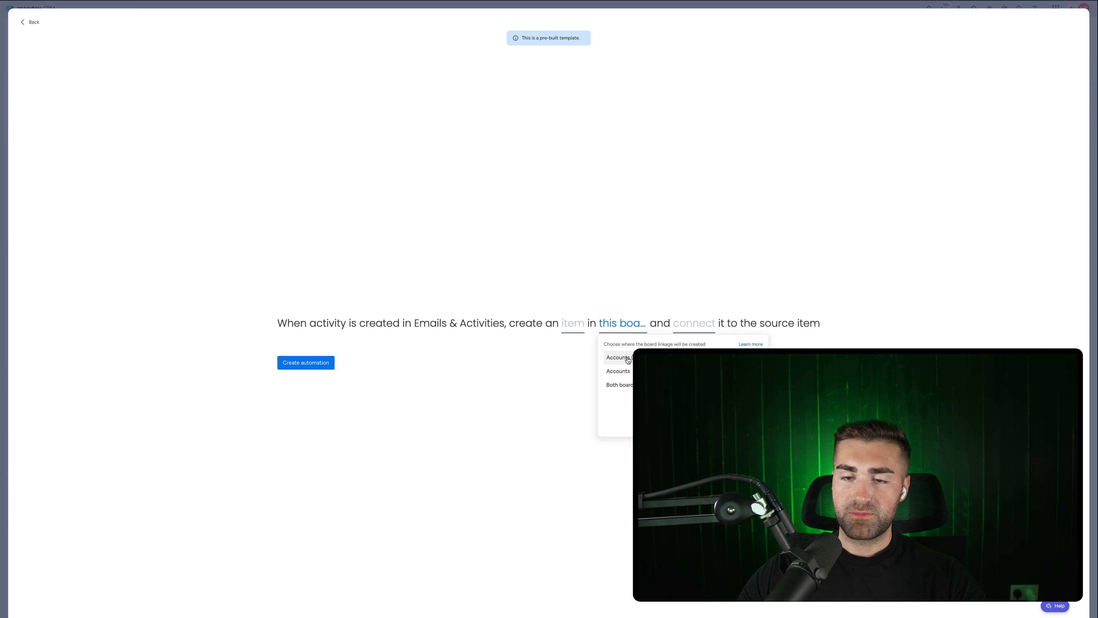
pyautogui.click(618, 357)
pyautogui.click(694, 329)
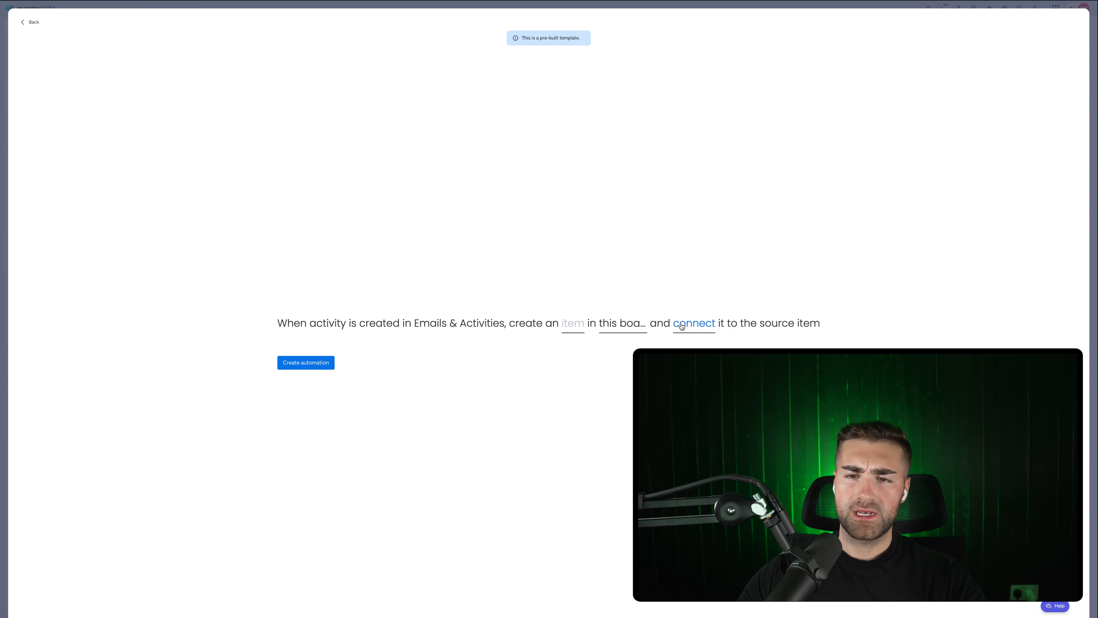
pyautogui.click(572, 324)
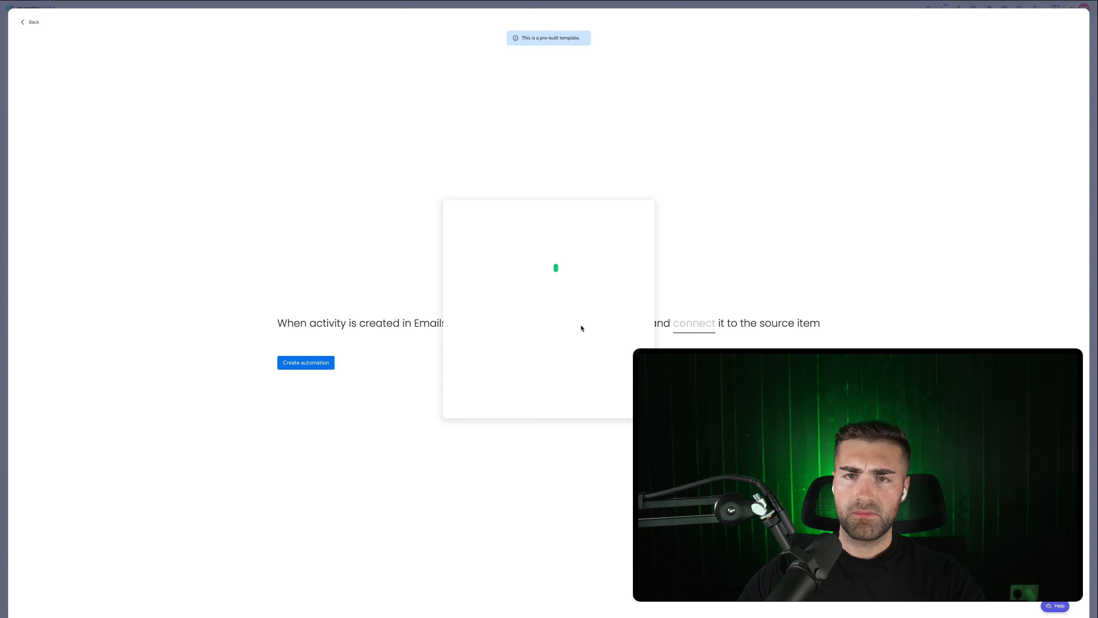
pyautogui.click(177, 49)
pyautogui.click(34, 22)
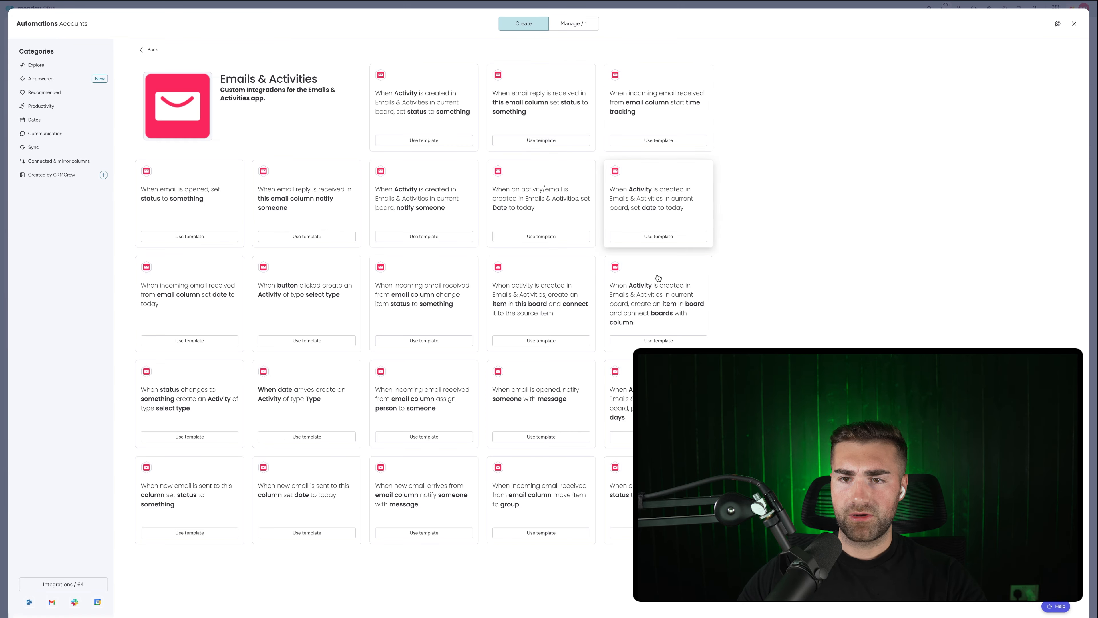
pyautogui.click(680, 315)
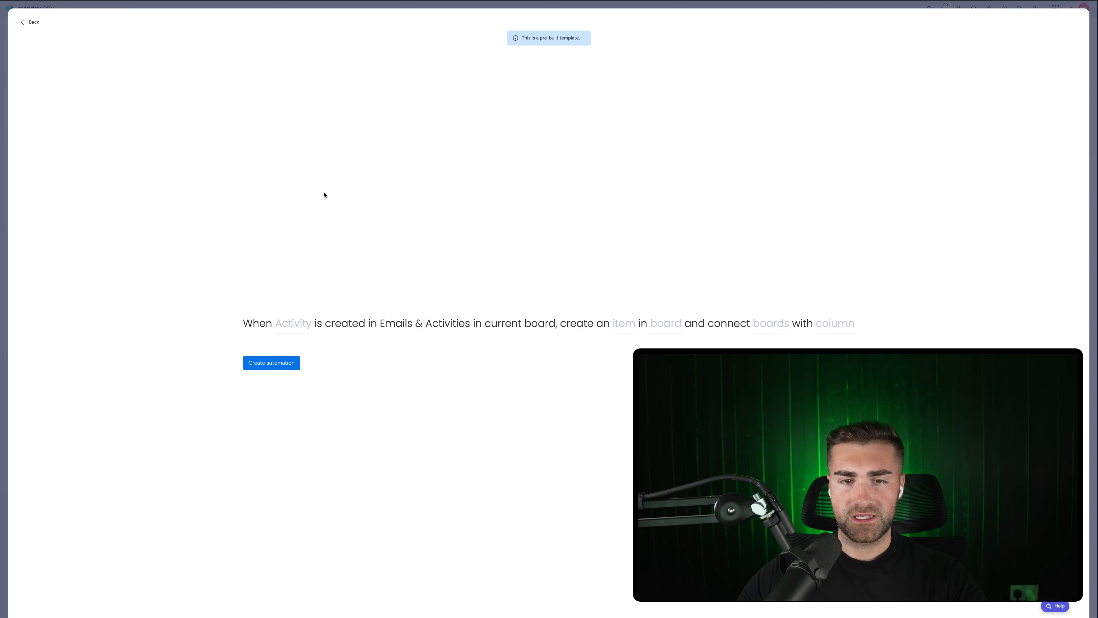
# Set the template to trigger on Any activity and target the Accounts board, then close it.
pyautogui.click(281, 325)
pyautogui.click(301, 359)
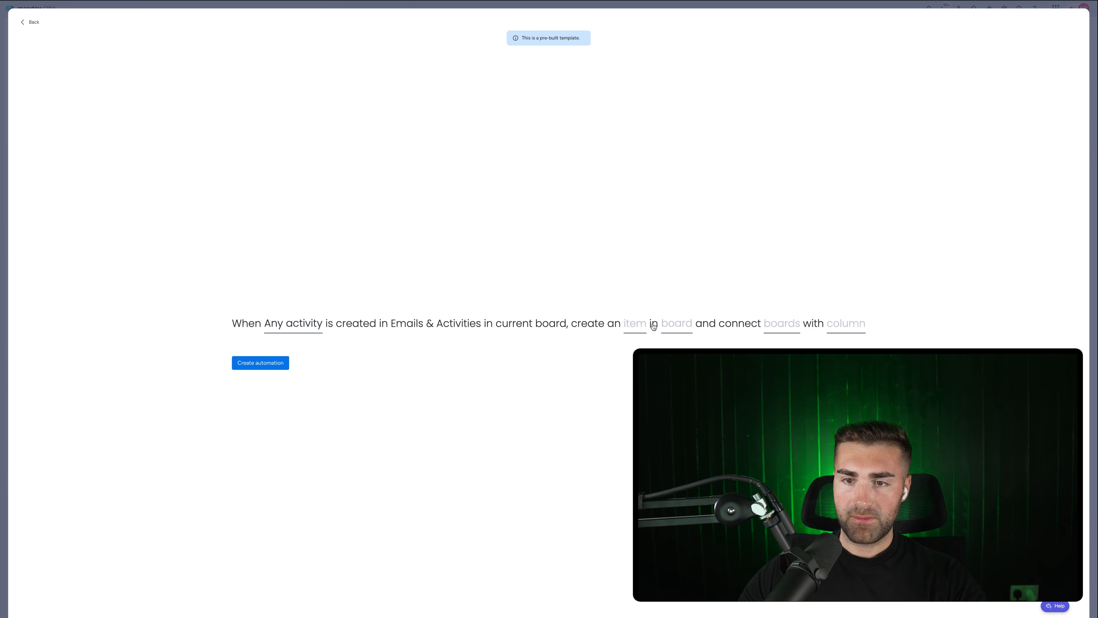
pyautogui.click(676, 326)
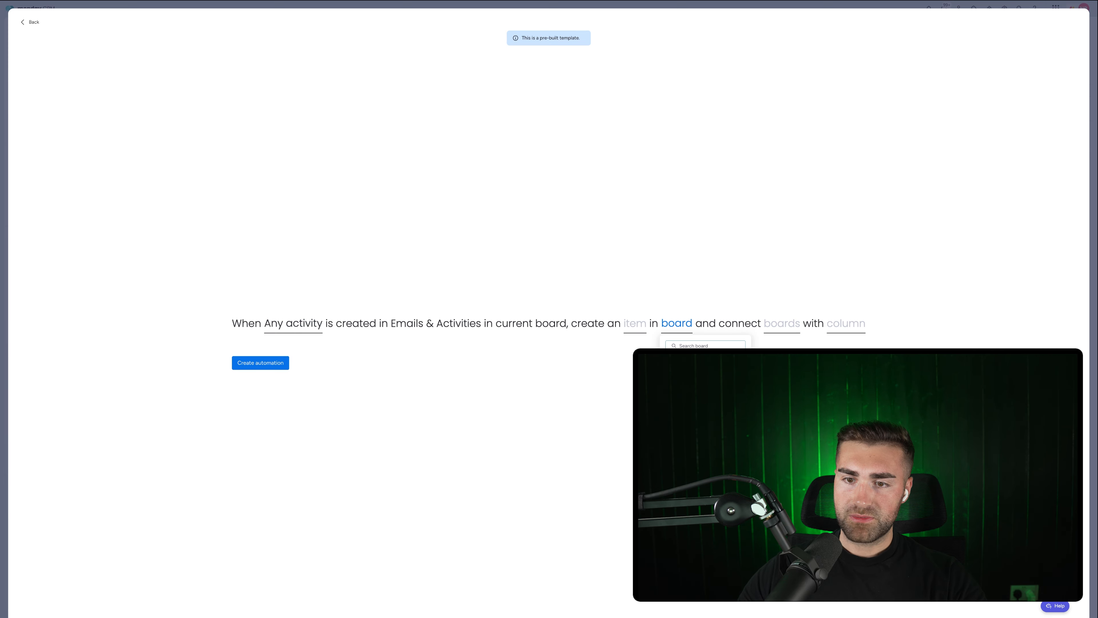
pyautogui.write('account')
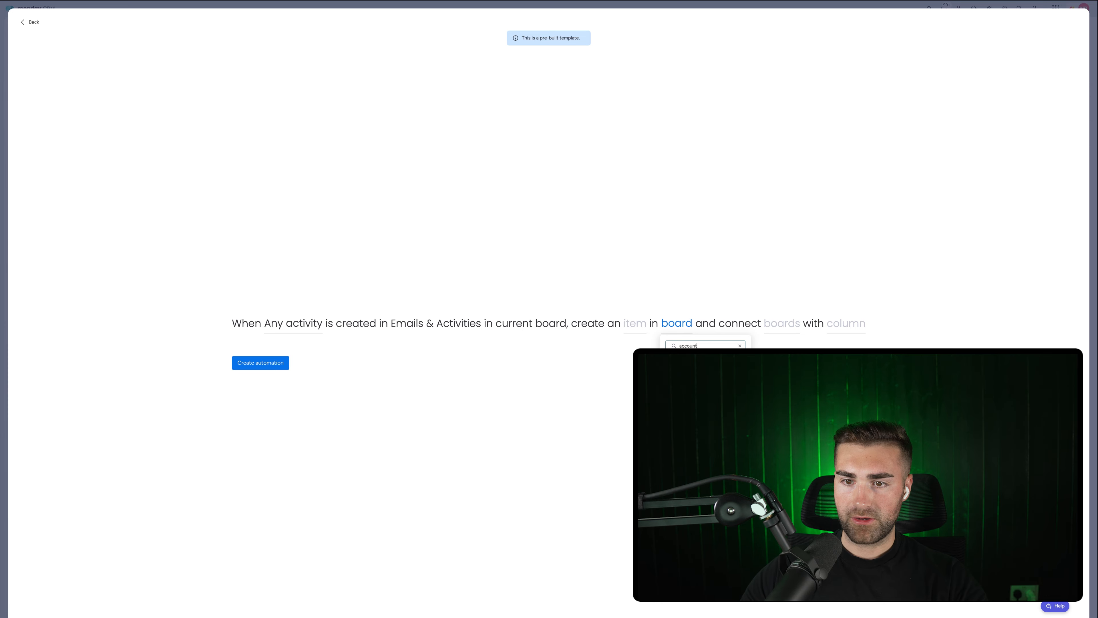
pyautogui.press('Return')
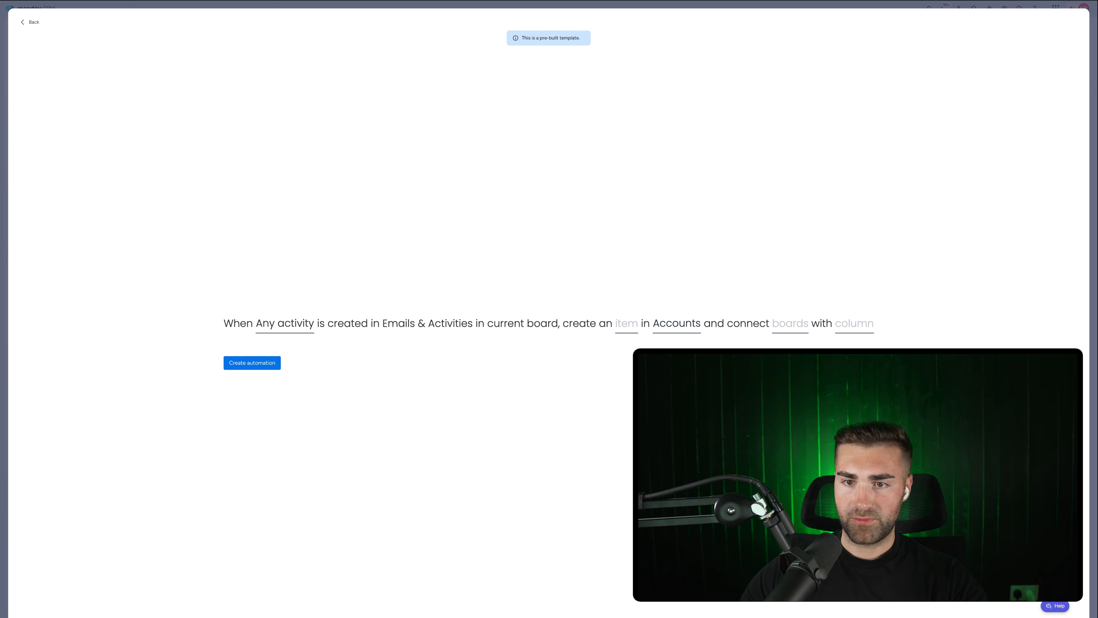
pyautogui.click(628, 323)
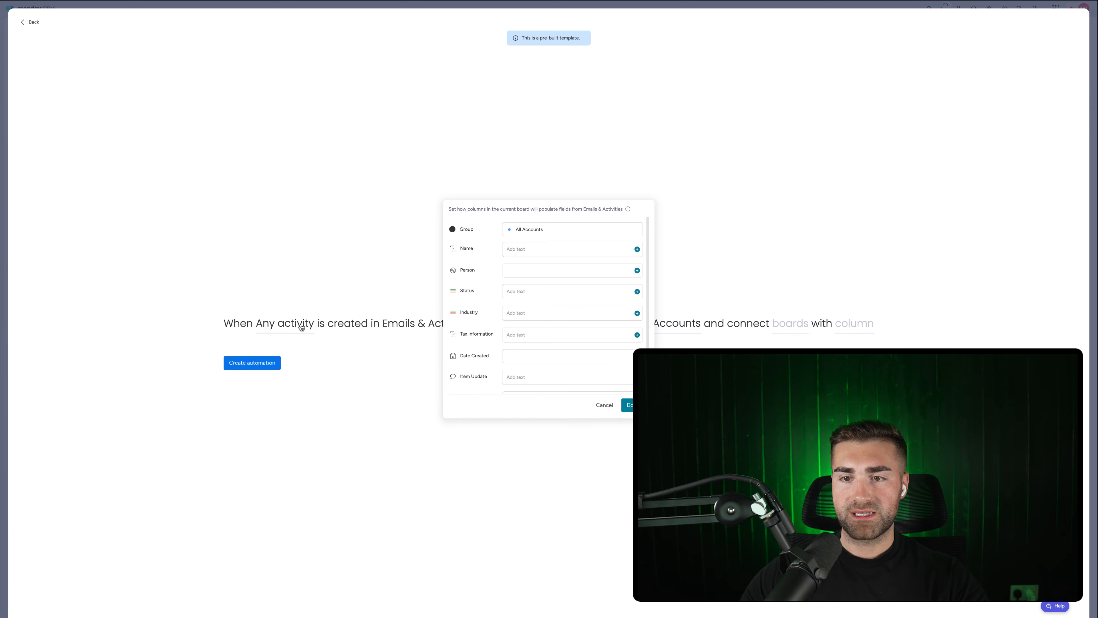
pyautogui.click(750, 287)
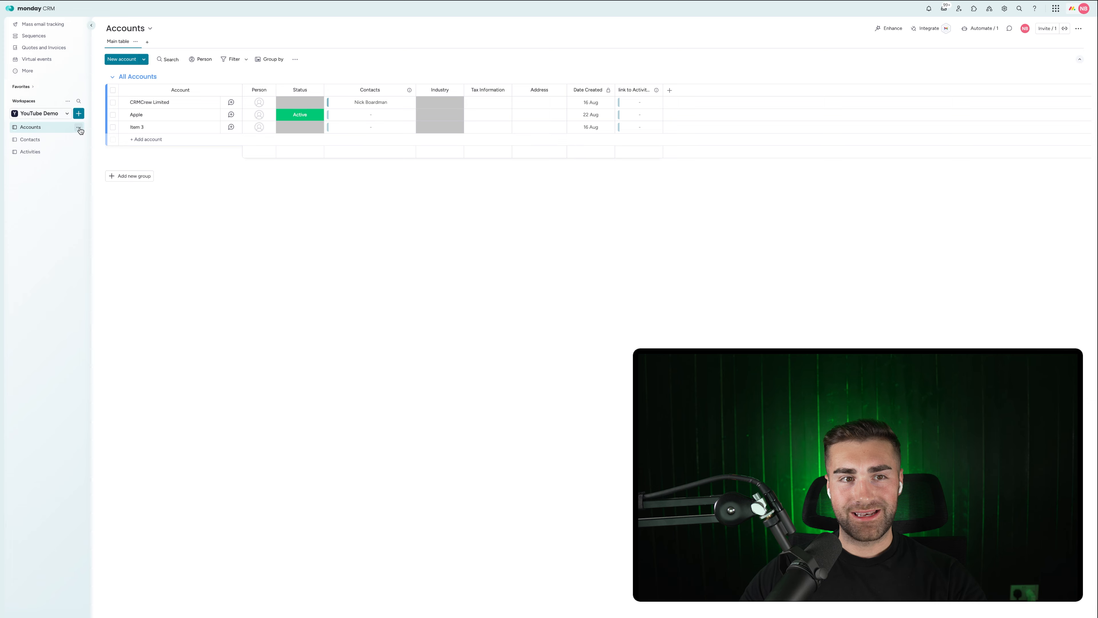
# Rename the Activities board to YT Activities, correcting a typo along the way.
pyautogui.click(79, 152)
pyautogui.click(110, 175)
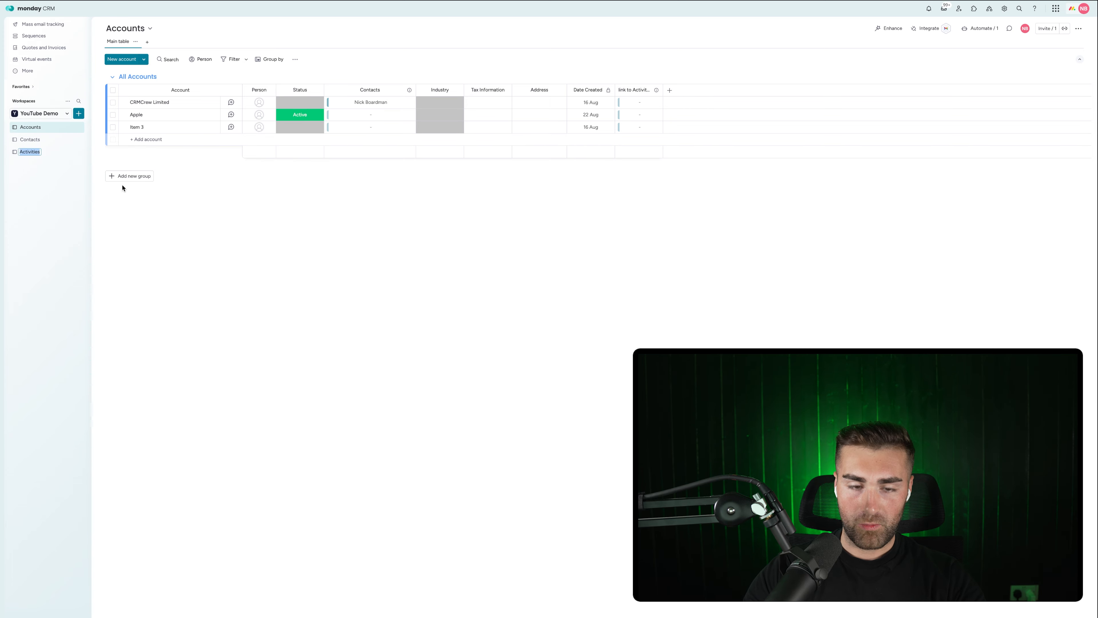
pyautogui.write('YT Aci')
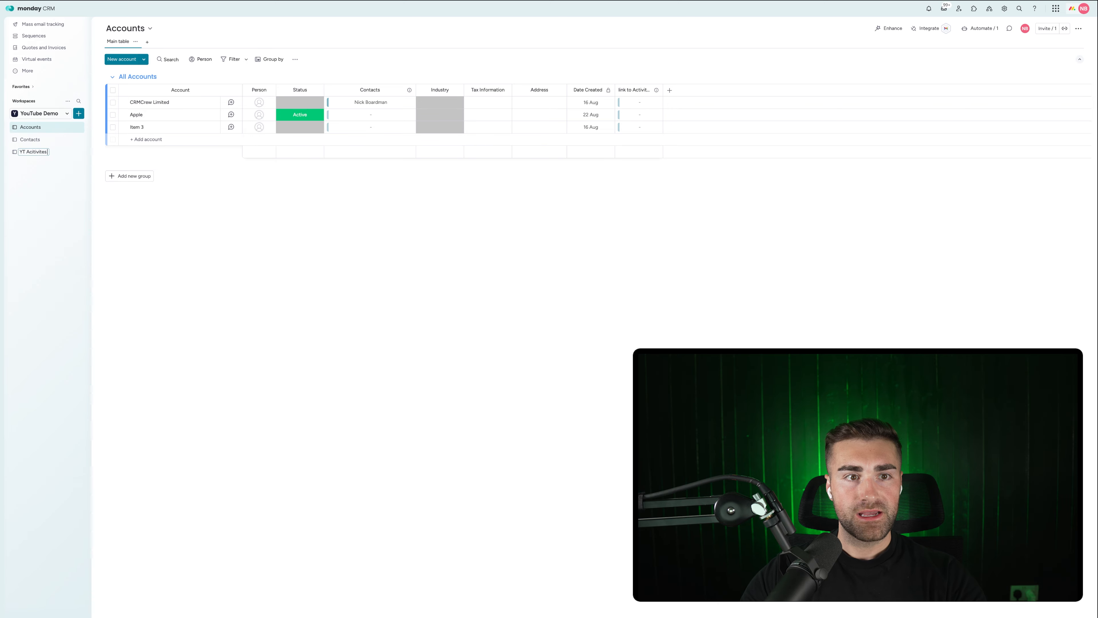
pyautogui.press('Return')
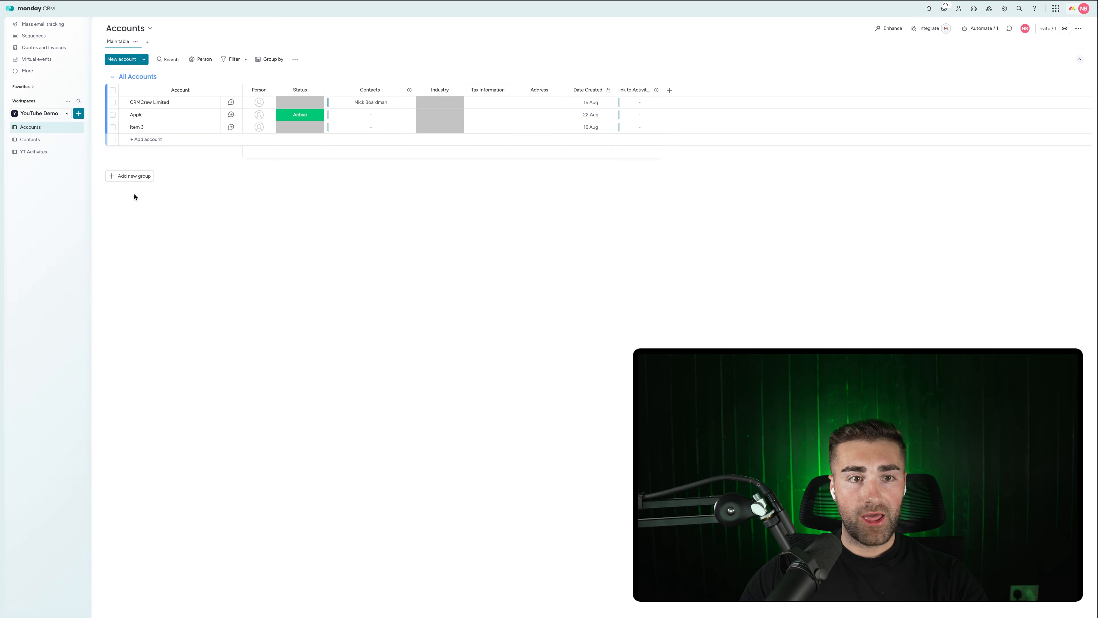
pyautogui.doubleClick(37, 151)
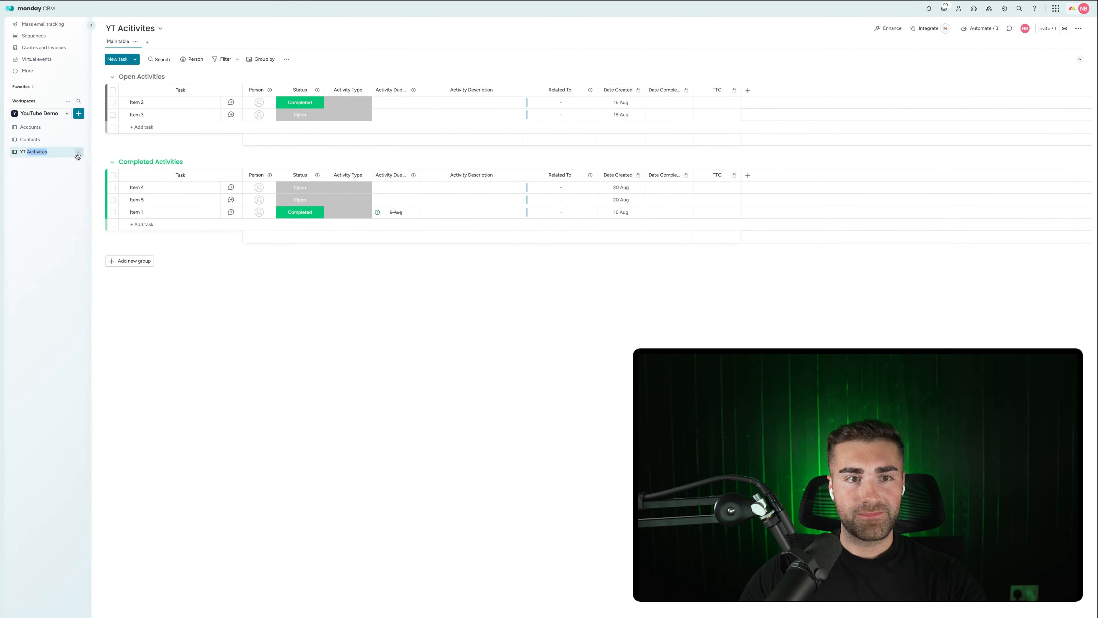
pyautogui.click(78, 154)
pyautogui.click(113, 172)
pyautogui.doubleClick(37, 152)
pyautogui.write('A')
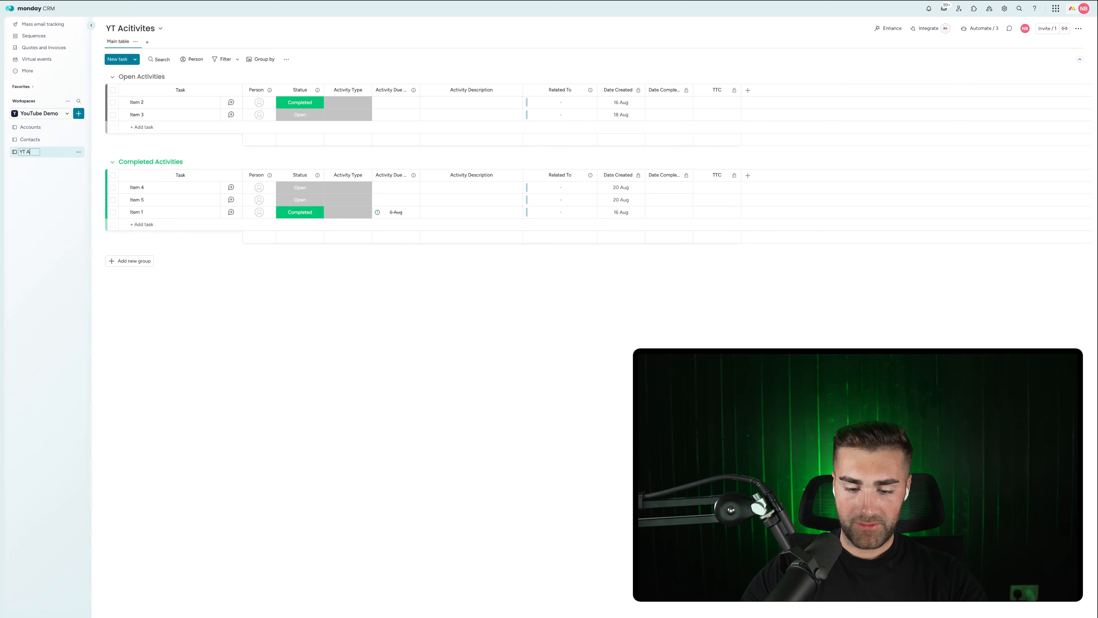
pyautogui.write('ctivities')
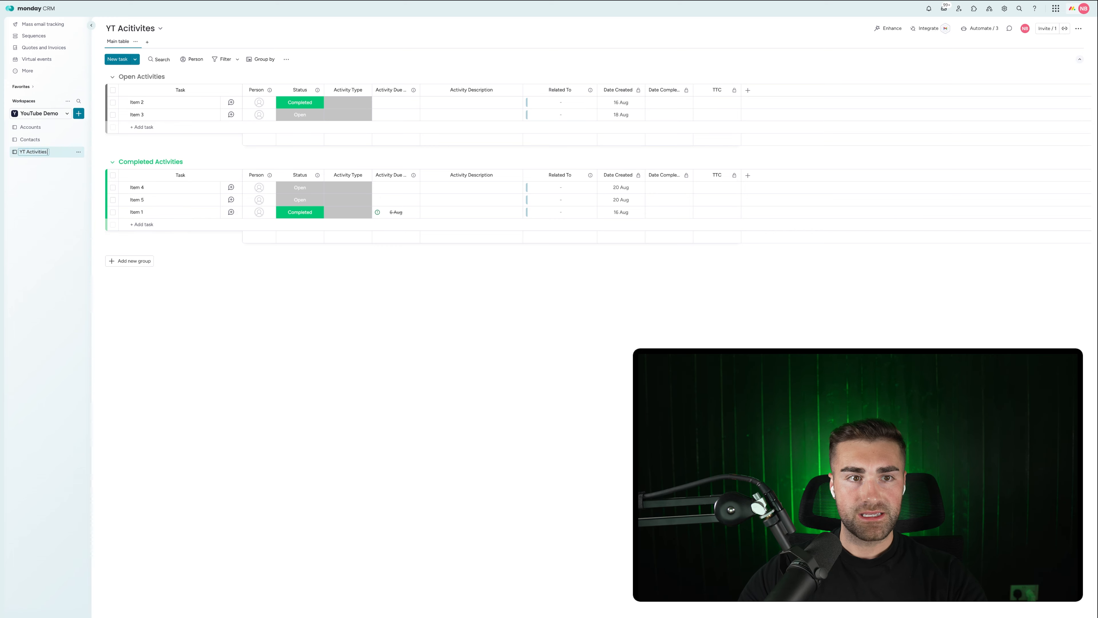
pyautogui.press('Return')
# Rename the Accounts board to YT Accounts and open it.
pyautogui.click(80, 128)
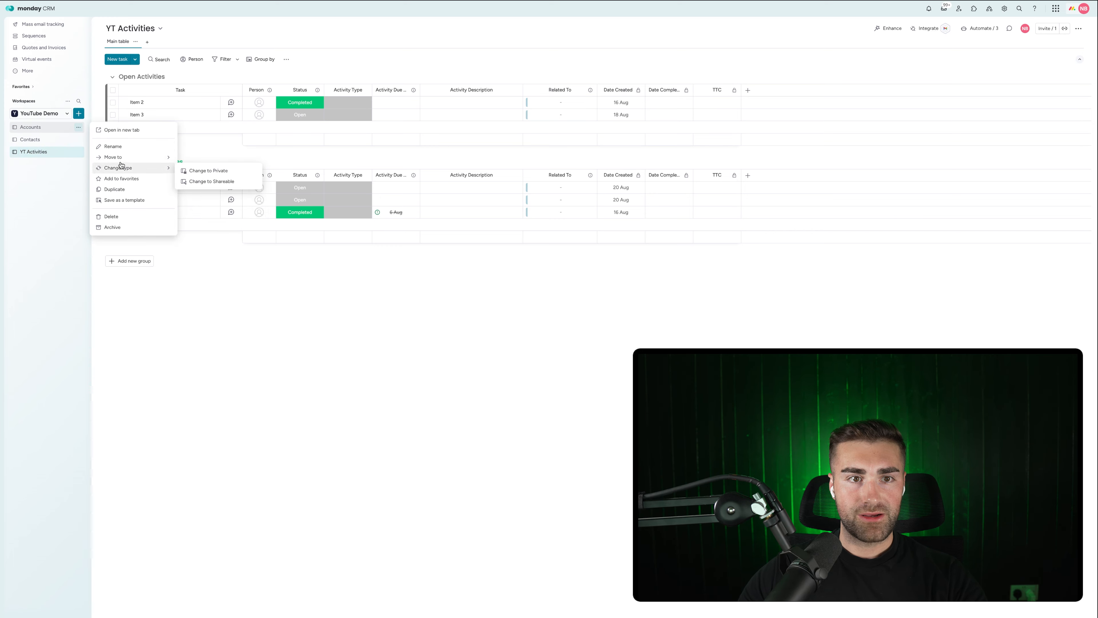
pyautogui.click(117, 146)
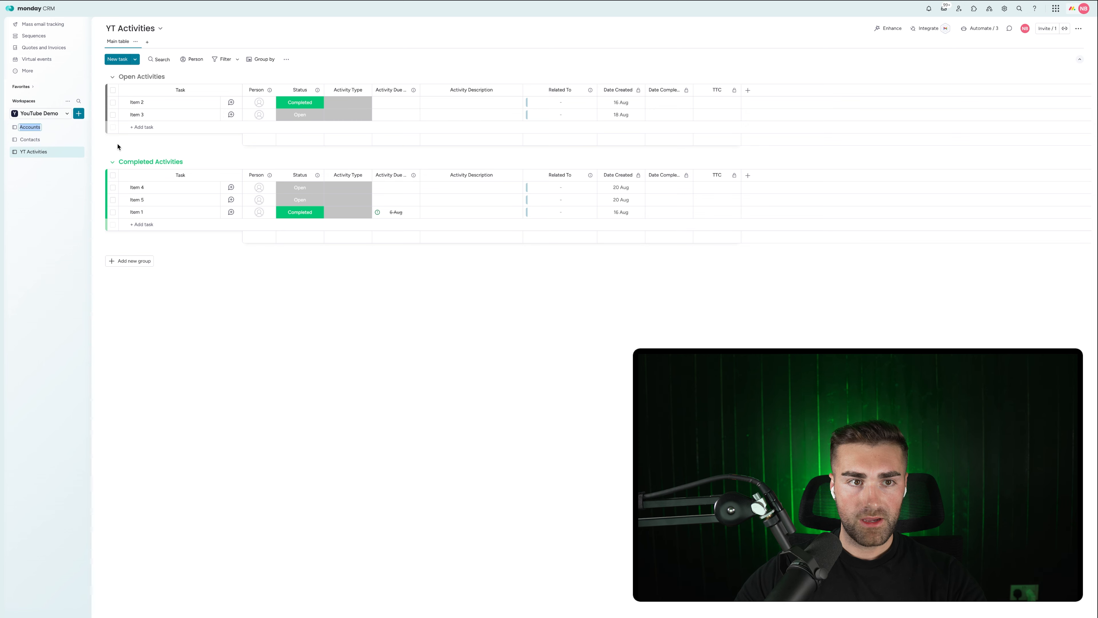
pyautogui.press('Tab')
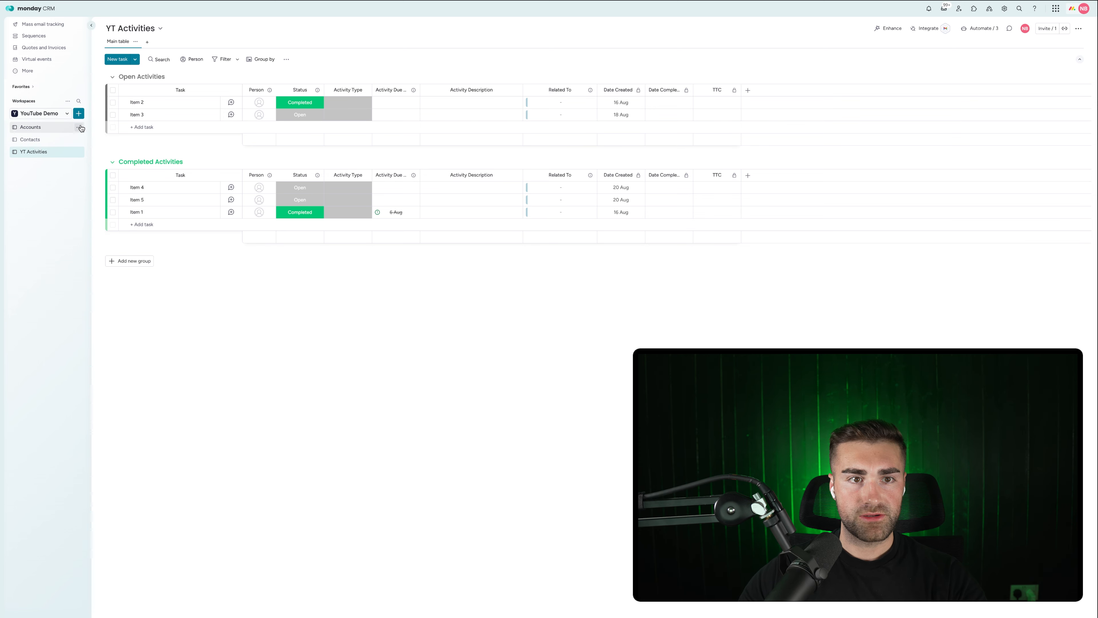
pyautogui.click(79, 127)
pyautogui.click(117, 146)
pyautogui.click(21, 127)
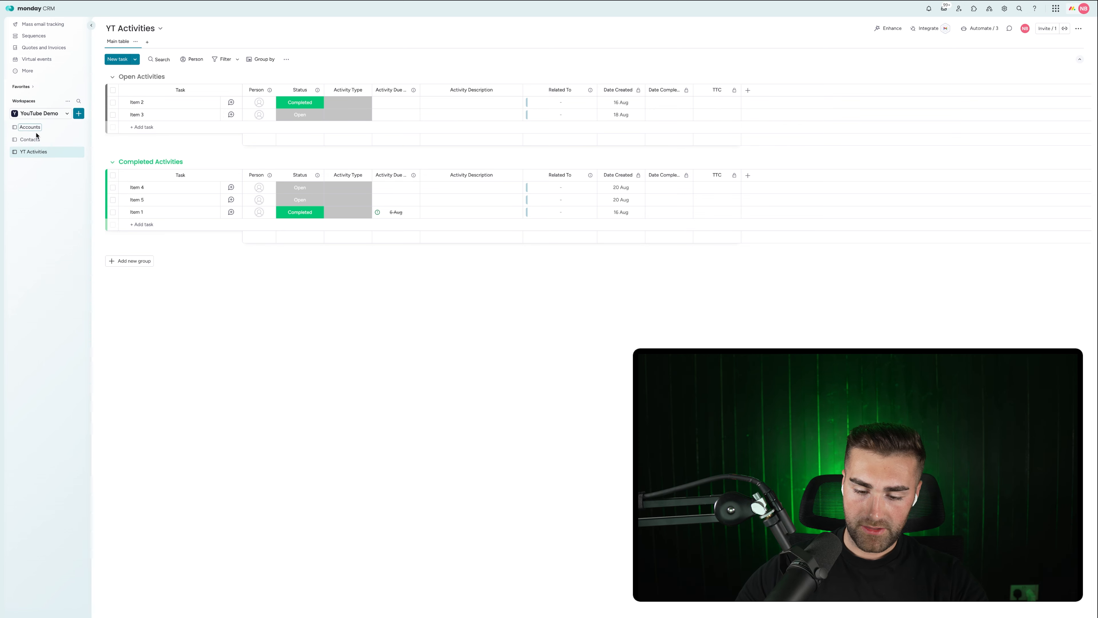
pyautogui.write('YT')
pyautogui.press('Return')
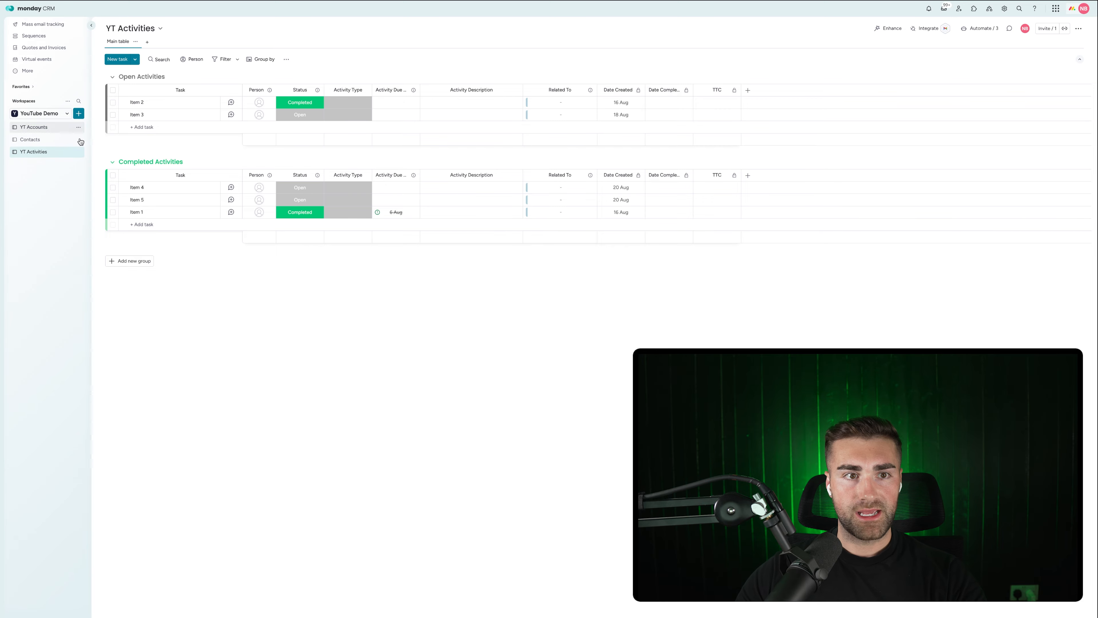
pyautogui.click(57, 132)
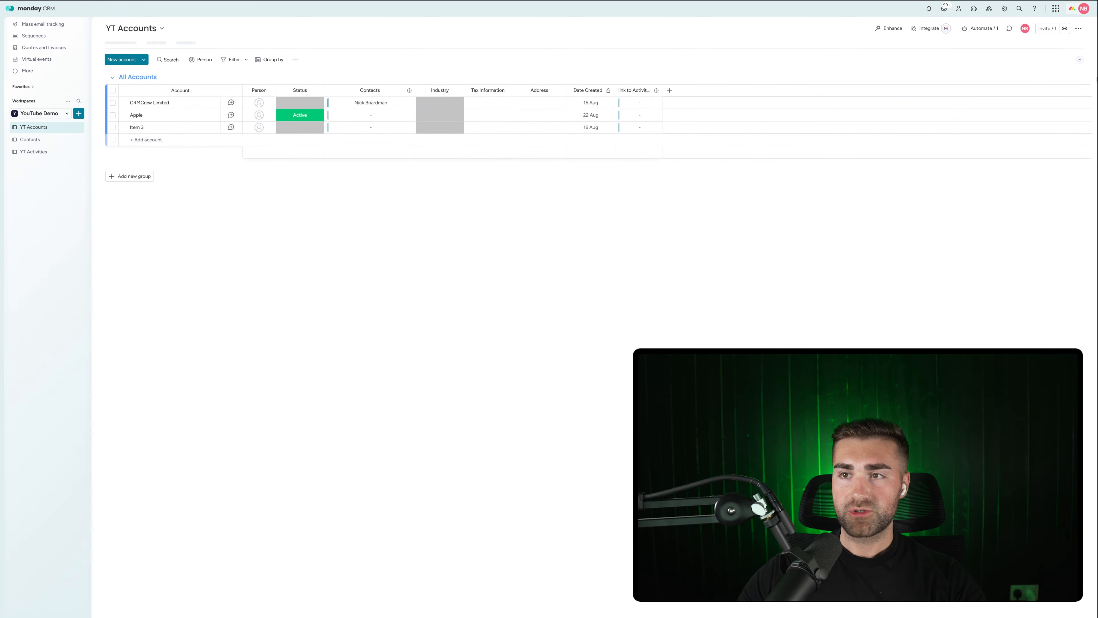
pyautogui.click(978, 29)
# Start the Emails & Activities create-and-connect template, triggered on Any activity.
pyautogui.click(510, 21)
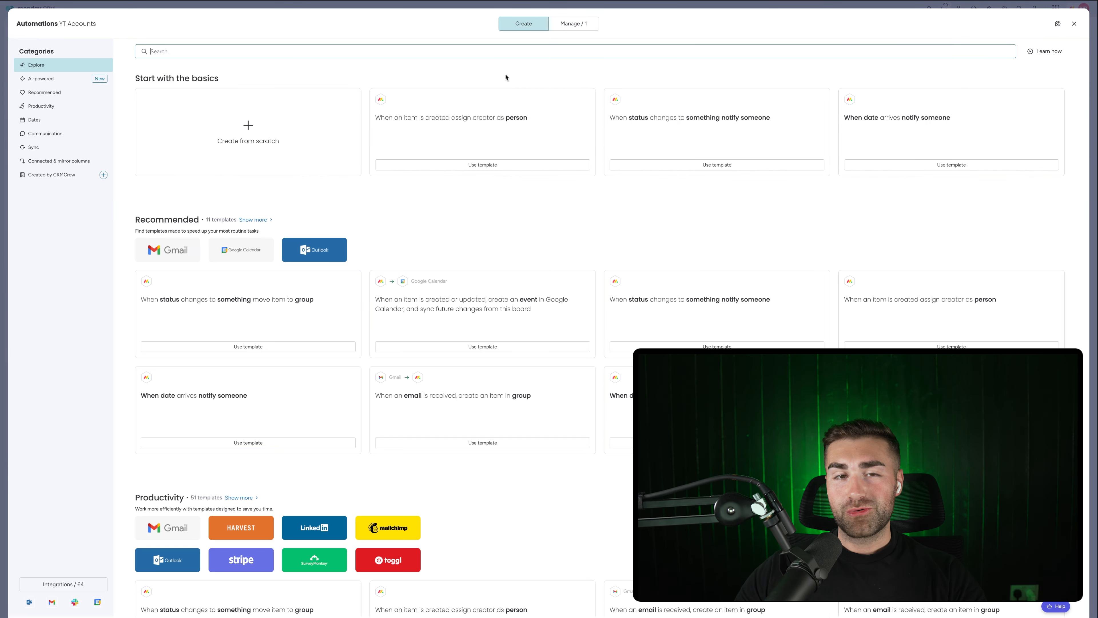
pyautogui.write('emails')
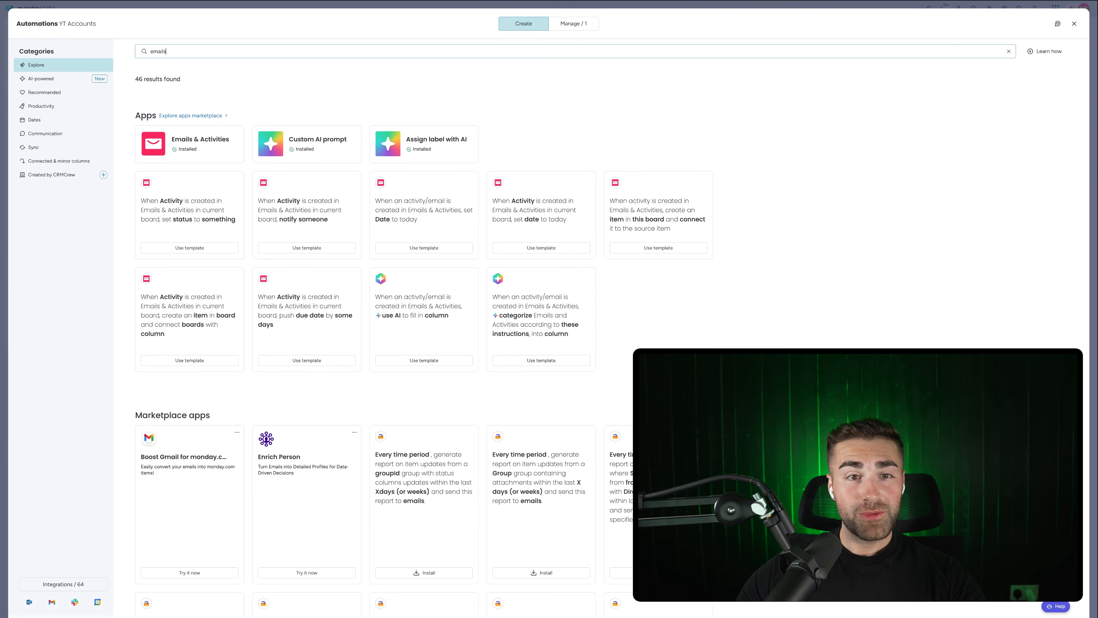
pyautogui.click(243, 132)
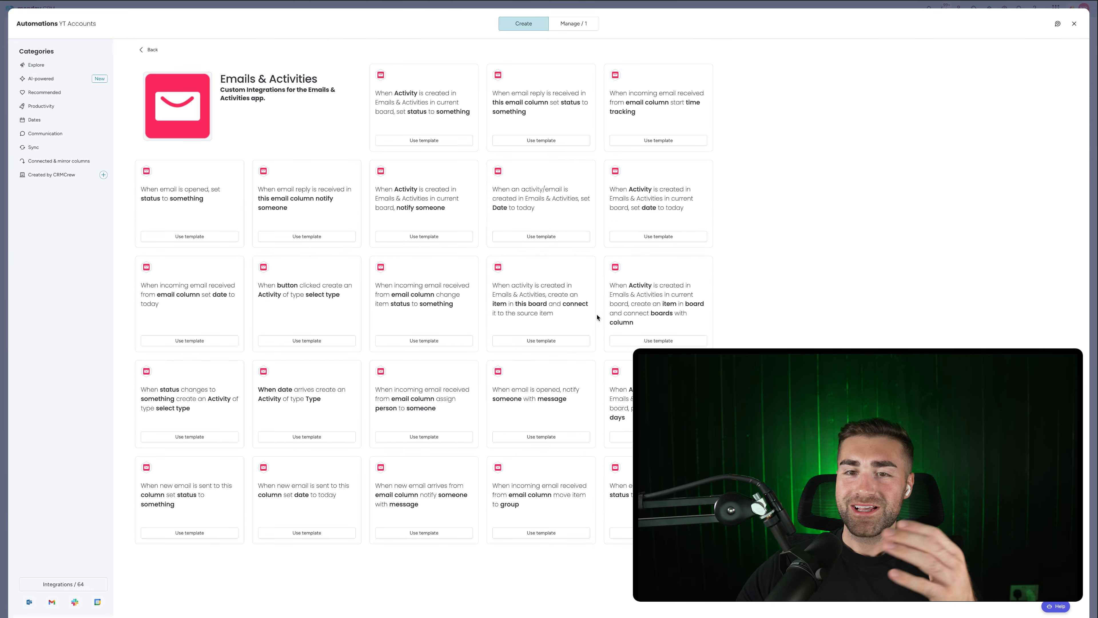
pyautogui.click(654, 340)
pyautogui.click(301, 327)
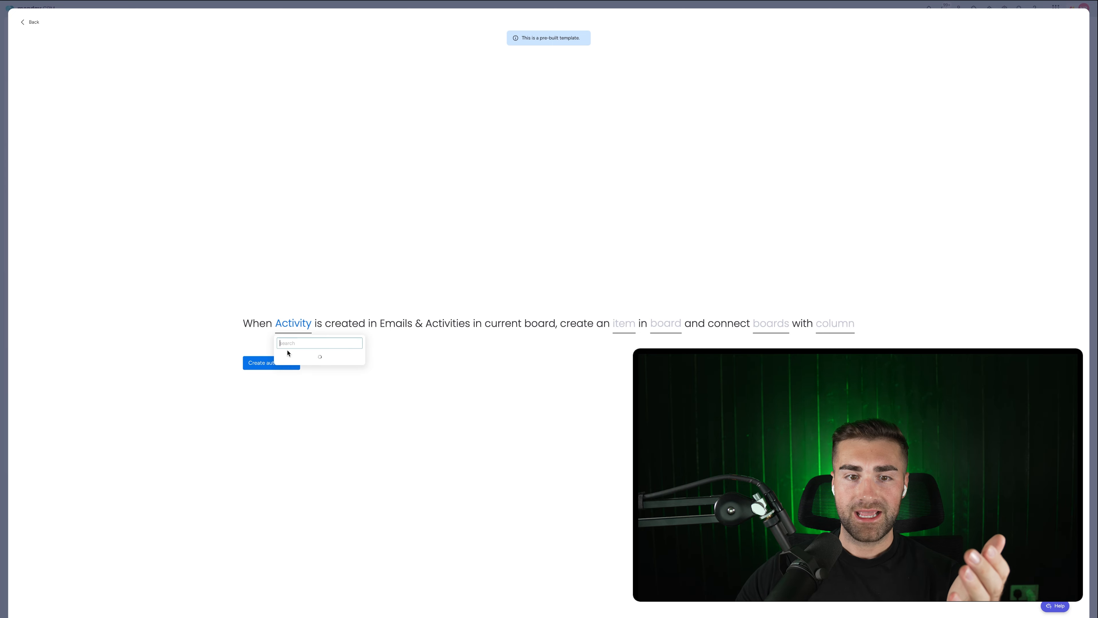
pyautogui.click(292, 356)
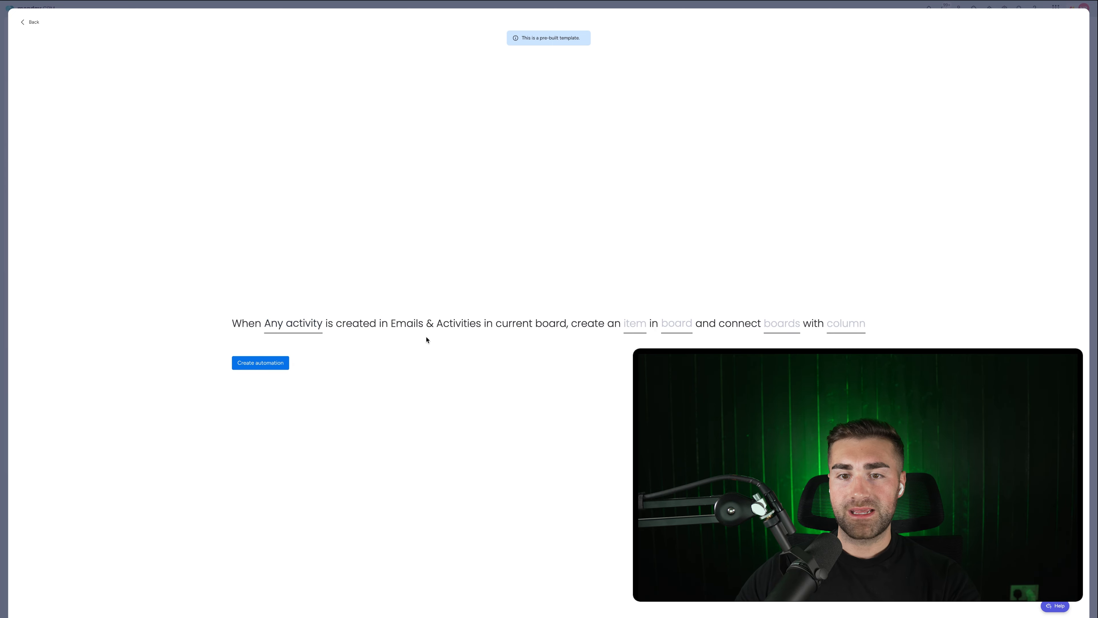
# Target the YT Activities board and confirm the board link and connecting column.
pyautogui.click(687, 328)
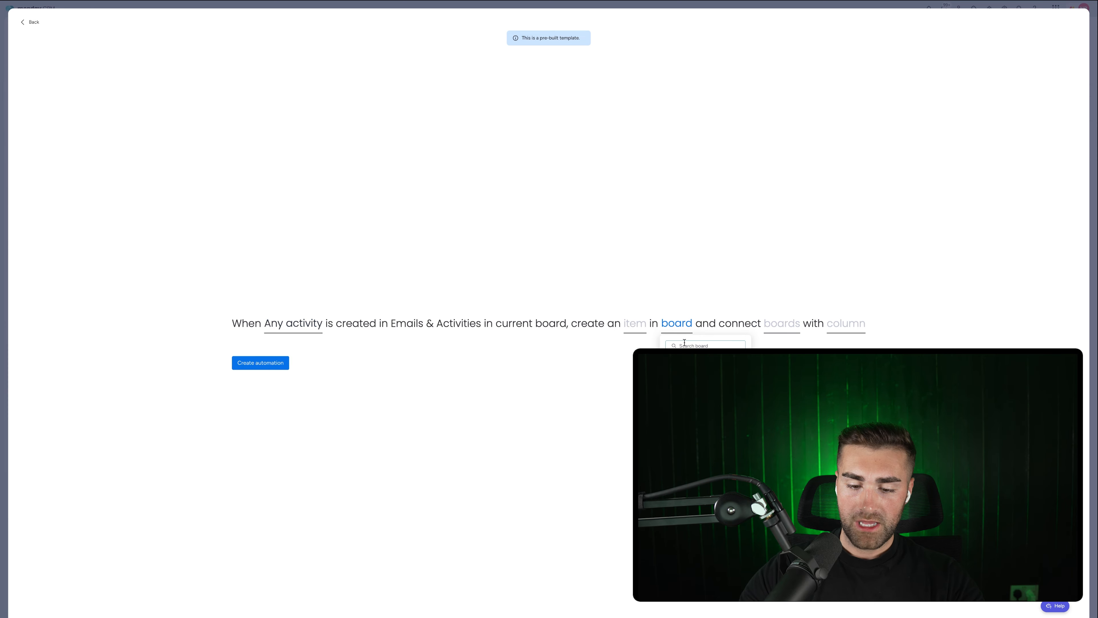
pyautogui.write('yt')
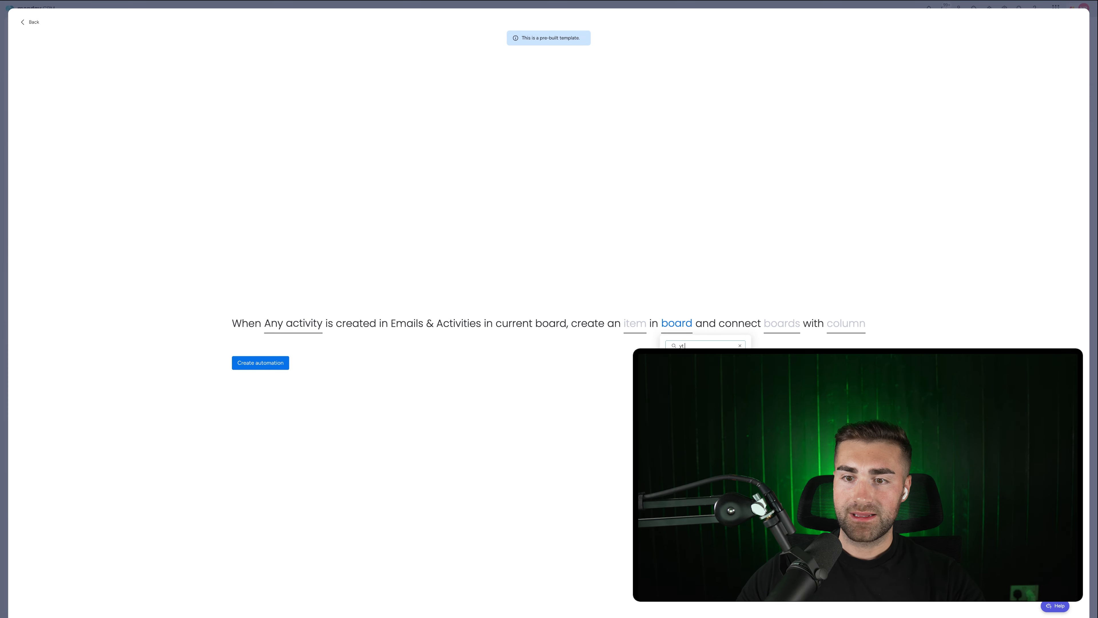
pyautogui.click(685, 367)
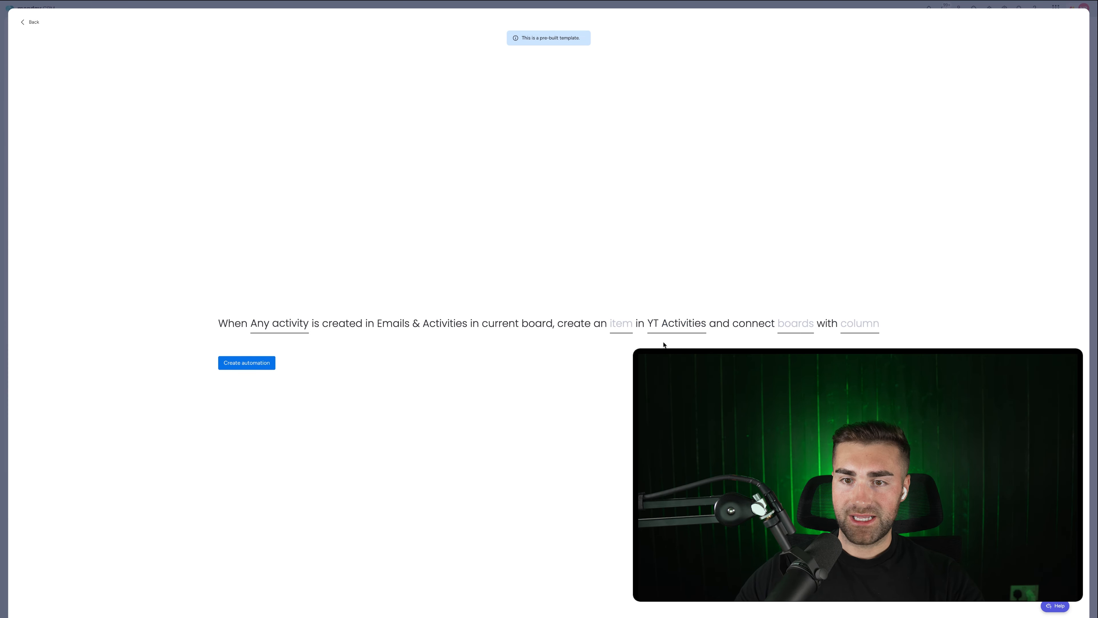
pyautogui.click(621, 326)
pyautogui.click(768, 268)
pyautogui.click(790, 324)
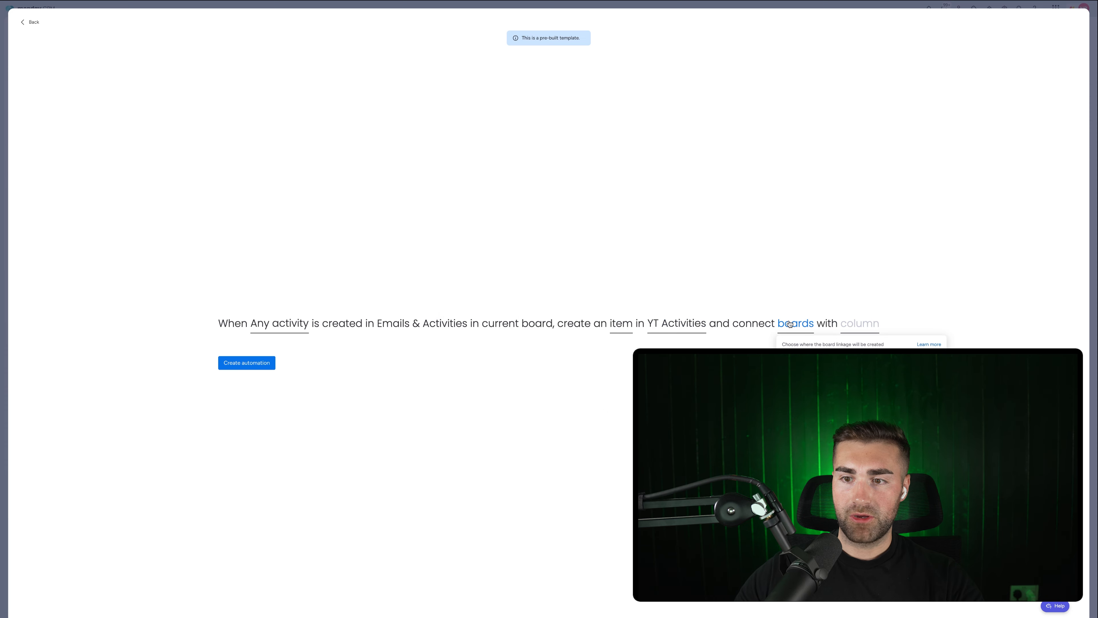
pyautogui.click(815, 369)
pyautogui.click(856, 322)
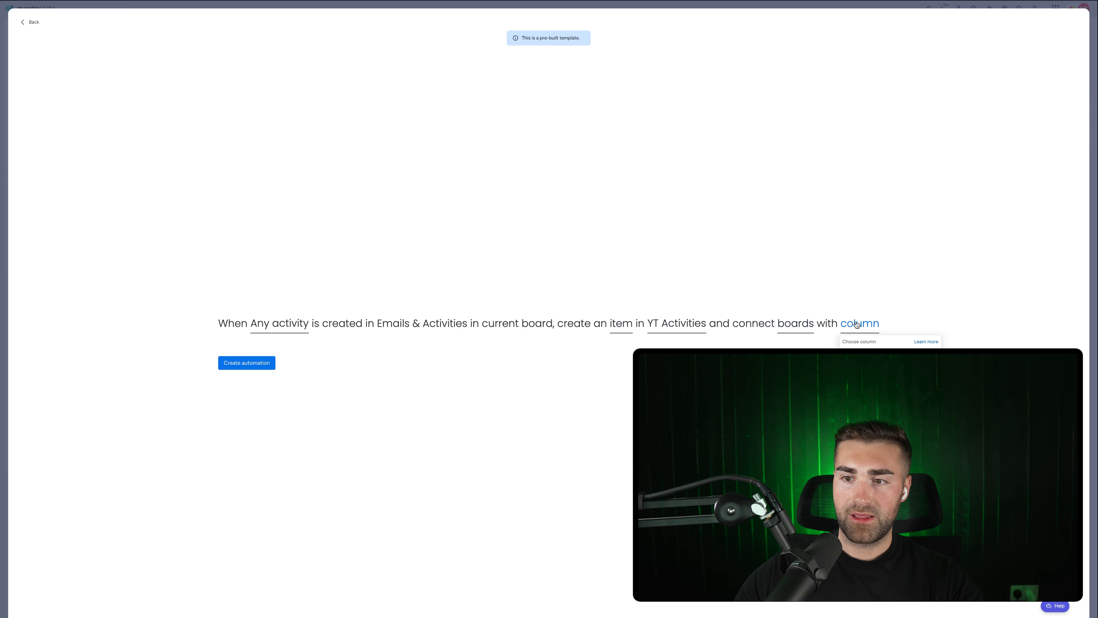
pyautogui.click(846, 294)
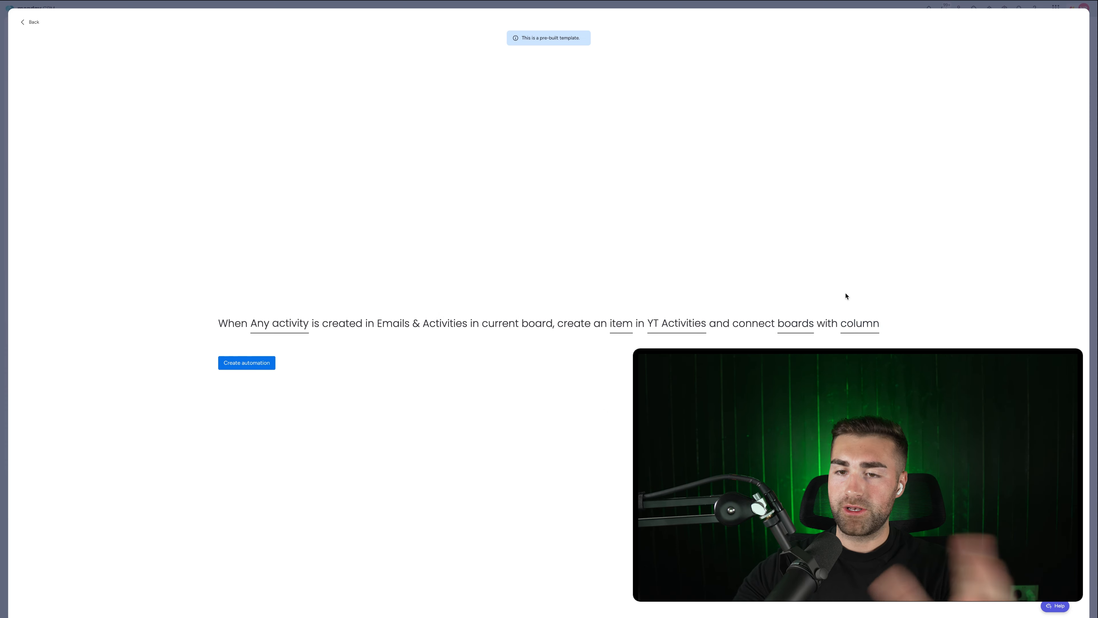
pyautogui.click(620, 325)
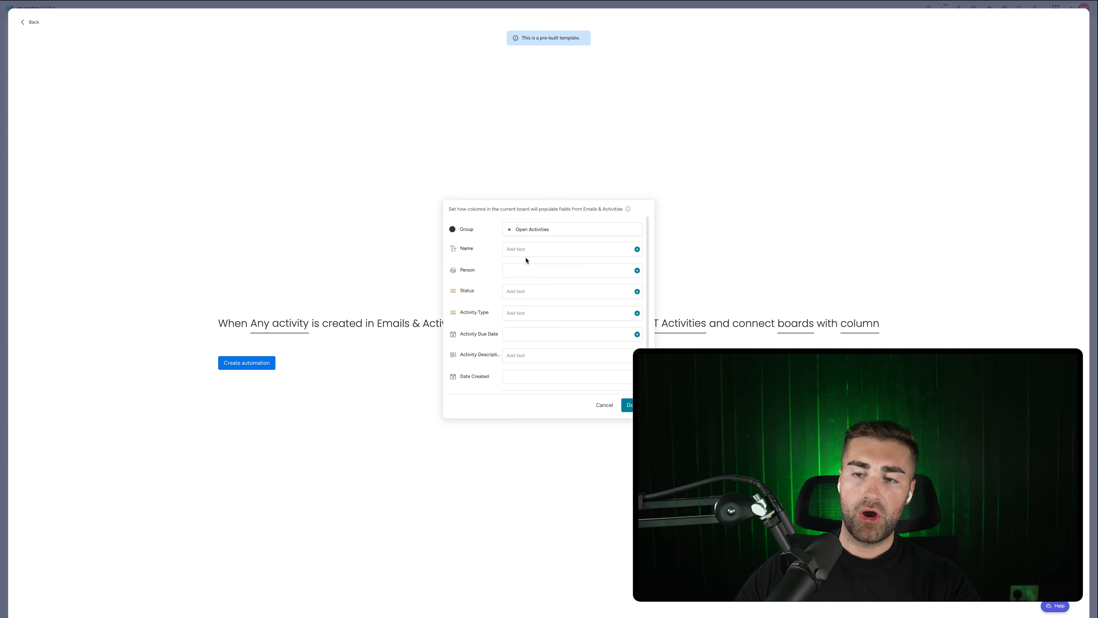
# Map the item Name to Source item name, a hyphen, and Activity type.
pyautogui.click(529, 254)
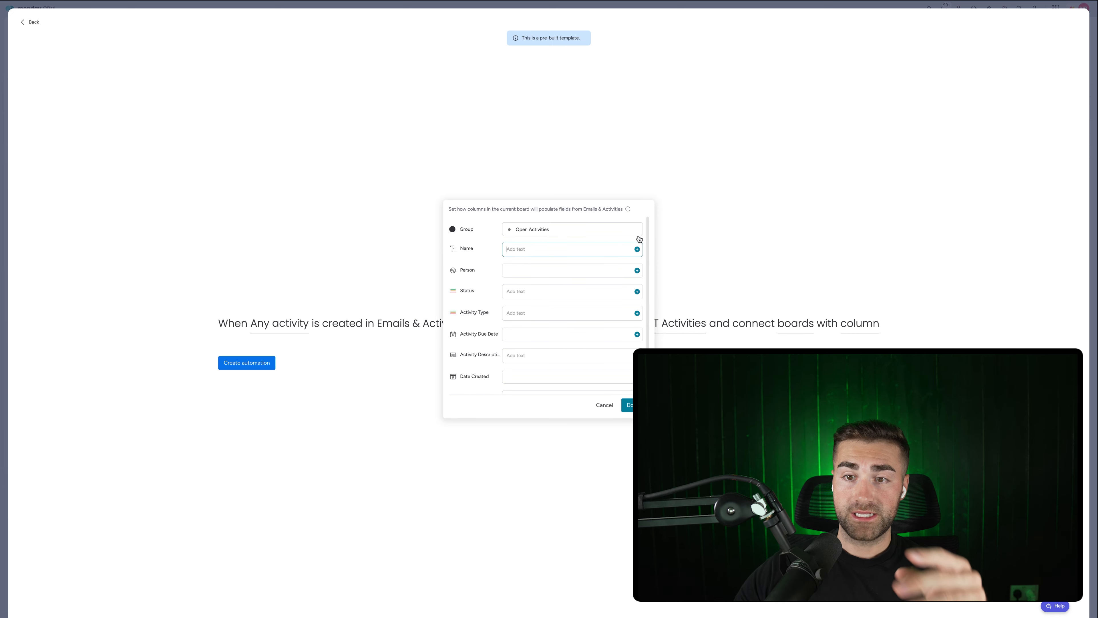
pyautogui.click(636, 249)
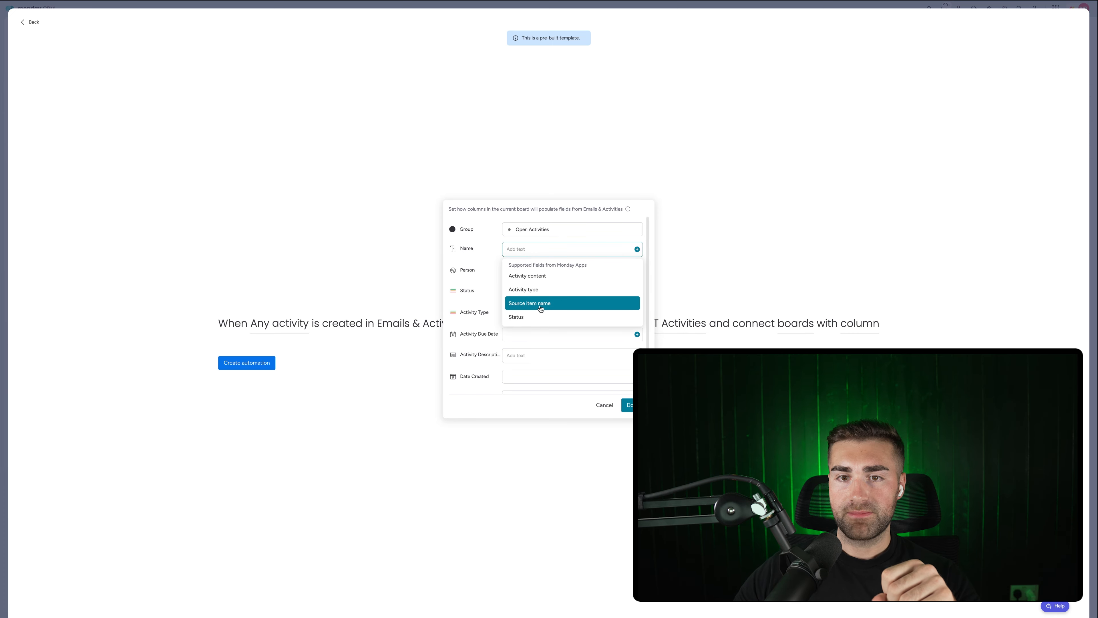
pyautogui.click(539, 309)
pyautogui.click(576, 249)
pyautogui.write('-')
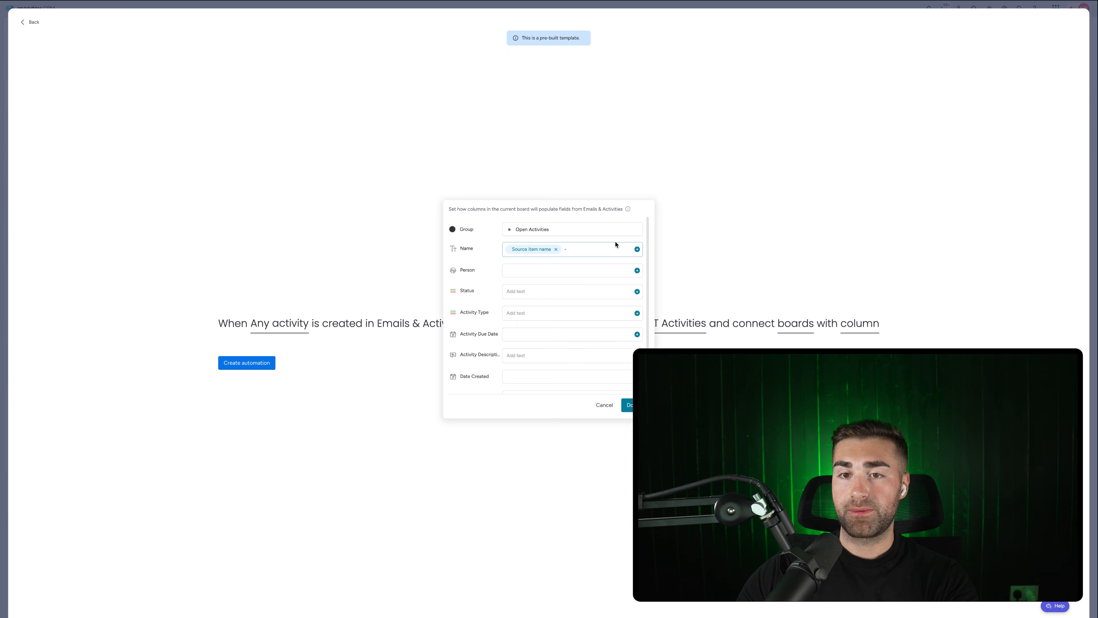
pyautogui.click(637, 249)
pyautogui.click(559, 281)
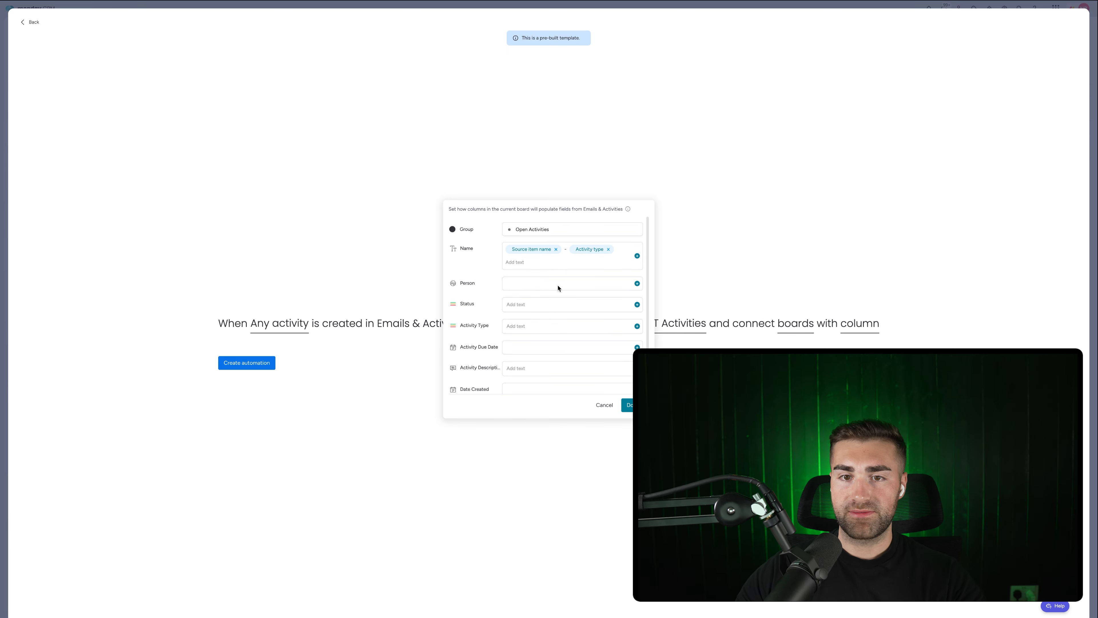
# Map Person to Activity creator, Status to Status, and Activity Type to activity type.
pyautogui.click(637, 283)
pyautogui.click(555, 307)
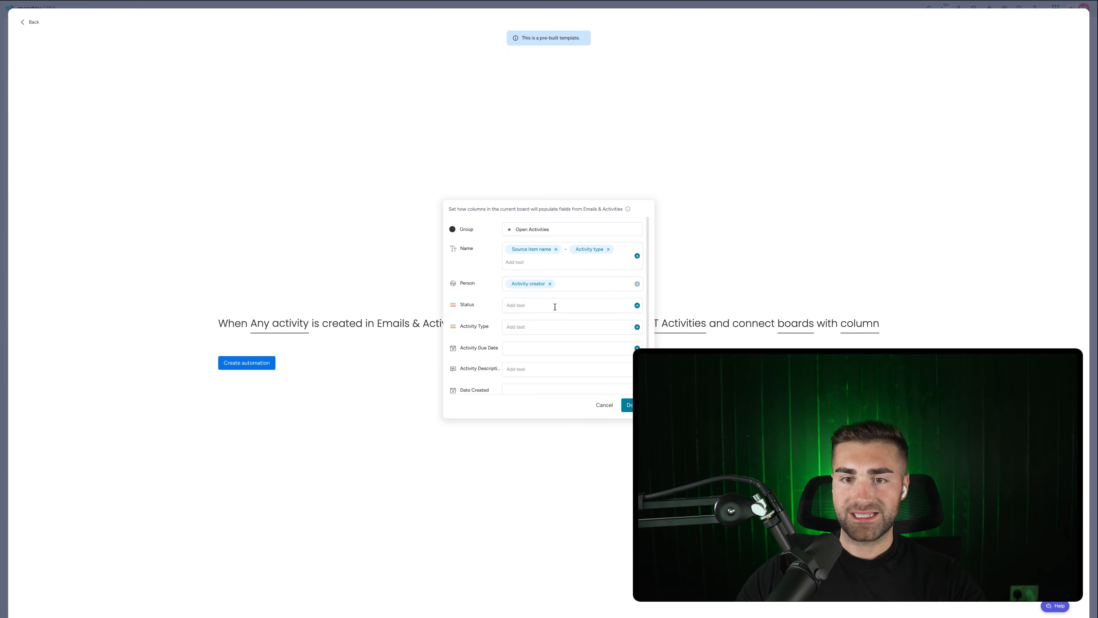
pyautogui.click(637, 306)
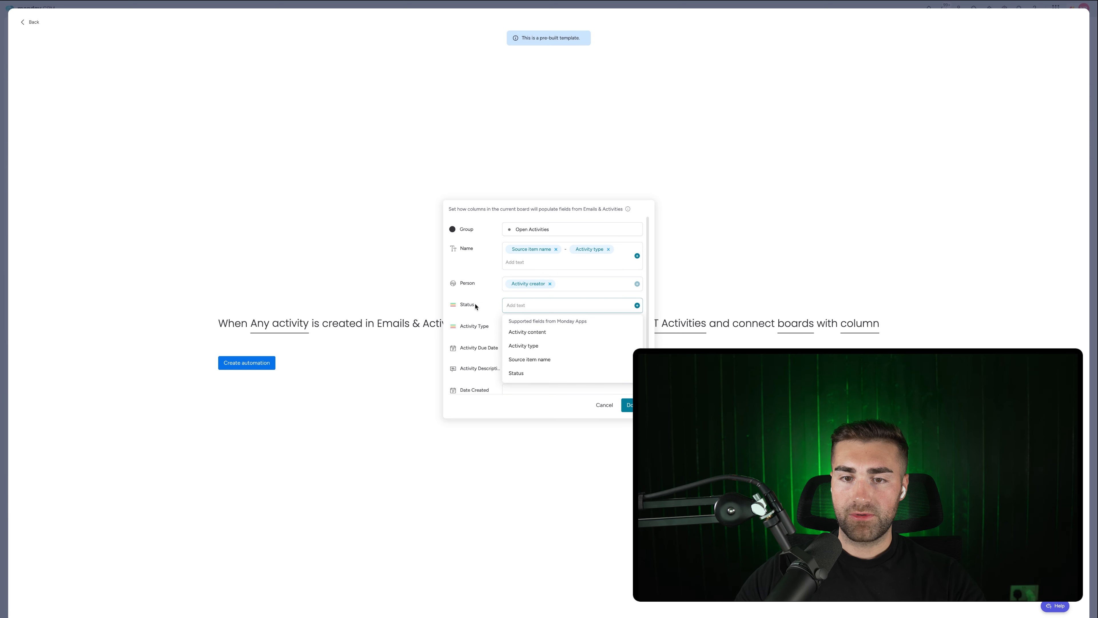
pyautogui.click(517, 373)
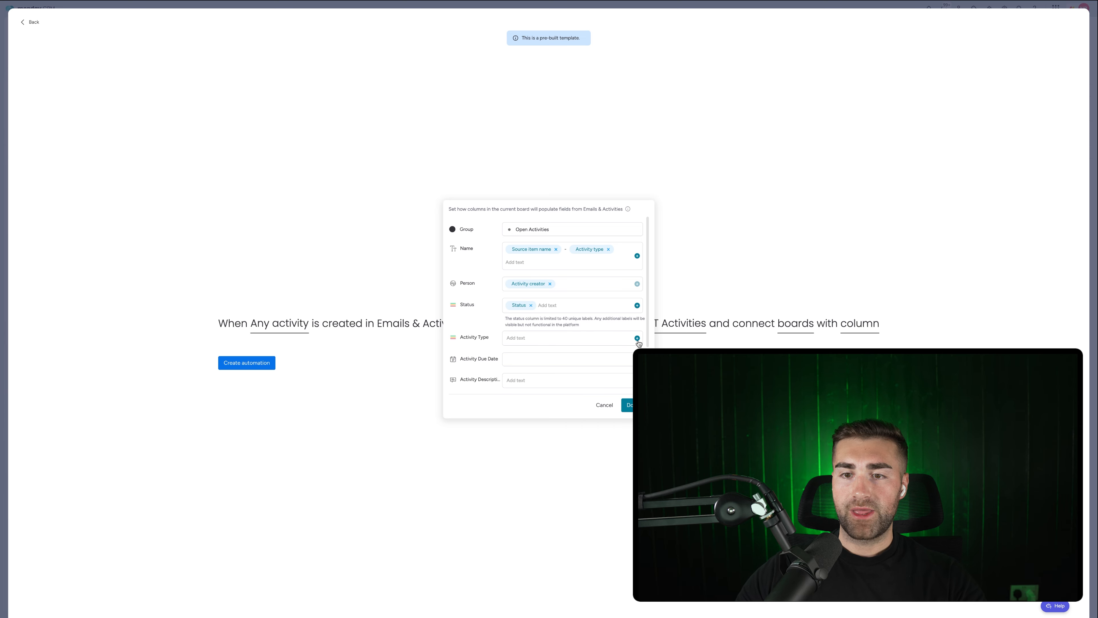
pyautogui.click(637, 338)
pyautogui.click(522, 378)
# Map Due Date to Start date and Description to Activity content, then confirm the mapping.
pyautogui.scroll(-2, 517, 364)
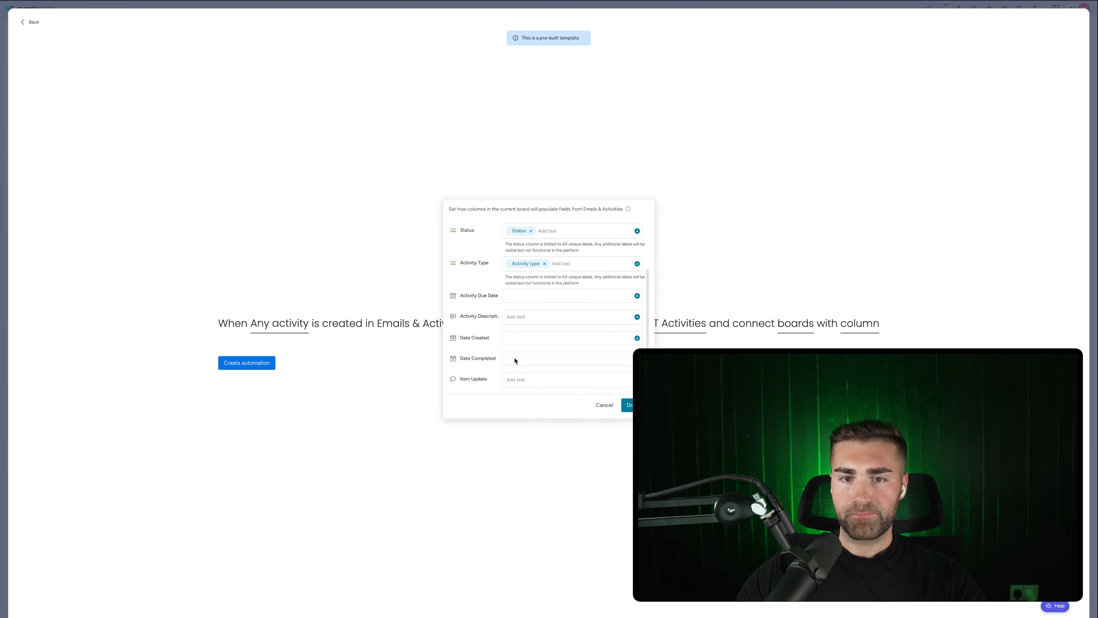
pyautogui.click(637, 296)
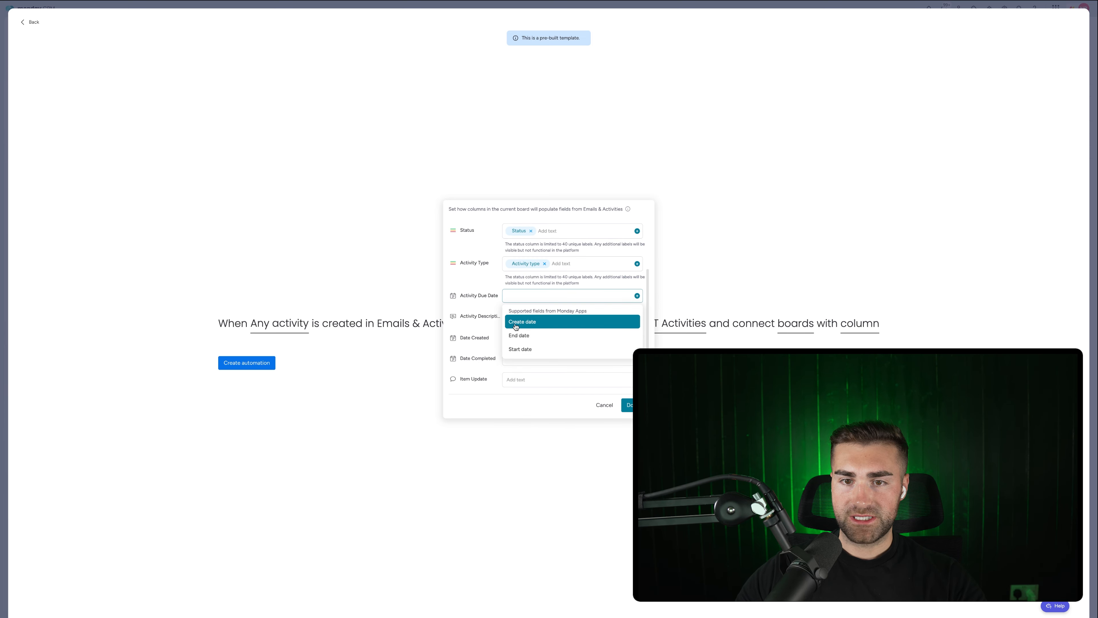
pyautogui.click(521, 349)
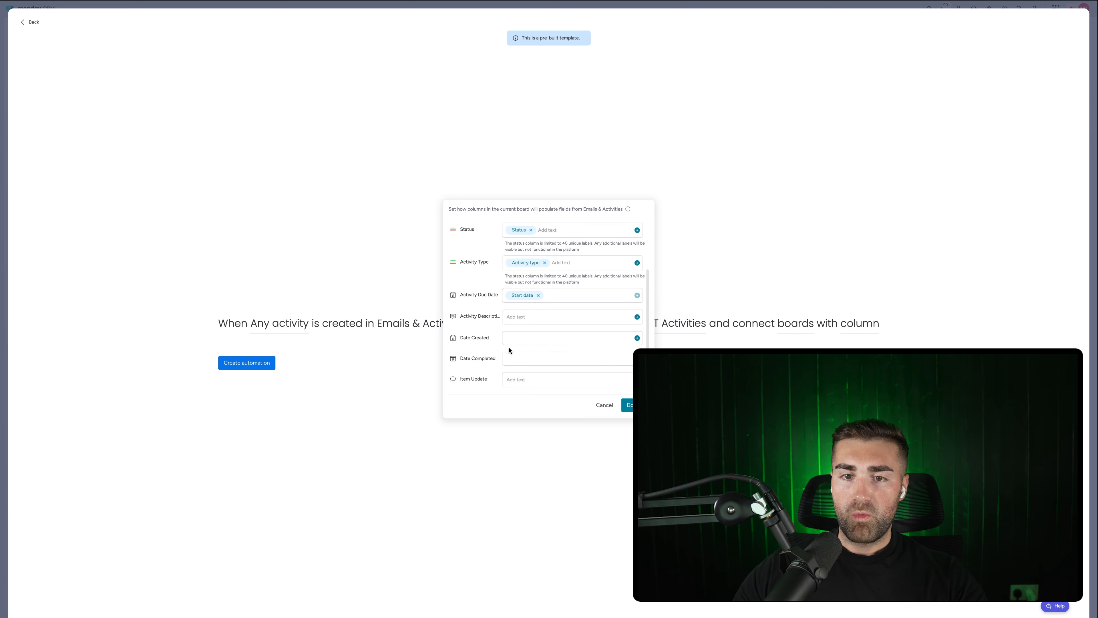
pyautogui.click(637, 317)
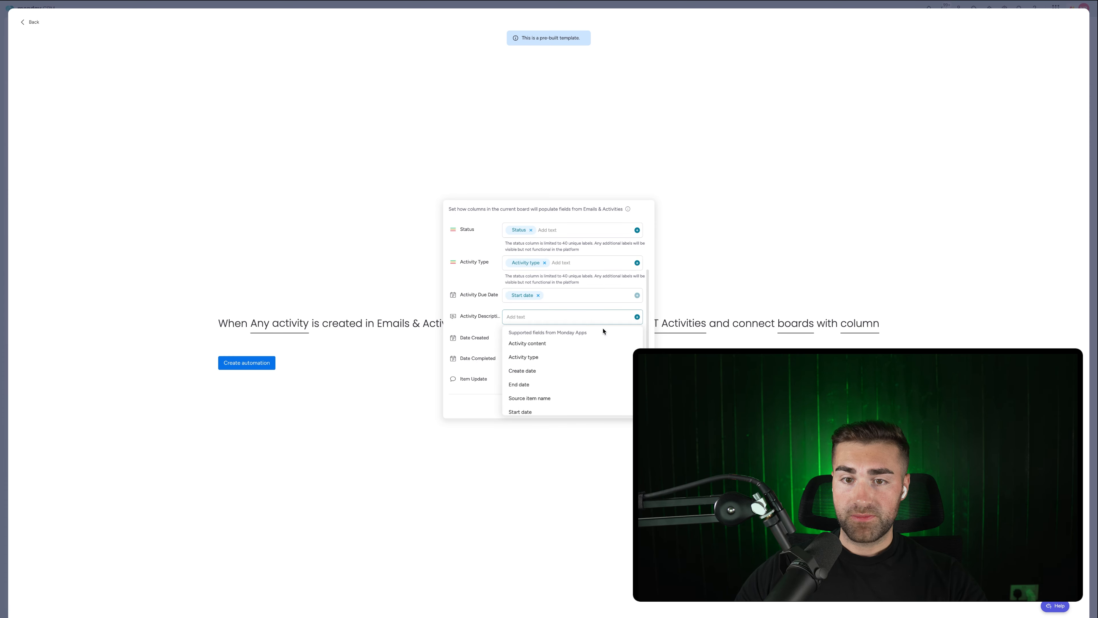
pyautogui.click(557, 346)
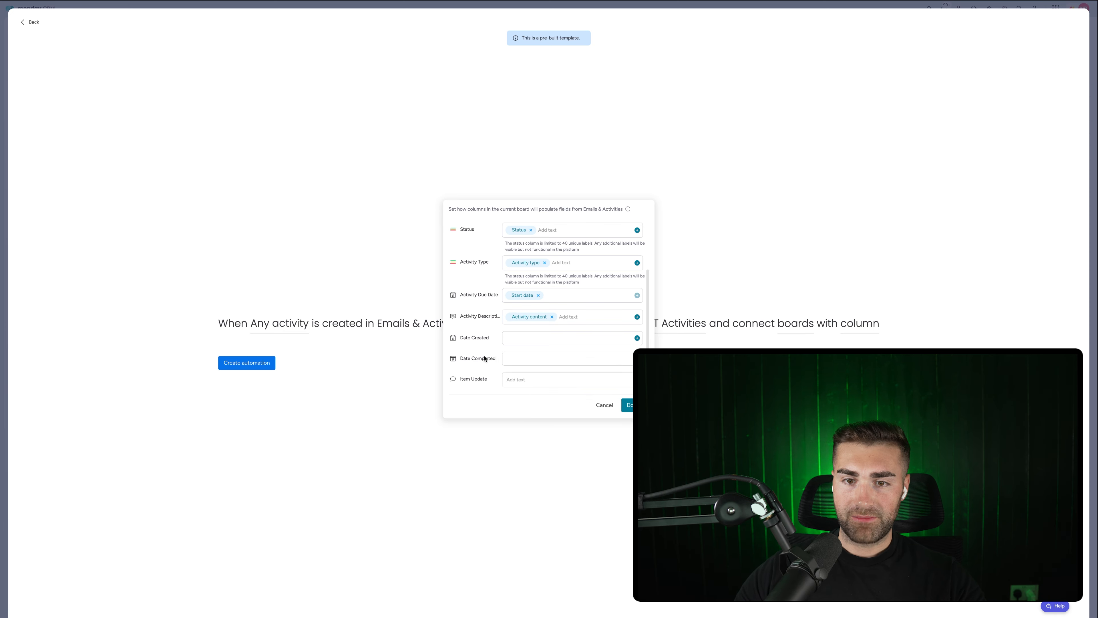
pyautogui.scroll(3, 592, 397)
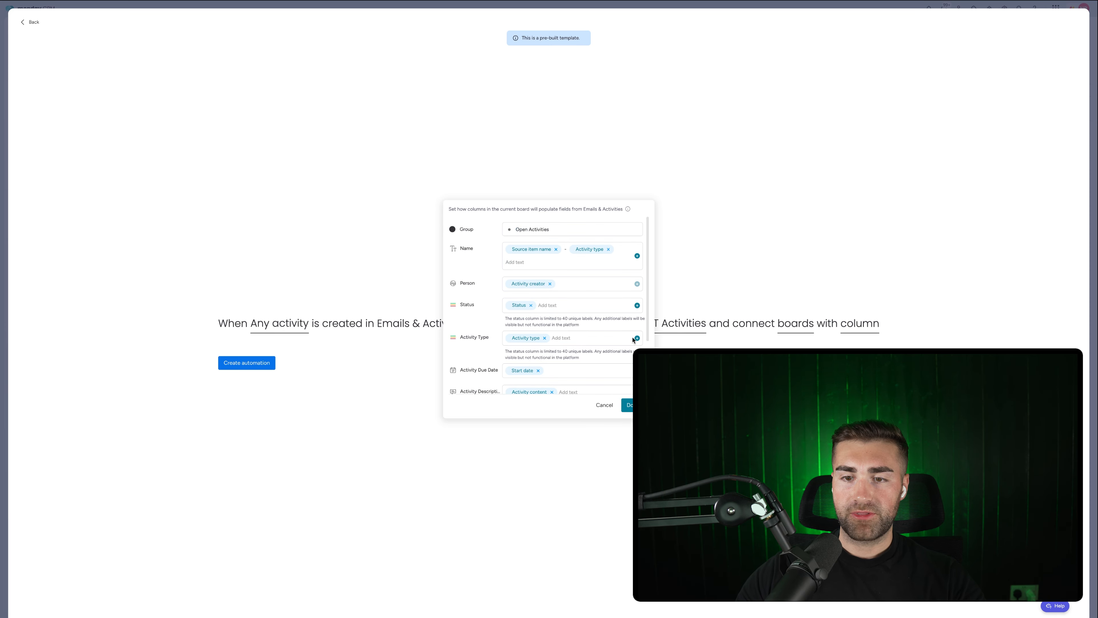
pyautogui.click(628, 405)
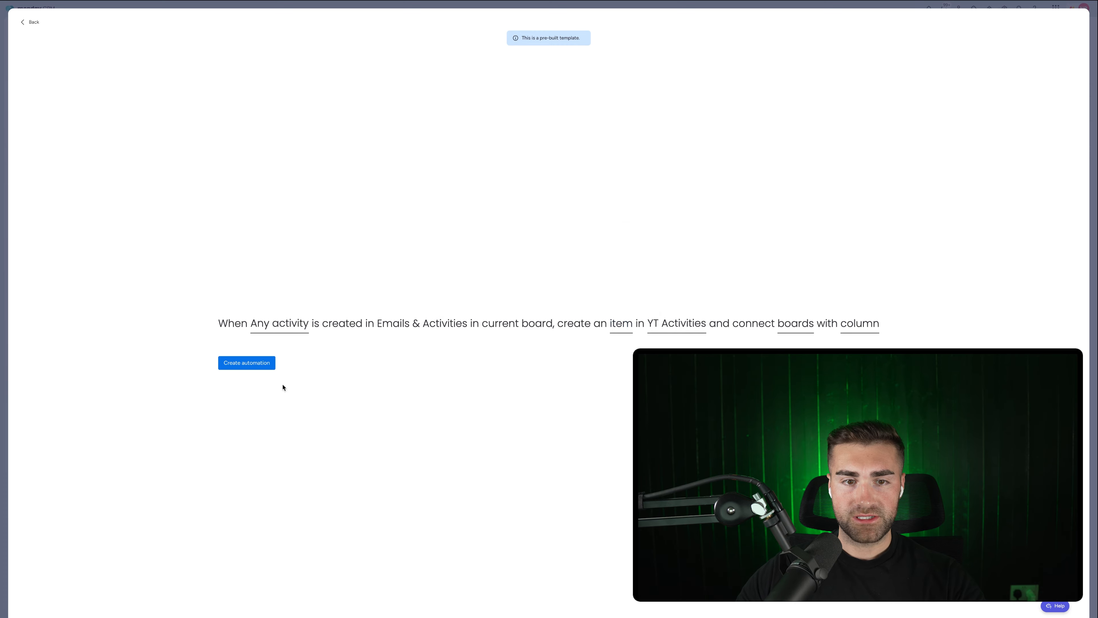
# Create the automation and rename the 'link to Activities' column to Activities.
pyautogui.click(252, 364)
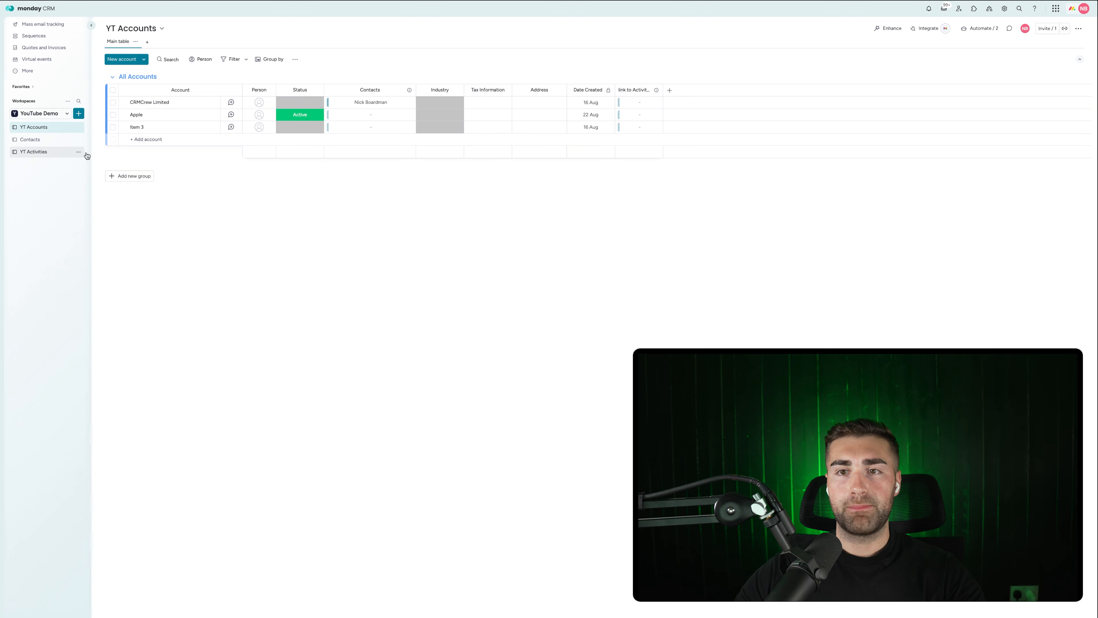
pyautogui.click(633, 90)
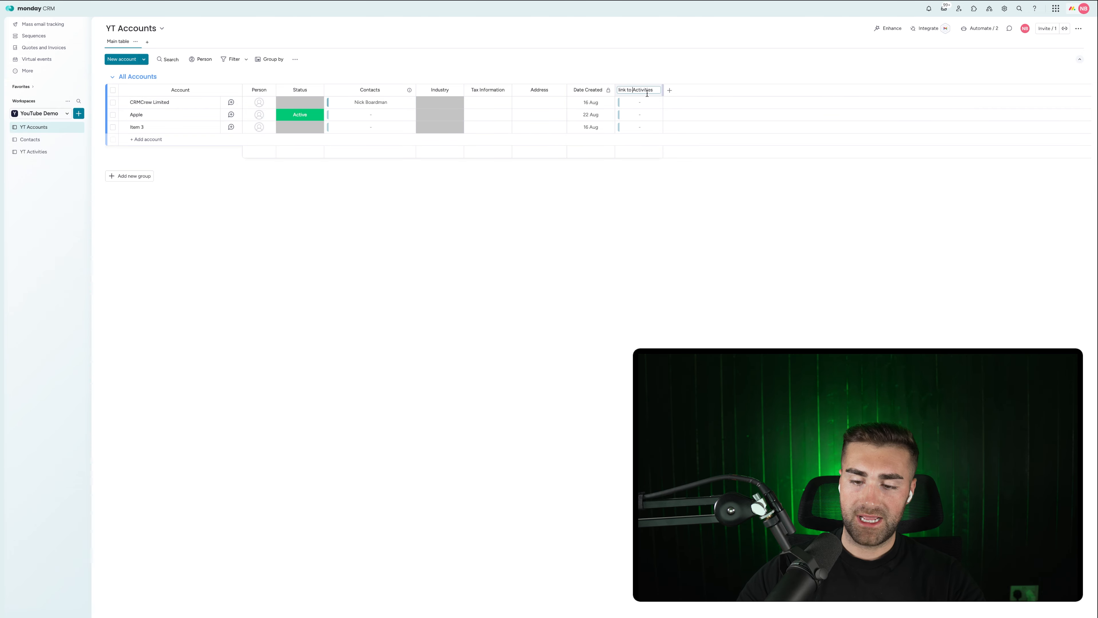
pyautogui.press('super+BackSpace')
pyautogui.press('Return')
# Move the Activities column to sit just before Date Created.
pyautogui.click(655, 90)
pyautogui.moveTo(692, 94)
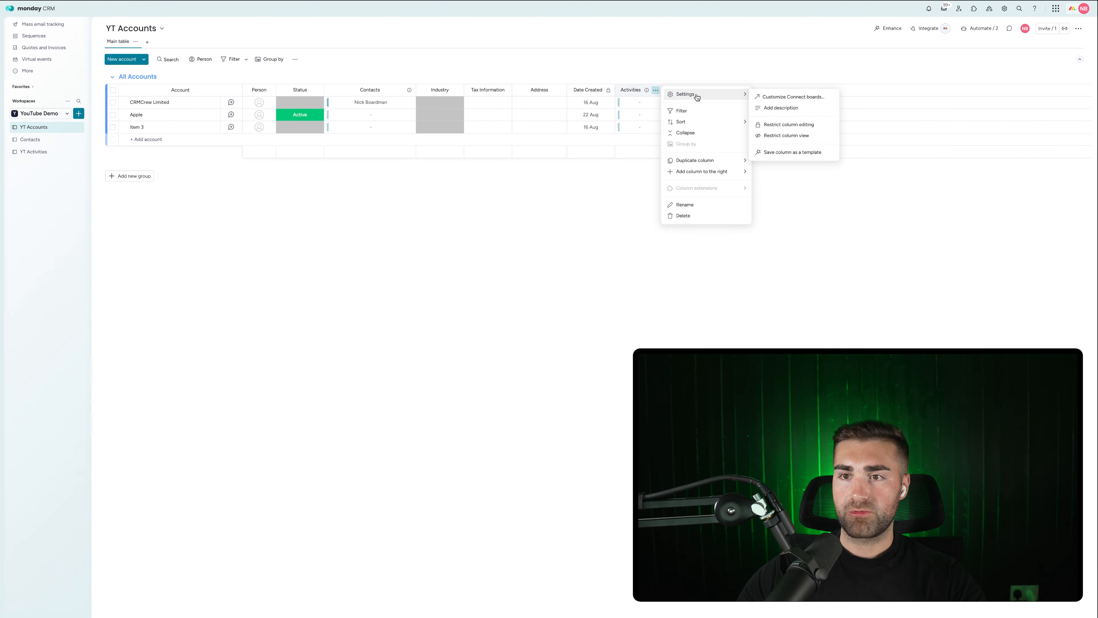
pyautogui.click(618, 124)
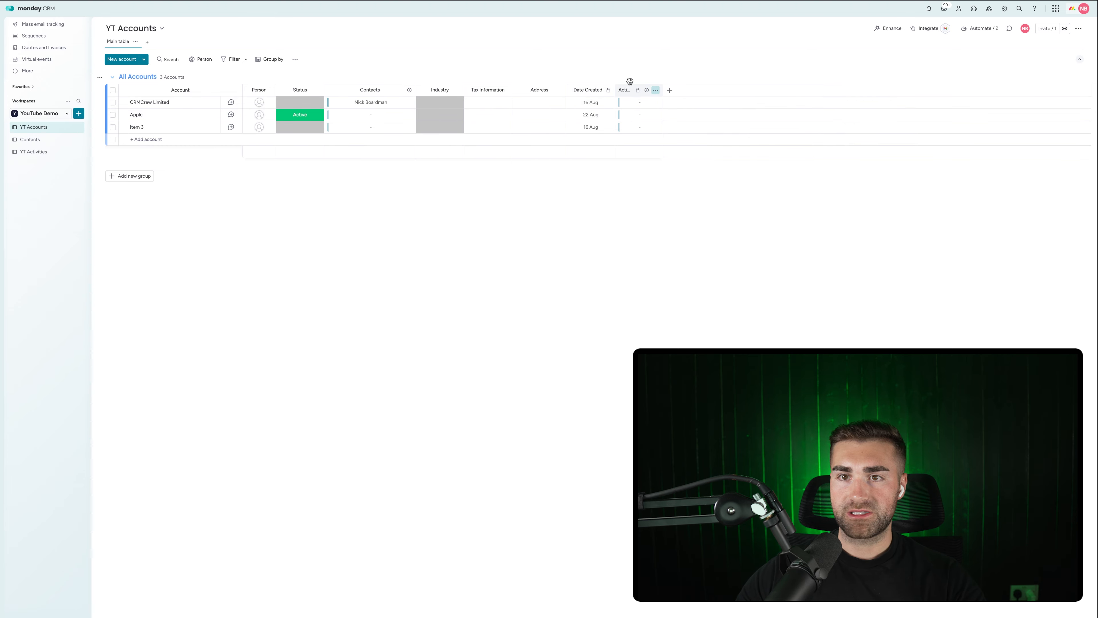
pyautogui.moveTo(626, 89); pyautogui.dragTo(596, 89)
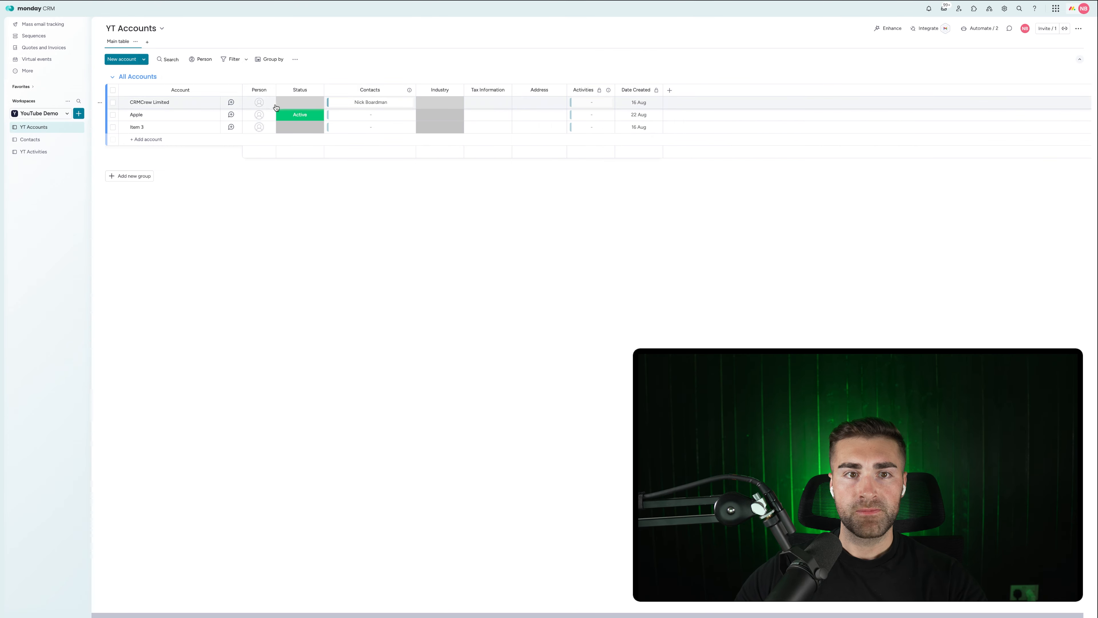
# Log a 30-minute call summary on CRMCrew Limited saying the call was really positive, then dismiss the call-notes tip.
pyautogui.click(230, 102)
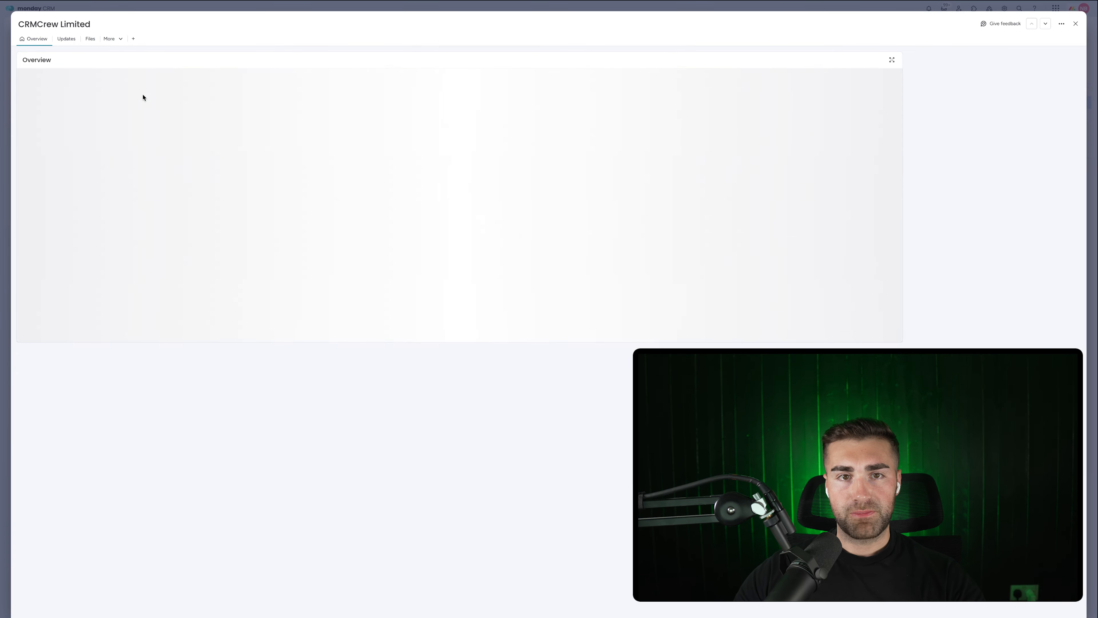
pyautogui.click(82, 76)
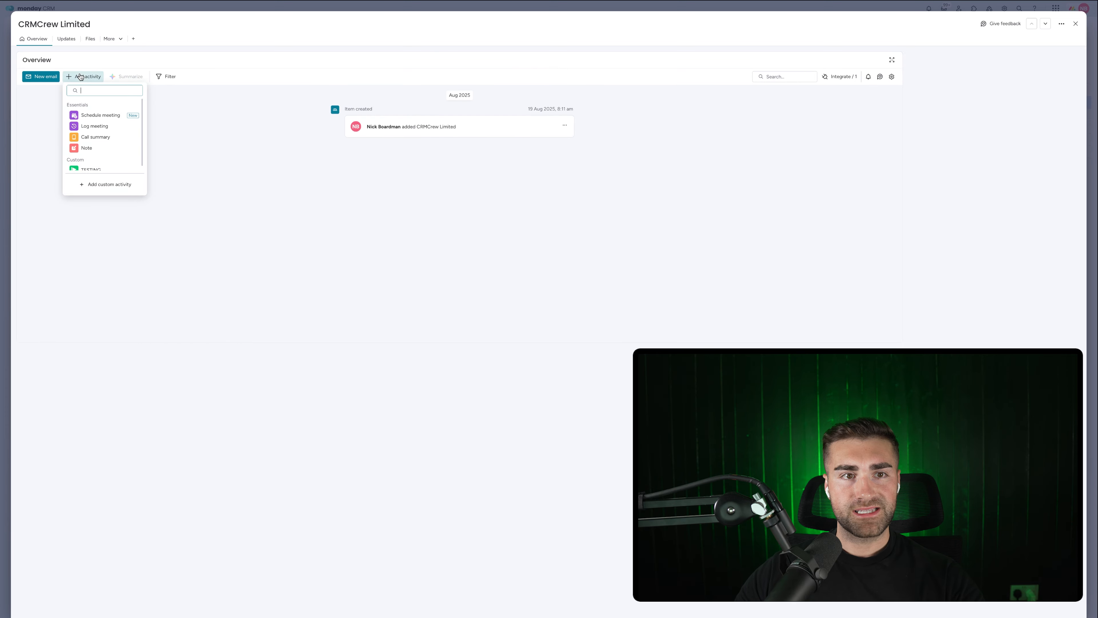
pyautogui.click(89, 137)
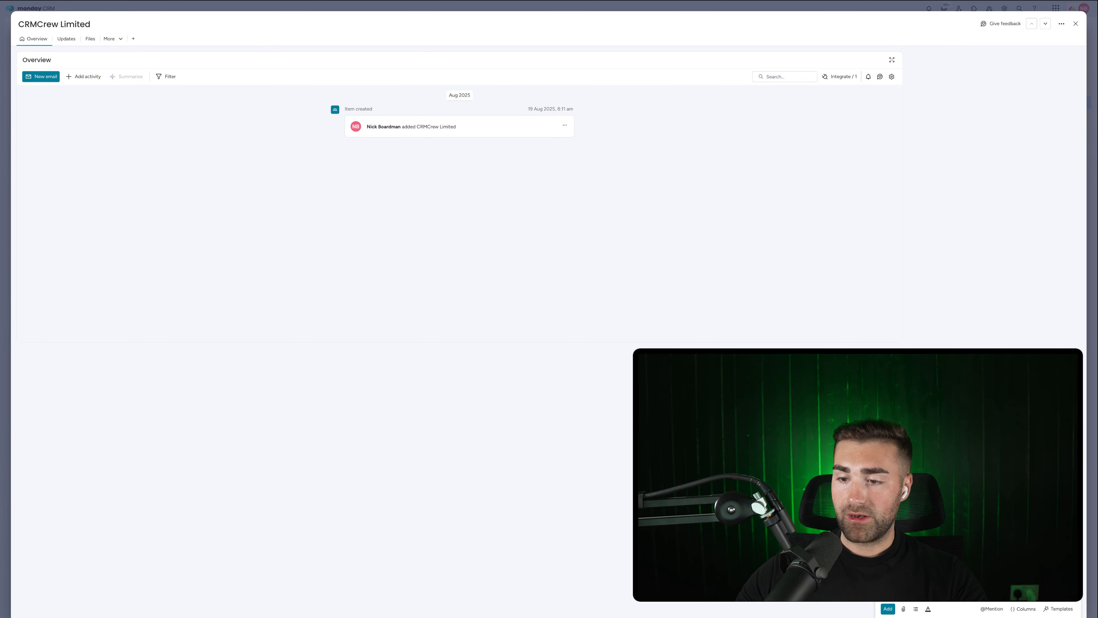
pyautogui.click(979, 582)
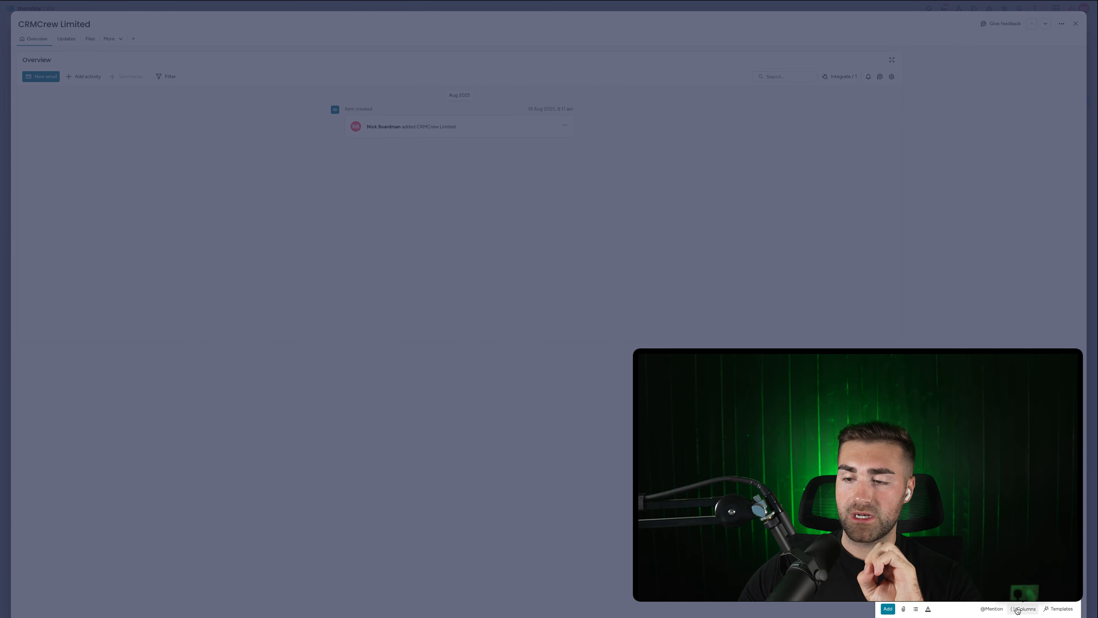
pyautogui.click(1046, 610)
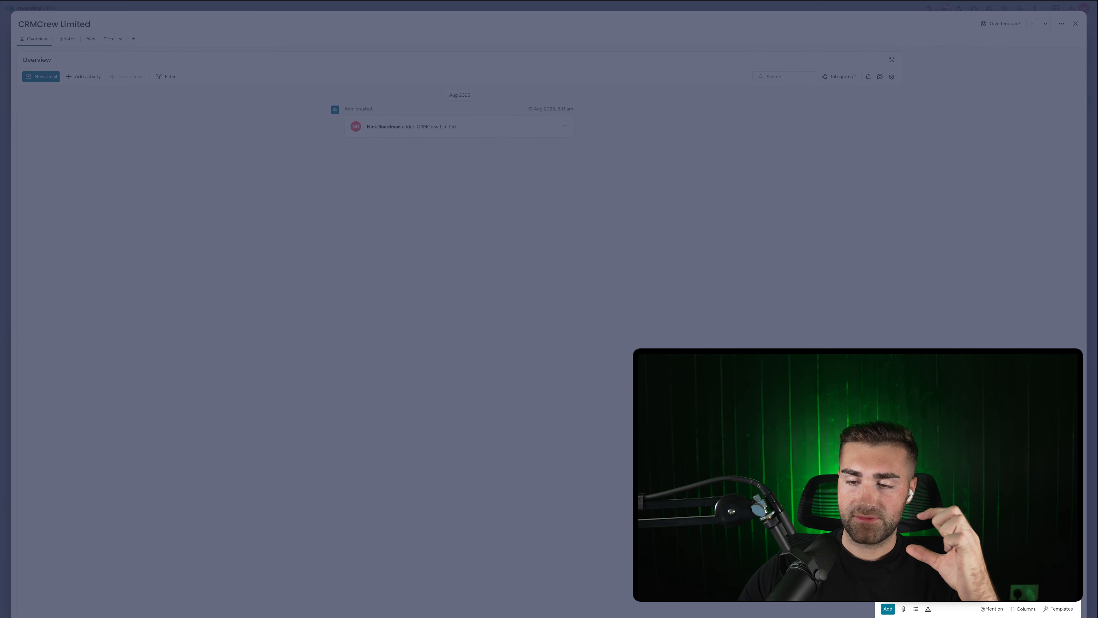
pyautogui.click(887, 609)
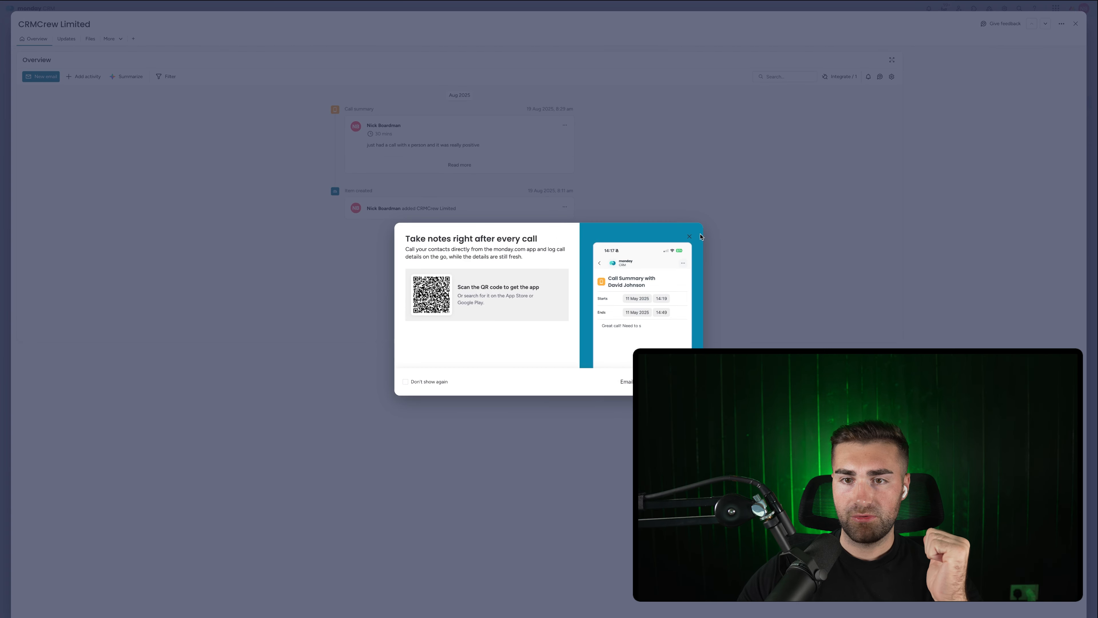
pyautogui.click(689, 237)
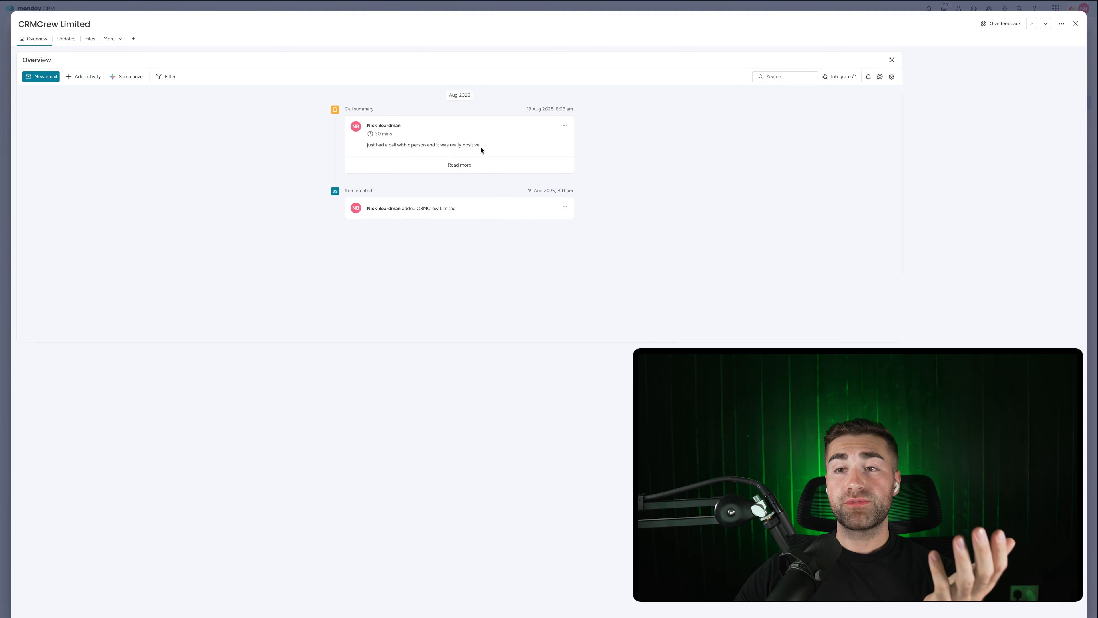
# On YT Activities, rename the Completed status label to Done and mark the call summary Done.
pyautogui.click(1073, 25)
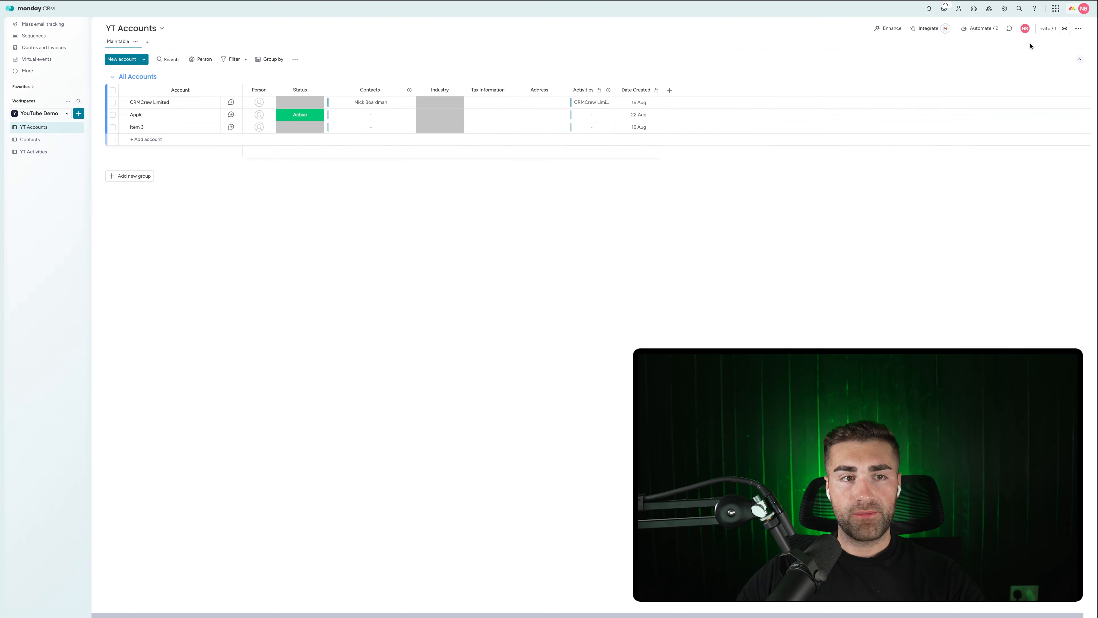
pyautogui.click(34, 152)
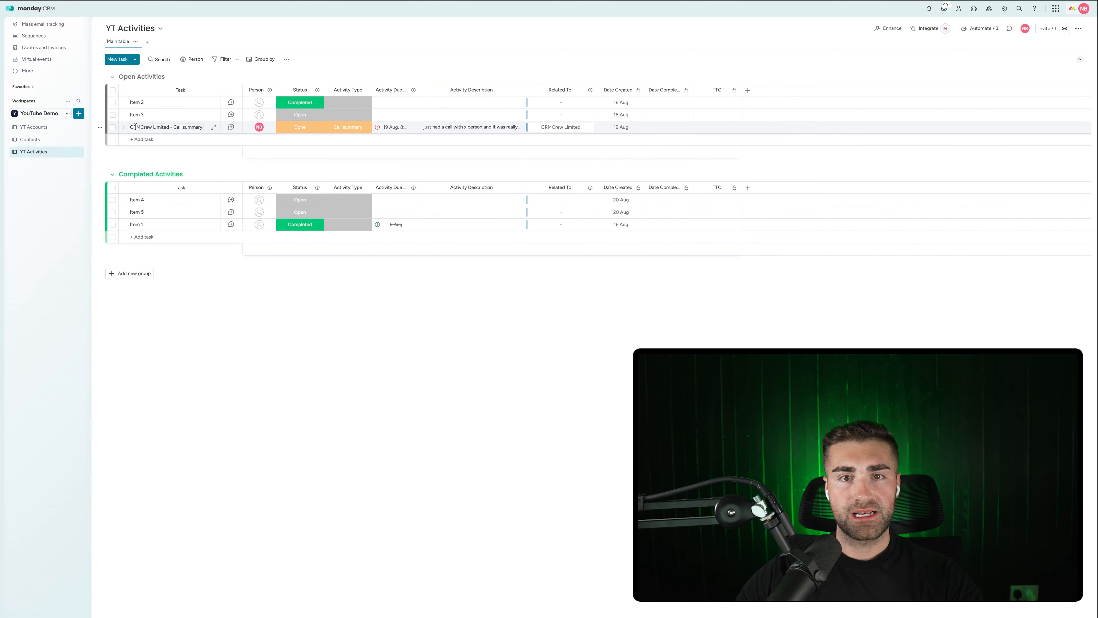
pyautogui.click(284, 130)
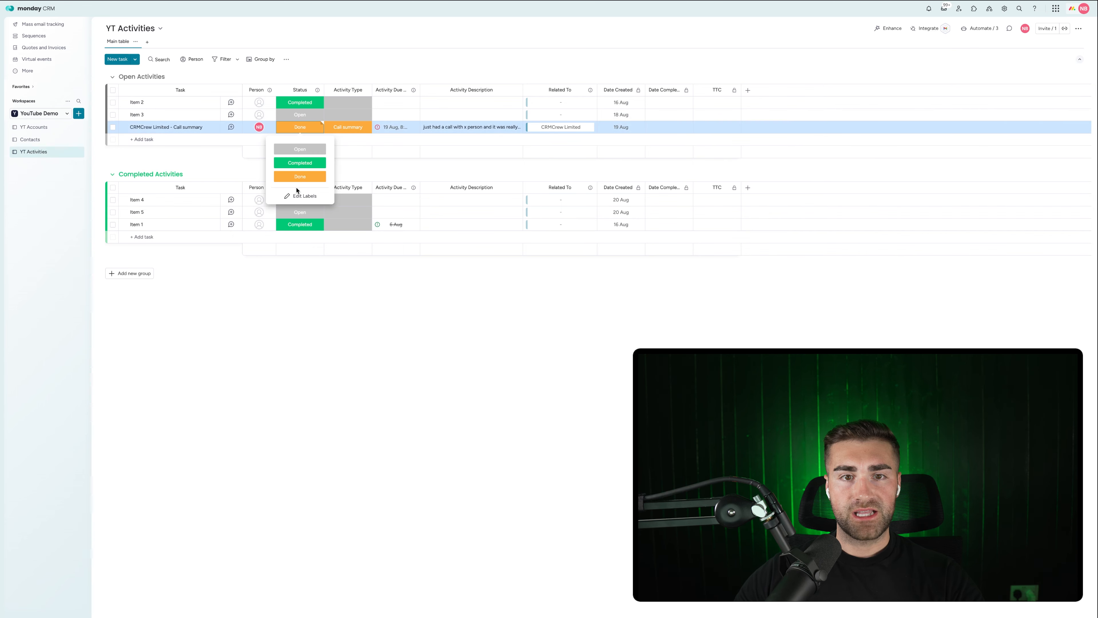
pyautogui.click(299, 193)
pyautogui.click(297, 164)
pyautogui.write('Do')
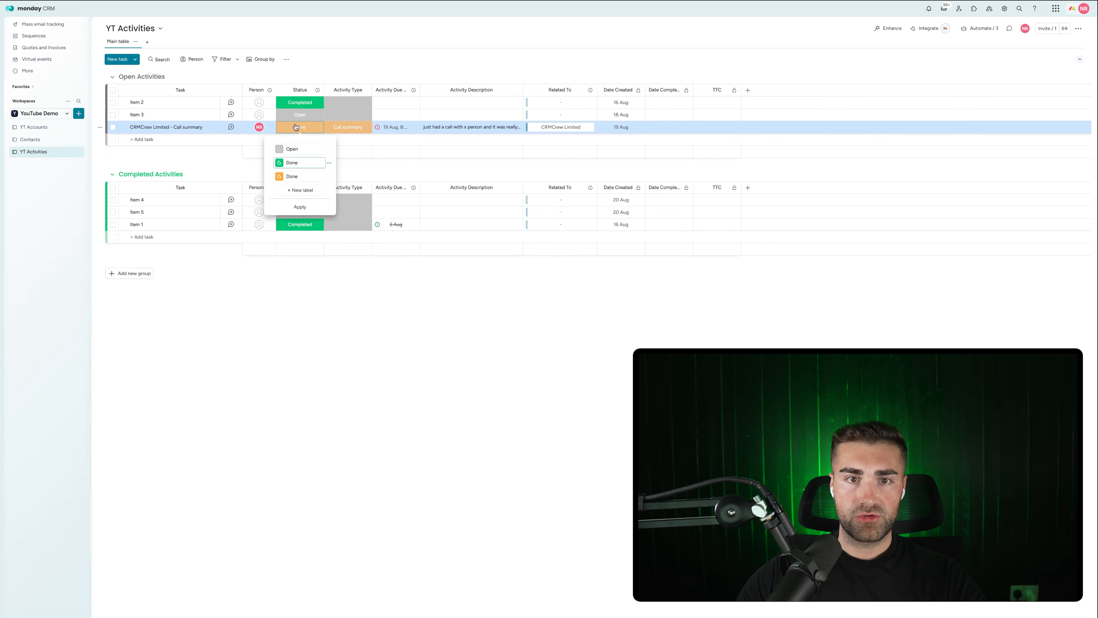
pyautogui.write('ne')
pyautogui.click(300, 207)
pyautogui.click(300, 163)
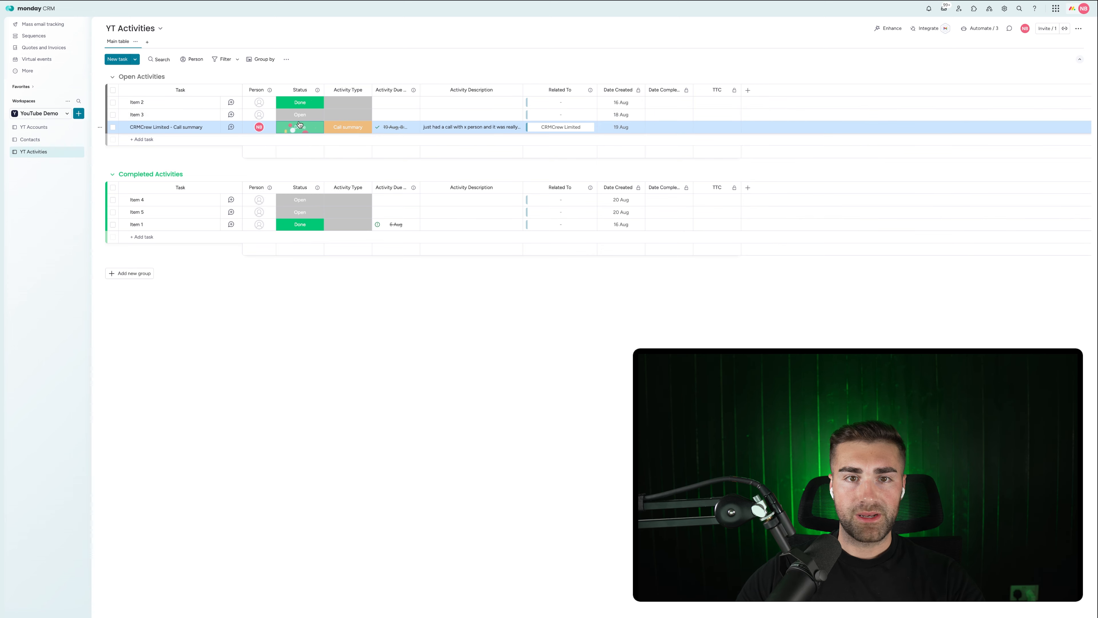
# Delete the duplicate orange Done label and widen the Activity Due Date column.
pyautogui.click(304, 195)
pyautogui.click(329, 177)
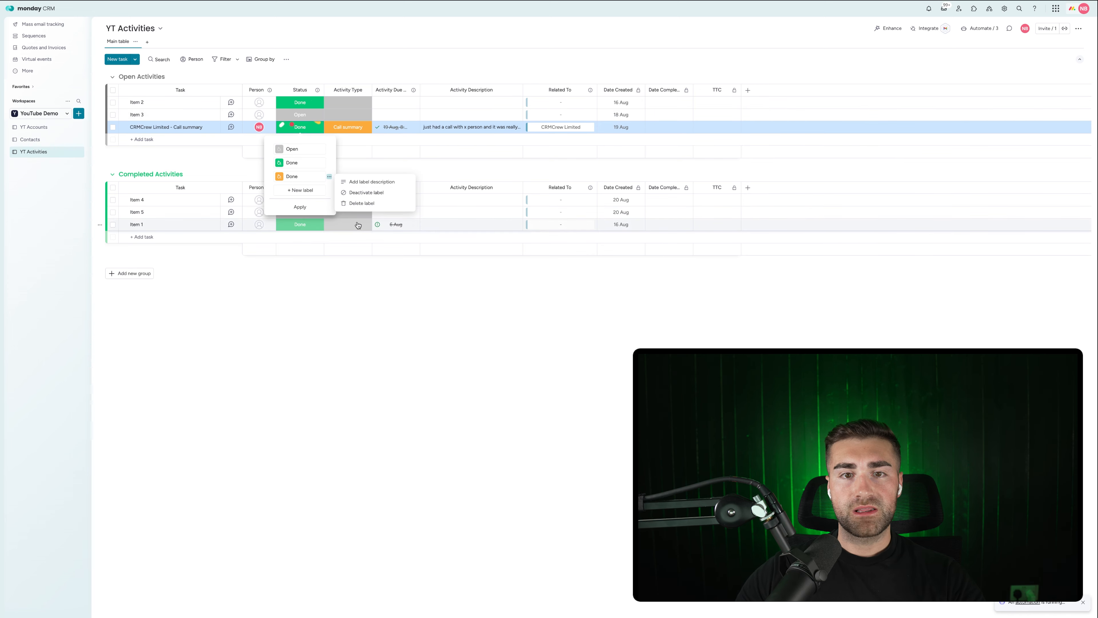
pyautogui.click(352, 204)
pyautogui.click(302, 228)
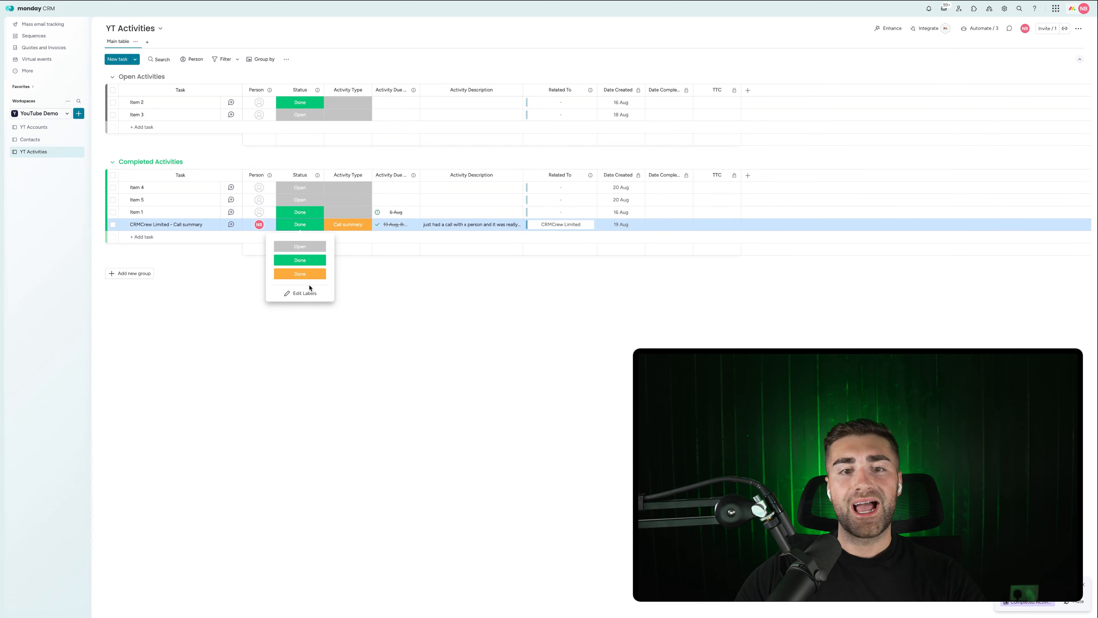
pyautogui.click(308, 293)
pyautogui.click(330, 276)
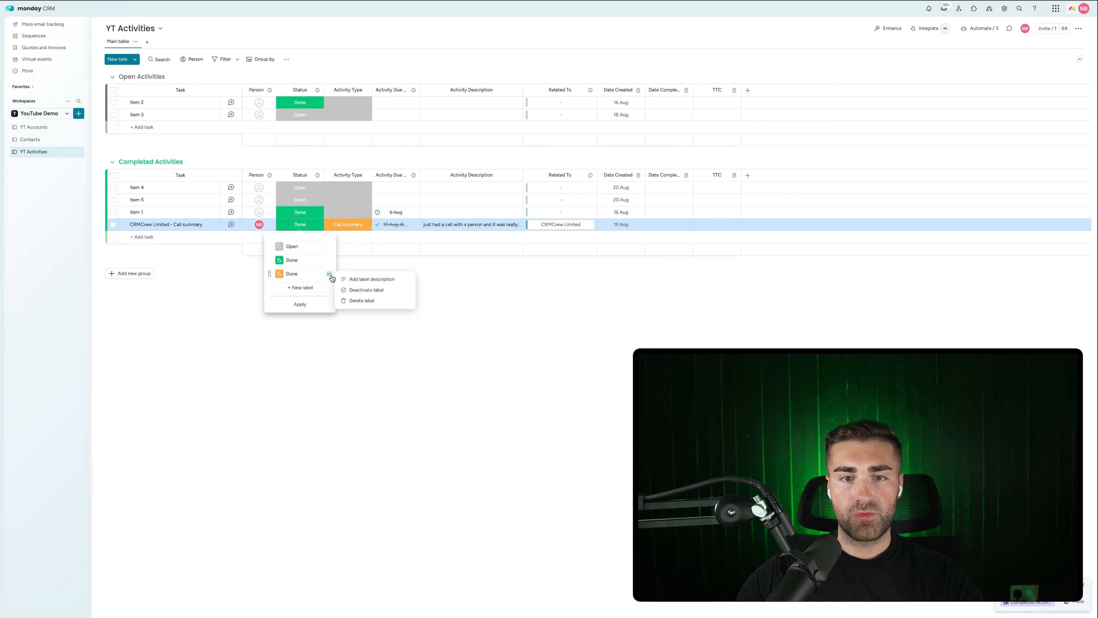
pyautogui.click(353, 302)
pyautogui.click(438, 290)
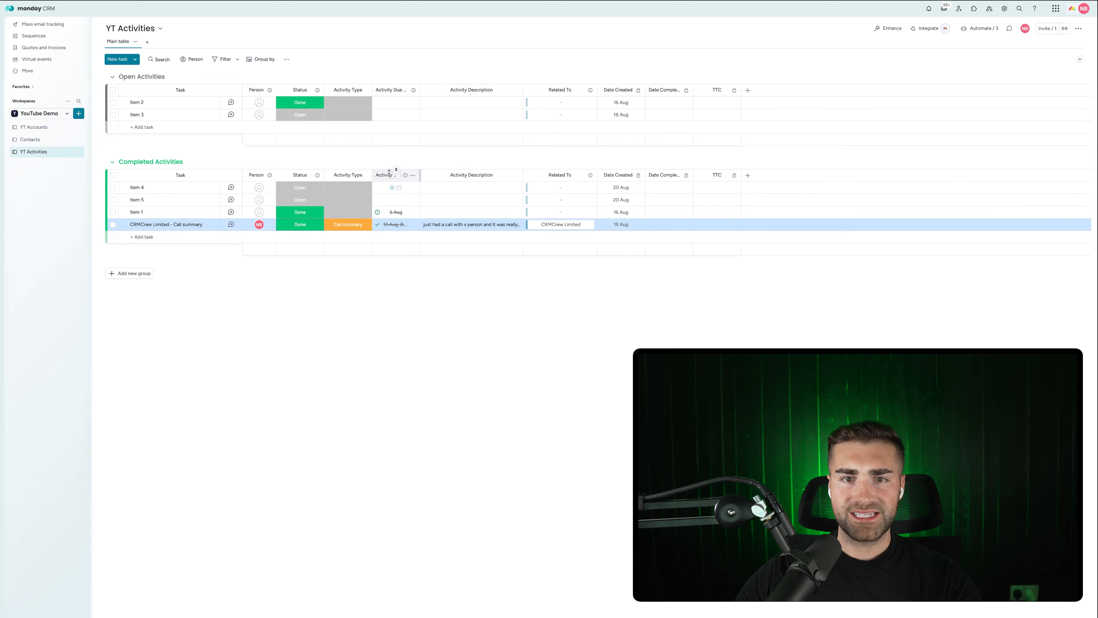
pyautogui.moveTo(420, 174); pyautogui.dragTo(438, 174)
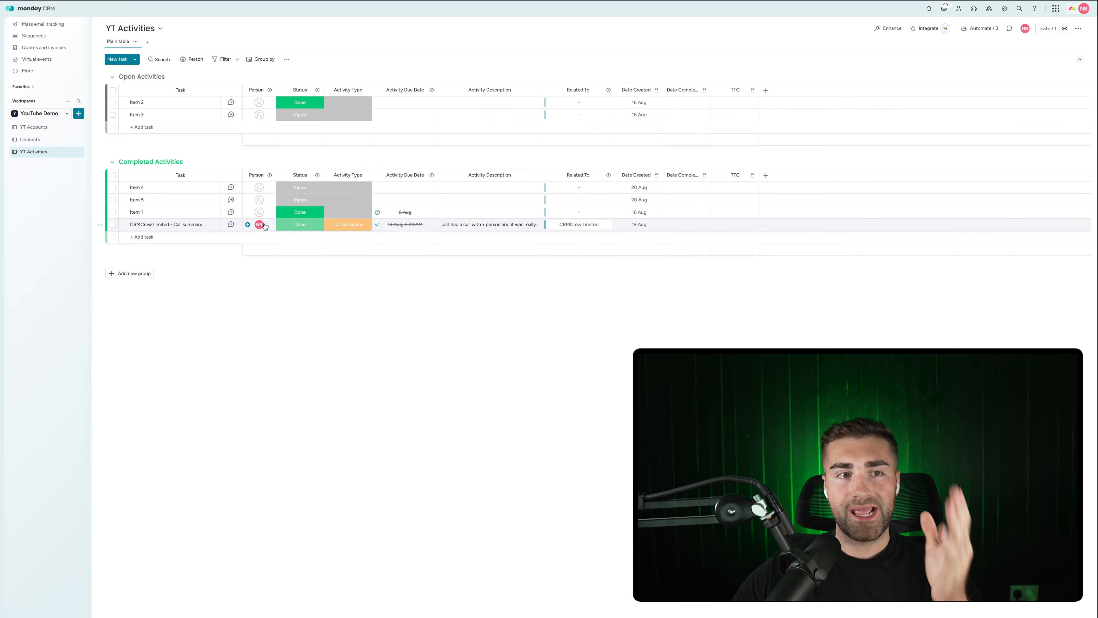
pyautogui.moveTo(264, 226)
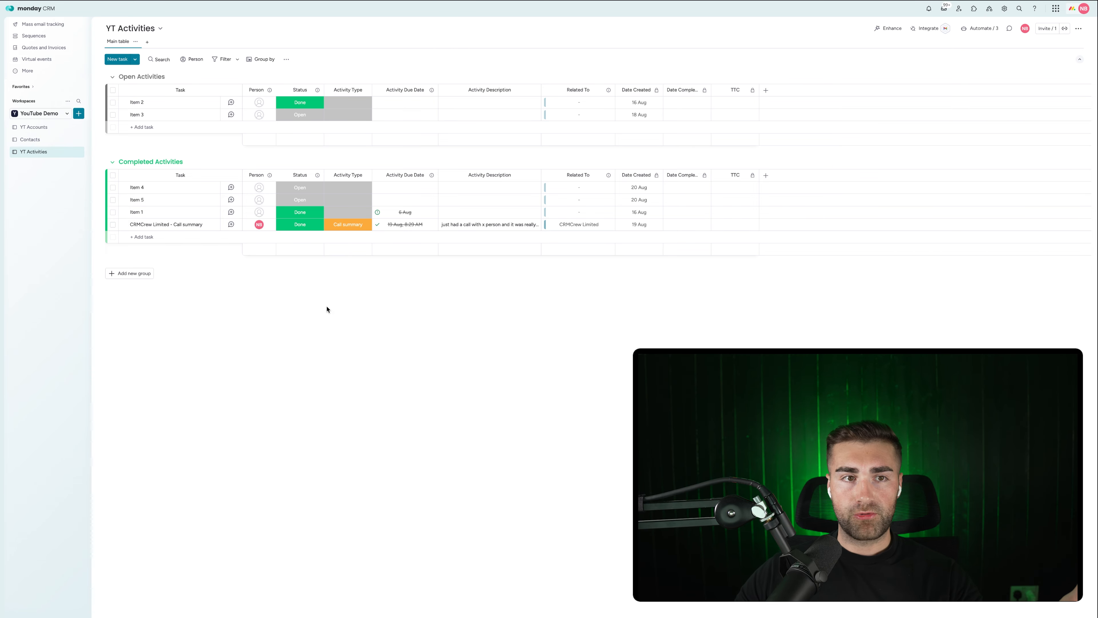
# Add a TESTING activity due 26 Aug 2025 about a future activity to CRMCrew Limited.
pyautogui.click(25, 131)
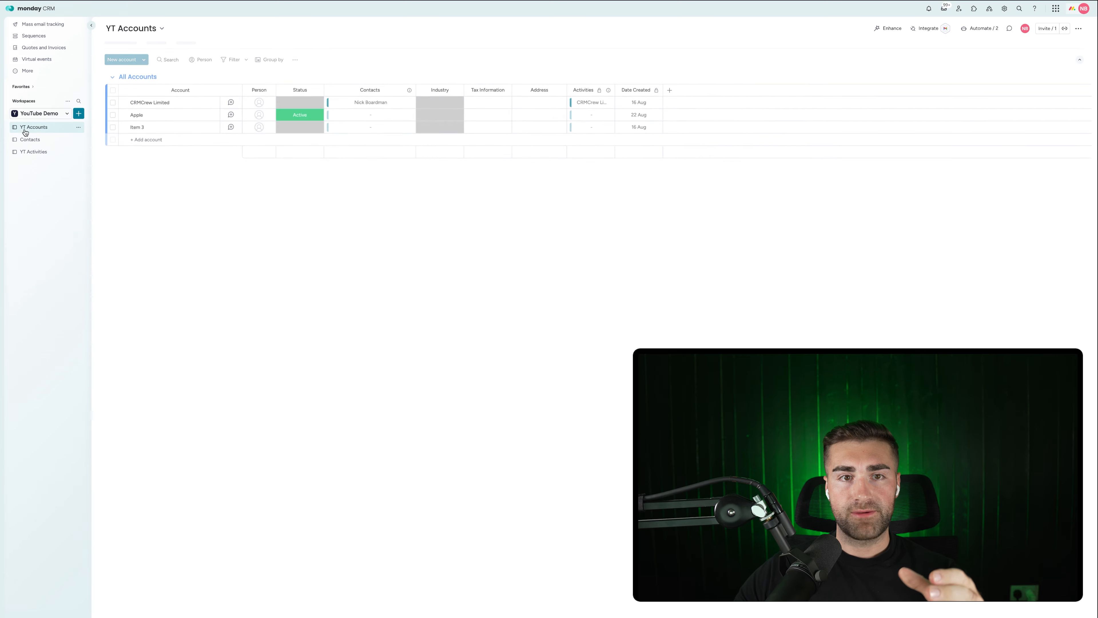
pyautogui.click(231, 102)
pyautogui.click(84, 76)
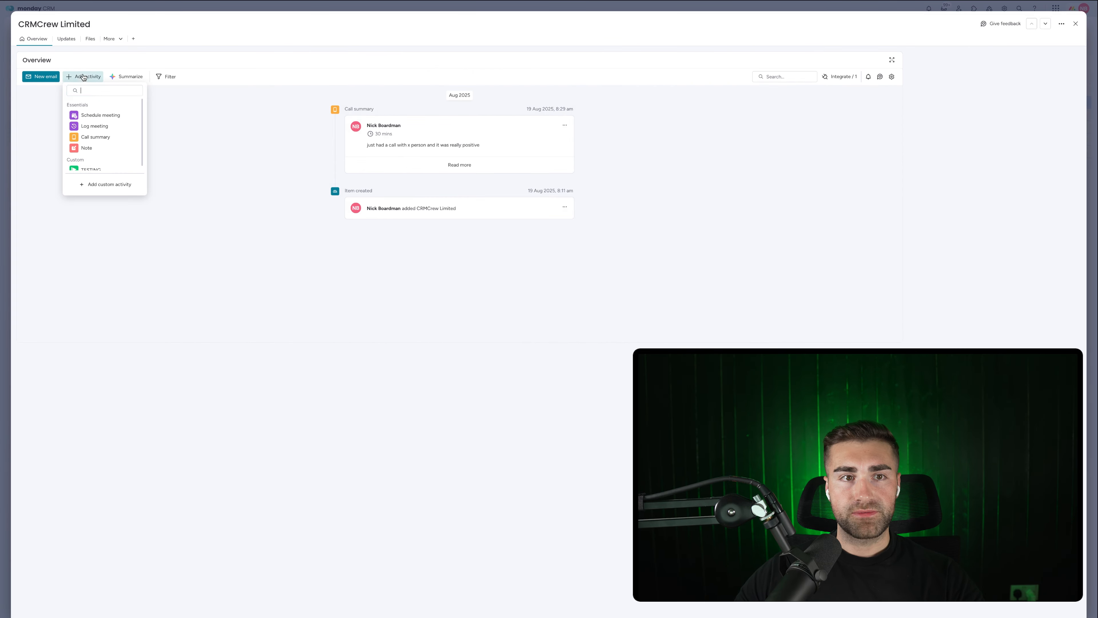
pyautogui.scroll(-1, 89, 145)
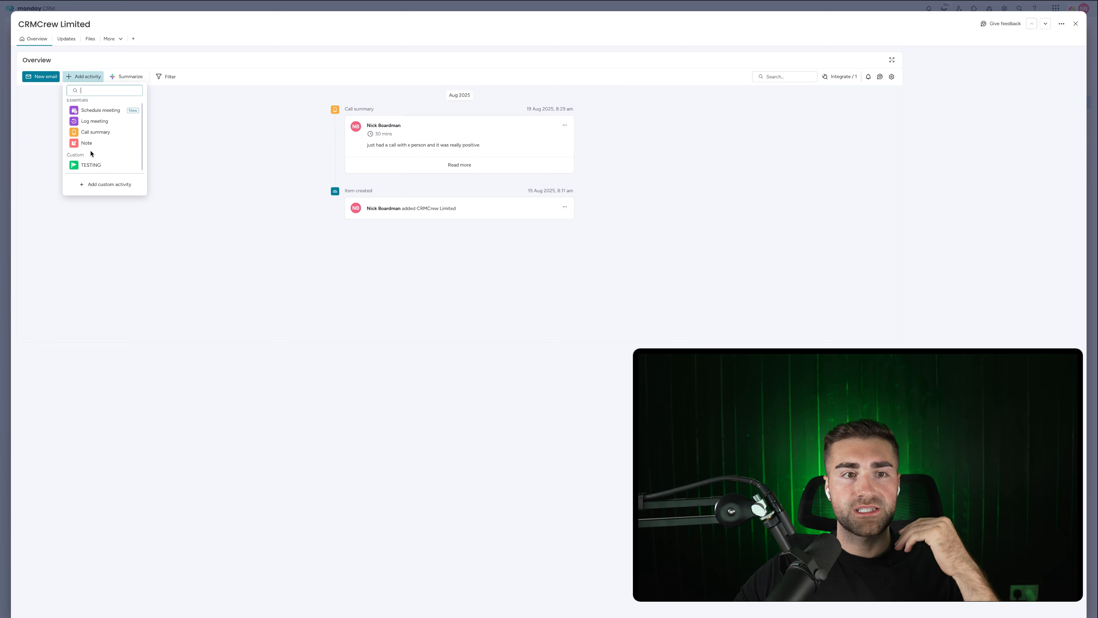
pyautogui.click(89, 166)
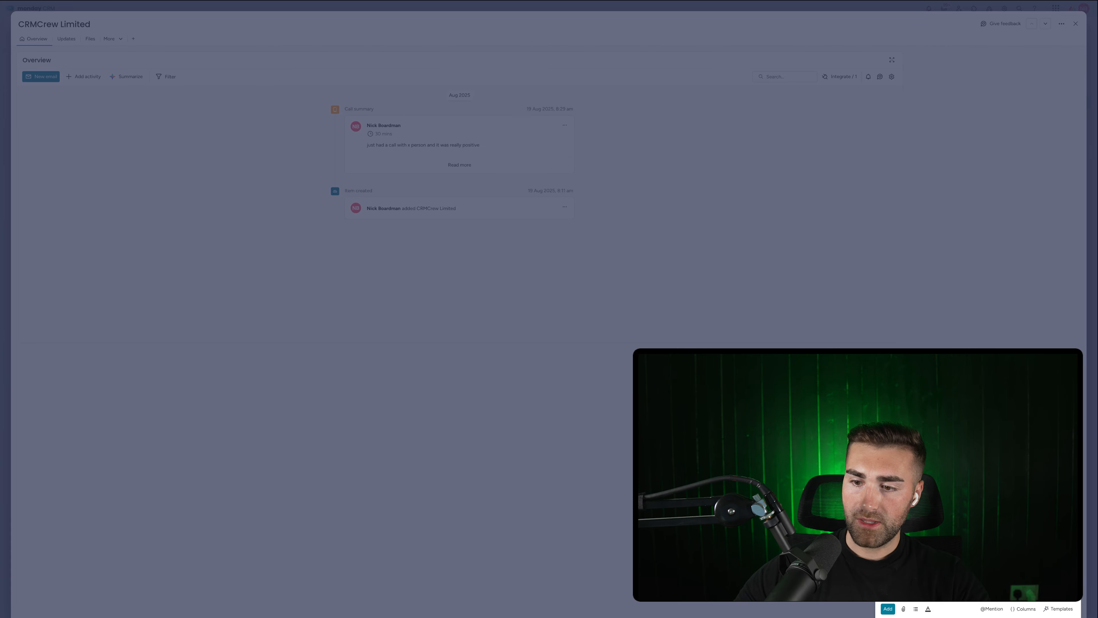
pyautogui.click(887, 608)
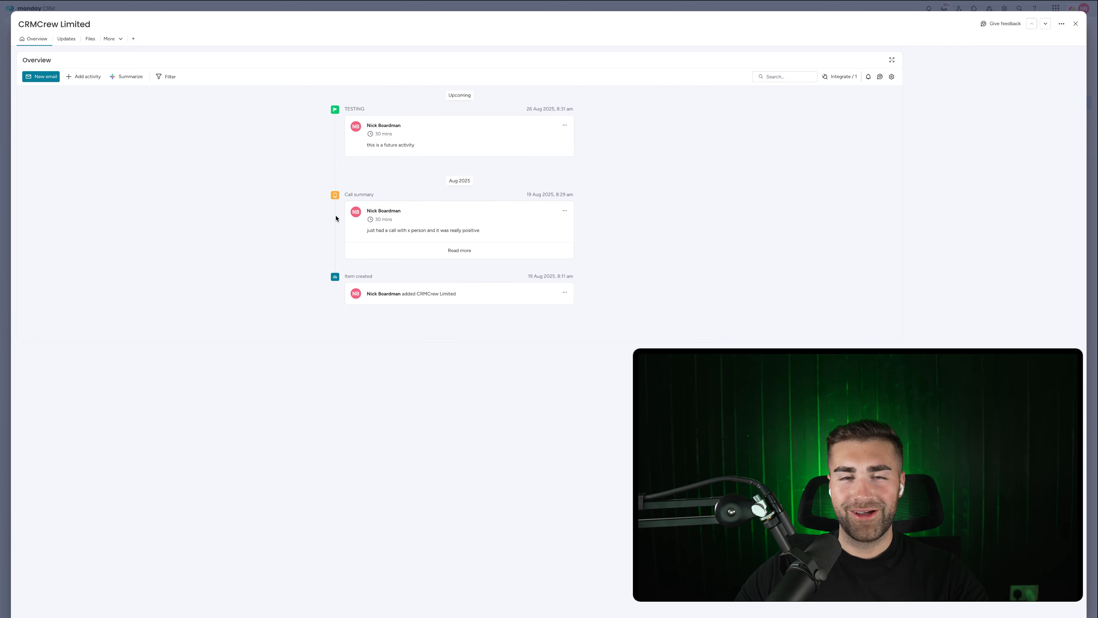
pyautogui.click(1076, 24)
# Check the CRMCrew Limited - TESTING row's status on YT Activities, leaving it Open.
pyautogui.click(30, 151)
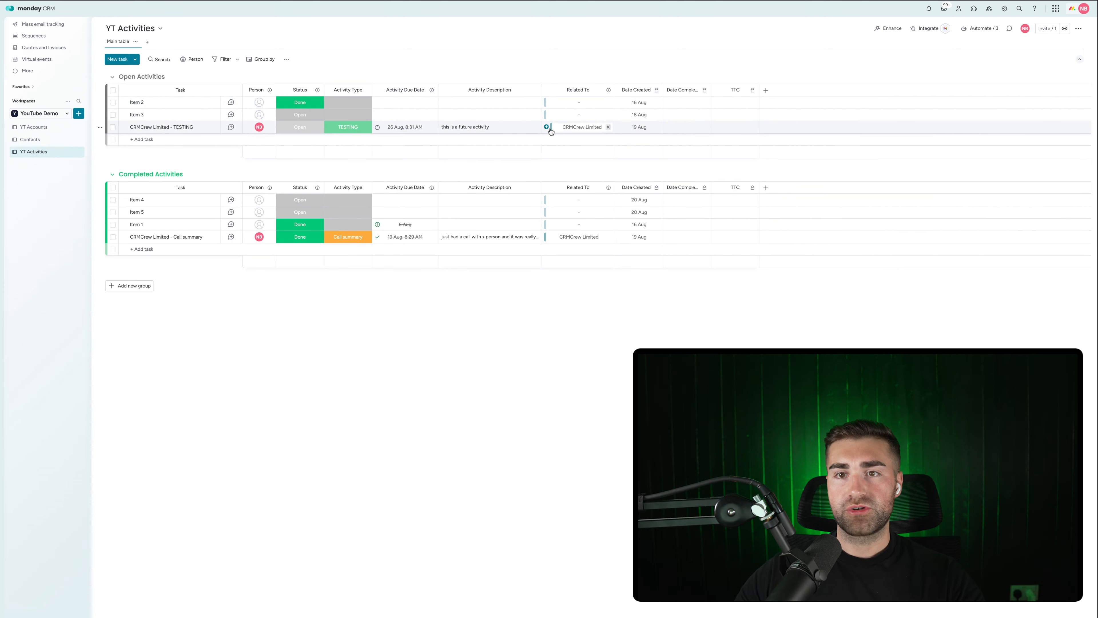
pyautogui.click(300, 128)
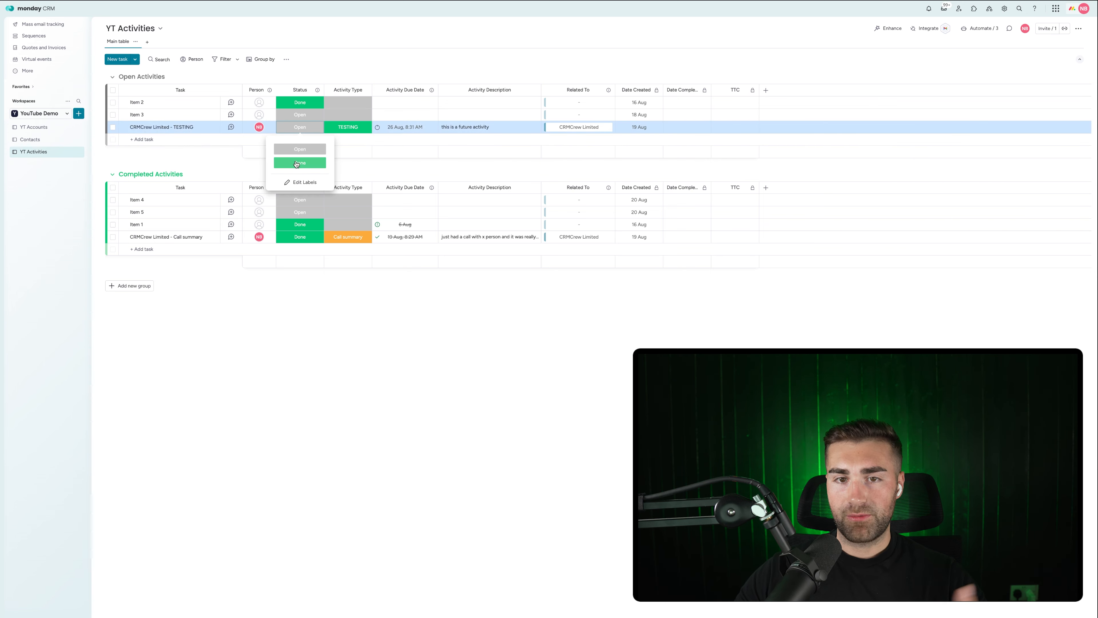
pyautogui.click(367, 57)
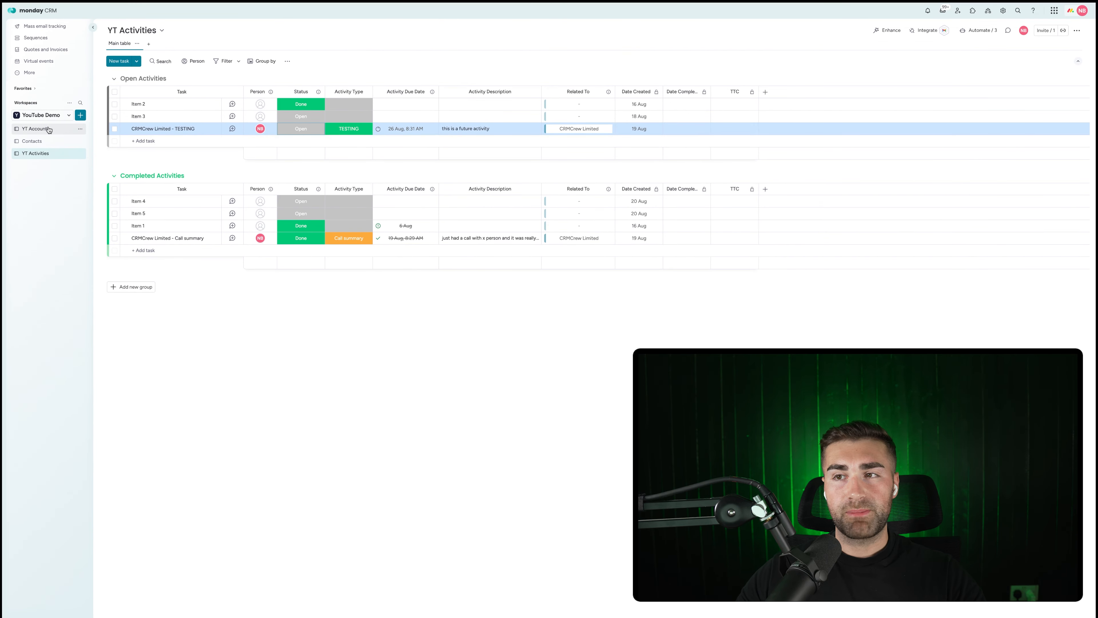
# Add a Date column named Last Activity Date to YT Accounts, placed just before Activities.
pyautogui.click(49, 129)
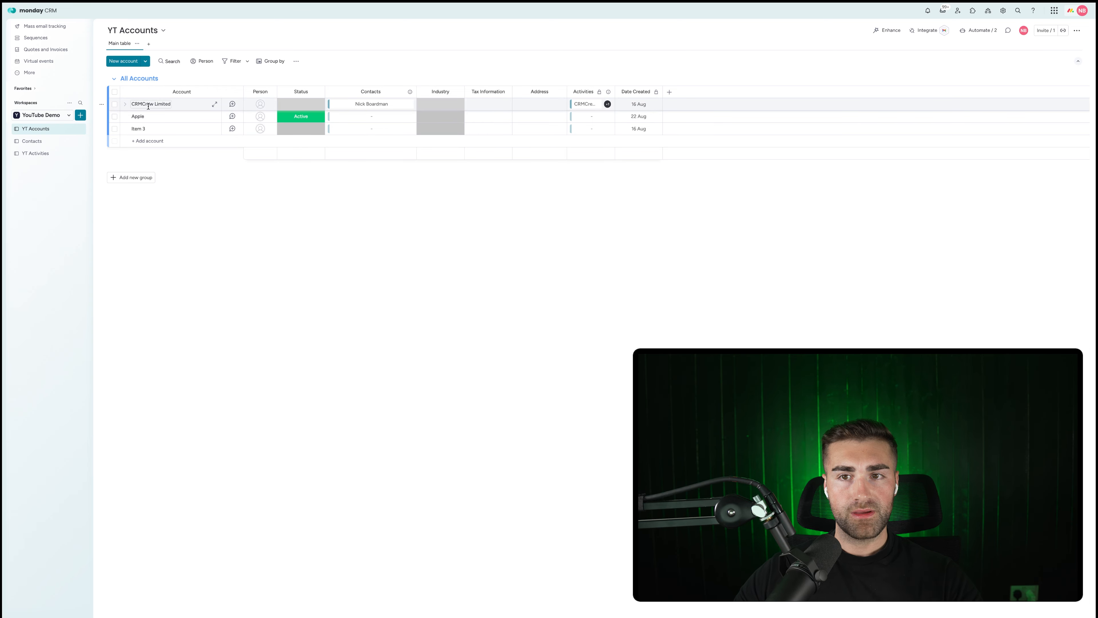
pyautogui.click(669, 92)
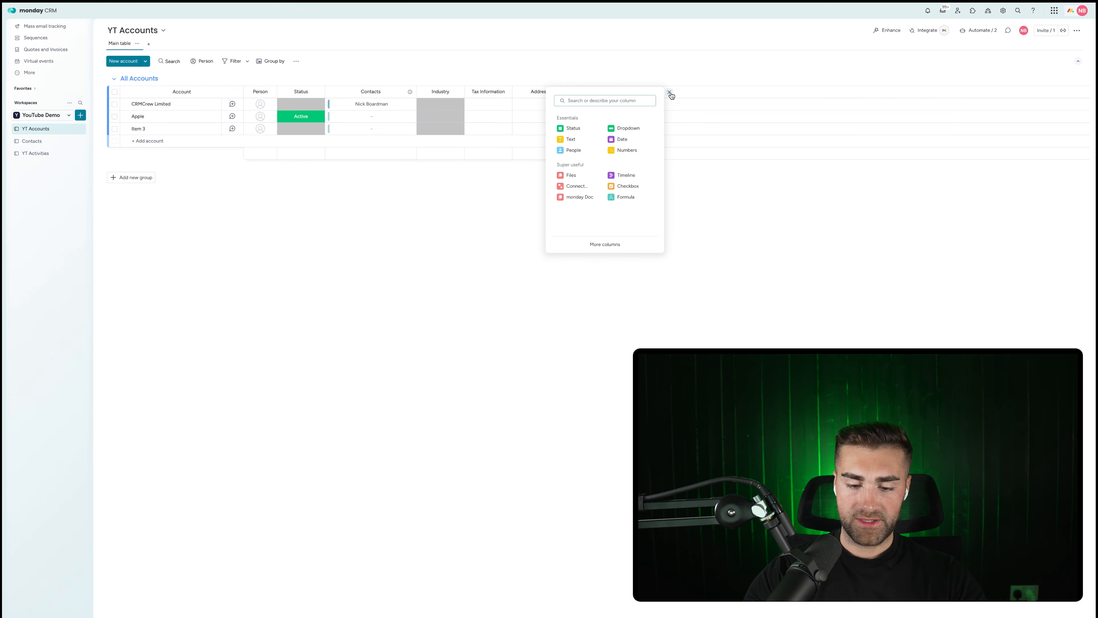
pyautogui.write('date')
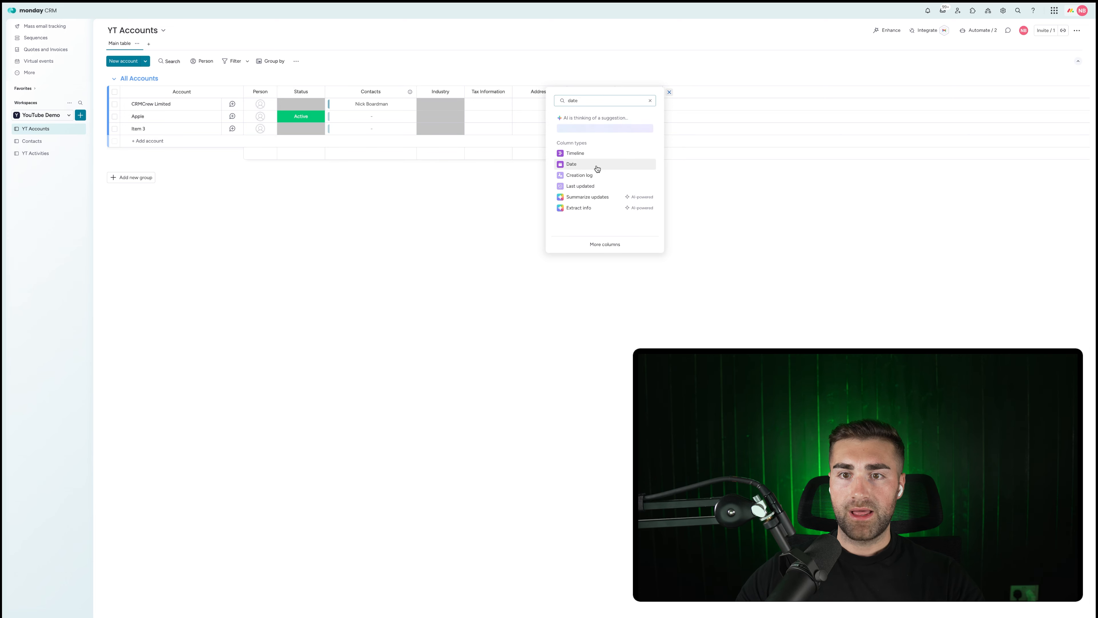
pyautogui.click(597, 168)
pyautogui.click(686, 92)
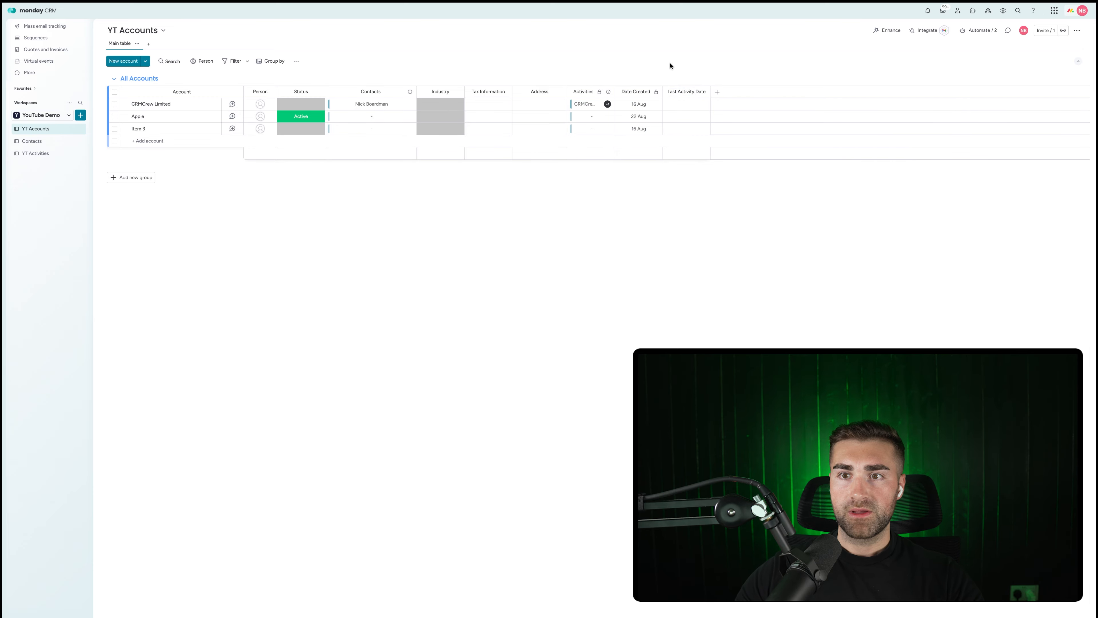
pyautogui.moveTo(676, 92); pyautogui.dragTo(613, 84)
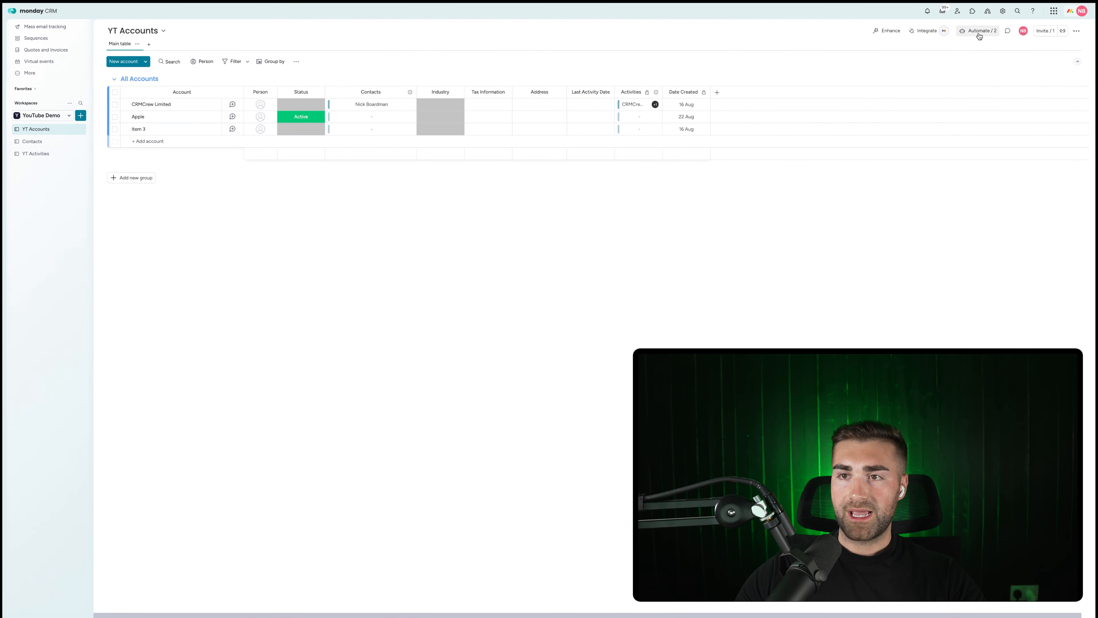
# Create an Emails & Activities automation setting Last Activity Date to today when any activity is created.
pyautogui.click(979, 30)
pyautogui.click(524, 25)
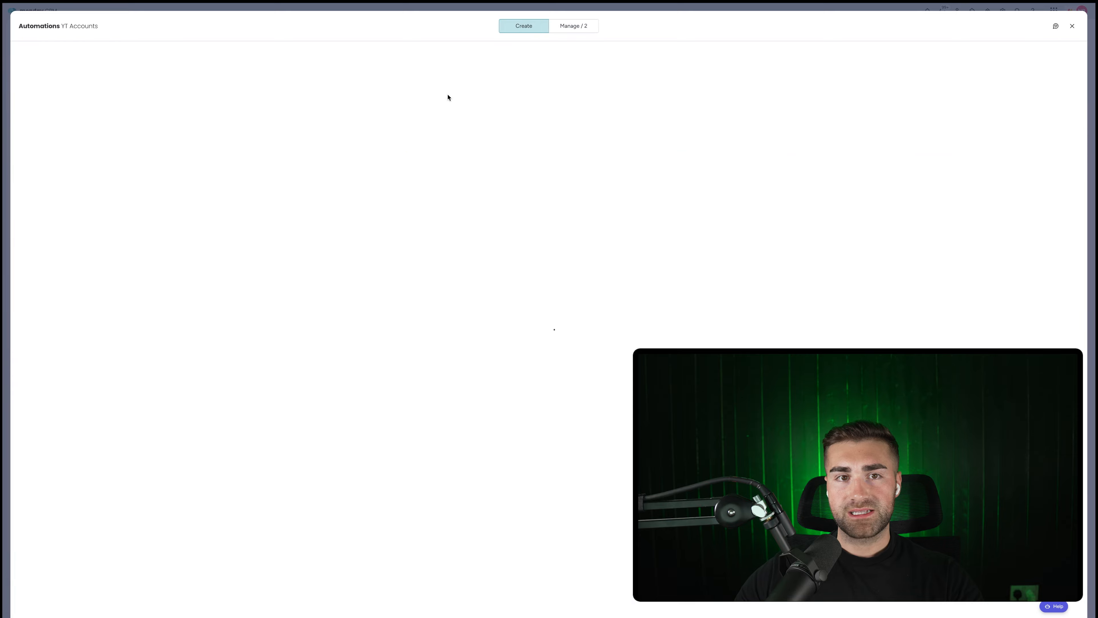
pyautogui.write('emails & ac')
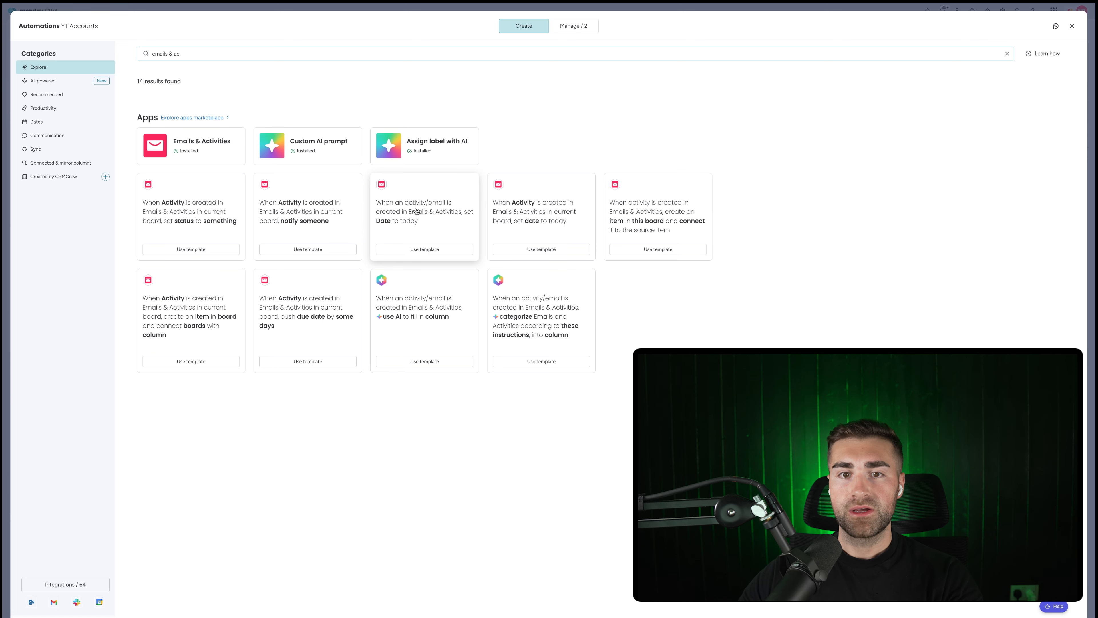
pyautogui.click(550, 211)
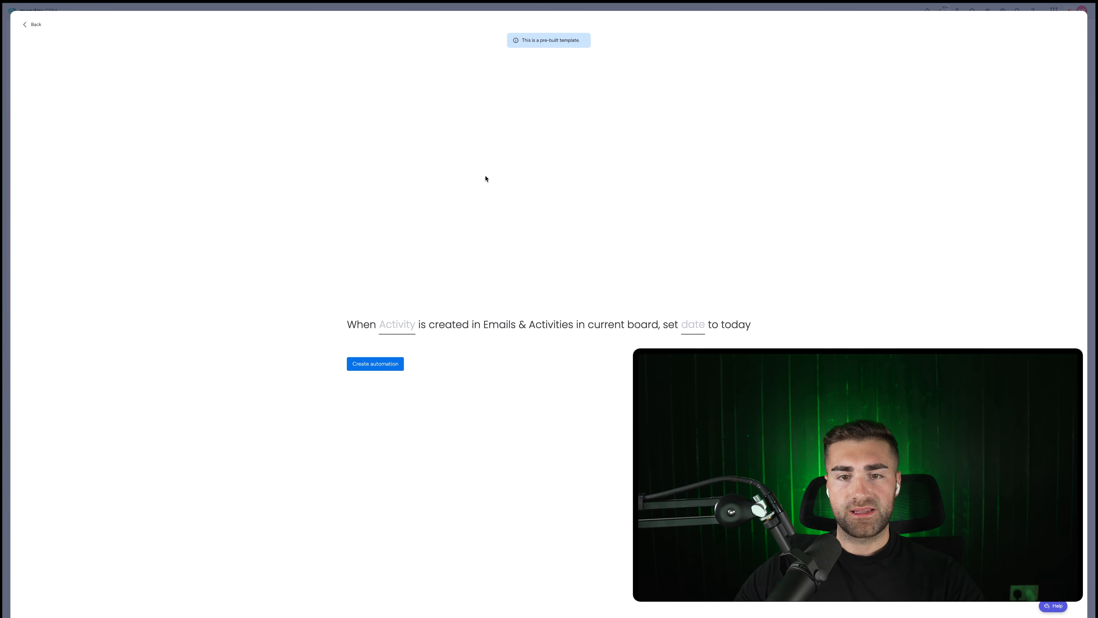
pyautogui.click(407, 322)
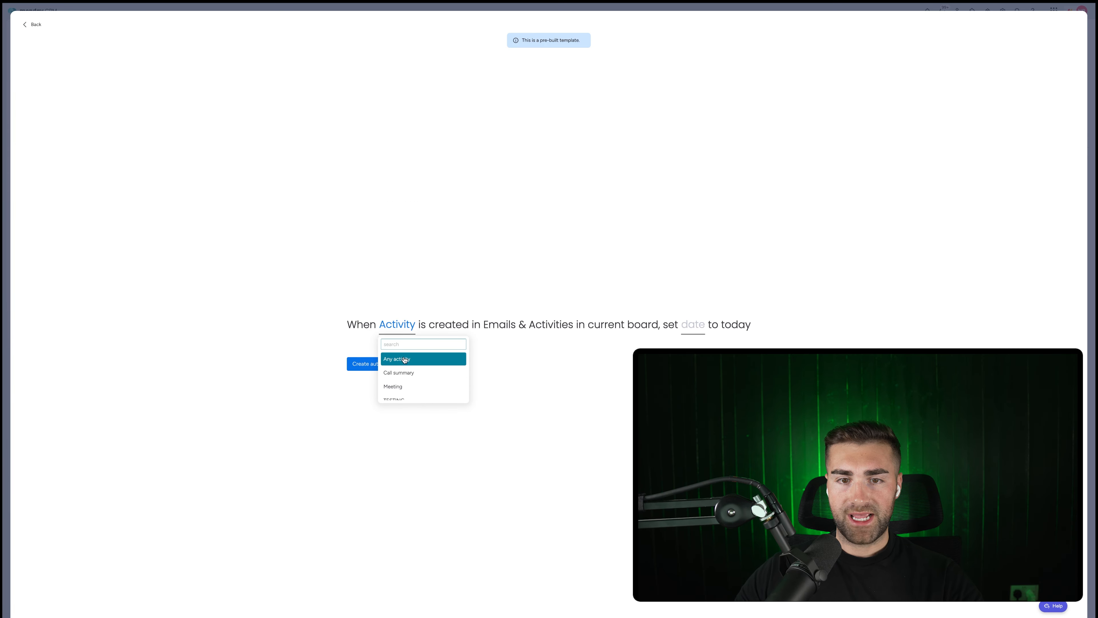
pyautogui.click(404, 359)
pyautogui.click(705, 325)
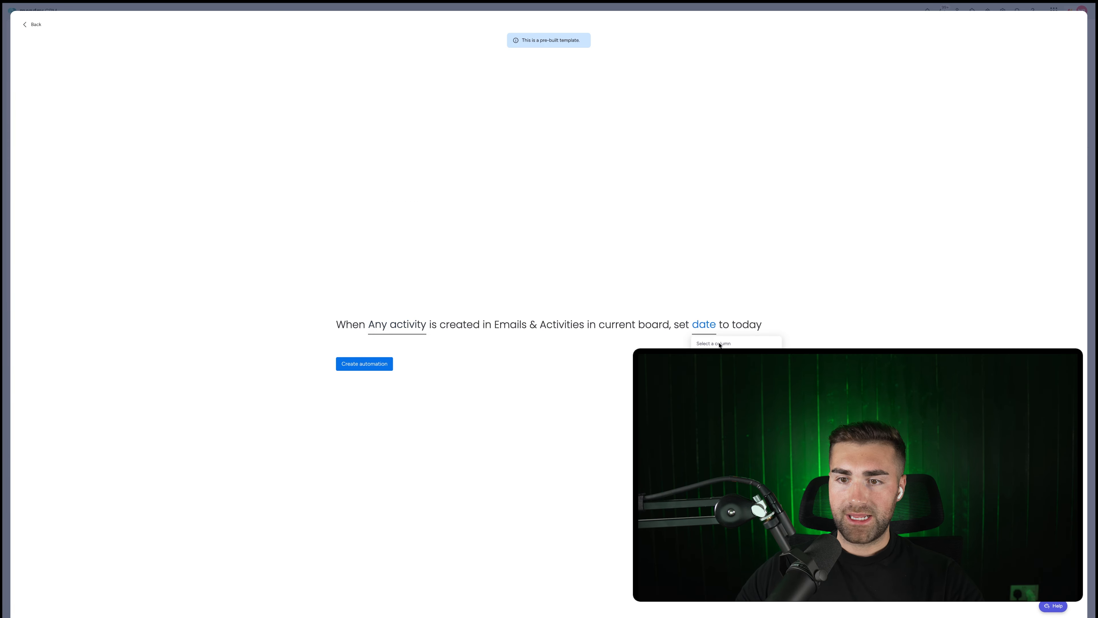
pyautogui.click(717, 359)
pyautogui.click(333, 364)
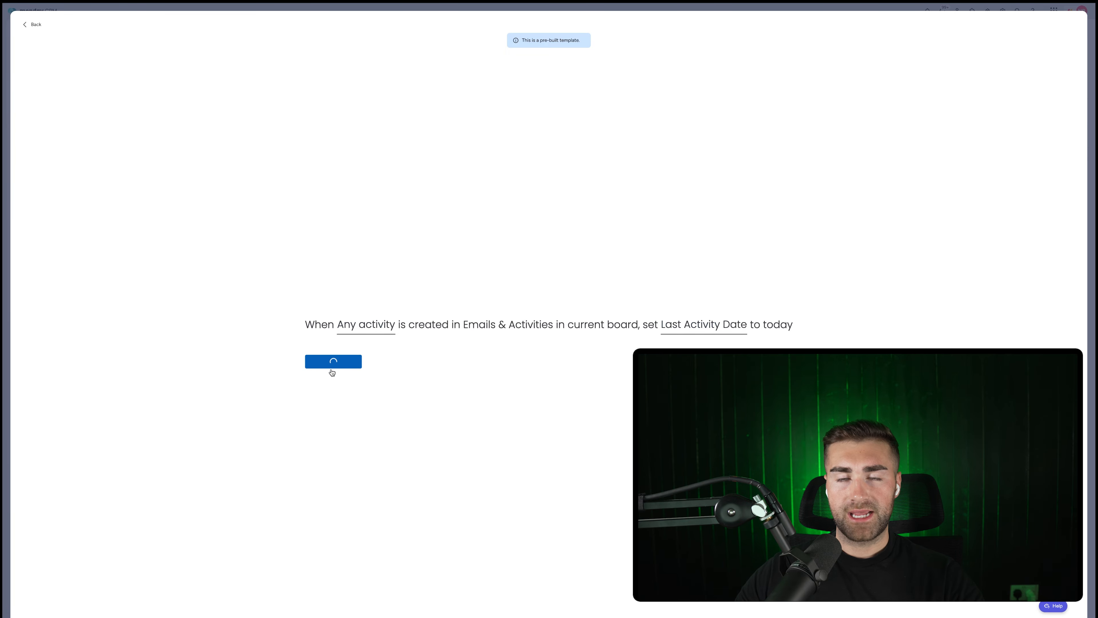
pyautogui.press('Escape')
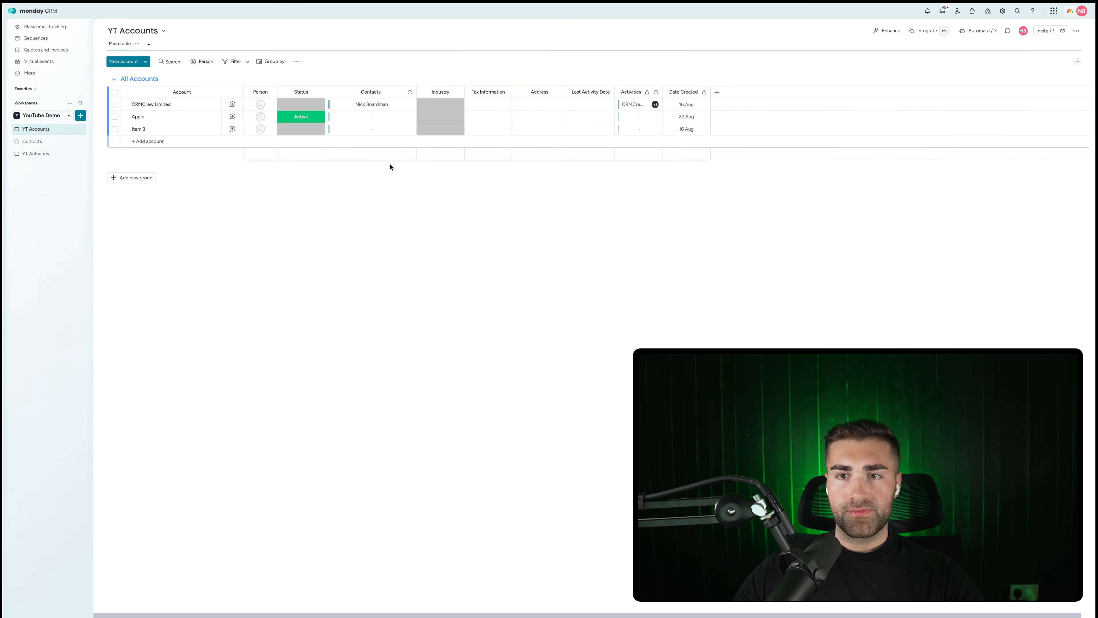
# Restrict who can edit the Last Activity Date column and widen it.
pyautogui.click(609, 93)
pyautogui.moveTo(661, 96)
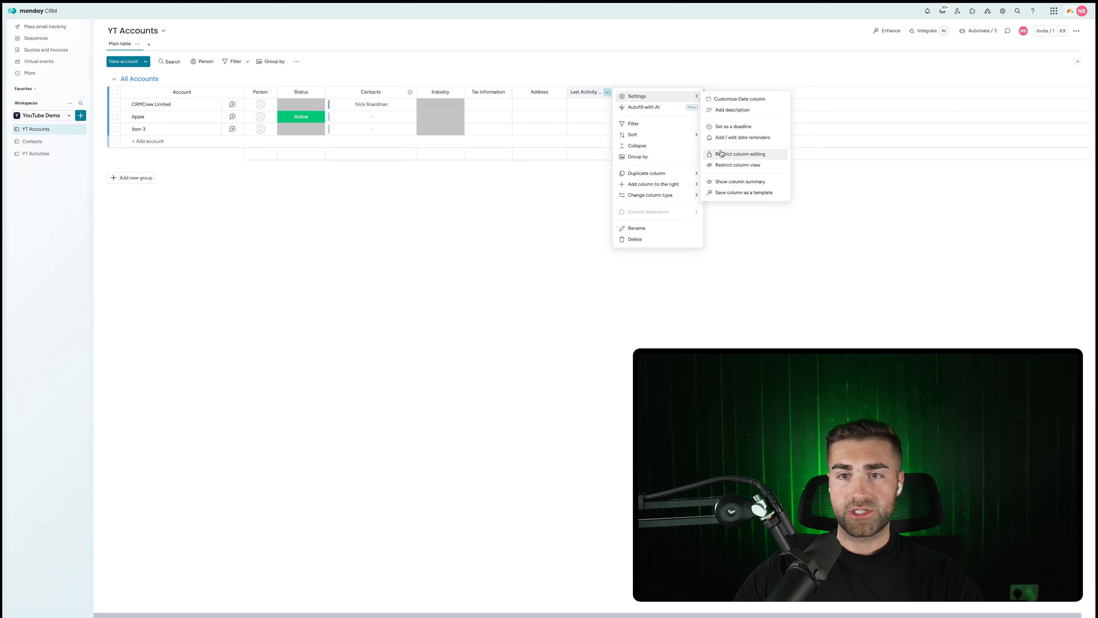
pyautogui.click(740, 153)
pyautogui.click(644, 74)
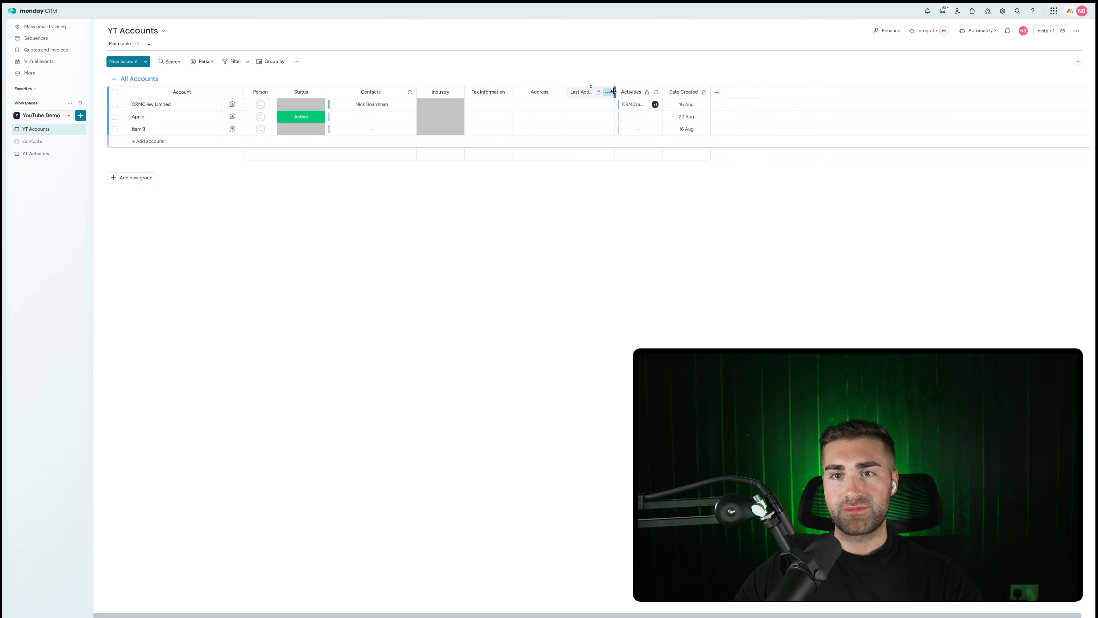
pyautogui.moveTo(614, 93); pyautogui.dragTo(641, 92)
pyautogui.click(604, 104)
pyautogui.click(614, 41)
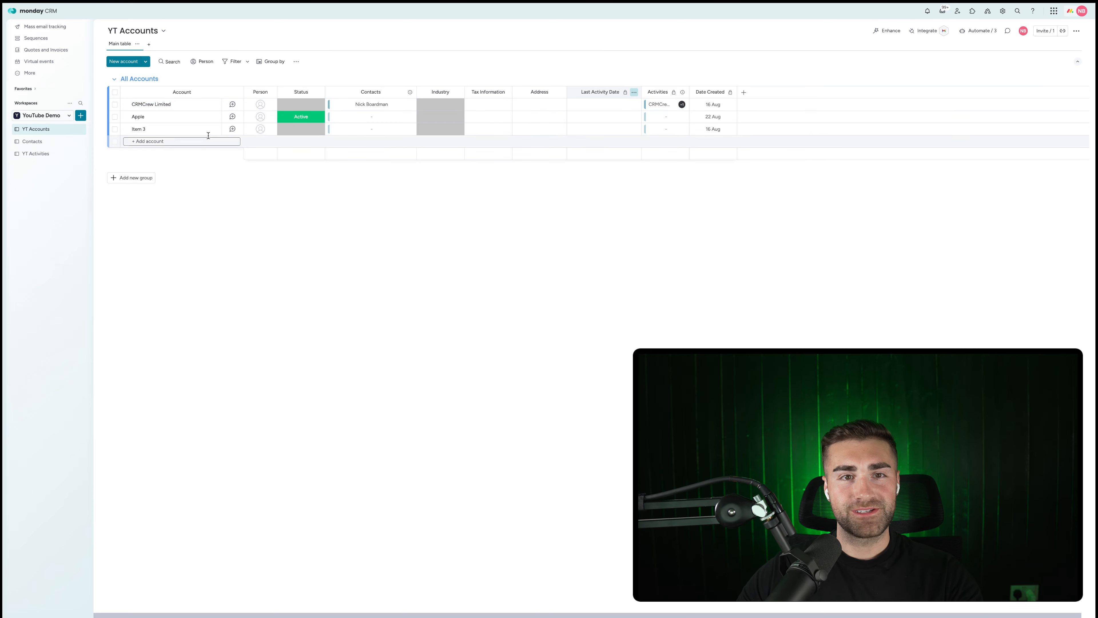
# Add the note 'important note for the future' to CRMCrew Limited's timeline.
pyautogui.click(232, 104)
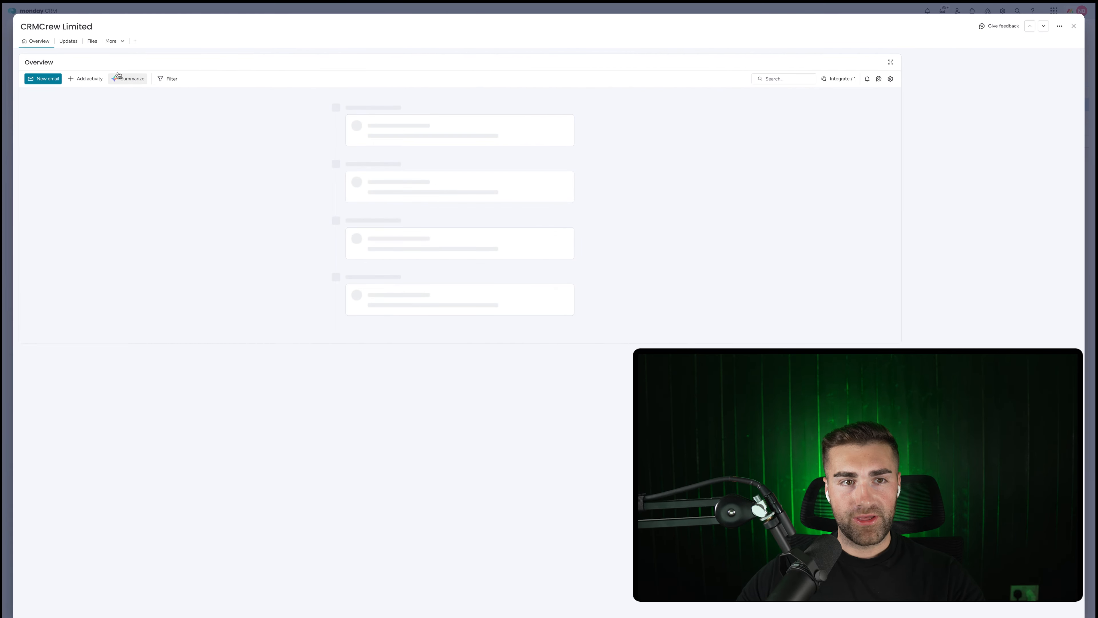
pyautogui.click(85, 78)
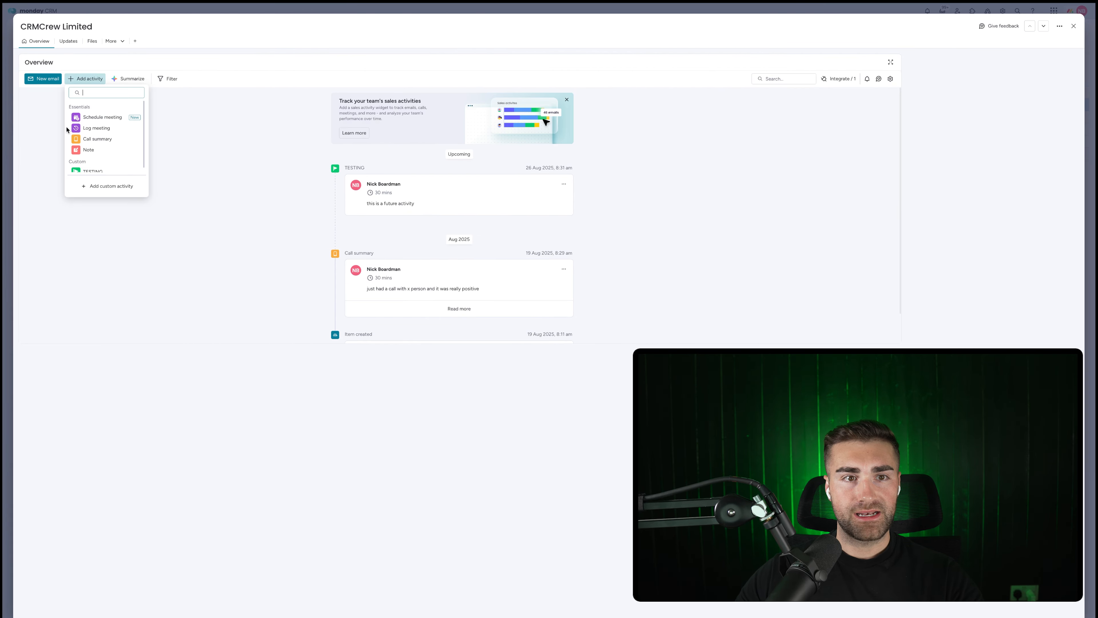
pyautogui.click(89, 150)
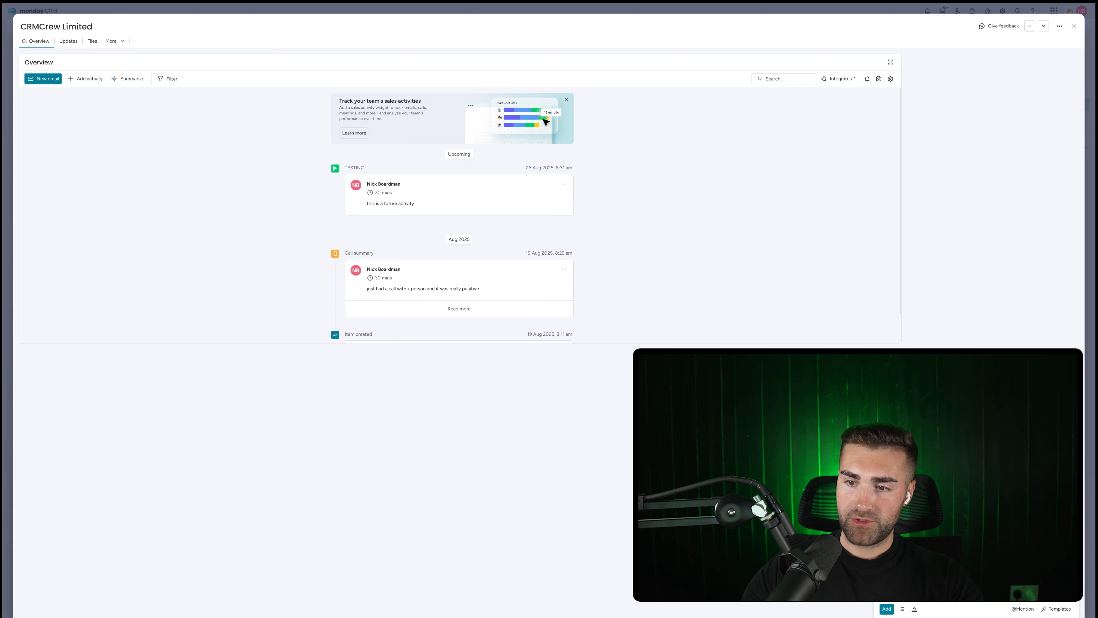
pyautogui.click(886, 609)
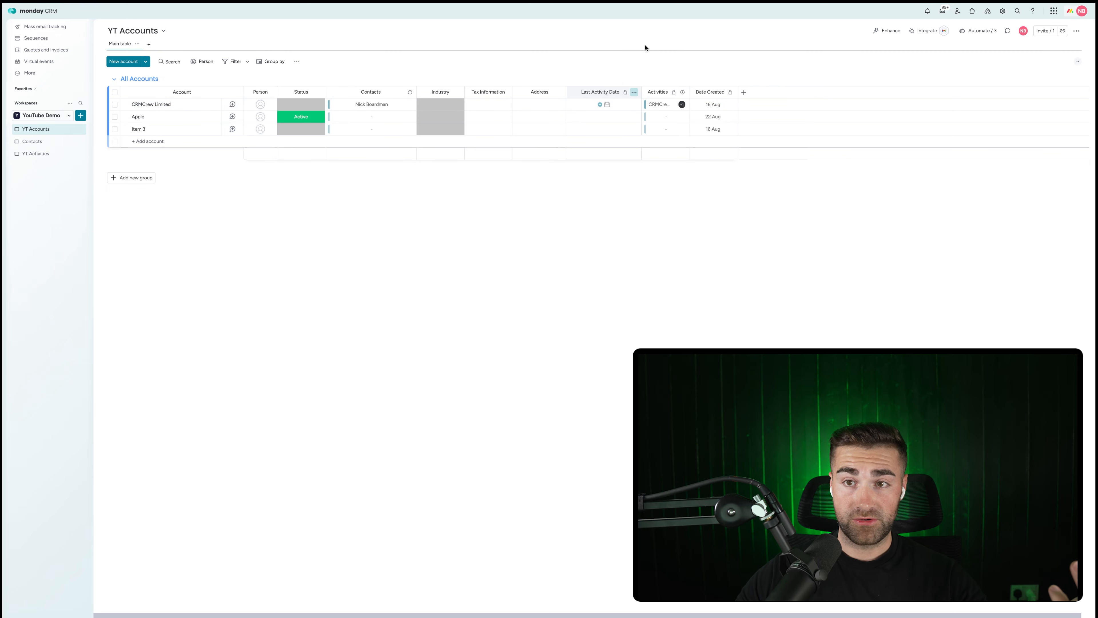
# Reload the board, recheck CRMCrew Limited, and open the YT Accounts automations list.
pyautogui.click(982, 34)
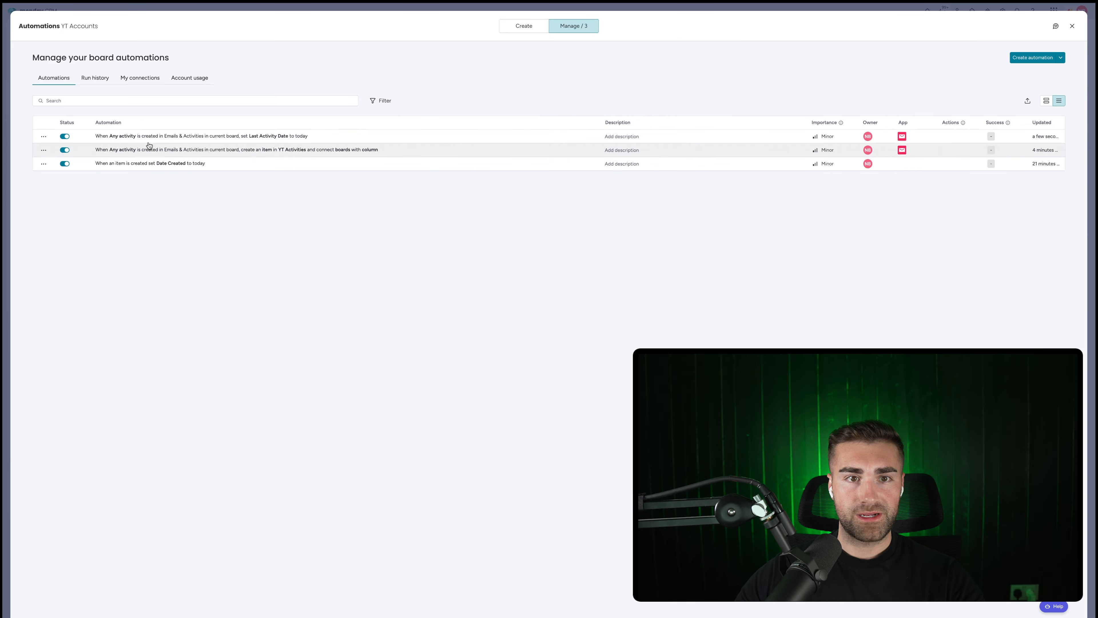
pyautogui.press('Escape')
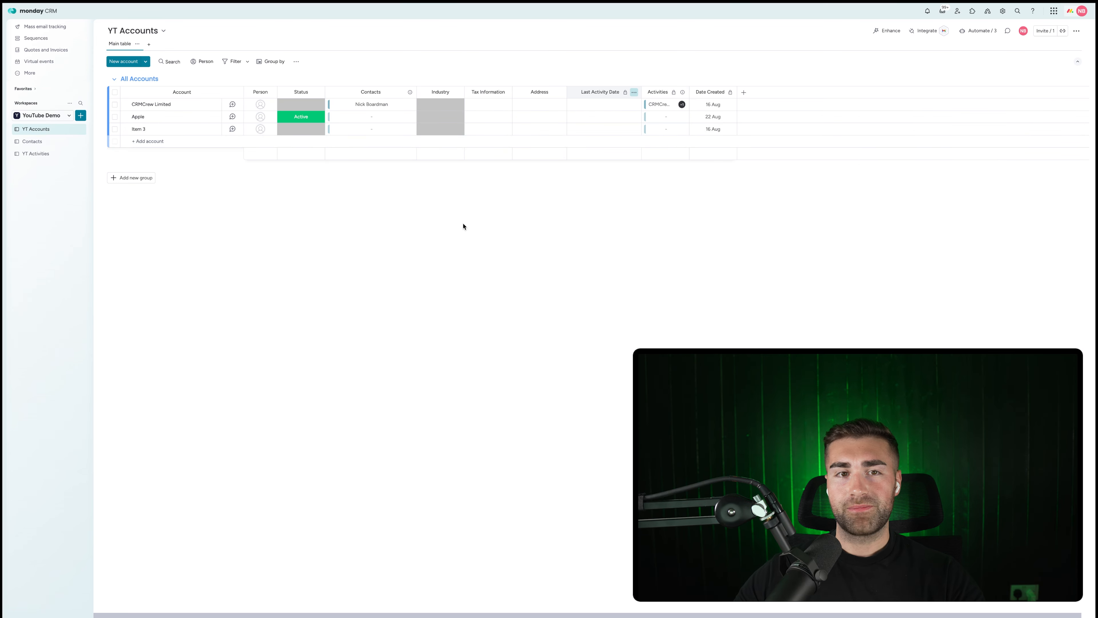
pyautogui.press('super+r')
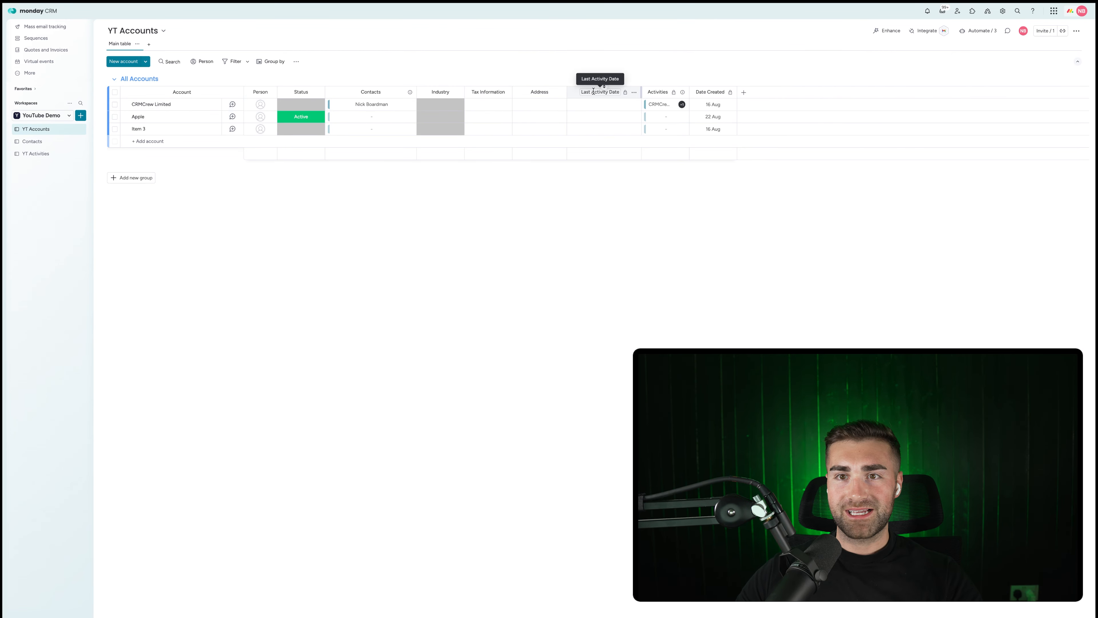
pyautogui.click(233, 105)
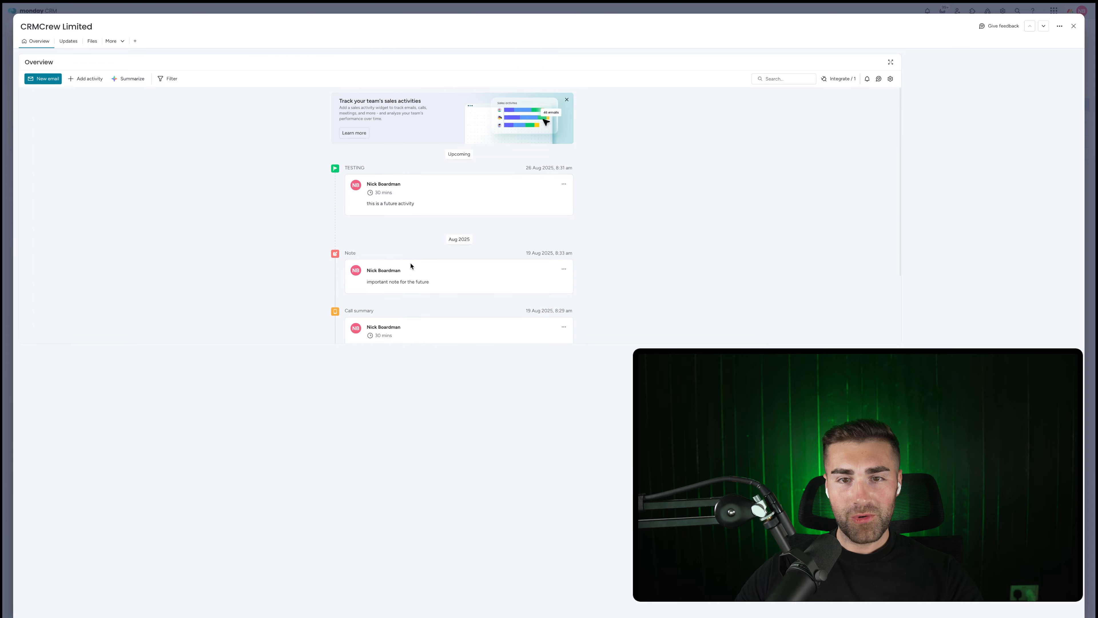
pyautogui.press('Escape')
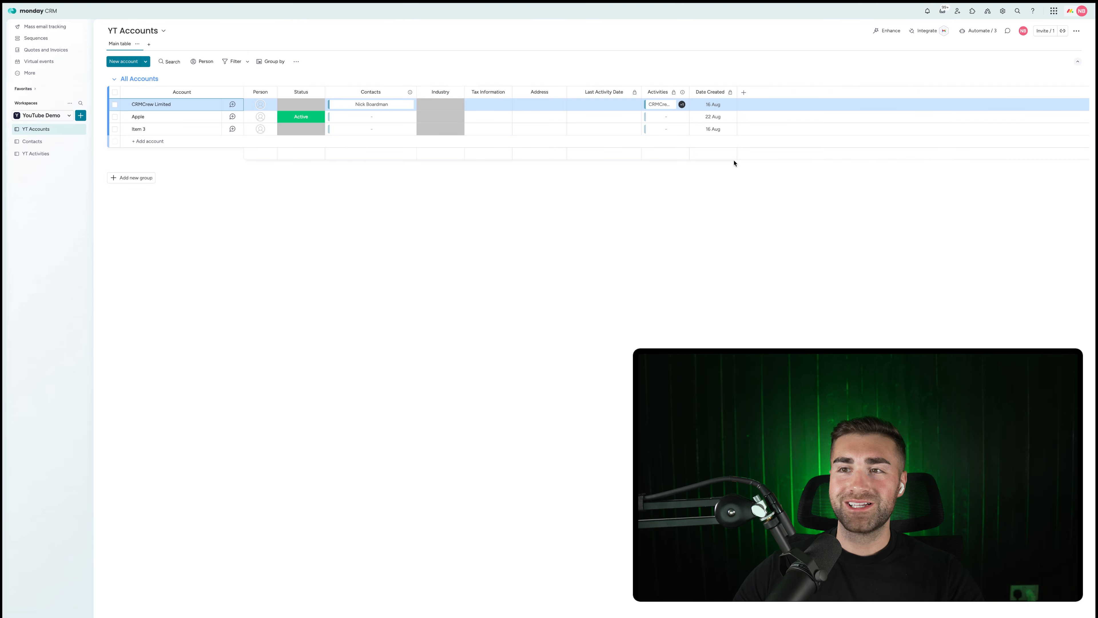
pyautogui.click(969, 31)
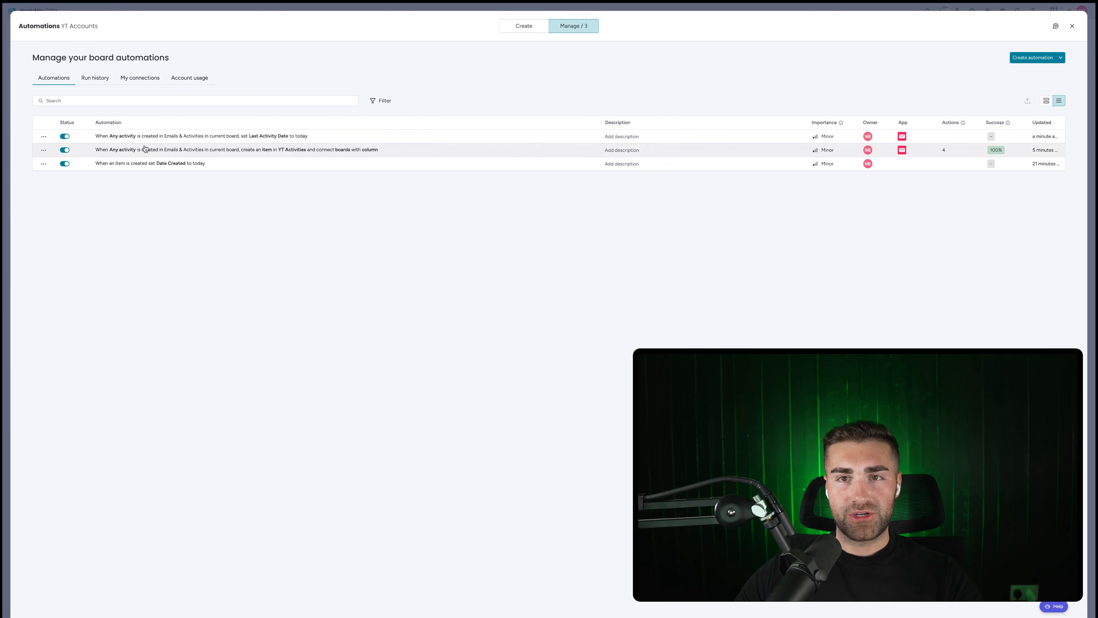
# Add an Emails & Activities automation setting Last Activity Date to today when an activity or email is created.
pyautogui.click(519, 26)
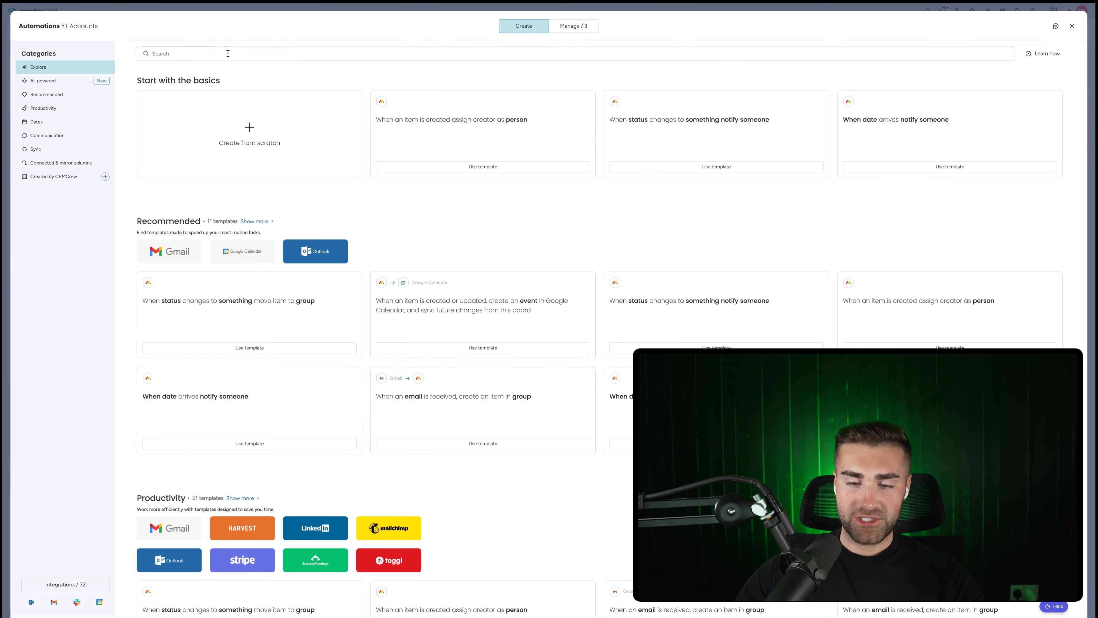
pyautogui.write('emails &')
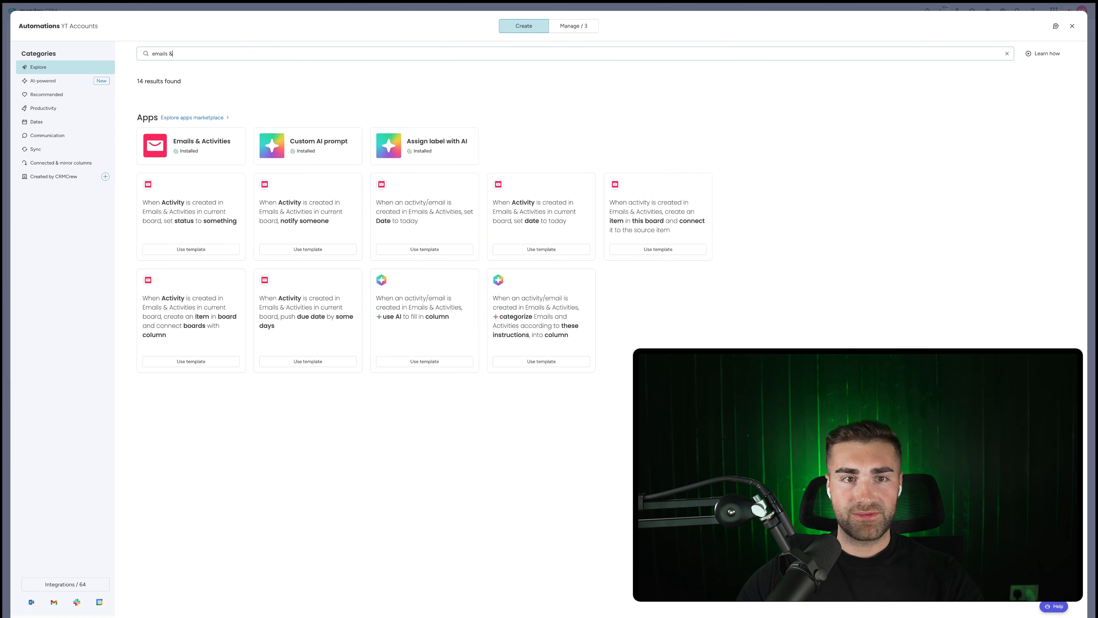
pyautogui.click(190, 142)
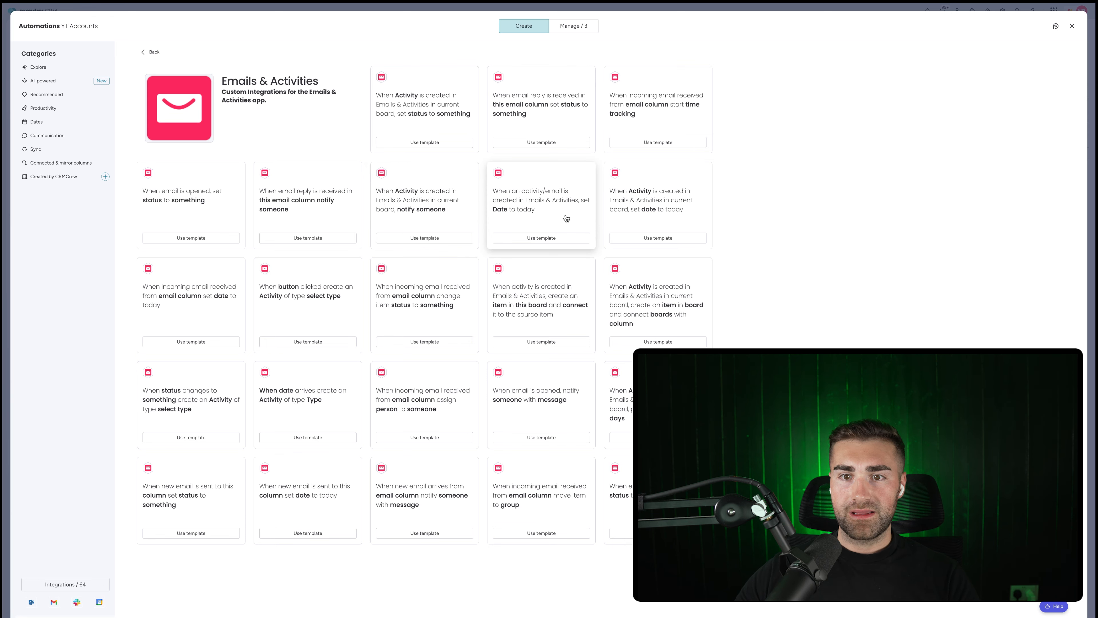
pyautogui.click(541, 238)
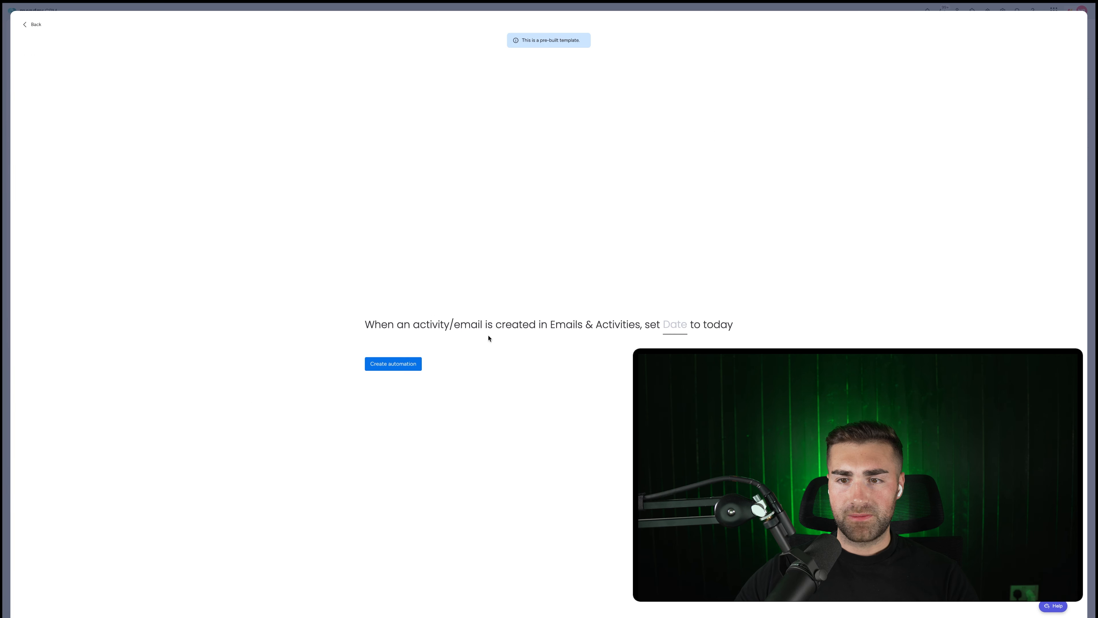
pyautogui.click(677, 325)
pyautogui.click(690, 363)
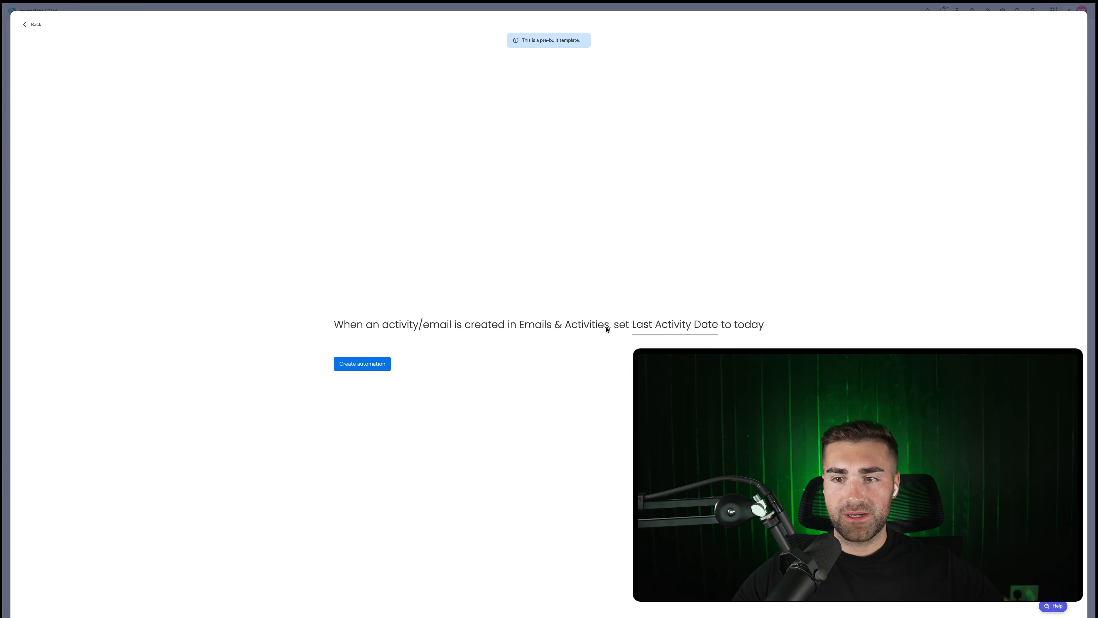
pyautogui.click(362, 364)
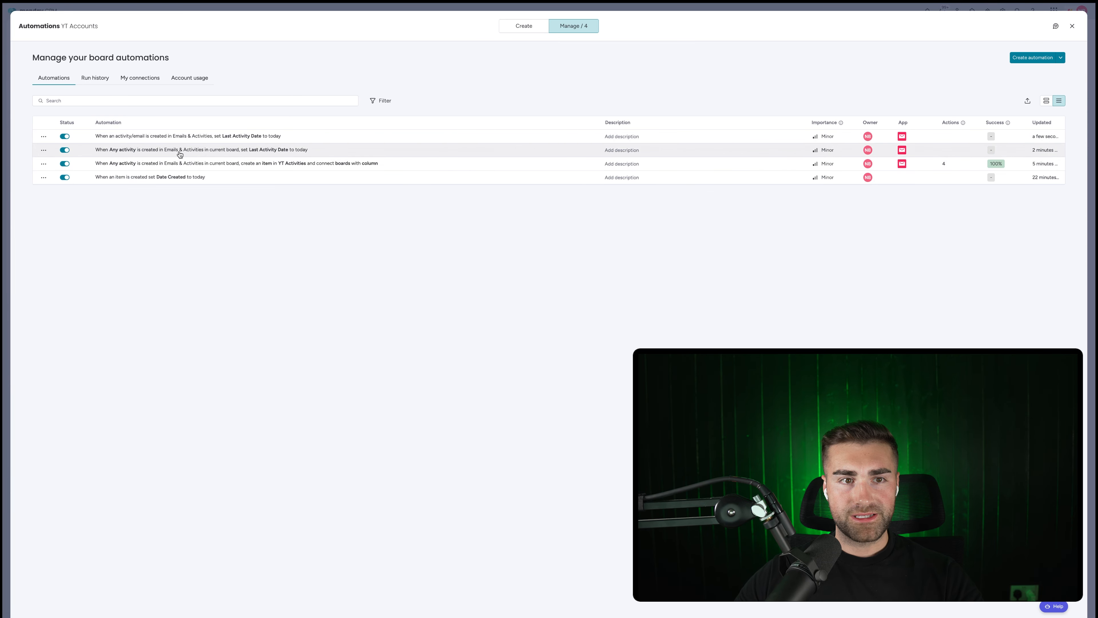
# Permanently delete the older 'Any activity' Last Activity Date automation.
pyautogui.click(43, 150)
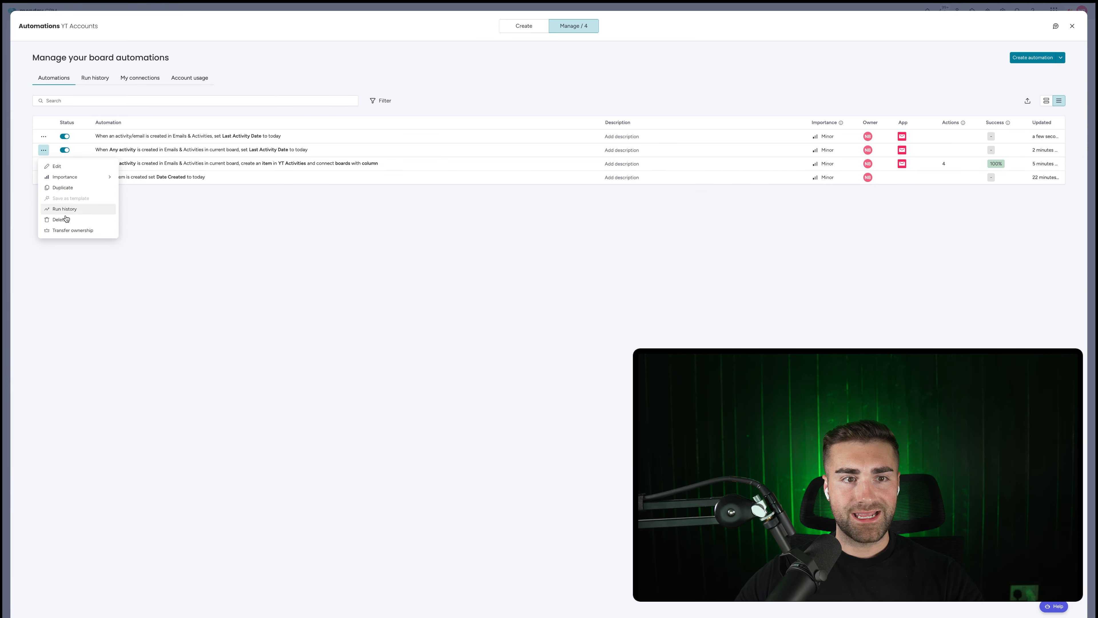
pyautogui.click(70, 214)
pyautogui.click(597, 336)
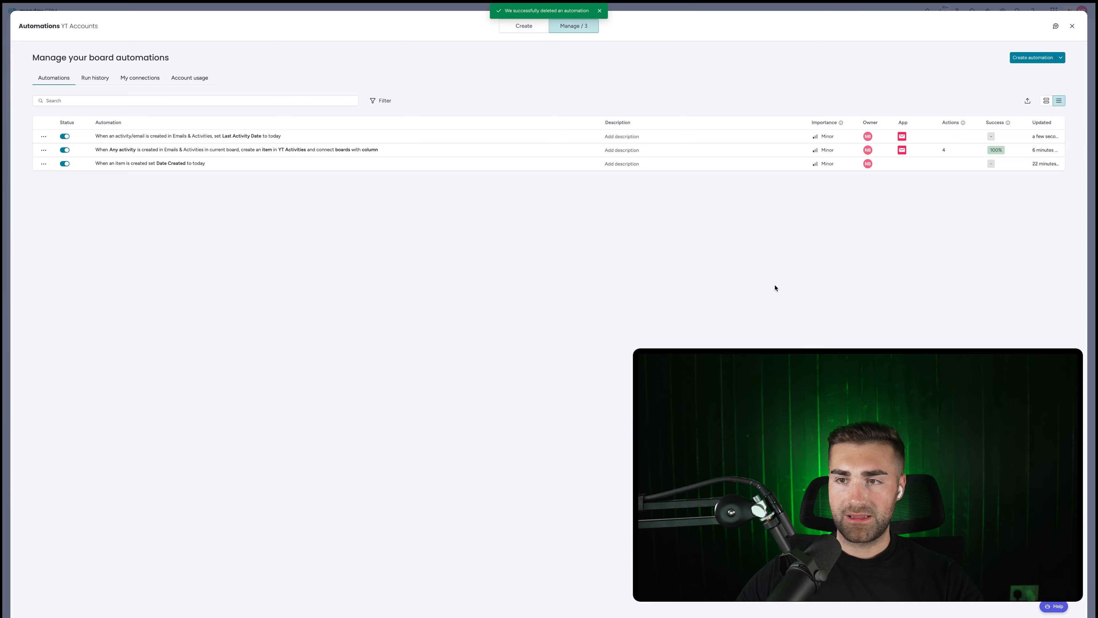
pyautogui.press('Escape')
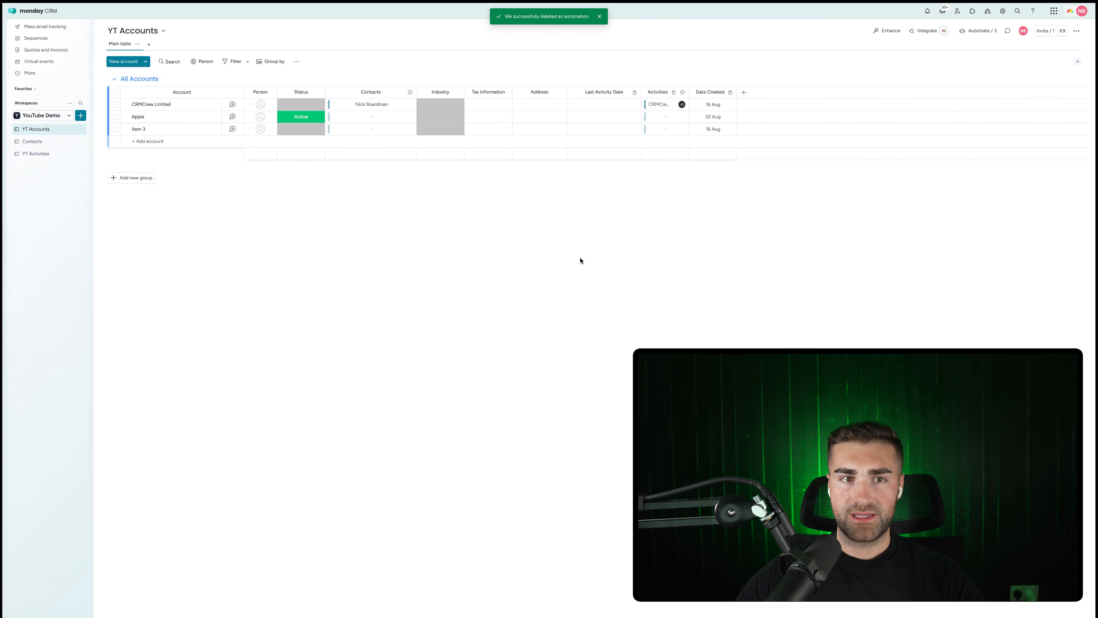
# Add a TESTING activity to CRMCrew Limited so its Last Activity Date updates to 19 Aug, 8:35 AM.
pyautogui.click(232, 104)
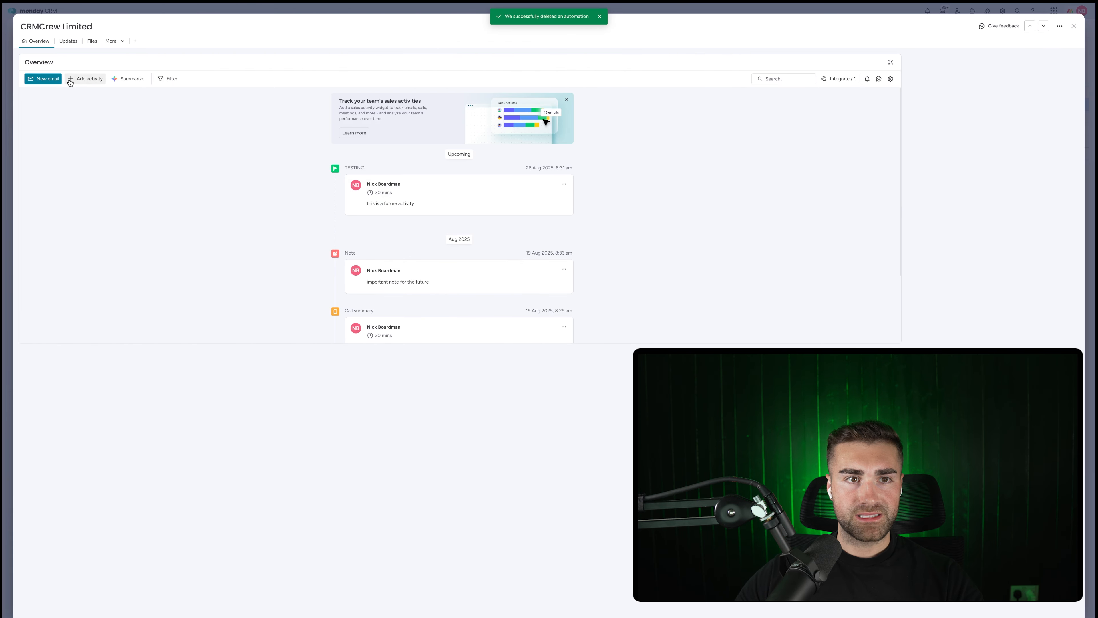
pyautogui.click(84, 78)
pyautogui.click(103, 174)
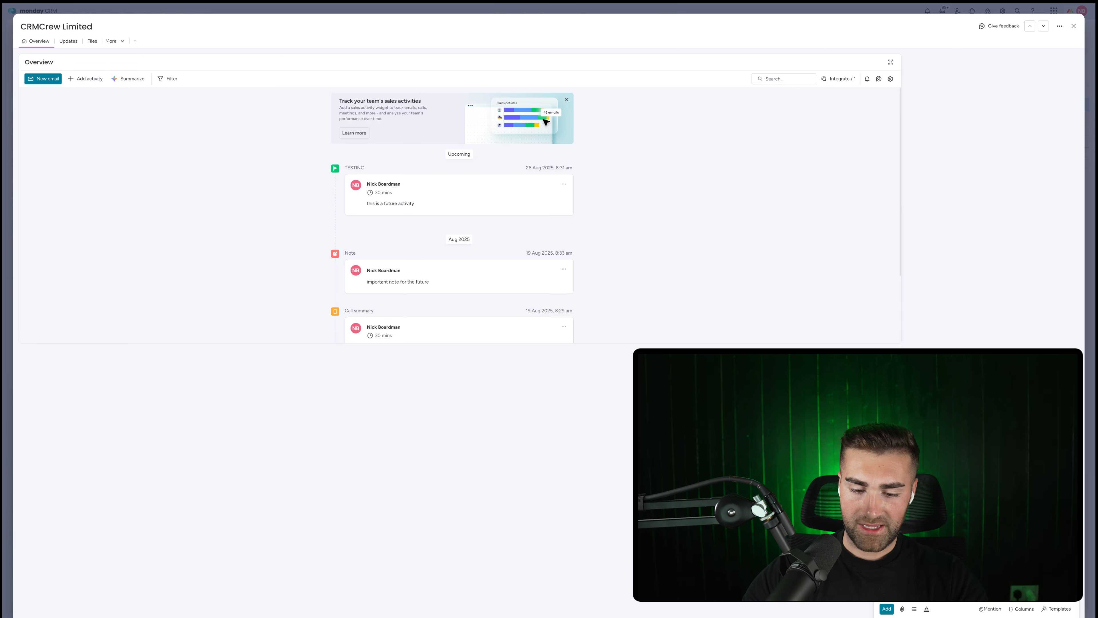
pyautogui.click(886, 608)
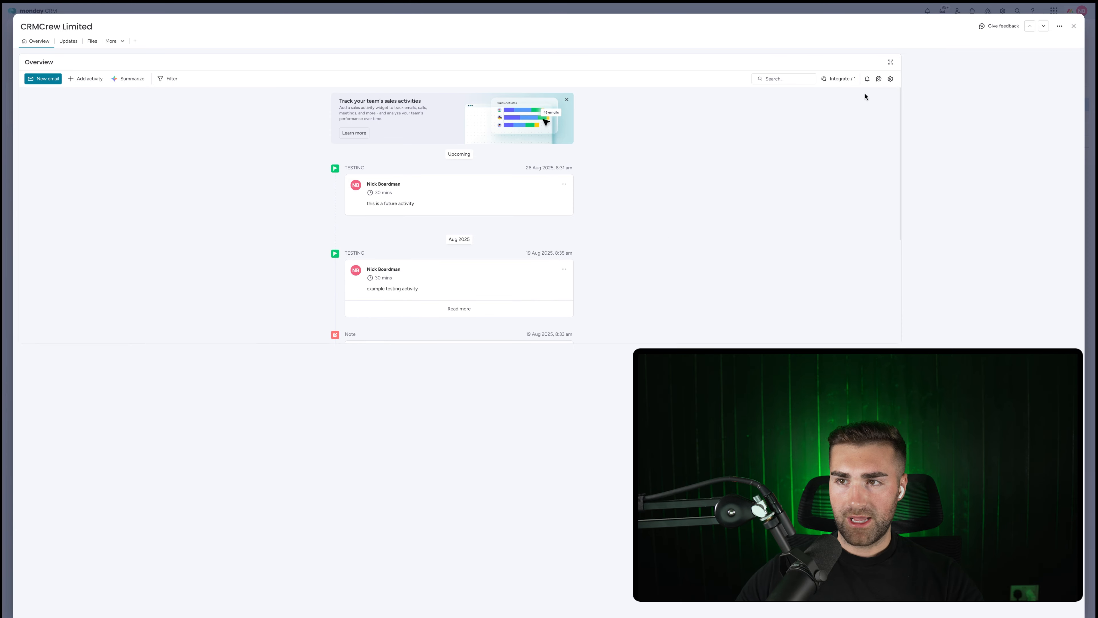
pyautogui.click(1073, 26)
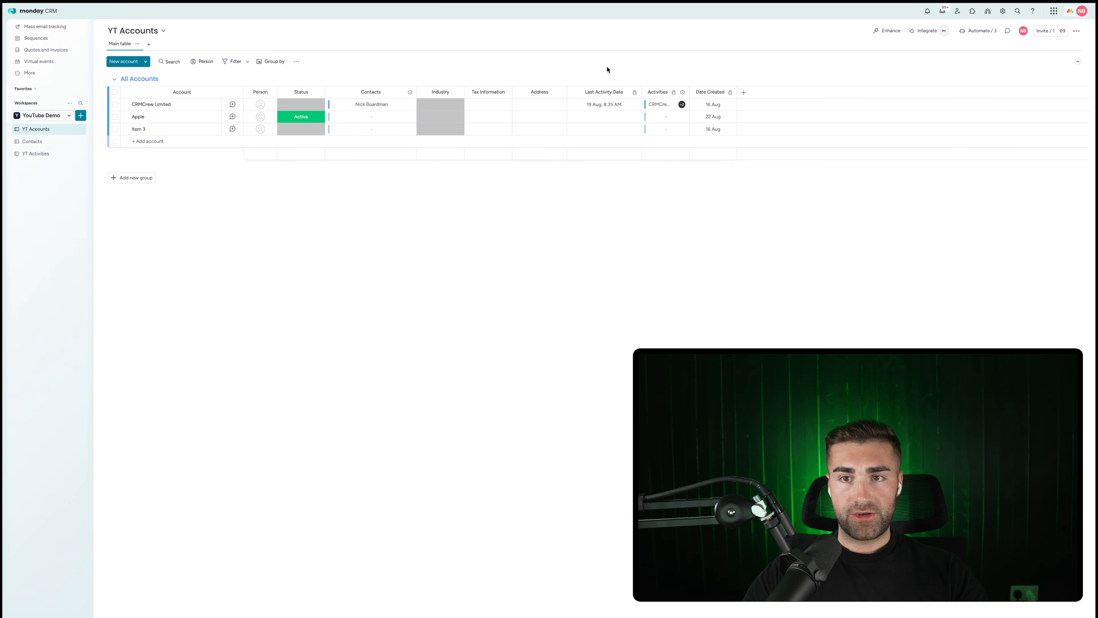
# Add a Formula column whose AI-generated DAYS formula counts days since Last Activity Date.
pyautogui.click(744, 93)
pyautogui.write('formn')
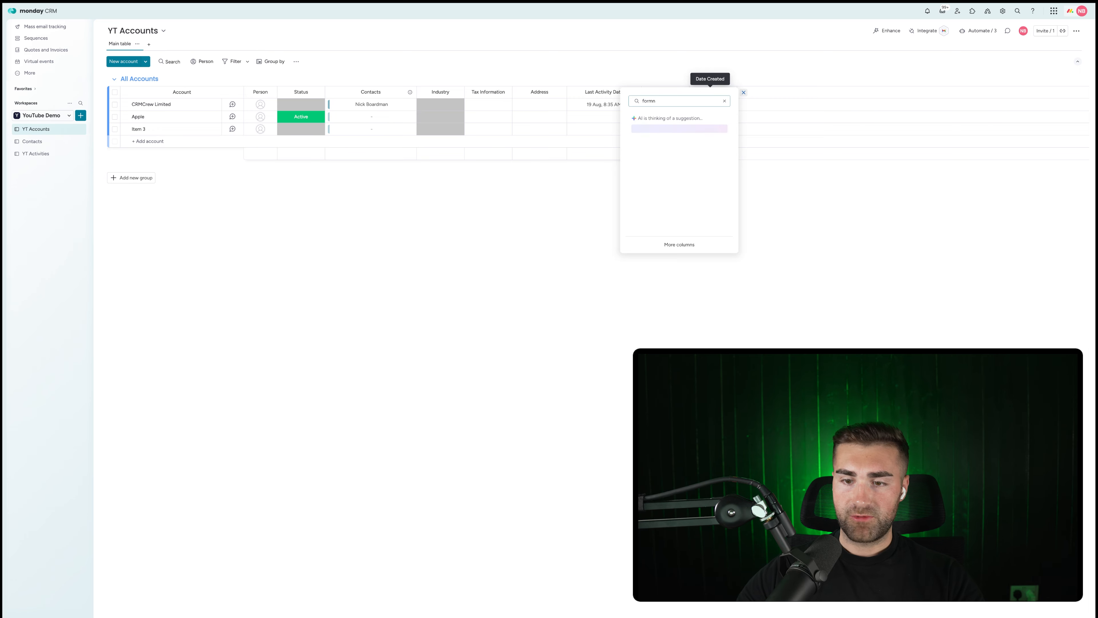
pyautogui.hotkey('alt', 'BackSpace')
pyautogui.write('form')
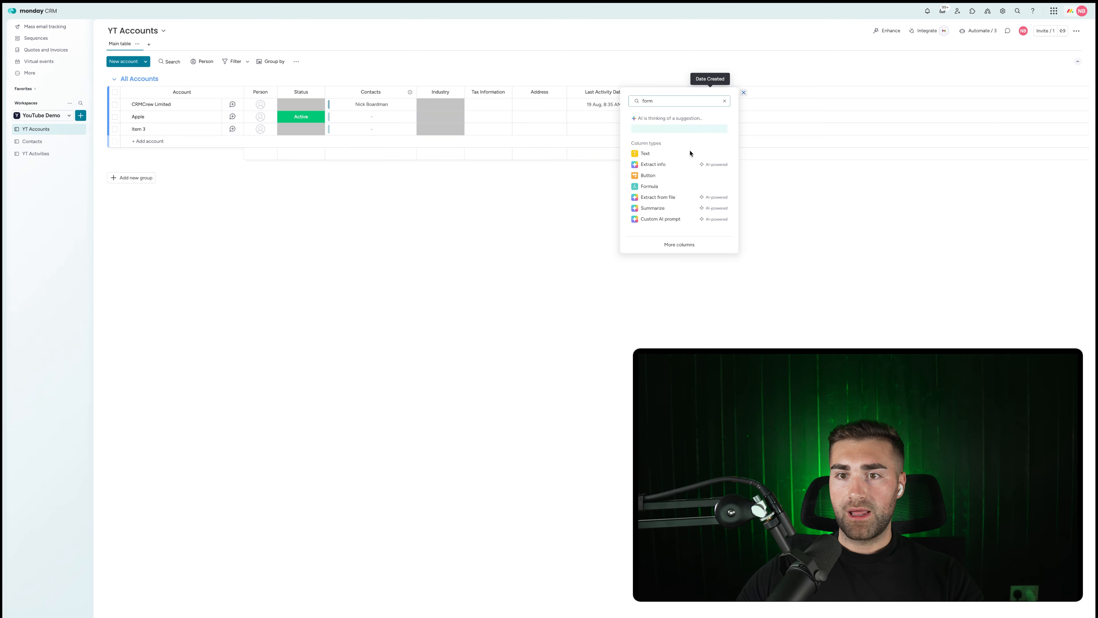
pyautogui.click(650, 186)
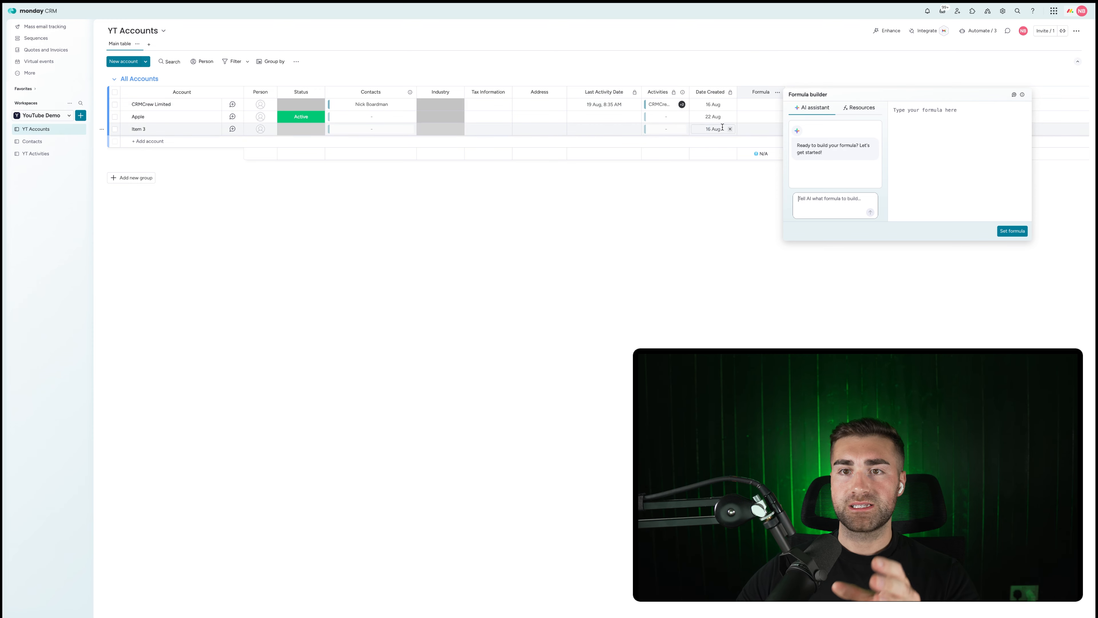
pyautogui.click(832, 201)
pyautogui.write('giv')
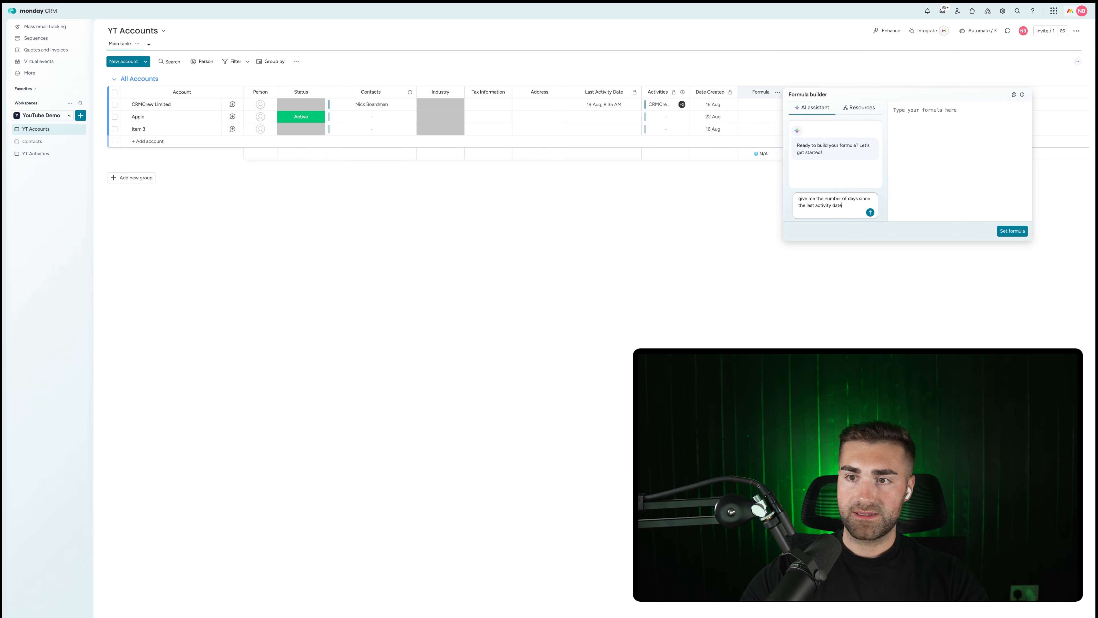
pyautogui.press('Return')
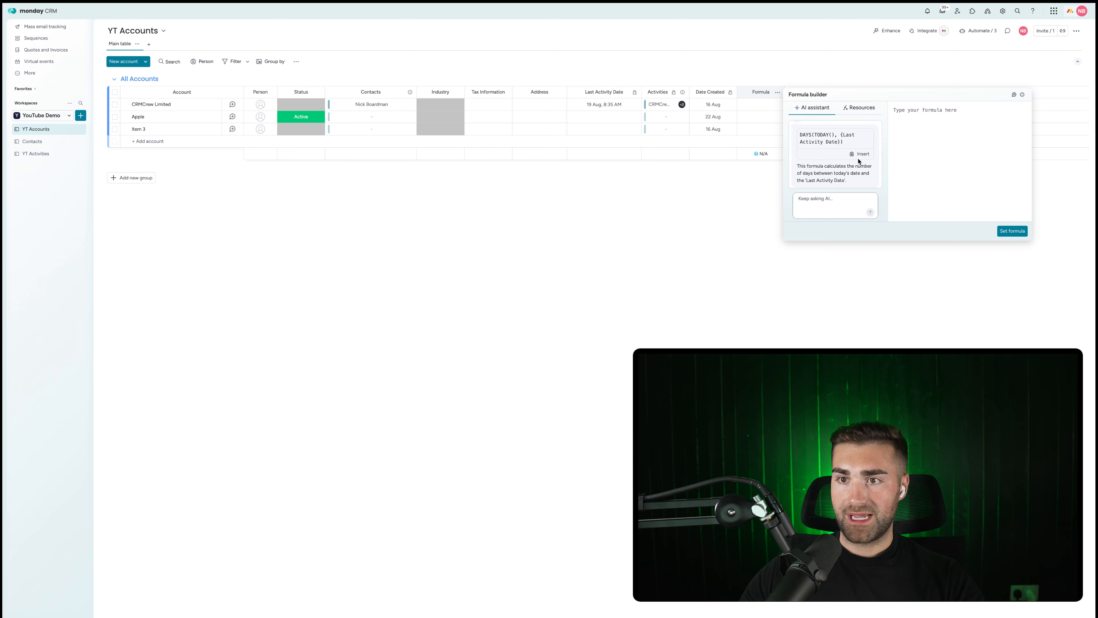
pyautogui.click(861, 153)
pyautogui.click(1005, 230)
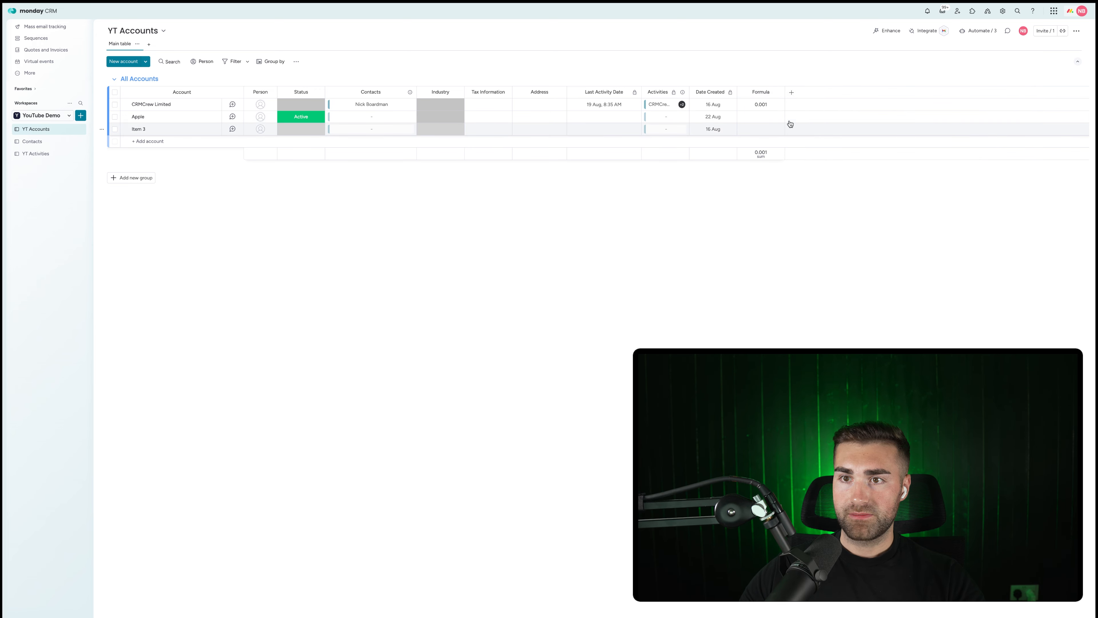
# Refine the formula to ROUND(DAYS(TODAY(), {Last Activity Date}), 0) for whole days.
pyautogui.click(766, 107)
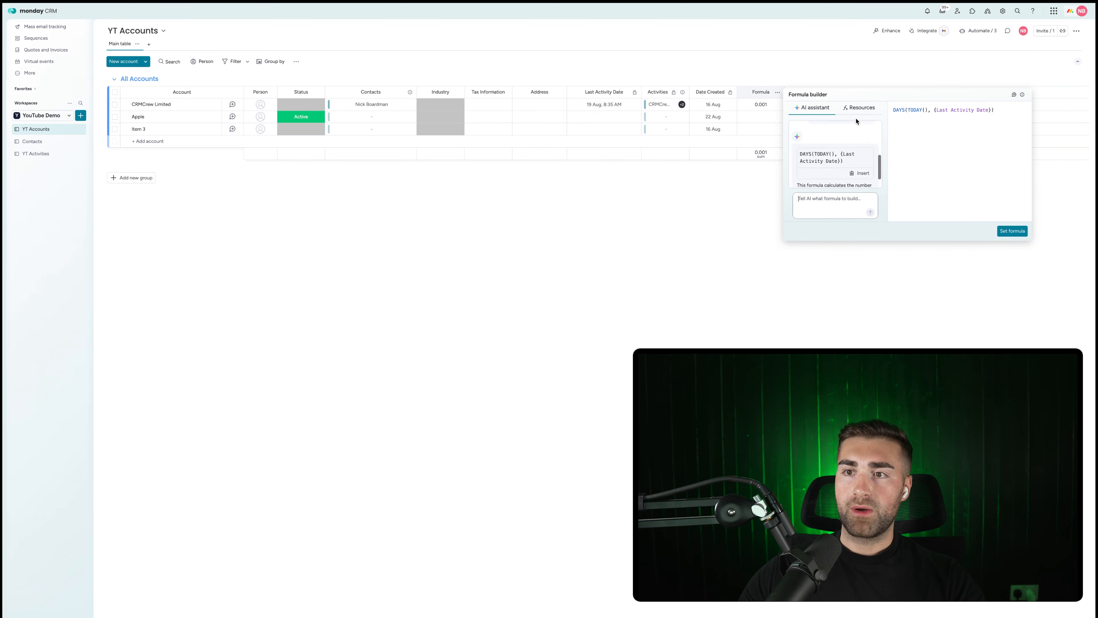
pyautogui.click(858, 110)
pyautogui.click(819, 111)
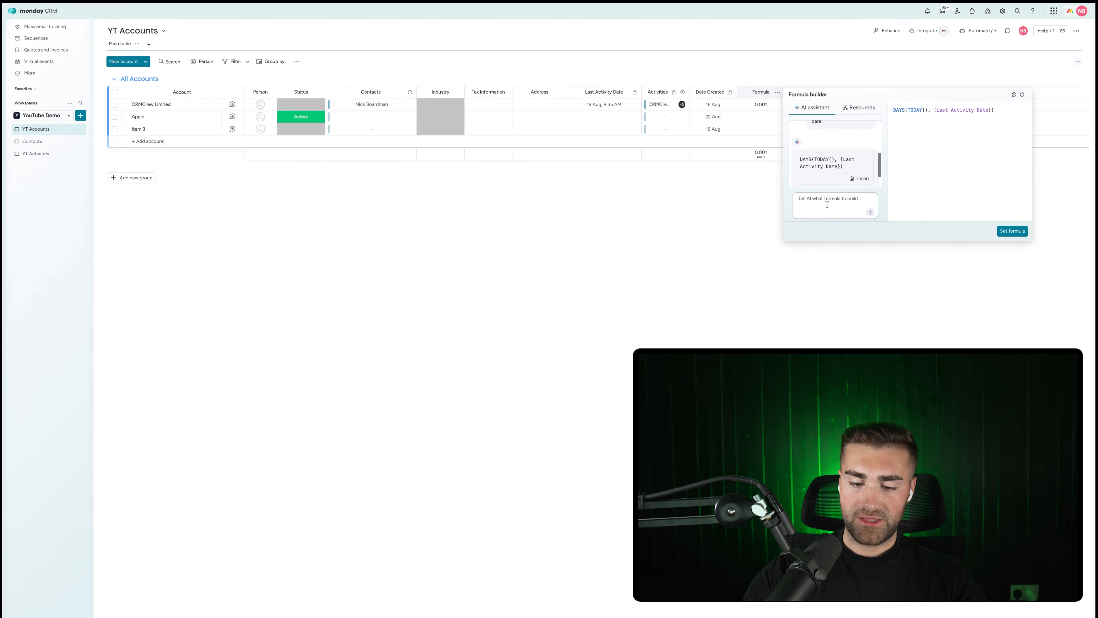
pyautogui.write('round it to th')
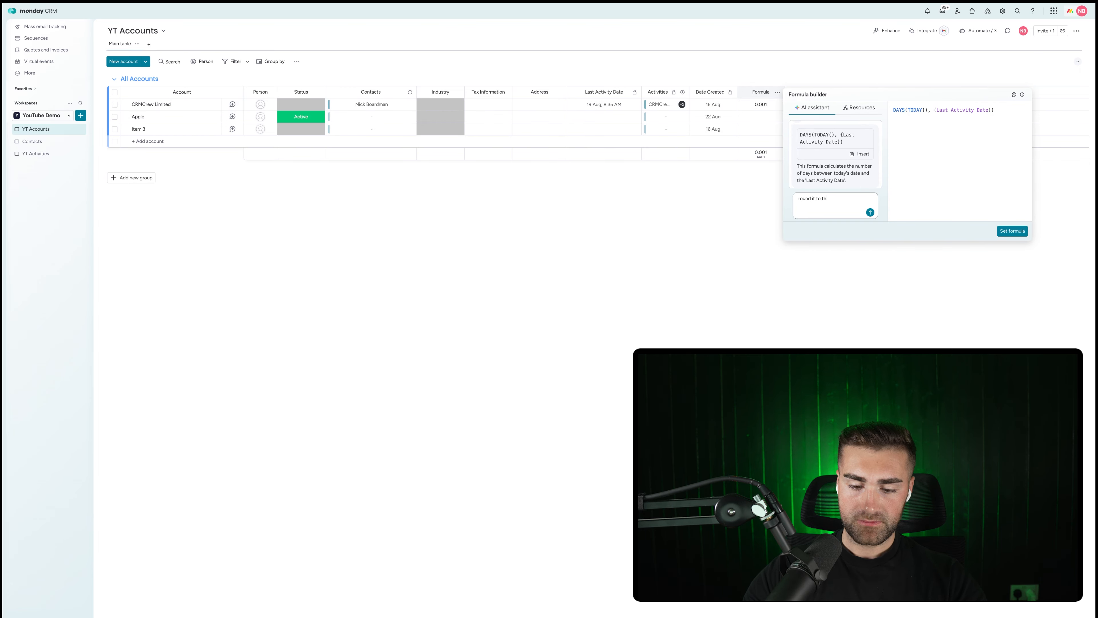
pyautogui.write('e nearest dat')
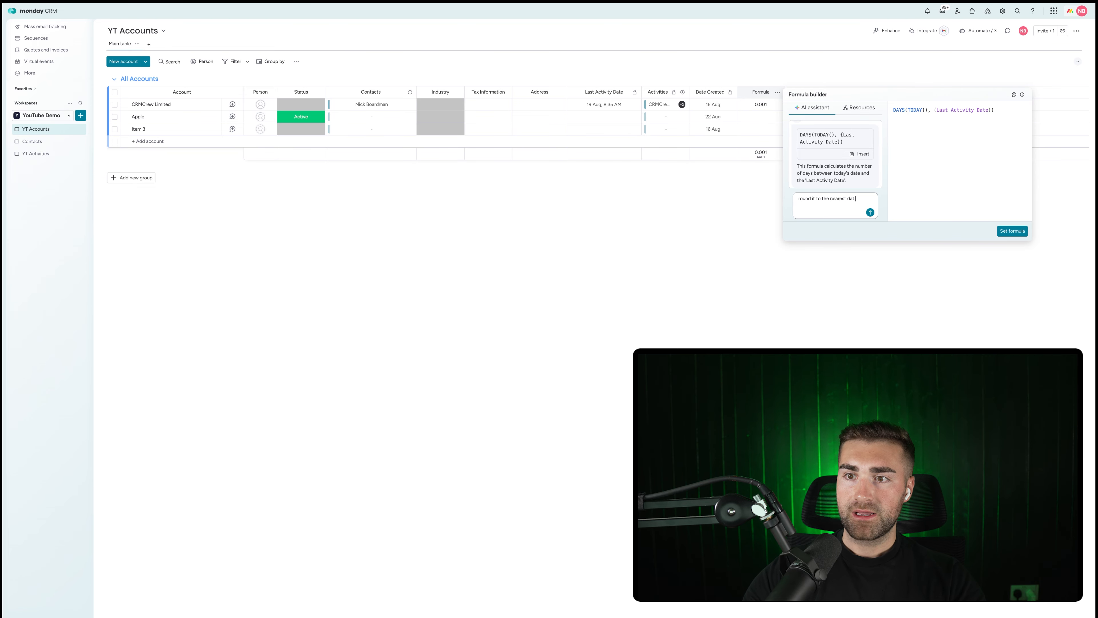
pyautogui.write('y')
pyautogui.press('Return')
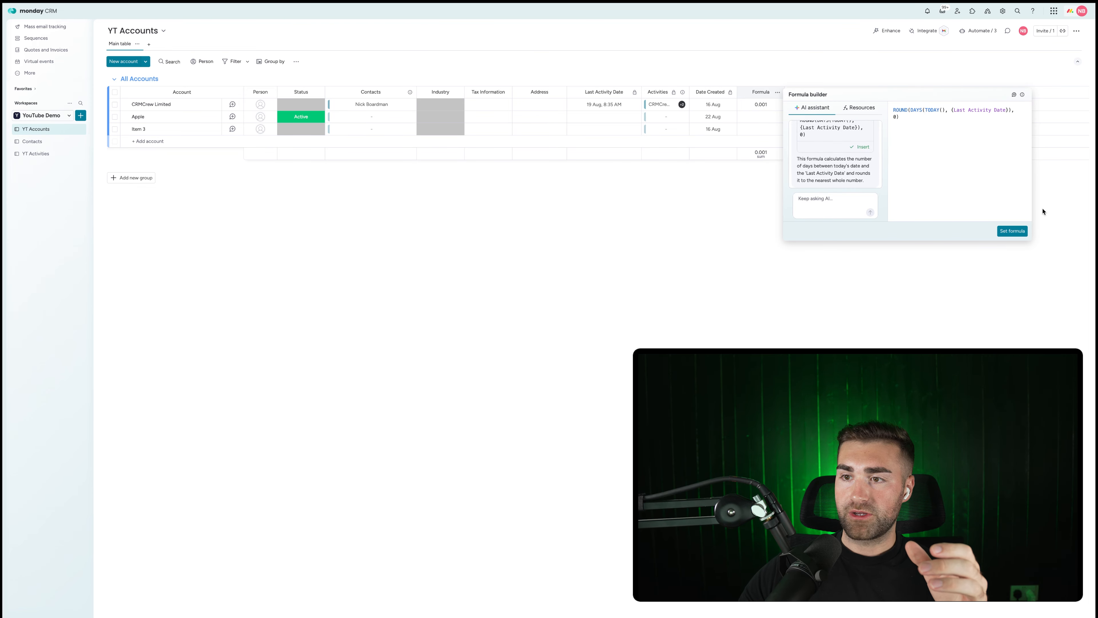
pyautogui.click(1012, 231)
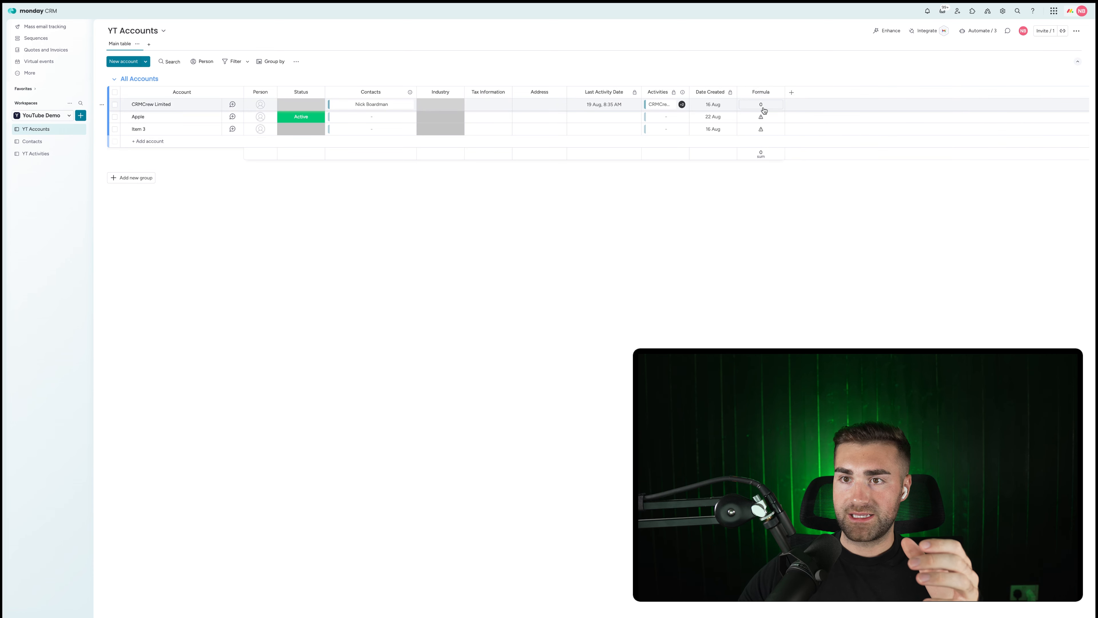
# Set CRMCrew Limited's Last Activity Date to 7 Aug.
pyautogui.click(610, 104)
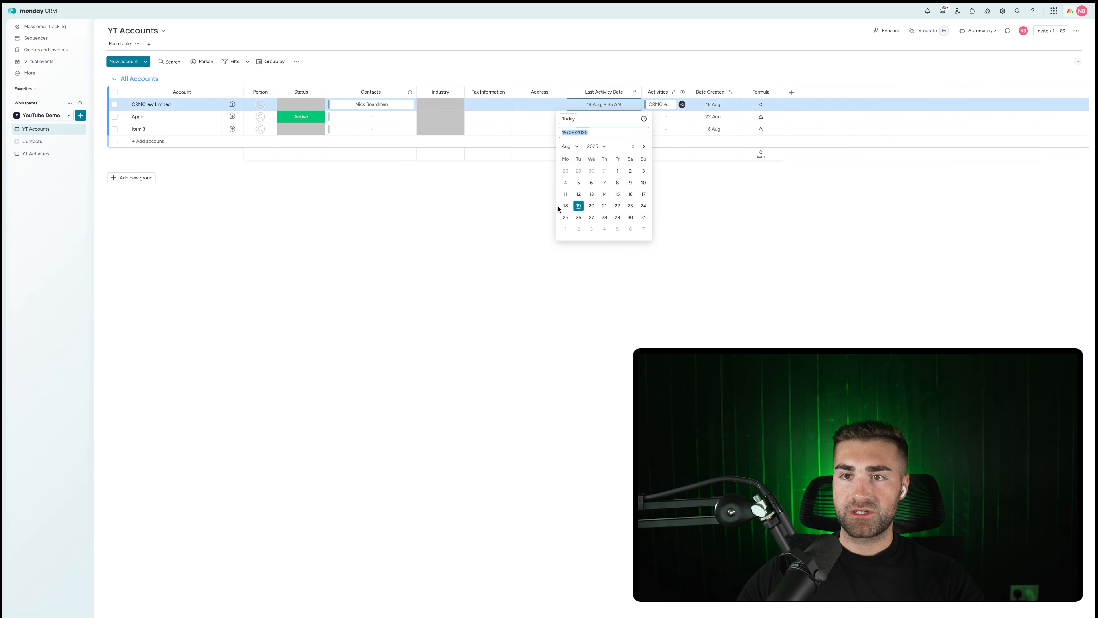
pyautogui.click(565, 205)
pyautogui.click(590, 105)
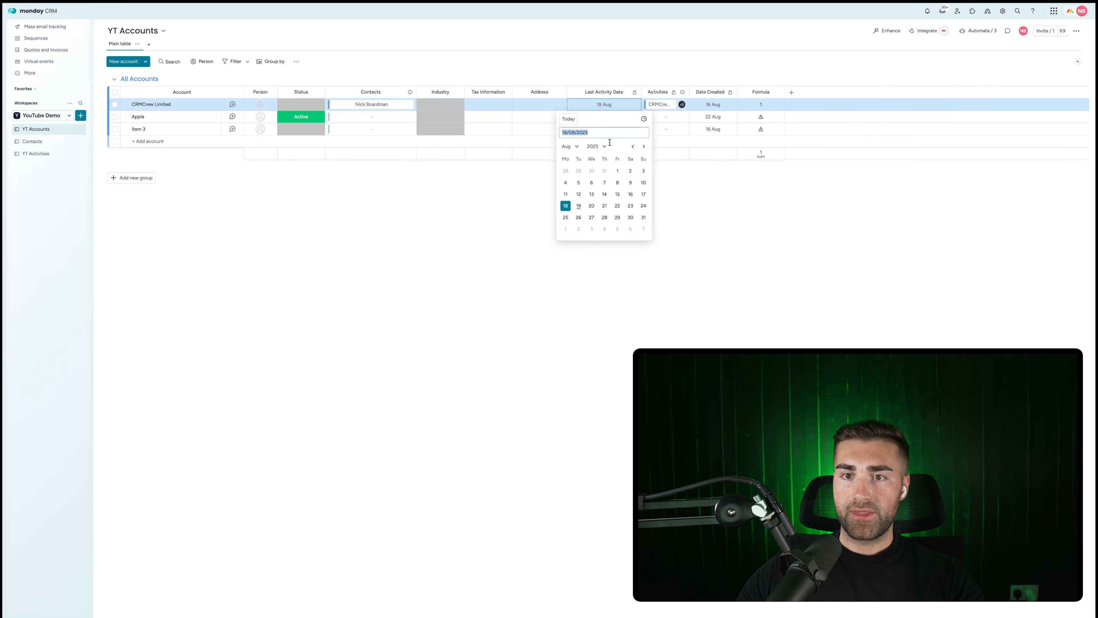
pyautogui.click(604, 183)
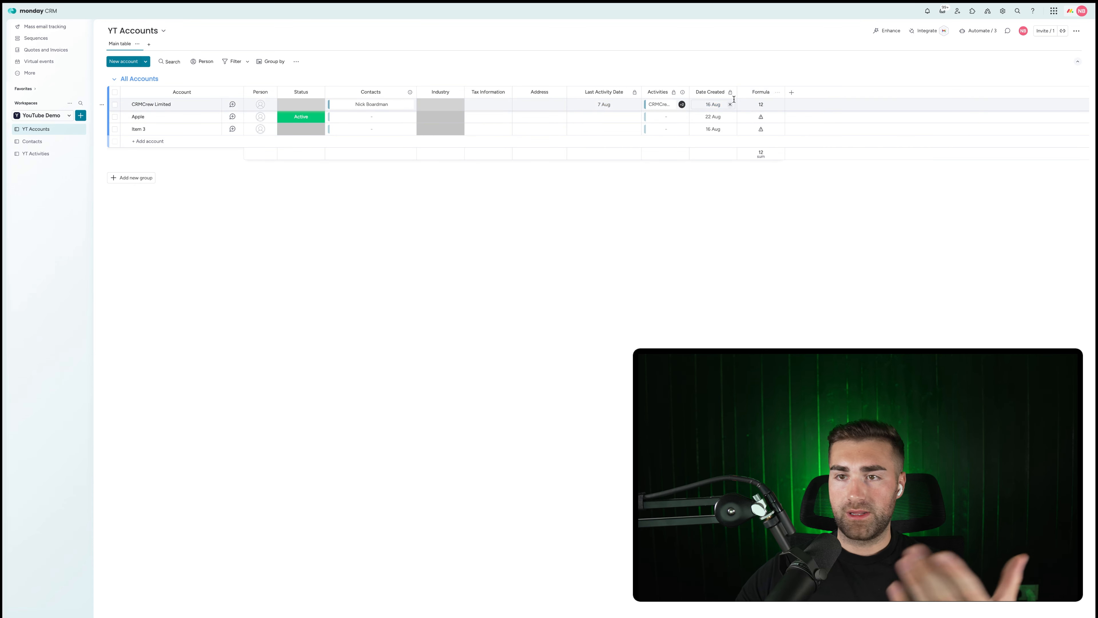
# Rename the Formula column to 'Days Since Last Activity'.
pyautogui.click(760, 91)
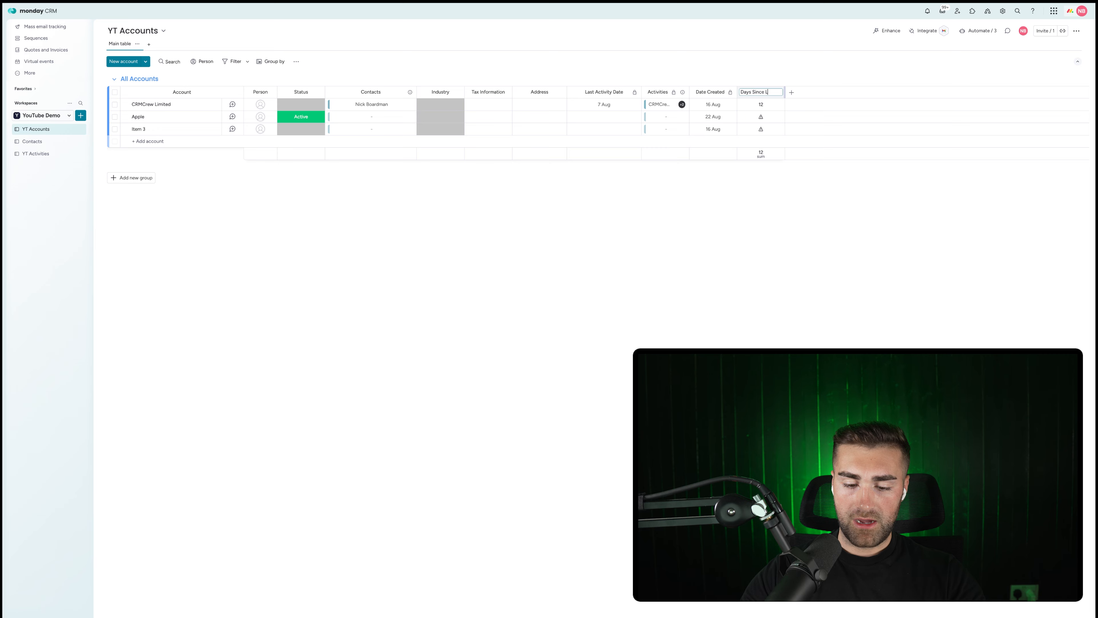
pyautogui.write('Days Since Last Activity')
pyautogui.press('Return')
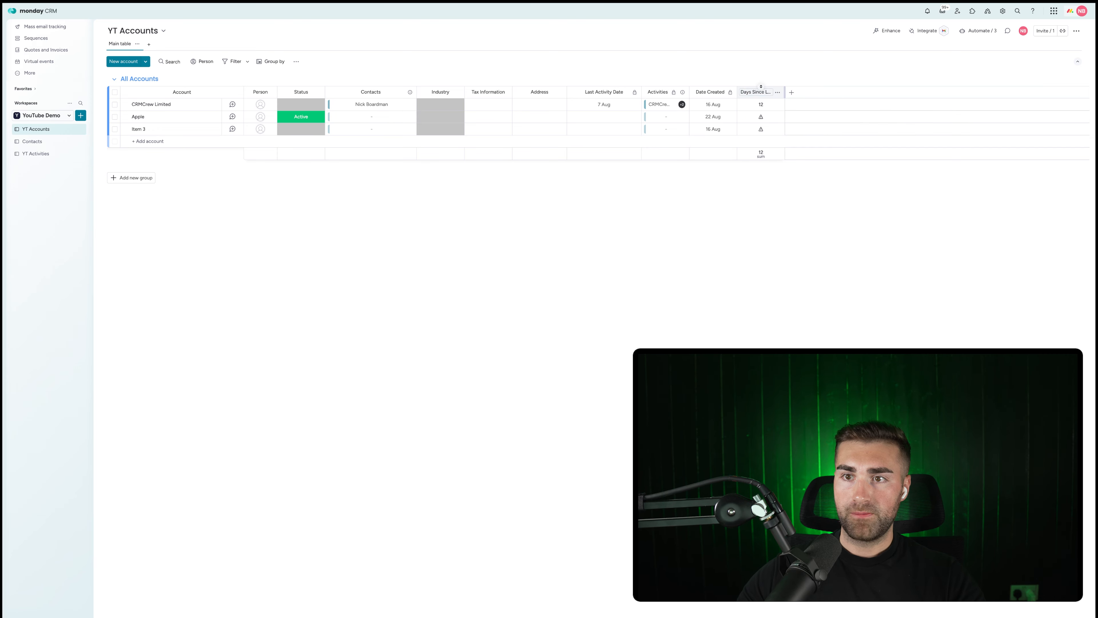
# Hide the column's sum summary, widen it, and move it beside Last Activity Date.
pyautogui.click(785, 92)
pyautogui.moveTo(819, 95)
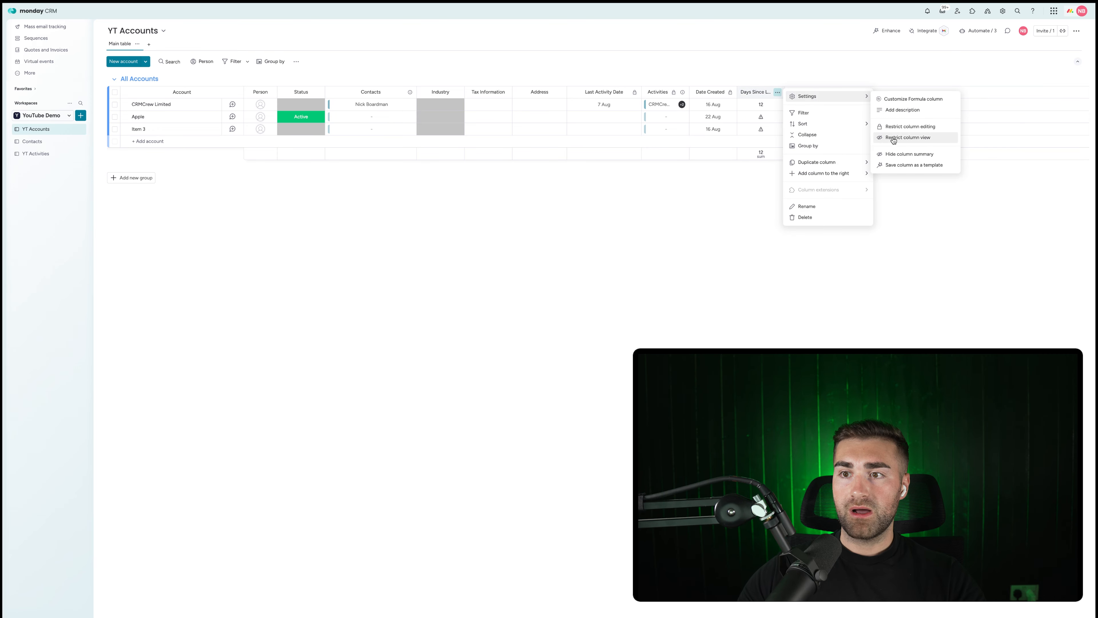
pyautogui.click(899, 154)
pyautogui.click(784, 93)
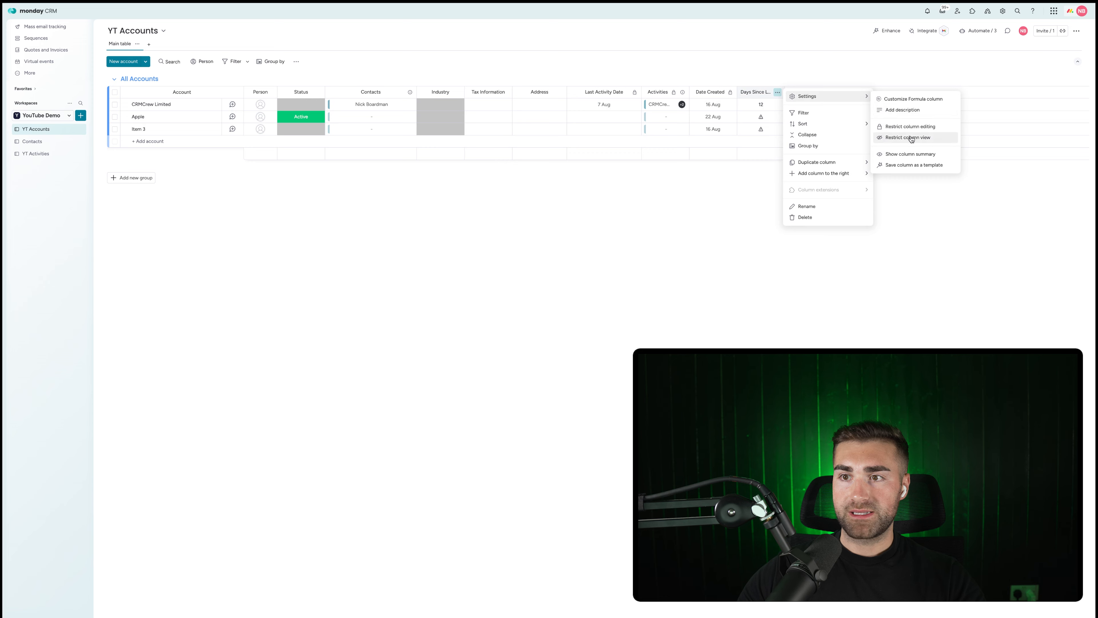
pyautogui.click(905, 130)
pyautogui.moveTo(784, 91); pyautogui.dragTo(819, 92)
pyautogui.moveTo(707, 92); pyautogui.dragTo(673, 91)
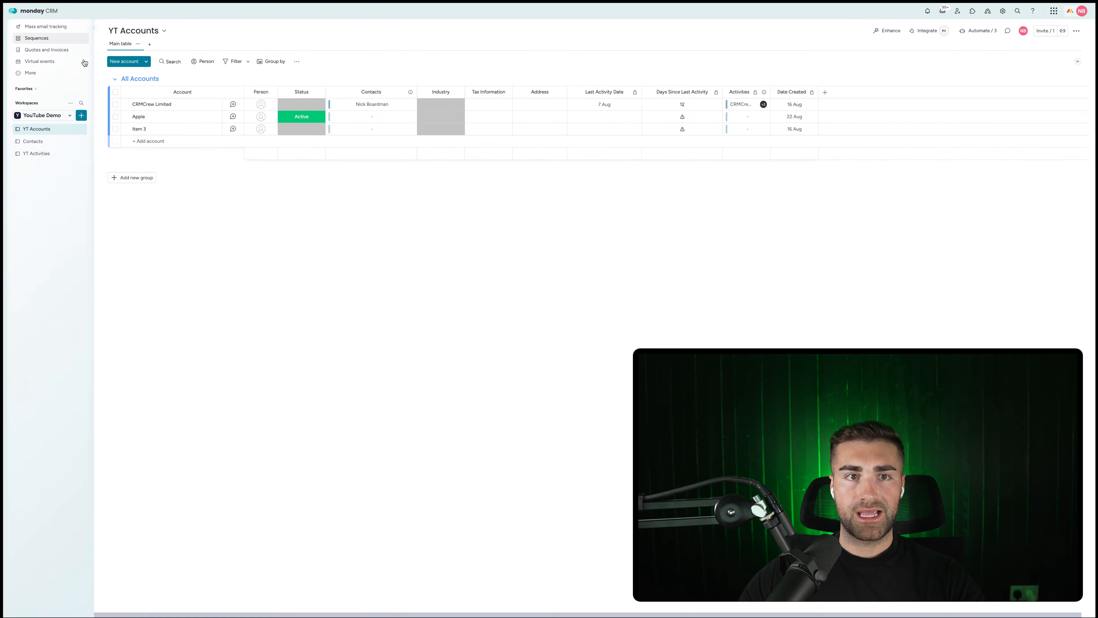
# Add a second table view and rename it '60 Days No Activity Account'.
pyautogui.click(148, 45)
pyautogui.click(162, 70)
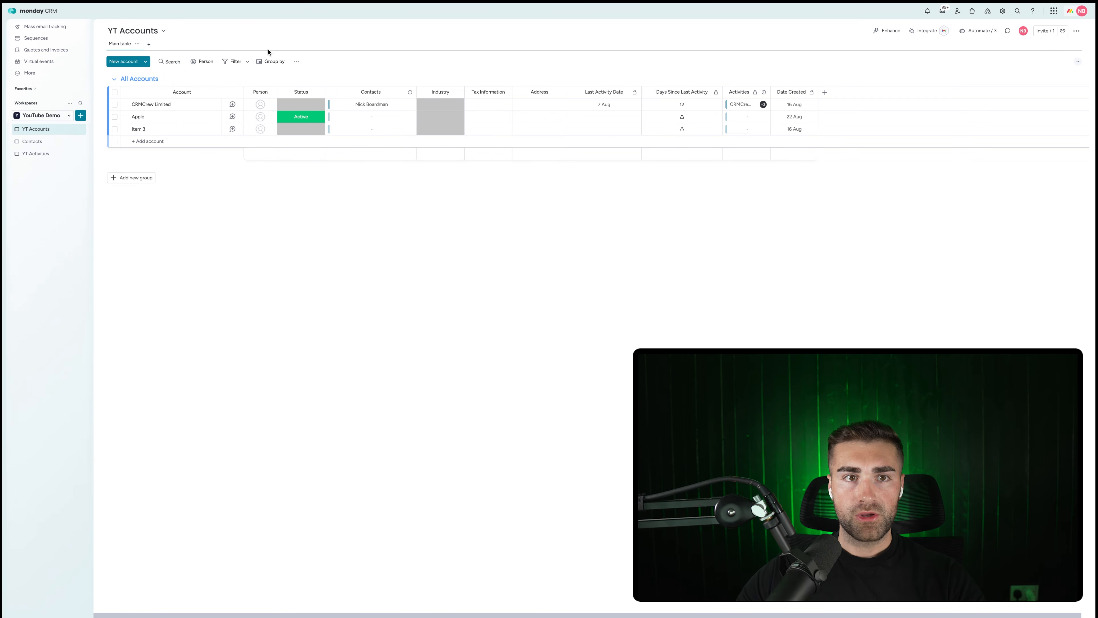
pyautogui.click(163, 43)
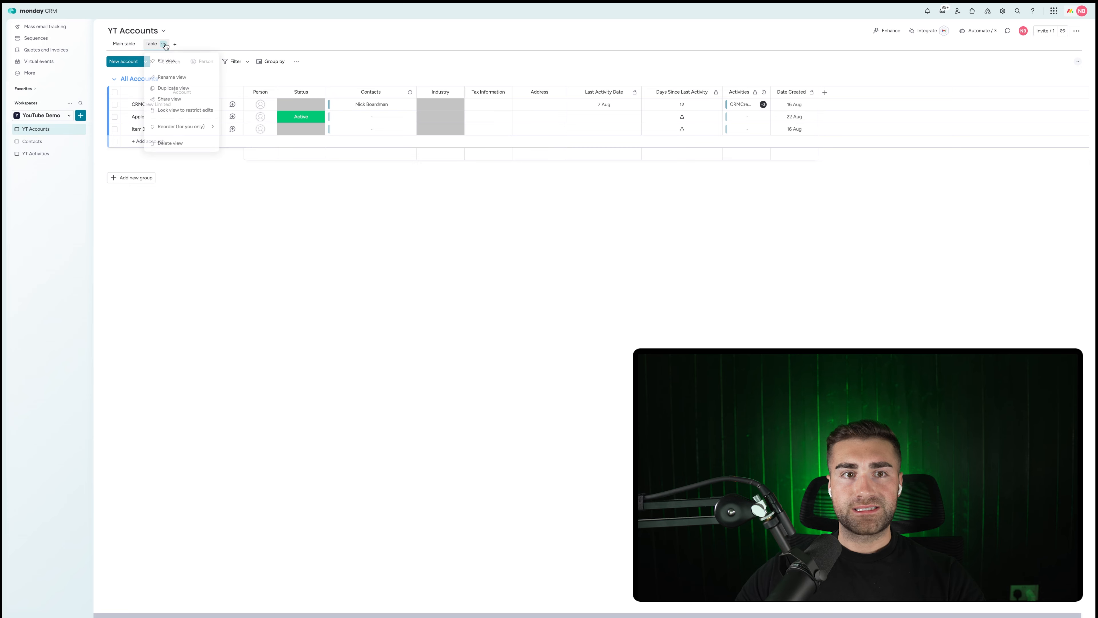
pyautogui.click(163, 75)
pyautogui.press('super+a')
pyautogui.write('60')
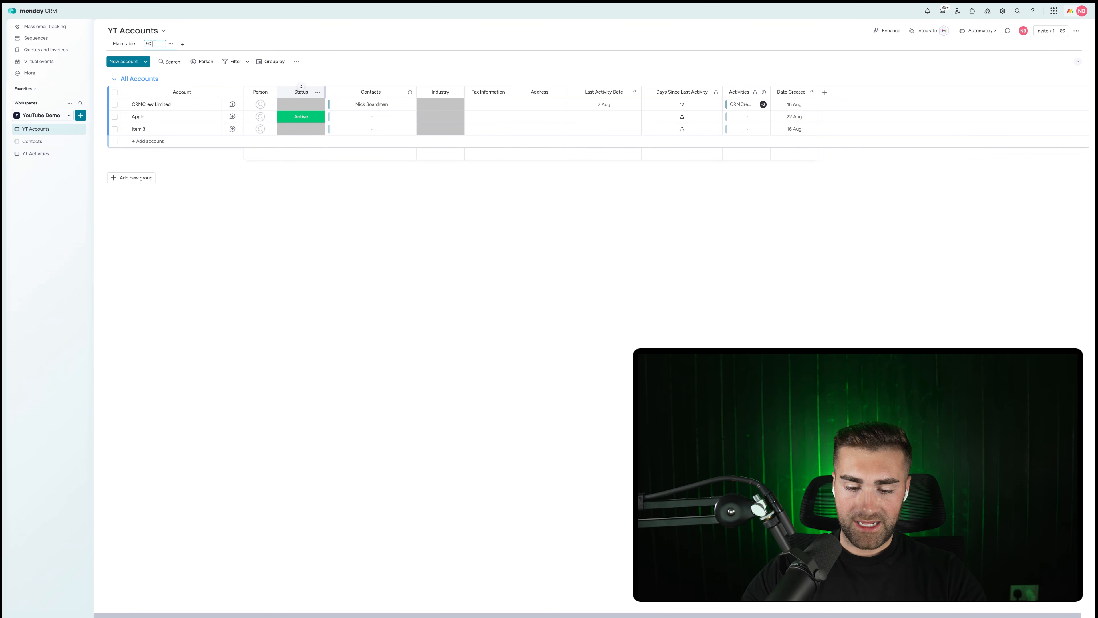
pyautogui.write(' Days No Act')
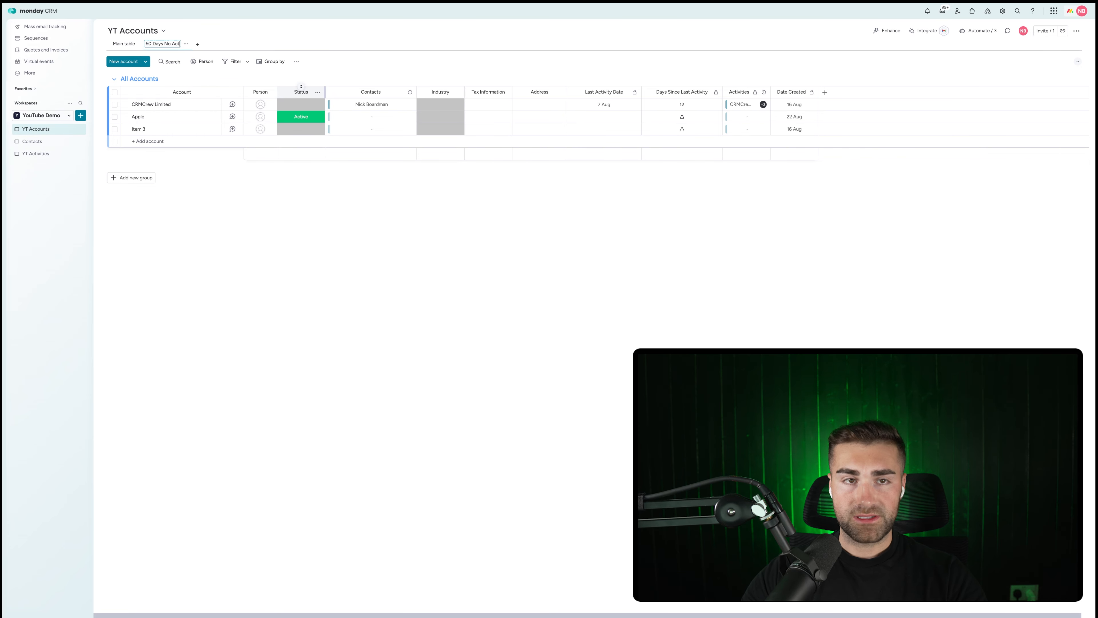
pyautogui.write('ivity Accoun')
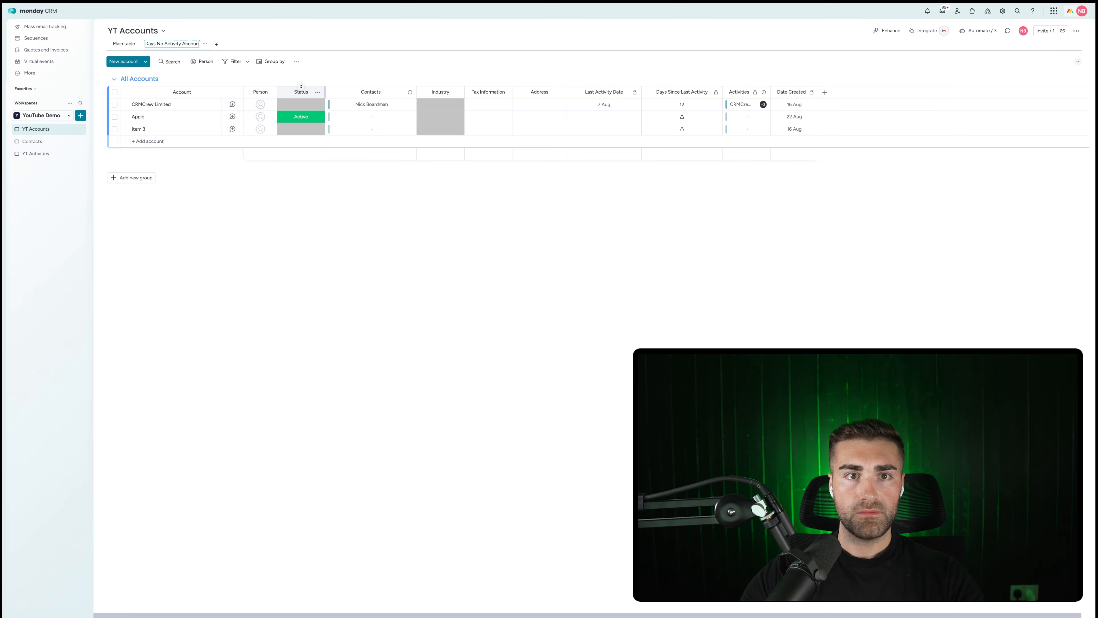
pyautogui.write('t')
# Confirm the view name and save a Days Since Last Activity ≥ 60 filter to the view.
pyautogui.press('Return')
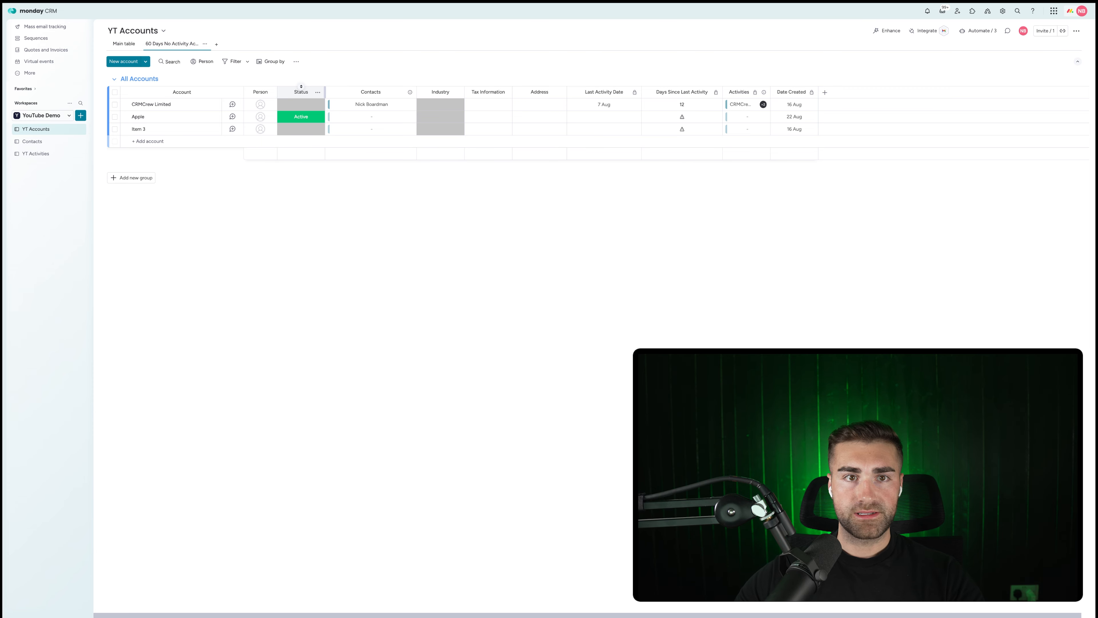
pyautogui.click(246, 64)
pyautogui.click(283, 101)
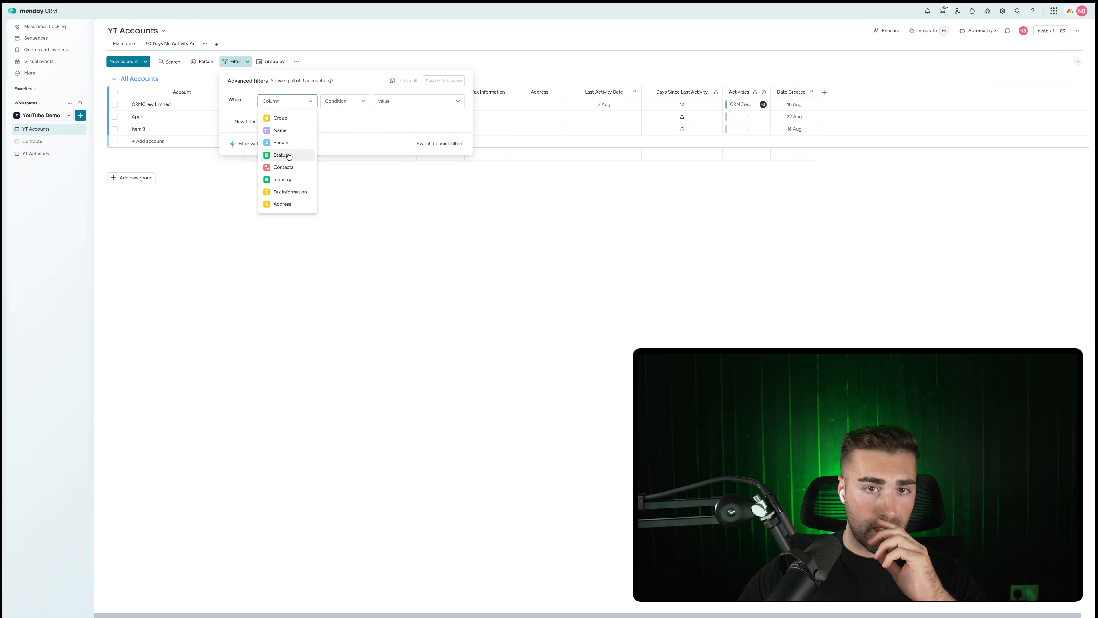
pyautogui.scroll(-2, 286, 134)
pyautogui.click(288, 178)
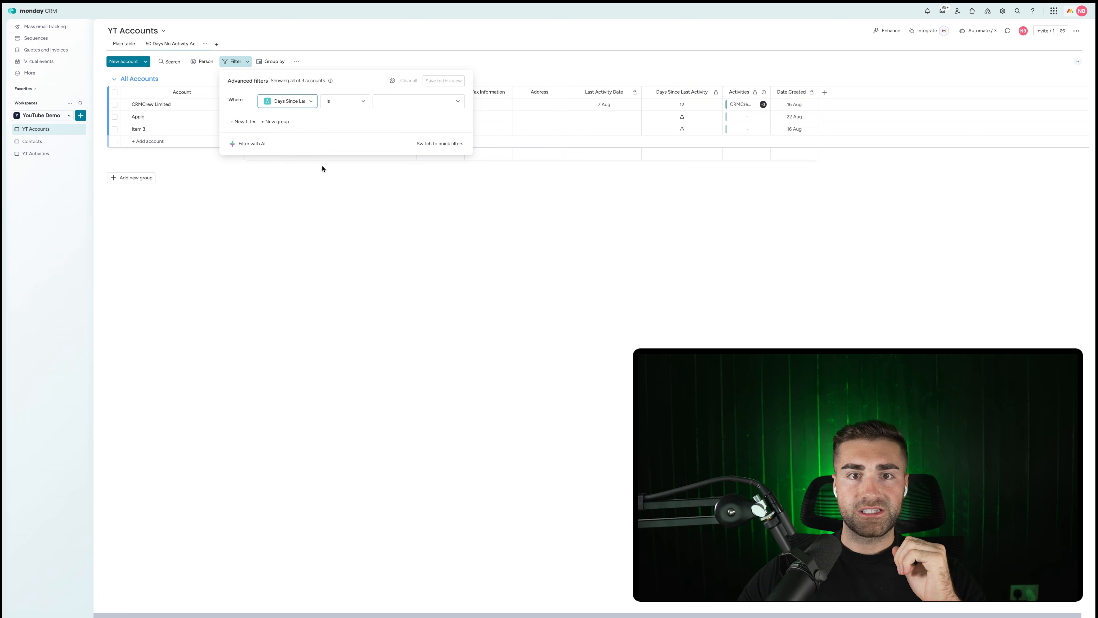
pyautogui.click(350, 107)
pyautogui.scroll(-2, 332, 201)
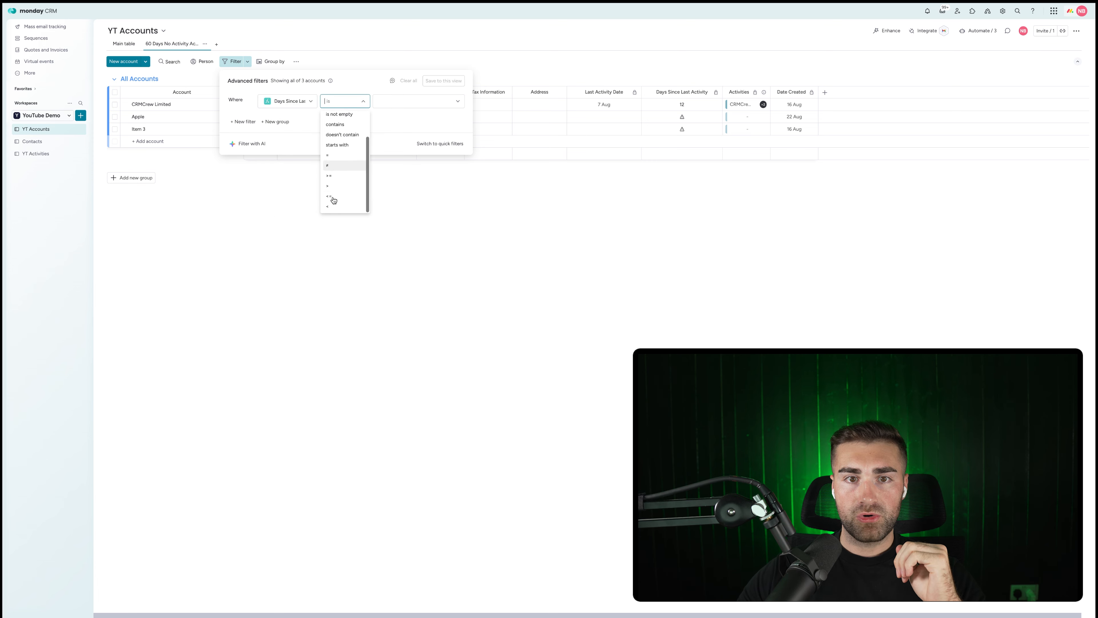
pyautogui.click(345, 176)
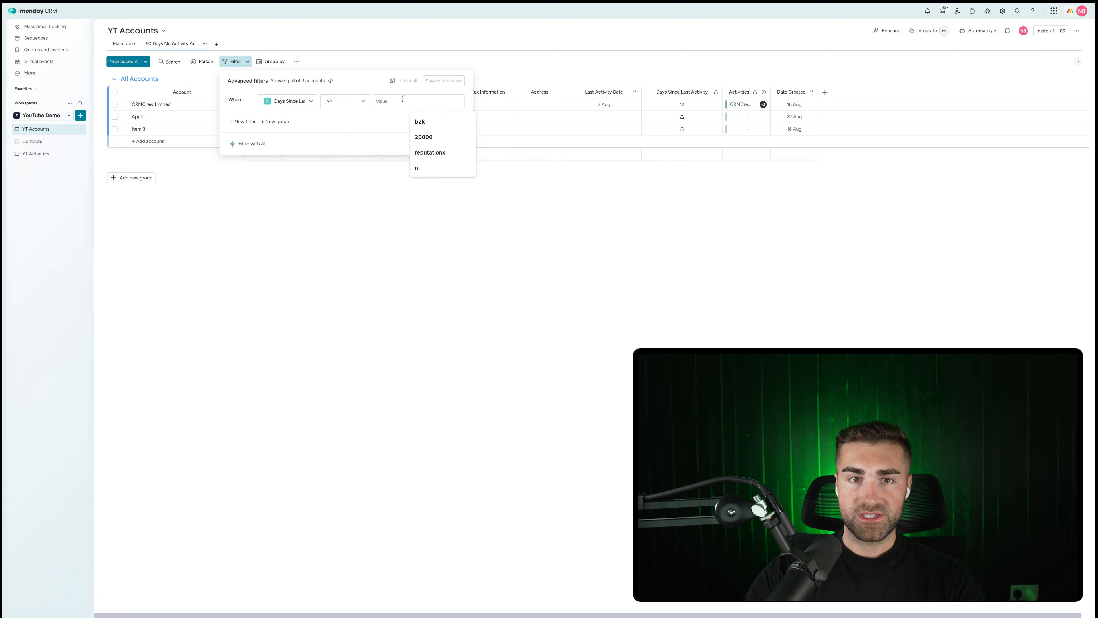
pyautogui.write('60')
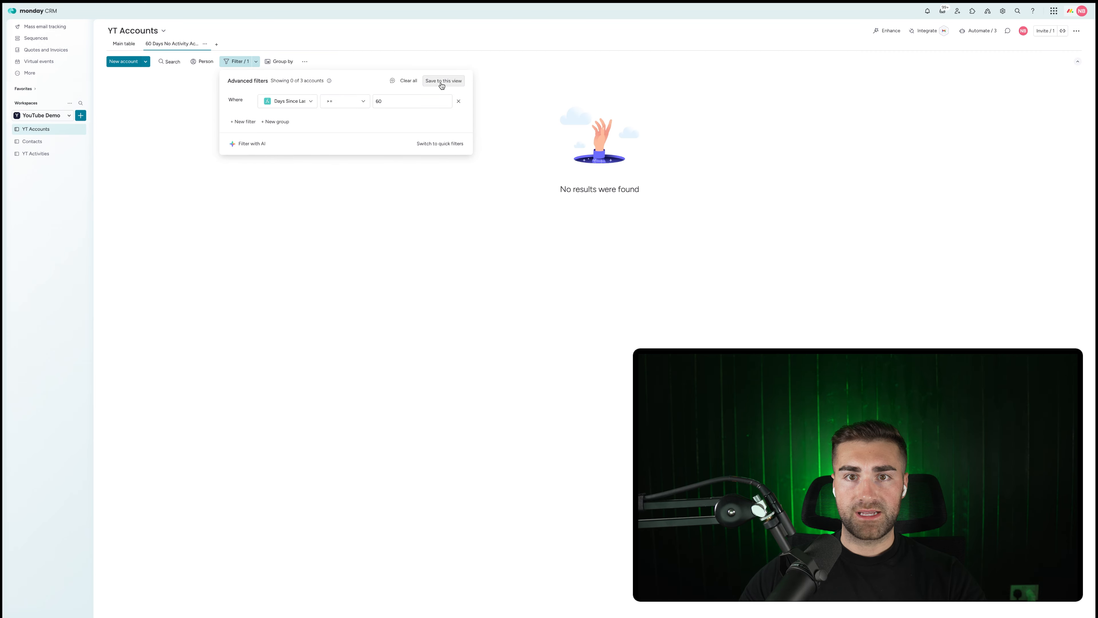
pyautogui.click(442, 81)
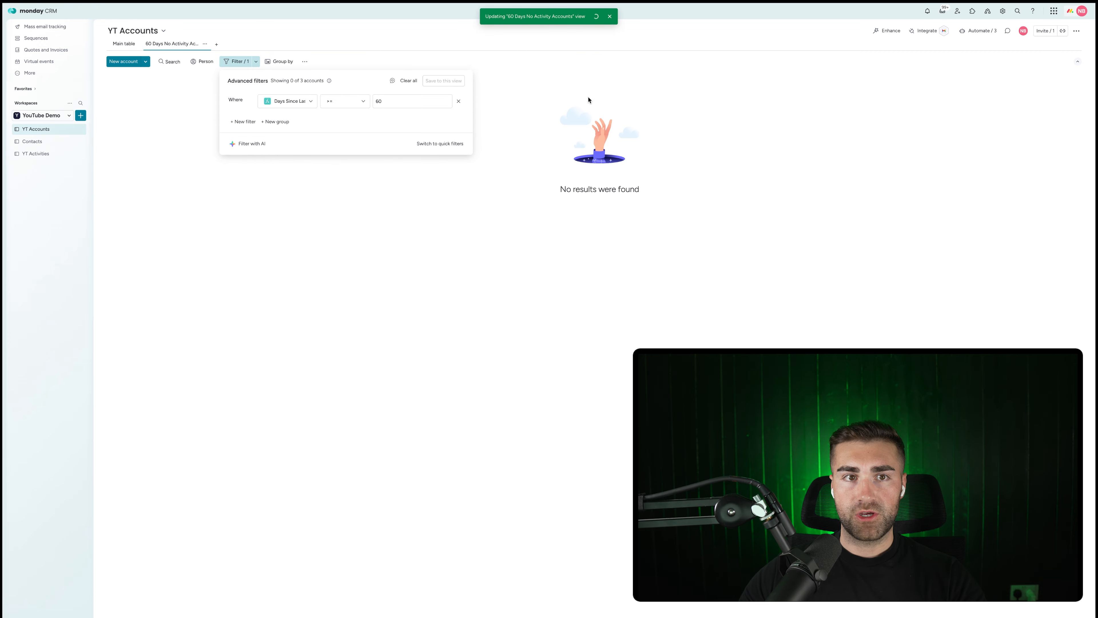
pyautogui.click(133, 49)
# On the main table, change CRMCrew Limited's Last Activity Date to 1 April.
pyautogui.click(682, 105)
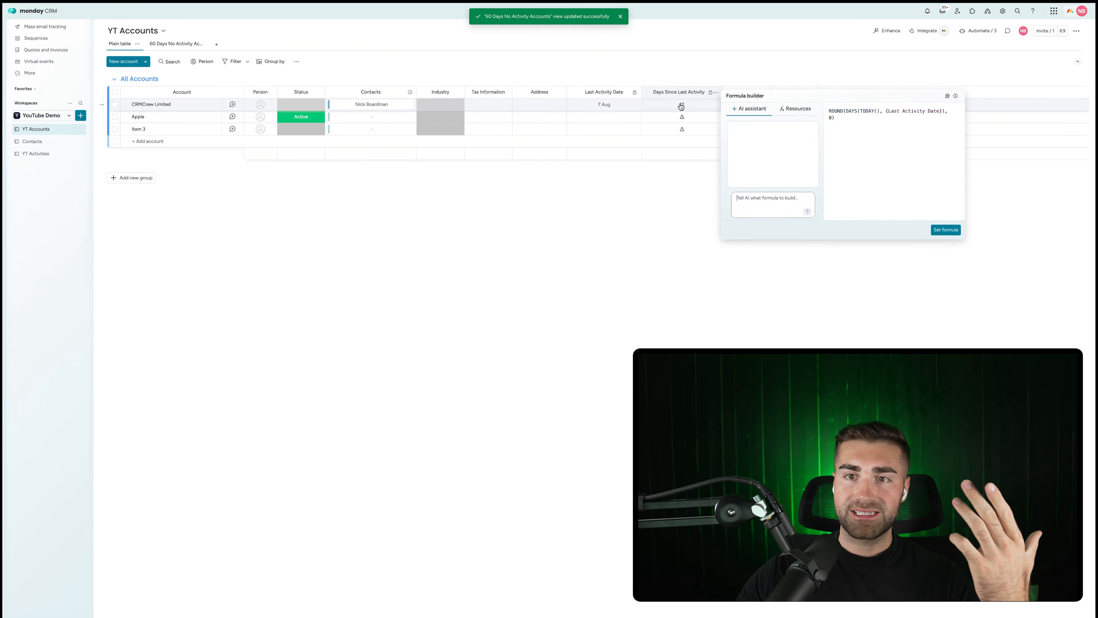
pyautogui.click(595, 108)
pyautogui.click(632, 147)
pyautogui.click(632, 147)
pyautogui.click(632, 147)
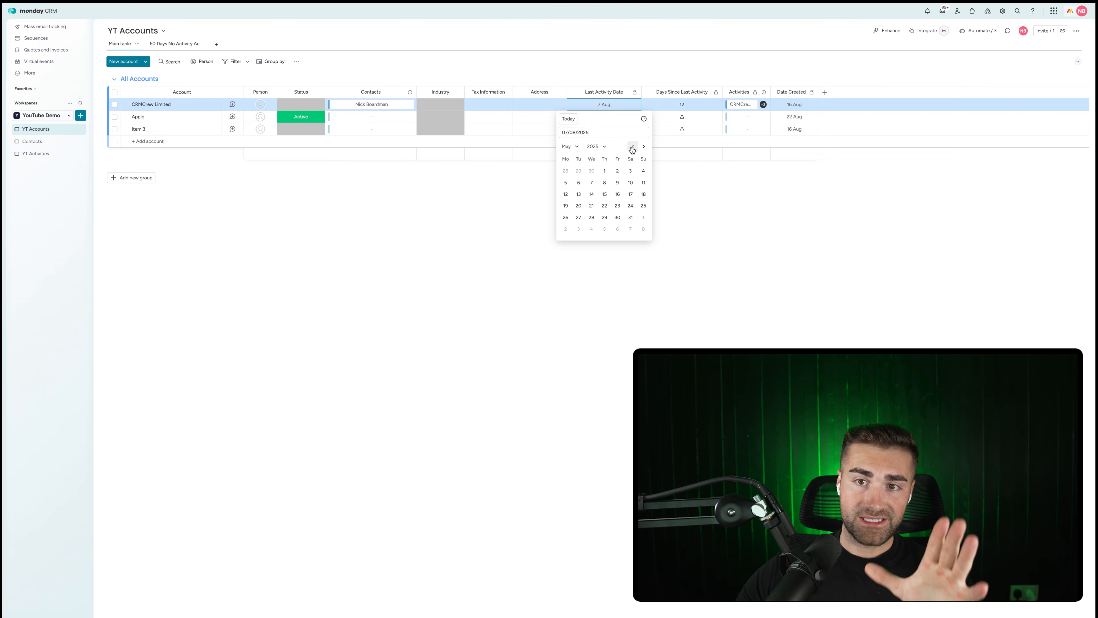
pyautogui.click(632, 147)
pyautogui.click(579, 170)
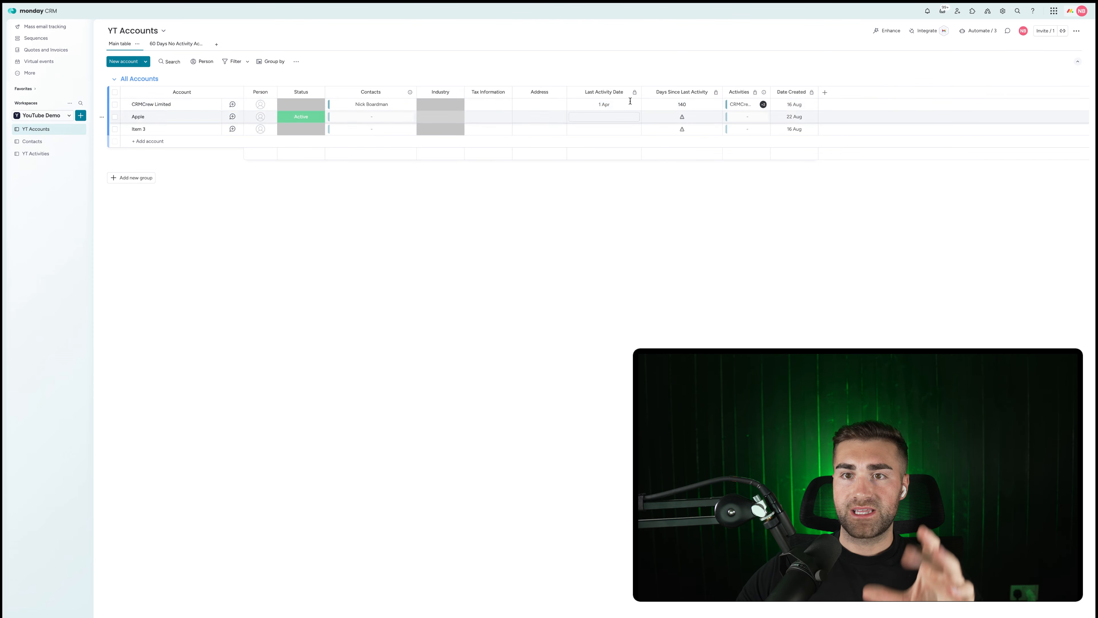
# In the 60 Days No Activity view, assign a person to CRMCrew Limited, then return to Main table.
pyautogui.click(184, 47)
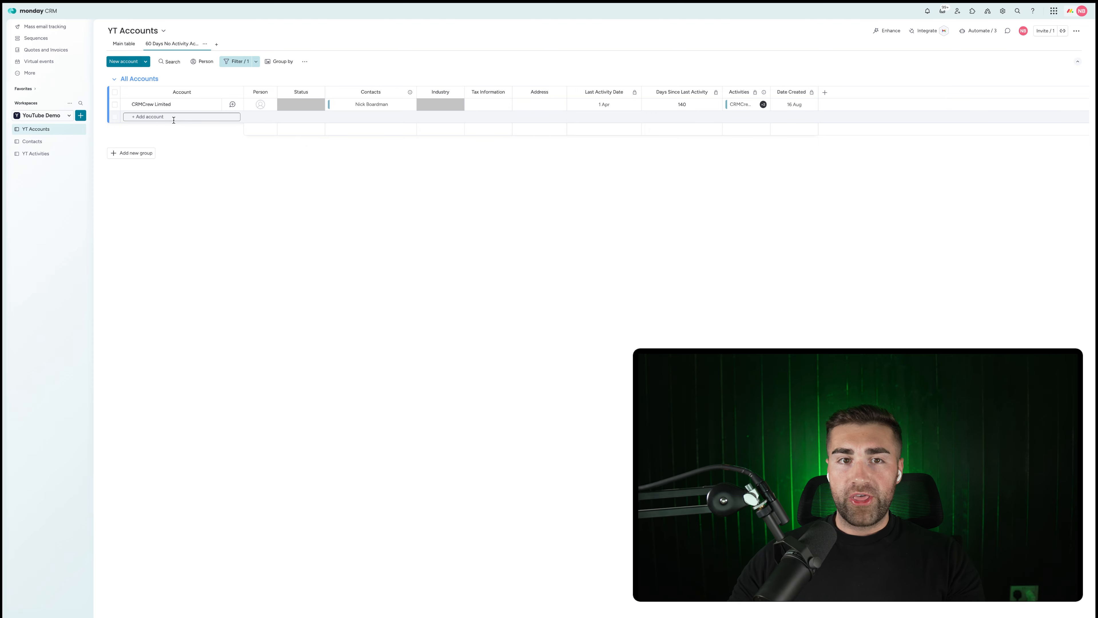
pyautogui.click(260, 104)
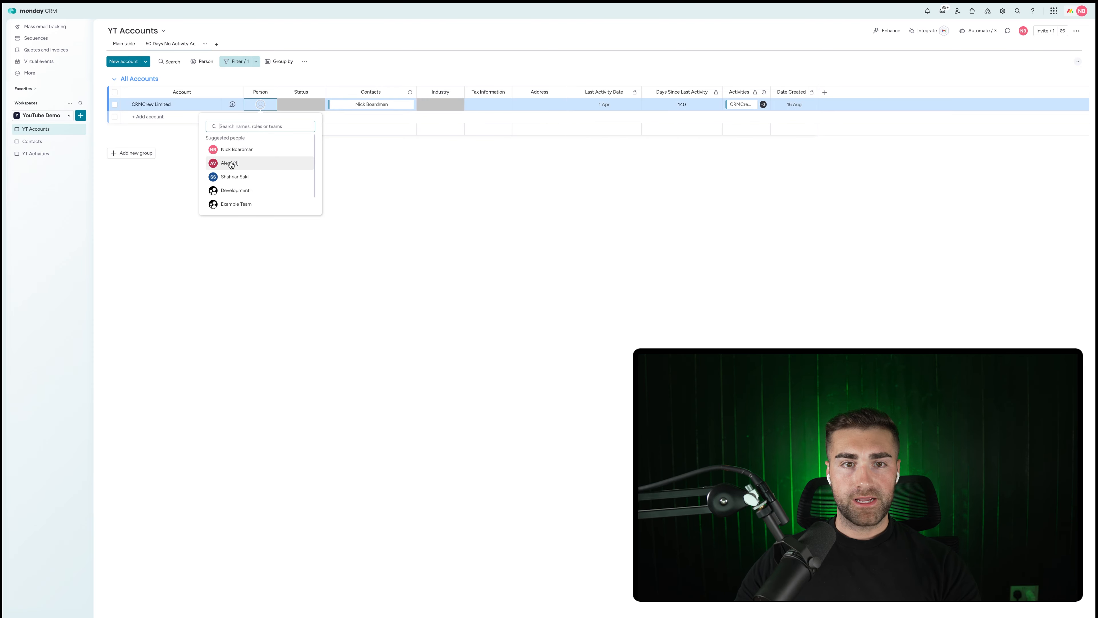
pyautogui.click(415, 184)
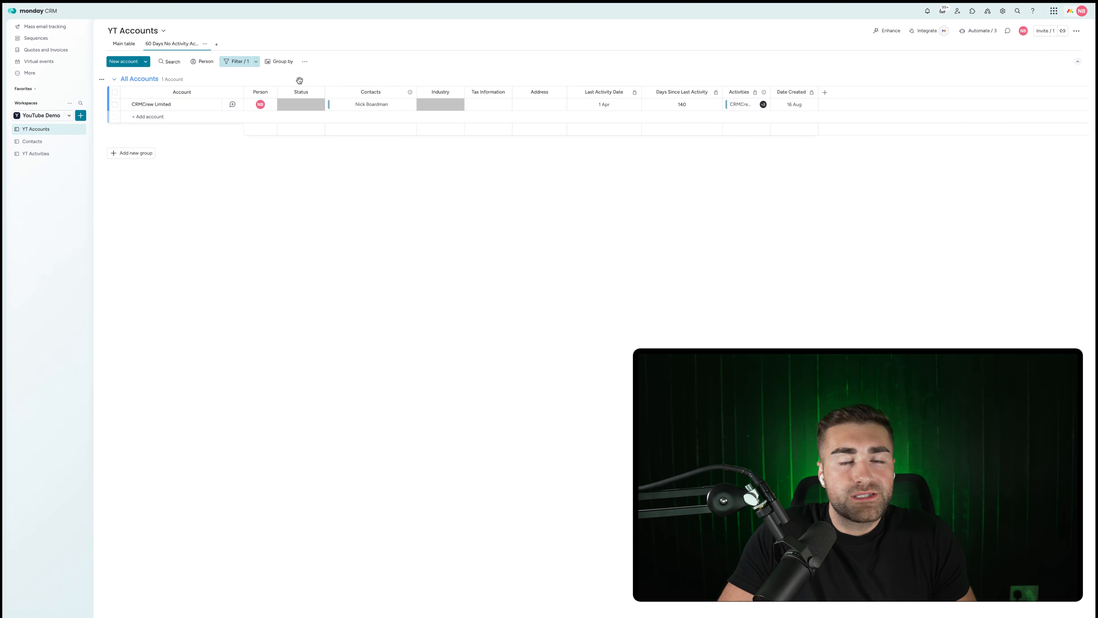
pyautogui.click(280, 61)
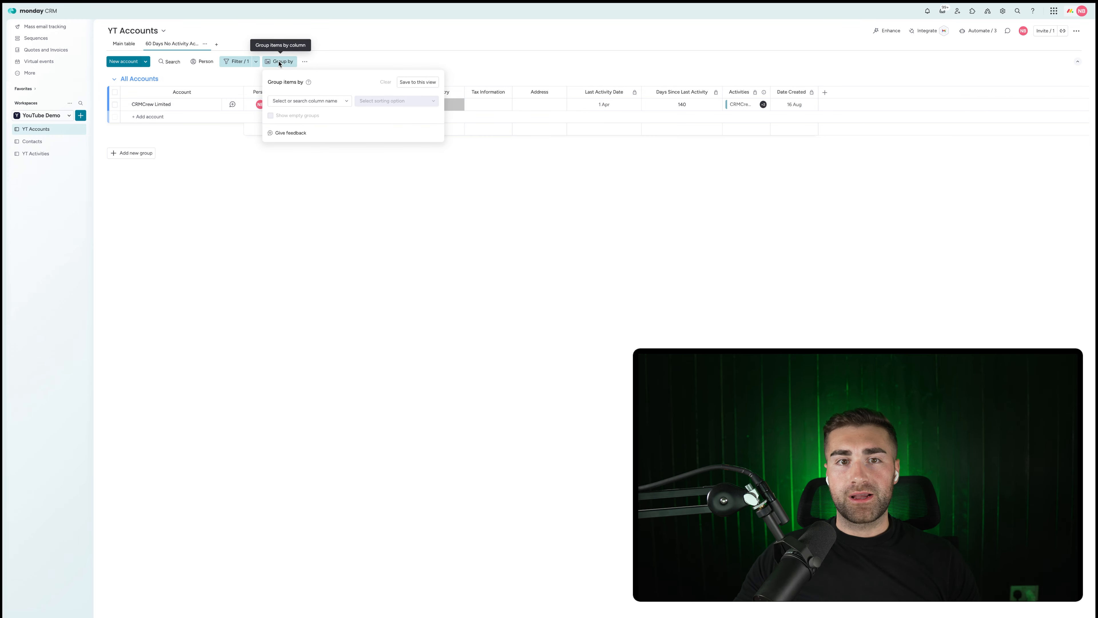
pyautogui.click(311, 104)
pyautogui.click(311, 104)
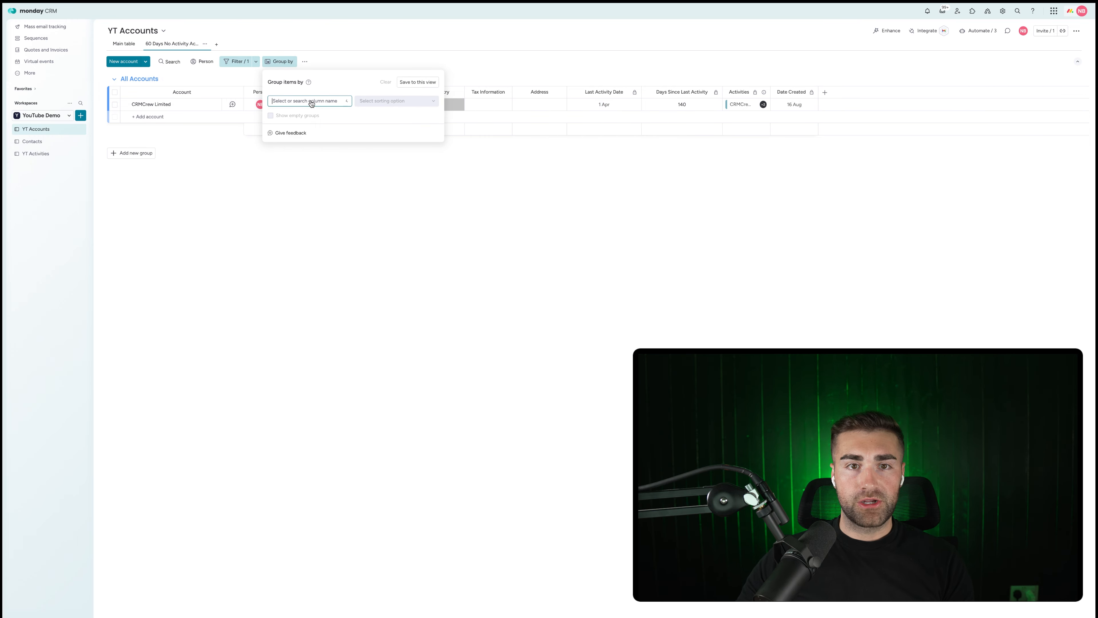
pyautogui.click(299, 108)
pyautogui.click(305, 110)
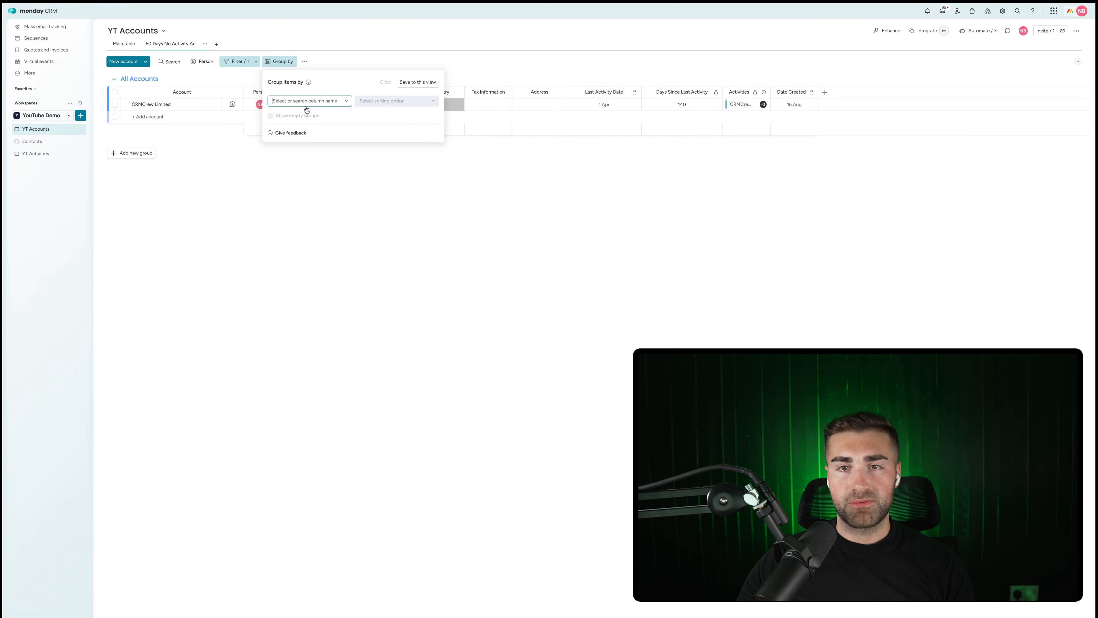
pyautogui.click(475, 216)
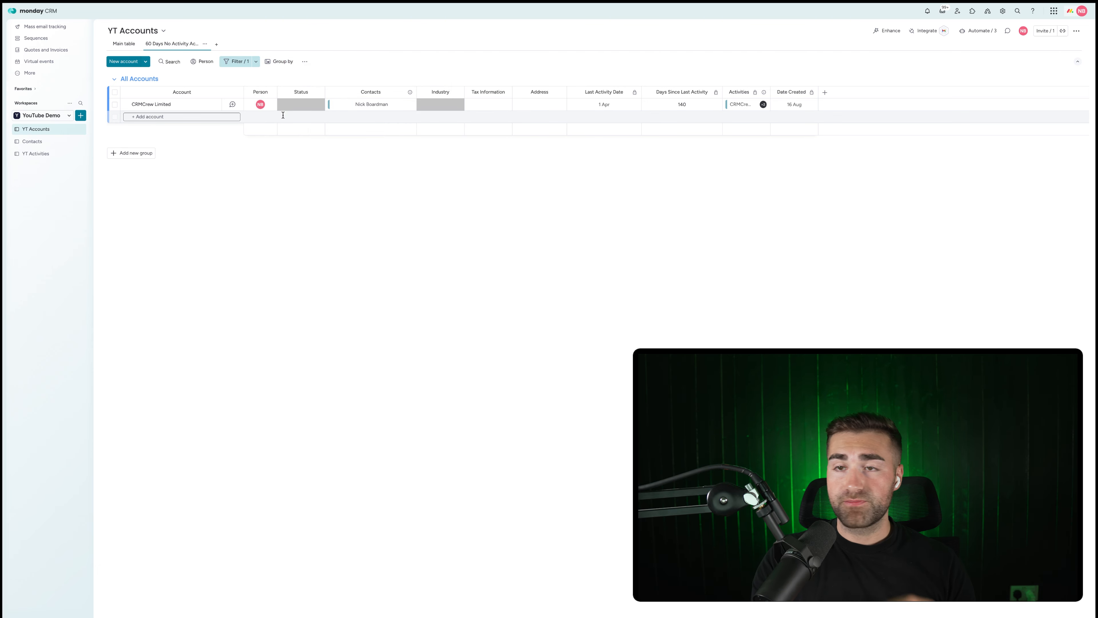
pyautogui.click(123, 44)
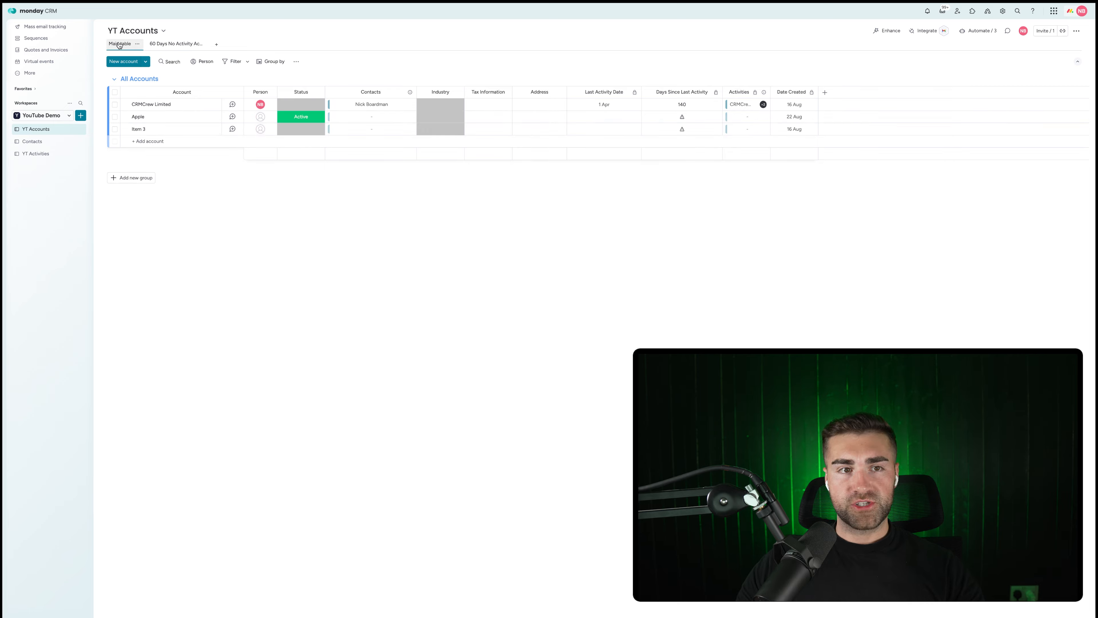
# Look through the YT Activities and Contacts boards, then bring up the workspace's add-new menu from YT Accounts.
pyautogui.click(36, 154)
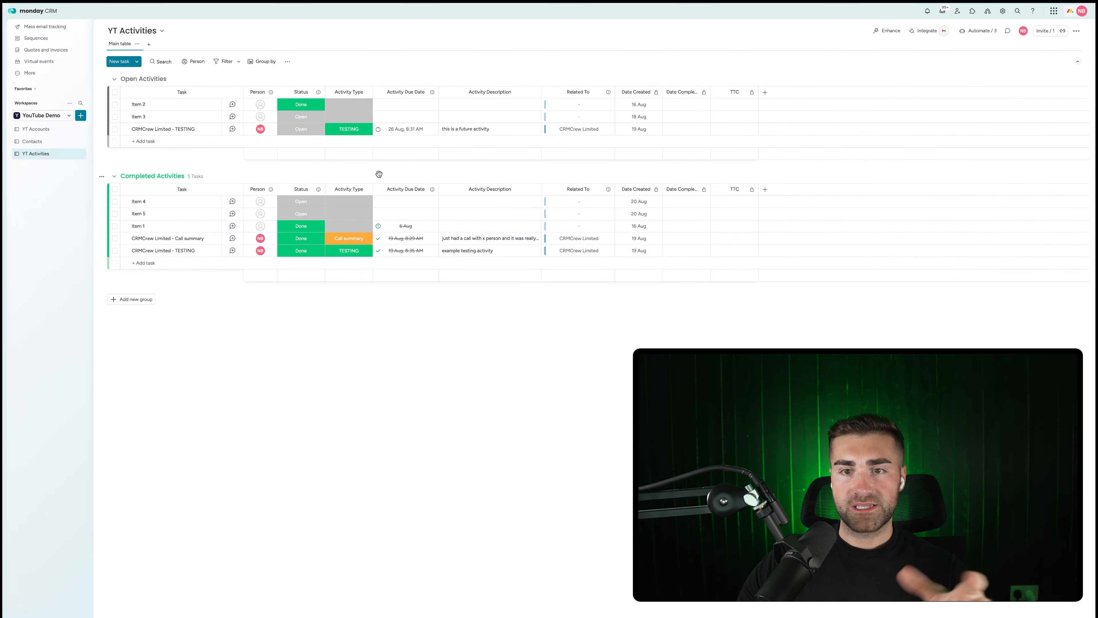
pyautogui.click(41, 142)
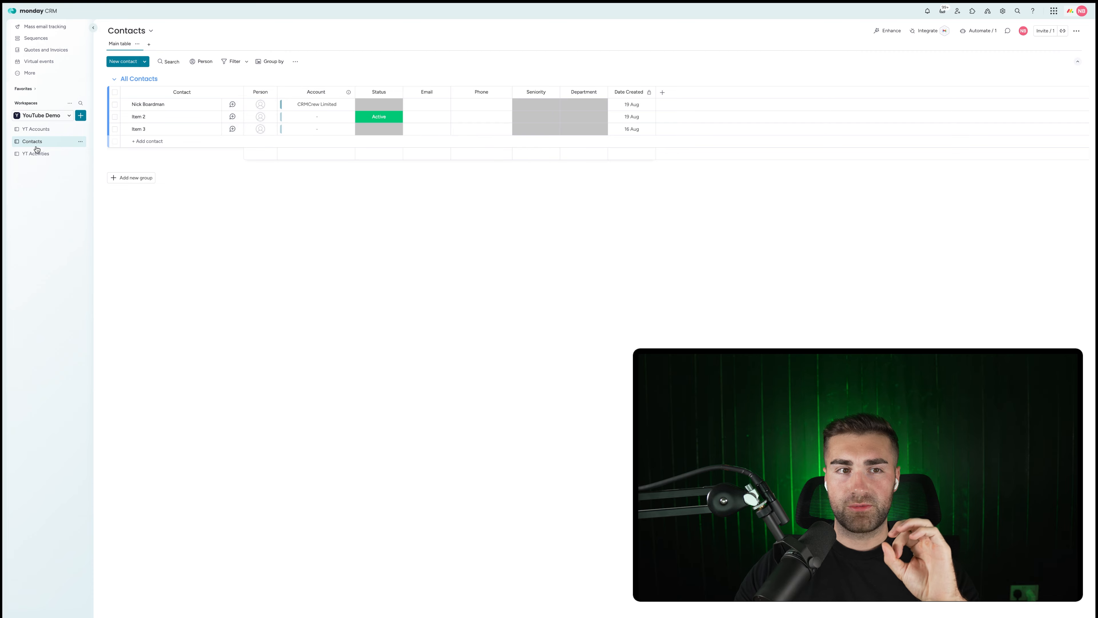
pyautogui.click(39, 131)
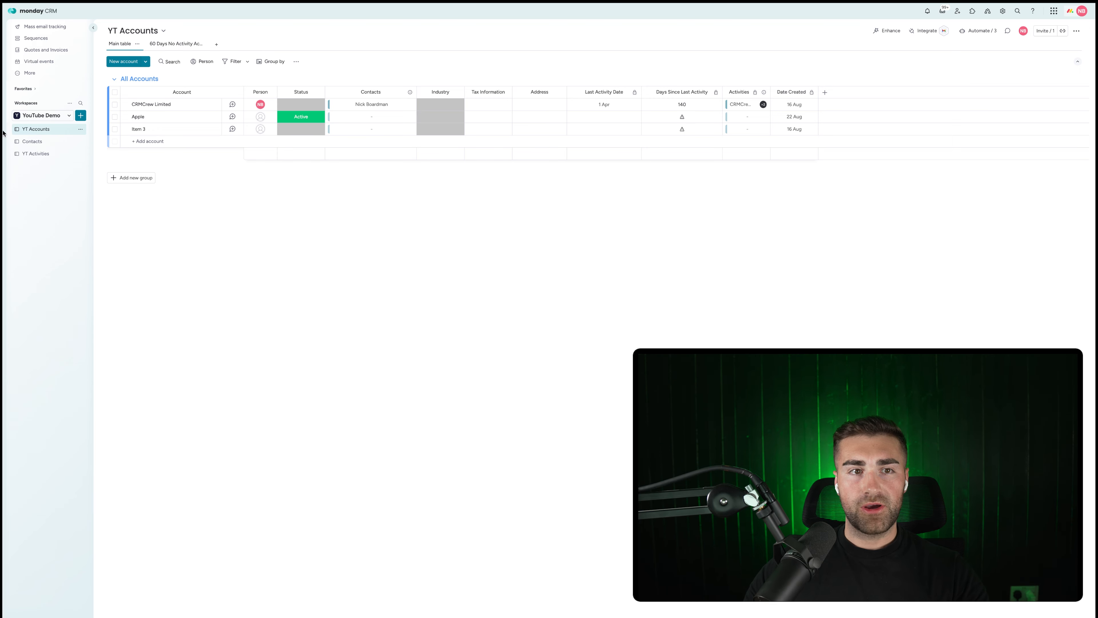
pyautogui.click(82, 120)
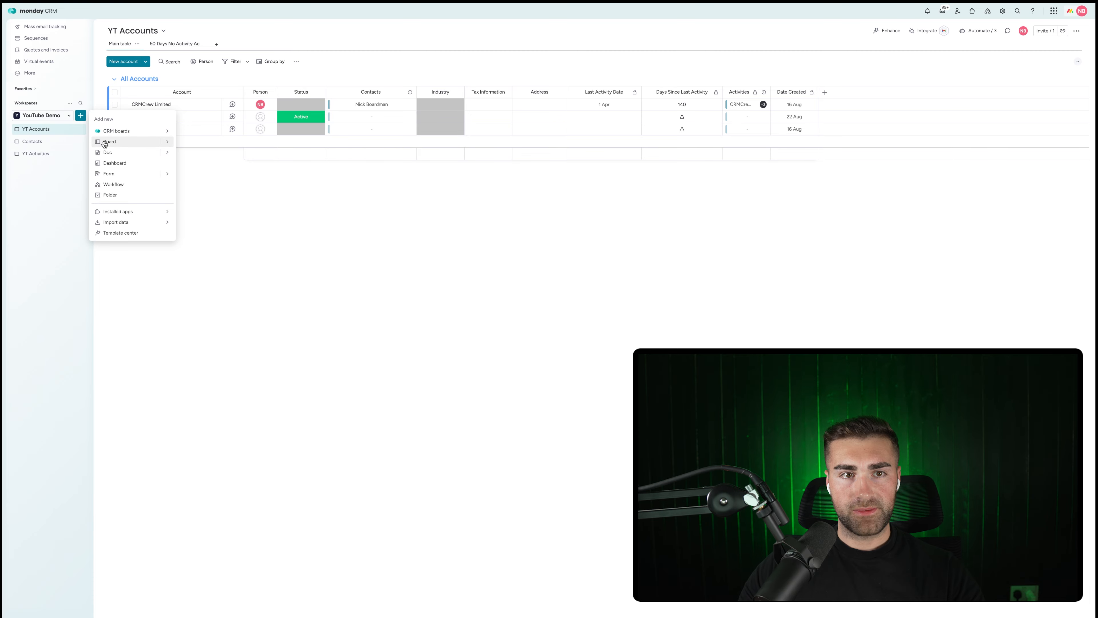
# Create a board named 'Deals' with Deals as its item type.
pyautogui.click(99, 142)
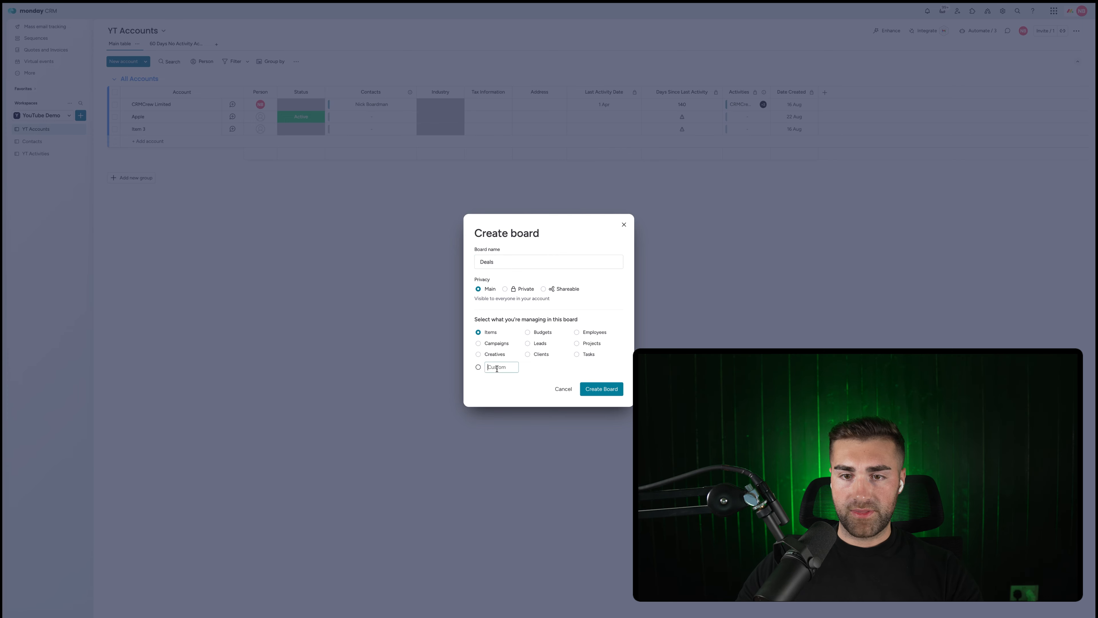
pyautogui.write('Deals')
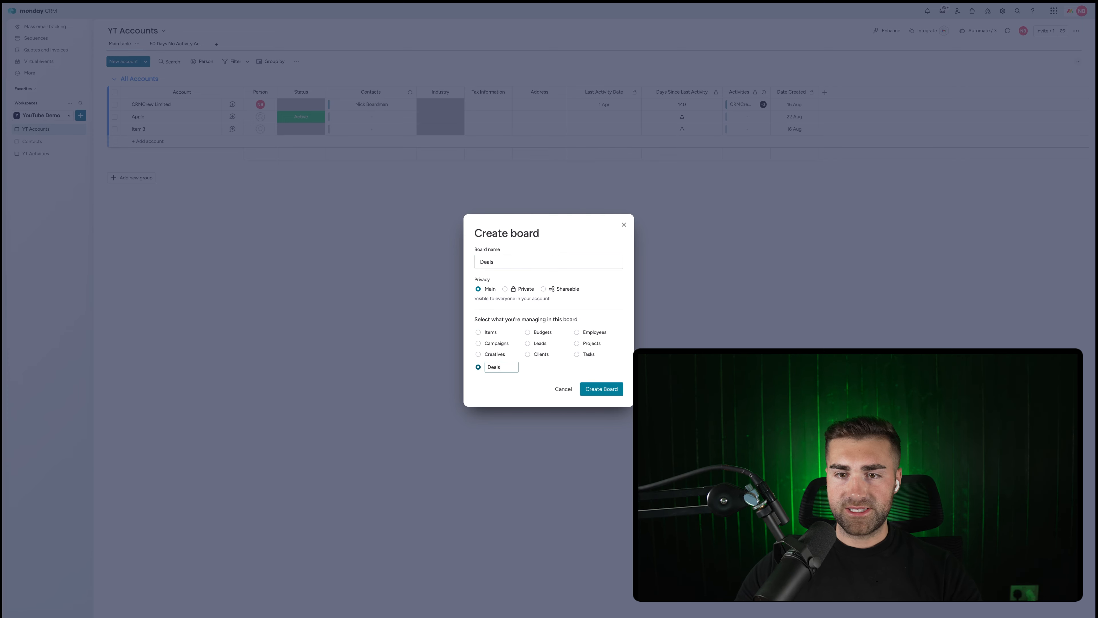
pyautogui.click(607, 395)
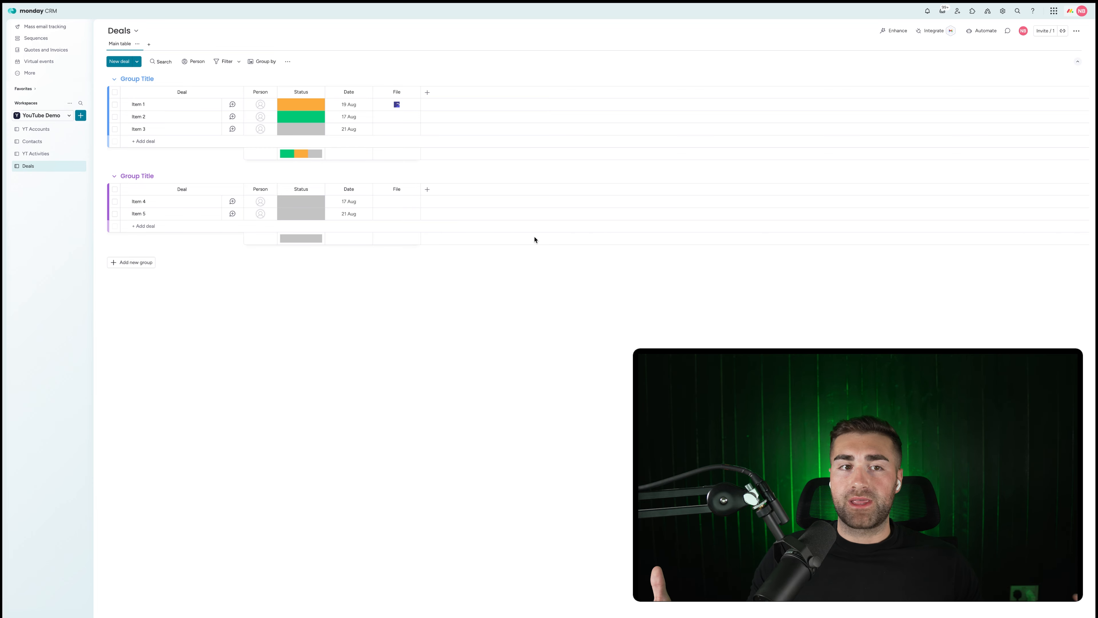
# Rename the two default groups to 'New Deals' and 'Active Deals'.
pyautogui.click(140, 79)
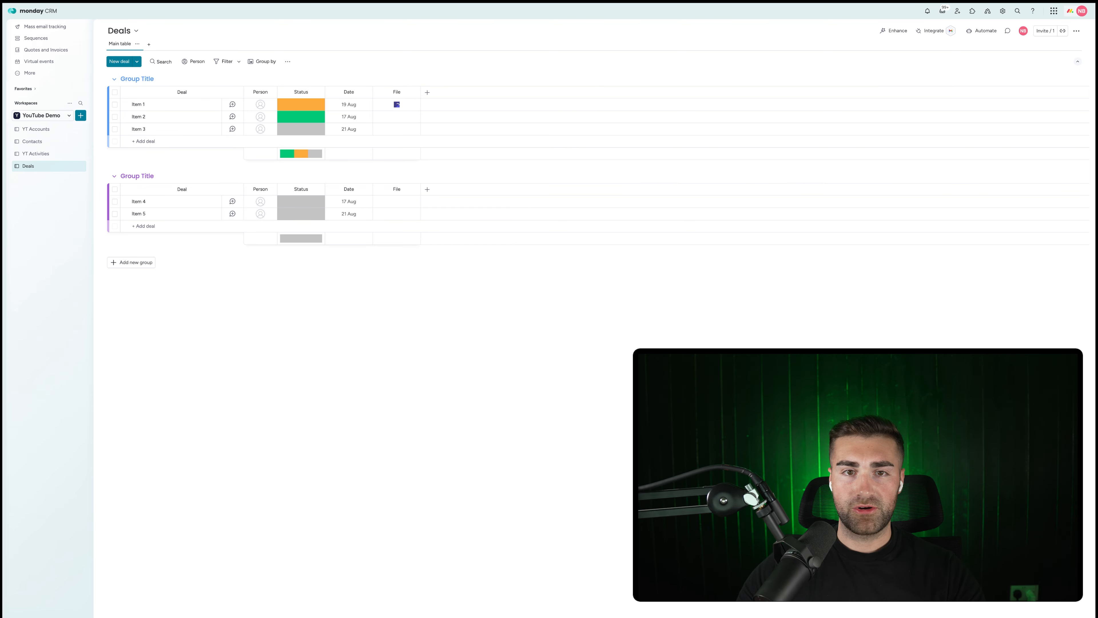
pyautogui.click(144, 79)
pyautogui.press('Escape')
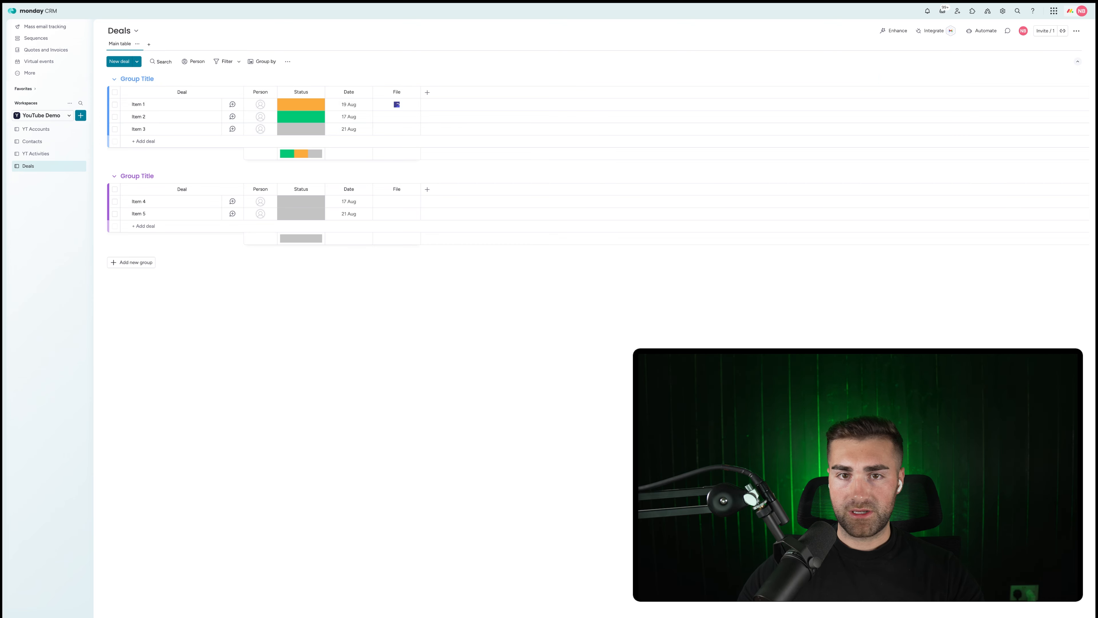
pyautogui.click(153, 81)
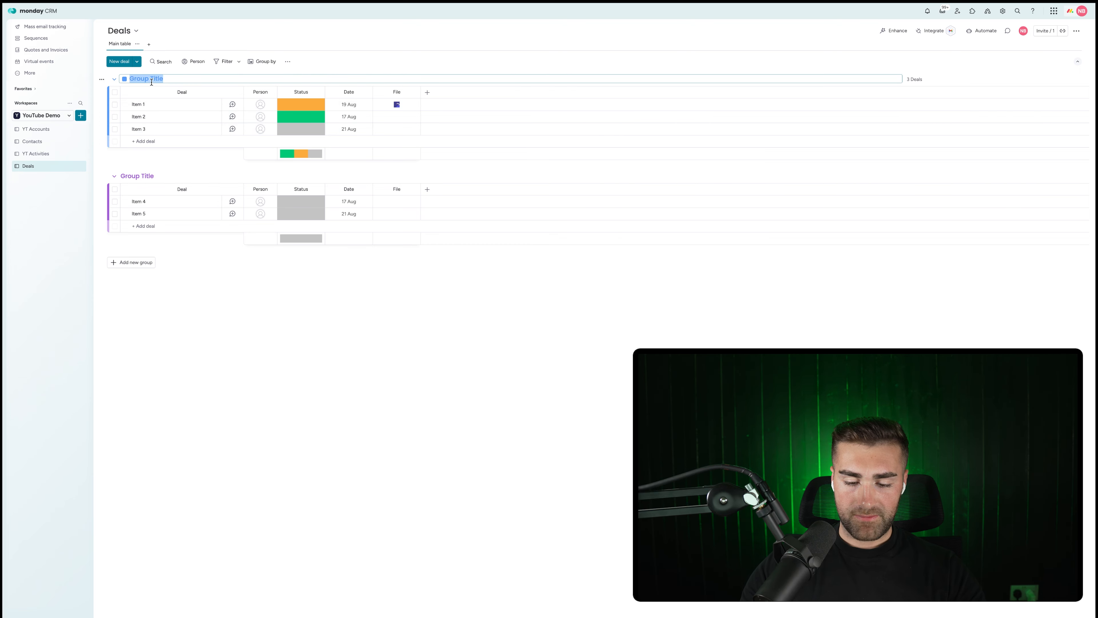
pyautogui.write('New Deals')
pyautogui.press('Return')
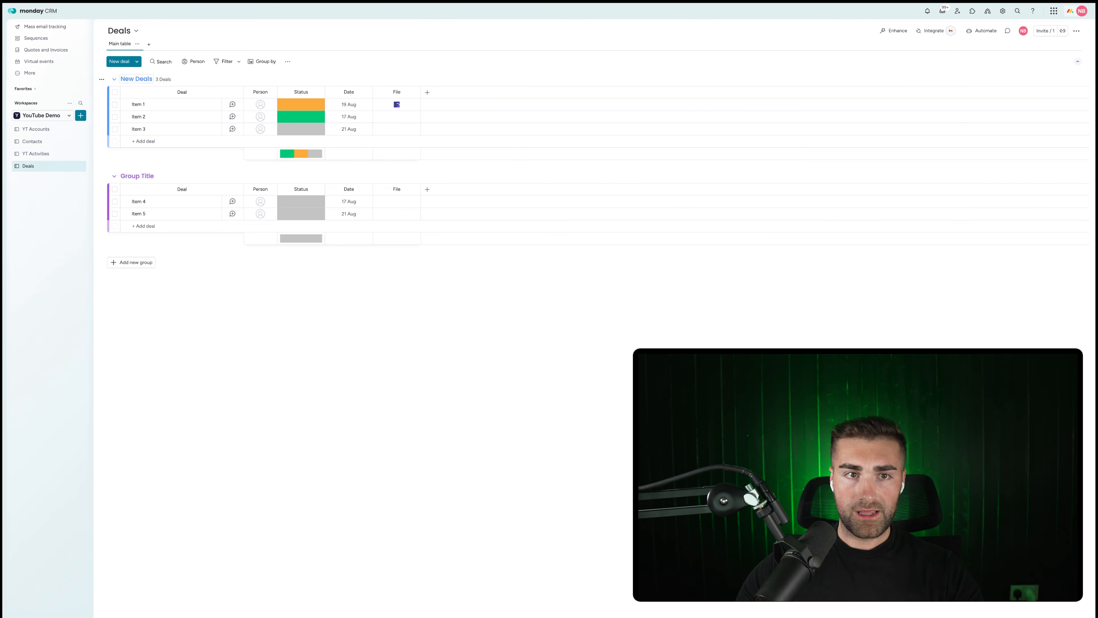
pyautogui.click(141, 181)
pyautogui.write('Active Dwe')
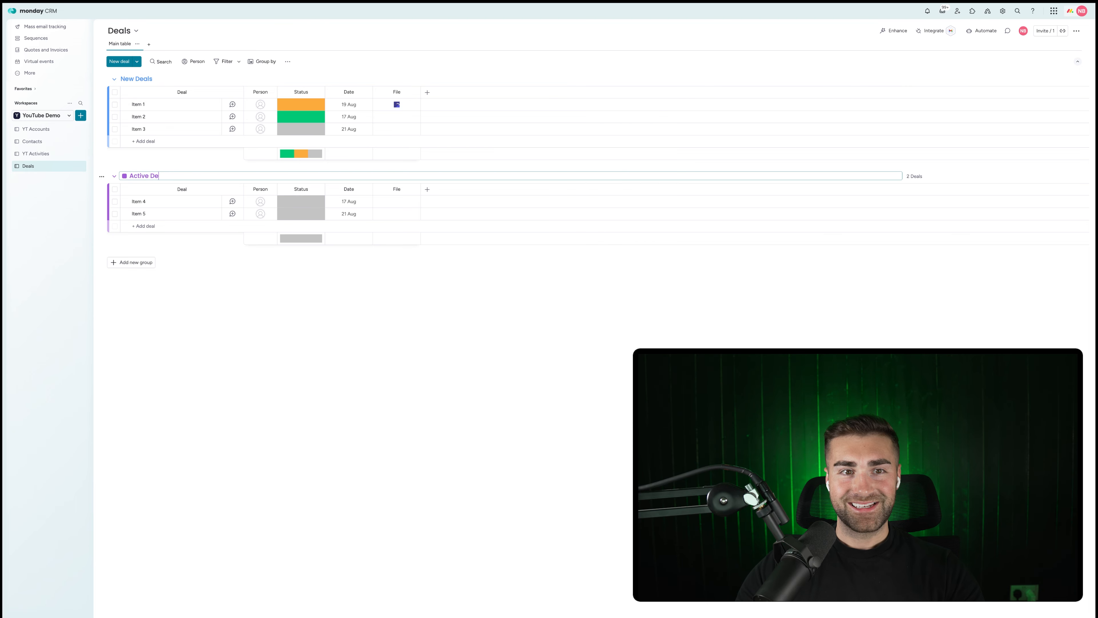
pyautogui.write('ls')
pyautogui.press('Return')
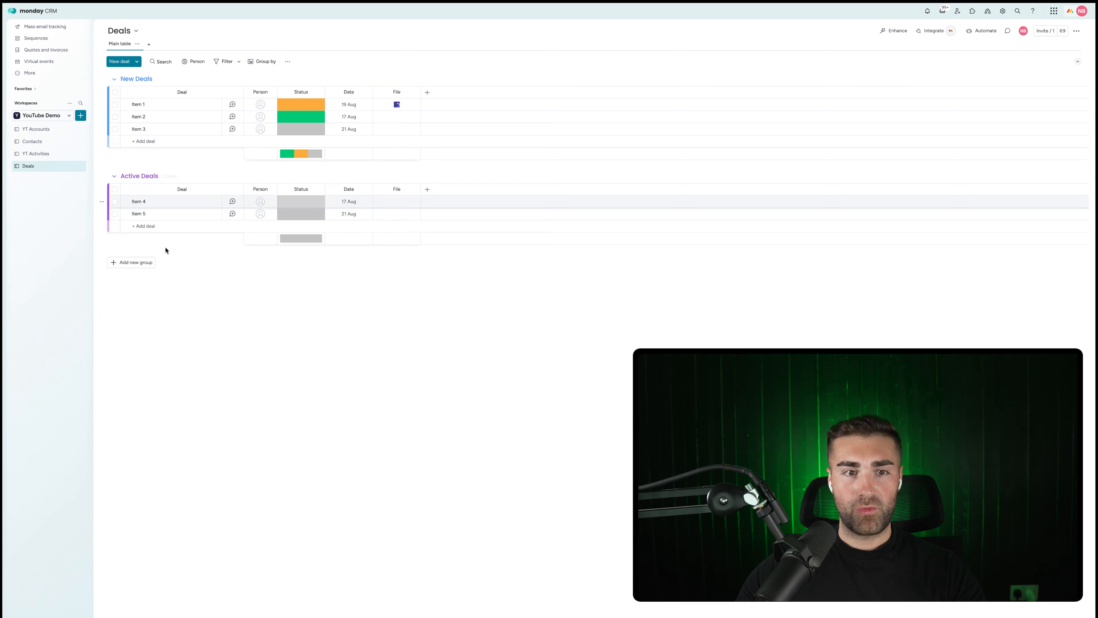
# Add two groups named 'Won Deals' and 'Lost Deals'.
pyautogui.click(136, 266)
pyautogui.click(145, 262)
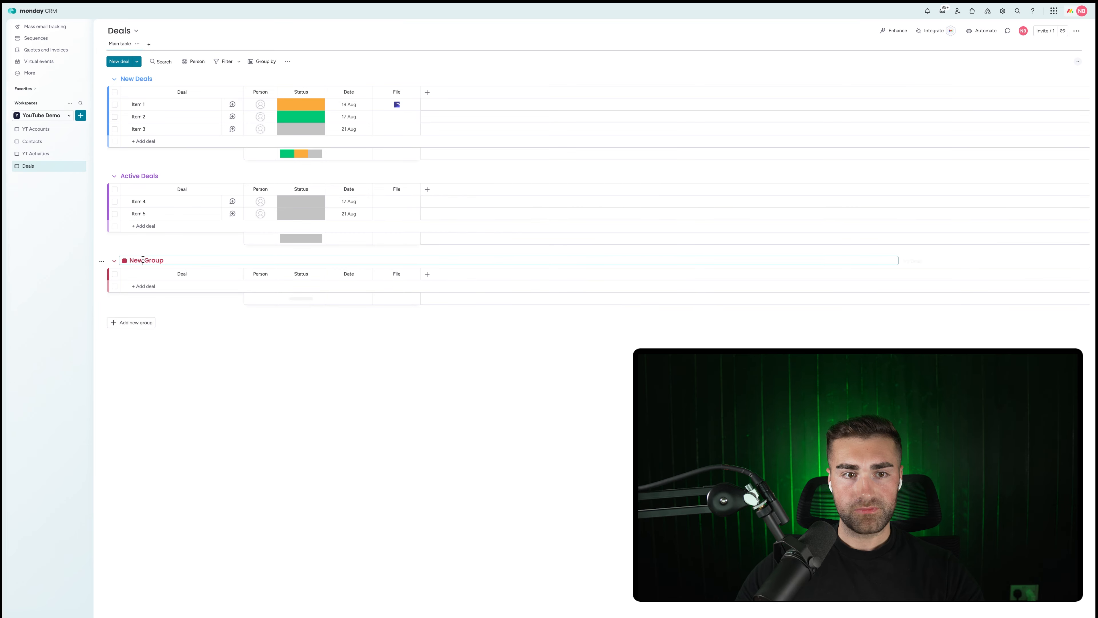
pyautogui.write('Won Deals')
pyautogui.press('Return')
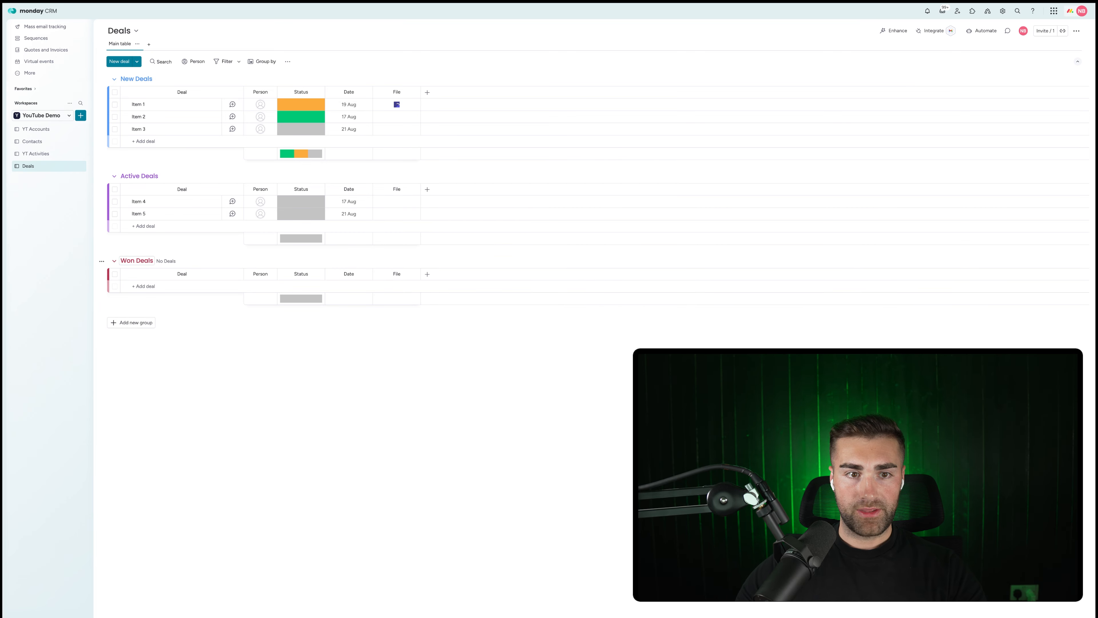
pyautogui.click(131, 322)
pyautogui.doubleClick(130, 321)
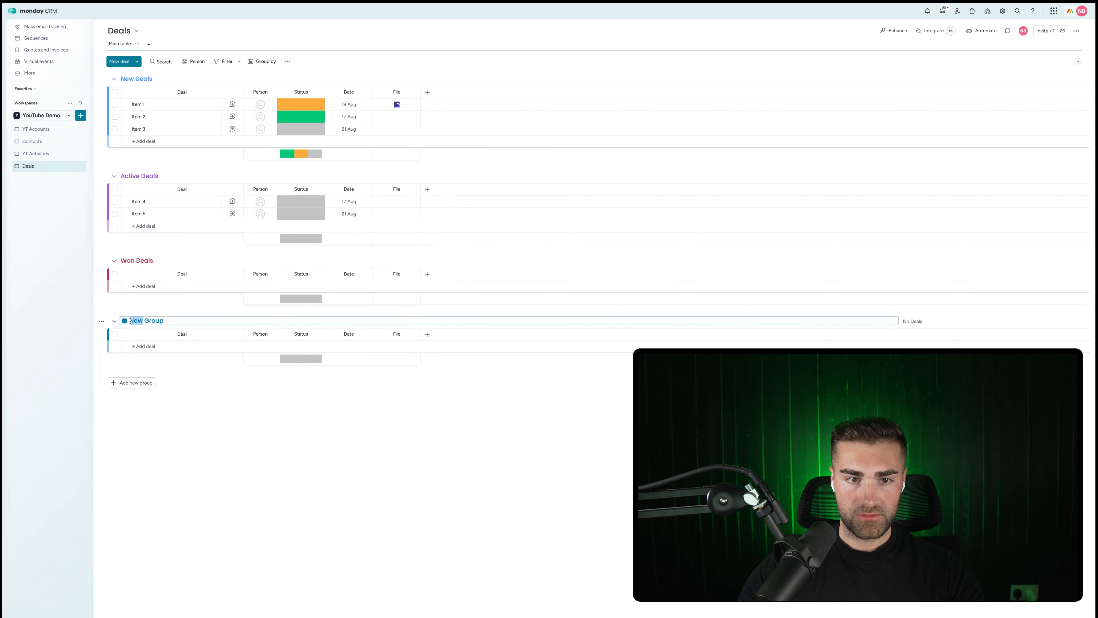
pyautogui.write('Lost Deals')
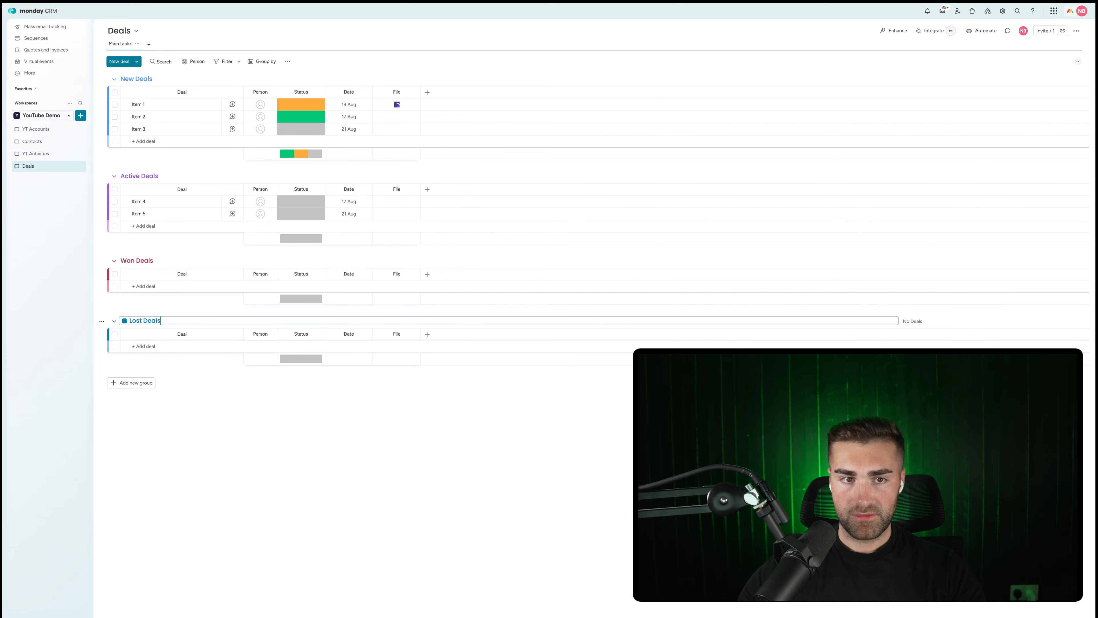
pyautogui.press('Return')
# Colour the Won Deals group green and the Lost Deals group red.
pyautogui.click(135, 258)
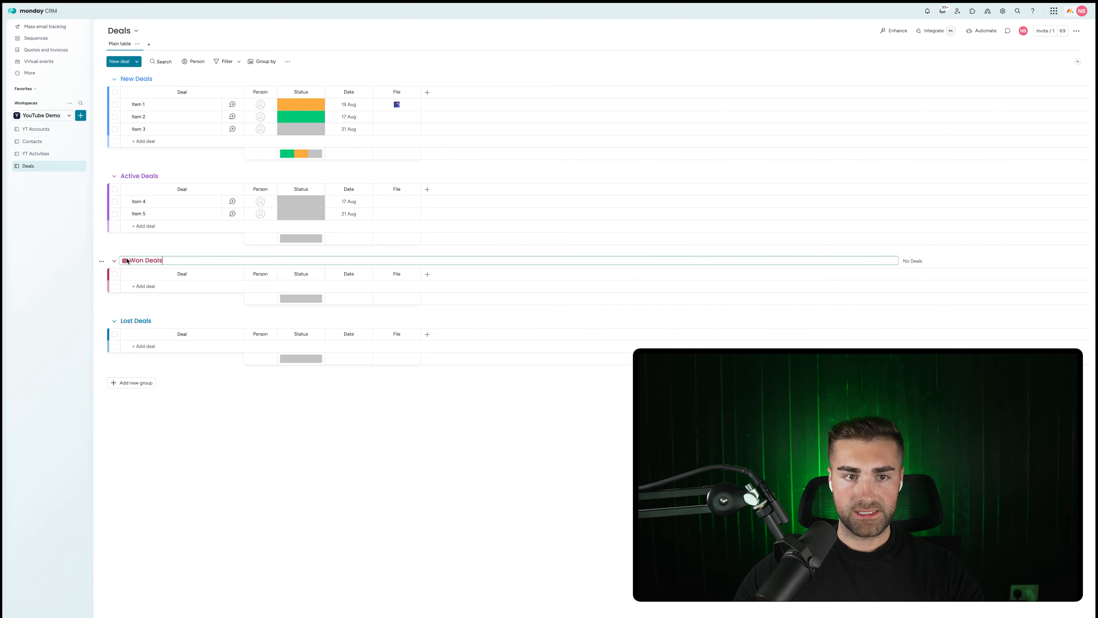
pyautogui.click(128, 261)
pyautogui.click(141, 308)
pyautogui.click(130, 320)
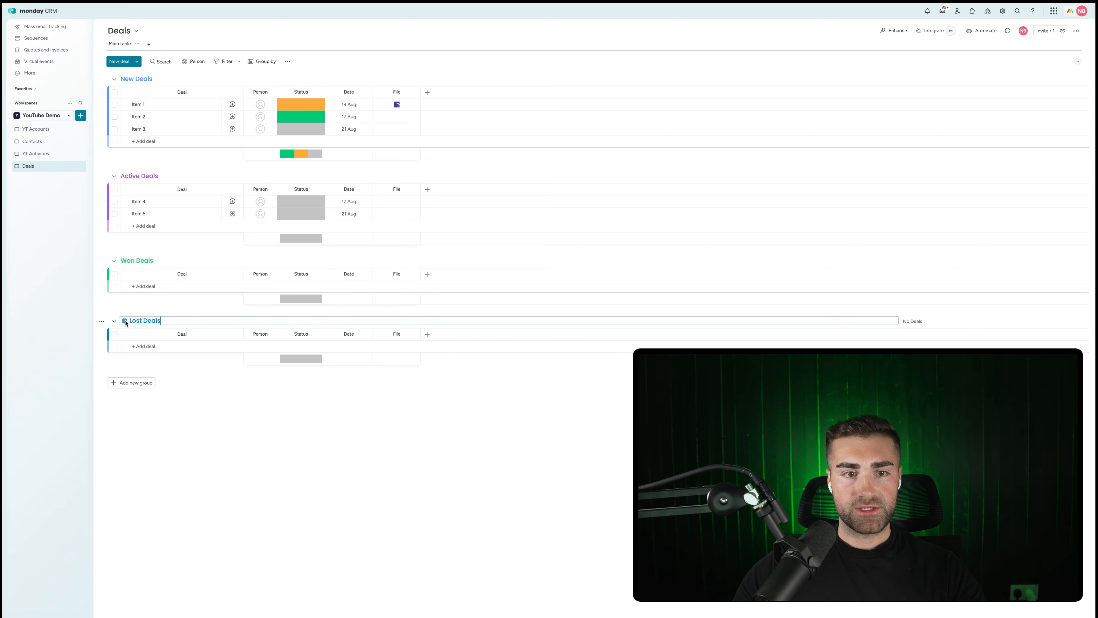
pyautogui.click(124, 321)
pyautogui.click(137, 356)
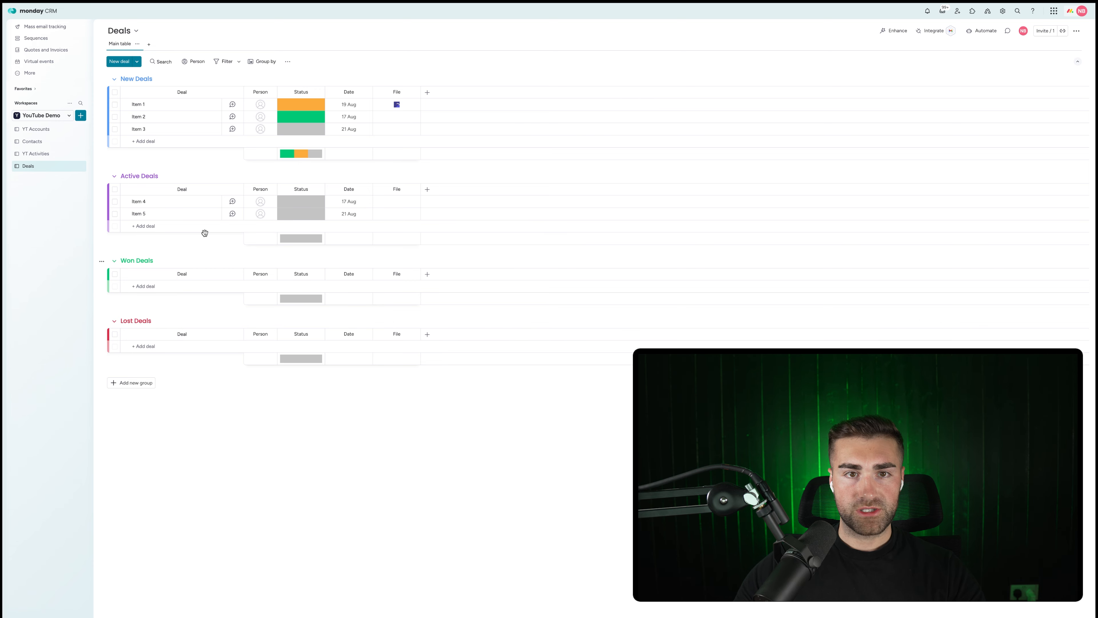
# Edit the Status labels to Lost, New, Active and Won.
pyautogui.click(301, 129)
pyautogui.click(302, 183)
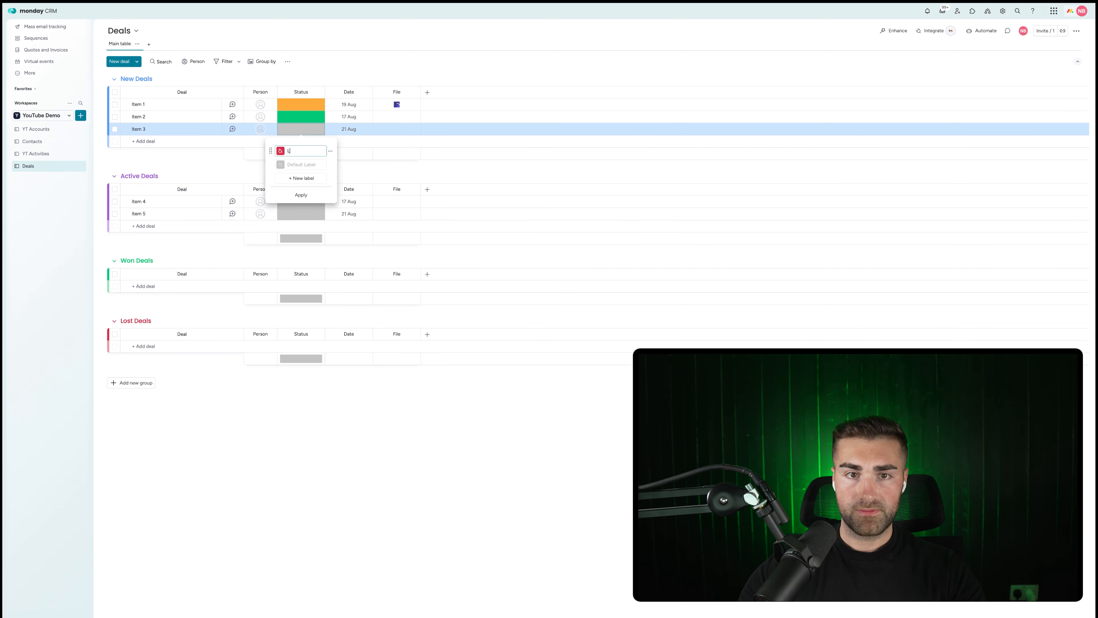
pyautogui.write('Lost')
pyautogui.press('Tab')
pyautogui.write('New')
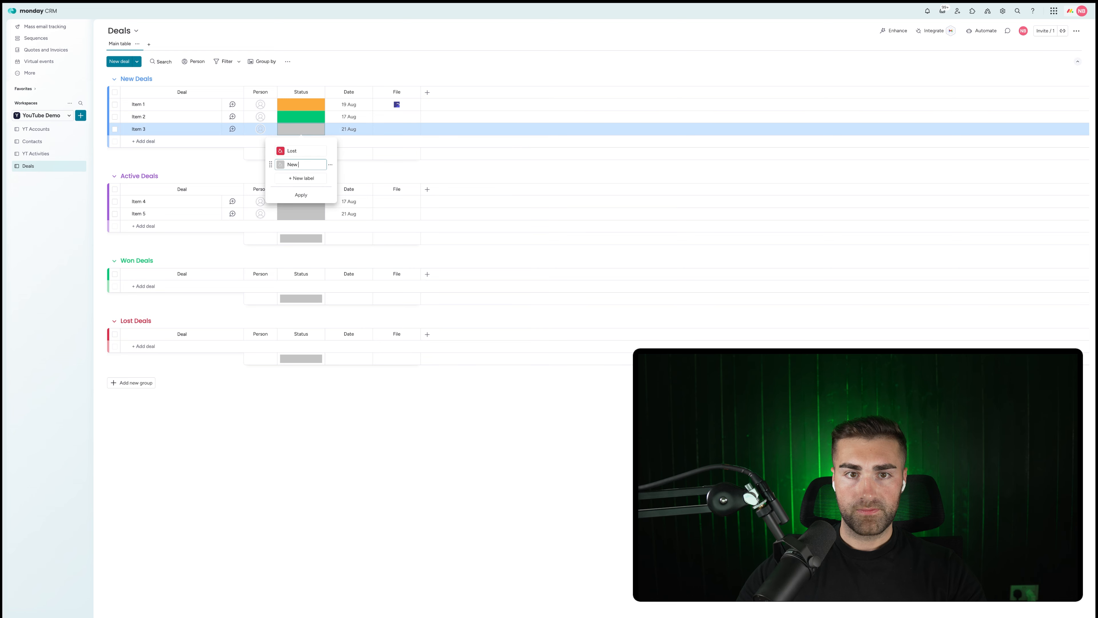
pyautogui.click(273, 178)
pyautogui.write('Active')
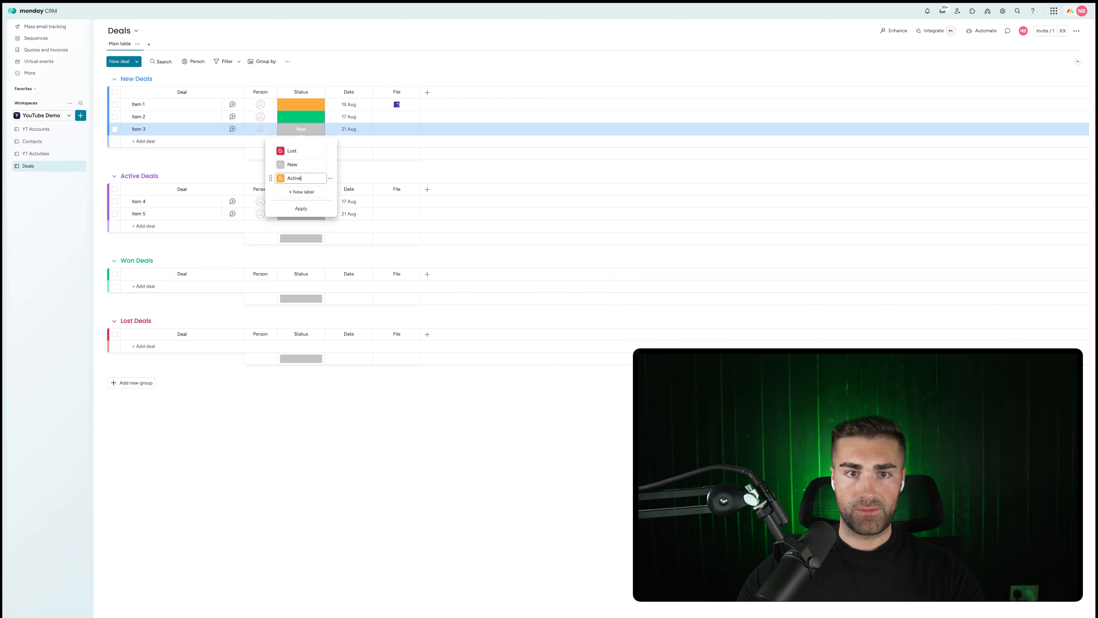
pyautogui.click(302, 192)
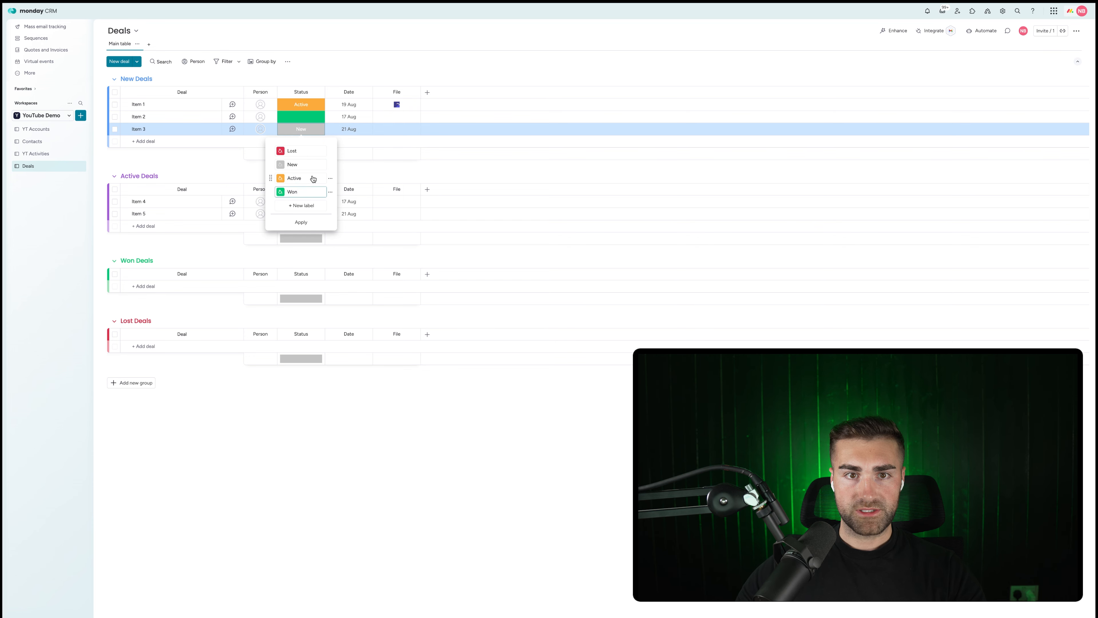
# Move New to the top, make Active purple, and apply the status labels.
pyautogui.moveTo(274, 161); pyautogui.dragTo(275, 199)
pyautogui.click(281, 165)
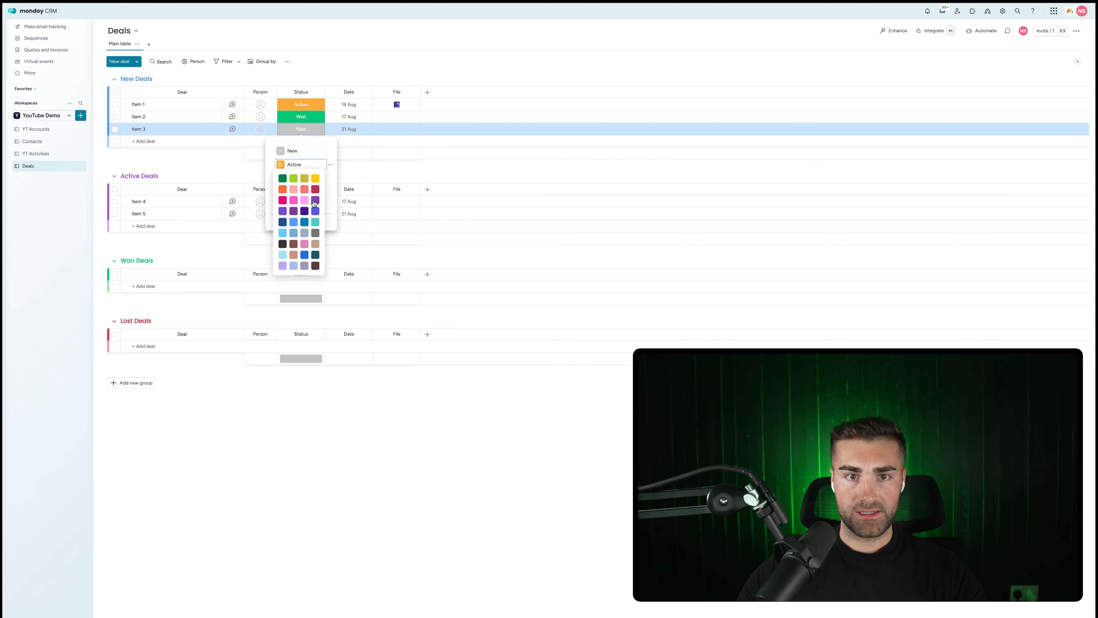
pyautogui.click(282, 211)
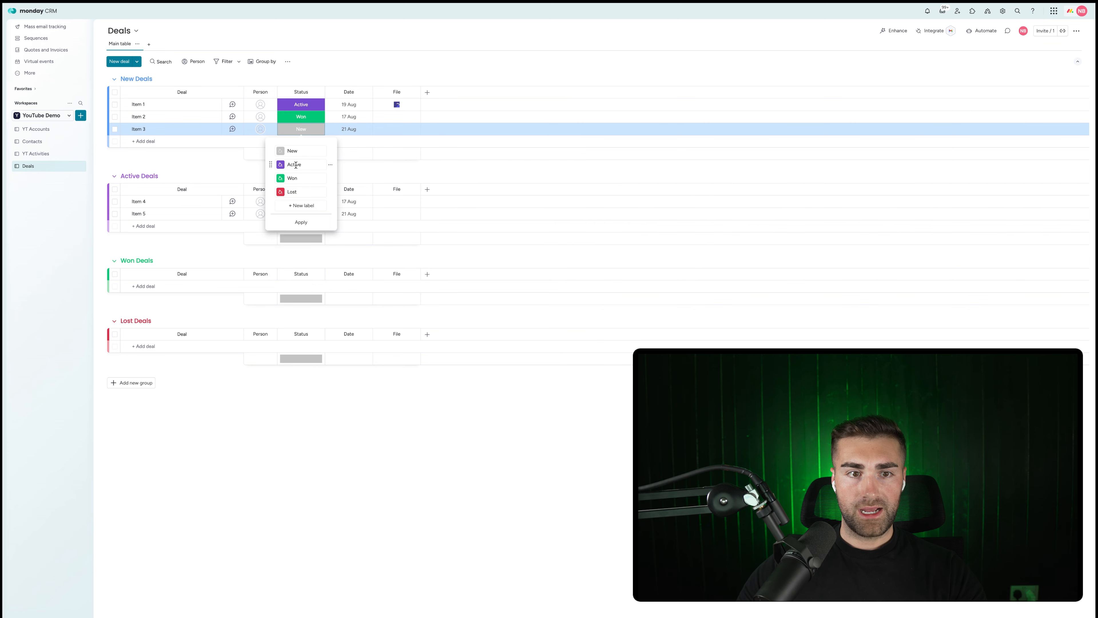
pyautogui.click(301, 221)
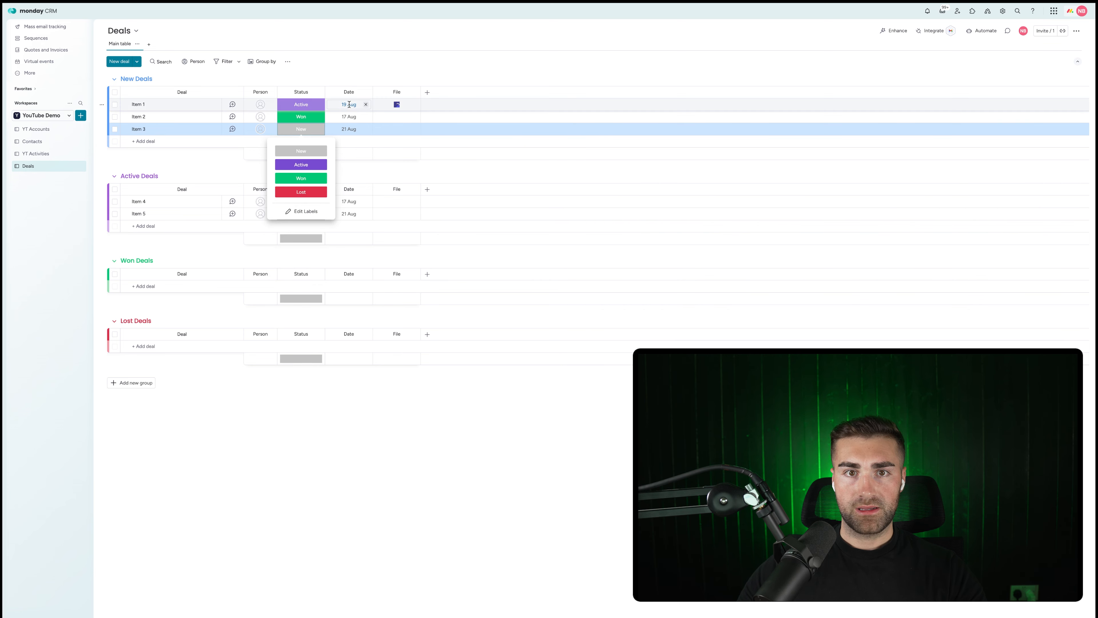
pyautogui.click(350, 92)
pyautogui.press('Escape')
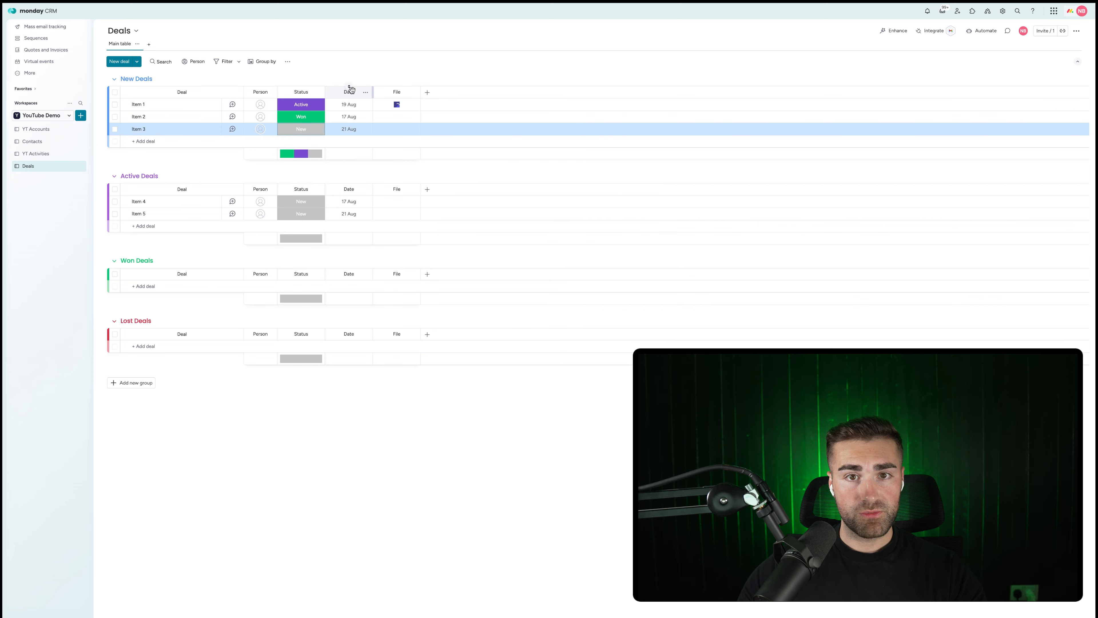
# Rename the Date column to 'Date Created' and restrict its editing.
pyautogui.click(351, 92)
pyautogui.write('Created')
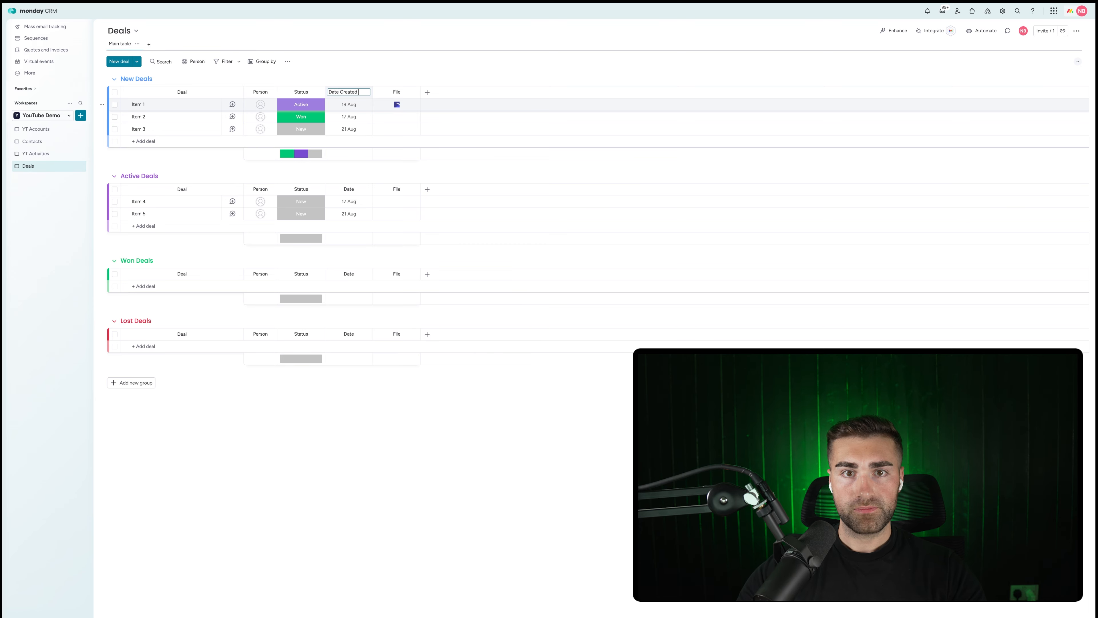
pyautogui.press('Return')
pyautogui.click(366, 92)
pyautogui.moveTo(408, 95)
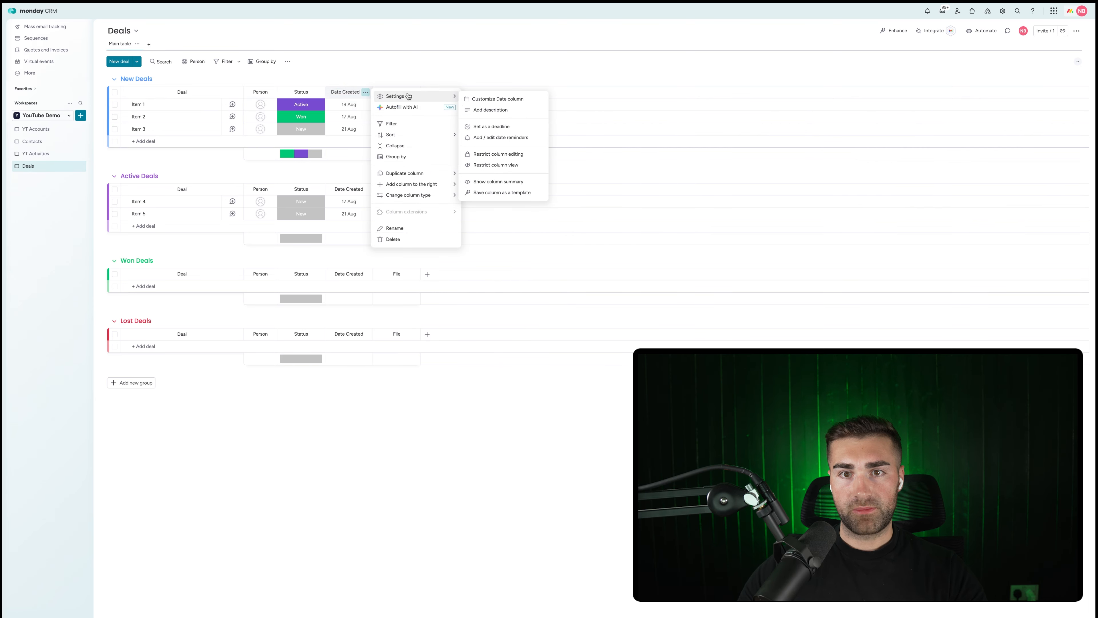
pyautogui.click(498, 153)
# Add a Date column named 'Date Closed' and place it in front of File.
pyautogui.click(427, 93)
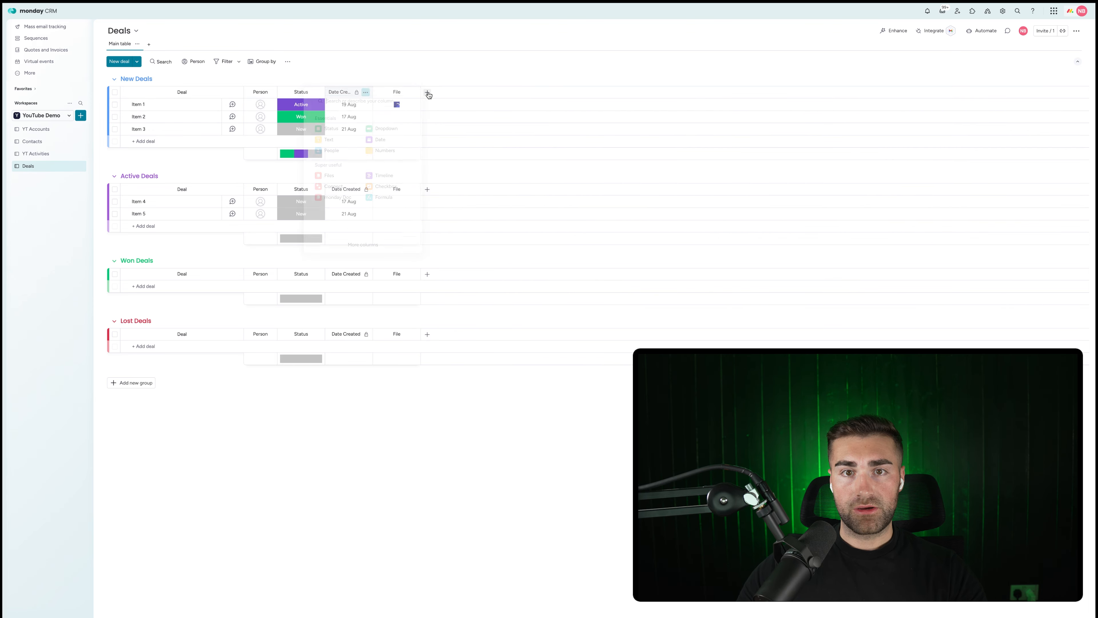
pyautogui.write('date')
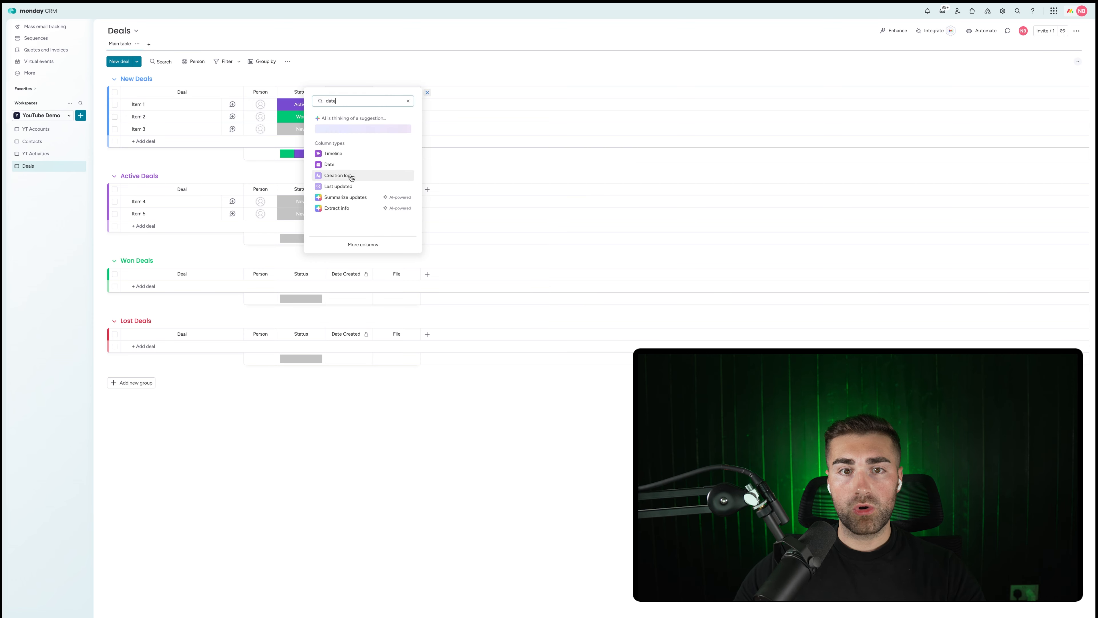
pyautogui.click(329, 165)
pyautogui.click(443, 92)
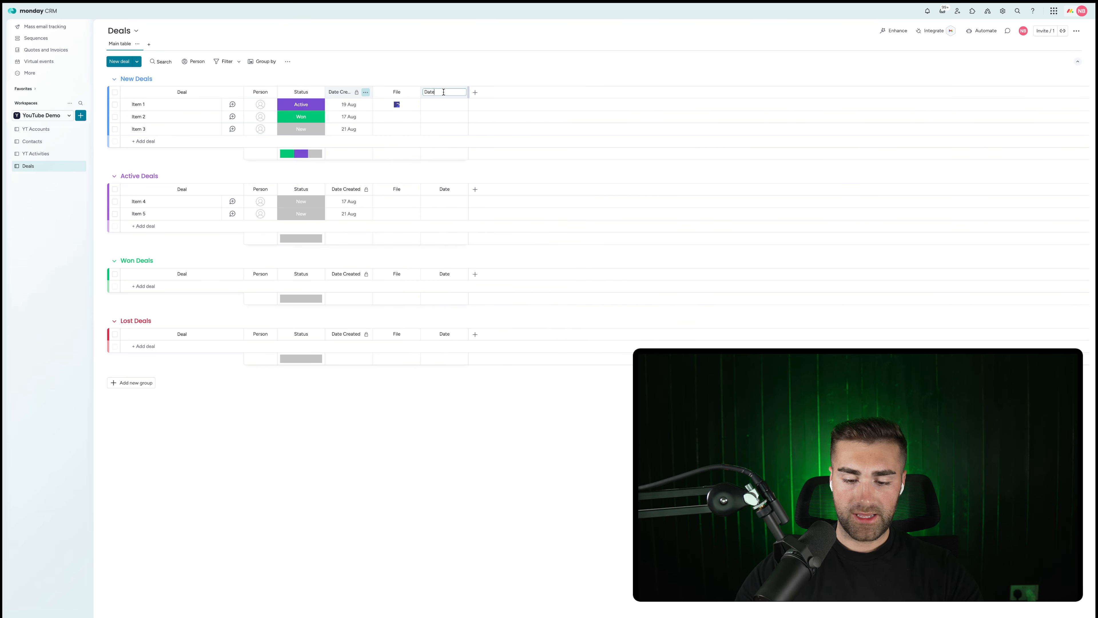
pyautogui.write('Closed')
pyautogui.press('Return')
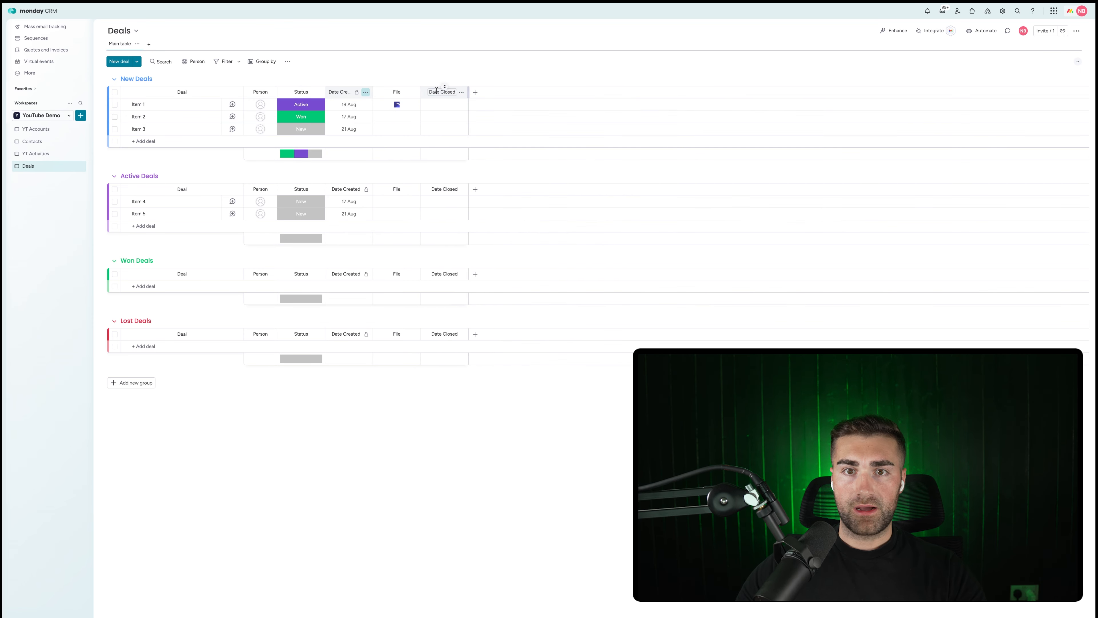
pyautogui.moveTo(429, 89); pyautogui.dragTo(415, 93)
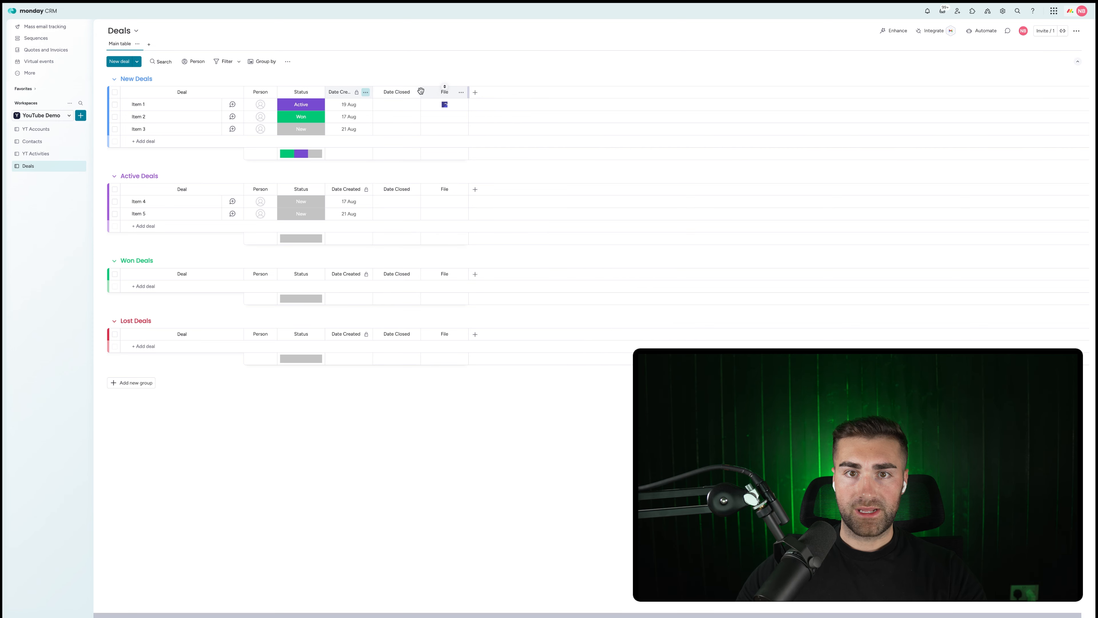
# Restrict who can edit the Date Closed column.
pyautogui.click(414, 93)
pyautogui.moveTo(449, 96)
pyautogui.click(537, 153)
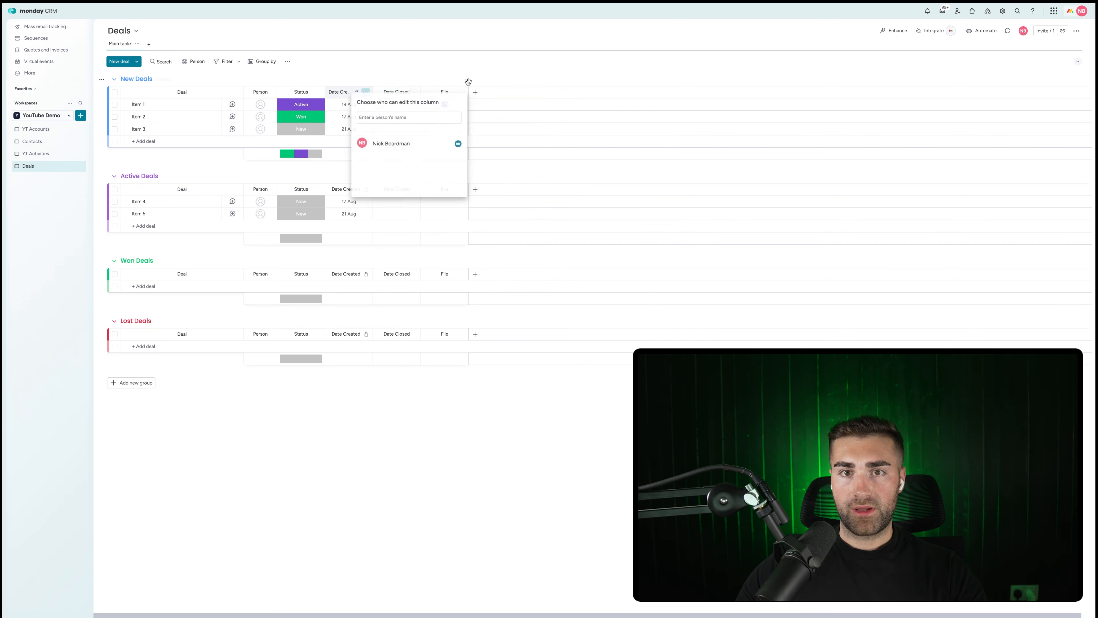
pyautogui.click(468, 81)
pyautogui.click(474, 92)
pyautogui.write('fo')
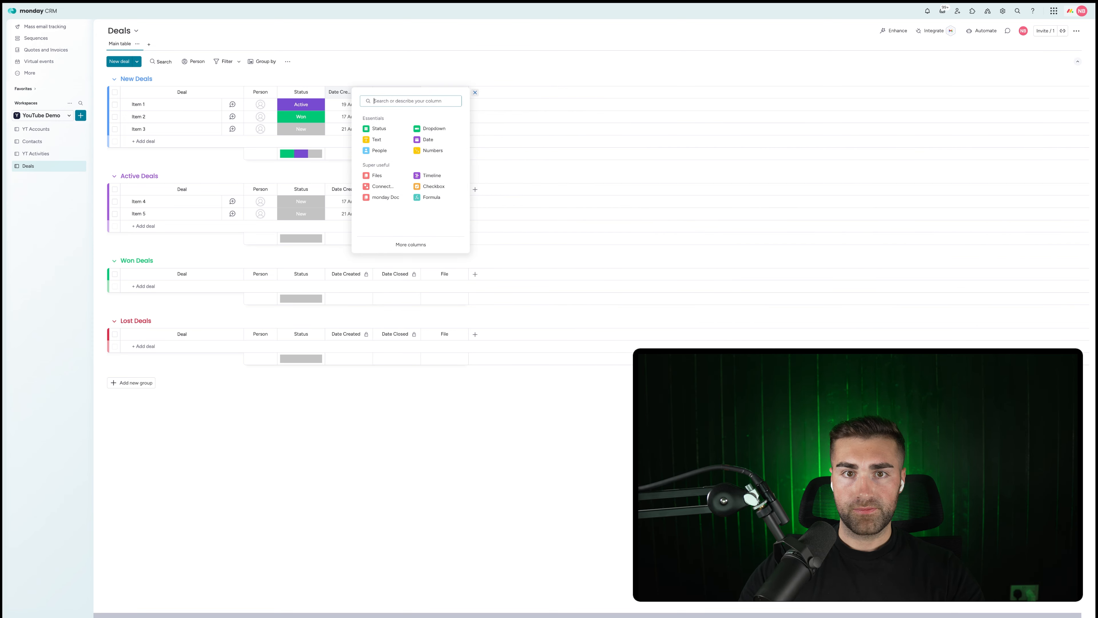
pyautogui.write('rm')
# Add a Formula column named 'TTC' using the AI-generated days between Date Created and Date Closed.
pyautogui.click(389, 197)
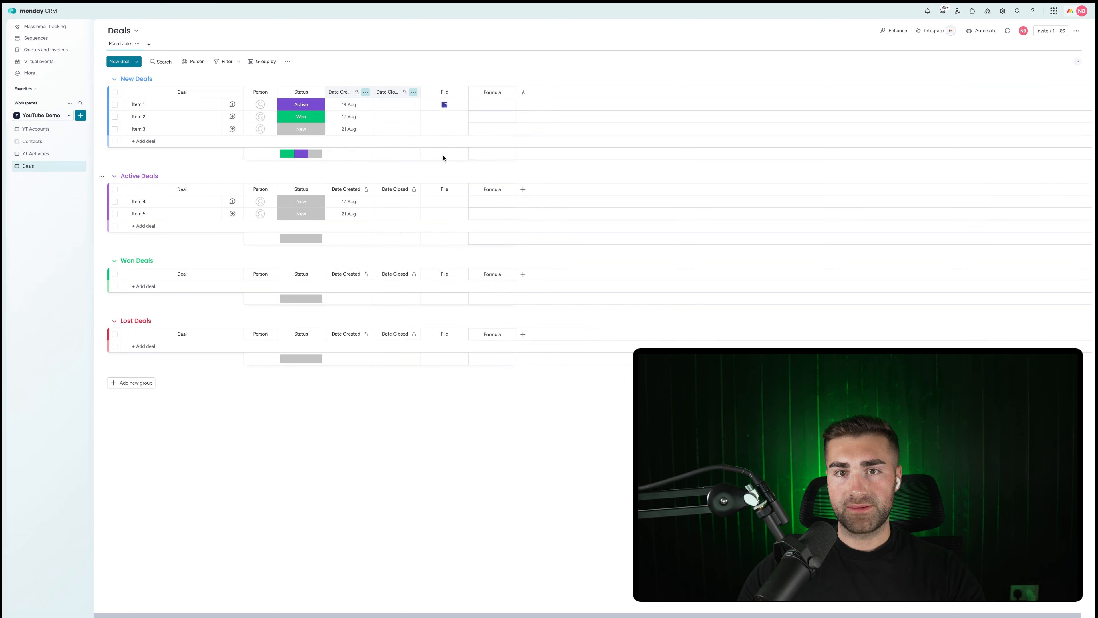
pyautogui.doubleClick(498, 92)
pyautogui.write('TTC')
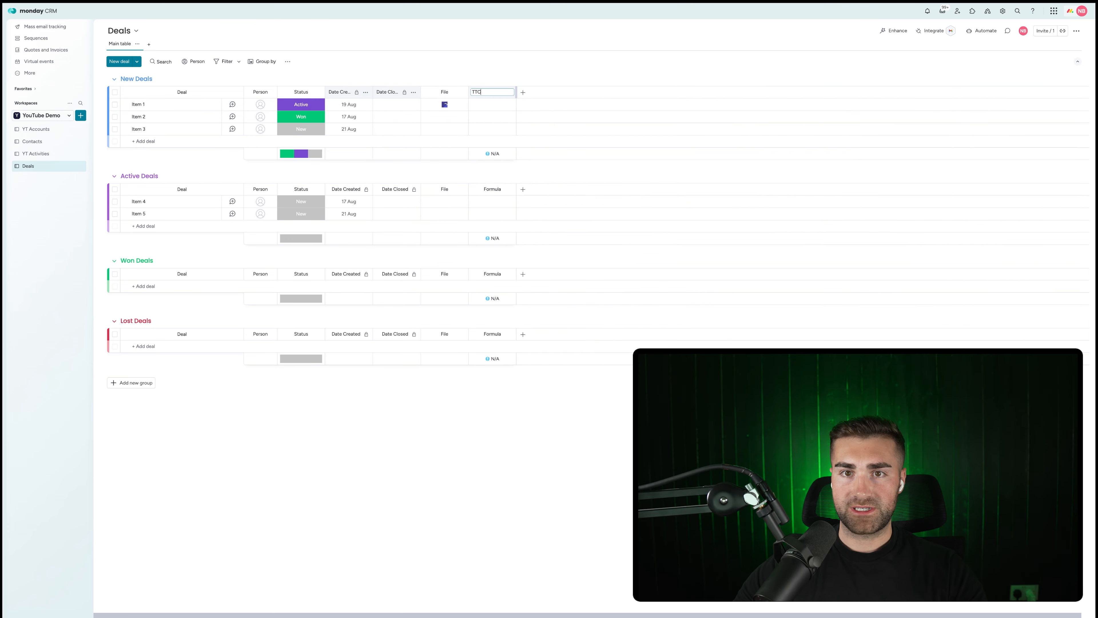
pyautogui.press('Return')
pyautogui.click(498, 107)
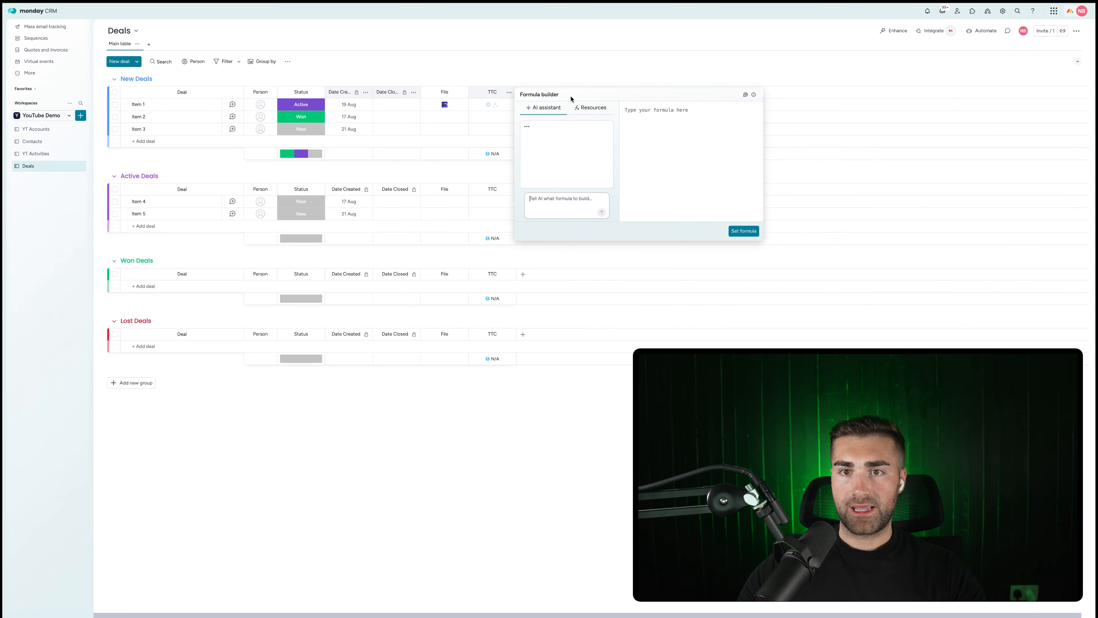
pyautogui.write('difference in days between dat')
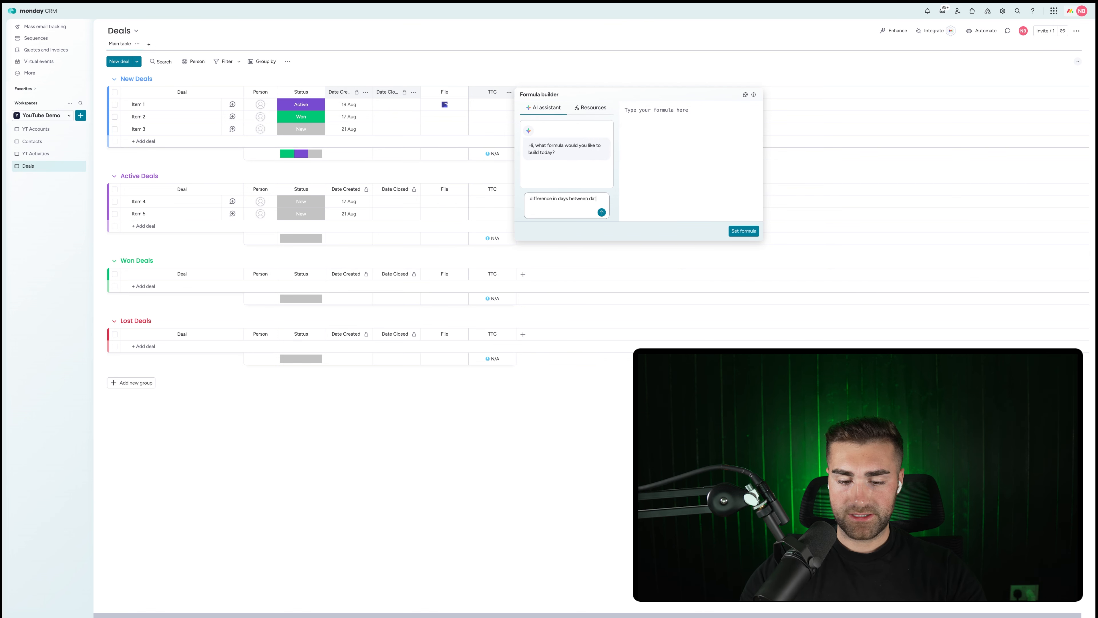
pyautogui.write('e created and date c')
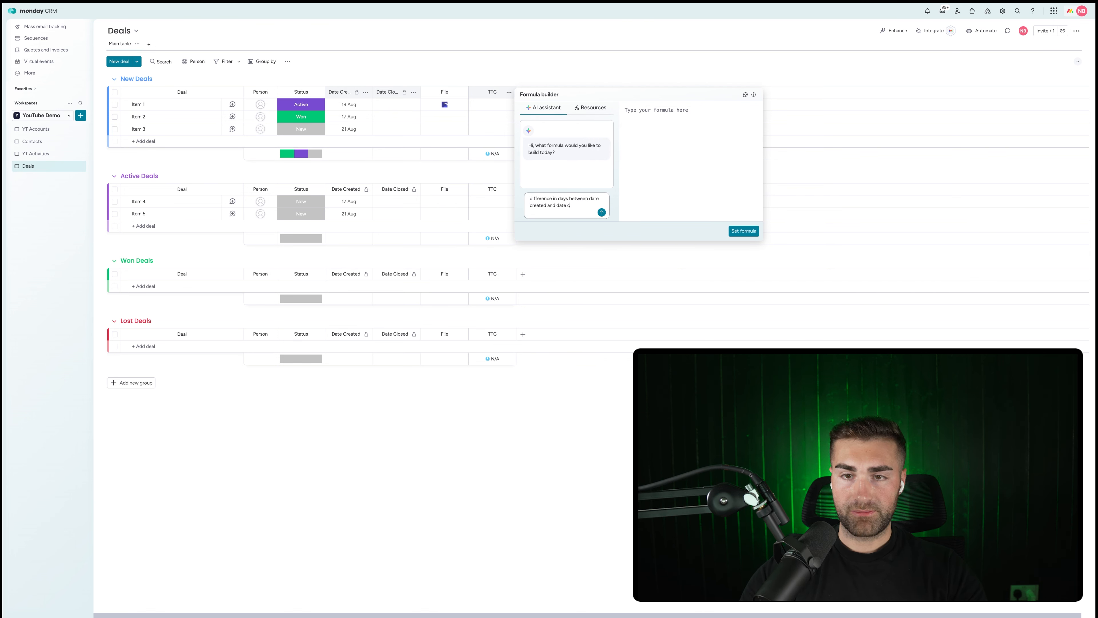
pyautogui.write('ompleted')
pyautogui.press('Return')
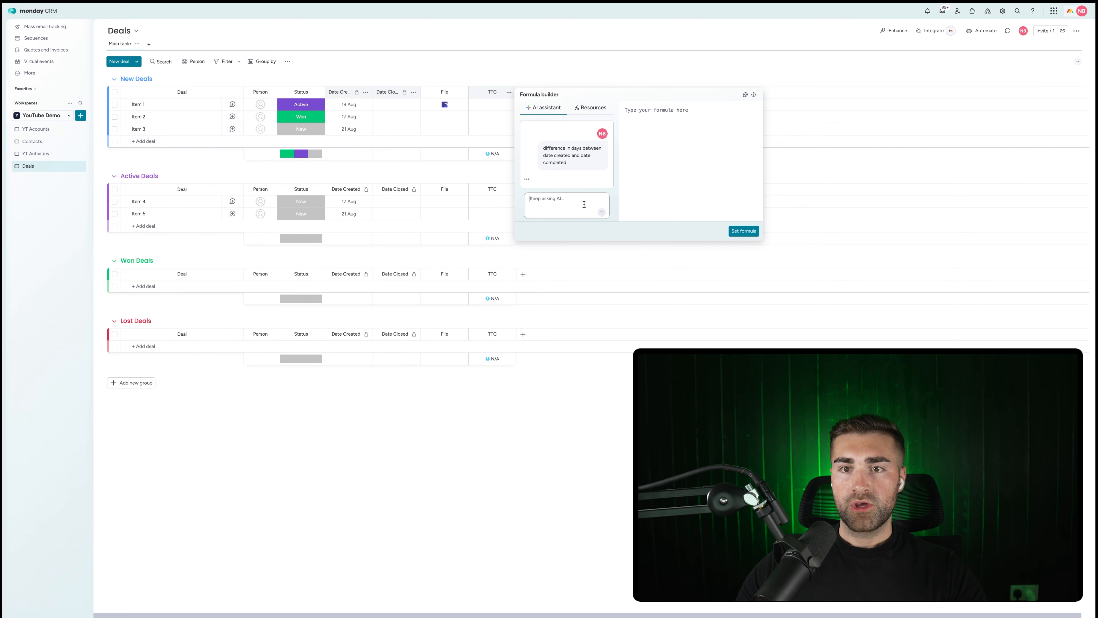
pyautogui.click(743, 230)
# Set Item 1's Date Closed to 5 Sep, hide the TTC summary, and move TTC before File.
pyautogui.click(396, 104)
pyautogui.click(407, 229)
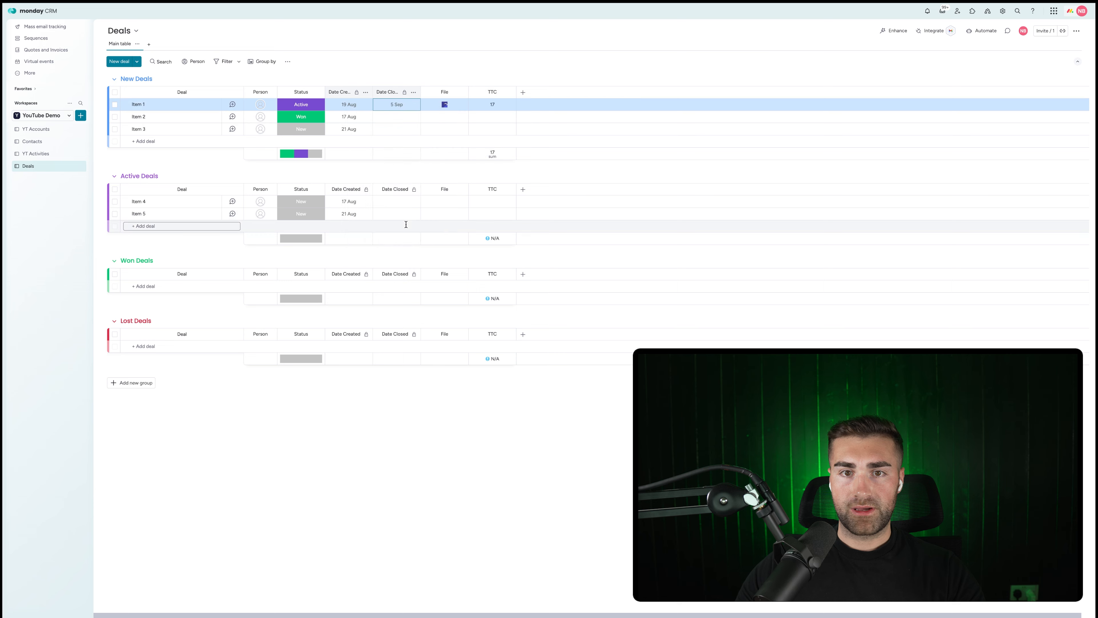
pyautogui.click(510, 93)
pyautogui.moveTo(562, 95)
pyautogui.click(653, 155)
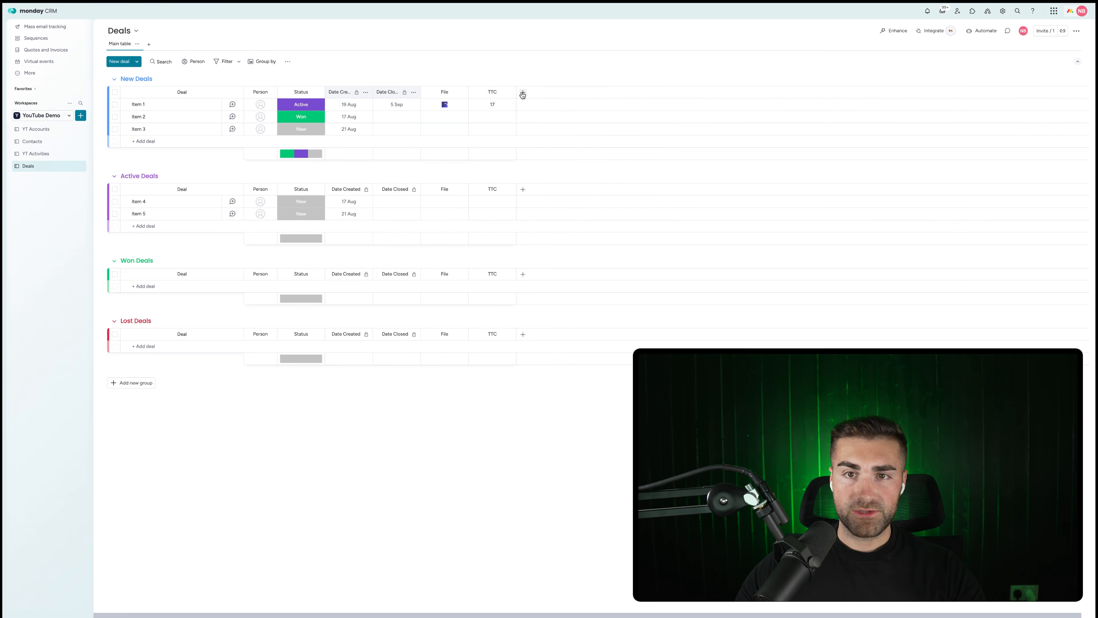
pyautogui.click(509, 92)
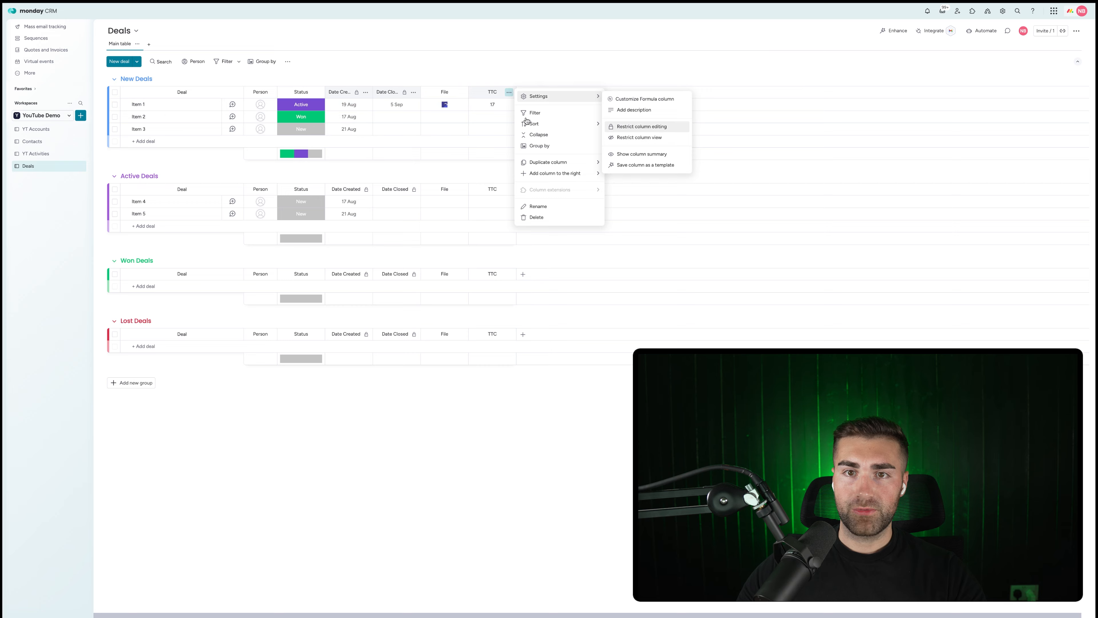
pyautogui.moveTo(482, 91); pyautogui.dragTo(447, 93)
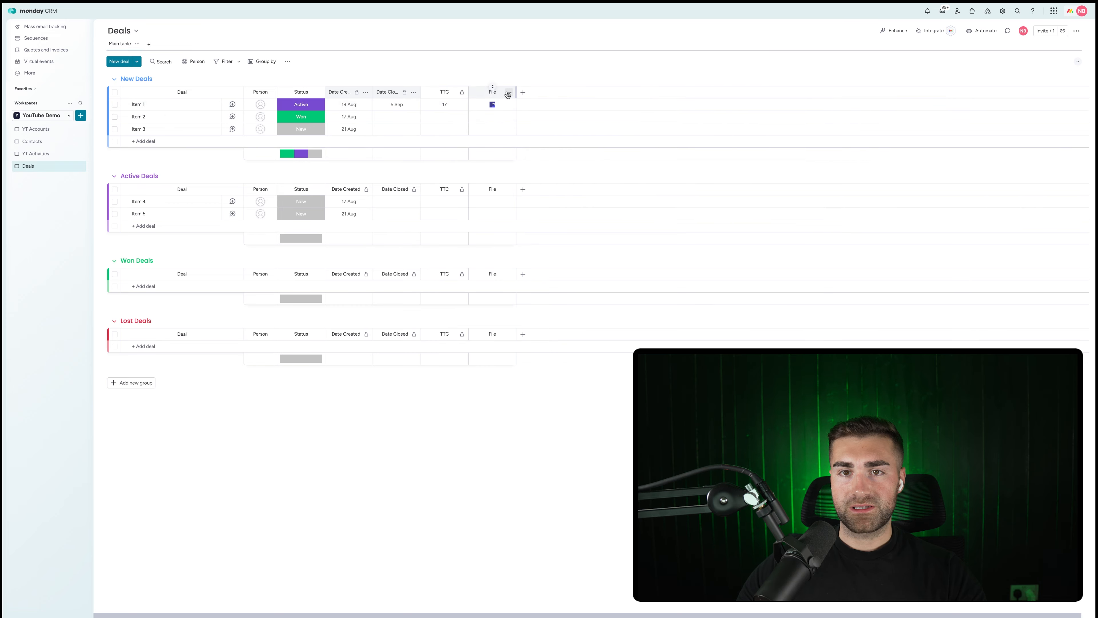
# Delete the File column.
pyautogui.click(508, 93)
pyautogui.click(563, 211)
pyautogui.click(631, 57)
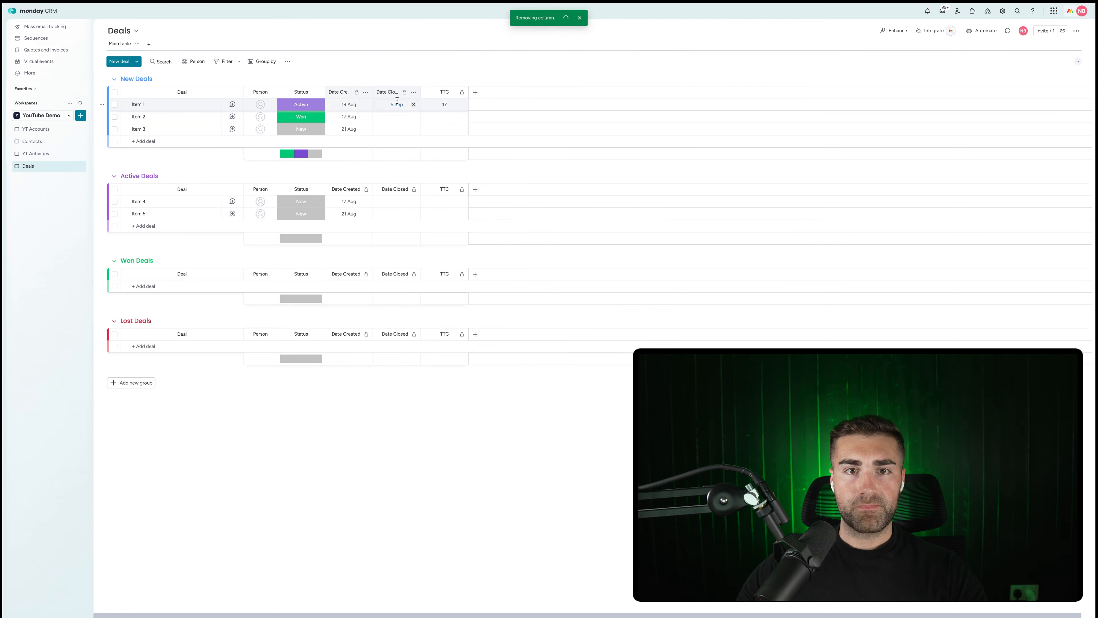
# Add a Numbers column to the Deals board.
pyautogui.click(317, 92)
pyautogui.moveTo(366, 99)
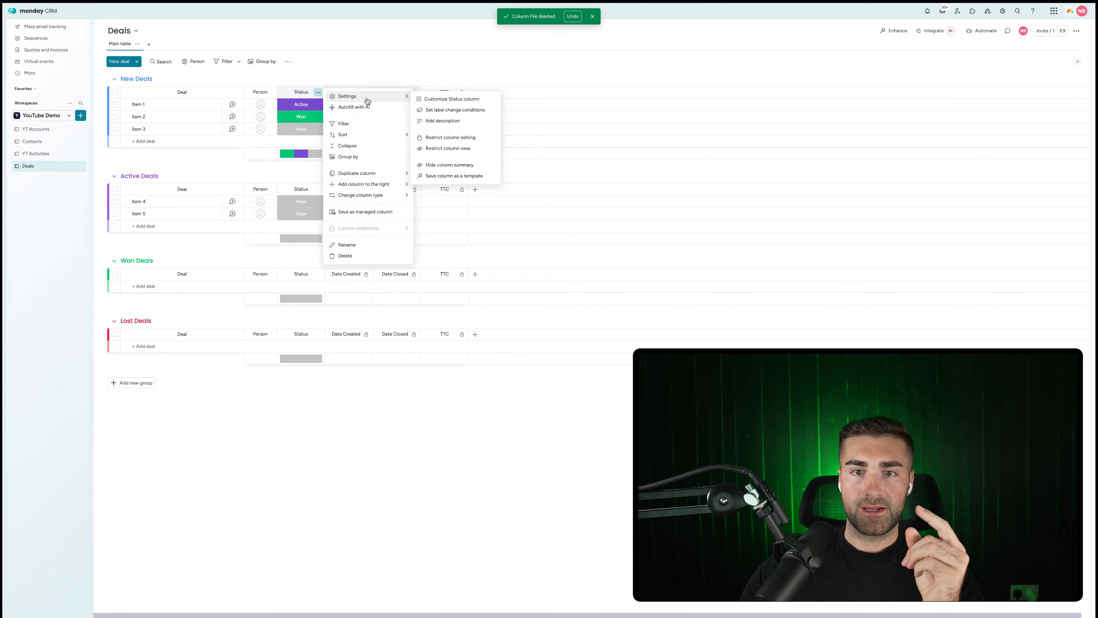
pyautogui.click(486, 91)
pyautogui.click(474, 93)
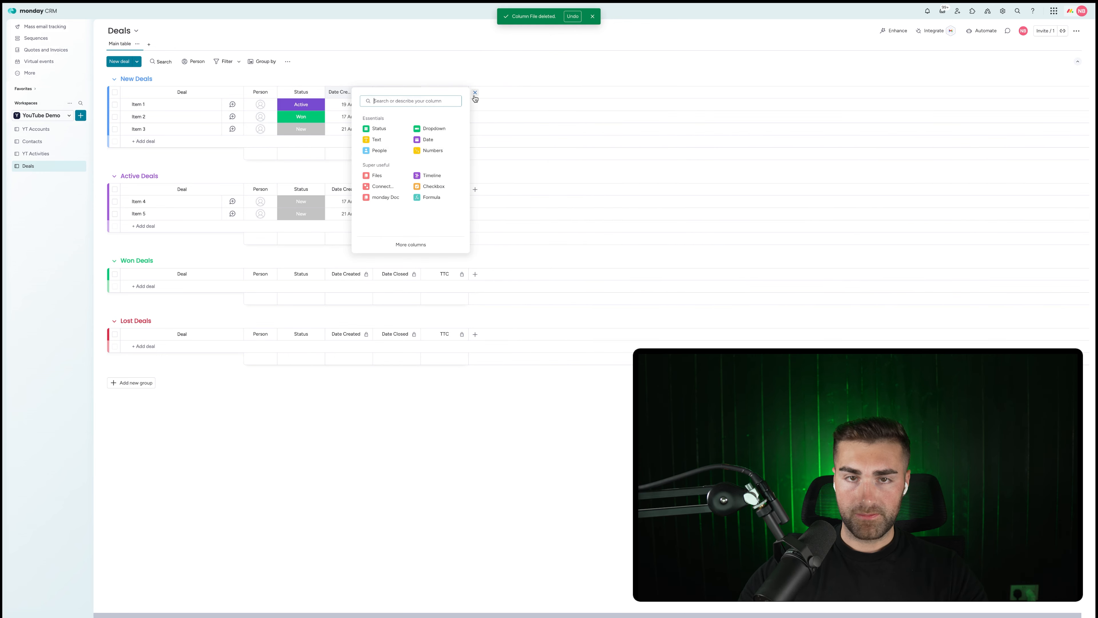
pyautogui.write('numvbe')
pyautogui.press('BackSpace')
pyautogui.press('BackSpace')
pyautogui.press('BackSpace')
pyautogui.press('BackSpace')
pyautogui.press('BackSpace')
pyautogui.press('BackSpace')
pyautogui.write('number')
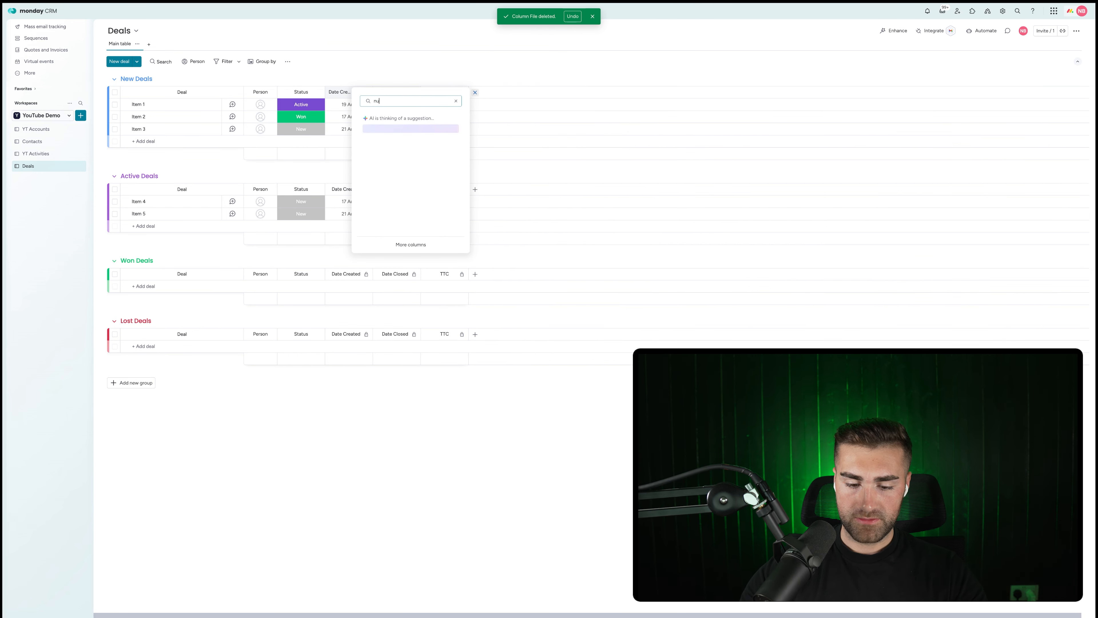
pyautogui.click(402, 154)
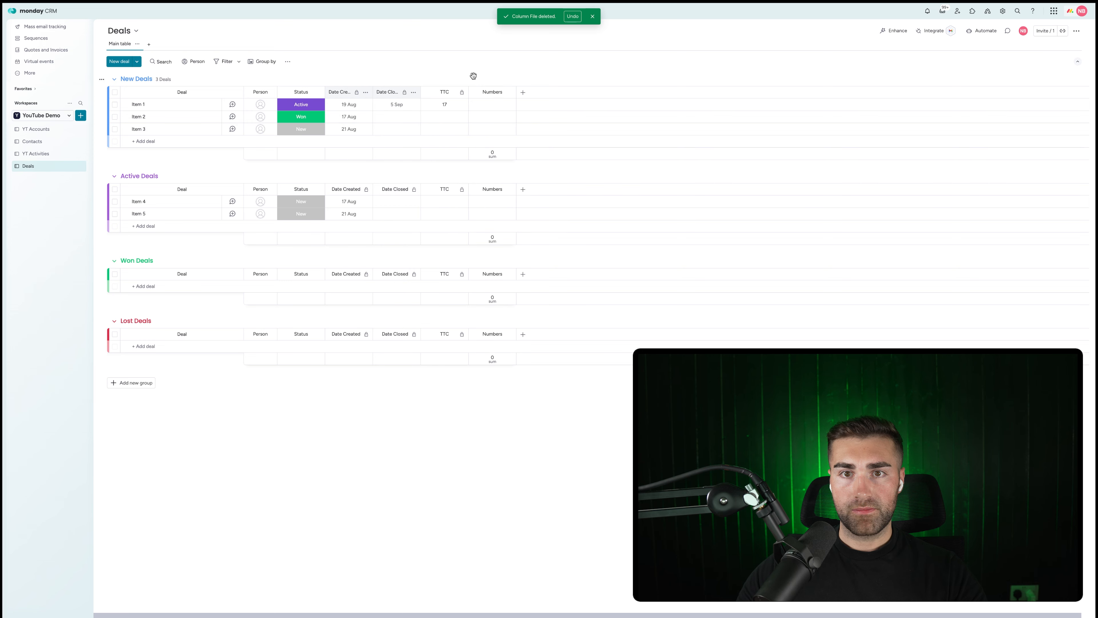
# Move the new column right after Status and rename it 'Deal Value'.
pyautogui.moveTo(330, 92); pyautogui.dragTo(346, 93)
pyautogui.click(348, 92)
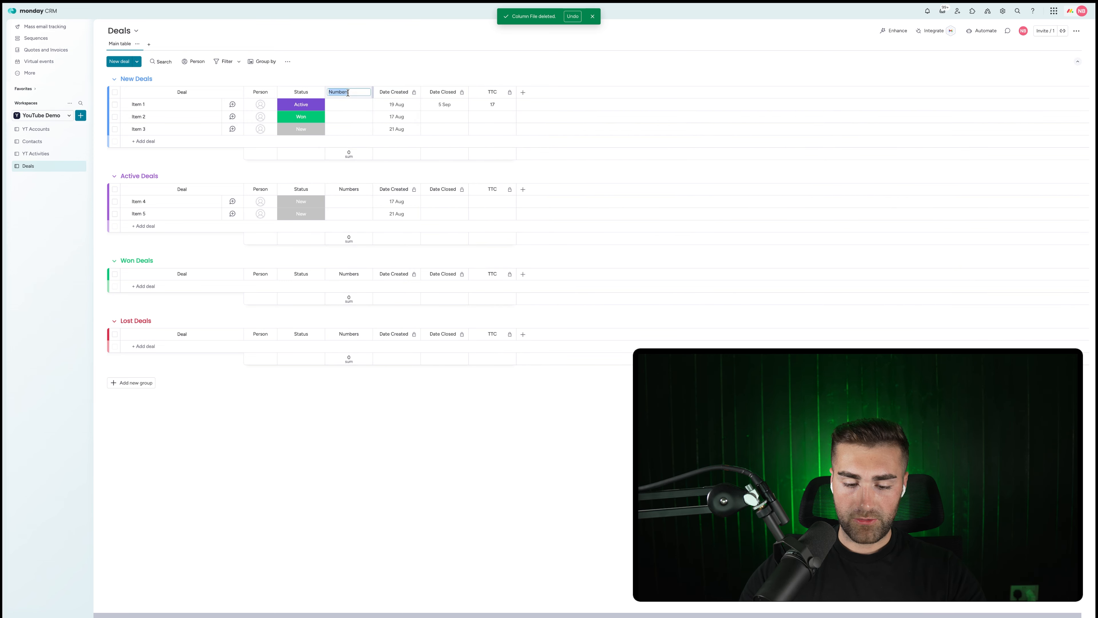
pyautogui.write('Deal Value')
pyautogui.press('Return')
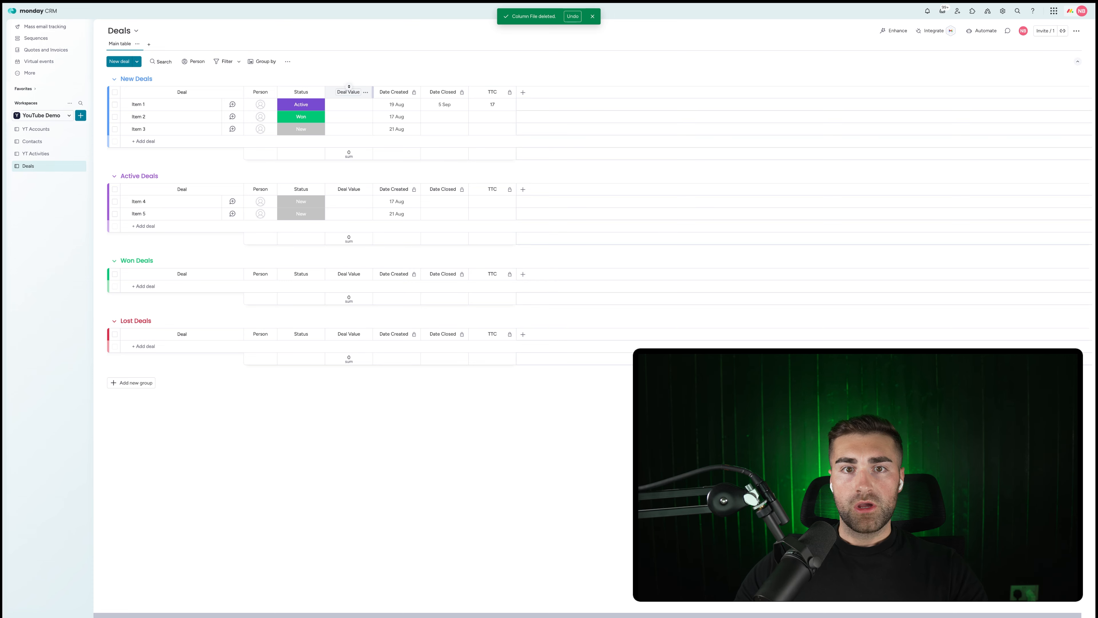
# Give Deal Value a $ unit and enter 50000 for Item 1.
pyautogui.click(366, 92)
pyautogui.moveTo(400, 93)
pyautogui.click(488, 99)
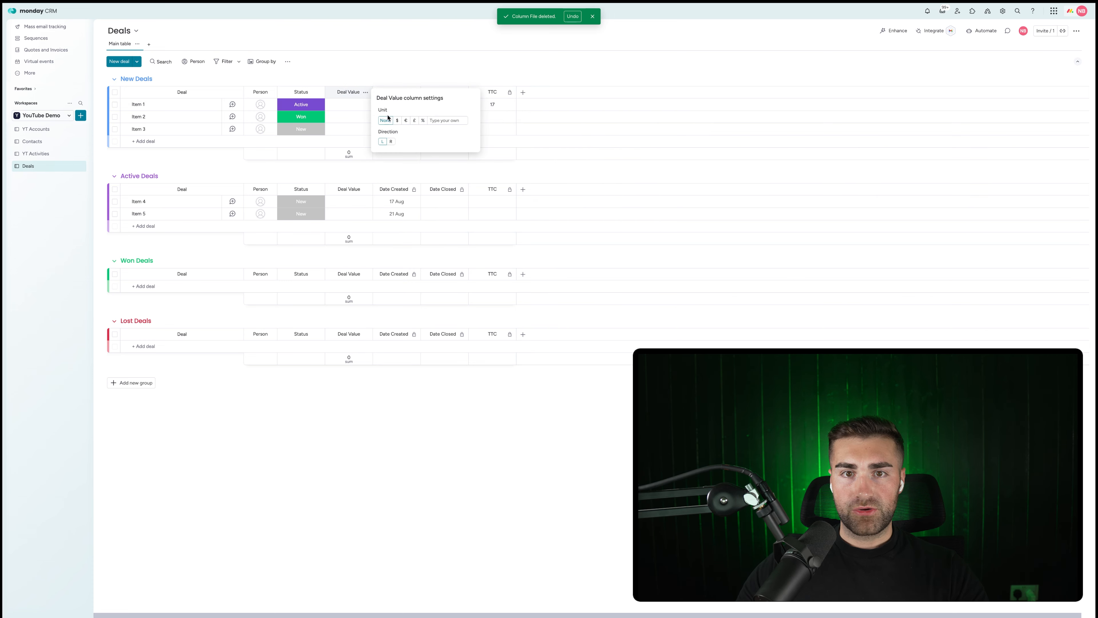
pyautogui.click(344, 107)
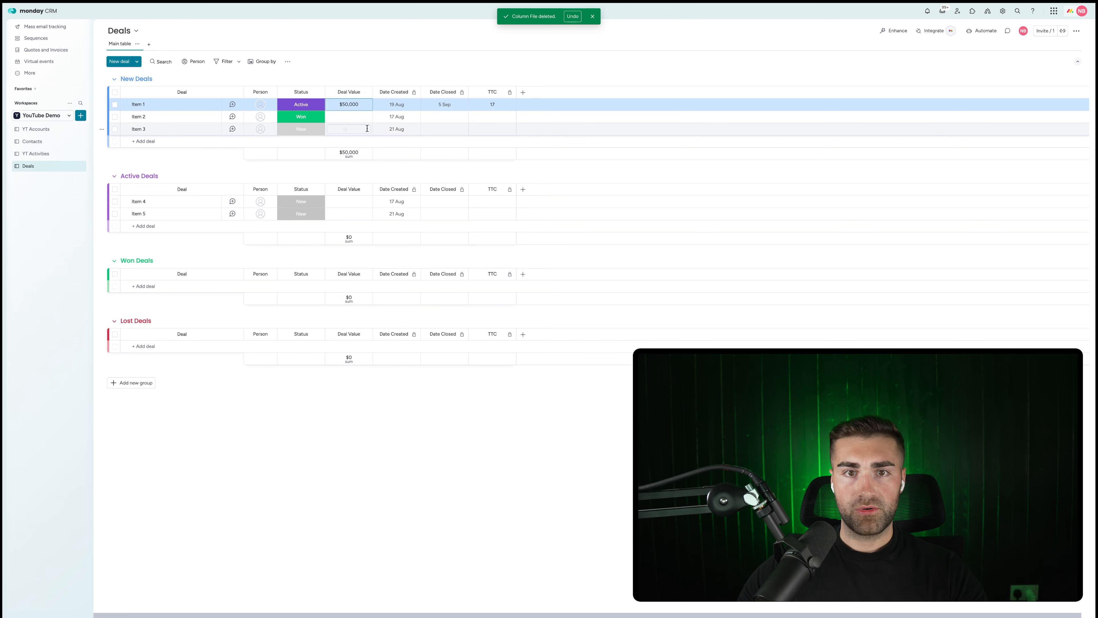
pyautogui.click(478, 58)
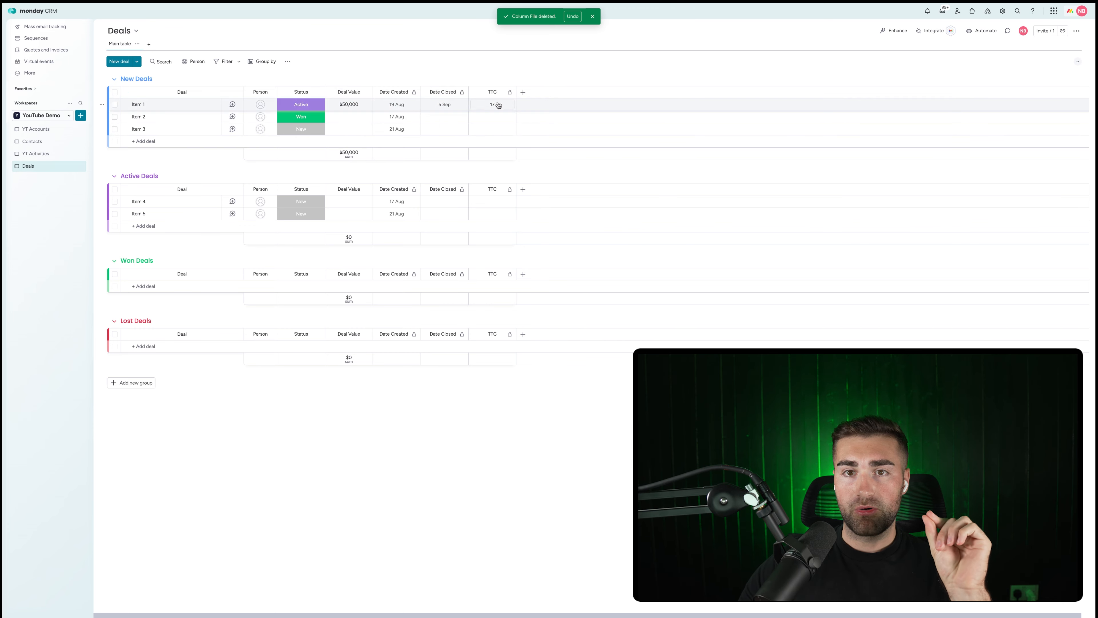
pyautogui.click(525, 92)
# Add a Connect boards column linking the Deals board to YT Accounts.
pyautogui.write('co')
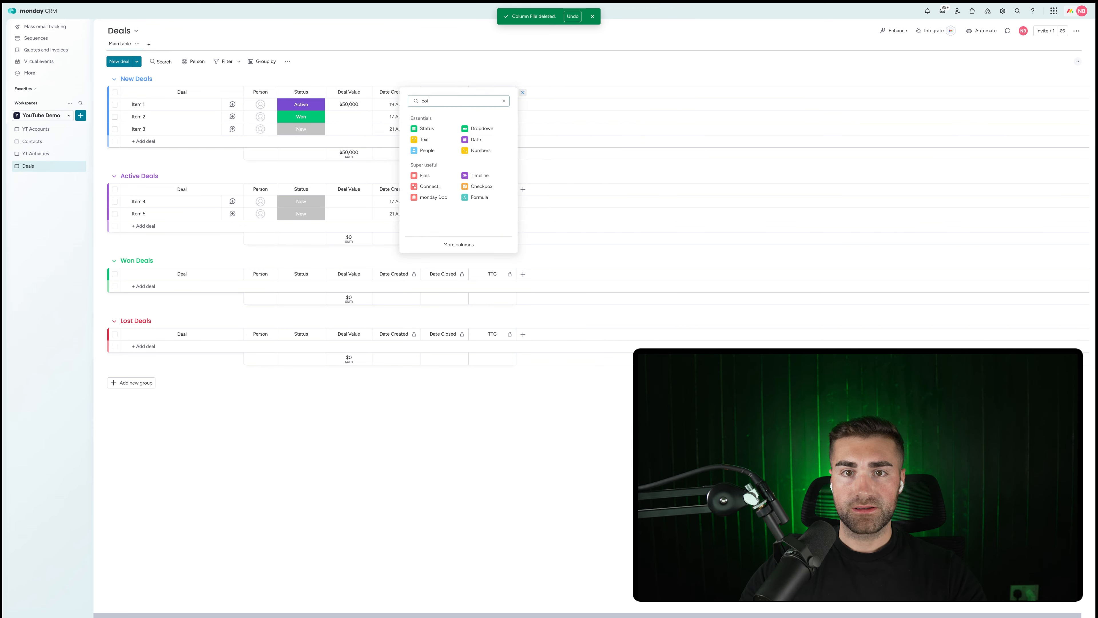
pyautogui.write('nnect')
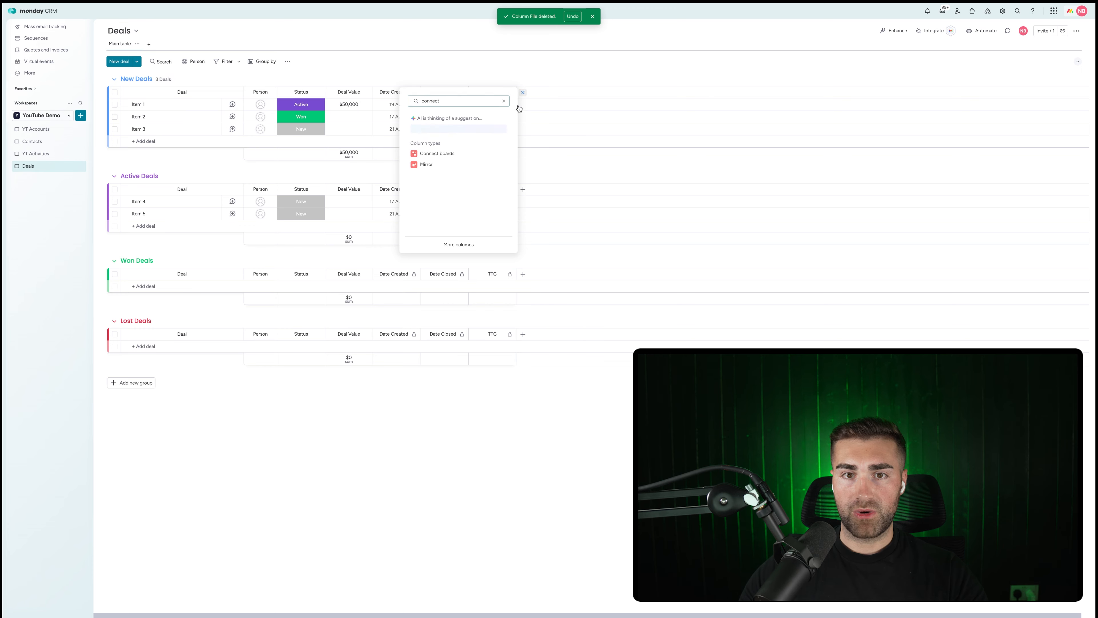
pyautogui.click(432, 151)
pyautogui.click(643, 179)
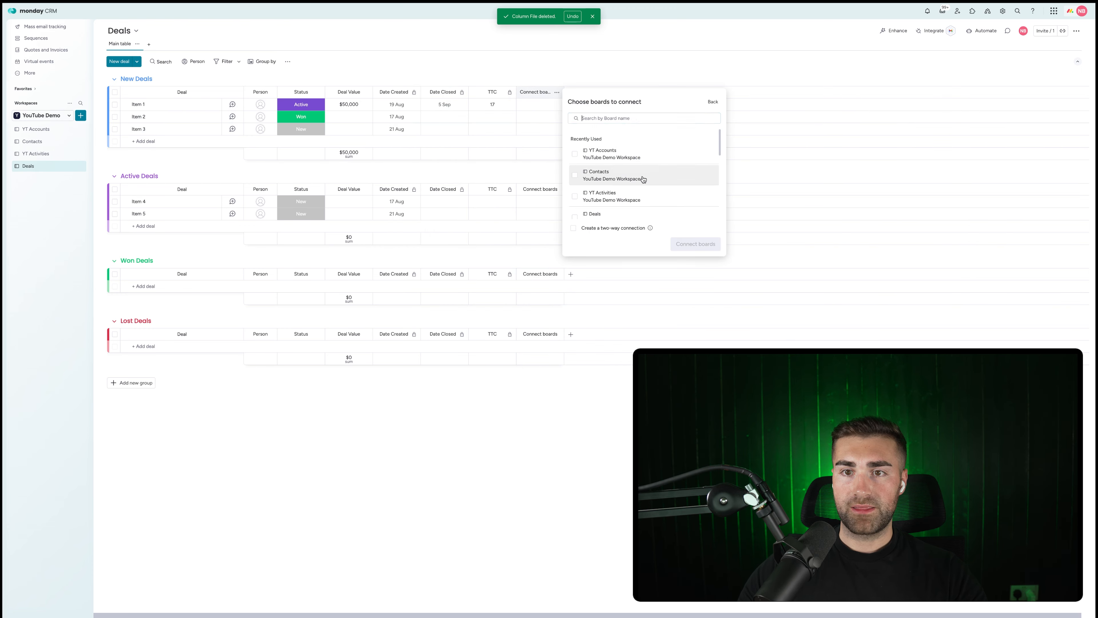
pyautogui.click(606, 154)
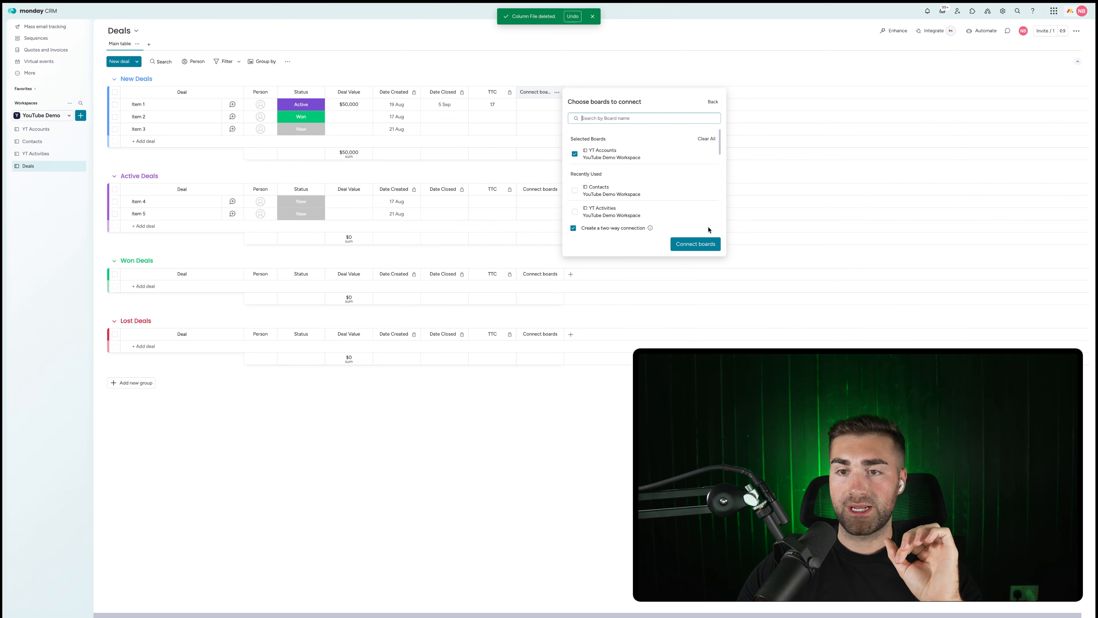
pyautogui.click(694, 244)
pyautogui.click(538, 94)
# Rename the connection column 'Account' and place it right after Deal Value.
pyautogui.click(533, 93)
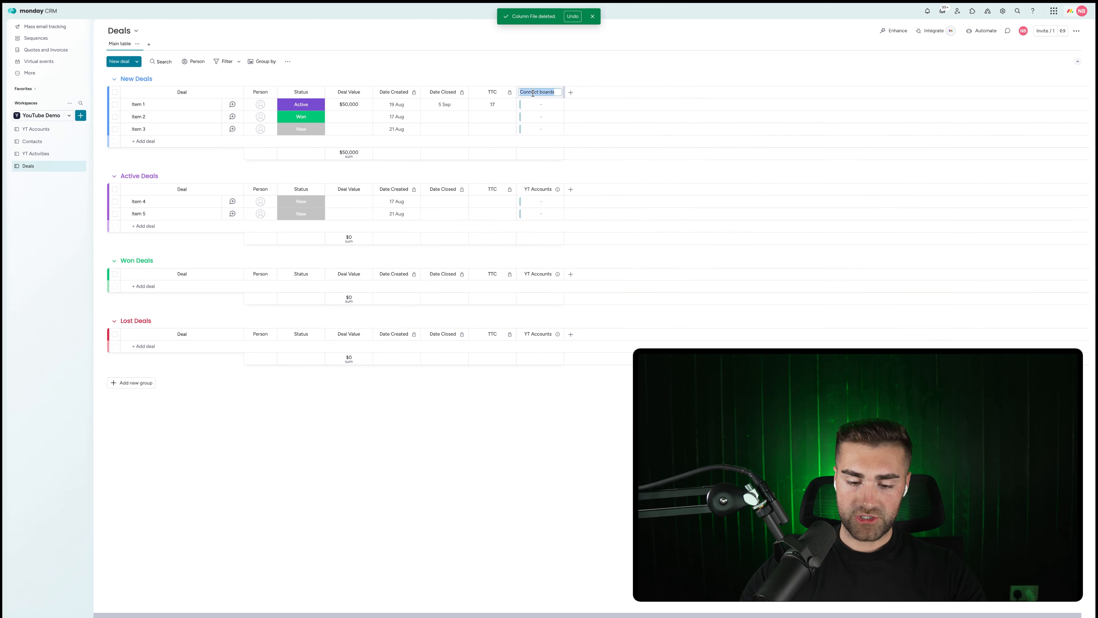
pyautogui.write('Account')
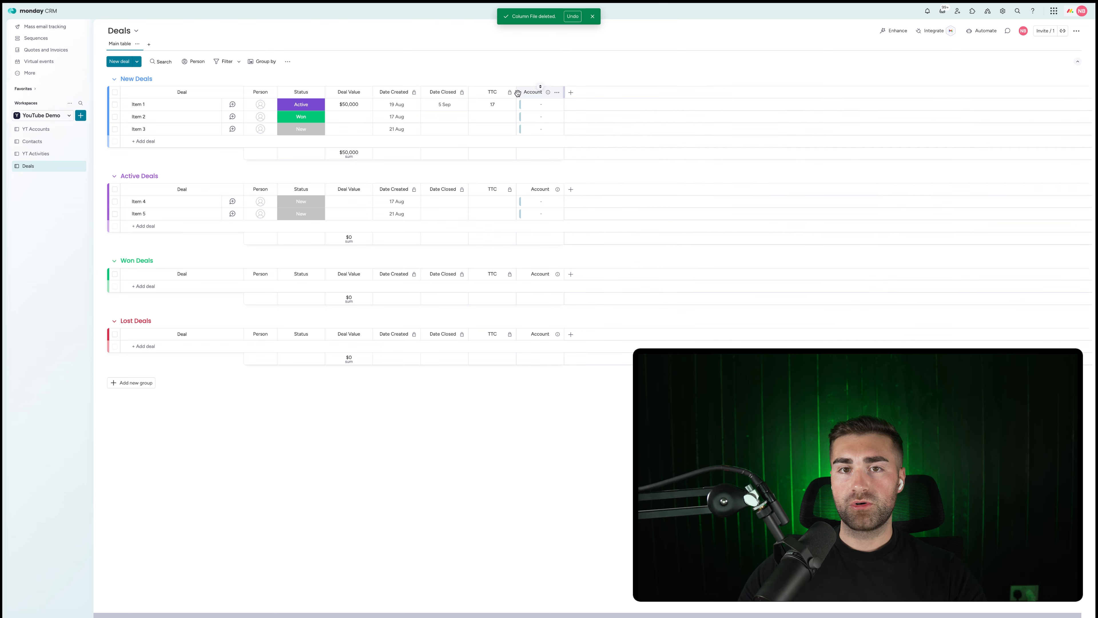
pyautogui.moveTo(517, 93); pyautogui.dragTo(397, 92)
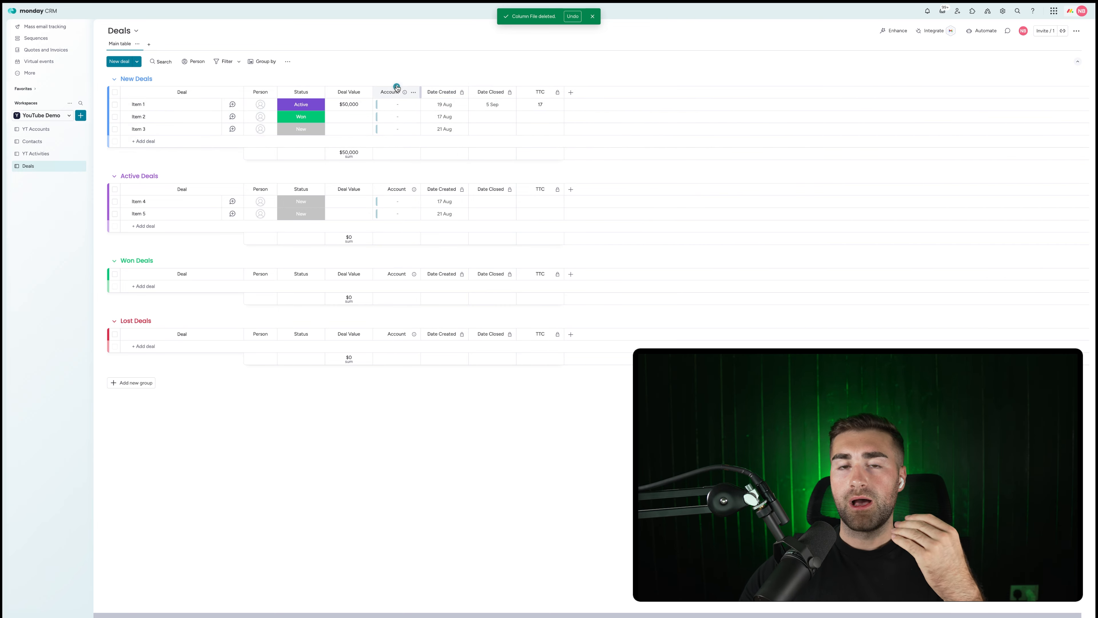
# Hide the Deal Value summary, link Item 1 to CRMCrew Limited, and widen Account.
pyautogui.click(364, 91)
pyautogui.moveTo(446, 96)
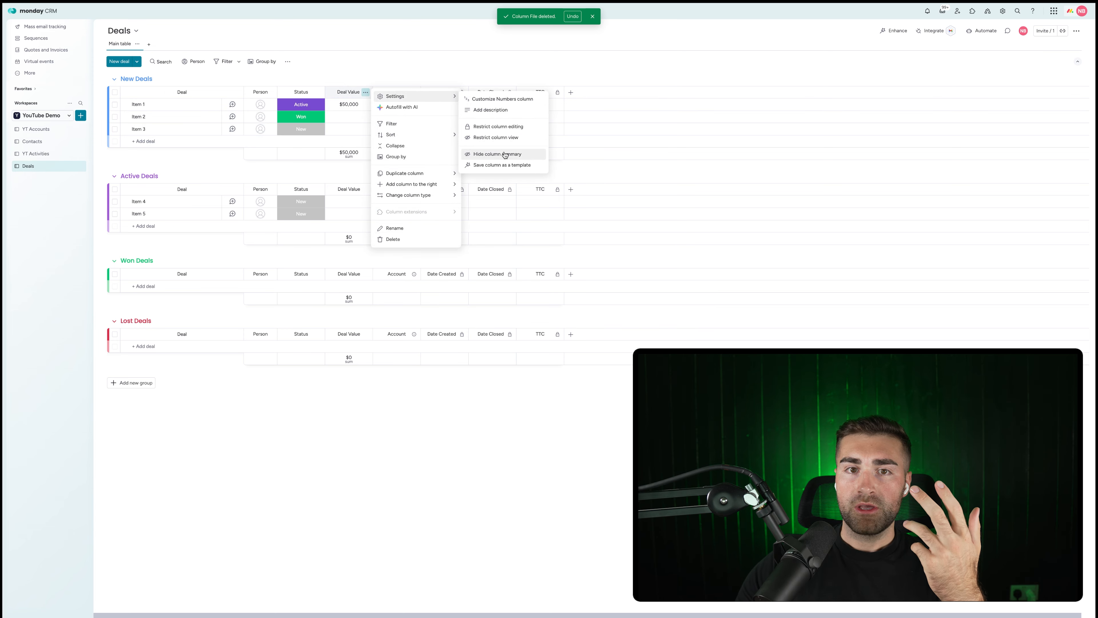
pyautogui.click(484, 154)
pyautogui.click(402, 107)
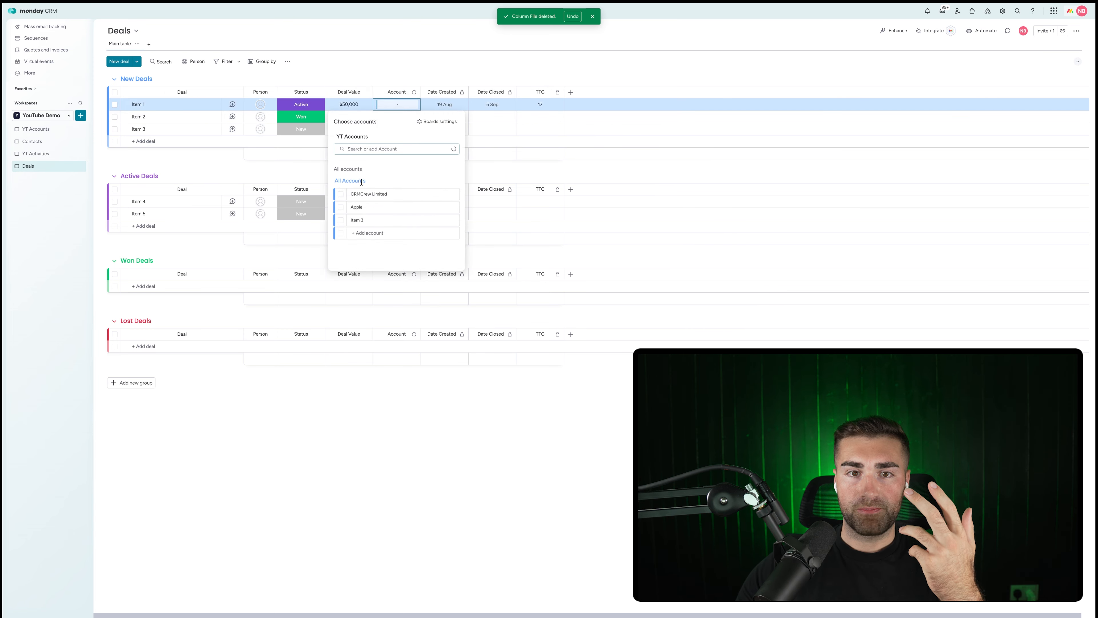
pyautogui.click(341, 194)
pyautogui.click(399, 66)
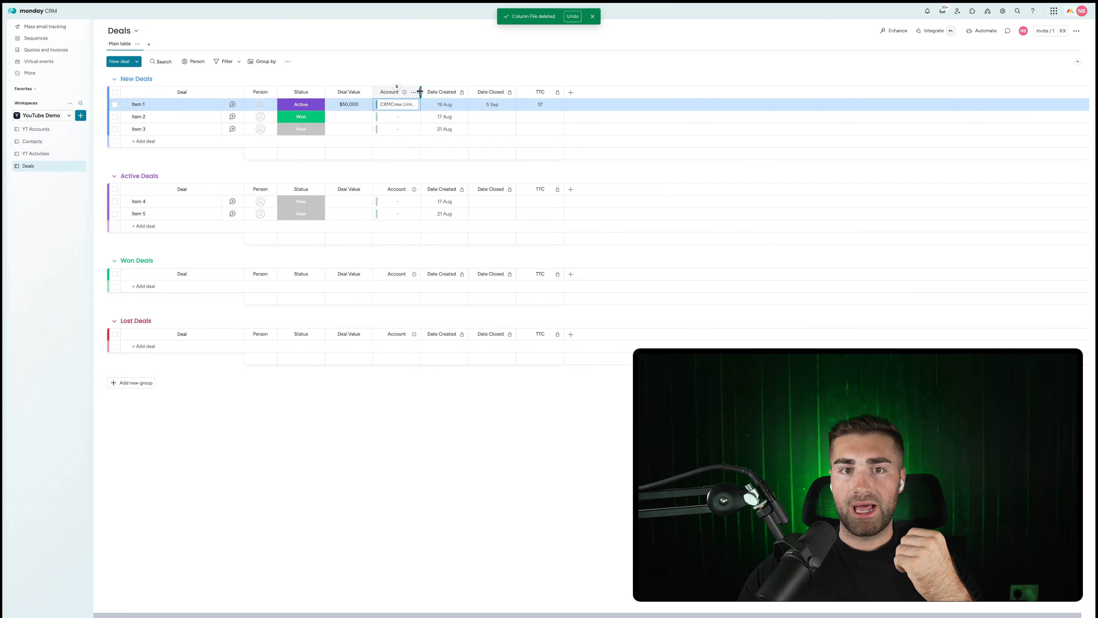
pyautogui.moveTo(420, 91); pyautogui.dragTo(454, 91)
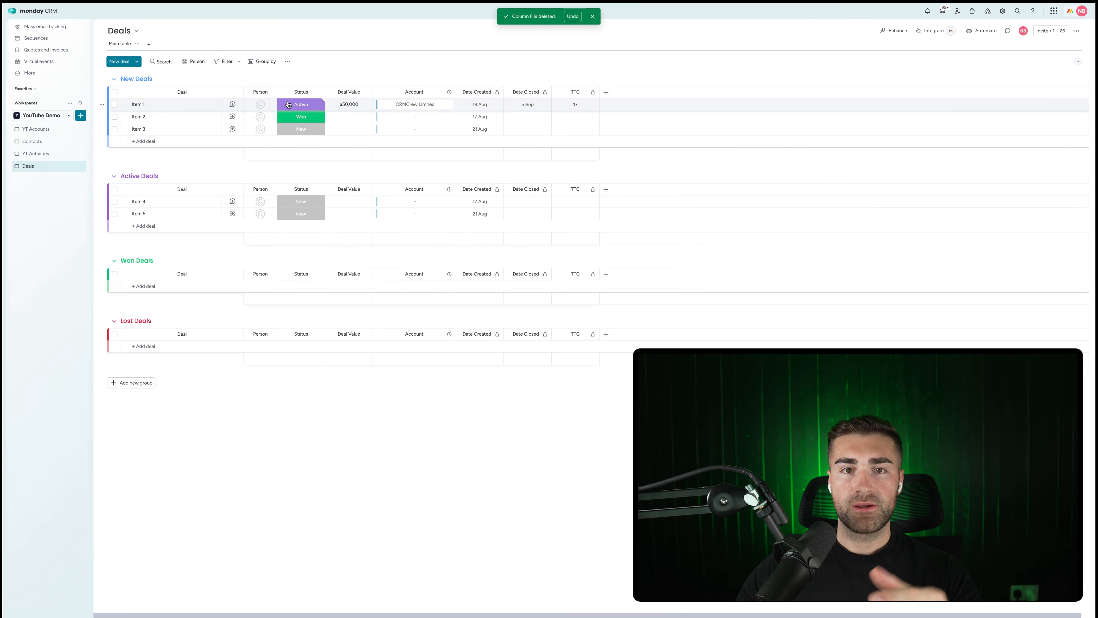
# On YT Accounts, name the link column 'Deals' and move it left of Date Created.
pyautogui.click(24, 130)
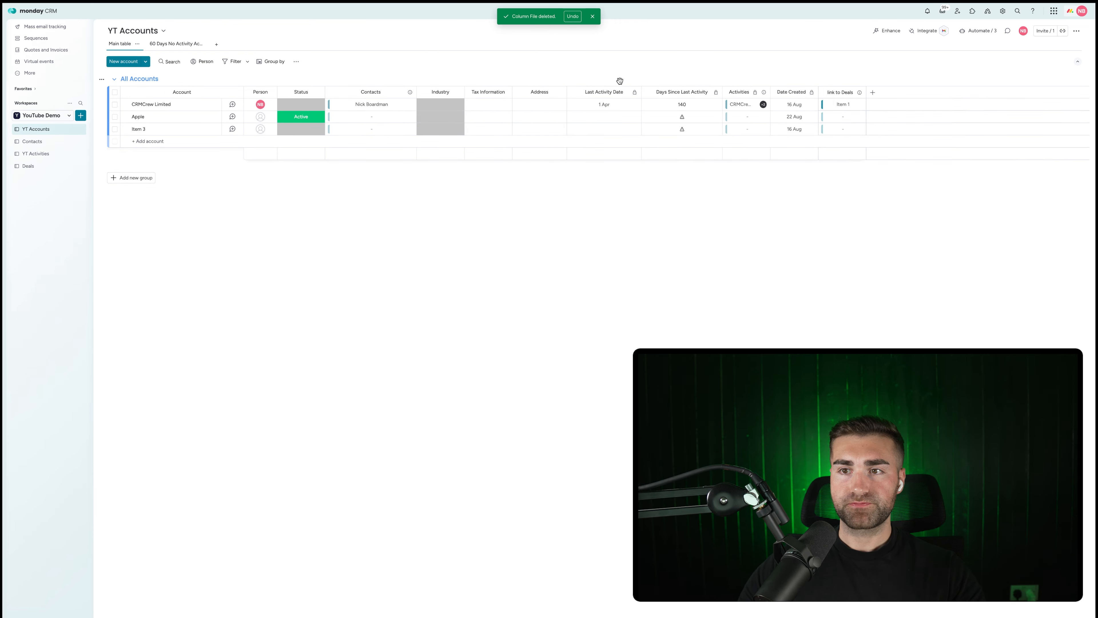
pyautogui.click(831, 91)
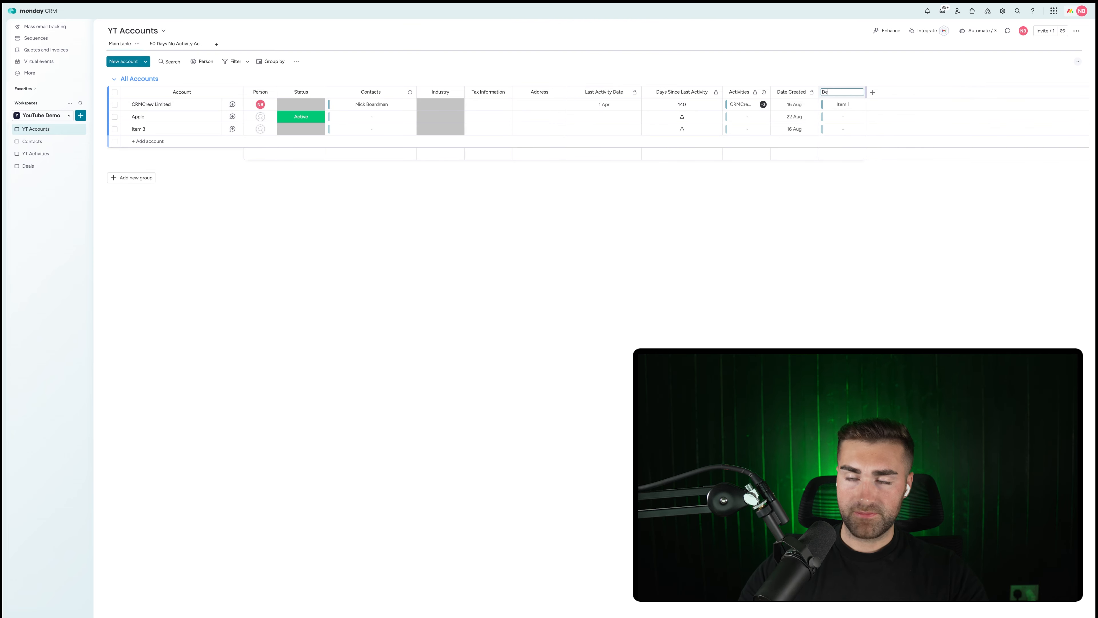
pyautogui.press('Return')
pyautogui.moveTo(825, 89); pyautogui.dragTo(768, 92)
# Add a Total Deal Value mirror of Deals' Deal Value, widened to show its title.
pyautogui.click(763, 92)
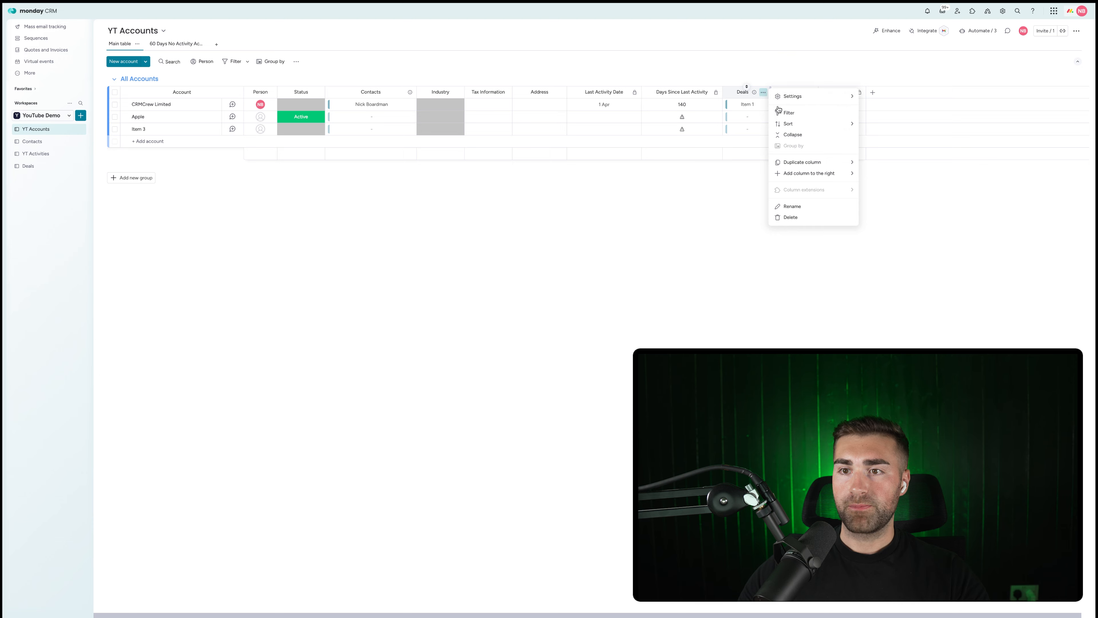
pyautogui.moveTo(794, 177)
pyautogui.click(893, 252)
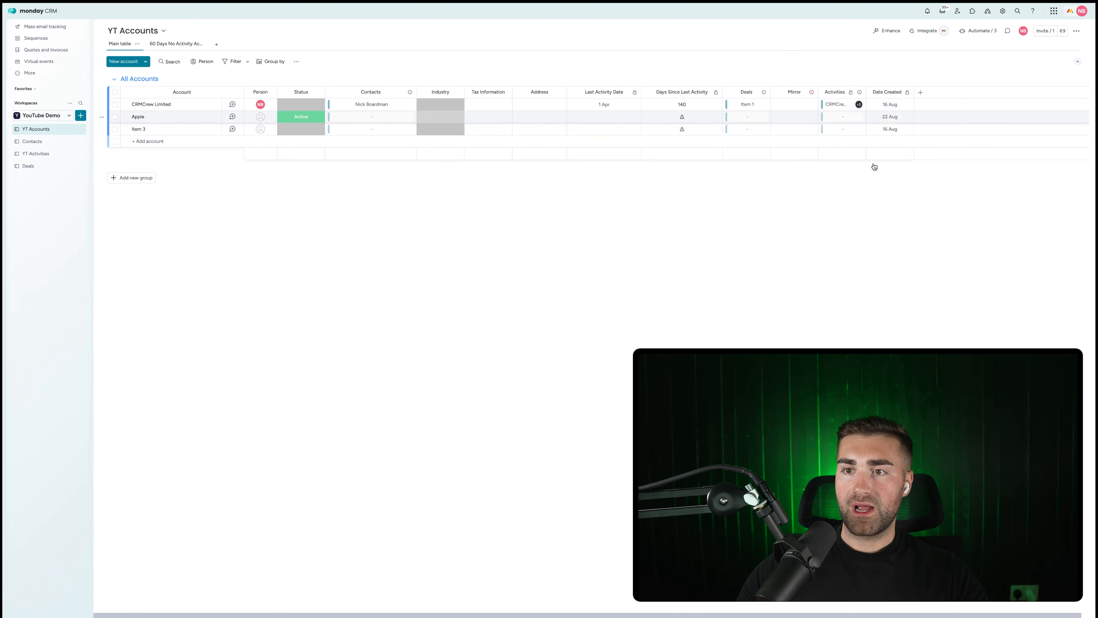
pyautogui.click(871, 188)
pyautogui.click(848, 125)
pyautogui.click(843, 141)
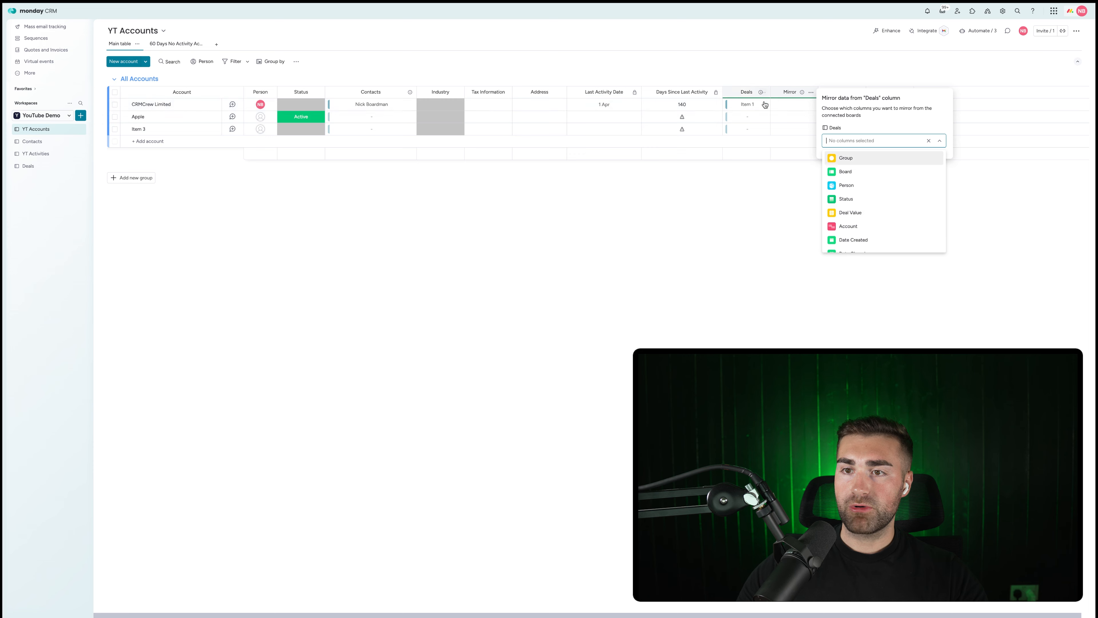
pyautogui.click(850, 213)
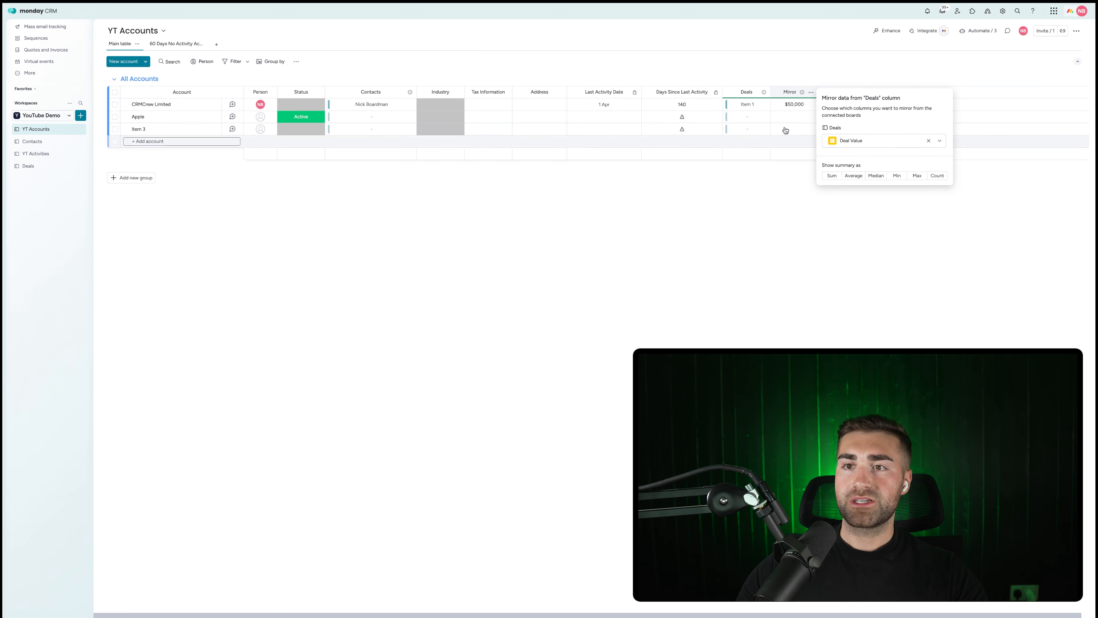
pyautogui.click(794, 89)
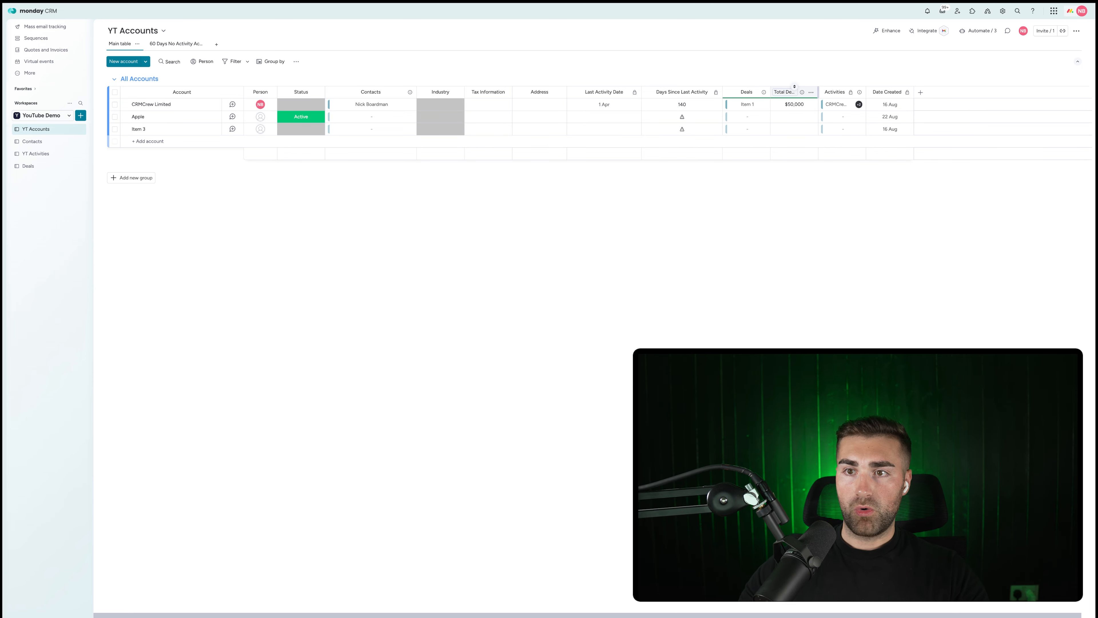
pyautogui.moveTo(818, 96); pyautogui.dragTo(824, 72)
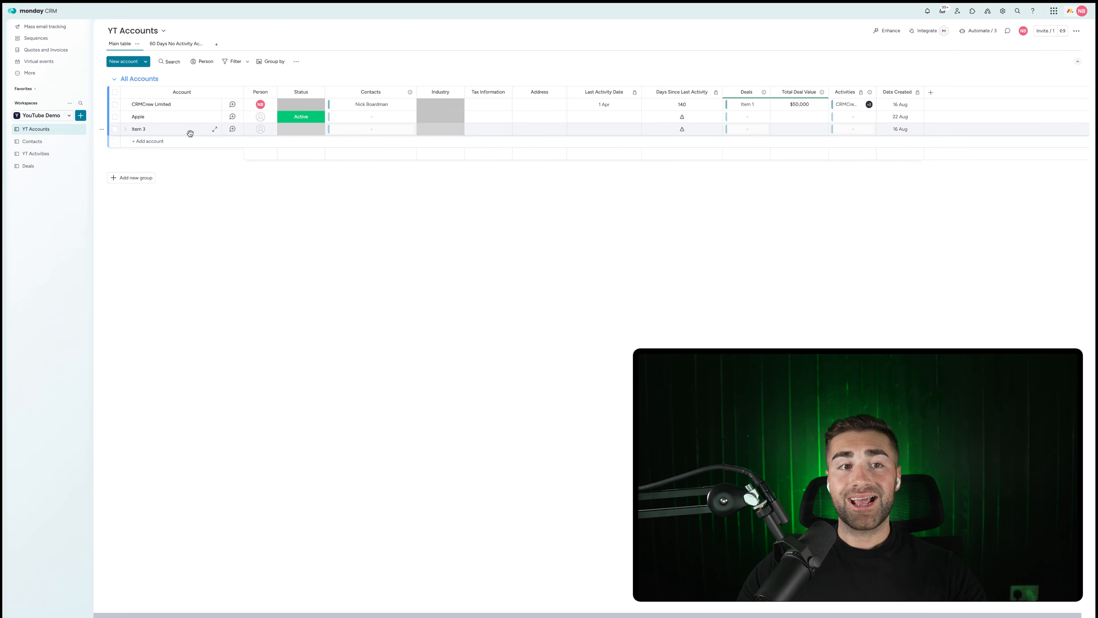
pyautogui.click(51, 167)
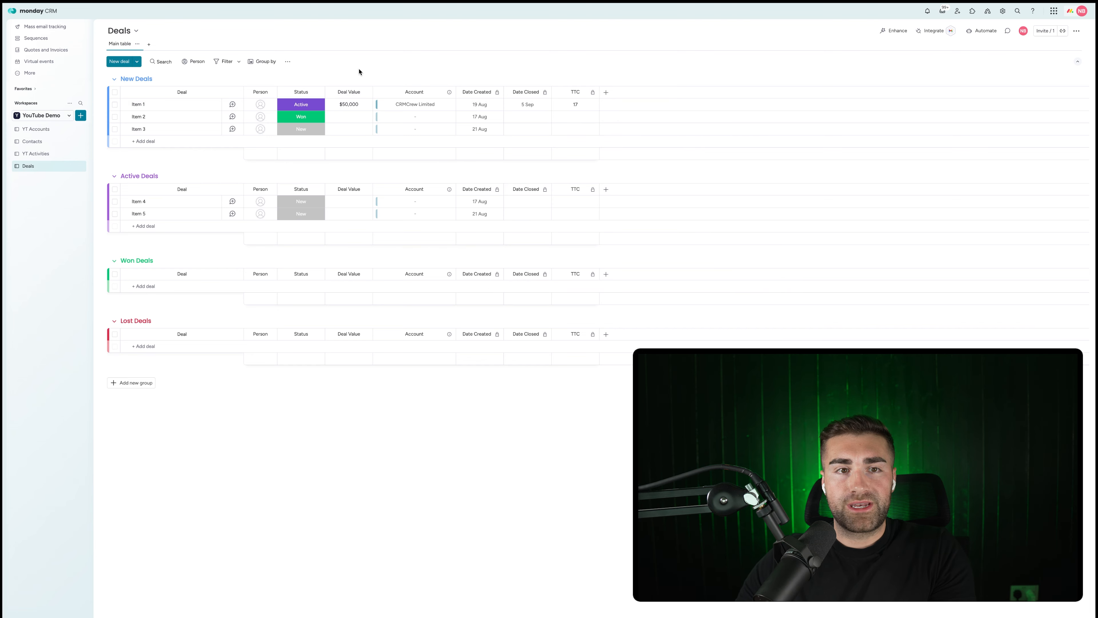
# Add a 'Won Value' Formula column using the AI-suggested IF formula for won deals.
pyautogui.click(605, 92)
pyautogui.write('form')
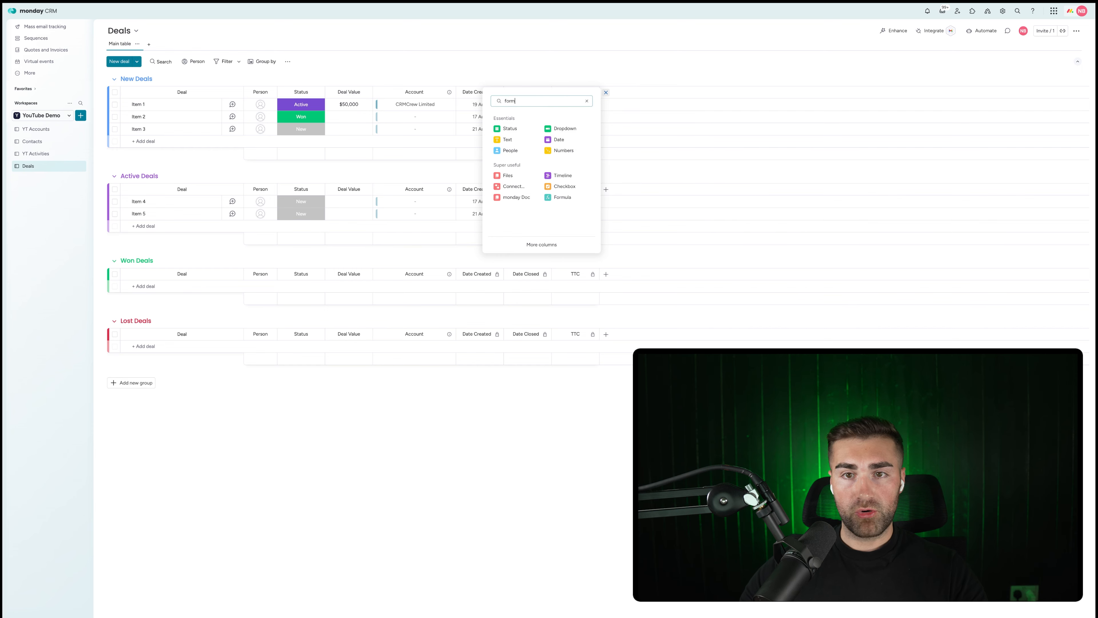
pyautogui.click(519, 188)
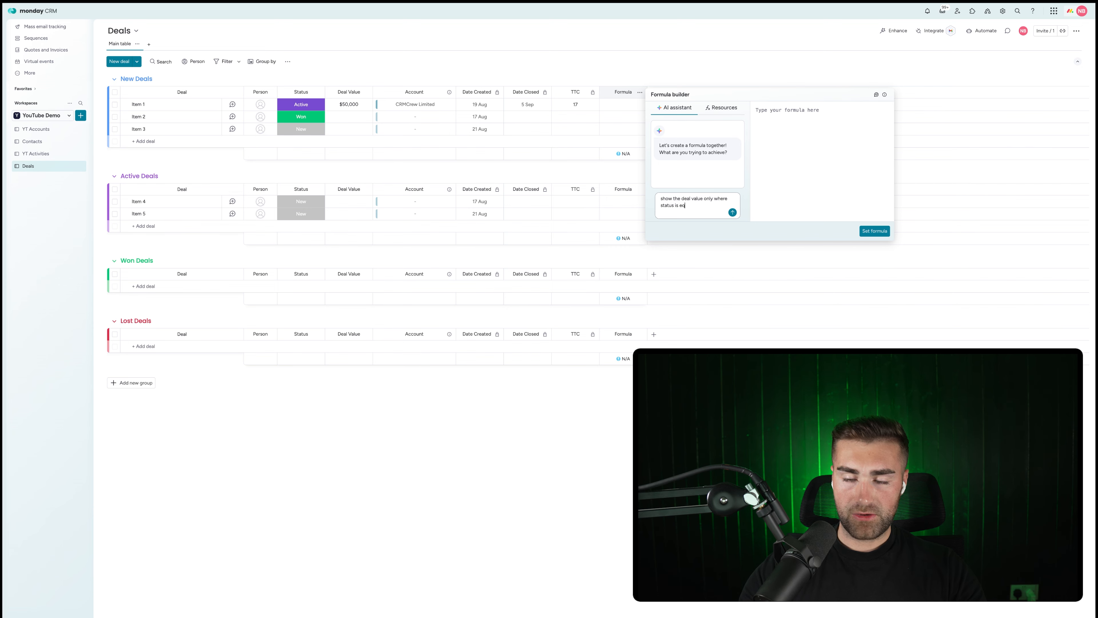
pyautogui.write('n')
pyautogui.press('Return')
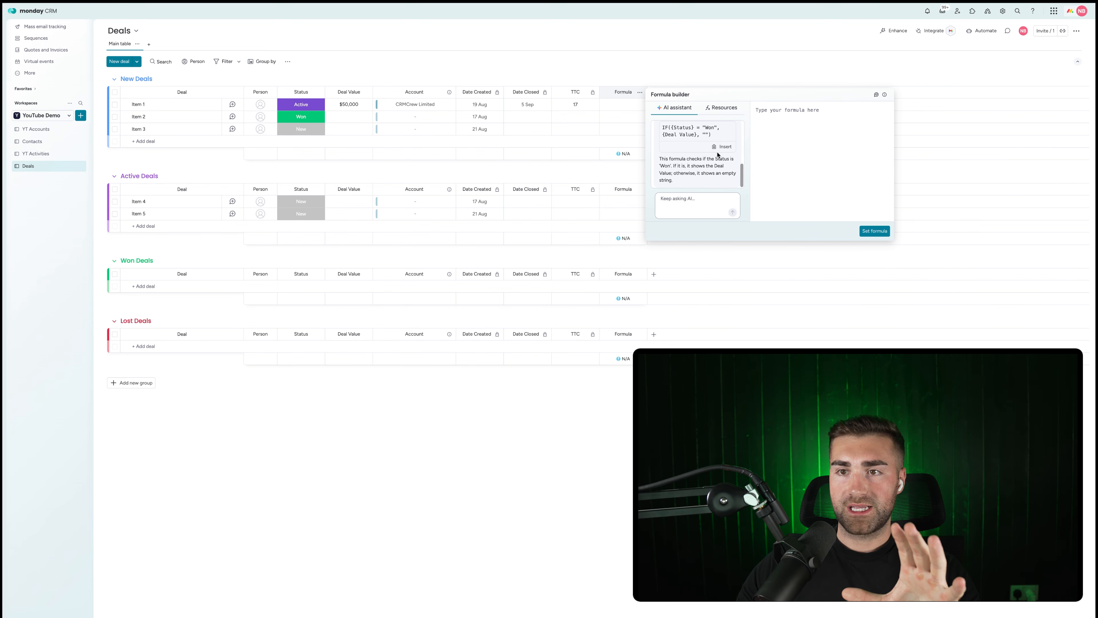
pyautogui.click(722, 146)
pyautogui.click(874, 231)
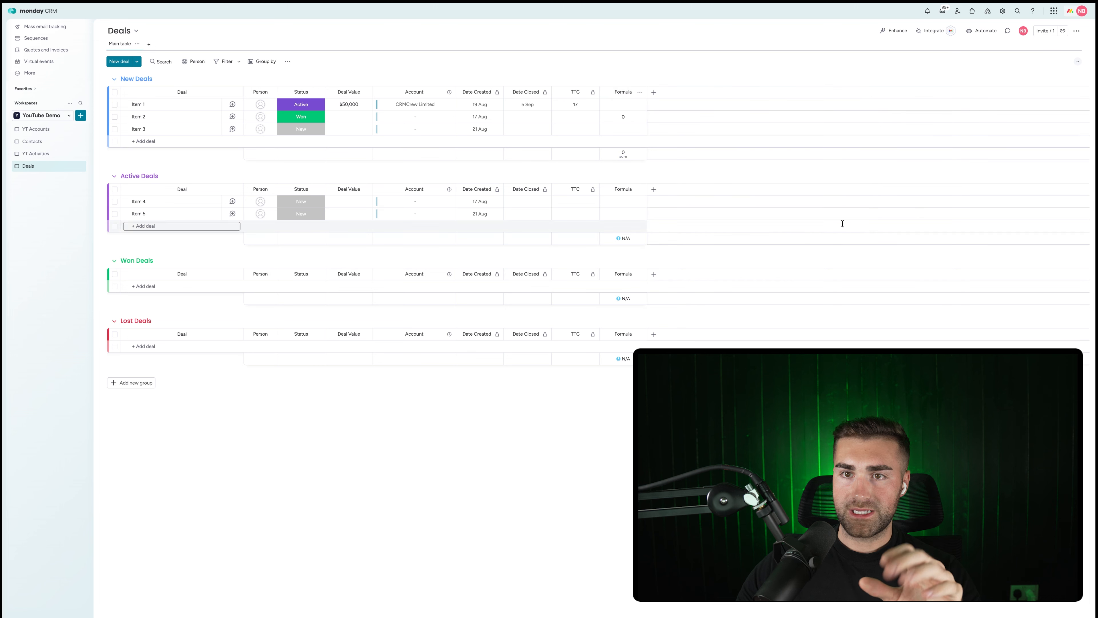
pyautogui.click(615, 93)
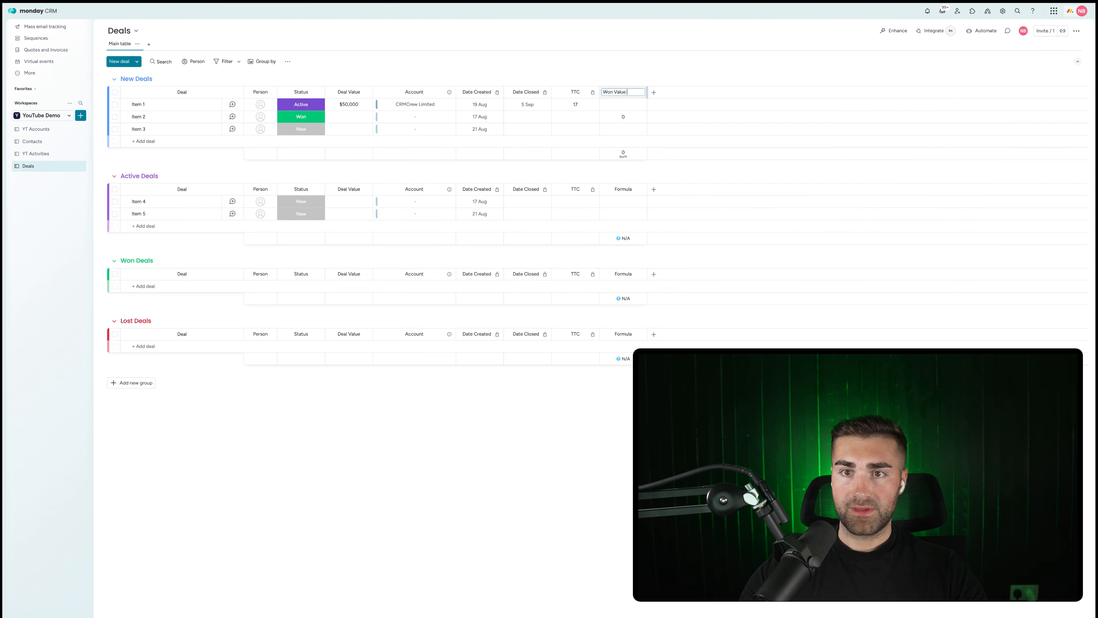
pyautogui.press('Return')
# Mark Item 1 as Won and show Won Value amounts in dollars.
pyautogui.click(315, 106)
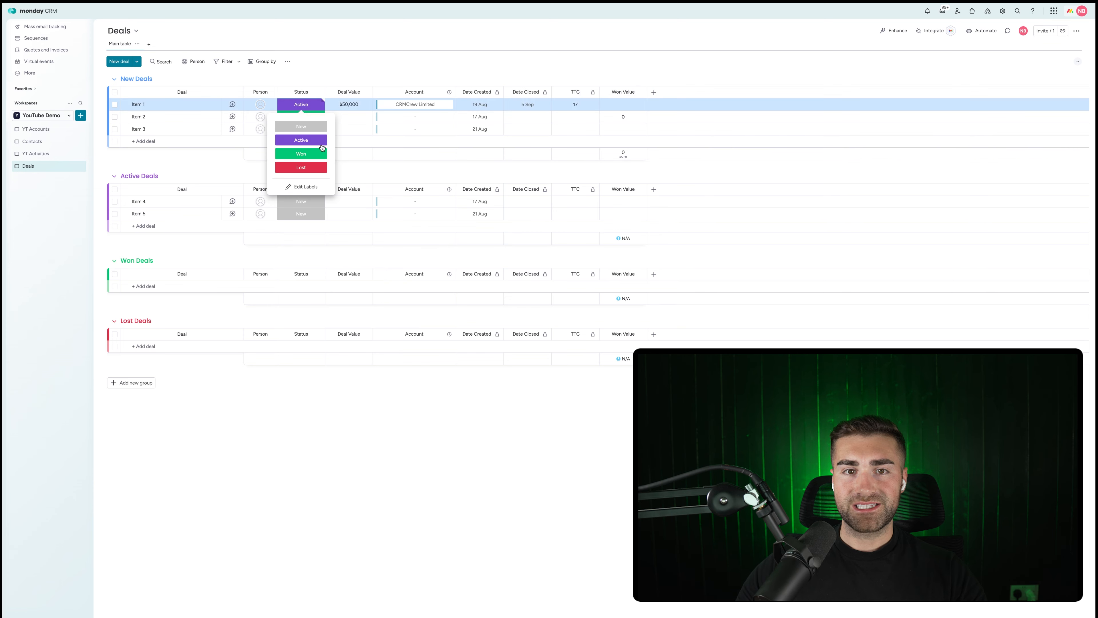
pyautogui.click(301, 153)
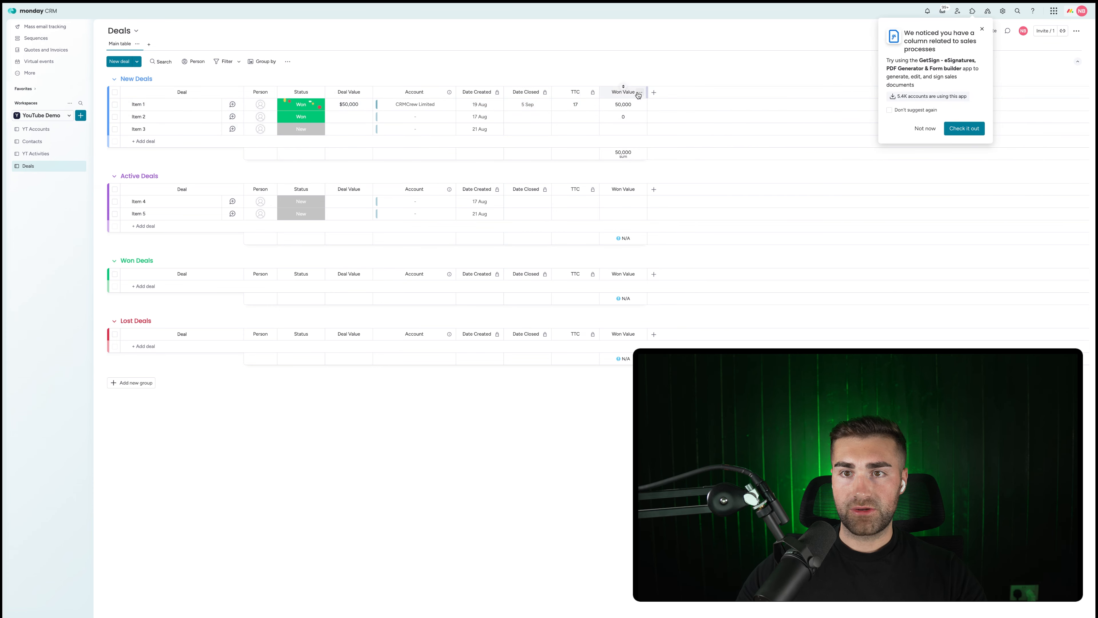
pyautogui.click(639, 93)
pyautogui.click(621, 155)
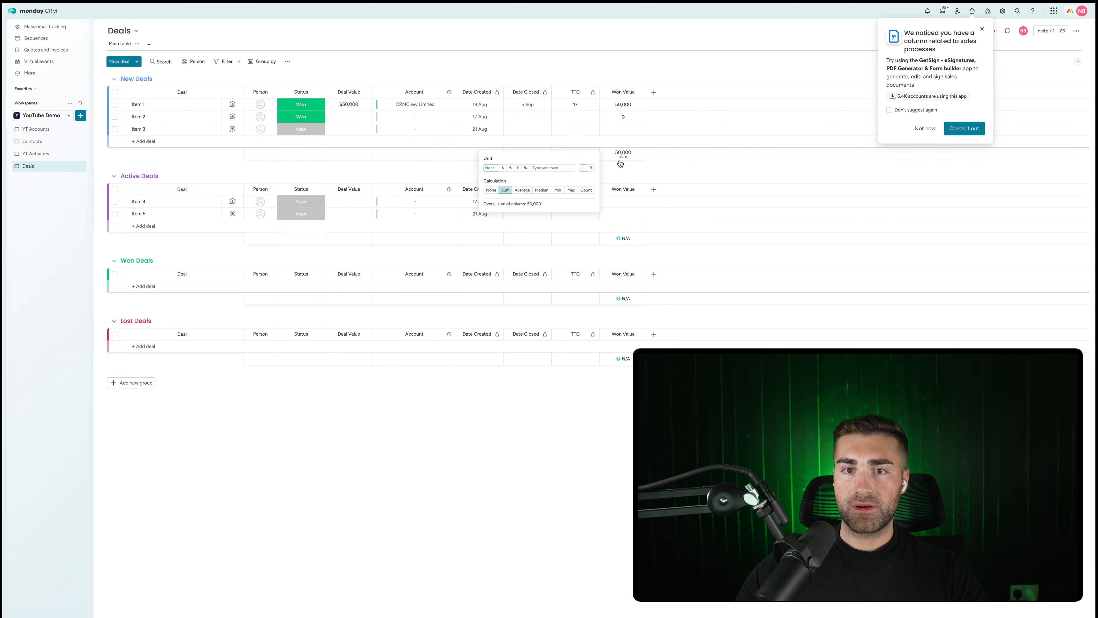
pyautogui.click(488, 166)
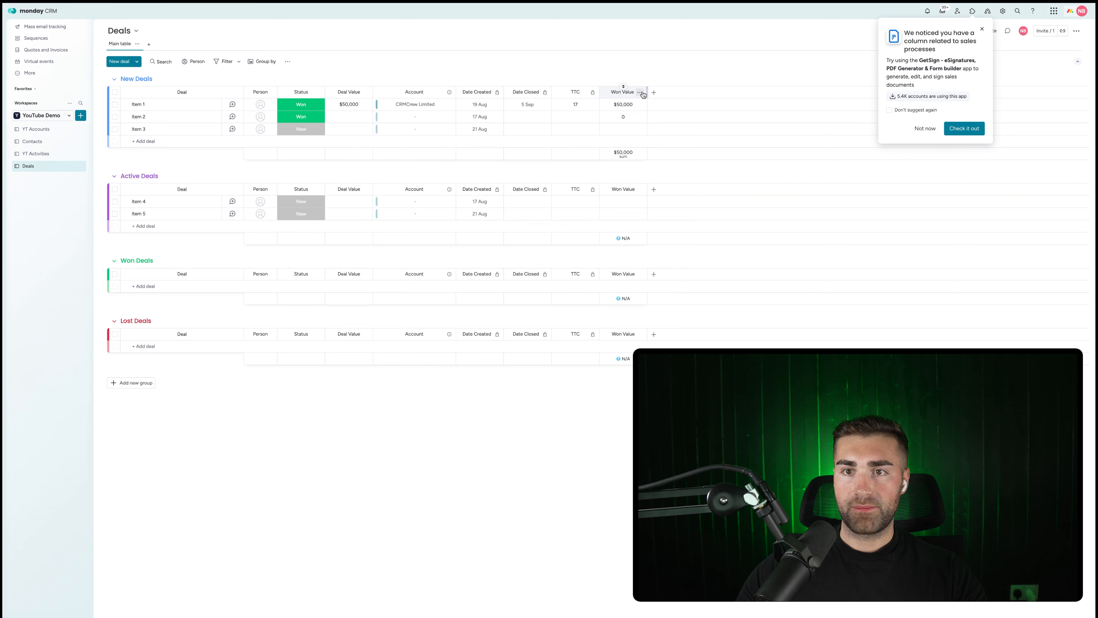
# Remove the Won Value summary, restrict its editing, and move Item 1 into Won Deals.
pyautogui.click(640, 93)
pyautogui.click(763, 155)
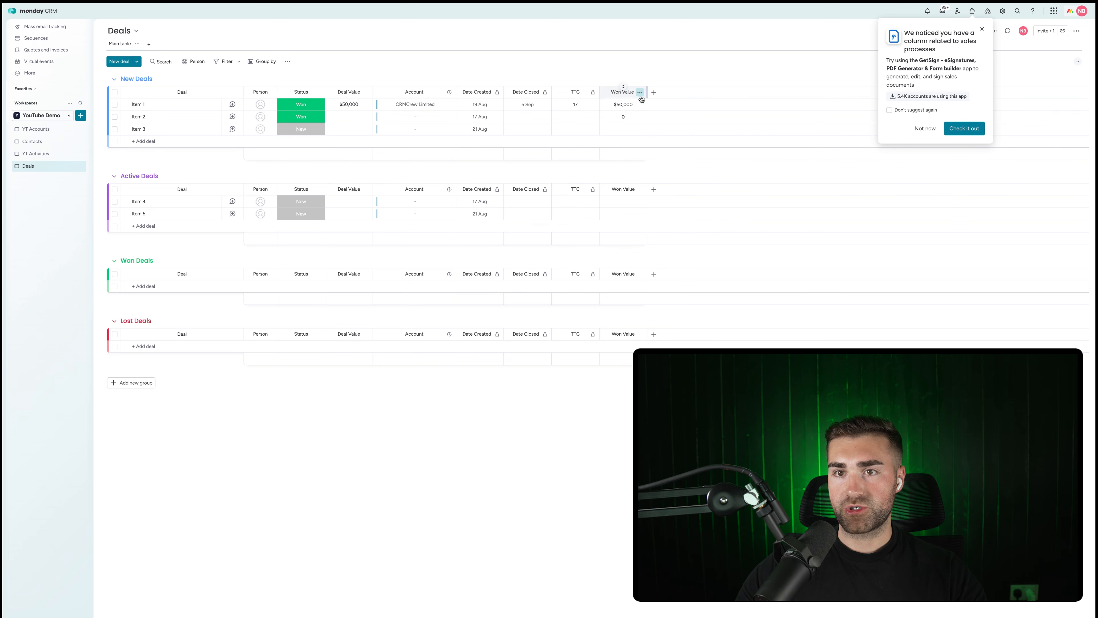
pyautogui.click(639, 92)
pyautogui.click(793, 129)
pyautogui.click(756, 112)
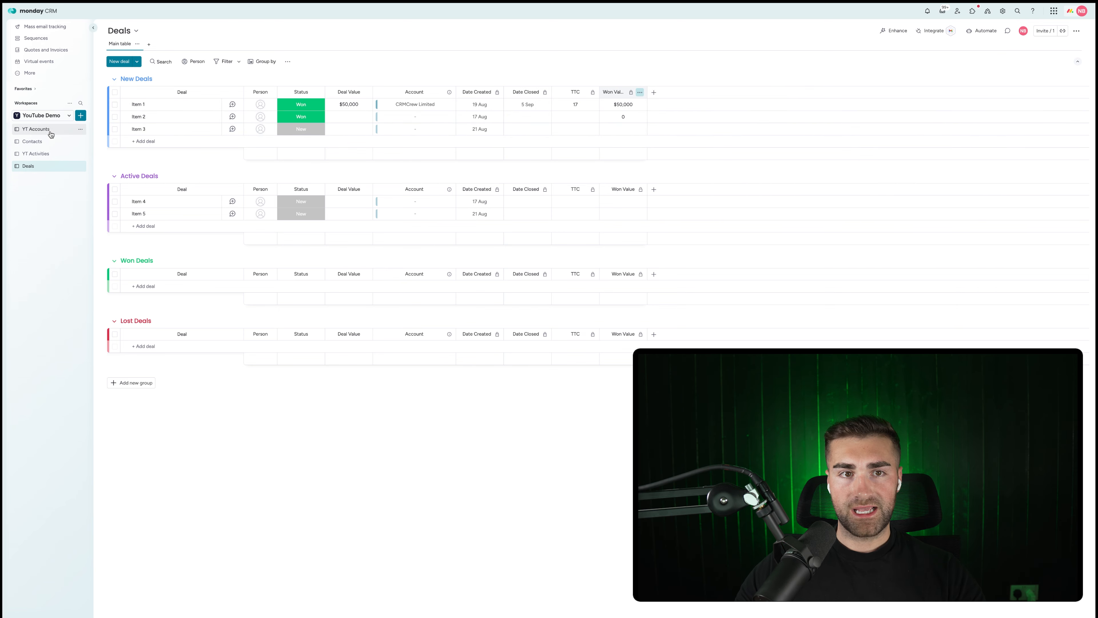
pyautogui.moveTo(165, 106); pyautogui.dragTo(155, 281)
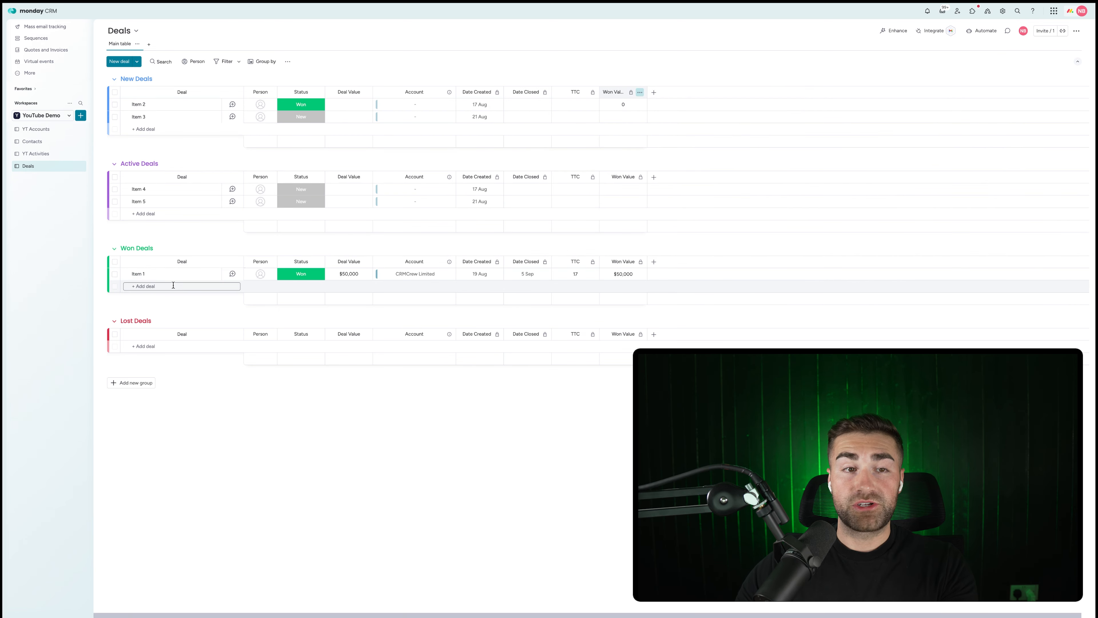
# On YT Accounts, add a Mirror column of Deals' Won Value displayed as a sum.
pyautogui.click(36, 129)
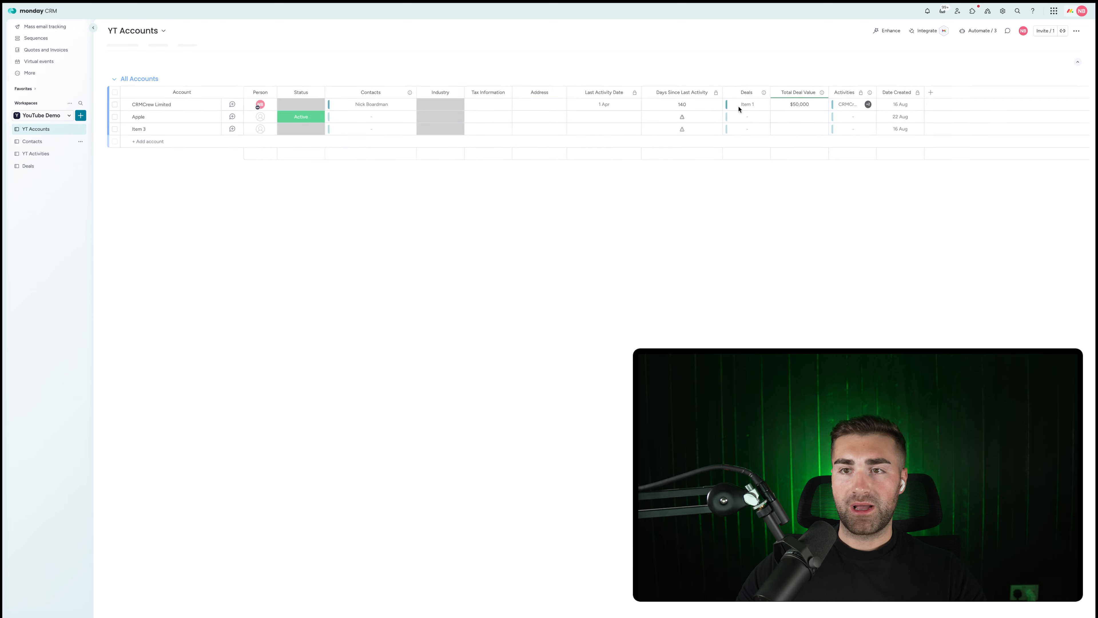
pyautogui.click(931, 92)
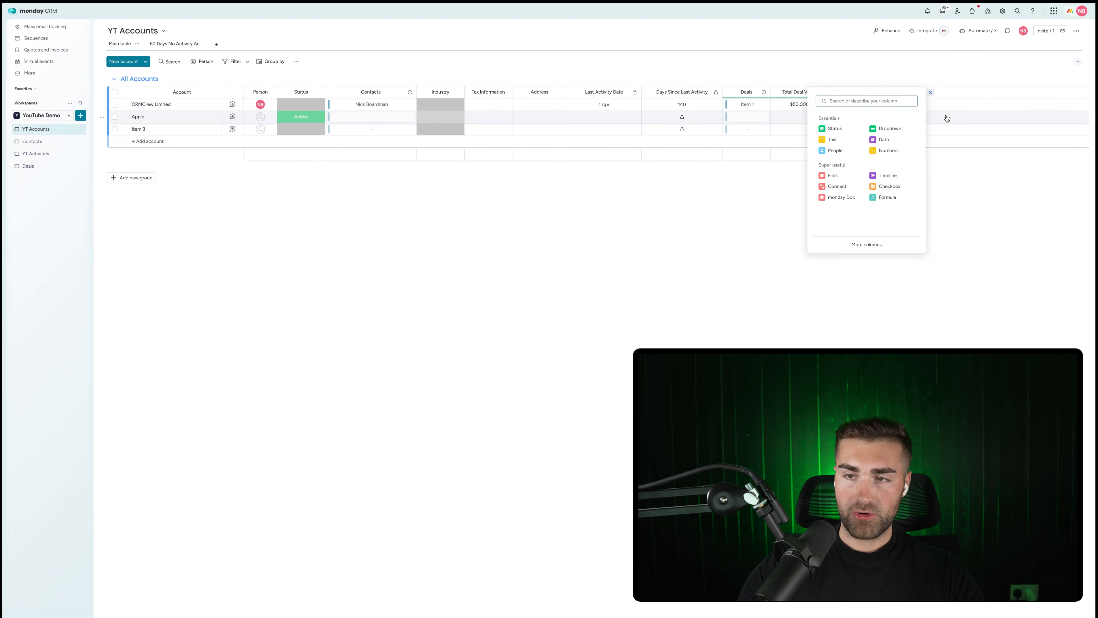
pyautogui.write('mirror')
pyautogui.click(832, 151)
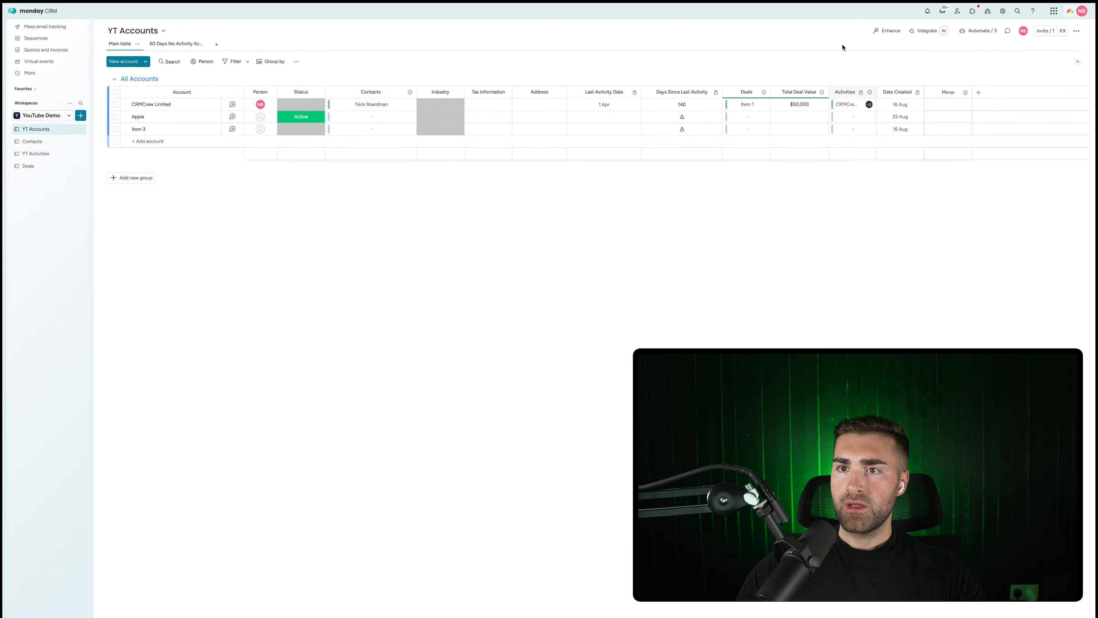
pyautogui.click(904, 186)
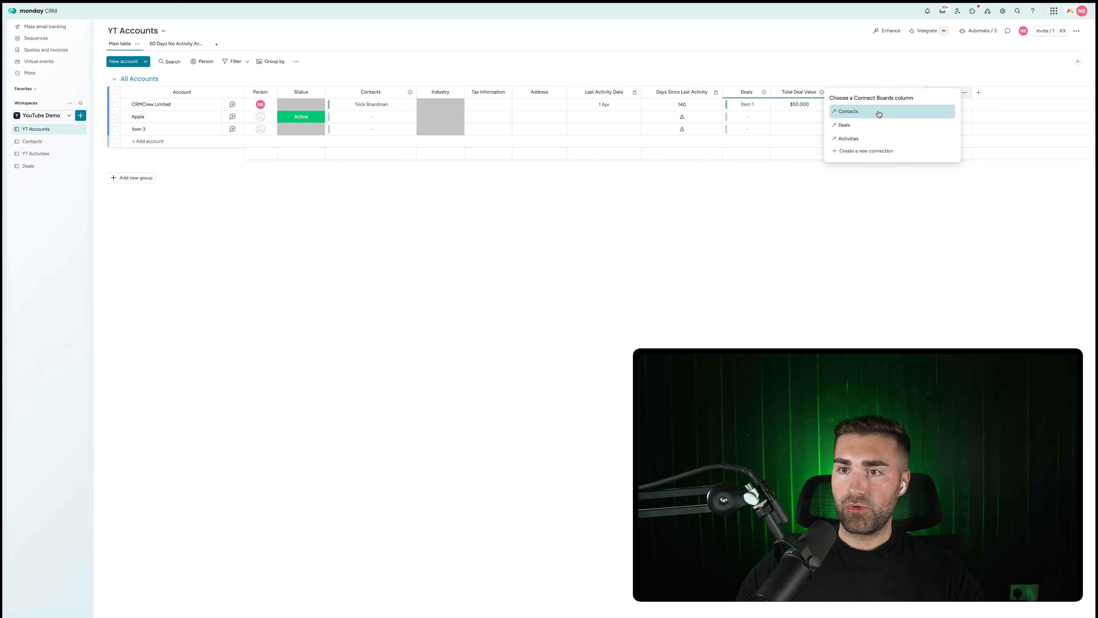
pyautogui.click(859, 123)
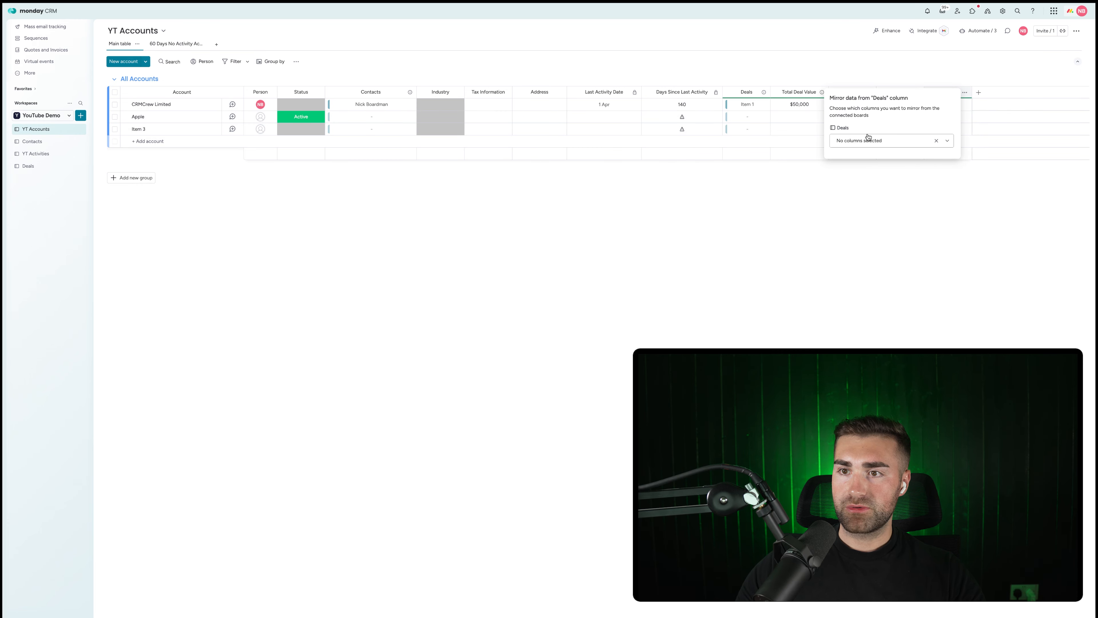
pyautogui.click(870, 140)
pyautogui.scroll(-4, 886, 208)
pyautogui.click(859, 232)
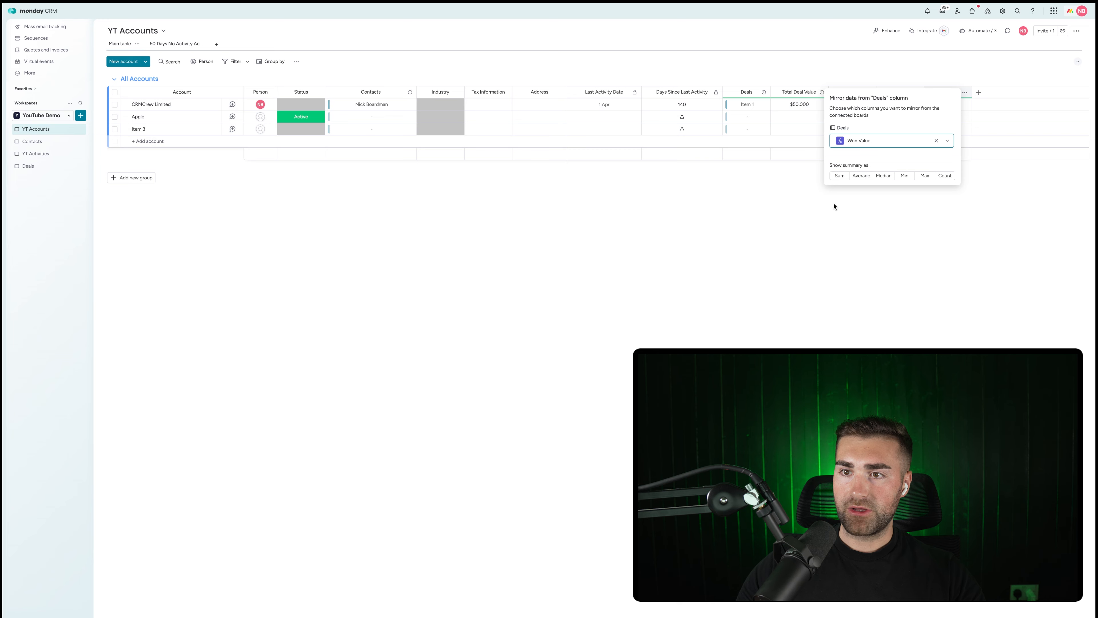
pyautogui.click(837, 176)
pyautogui.click(830, 207)
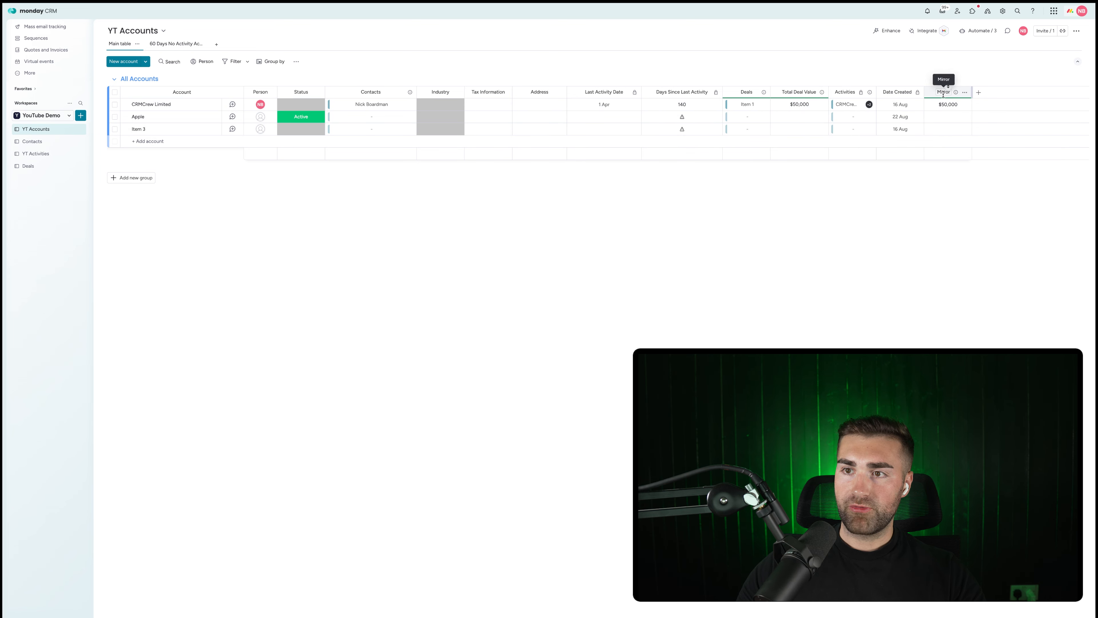
# Rename it 'Total Won Value', place it after Total Deal Value, and widen it.
pyautogui.click(943, 92)
pyautogui.press('super+a')
pyautogui.click(943, 92)
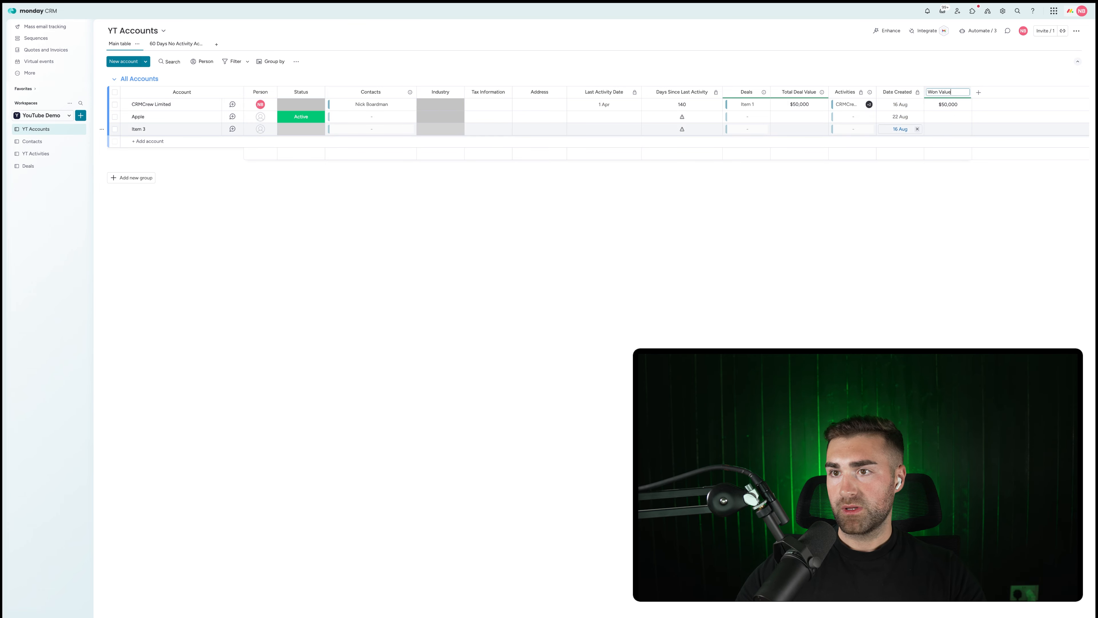
pyautogui.press('Return')
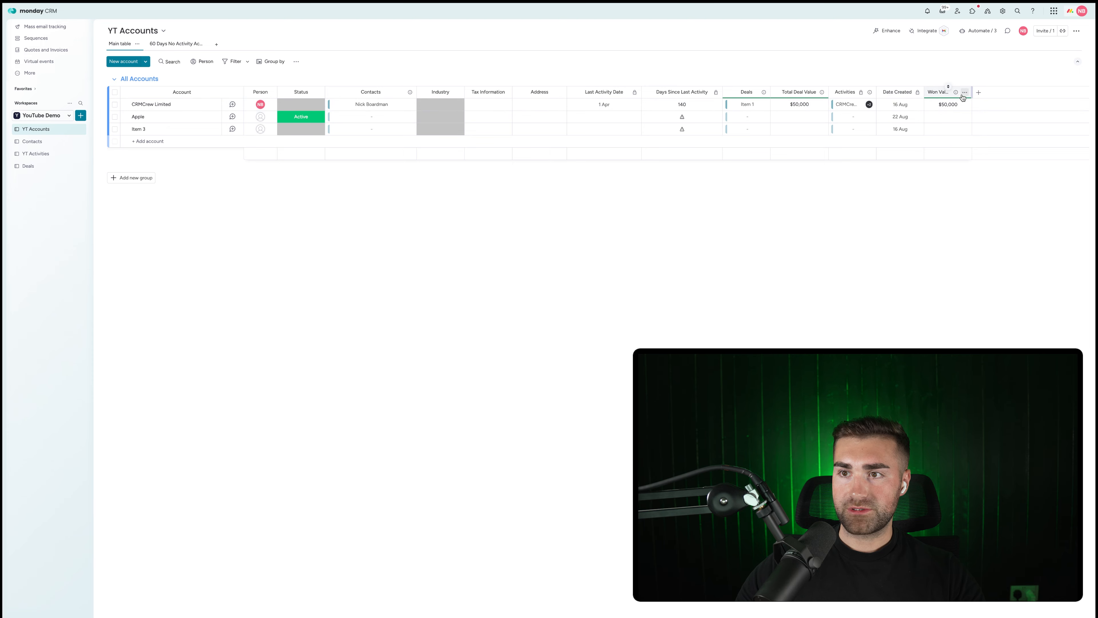
pyautogui.moveTo(953, 90); pyautogui.dragTo(848, 92)
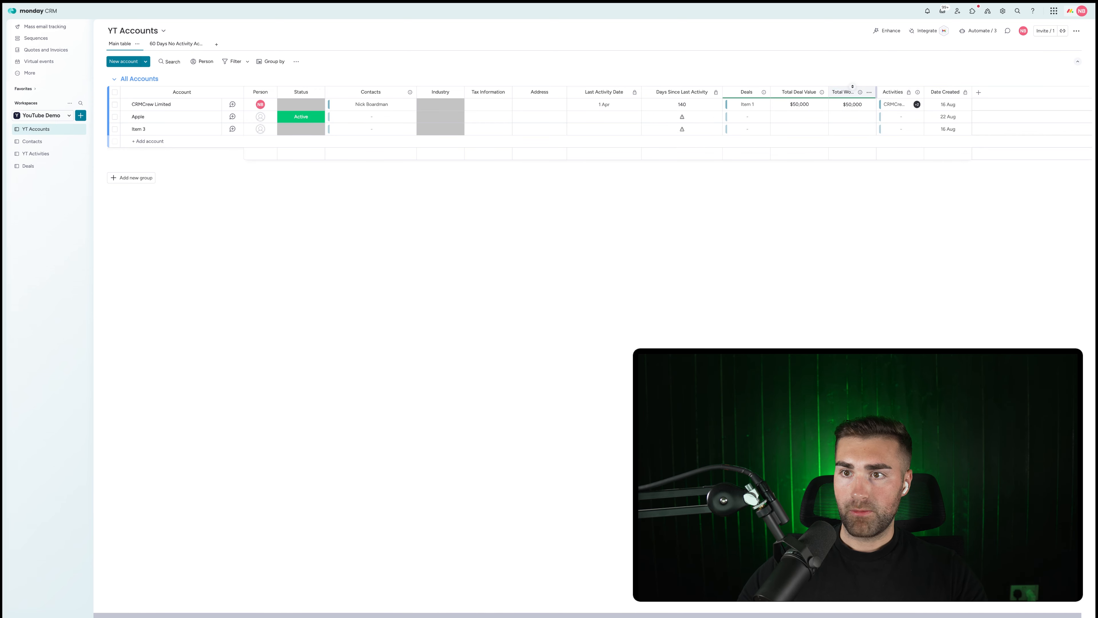
pyautogui.moveTo(876, 93); pyautogui.dragTo(889, 91)
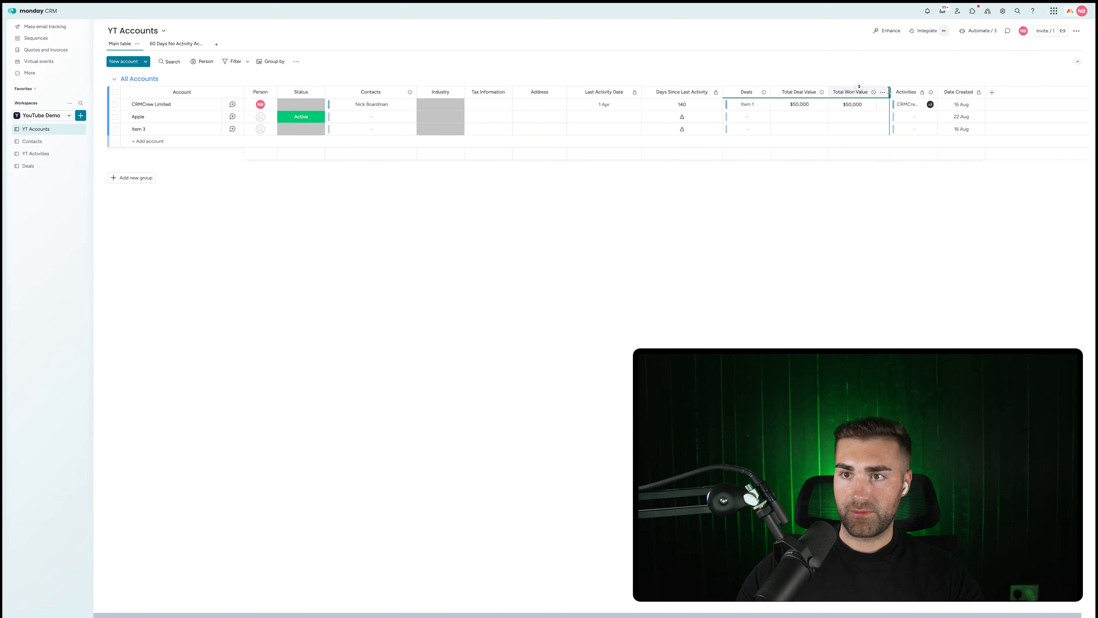
pyautogui.click(29, 165)
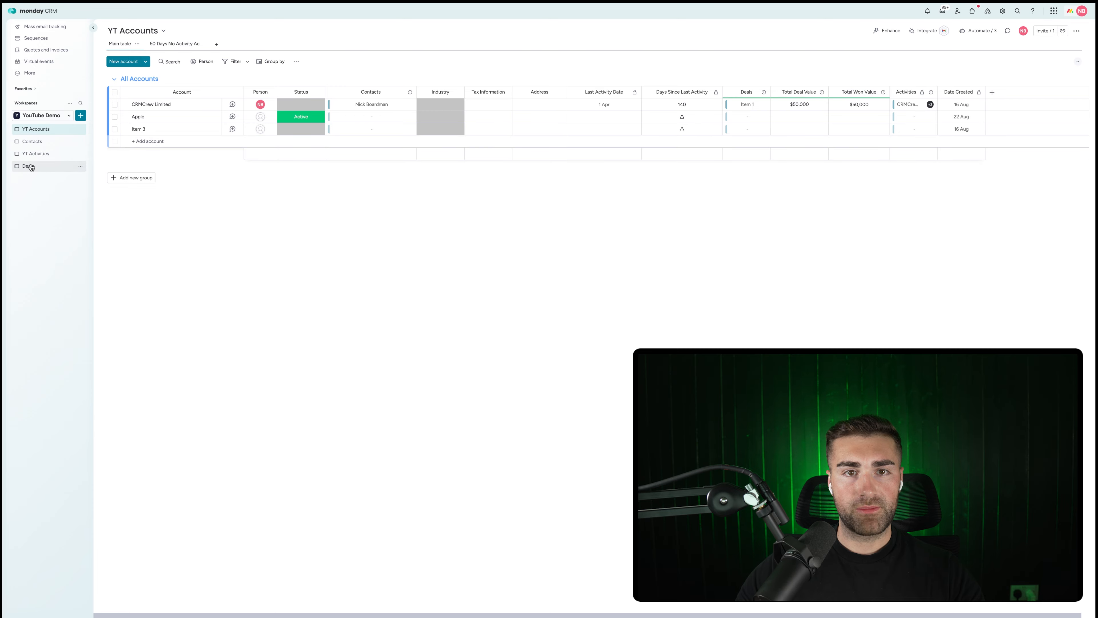
# Make Item 2 an Active CRMCrew Limited deal worth 80,000, then check YT Accounts totals.
pyautogui.click(389, 106)
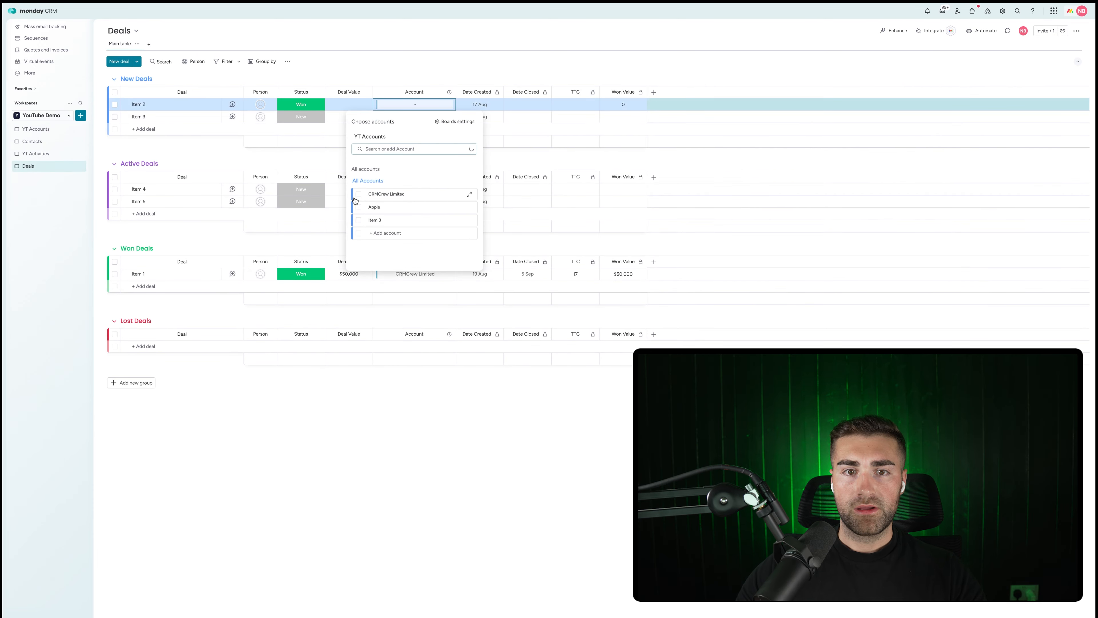
pyautogui.click(371, 192)
pyautogui.click(344, 104)
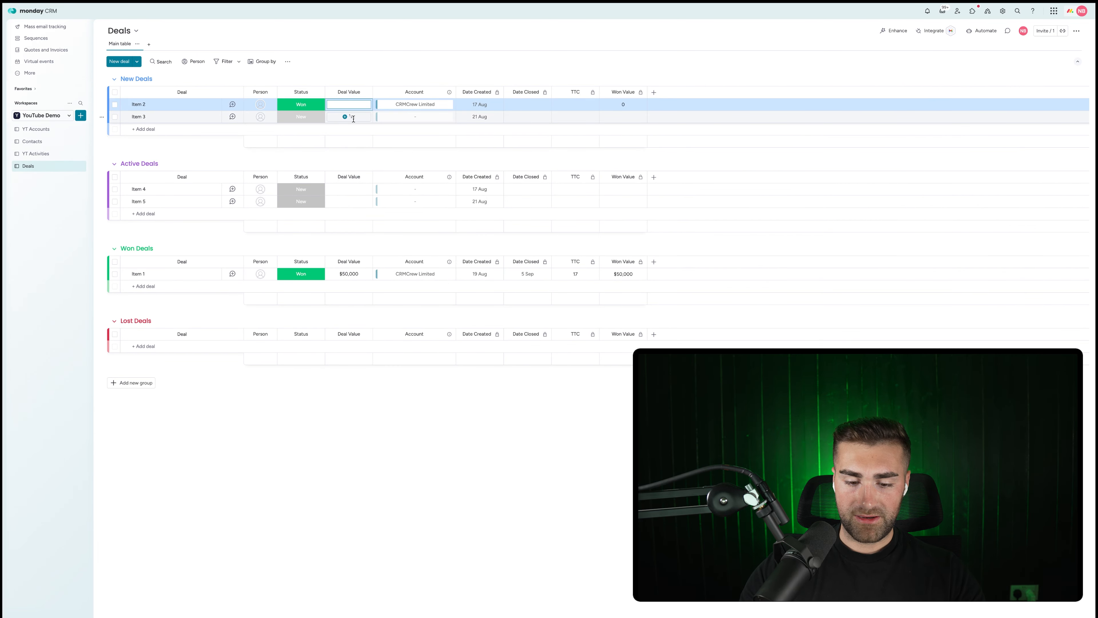
pyautogui.write('80,00')
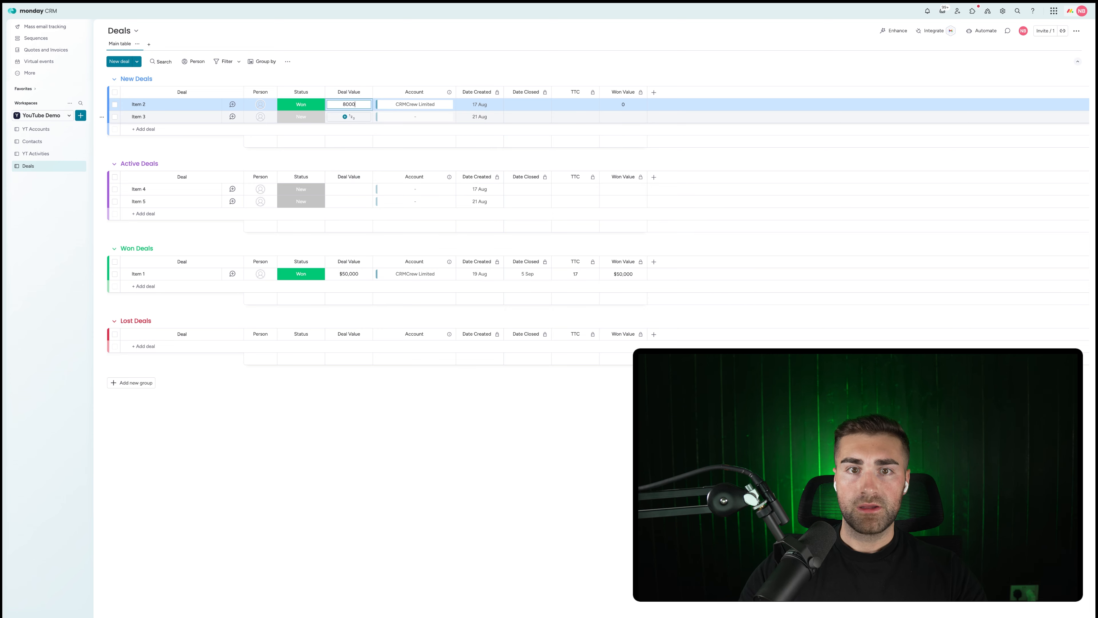
pyautogui.write('0')
pyautogui.press('Return')
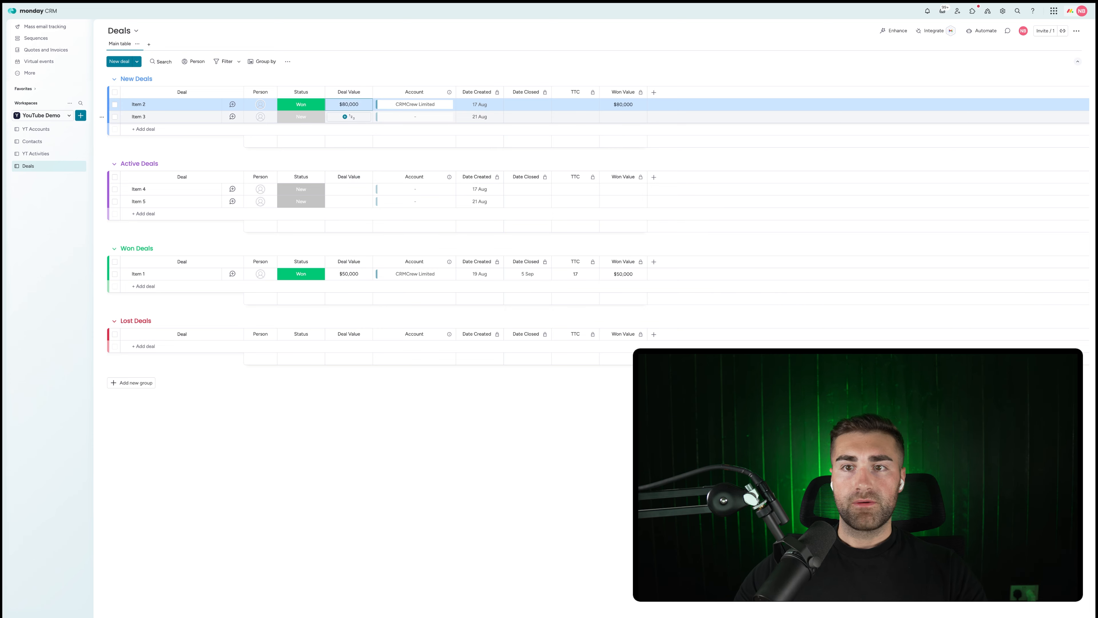
pyautogui.click(301, 105)
pyautogui.click(301, 142)
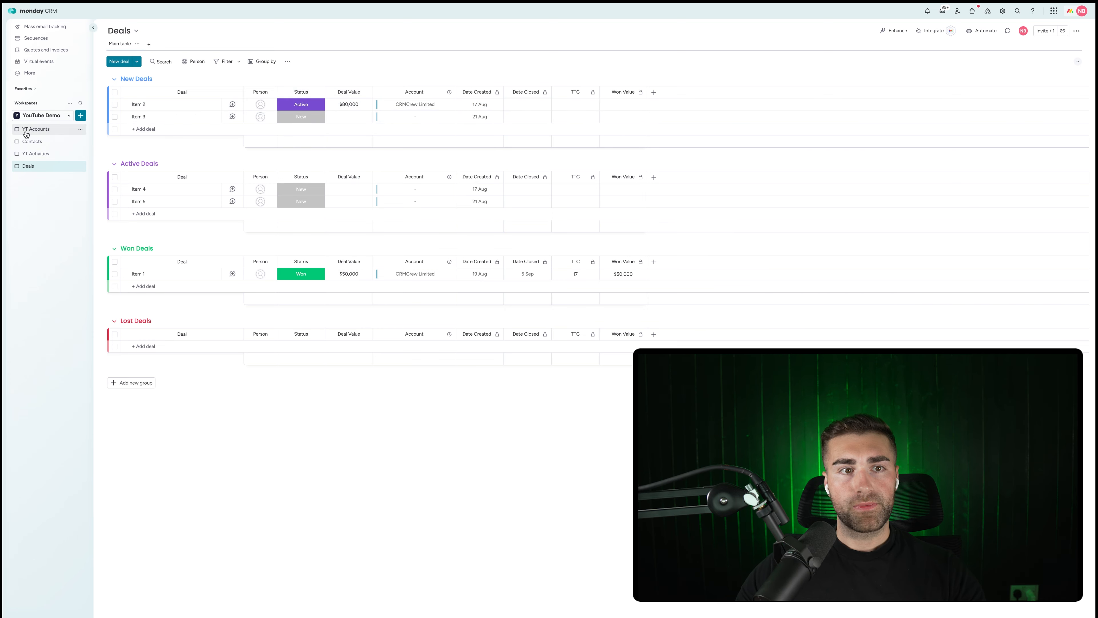
pyautogui.click(37, 129)
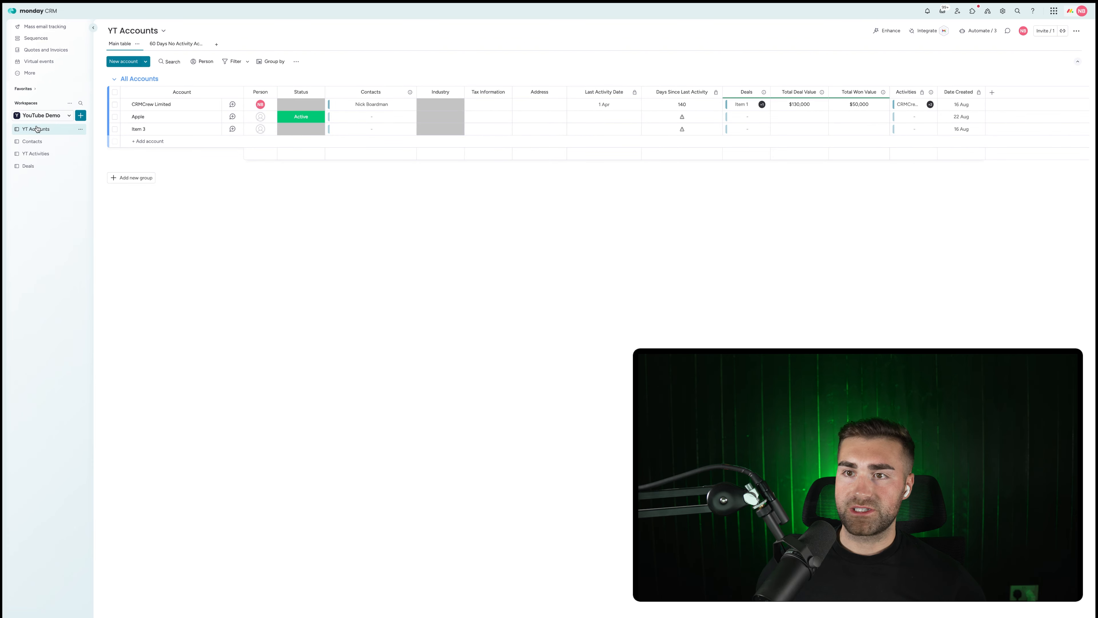
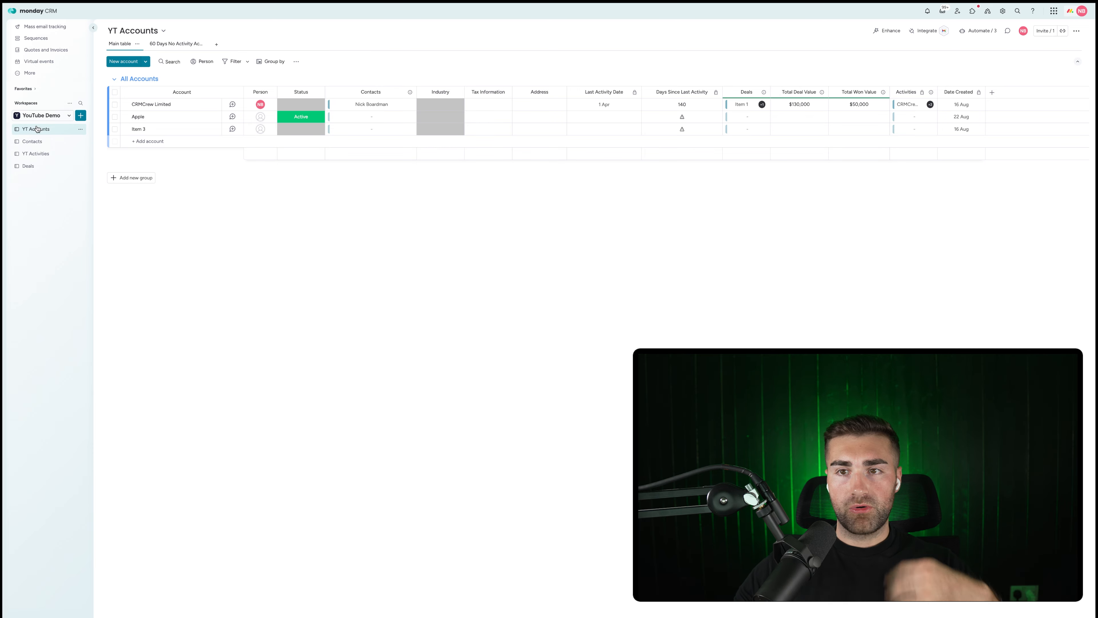
# On YT Accounts, add a Mirror column of Deals' Date Created, summarised as Latest.
pyautogui.click(31, 167)
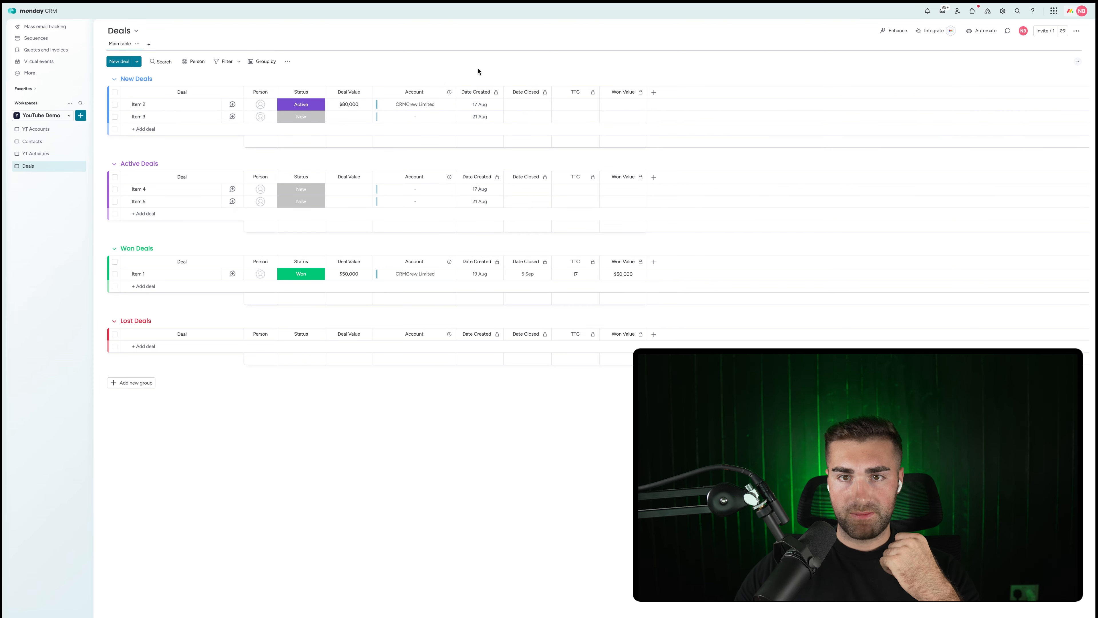
pyautogui.click(35, 129)
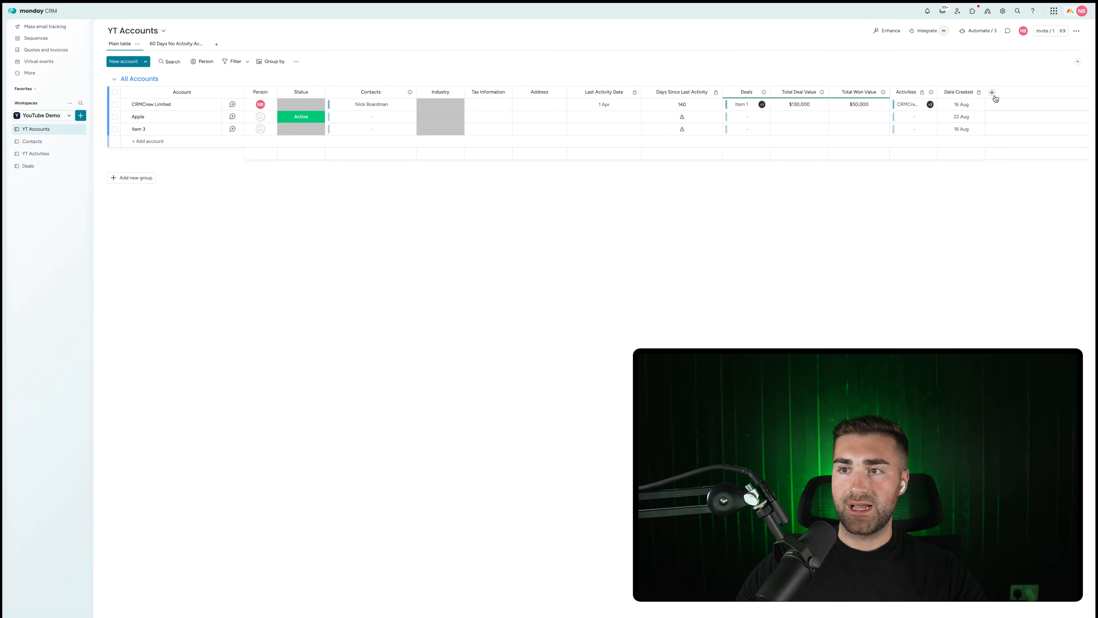
pyautogui.click(994, 93)
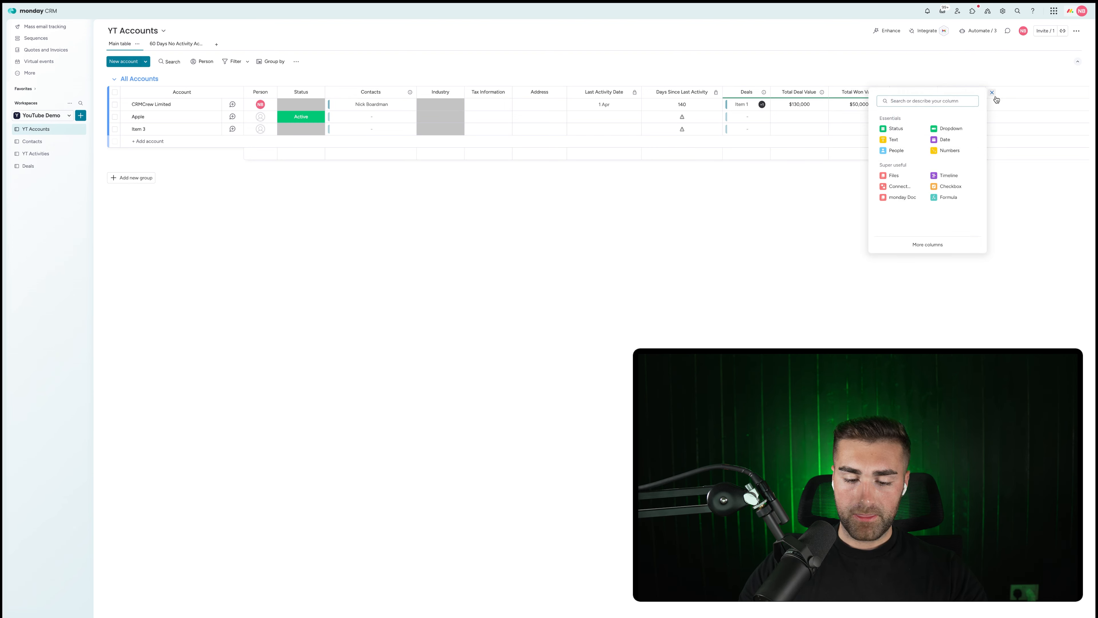
pyautogui.write('mirror')
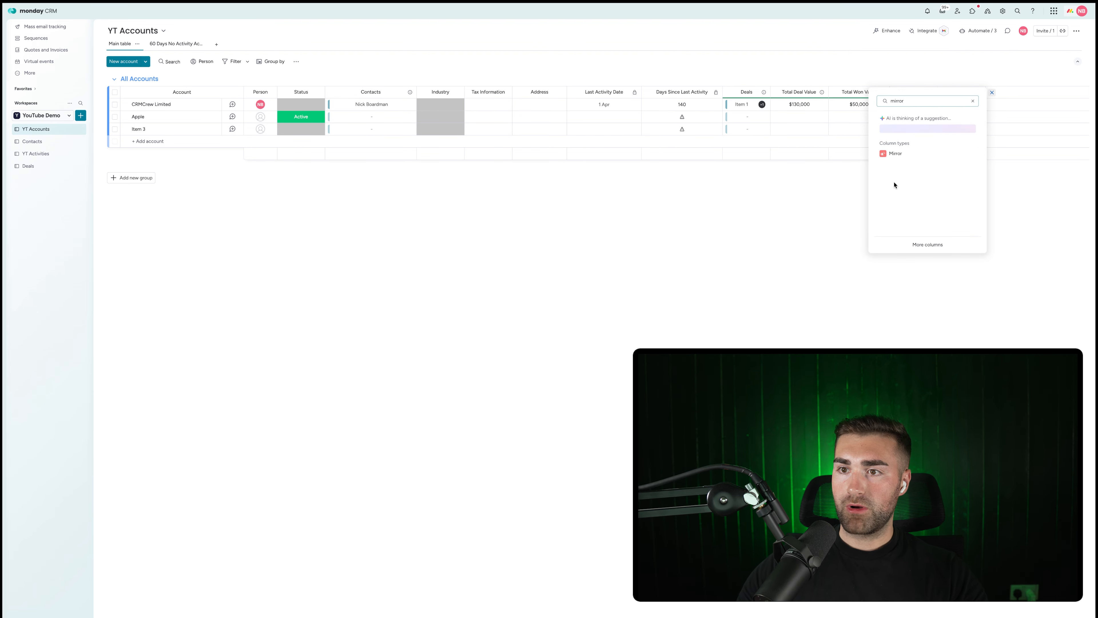
pyautogui.click(894, 155)
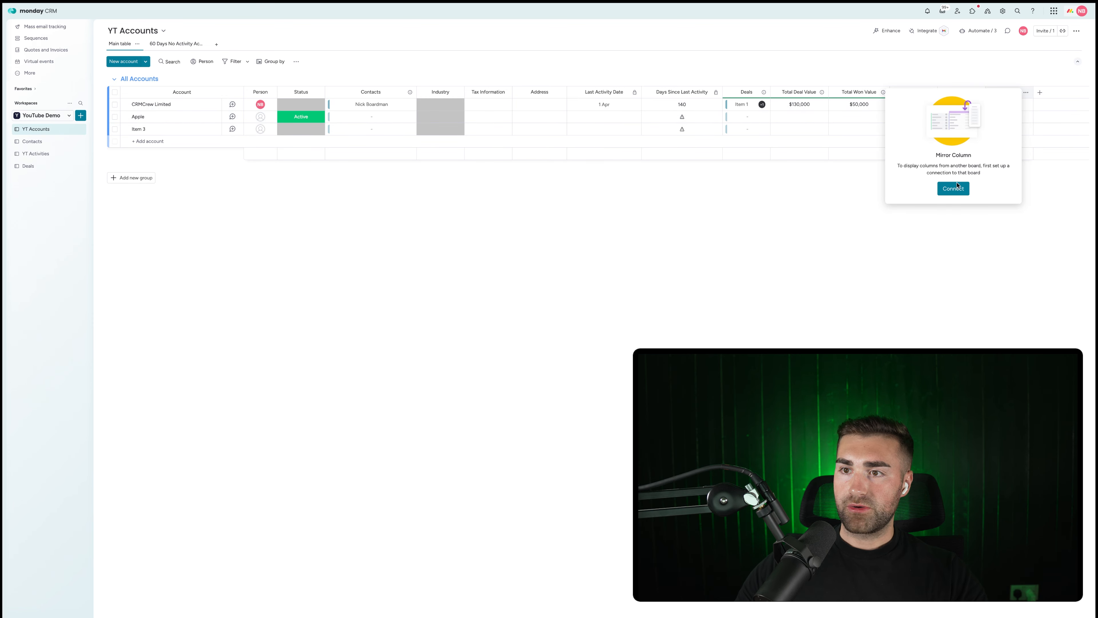
pyautogui.click(957, 186)
pyautogui.click(921, 127)
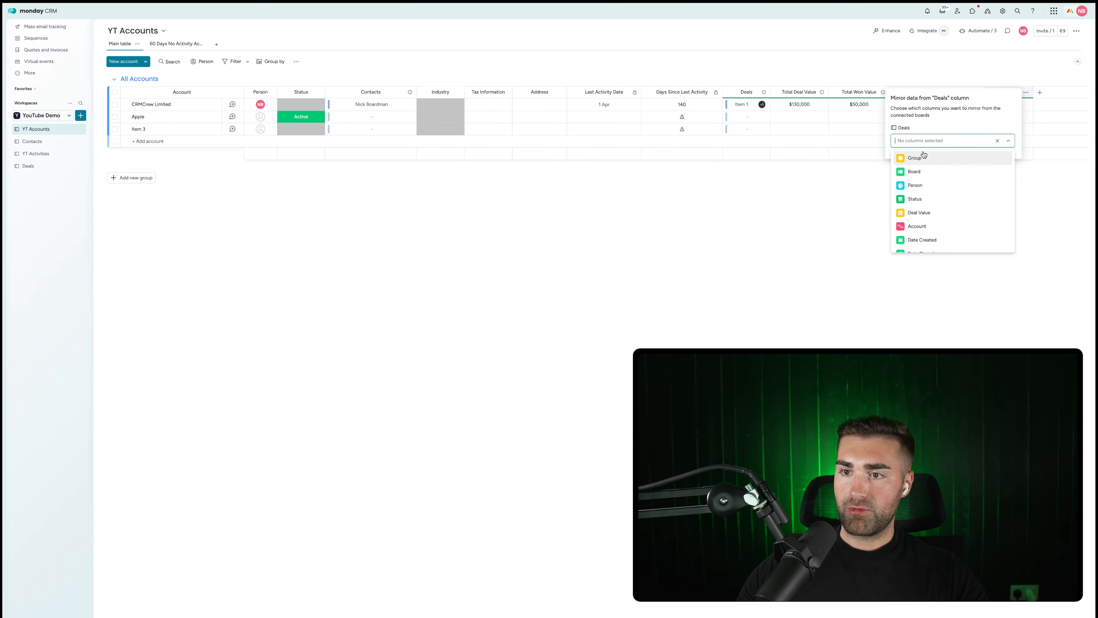
pyautogui.scroll(-2, 923, 156)
pyautogui.click(922, 191)
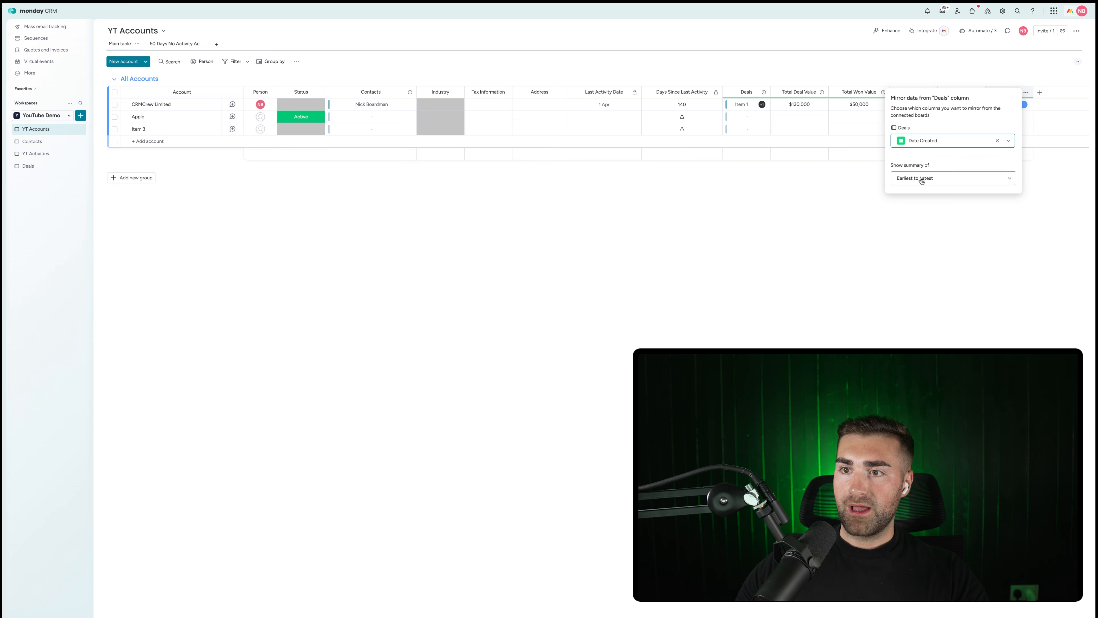
pyautogui.click(921, 180)
pyautogui.click(913, 215)
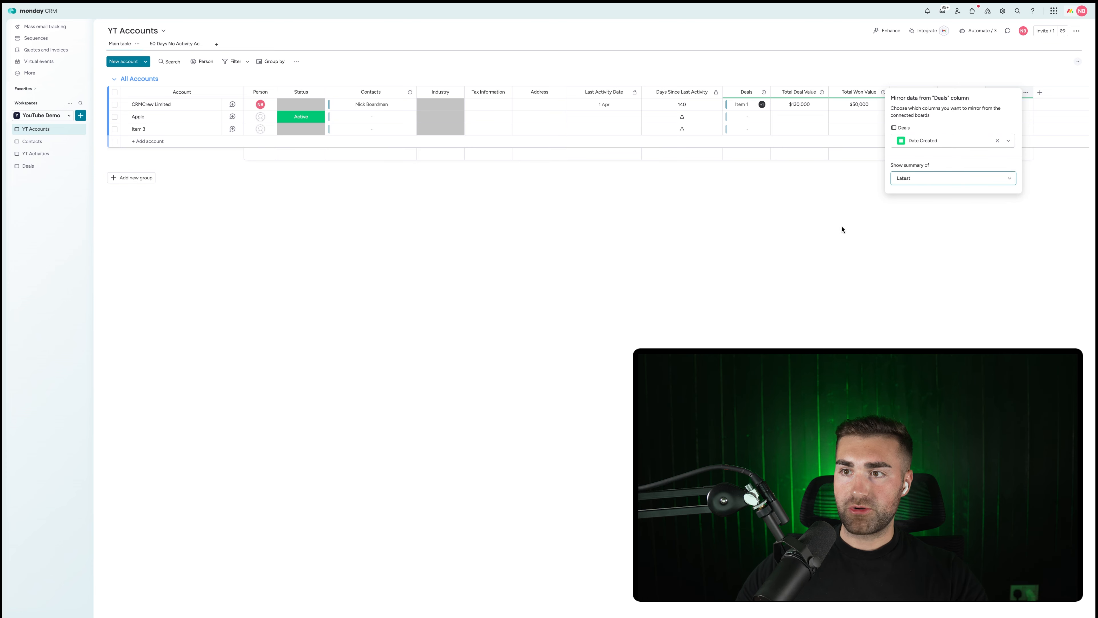
pyautogui.click(841, 228)
# Rename the mirror column 'Last Deal Created', widen it, and dismiss the column-deleted notification.
pyautogui.click(1008, 92)
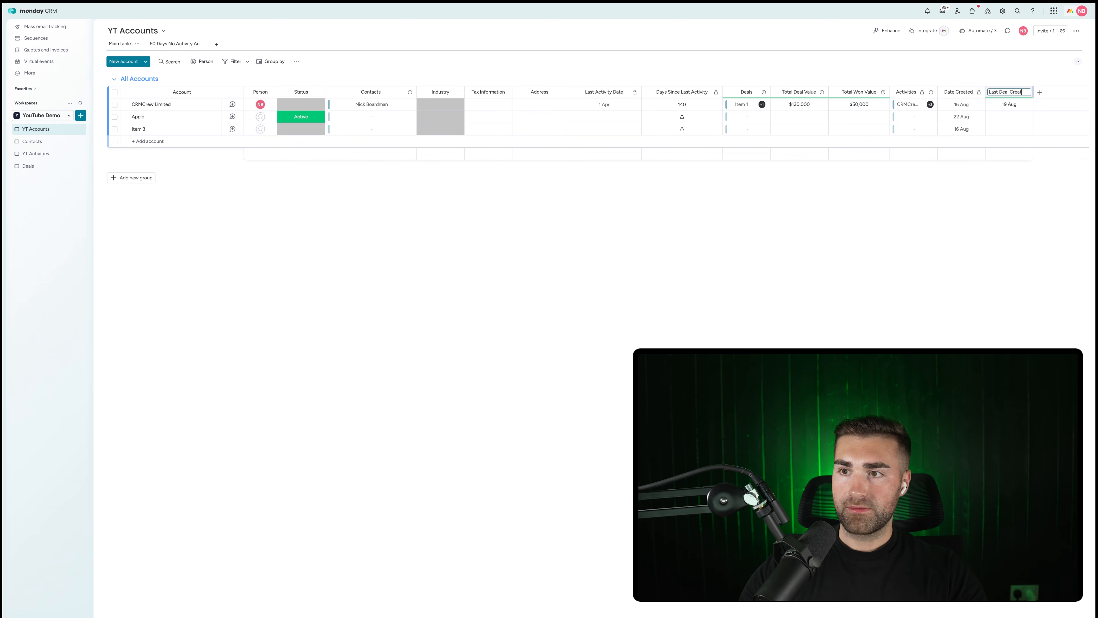
pyautogui.press('Return')
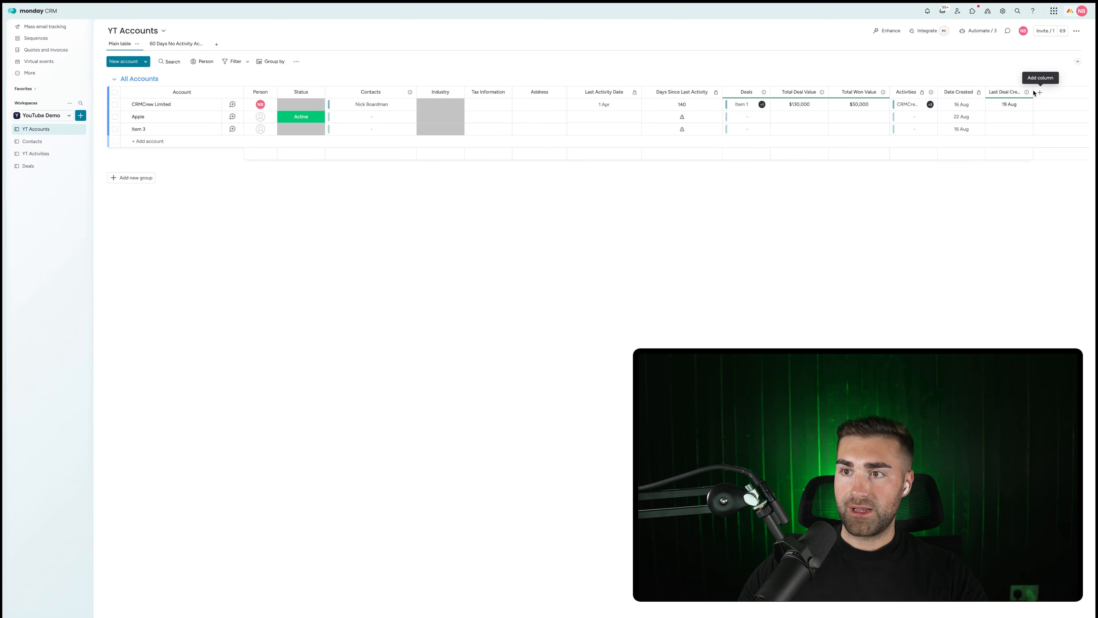
pyautogui.moveTo(1033, 91); pyautogui.dragTo(1051, 91)
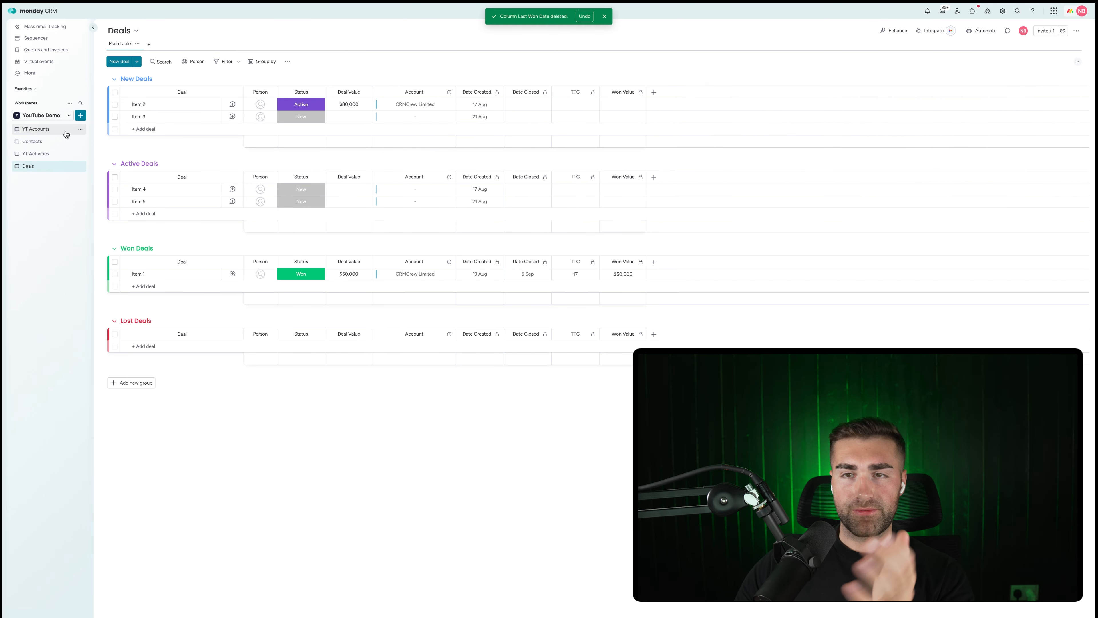
pyautogui.click(32, 126)
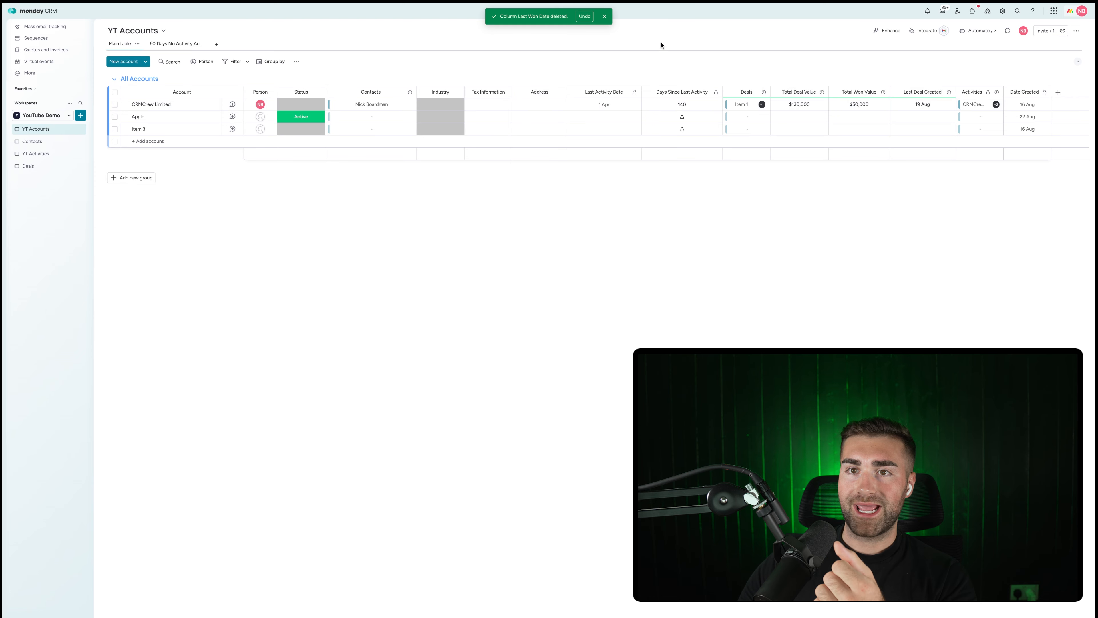
pyautogui.click(601, 16)
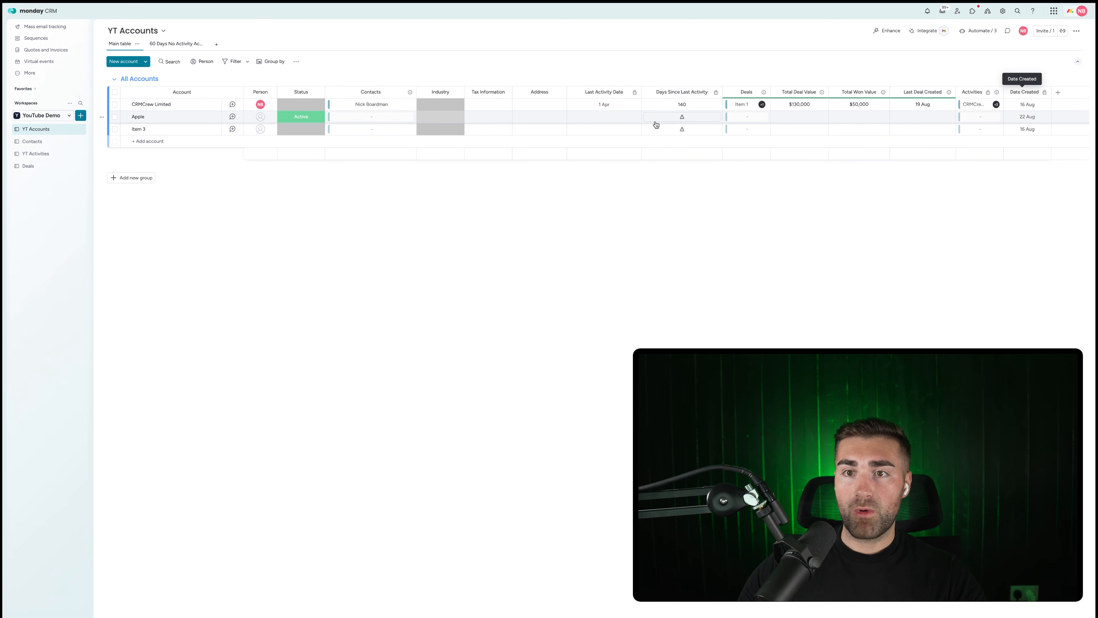
# Add a Formula column with an AI-suggested DAYS formula for days since the last deal.
pyautogui.click(1058, 92)
pyautogui.write('form')
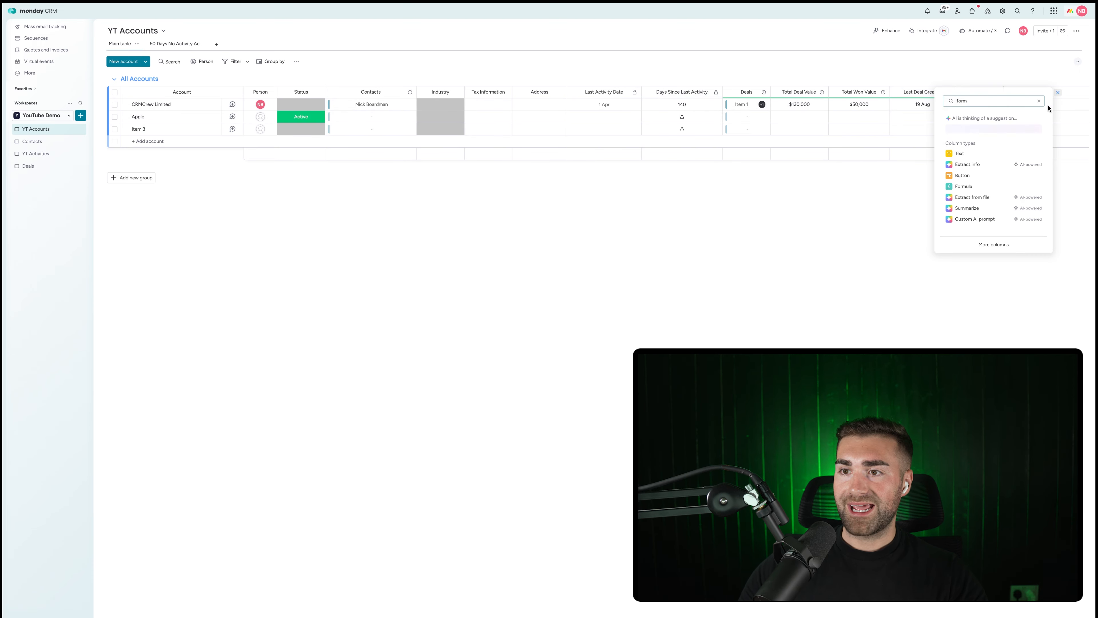
pyautogui.click(969, 186)
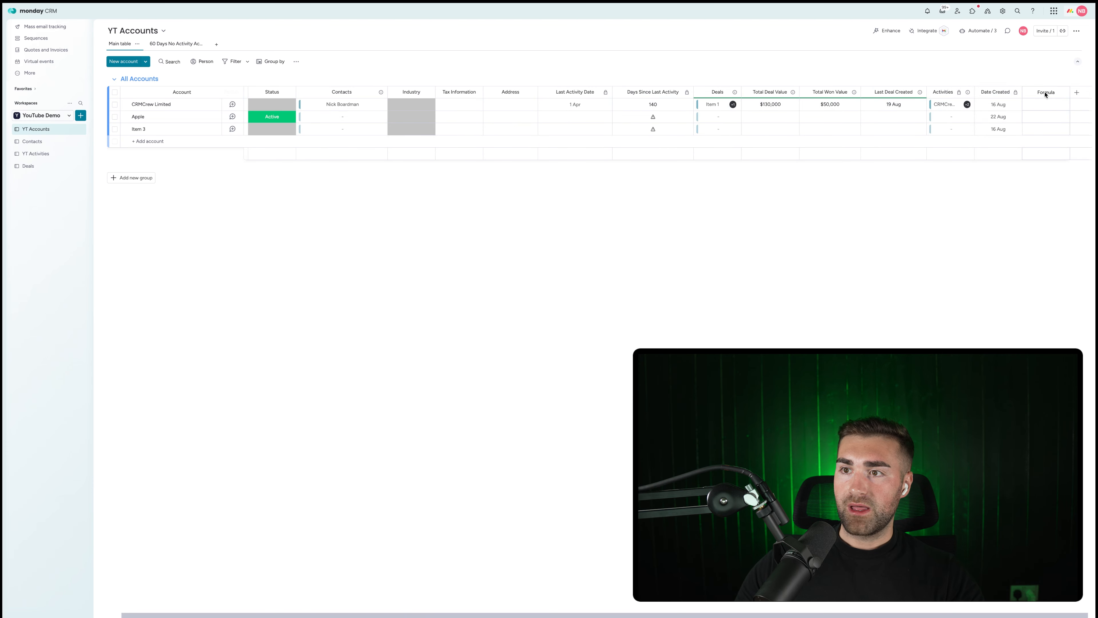
pyautogui.write('give me the number of days since the l')
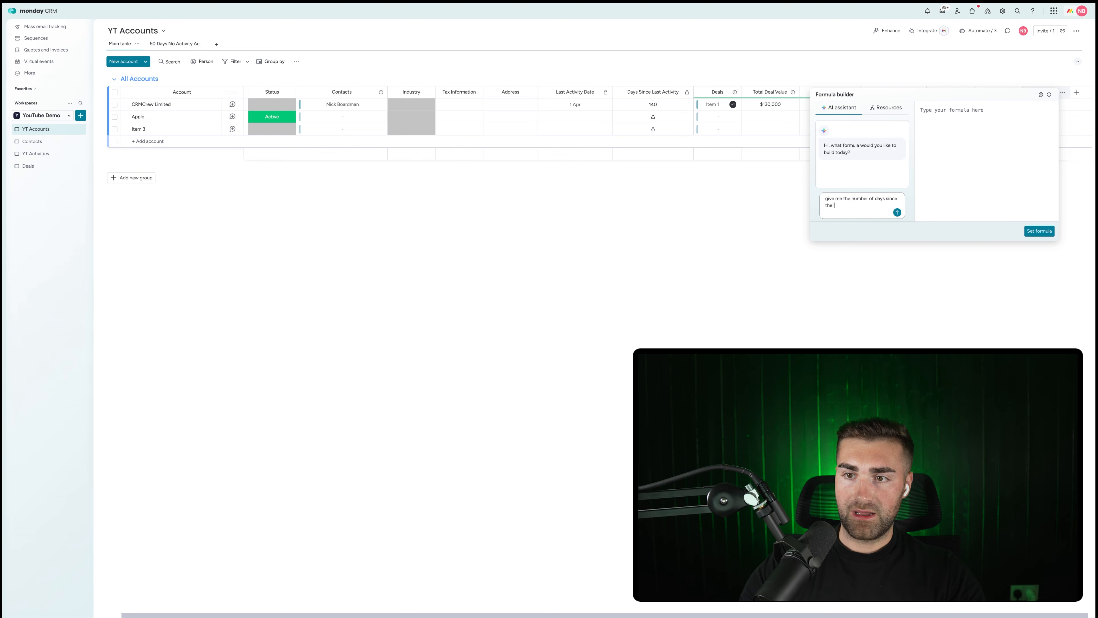
pyautogui.write('ast deal')
pyautogui.press('Return')
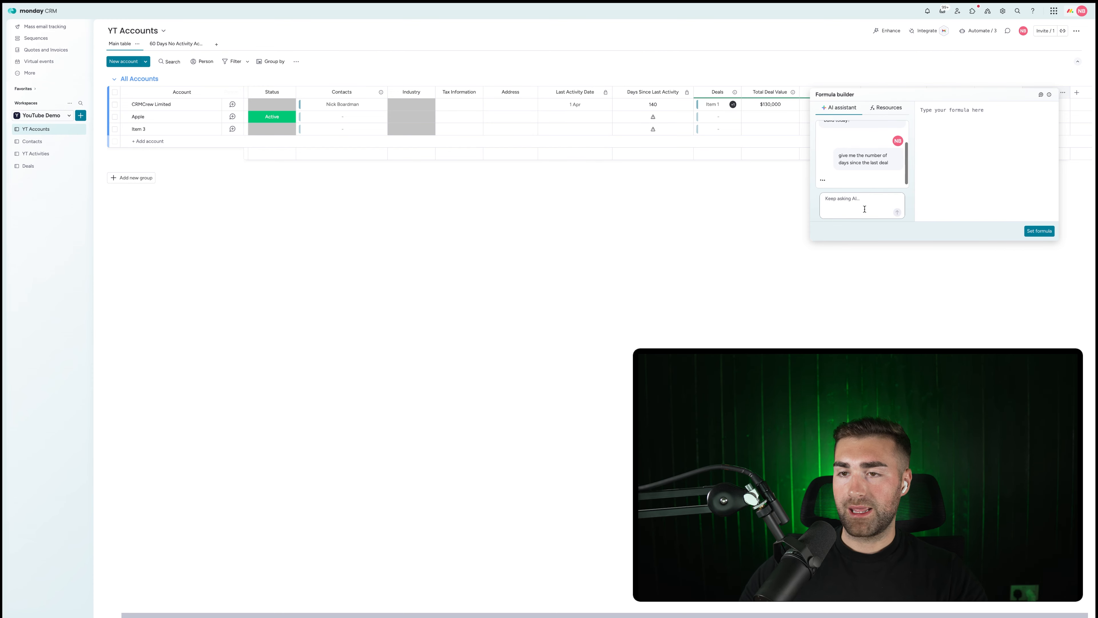
pyautogui.click(882, 155)
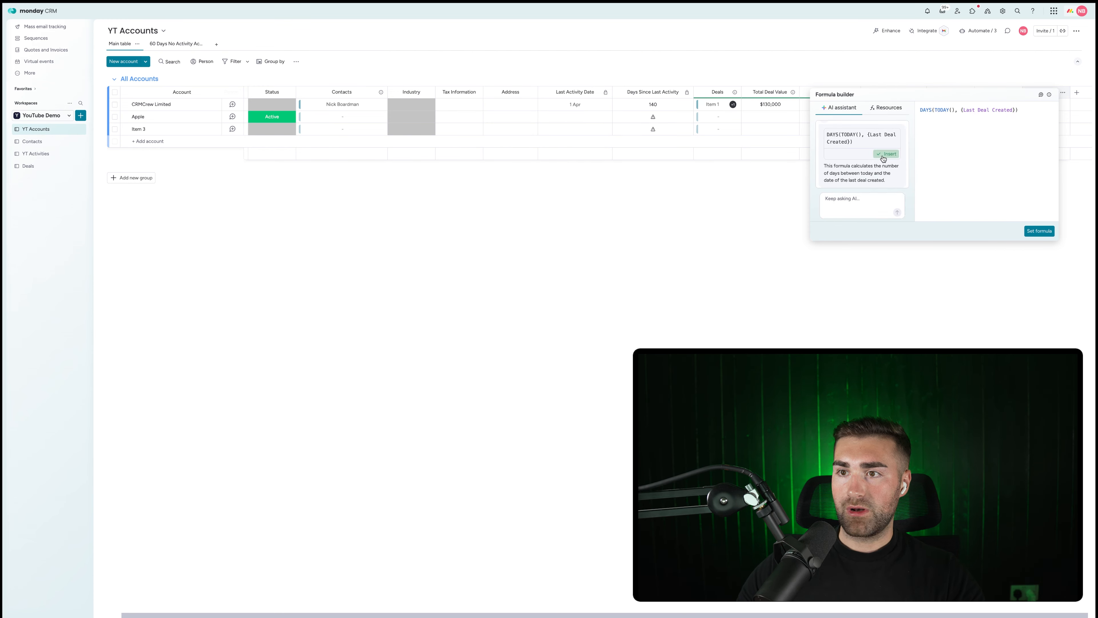
pyautogui.click(1037, 231)
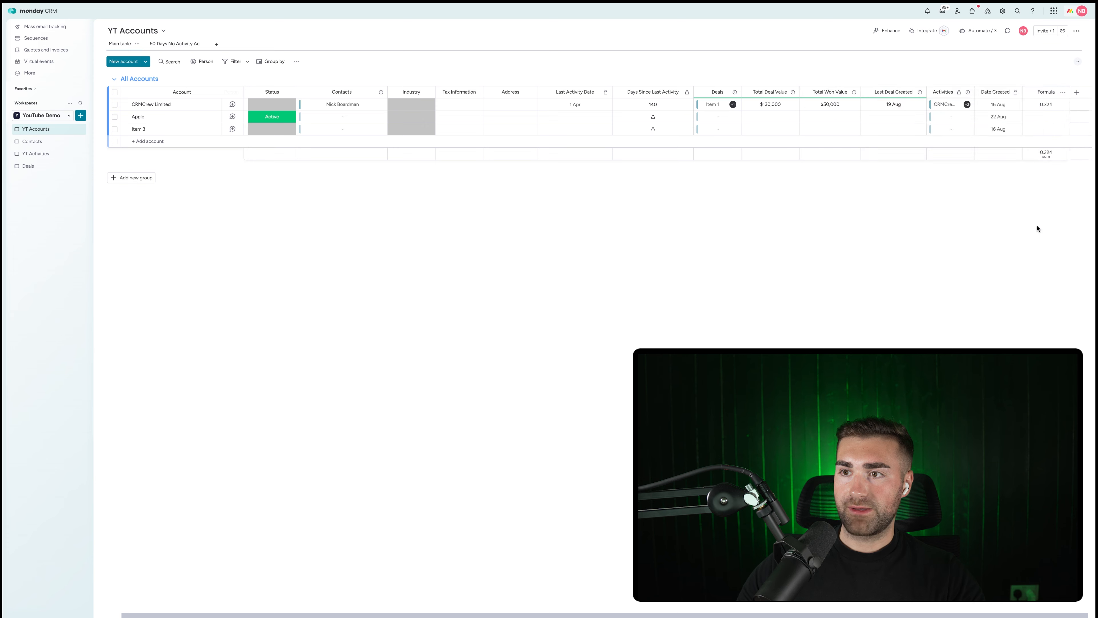
# Have the AI assistant round it: ROUND(DAYS(TODAY(), {Last Deal Created}), 0).
pyautogui.click(1043, 108)
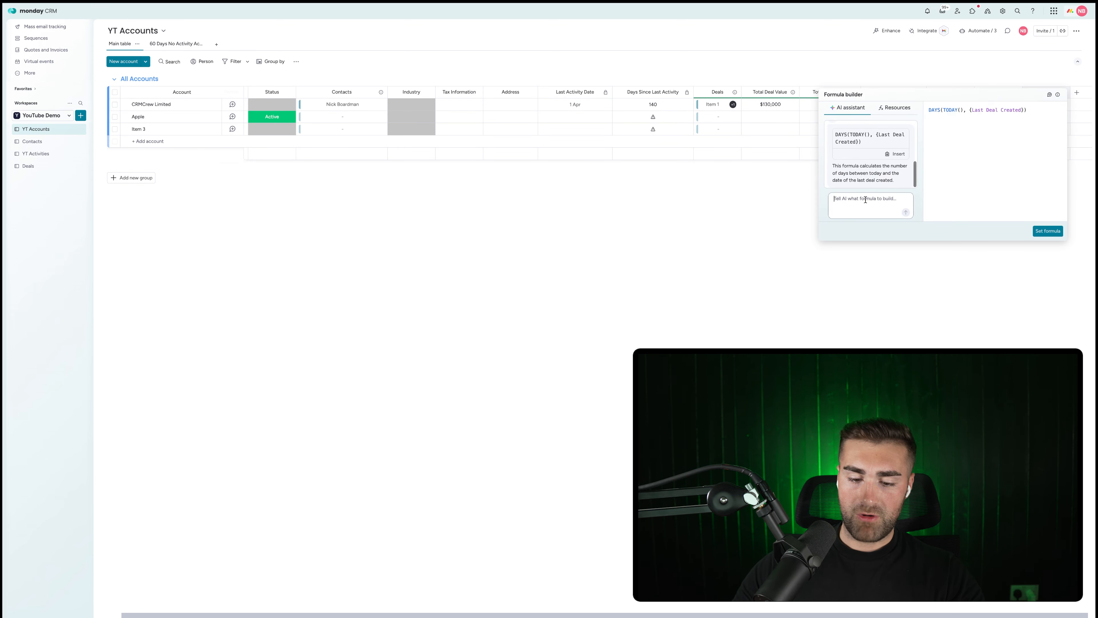
pyautogui.click(835, 199)
pyautogui.write('round to the nearest day')
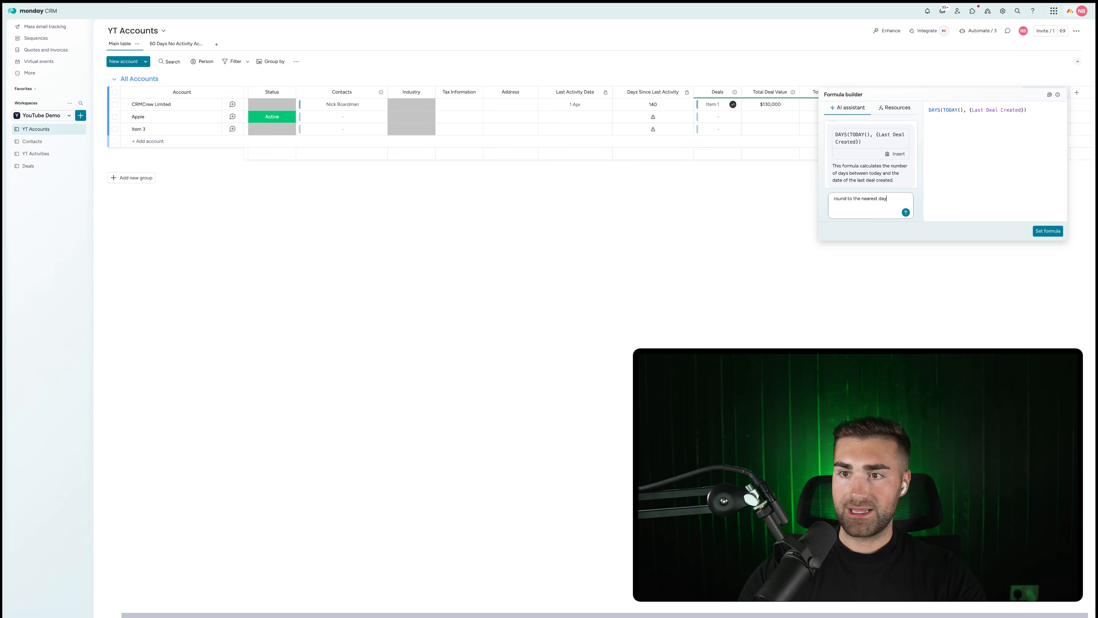
pyautogui.press('Return')
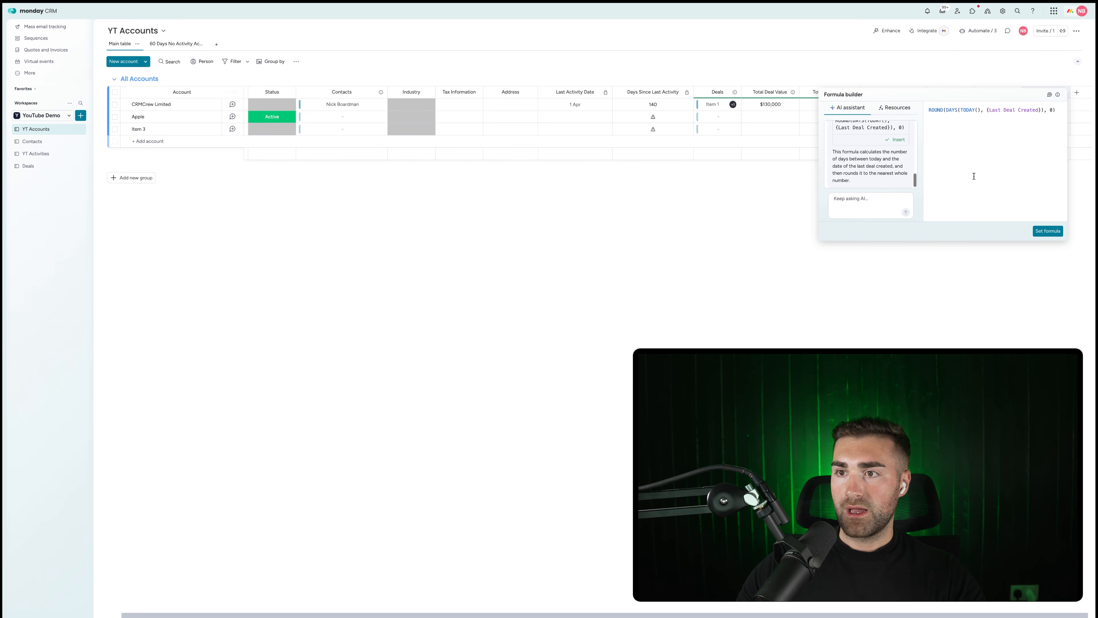
pyautogui.click(1047, 231)
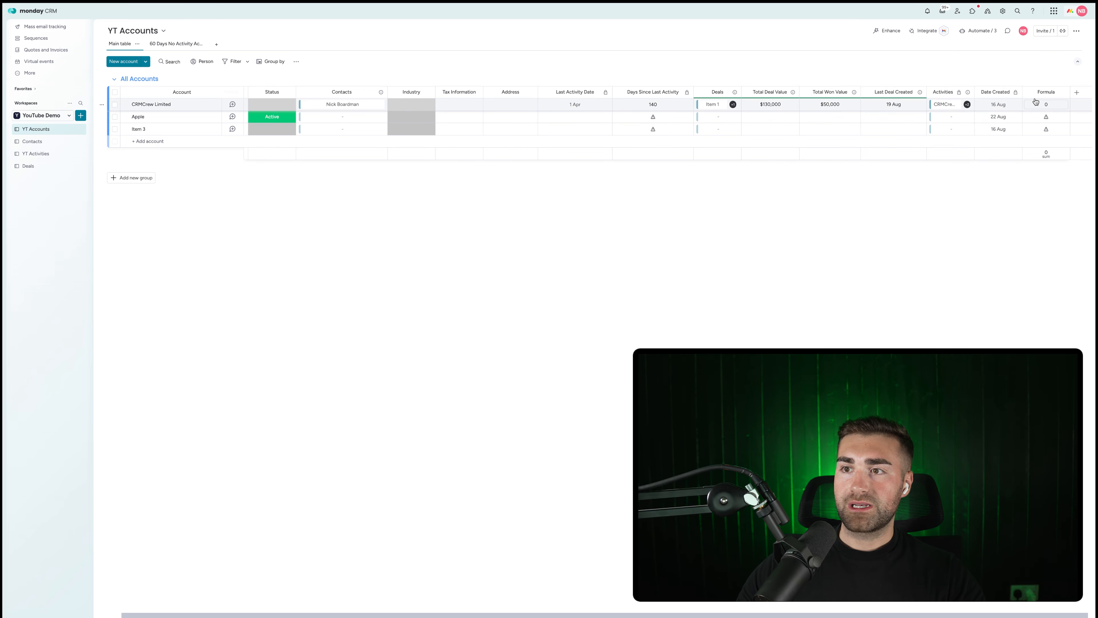
# Rename the formula column 'Days Since Last Deal', widen it, and hide its summary.
pyautogui.click(1041, 93)
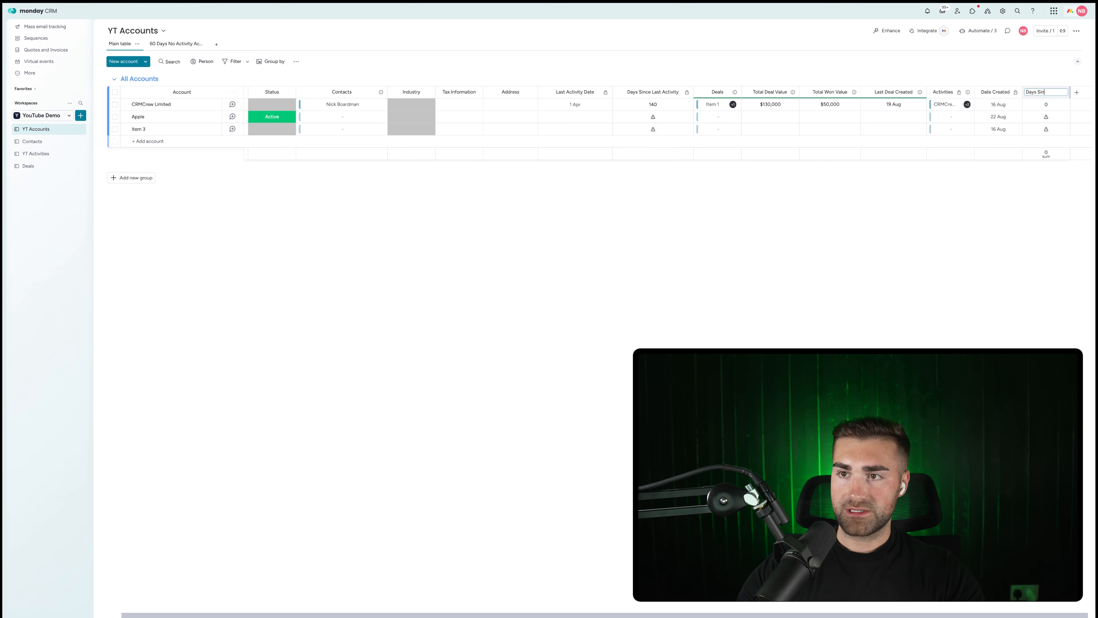
pyautogui.press('Return')
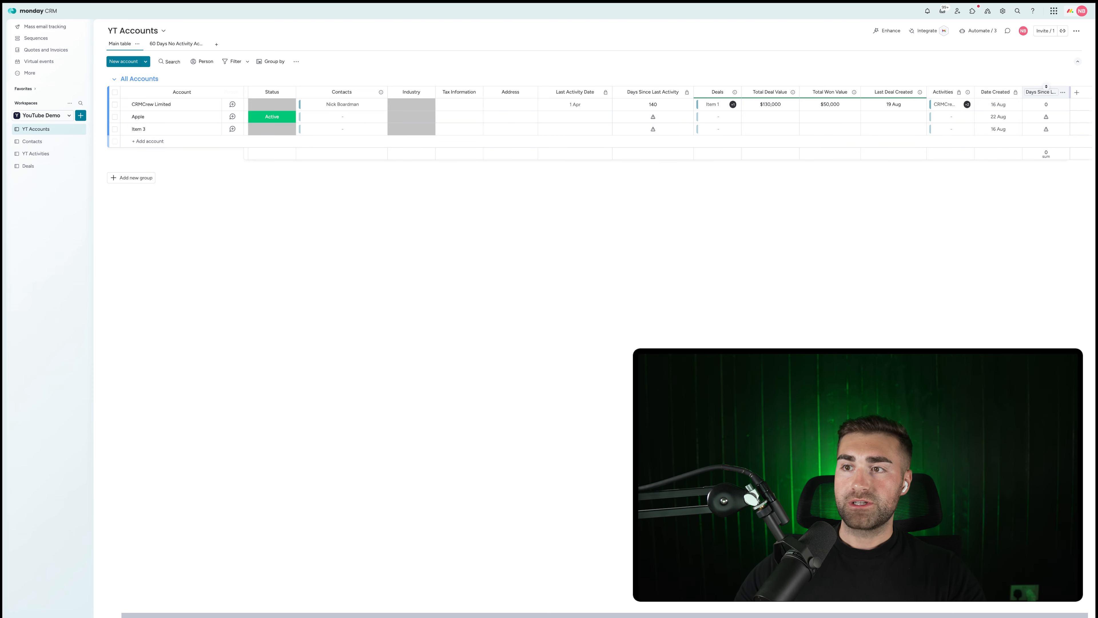
pyautogui.moveTo(1070, 91); pyautogui.dragTo(1080, 90)
pyautogui.click(1075, 93)
pyautogui.moveTo(1044, 97)
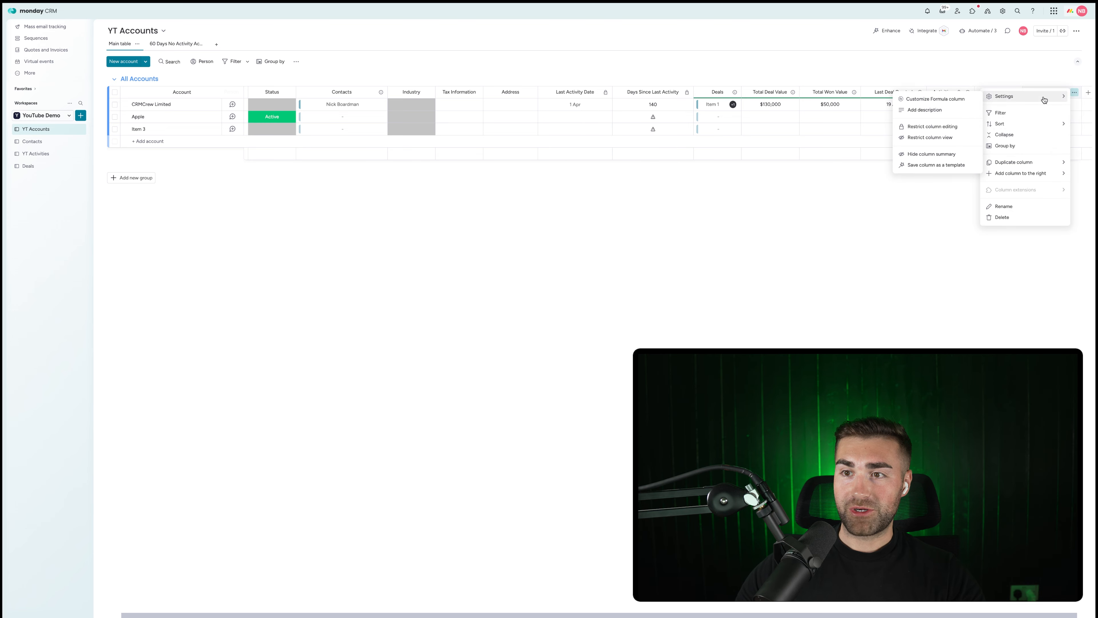
pyautogui.click(930, 155)
# Check the column's edit permissions and move it next to Days Since Last Activity.
pyautogui.click(1075, 92)
pyautogui.moveTo(1007, 96)
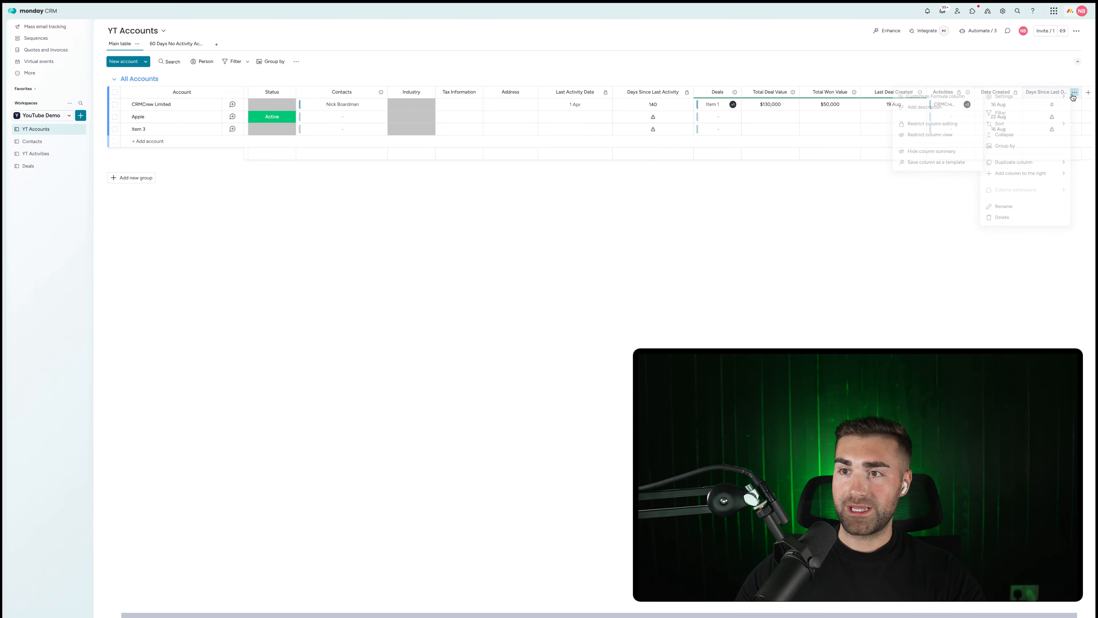
pyautogui.click(932, 126)
pyautogui.click(1010, 77)
pyautogui.moveTo(1051, 92); pyautogui.dragTo(774, 92)
# Change the Won deal Item 1's Date Created to 6 Aug, checking YT Accounts afterwards.
pyautogui.click(957, 108)
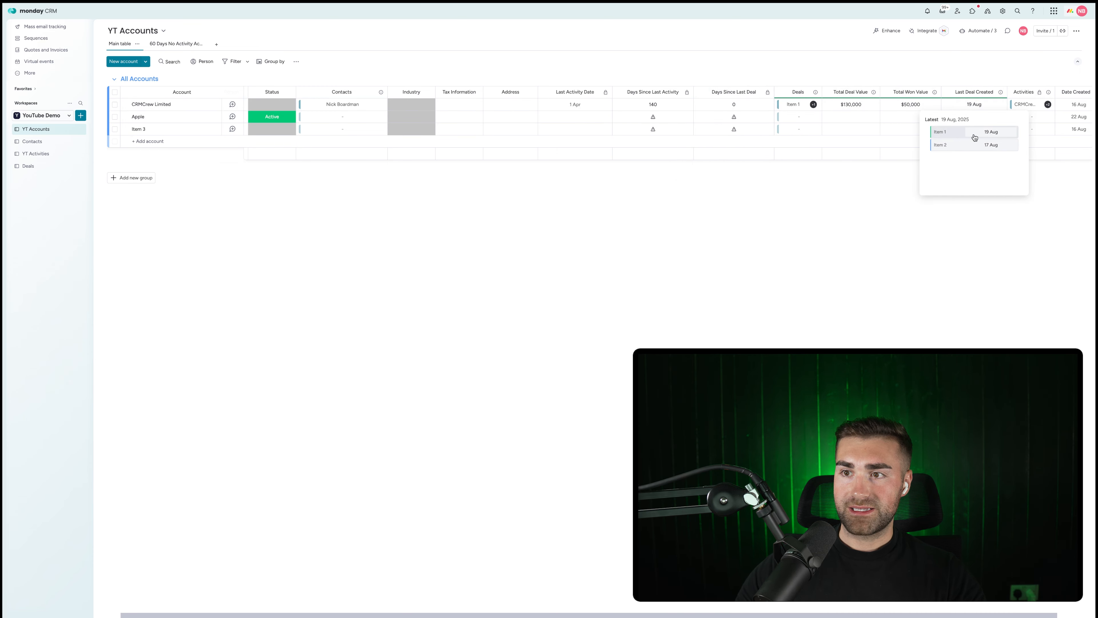
pyautogui.click(987, 137)
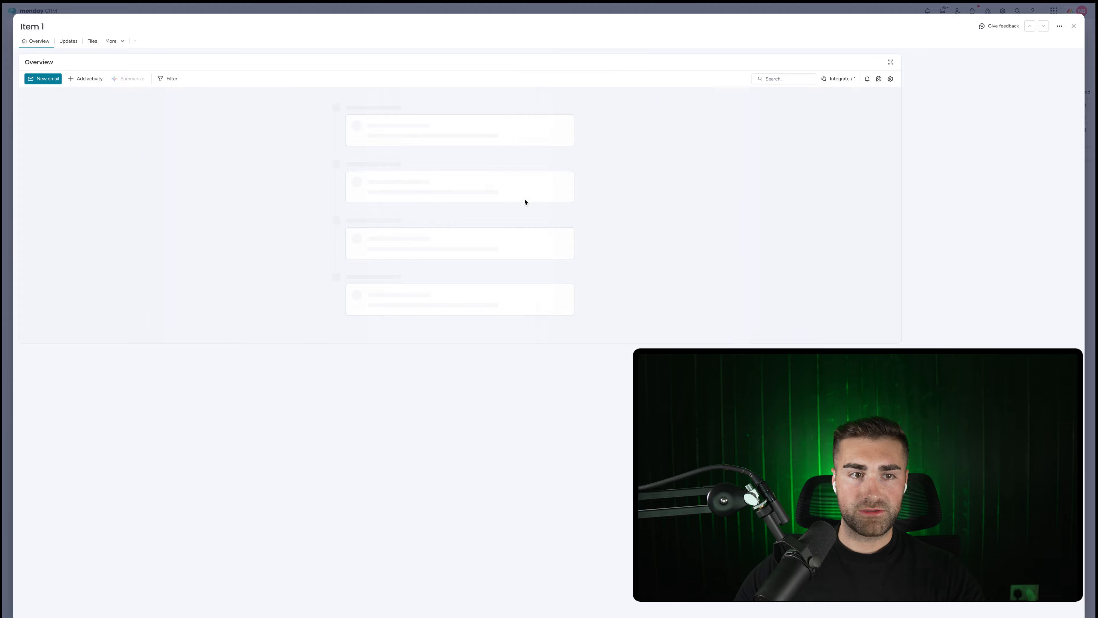
pyautogui.click(10, 162)
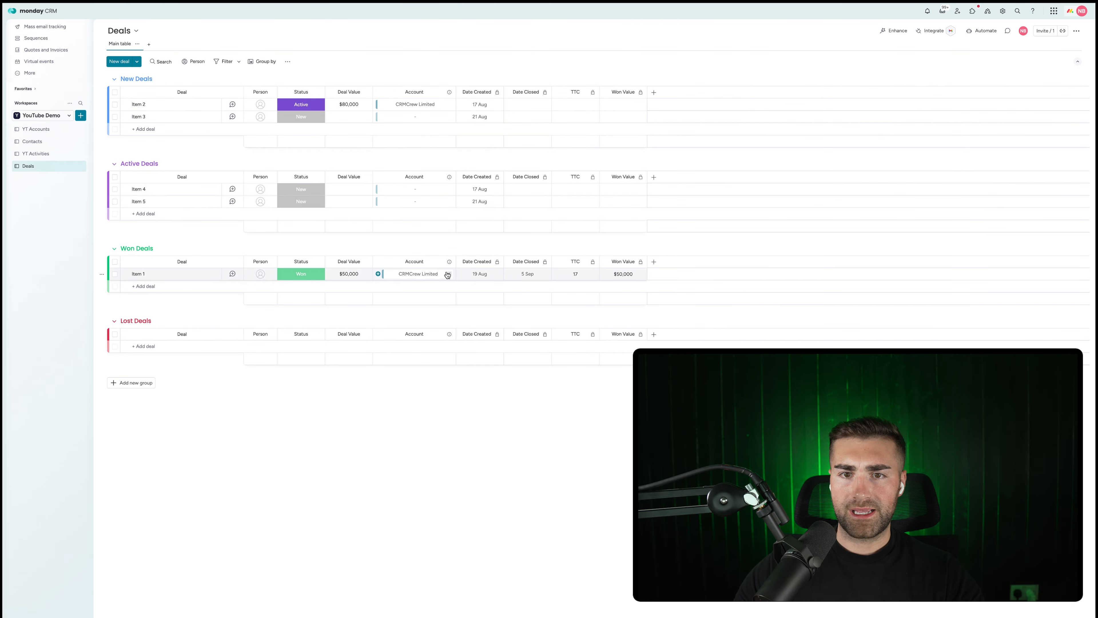
pyautogui.click(484, 276)
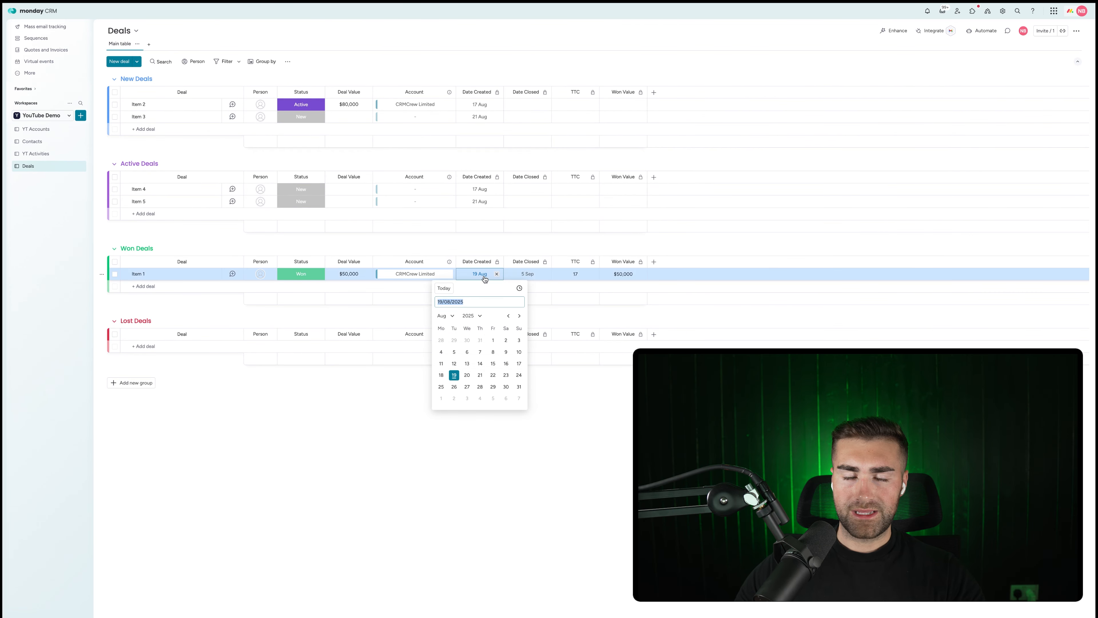
pyautogui.click(467, 352)
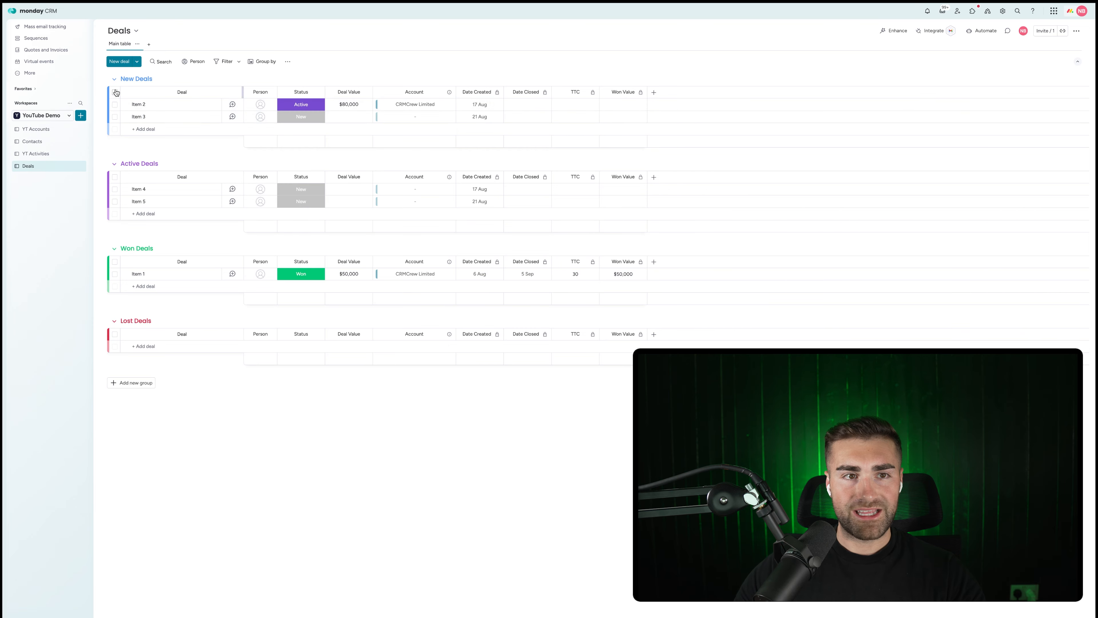
pyautogui.click(49, 130)
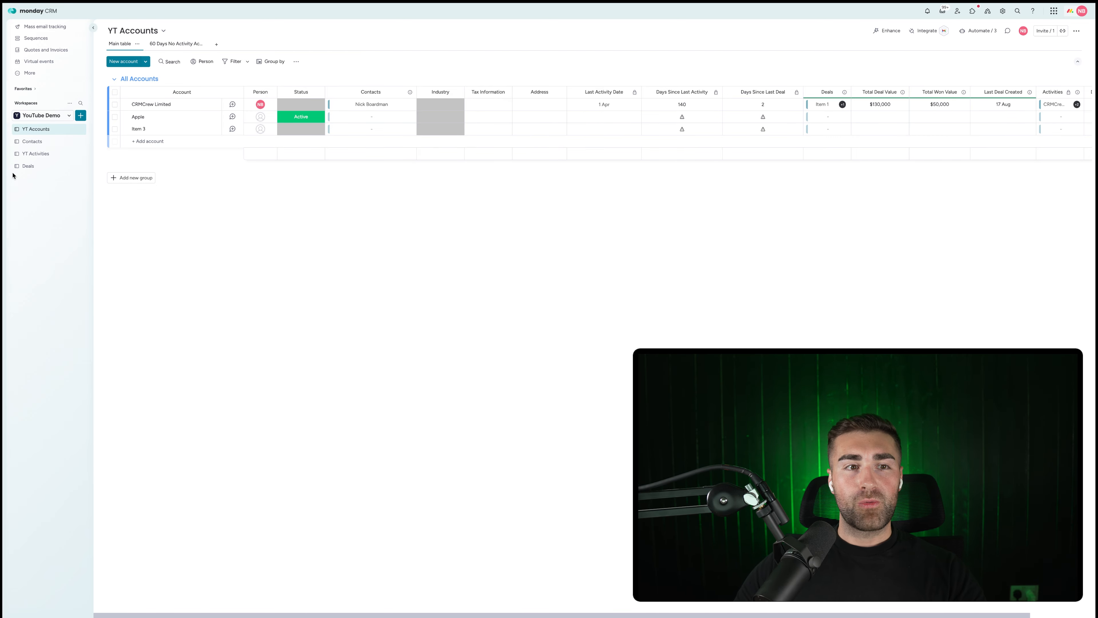
pyautogui.click(28, 167)
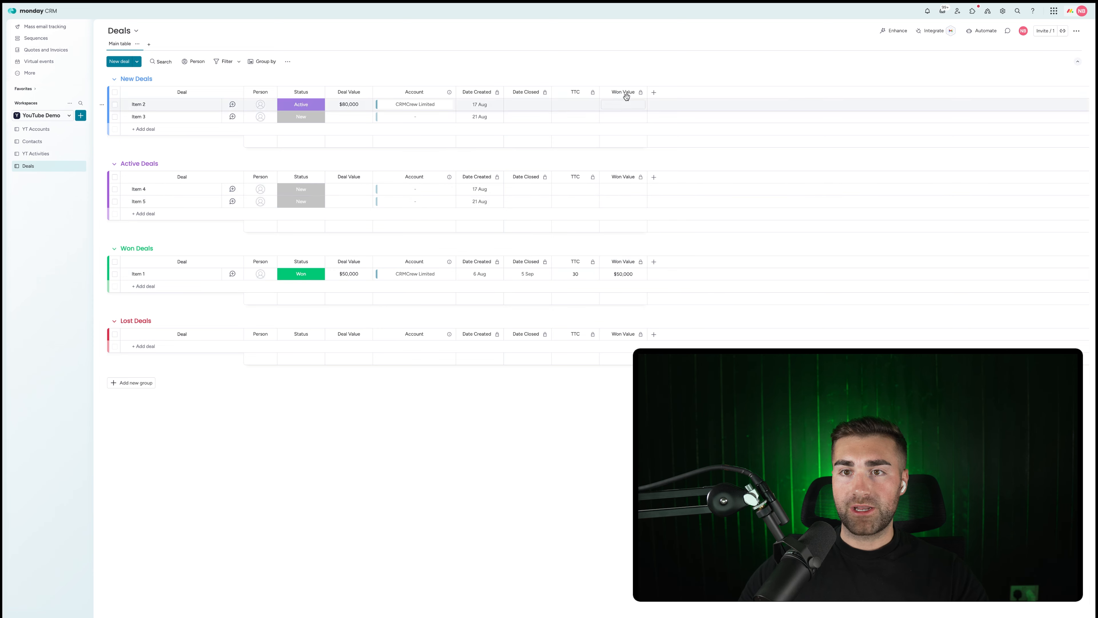
# Add a Deals Formula column giving Deal Value for Won deals closed within 365 days, else 0.
pyautogui.click(656, 97)
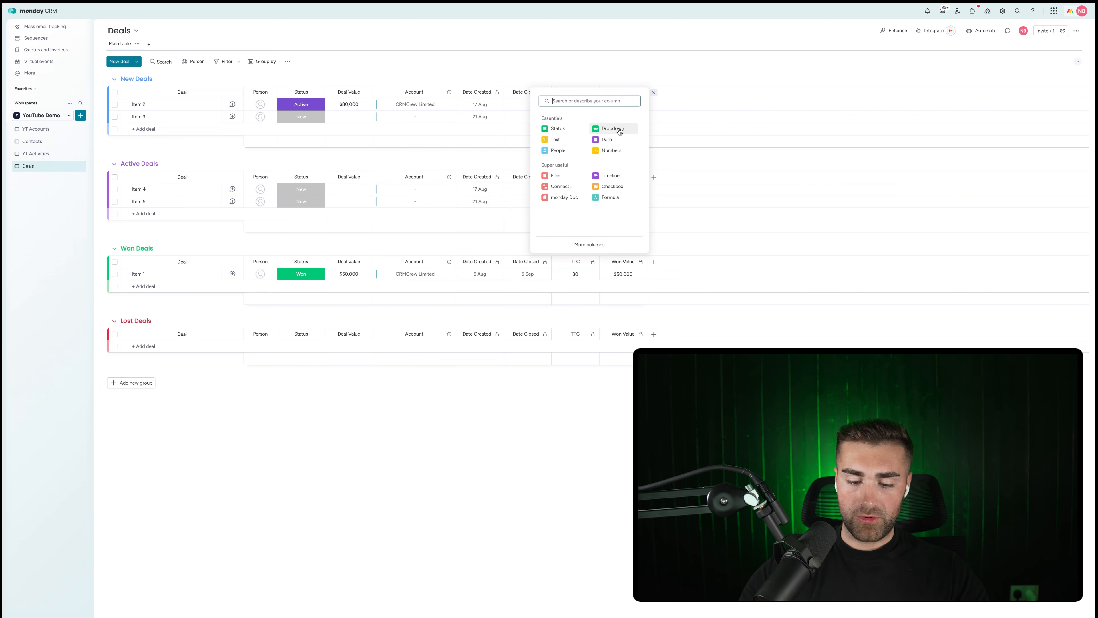
pyautogui.write('form')
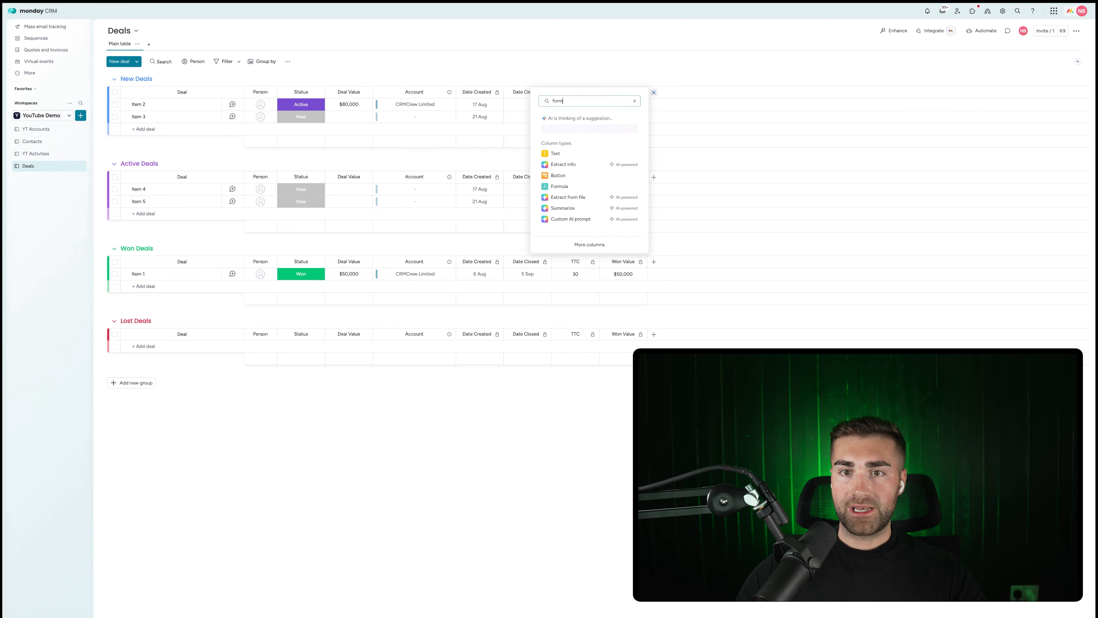
pyautogui.click(584, 187)
pyautogui.click(686, 192)
pyautogui.write('giv')
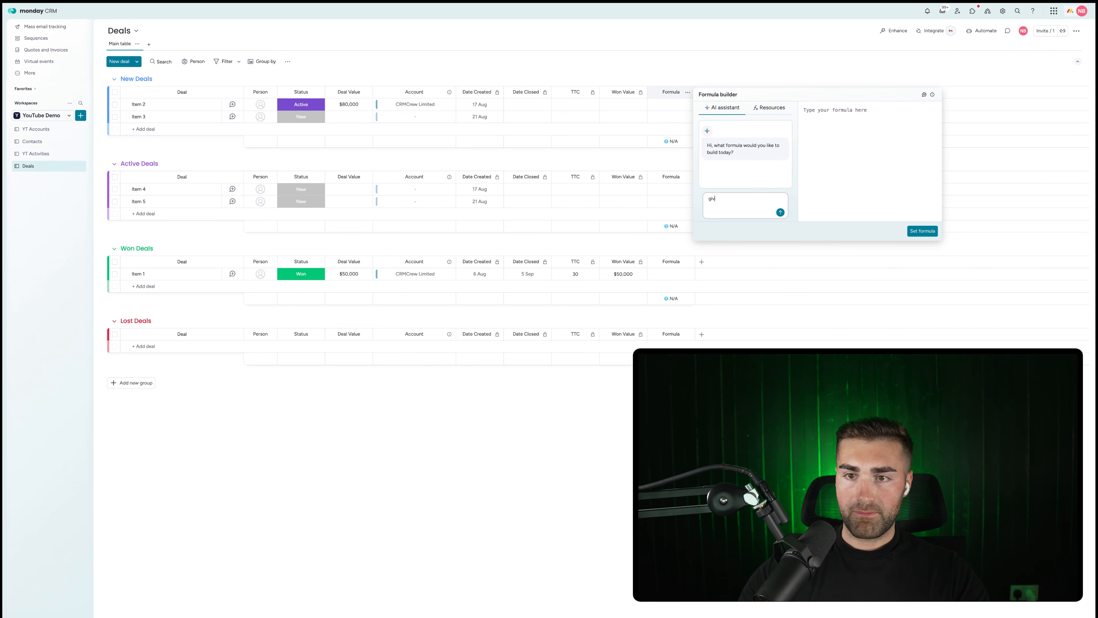
pyautogui.write('e me the de')
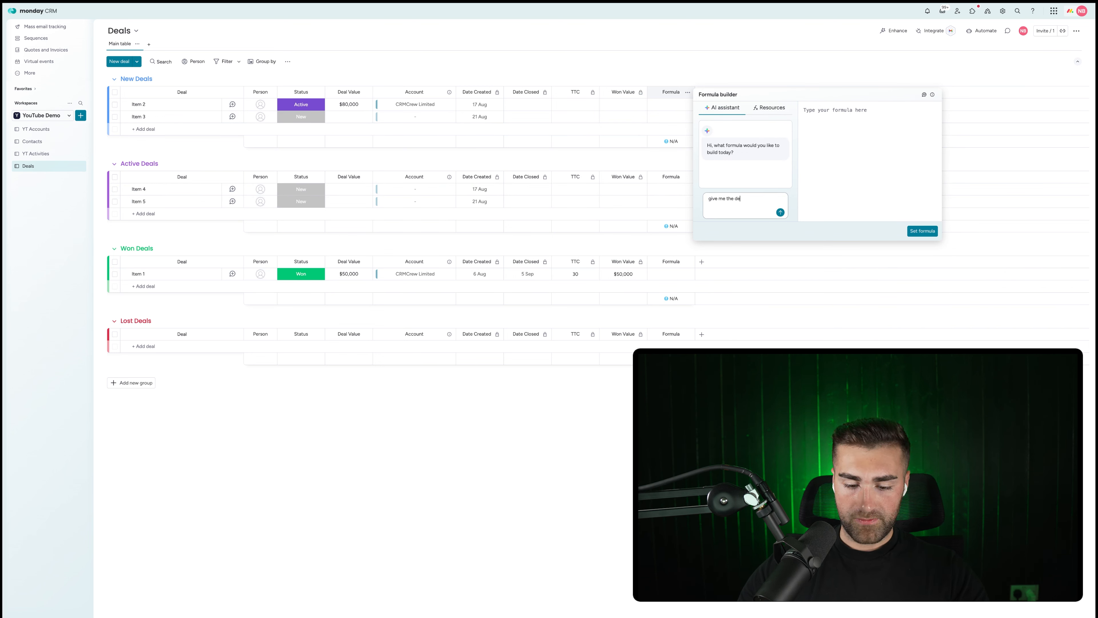
pyautogui.write('al value only where status')
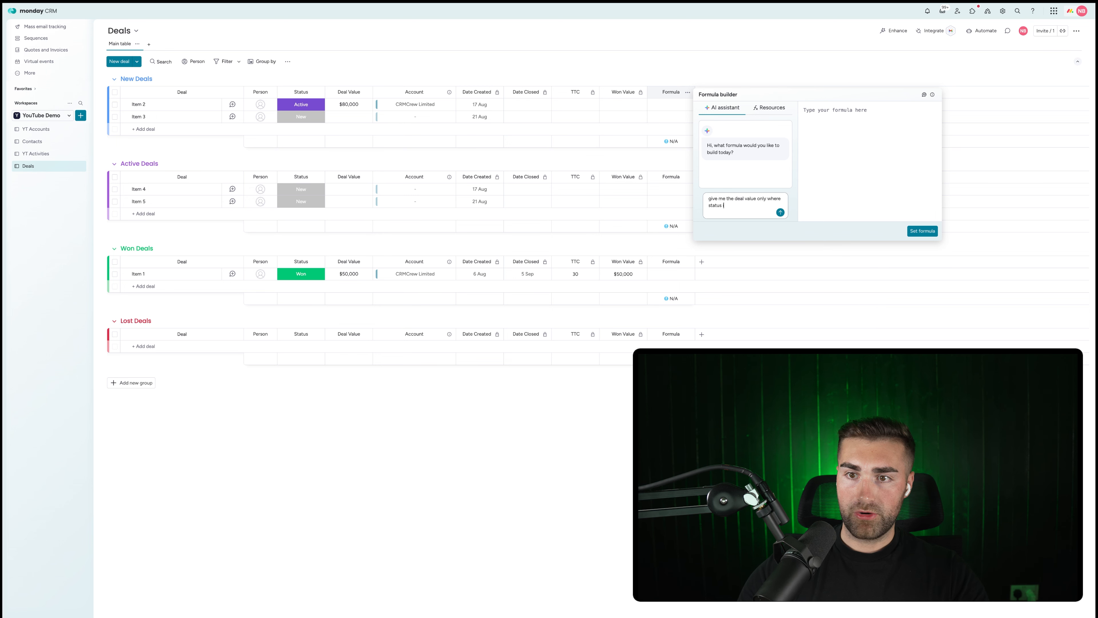
pyautogui.write('is won and dat')
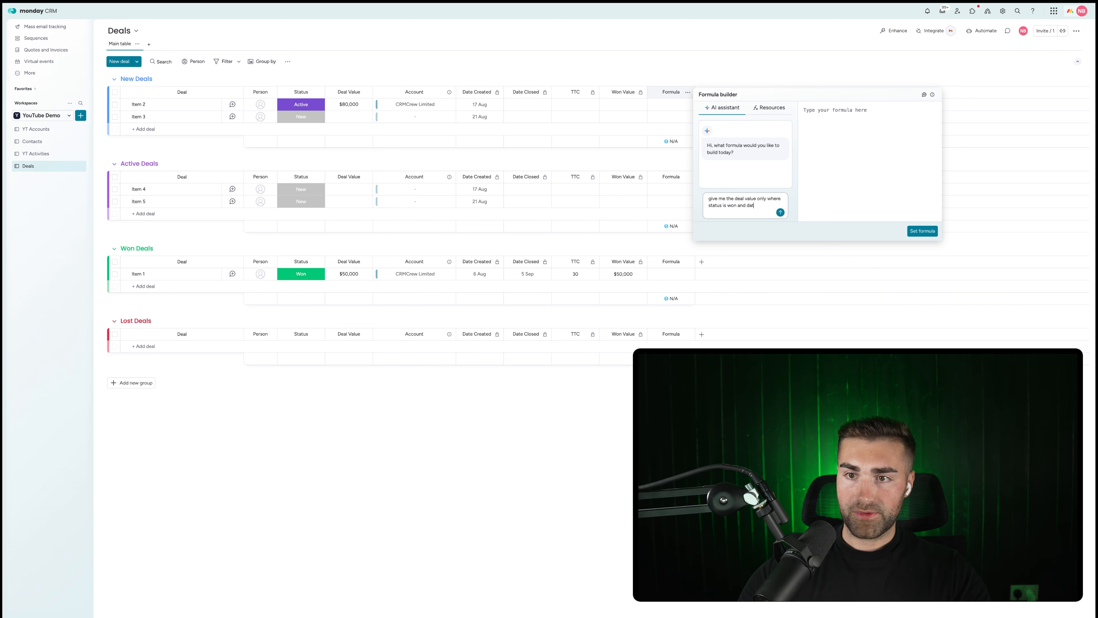
pyautogui.write('e closed is in the last year or 365 days')
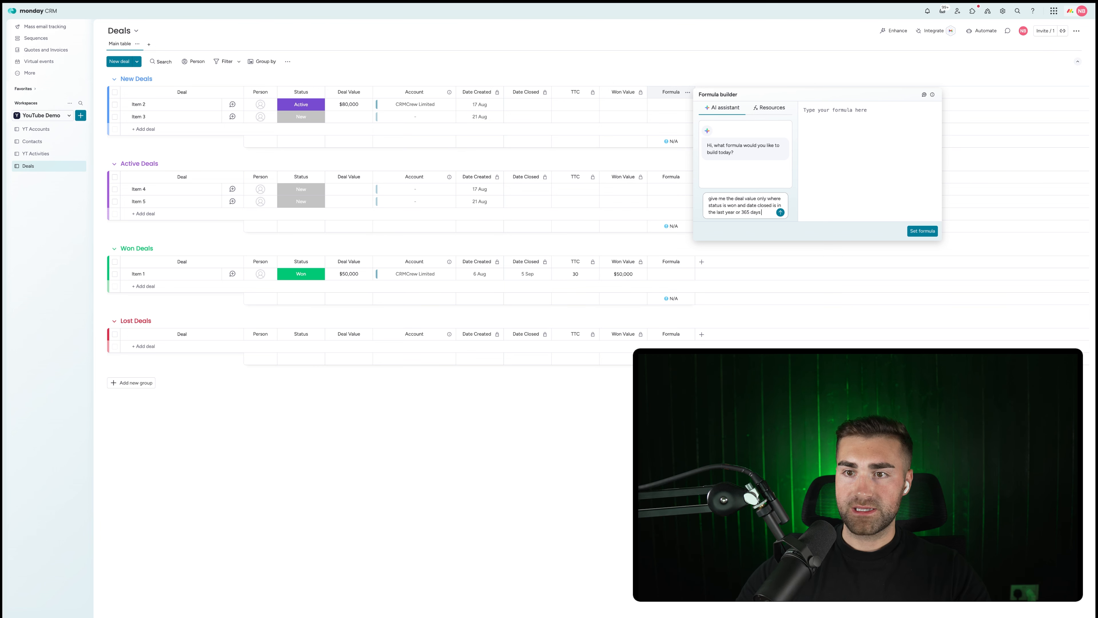
pyautogui.press('Return')
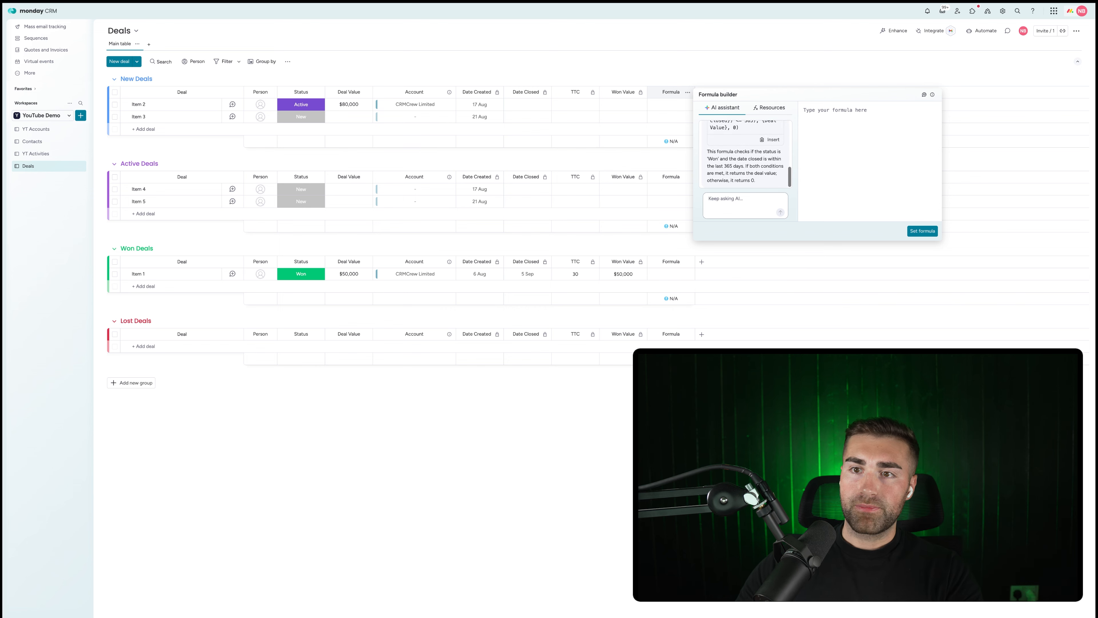
pyautogui.click(770, 139)
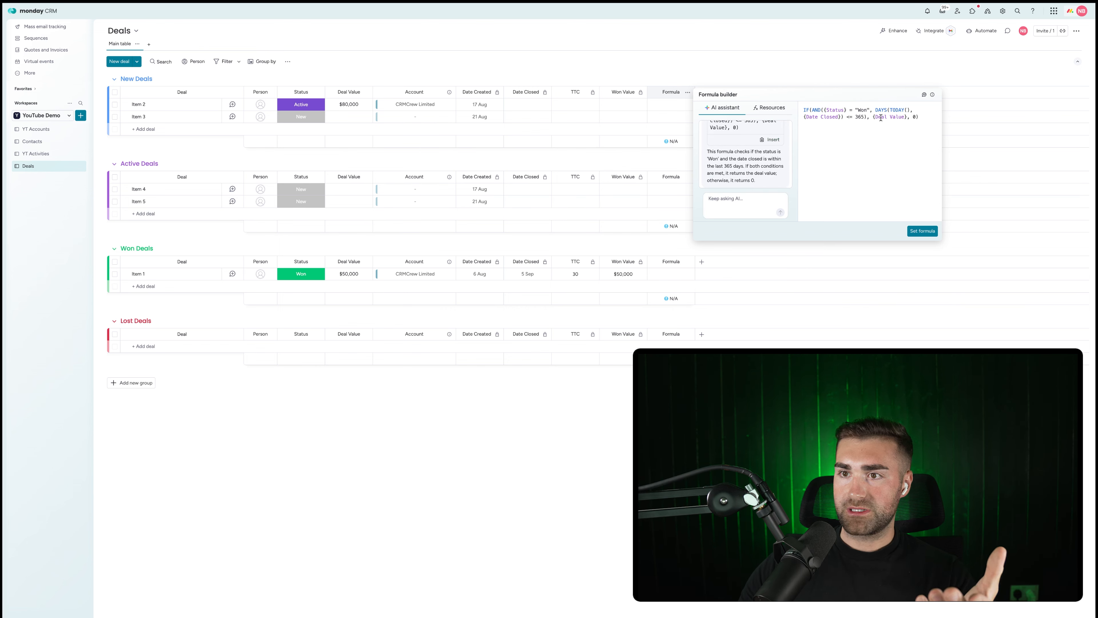
pyautogui.click(922, 231)
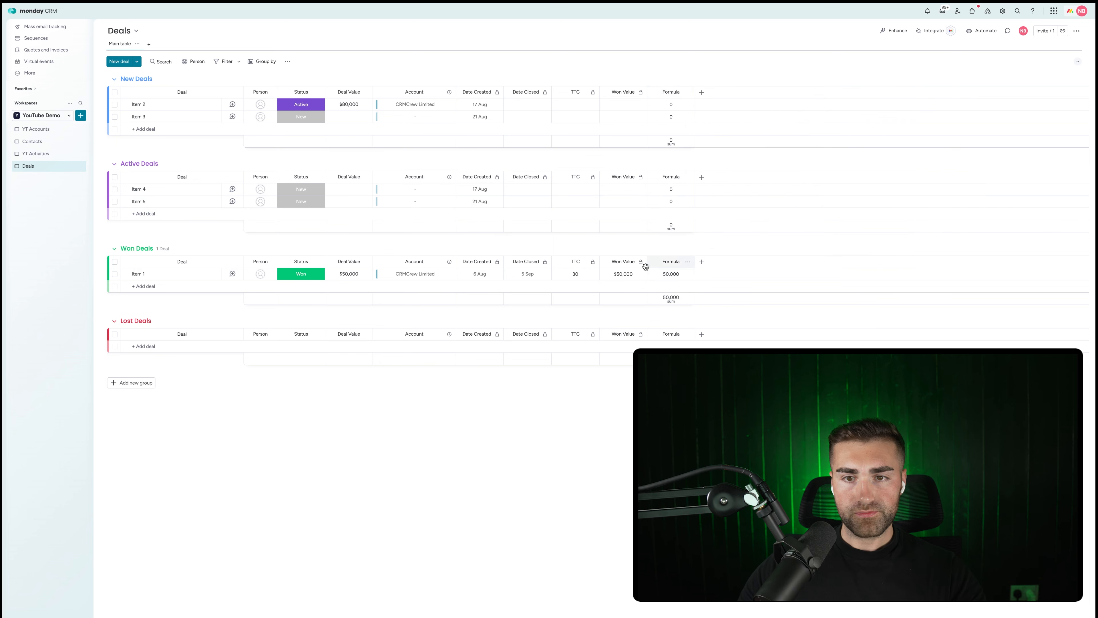
# Rename the formula column 'Last 365 Days Spend' and format its values as dollars.
pyautogui.click(662, 262)
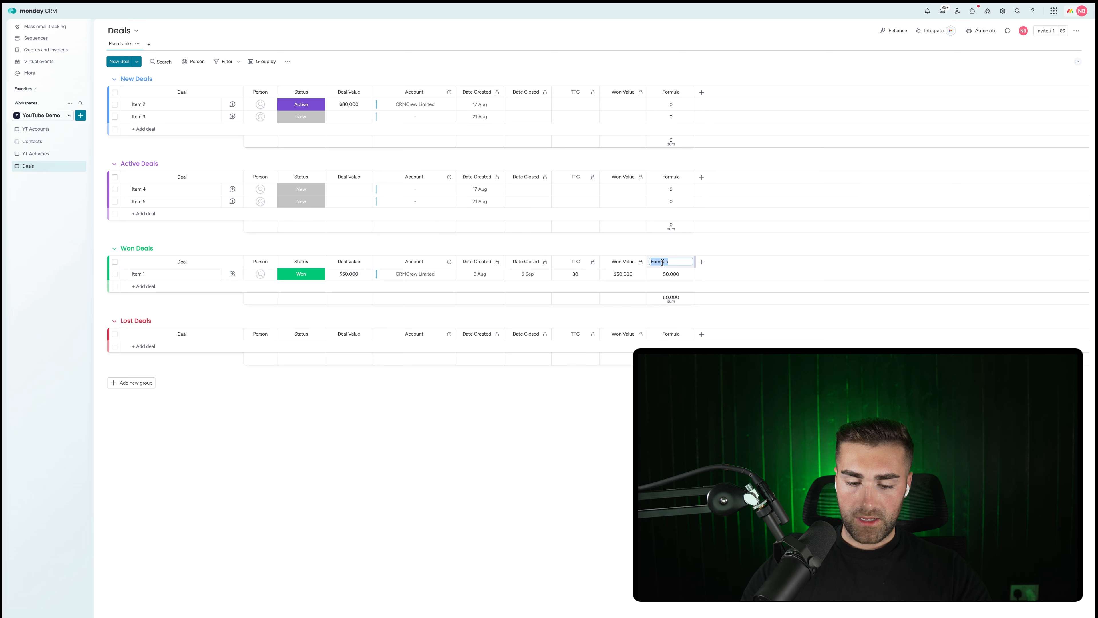
pyautogui.write('Last ')
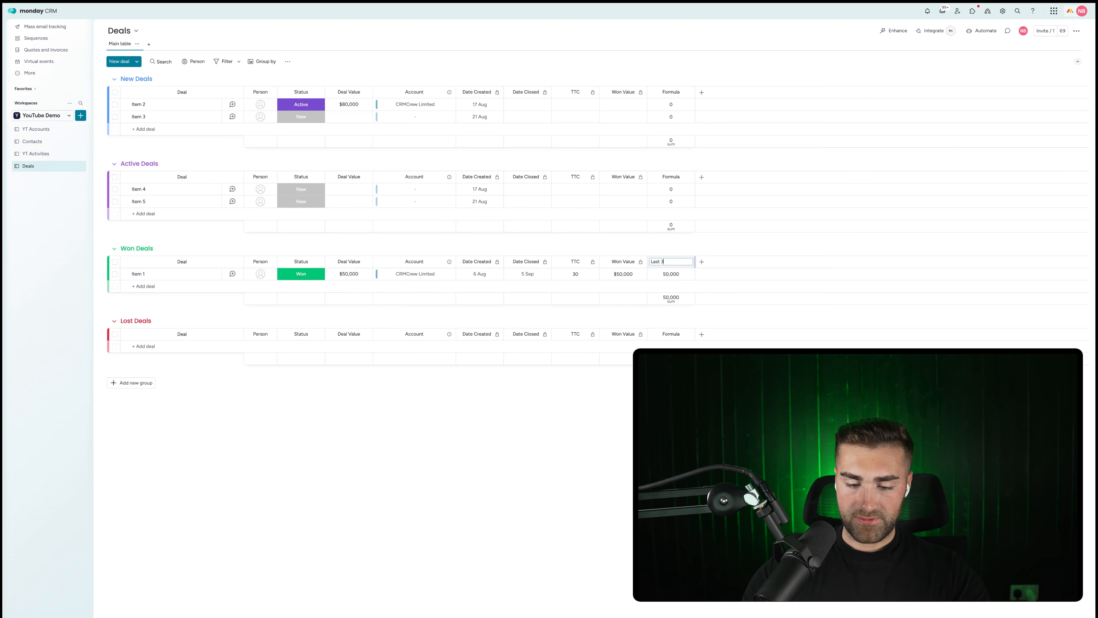
pyautogui.write('365 Days Spend')
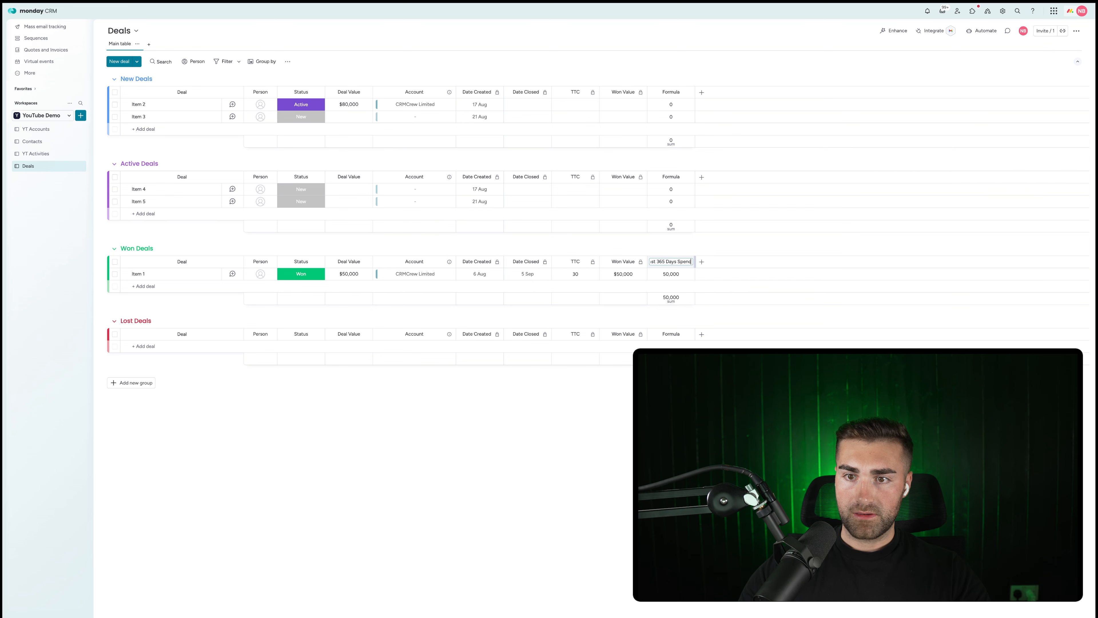
pyautogui.press('Return')
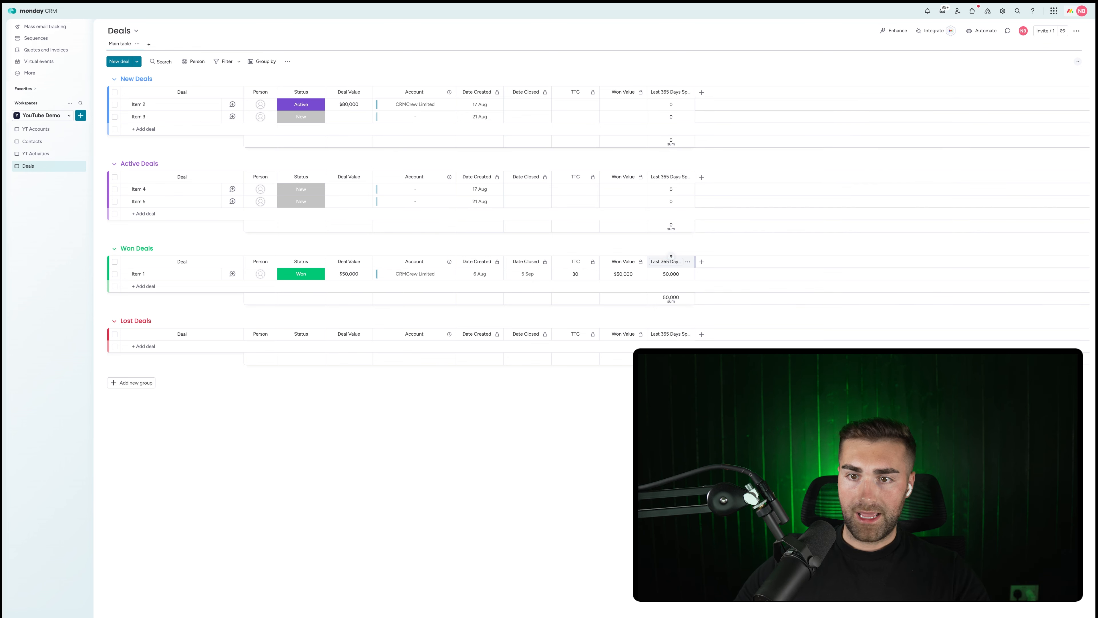
pyautogui.click(687, 261)
pyautogui.moveTo(735, 265)
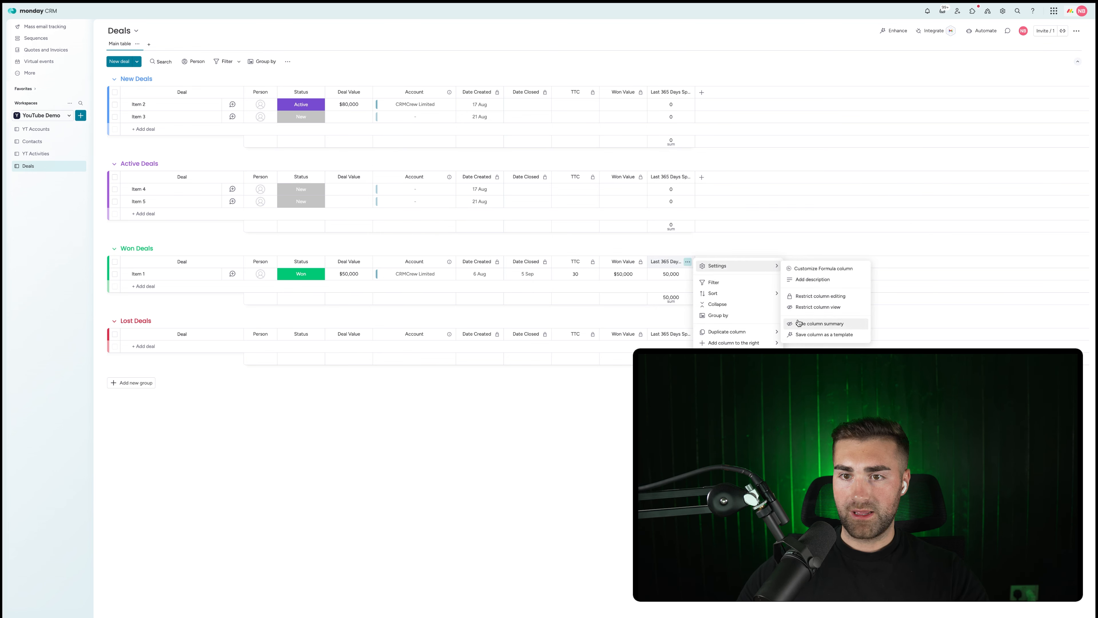
pyautogui.click(808, 323)
pyautogui.click(687, 262)
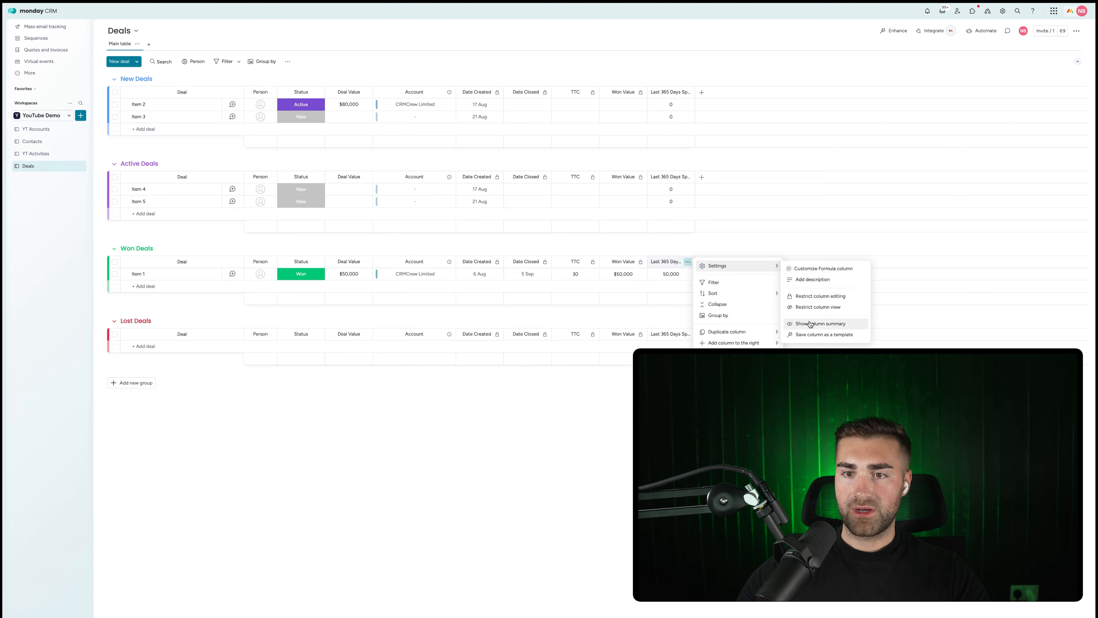
pyautogui.click(817, 324)
pyautogui.click(671, 298)
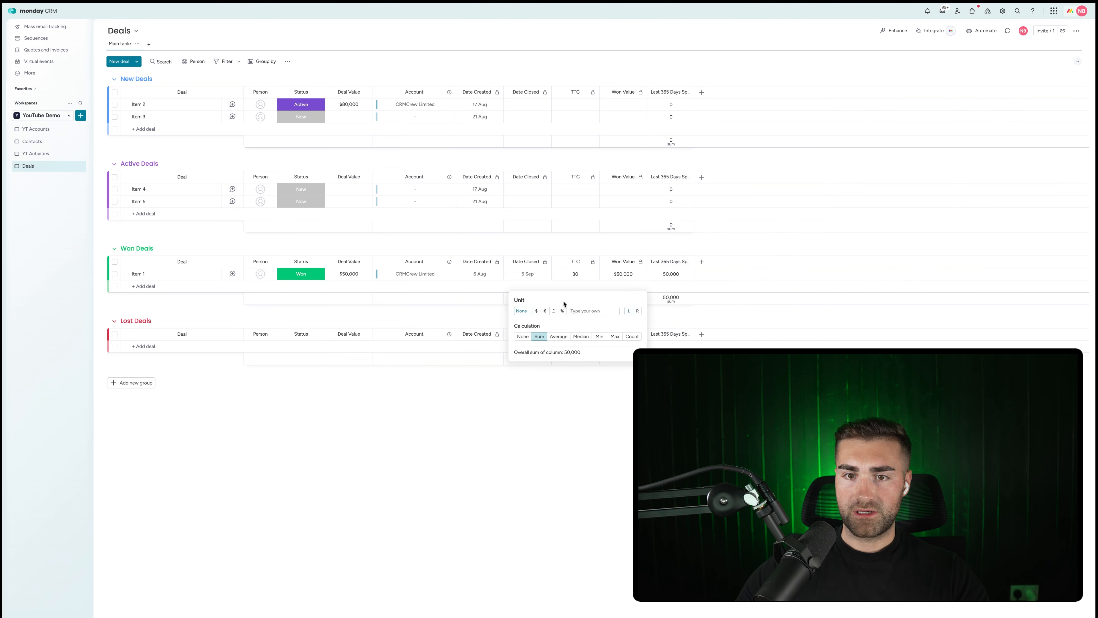
pyautogui.click(684, 261)
# Hide the column's sum summaries and widen it to show its full name.
pyautogui.click(688, 261)
pyautogui.moveTo(735, 265)
pyautogui.click(821, 323)
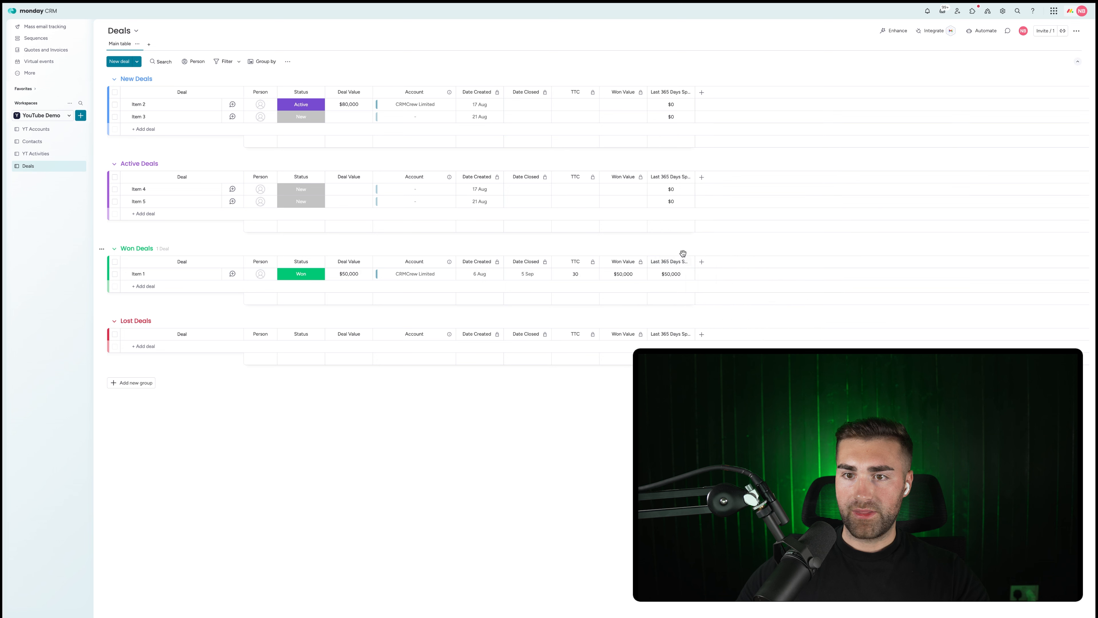
pyautogui.click(688, 262)
pyautogui.click(823, 296)
pyautogui.click(706, 243)
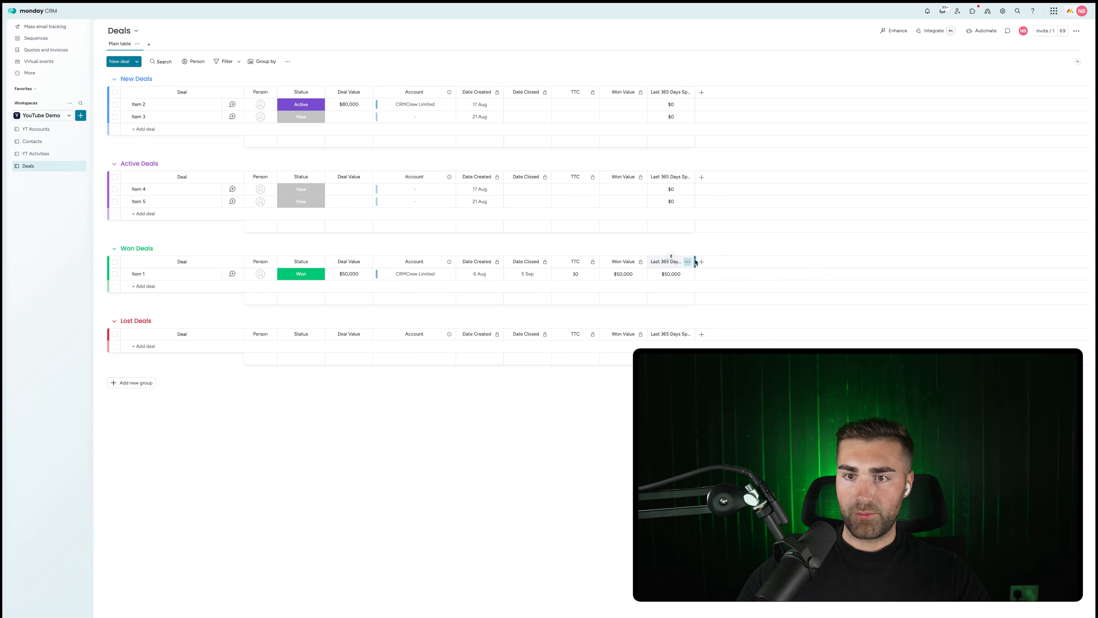
pyautogui.moveTo(694, 260); pyautogui.dragTo(717, 261)
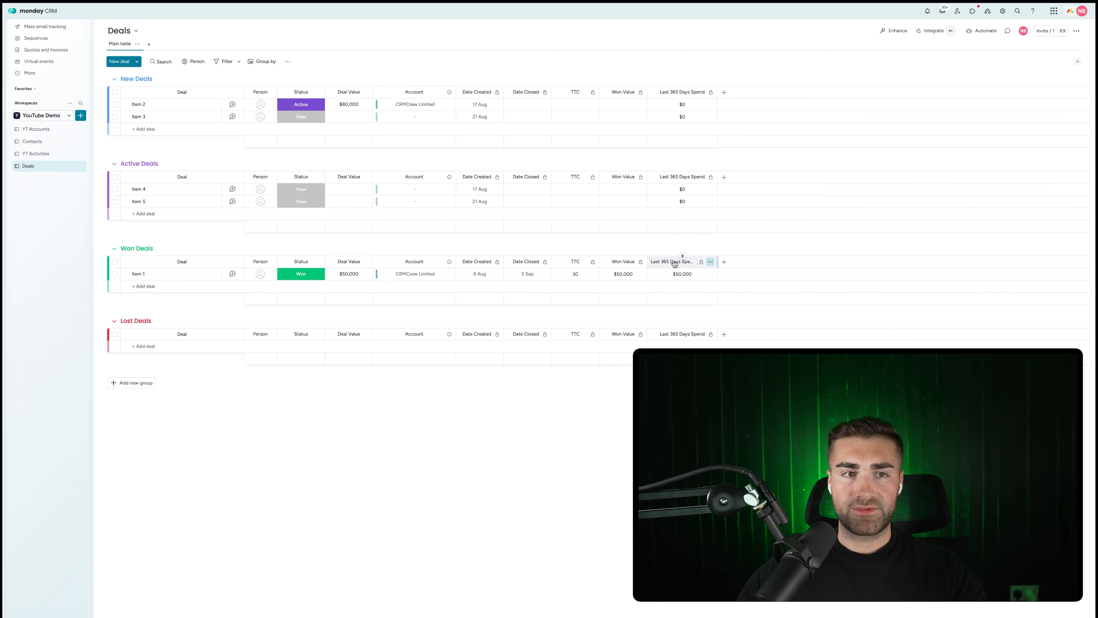
# On YT Accounts, add a Mirror column of the Deals' Last 365 Days Spend.
pyautogui.click(37, 129)
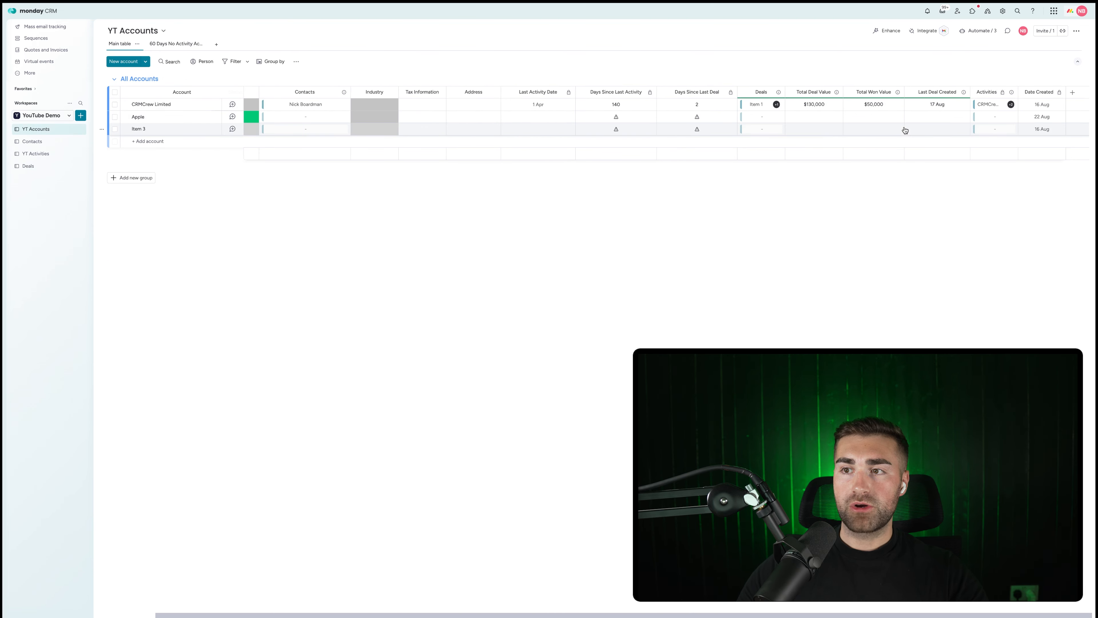
pyautogui.click(1072, 92)
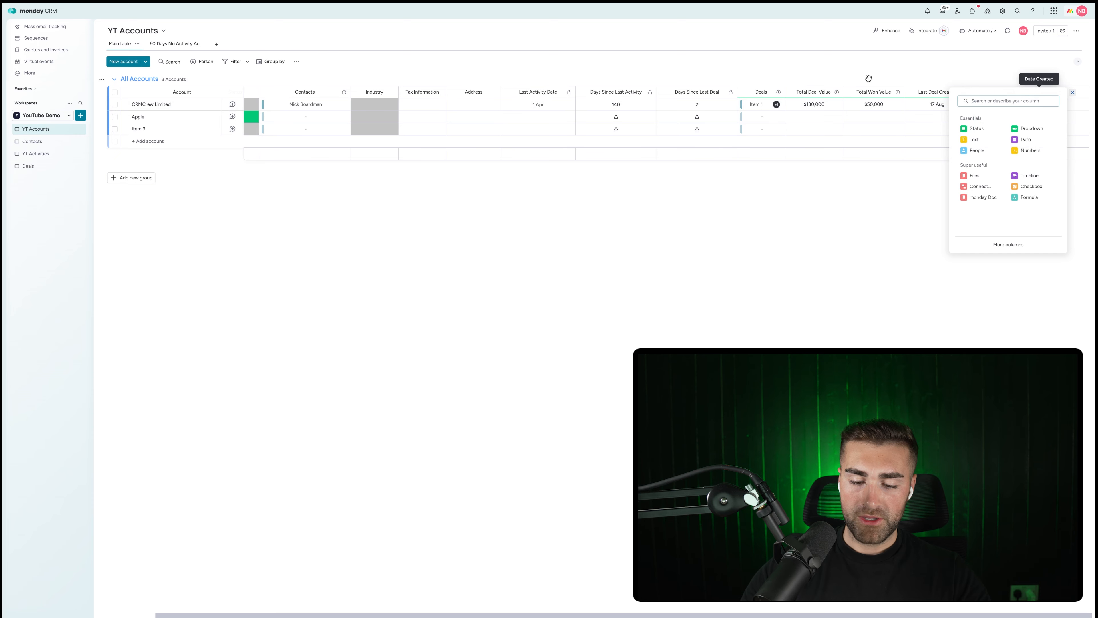
pyautogui.write('mirror')
pyautogui.click(994, 154)
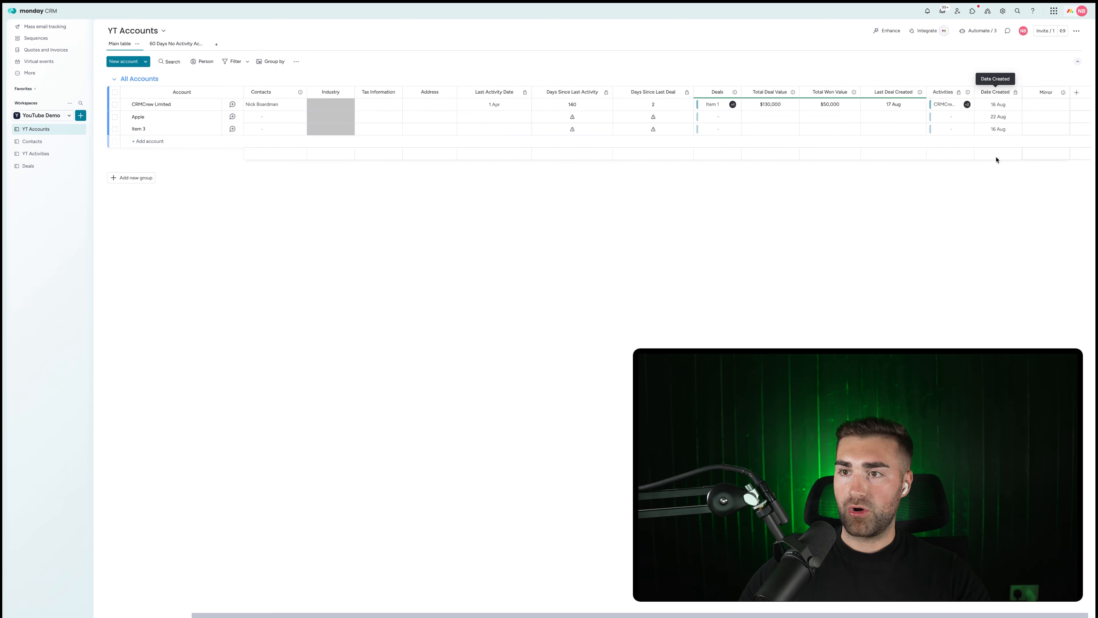
pyautogui.click(1038, 112)
pyautogui.click(990, 188)
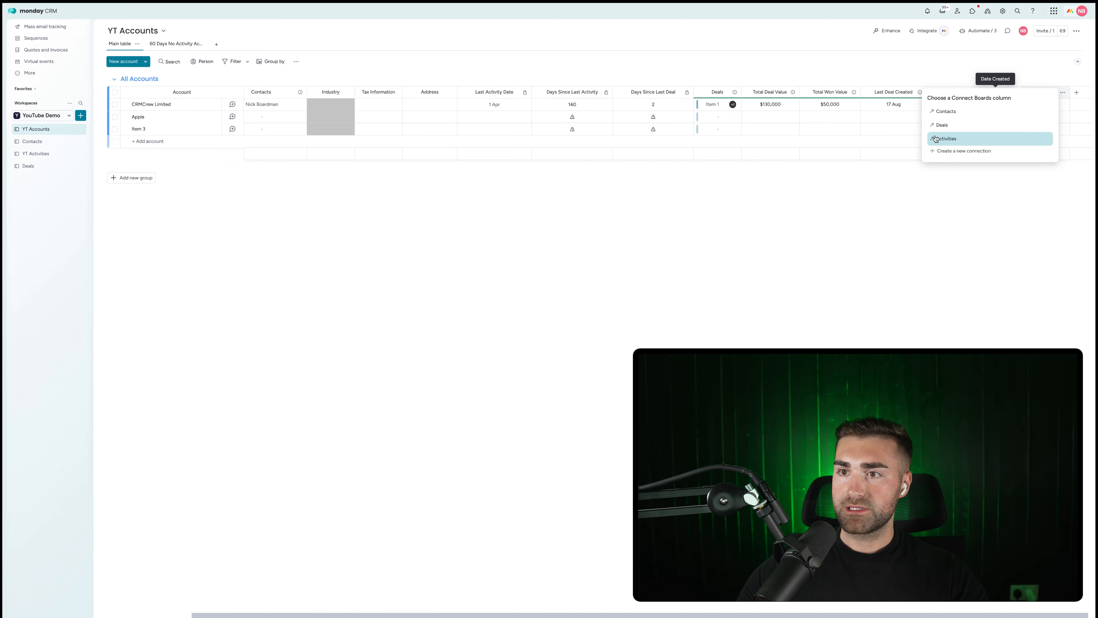
pyautogui.click(938, 125)
pyautogui.click(945, 140)
pyautogui.scroll(-3, 962, 225)
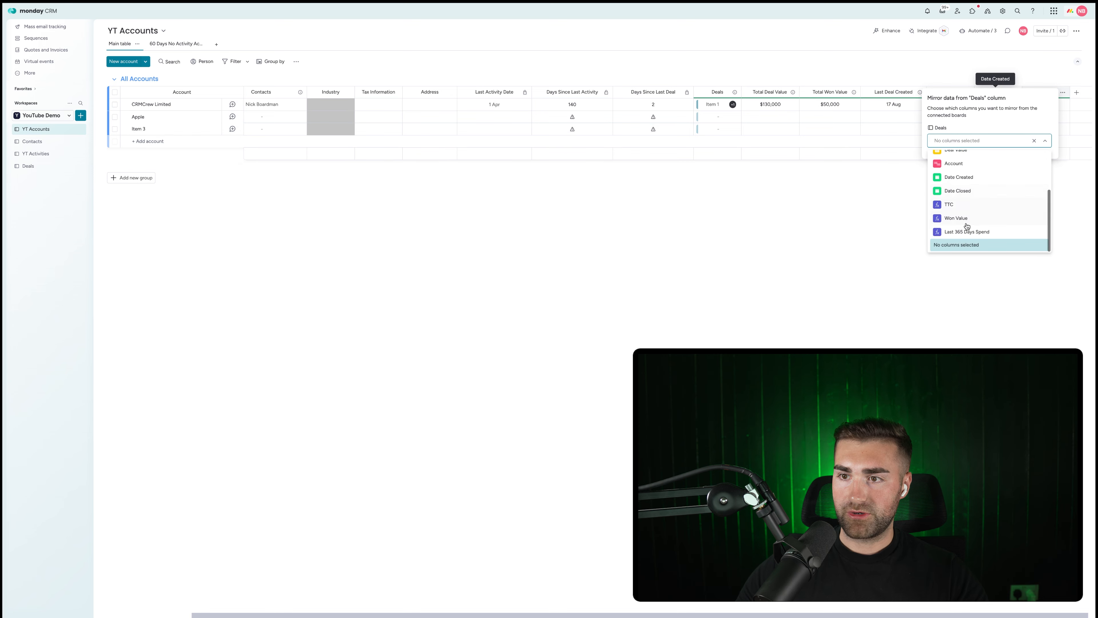
pyautogui.click(961, 233)
pyautogui.click(824, 256)
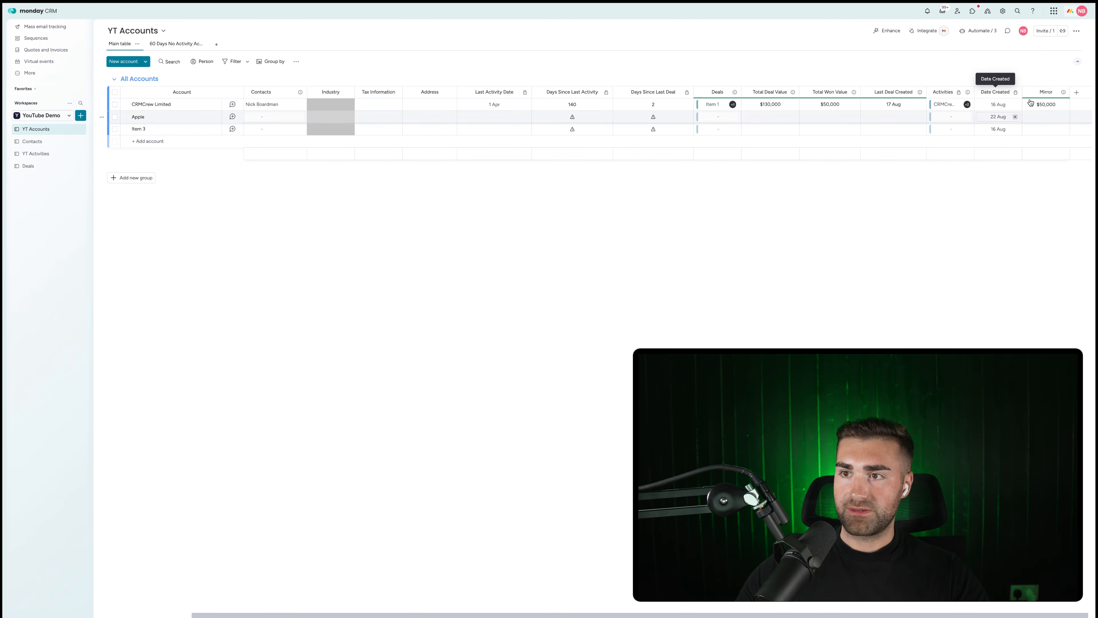
# Name the mirror column 'Last 365 Day Spend' and place it after Days Since Last Deal.
pyautogui.click(1042, 92)
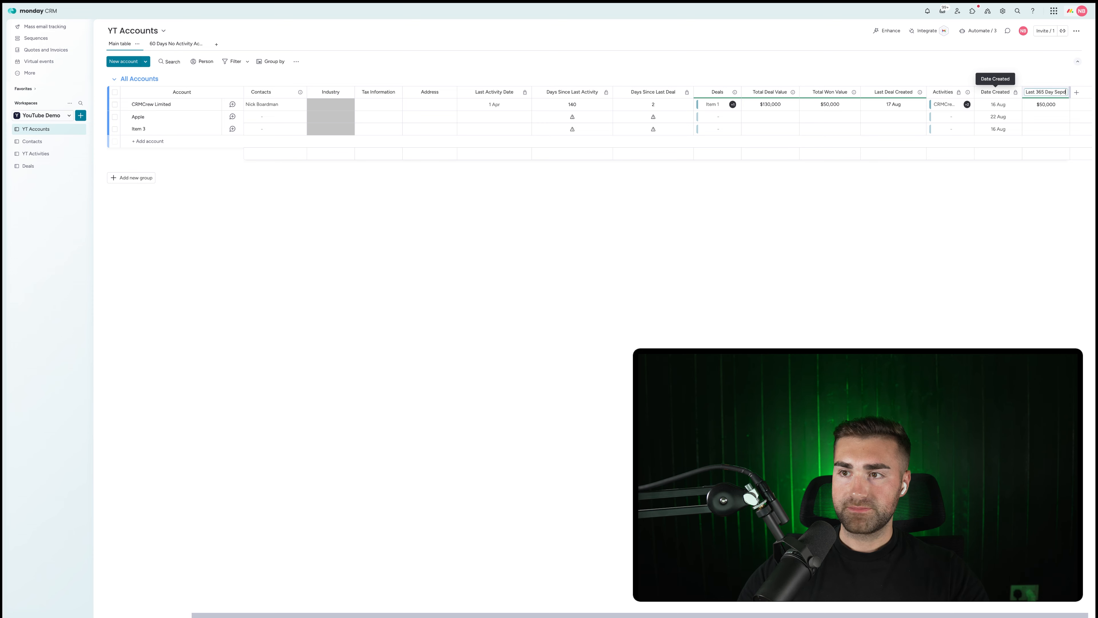
pyautogui.press('Return')
pyautogui.click(1042, 92)
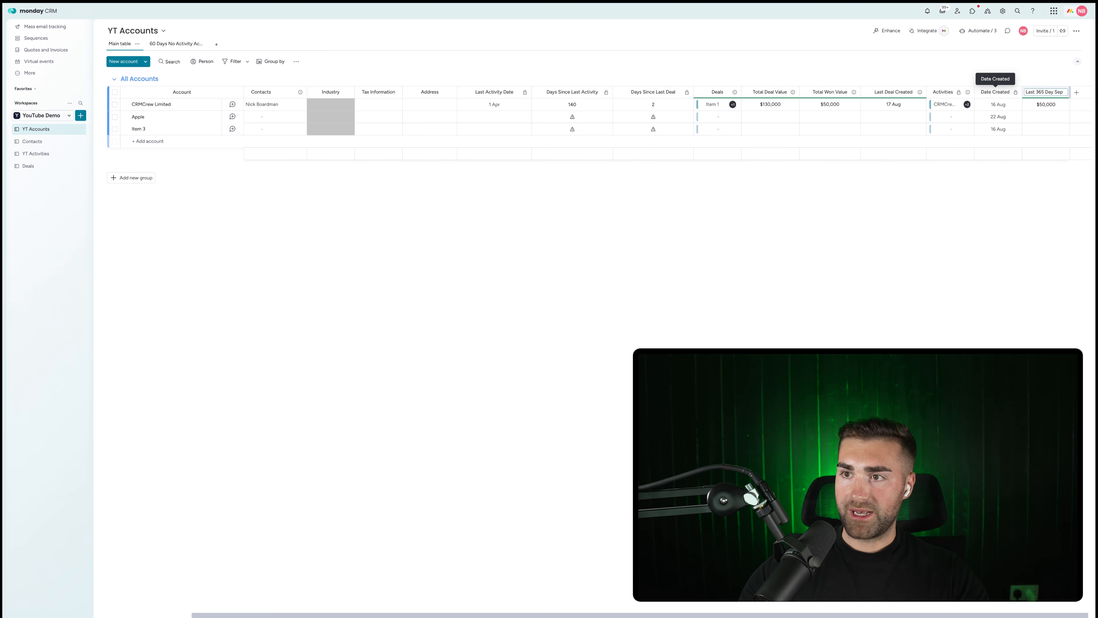
pyautogui.press('BackSpace')
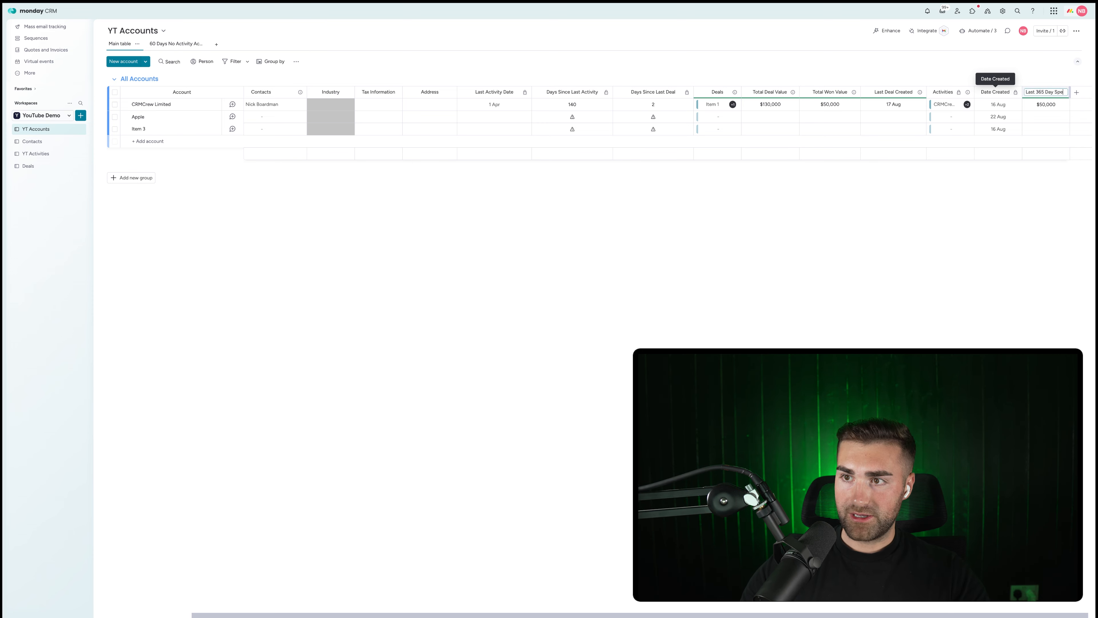
pyautogui.press('Return')
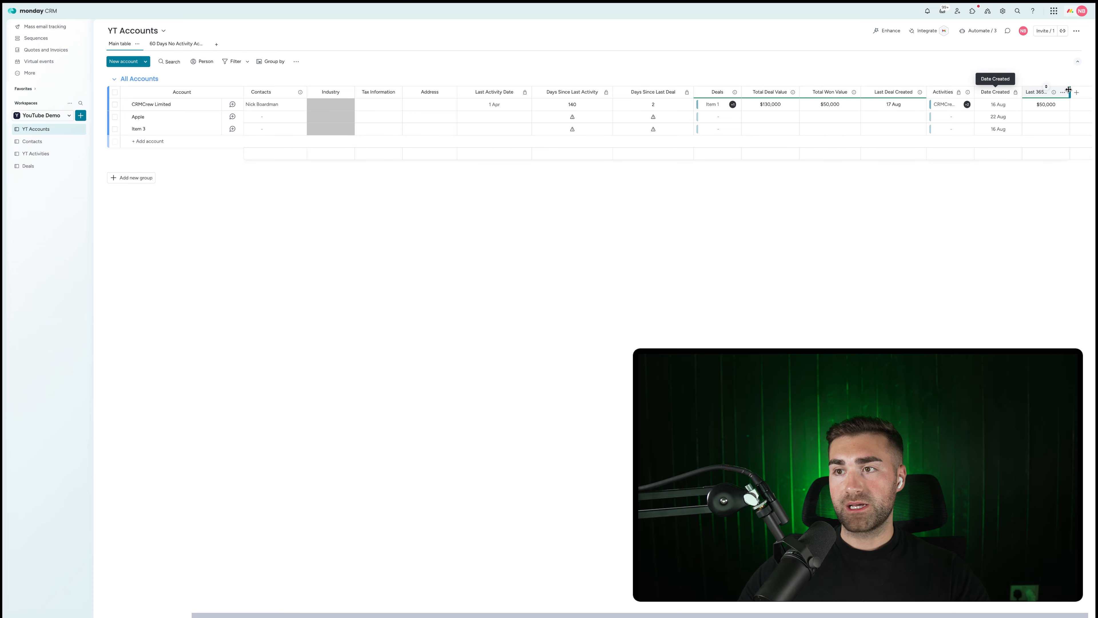
pyautogui.moveTo(1069, 89); pyautogui.dragTo(731, 92)
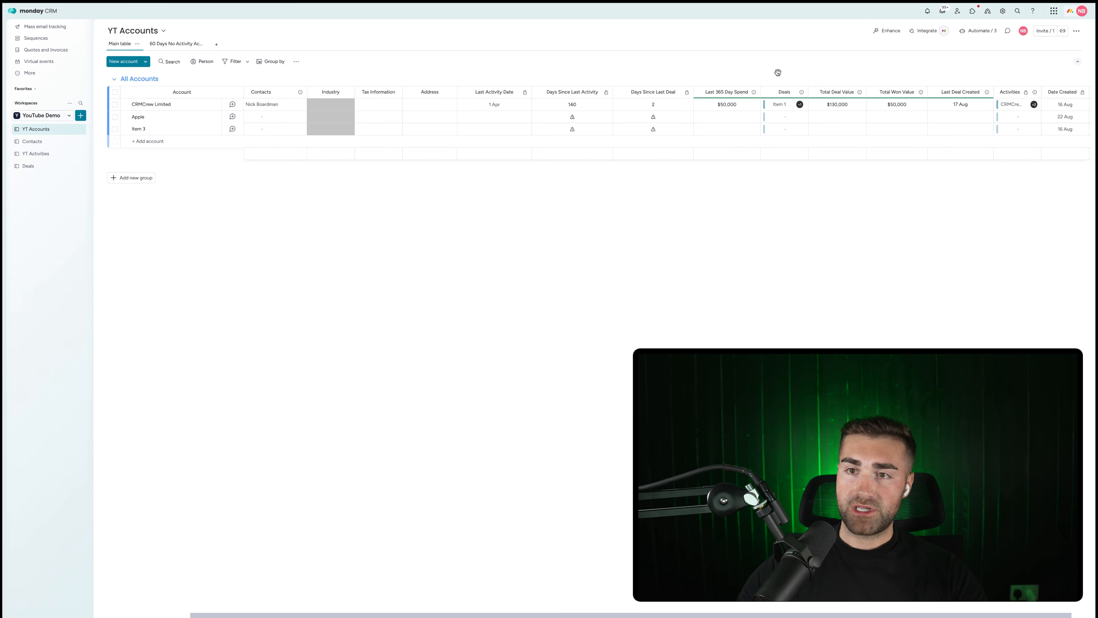
pyautogui.hscroll(1, 802, 164)
pyautogui.hscroll(-3, 801, 165)
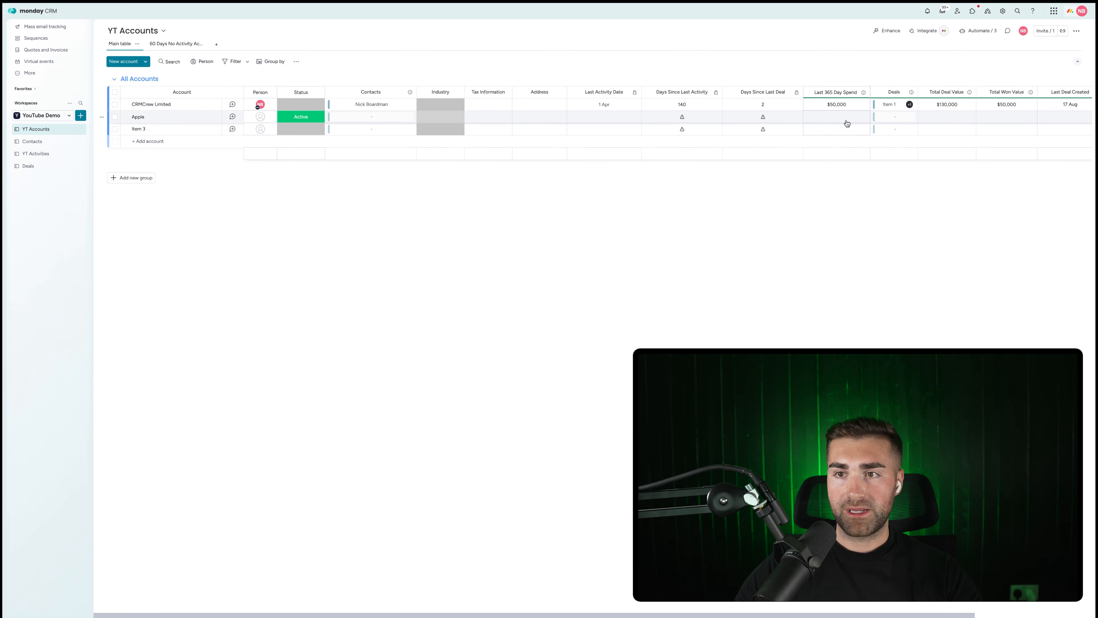
pyautogui.hscroll(3, 846, 122)
pyautogui.hscroll(-1, 847, 123)
pyautogui.hscroll(-4, 847, 124)
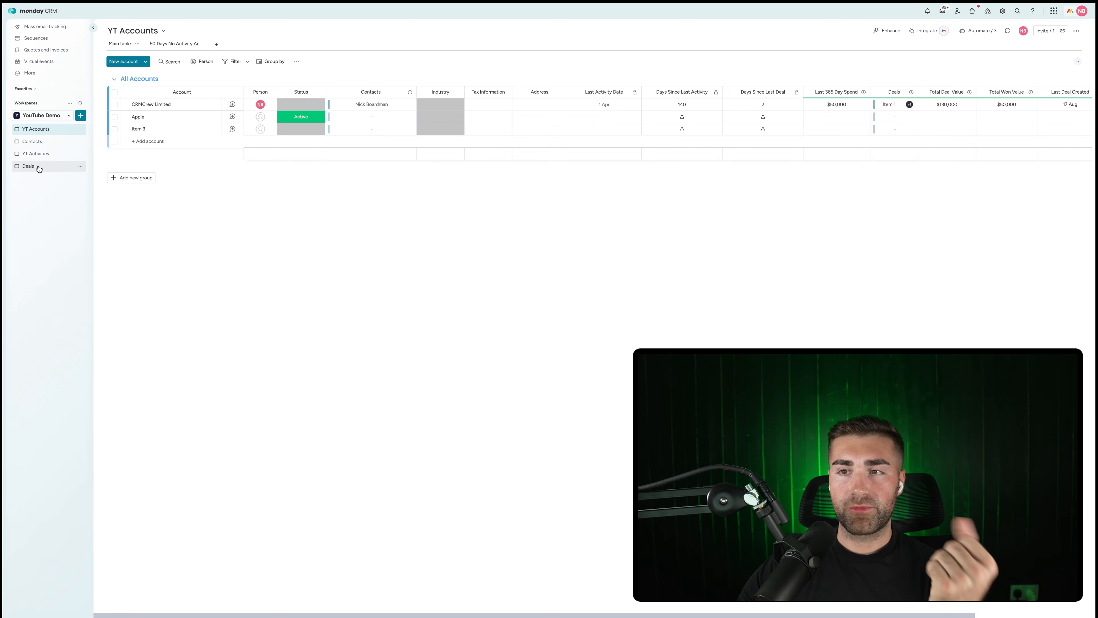
pyautogui.hscroll(3, 661, 108)
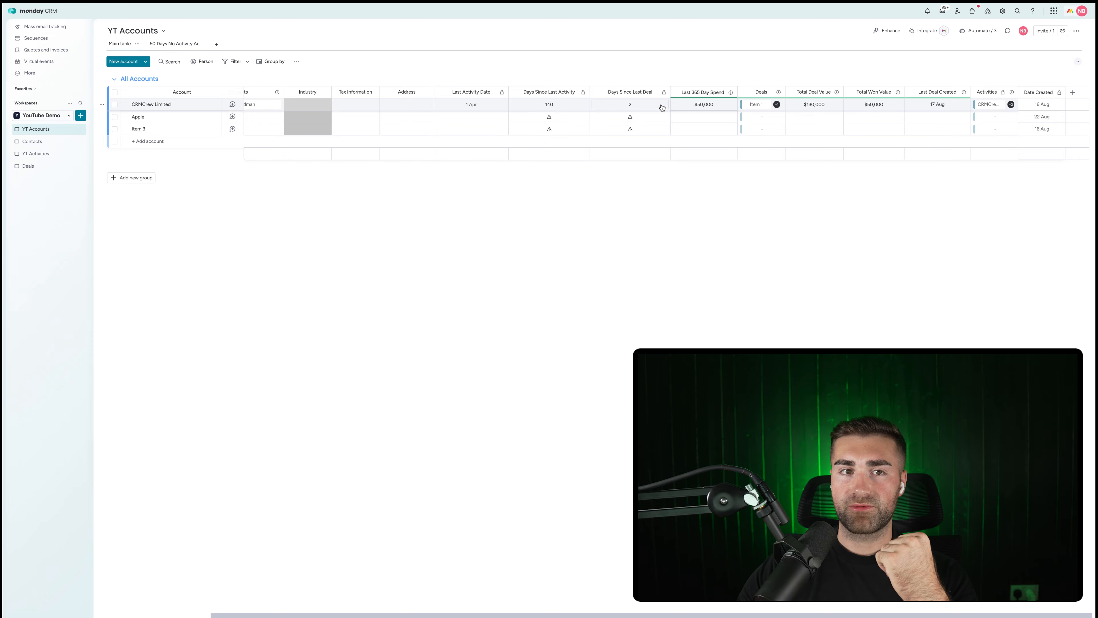
pyautogui.hscroll(-3, 661, 107)
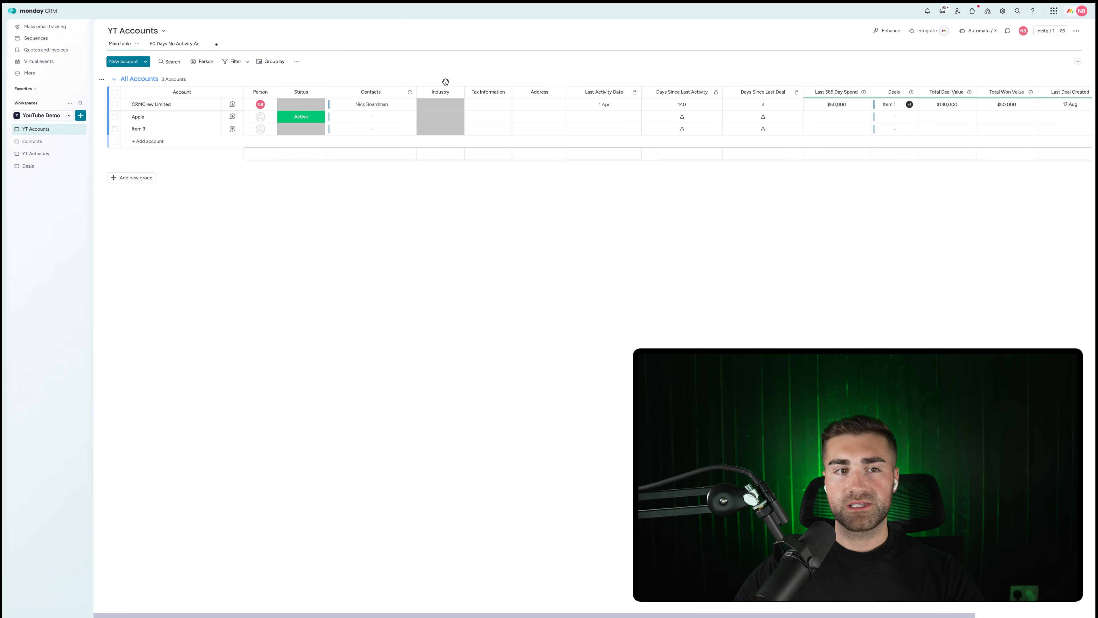
# Create the Account Management Dashboard connected to YT Accounts, with a Chart widget.
pyautogui.click(80, 115)
pyautogui.click(110, 163)
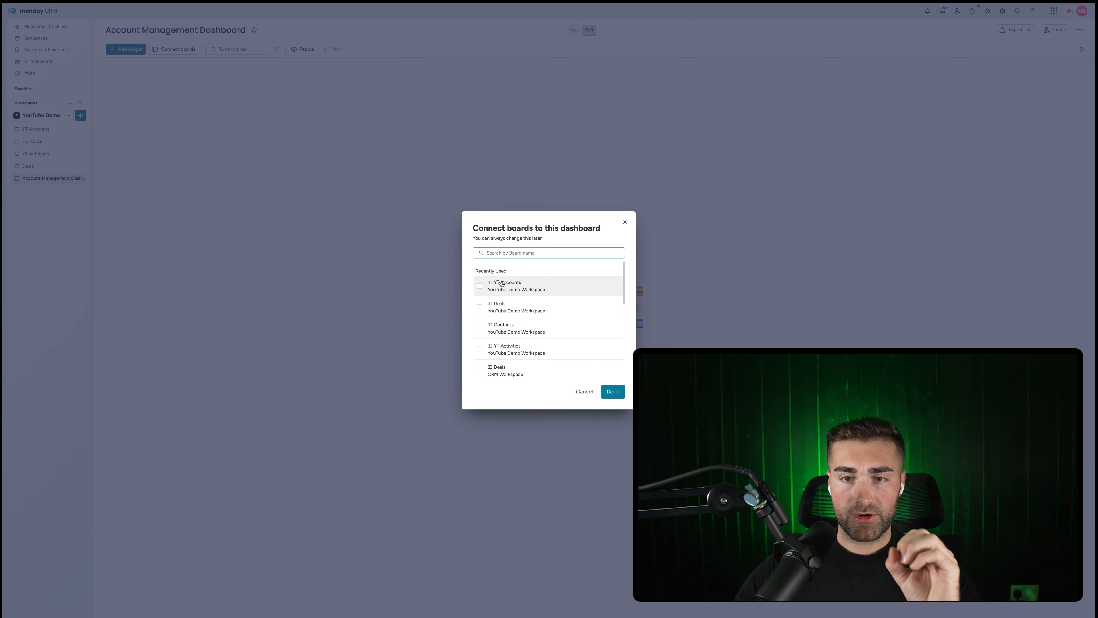
pyautogui.click(532, 286)
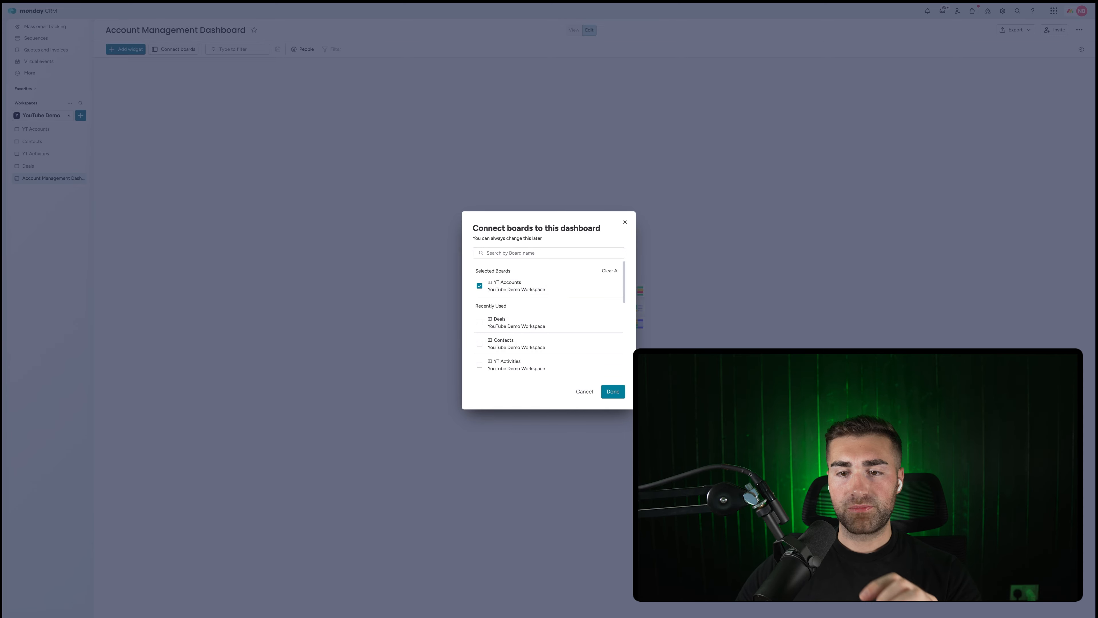
pyautogui.click(612, 393)
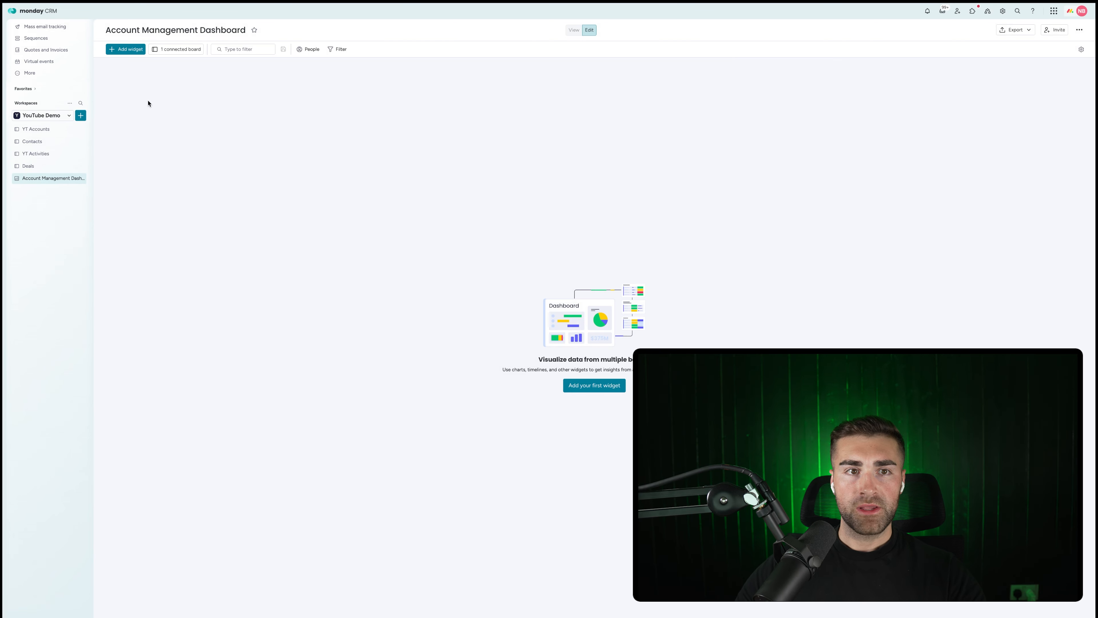
pyautogui.click(133, 55)
pyautogui.click(155, 108)
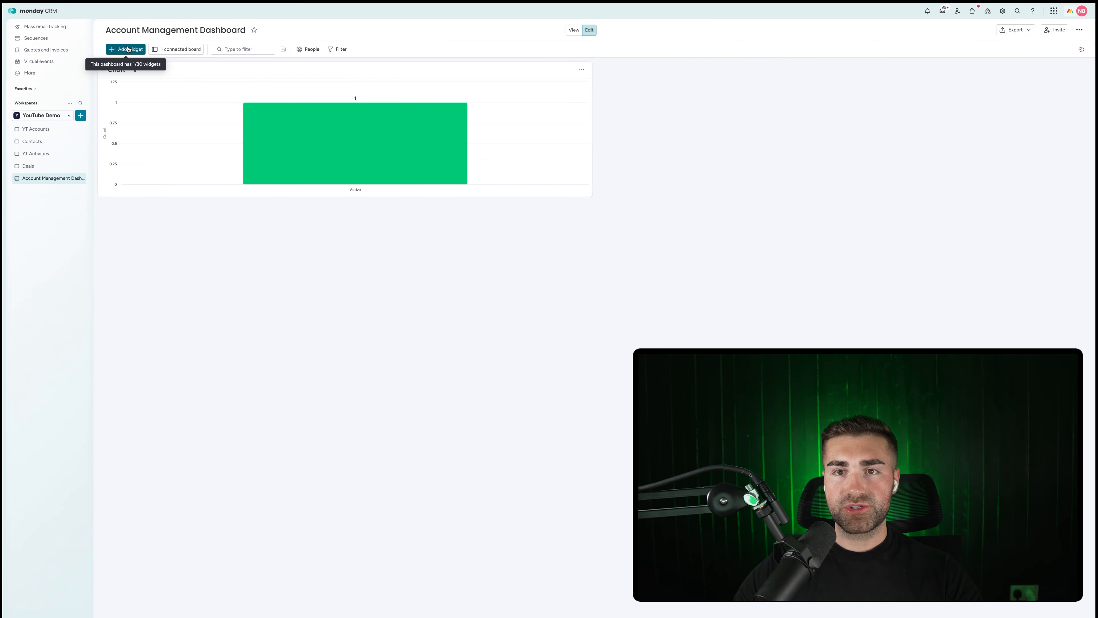
# Title the chart widget 'Account Spend Last 365 Days'.
pyautogui.moveTo(345, 116)
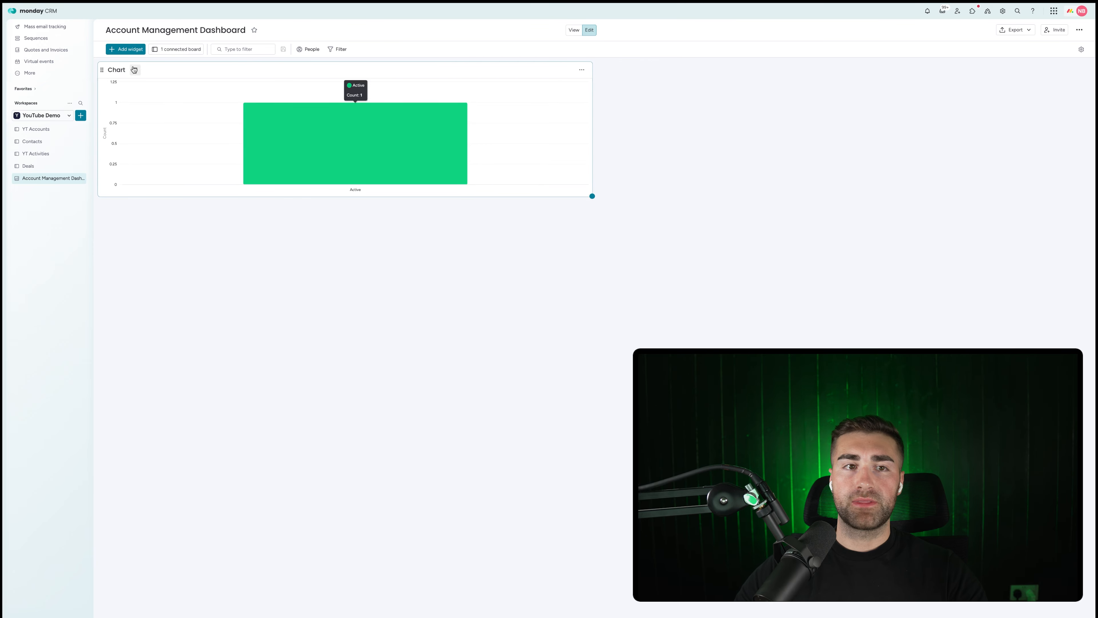
pyautogui.click(113, 70)
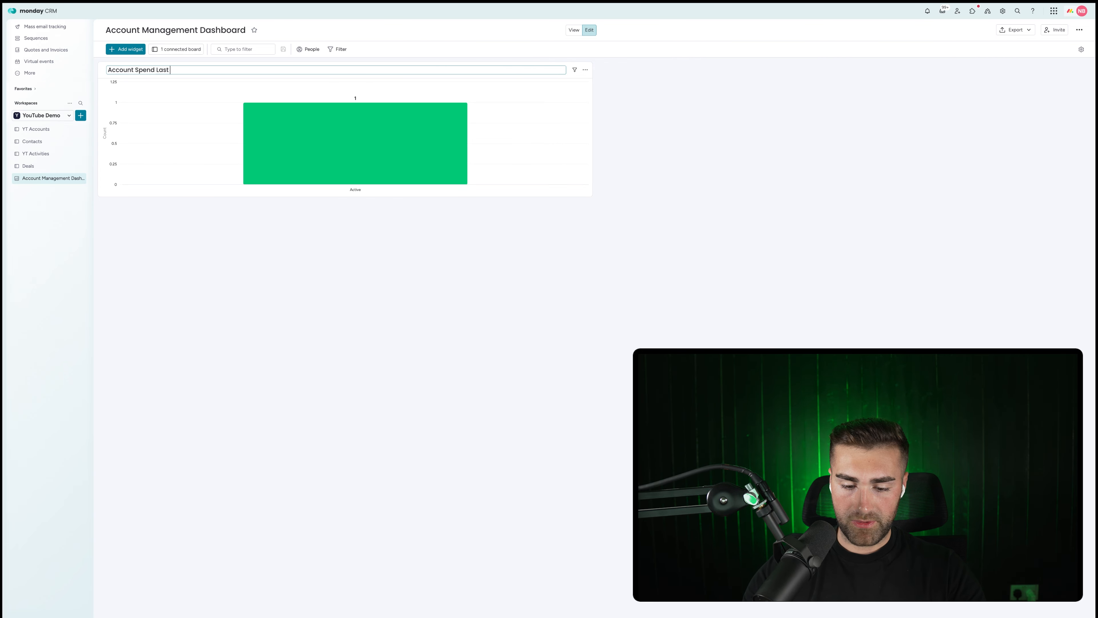
pyautogui.press('Return')
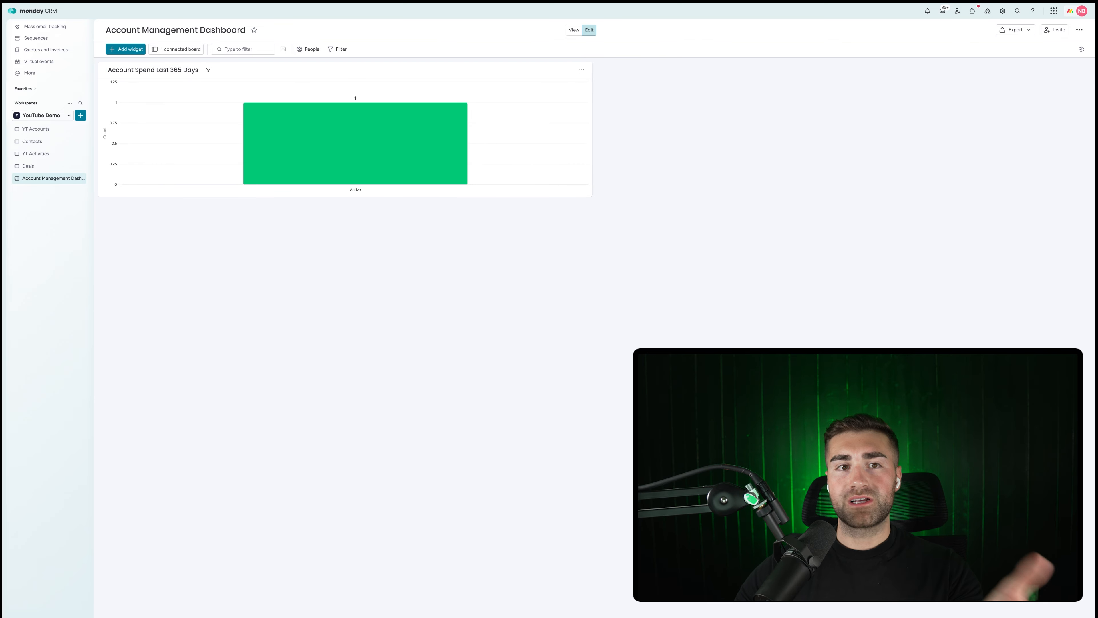
pyautogui.click(582, 70)
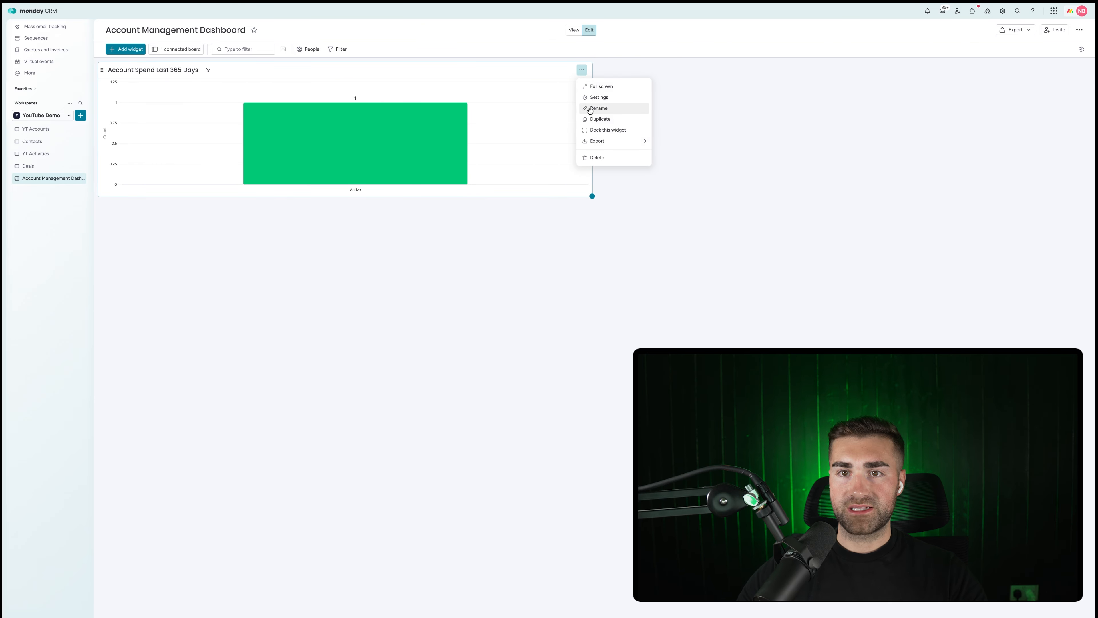
pyautogui.click(593, 109)
# Set the chart's X-axis to account Name and Y-axis to Last 365 Day Spend instead of item count.
pyautogui.click(985, 78)
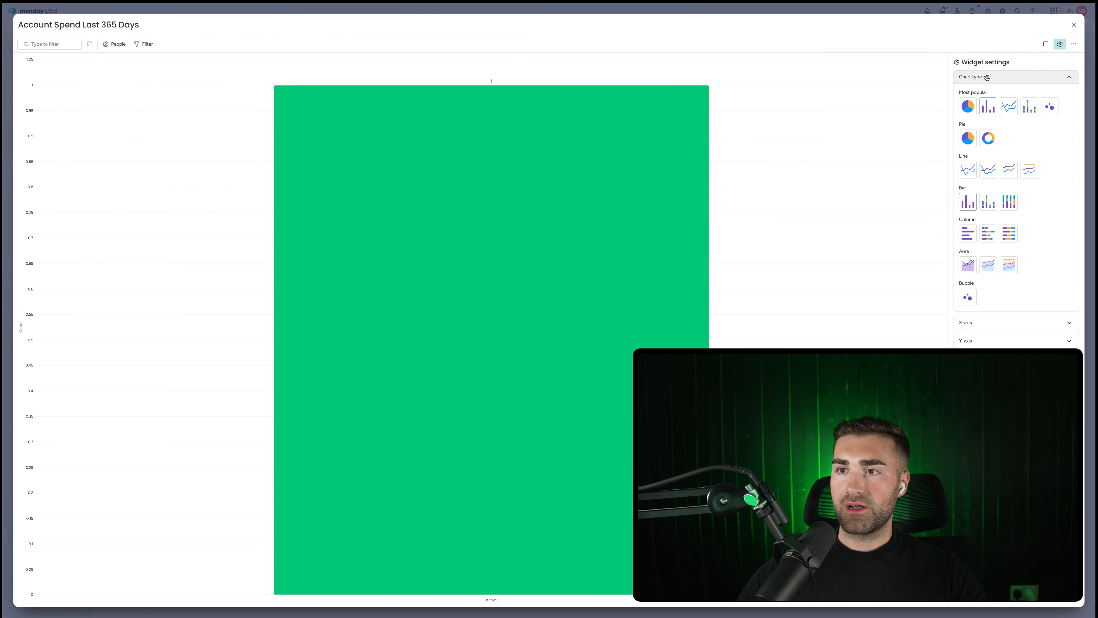
pyautogui.click(984, 81)
pyautogui.click(985, 97)
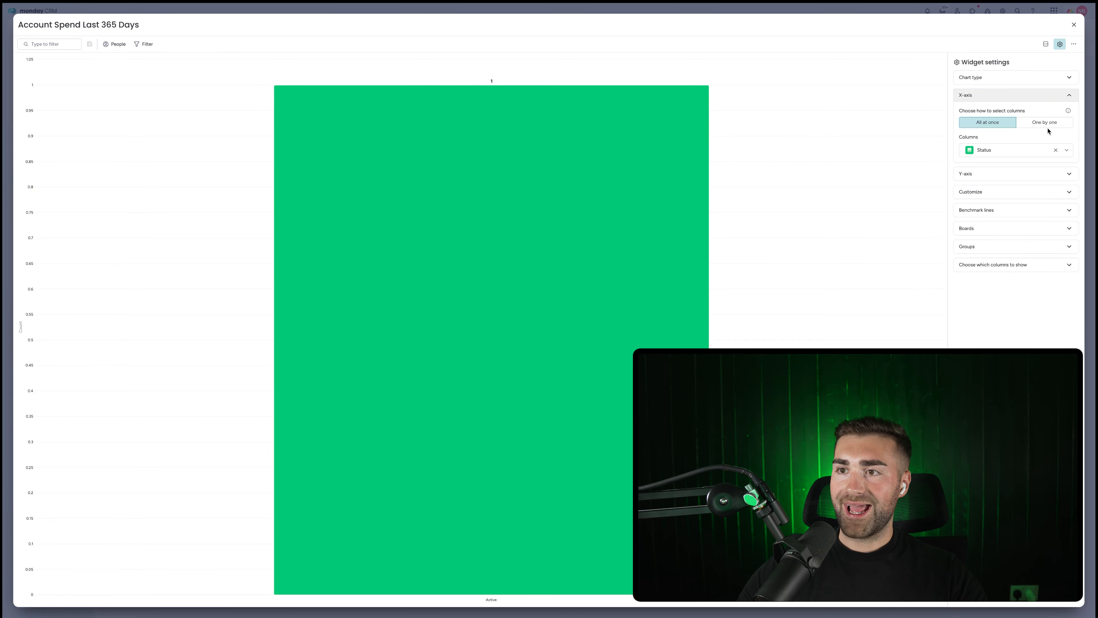
pyautogui.click(1048, 124)
pyautogui.click(986, 141)
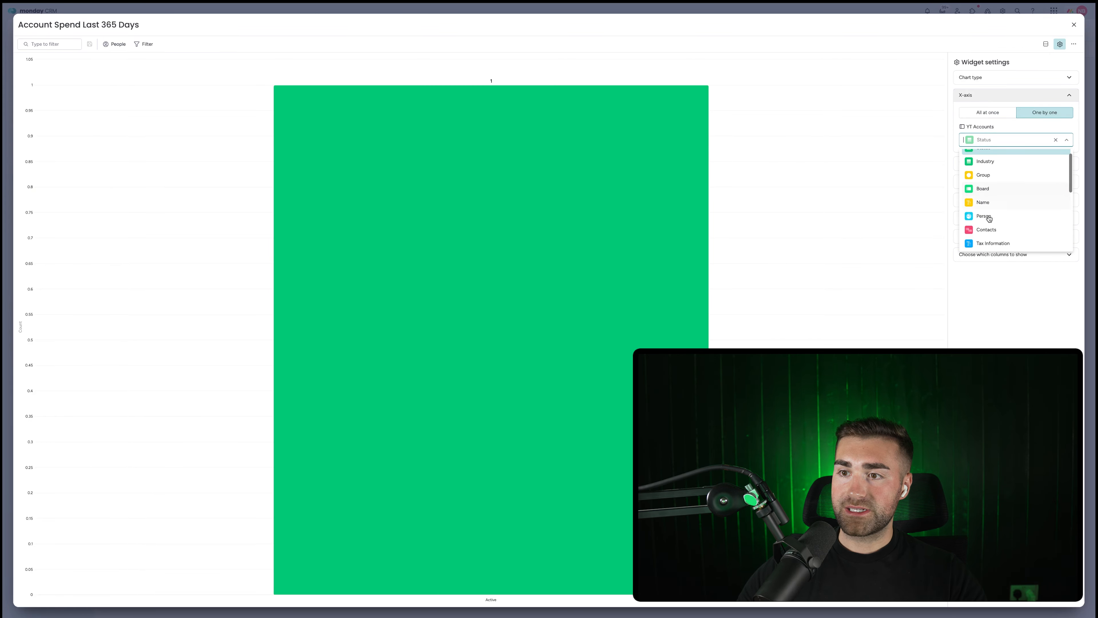
pyautogui.click(983, 212)
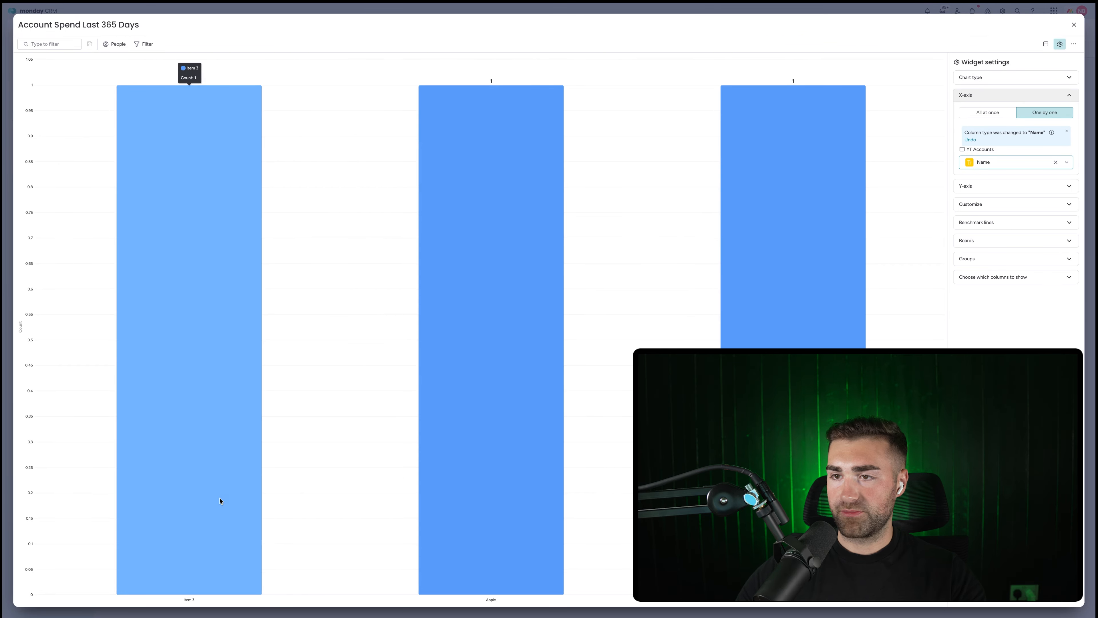
pyautogui.click(977, 186)
pyautogui.click(1025, 167)
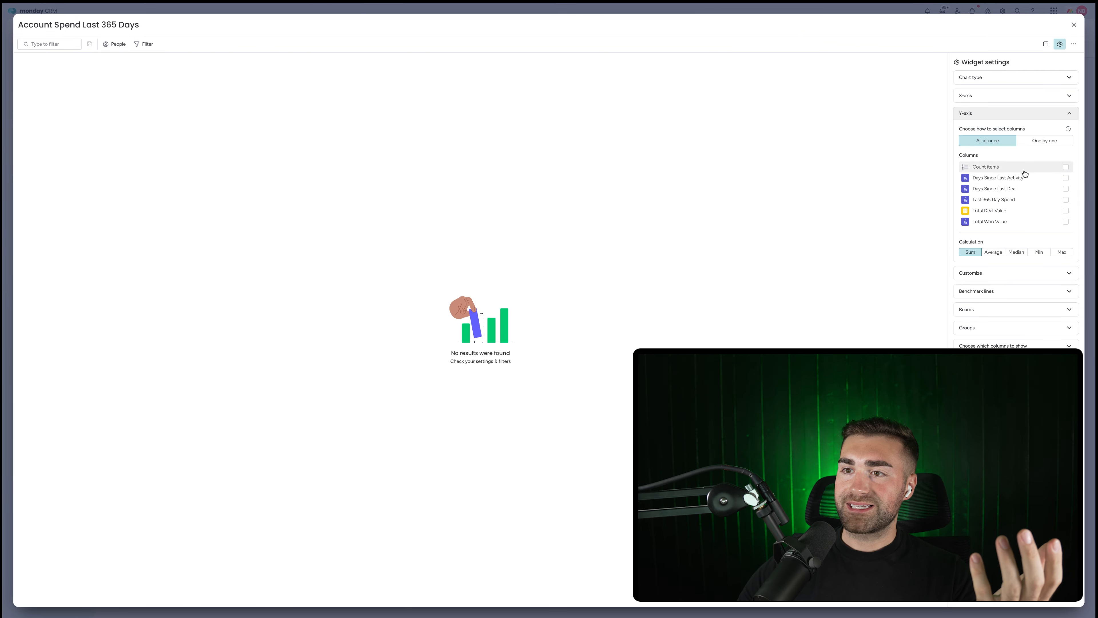
pyautogui.click(1009, 199)
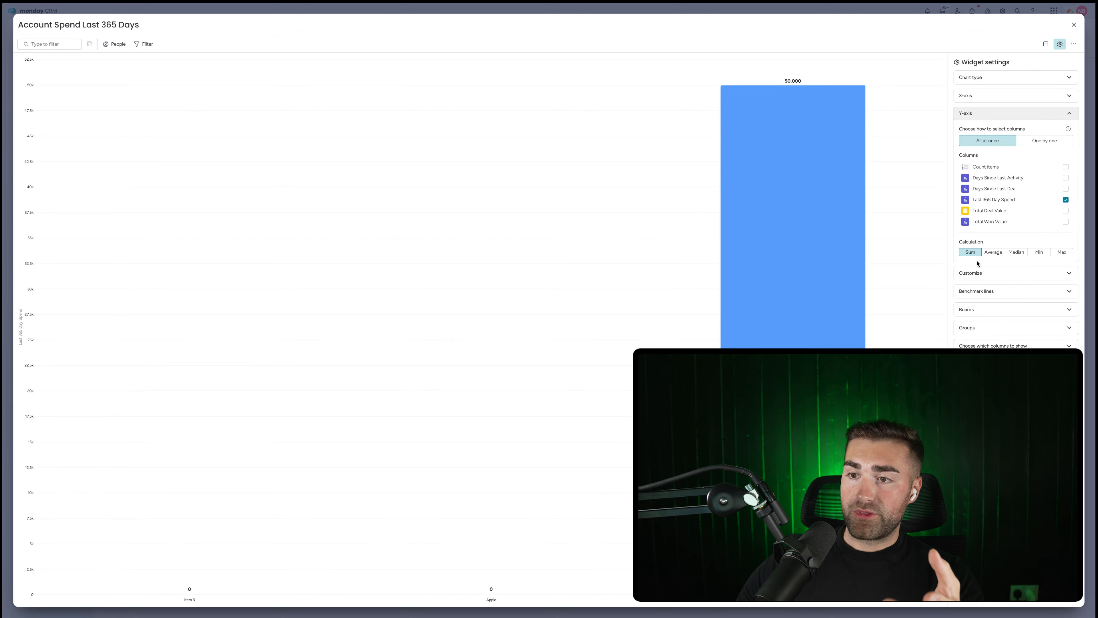
pyautogui.click(976, 273)
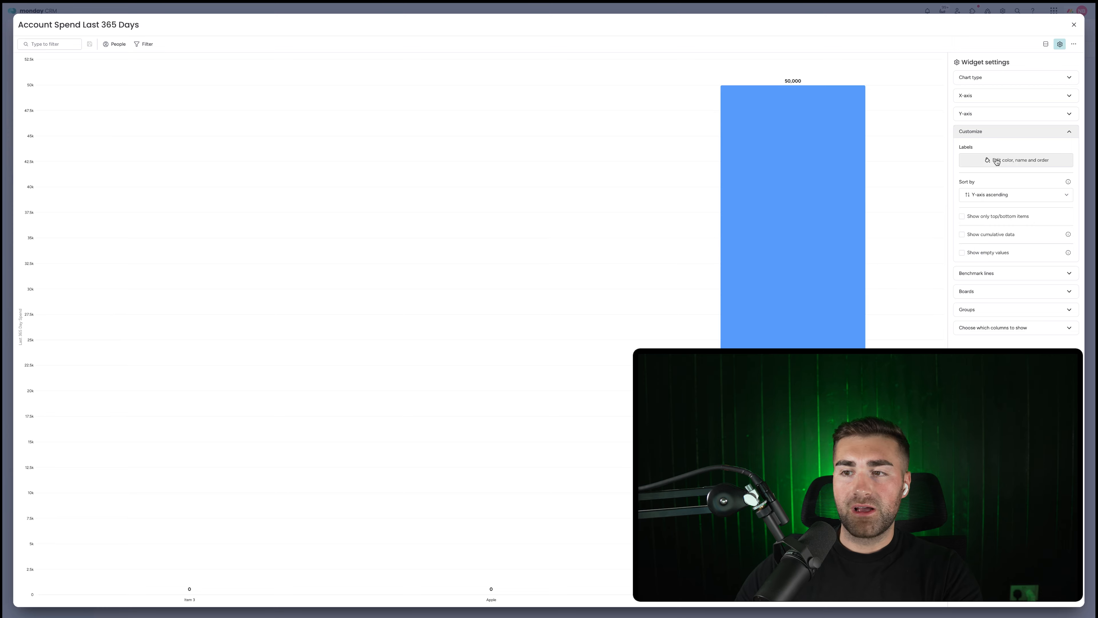
pyautogui.click(994, 273)
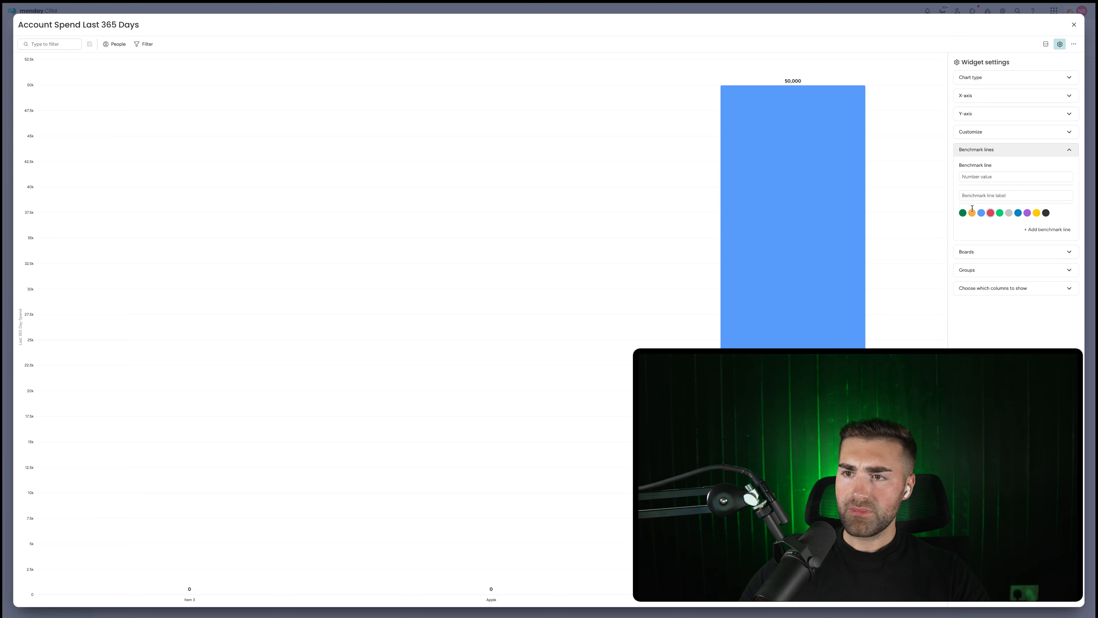
# Add a benchmark line at 100000 labelled 'Minimum Spend'.
pyautogui.click(982, 175)
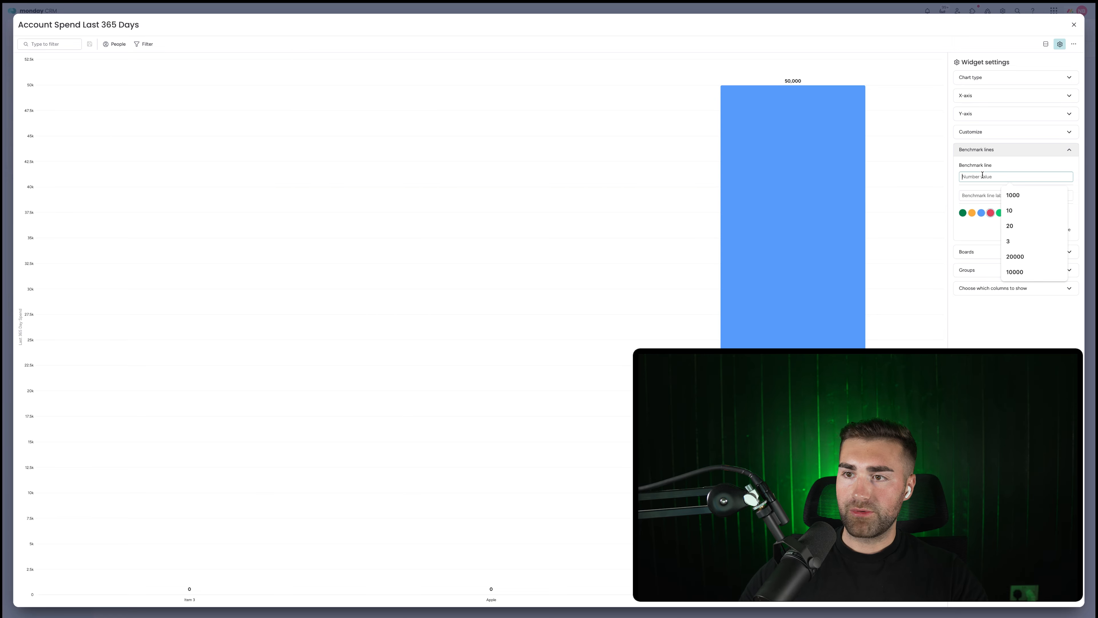
pyautogui.write('10')
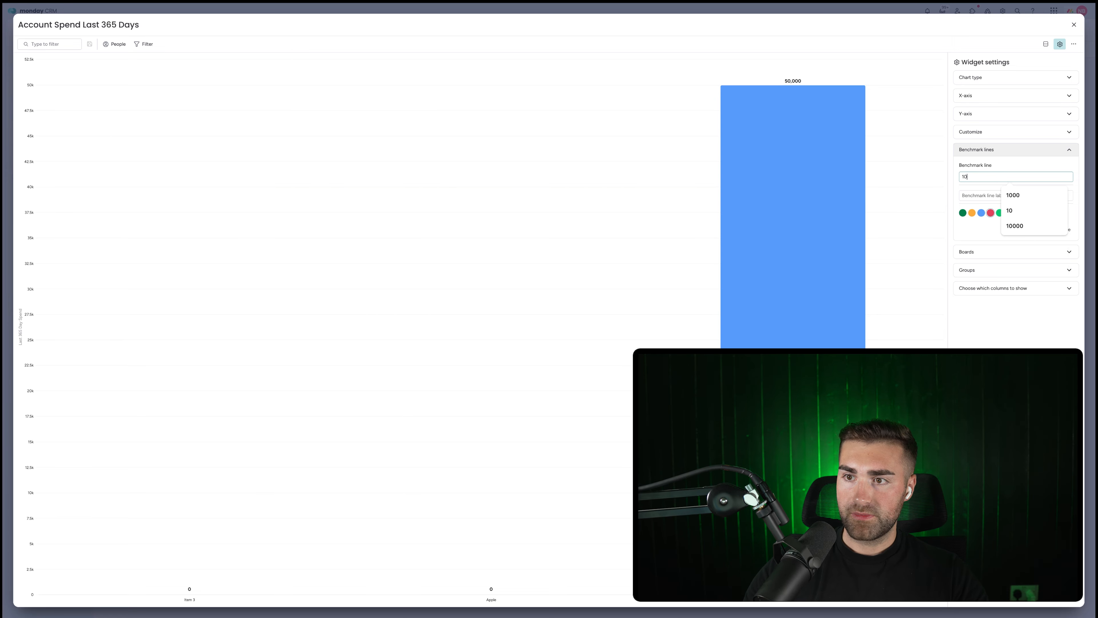
pyautogui.write('0000')
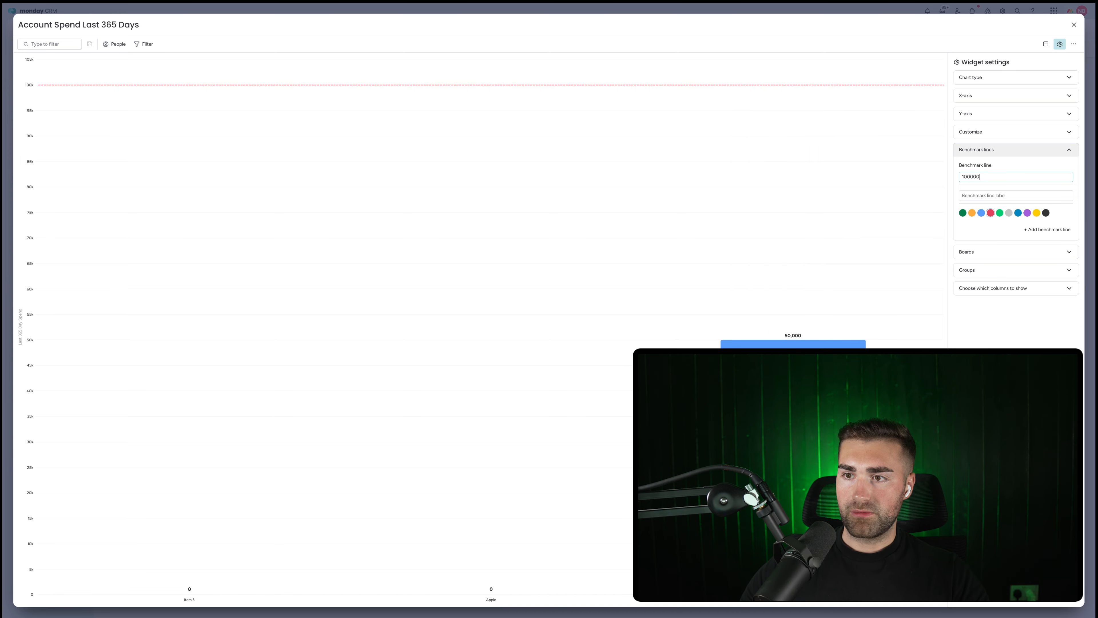
pyautogui.click(990, 199)
pyautogui.write('Min')
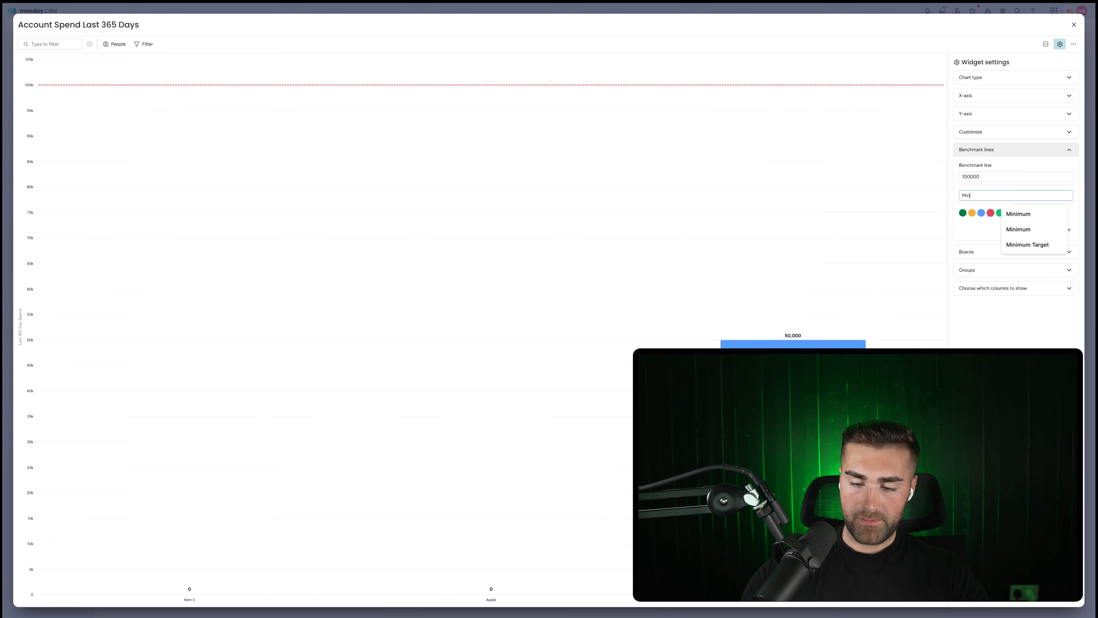
pyautogui.write('imum Spend')
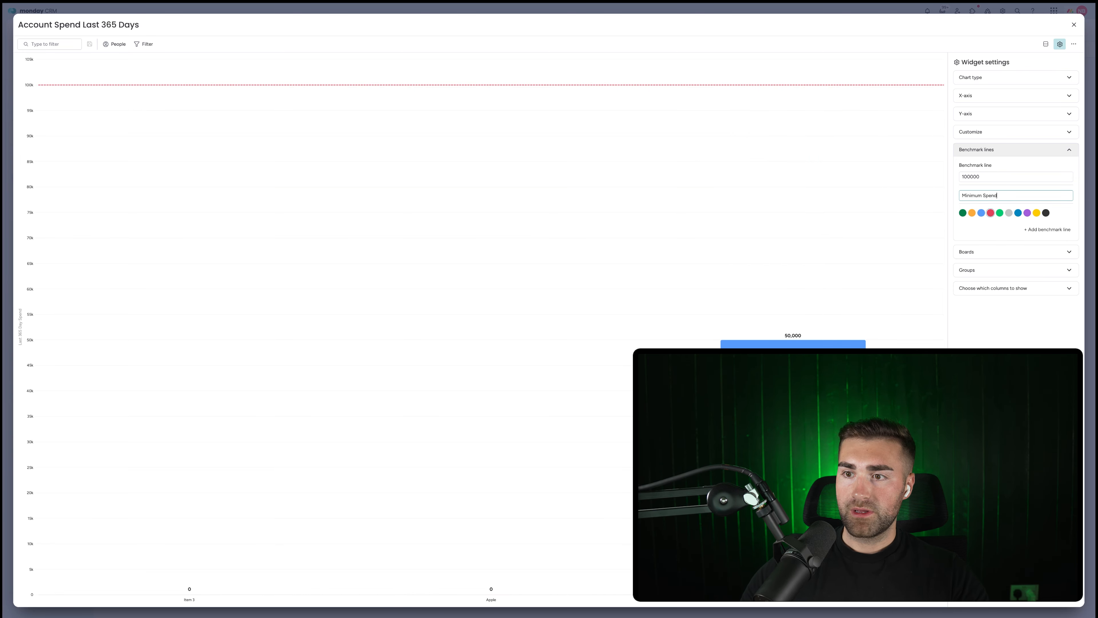
pyautogui.click(978, 341)
# Add a second benchmark line at 150000 labelled 'Optimal spend'.
pyautogui.click(1041, 229)
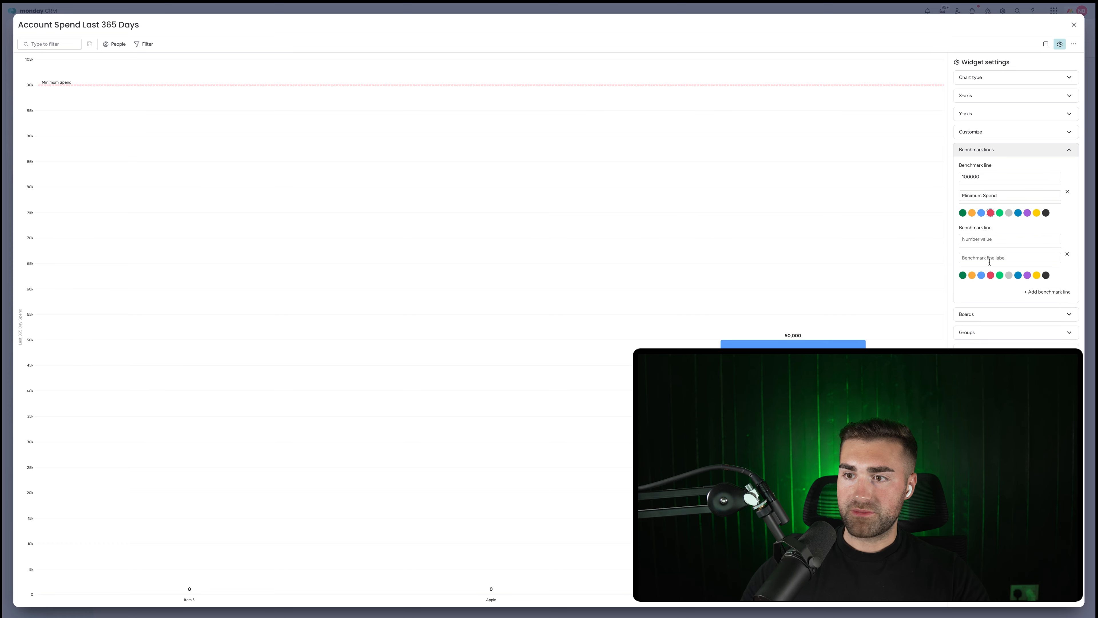
pyautogui.click(966, 237)
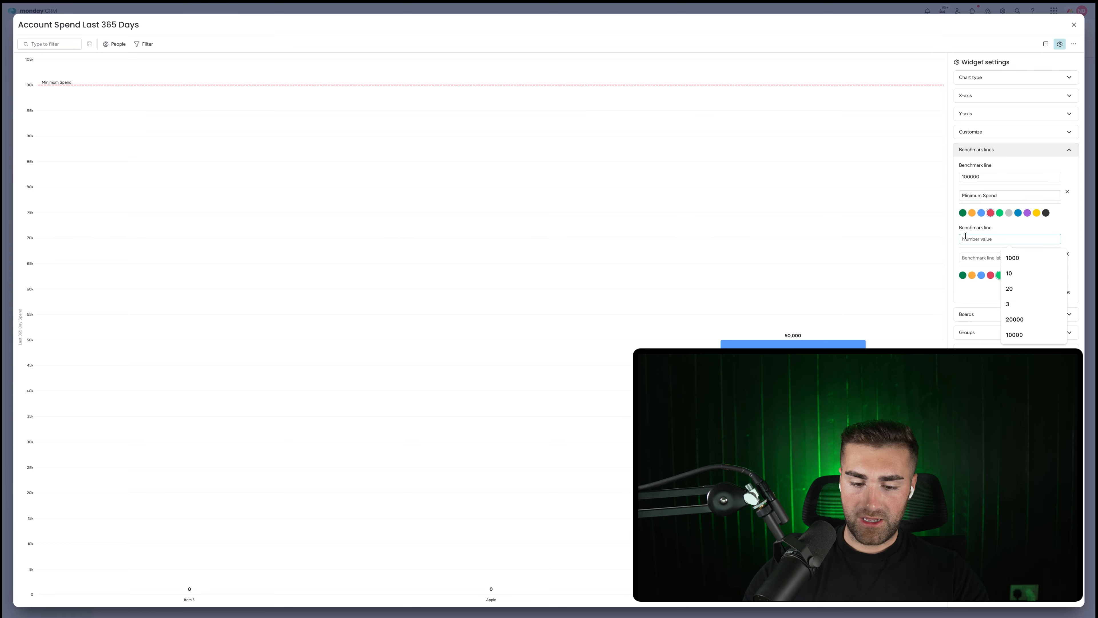
pyautogui.write('15000')
pyautogui.press('Tab')
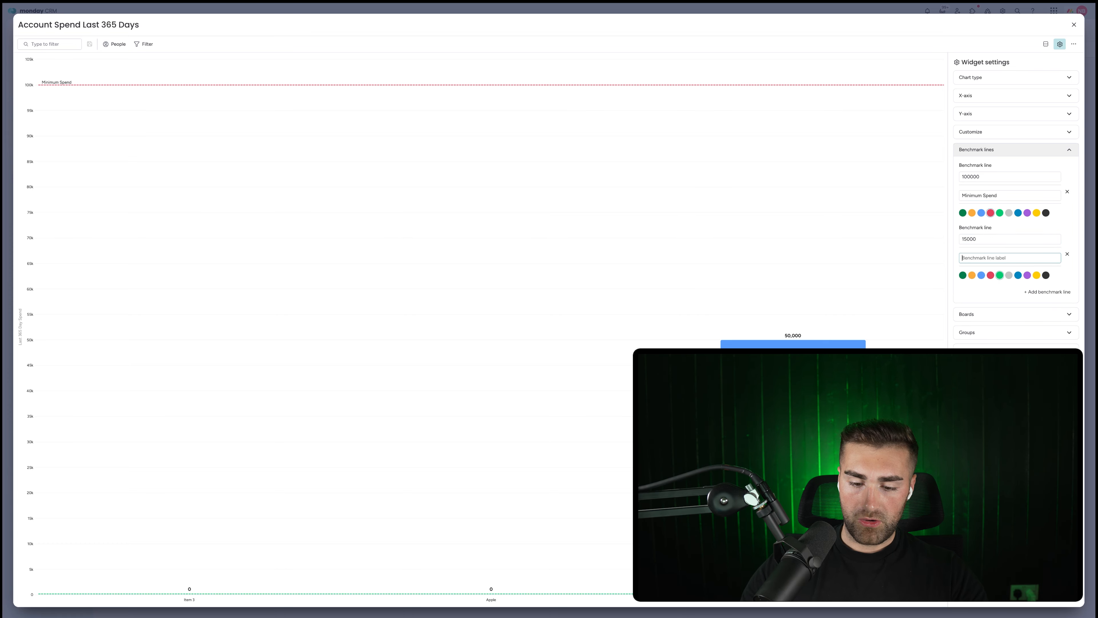
pyautogui.write('Optimal spend')
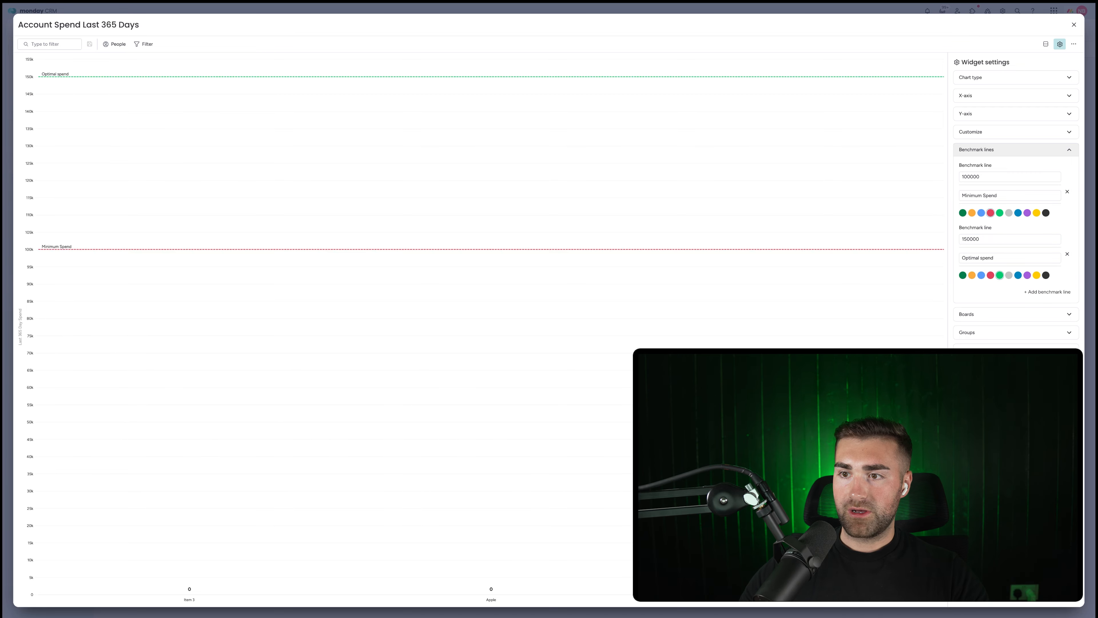
pyautogui.click(1074, 25)
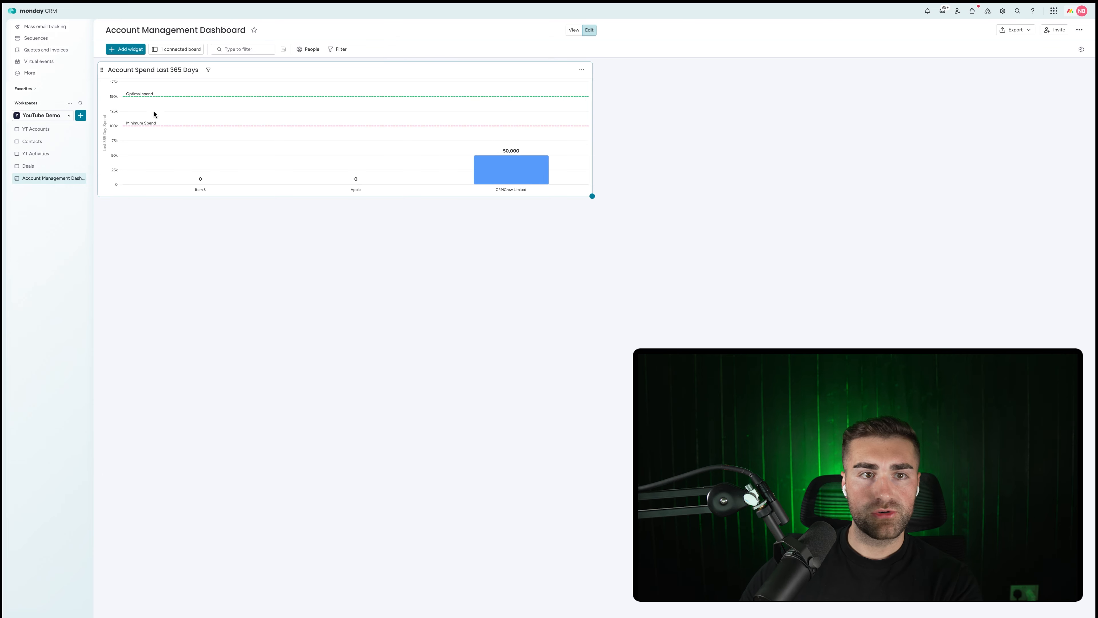
# Label the Account Spend chart's green benchmark line 'Optimal Spend', close the chart, and go to Deals.
pyautogui.moveTo(482, 169)
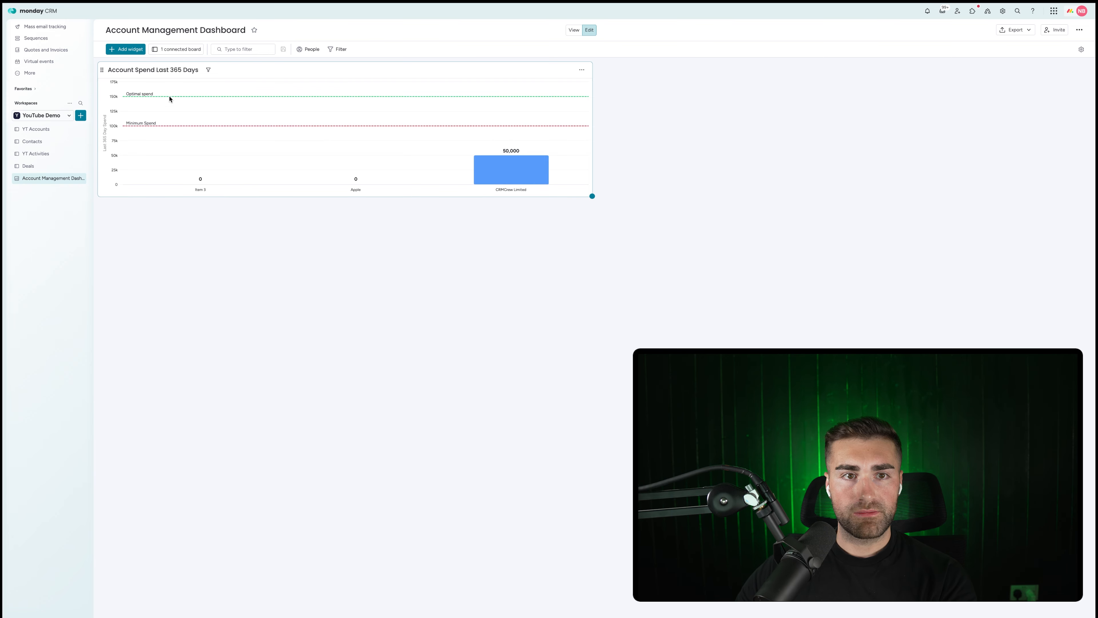
pyautogui.click(582, 71)
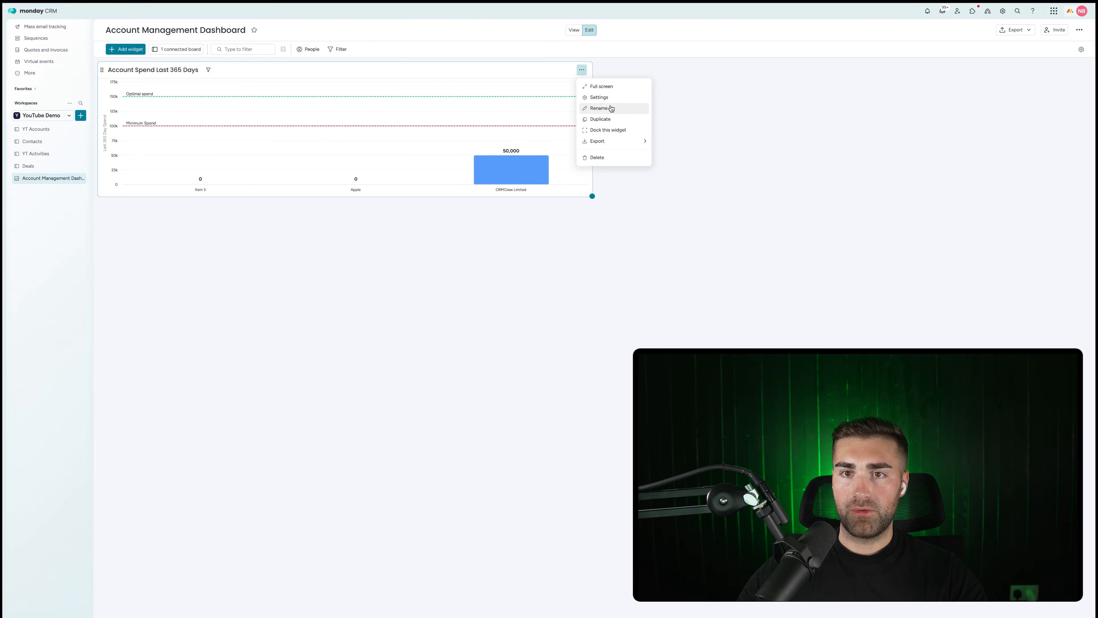
pyautogui.click(598, 98)
pyautogui.click(985, 151)
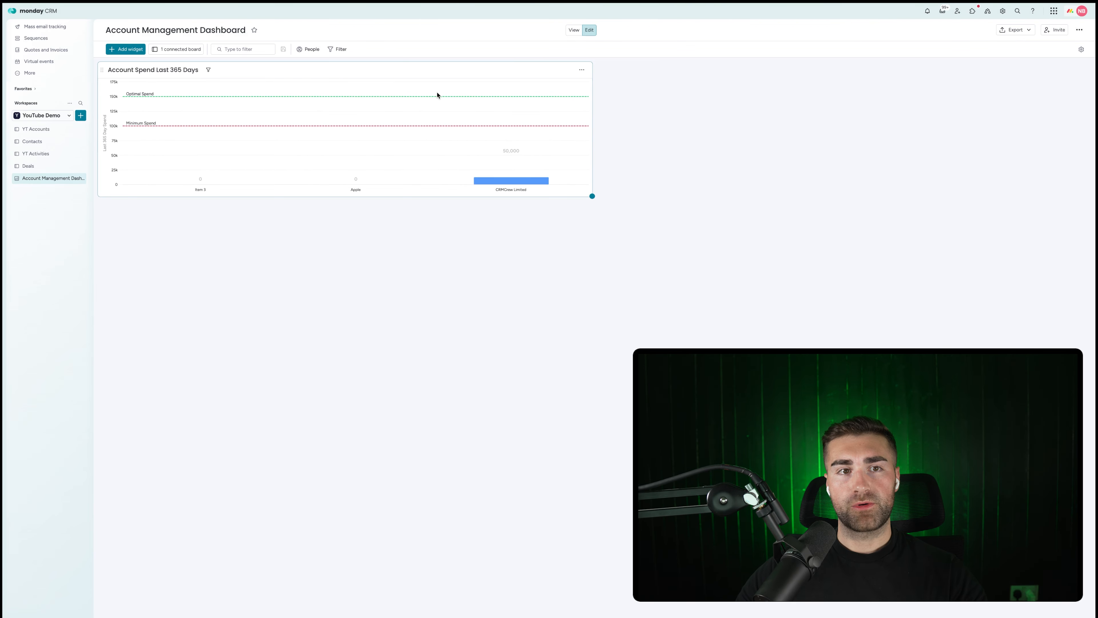
pyautogui.click(1073, 26)
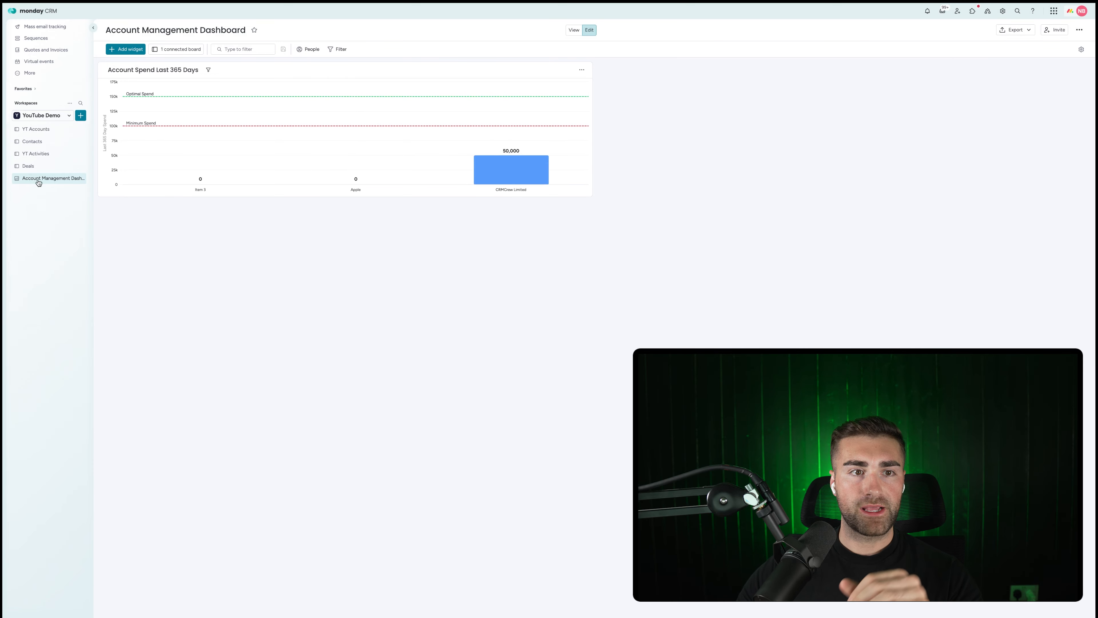
pyautogui.click(28, 167)
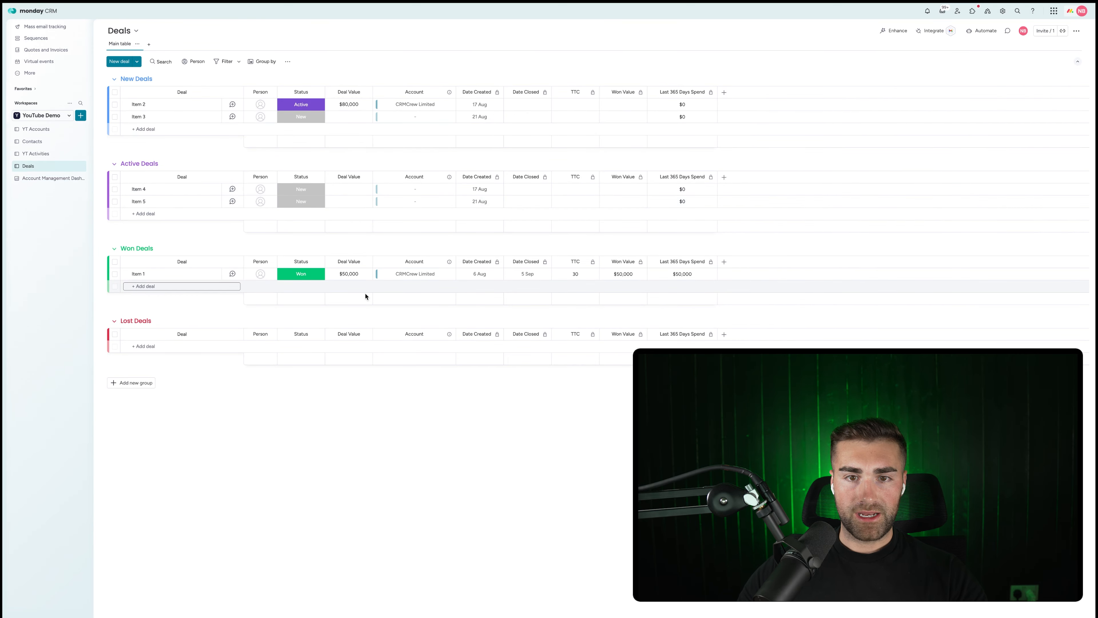
# Link deal Item 5 to Apple with a $500,000 deal value and Won status.
pyautogui.click(385, 202)
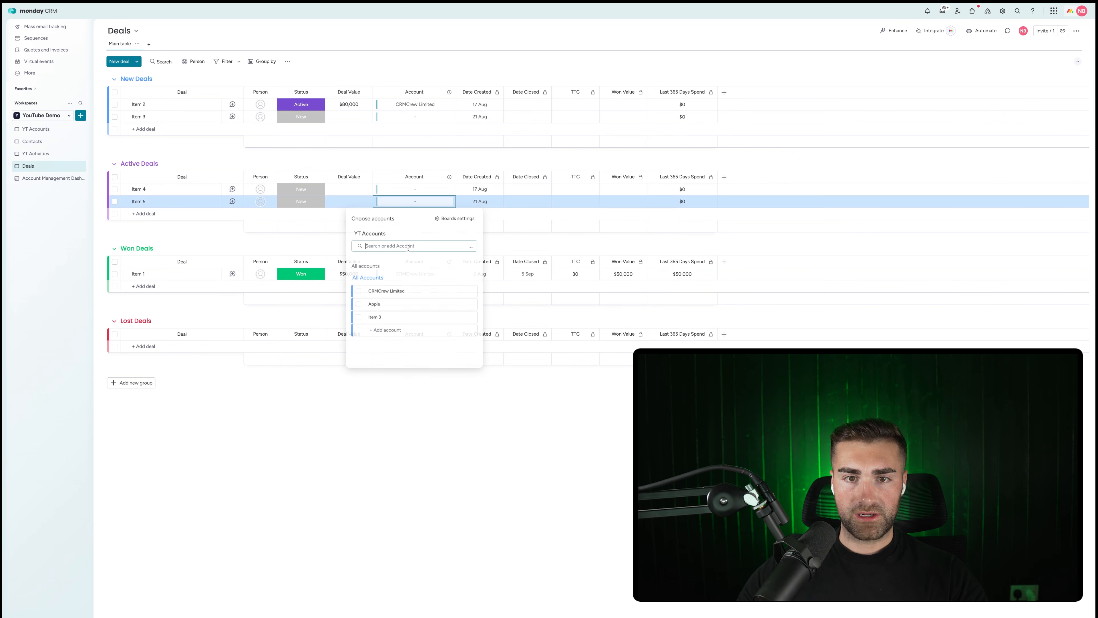
pyautogui.click(358, 304)
pyautogui.click(350, 206)
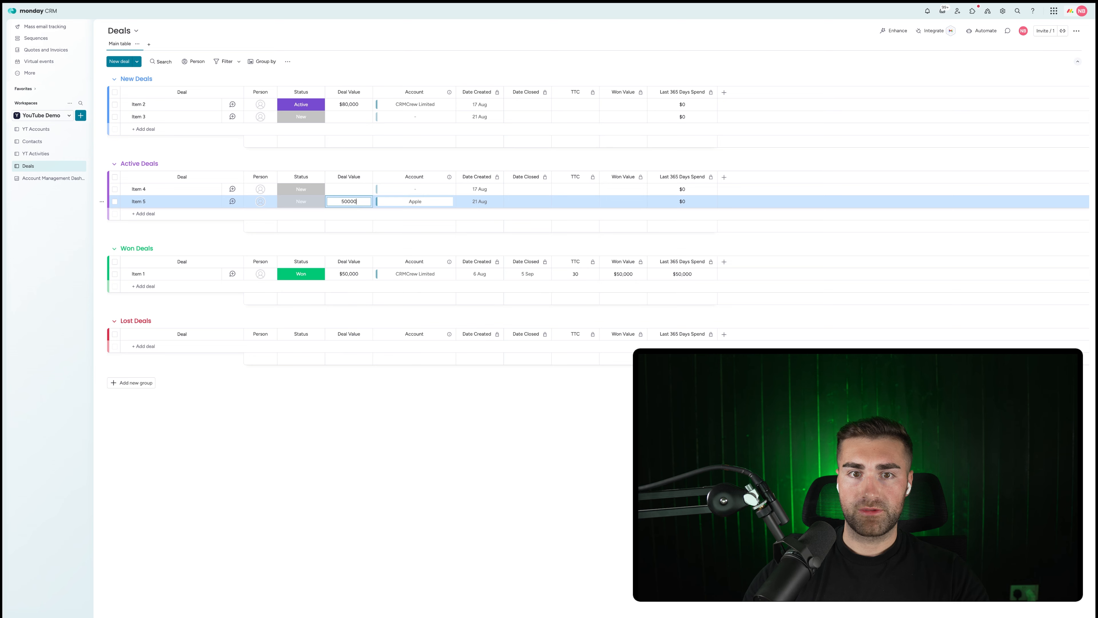
pyautogui.press('Return')
pyautogui.click(300, 201)
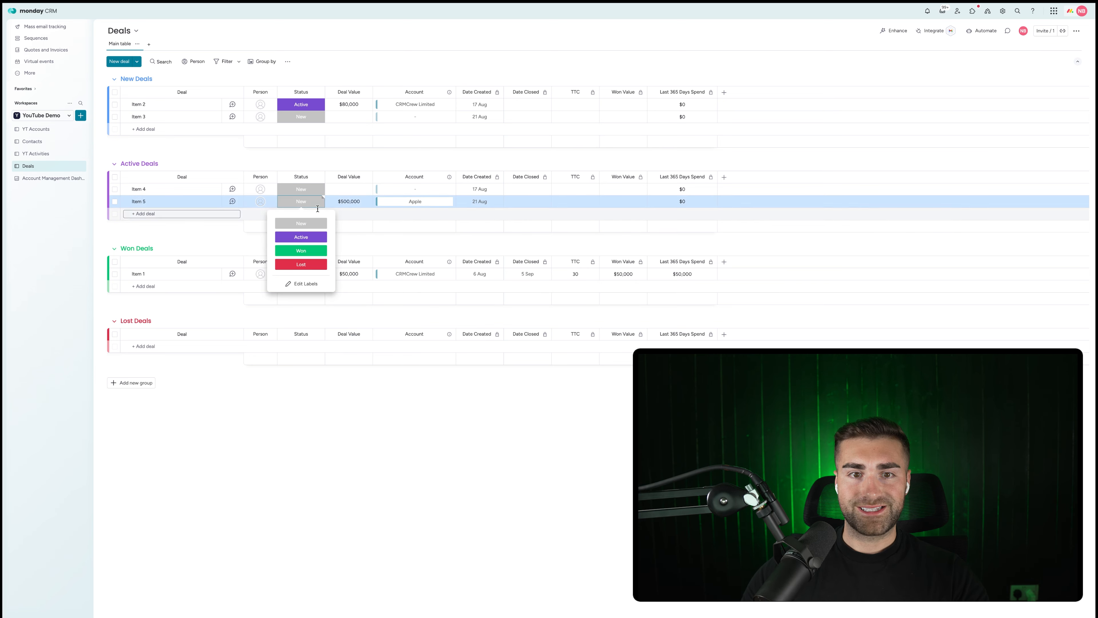
pyautogui.click(308, 250)
# Check the YT Accounts board, then return to the Account Management Dashboard.
pyautogui.click(42, 179)
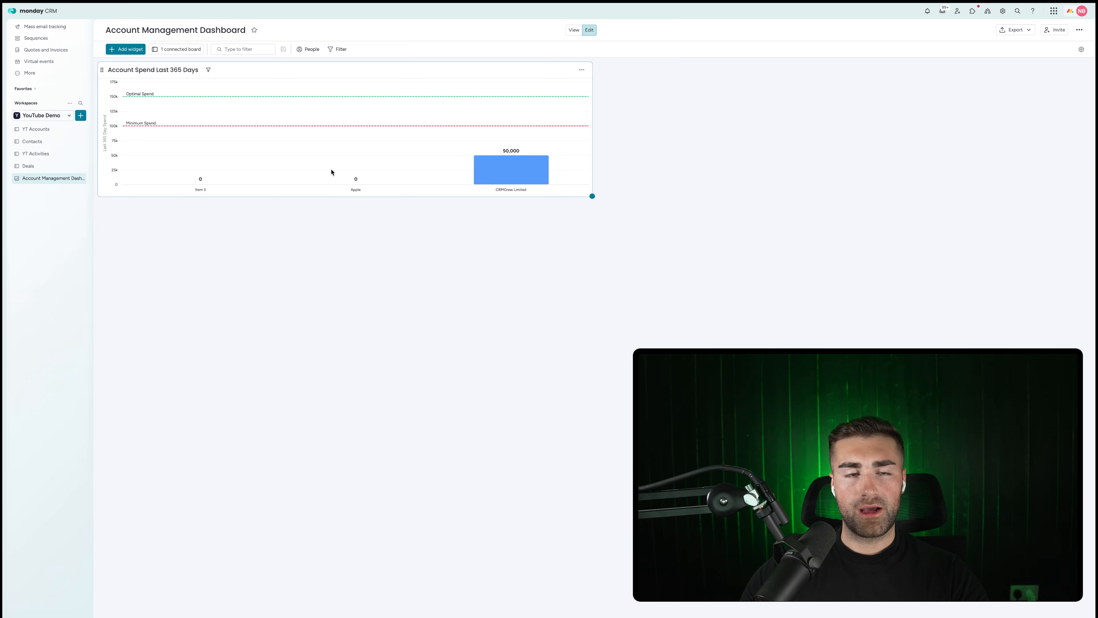
pyautogui.click(36, 129)
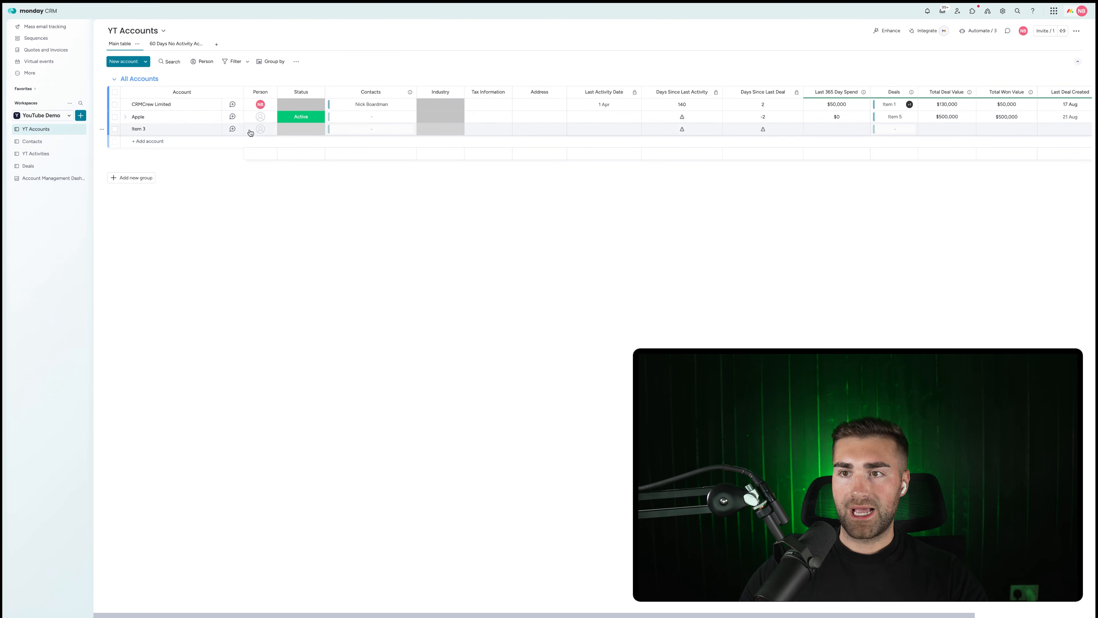
pyautogui.hscroll(3, 896, 126)
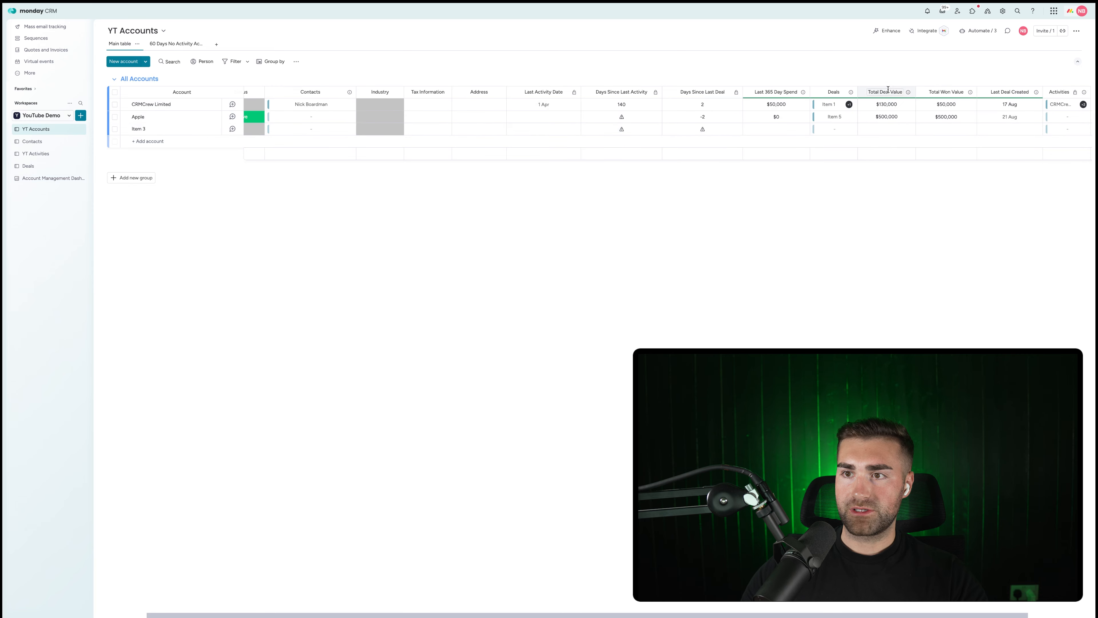
pyautogui.click(31, 181)
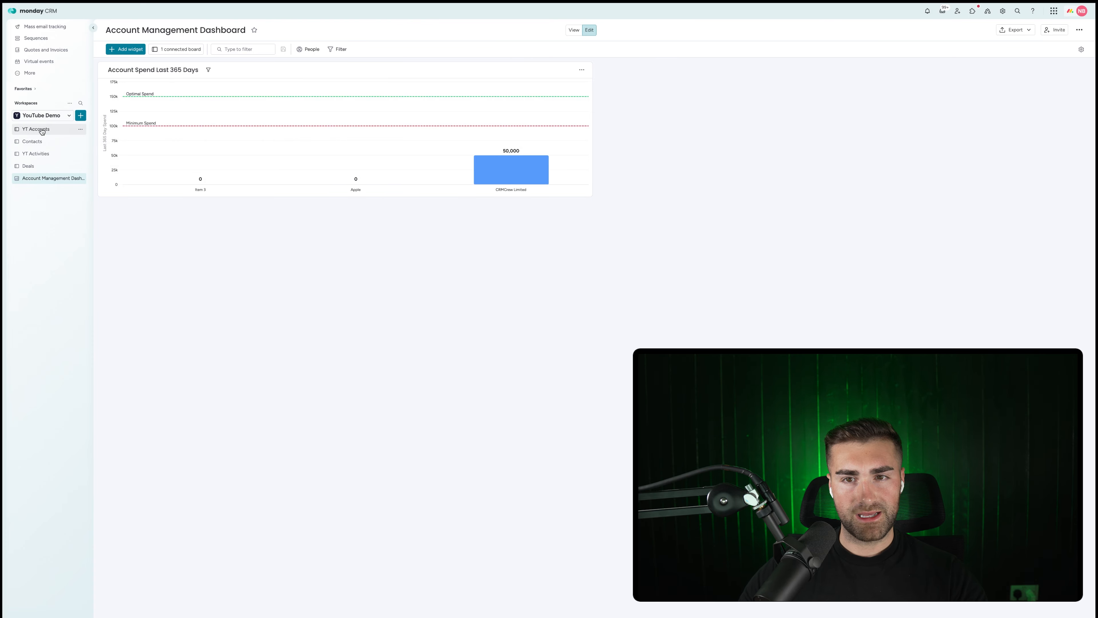
# Set Item 5's close date to 13 Aug, then start adding a widget on the dashboard.
pyautogui.click(37, 166)
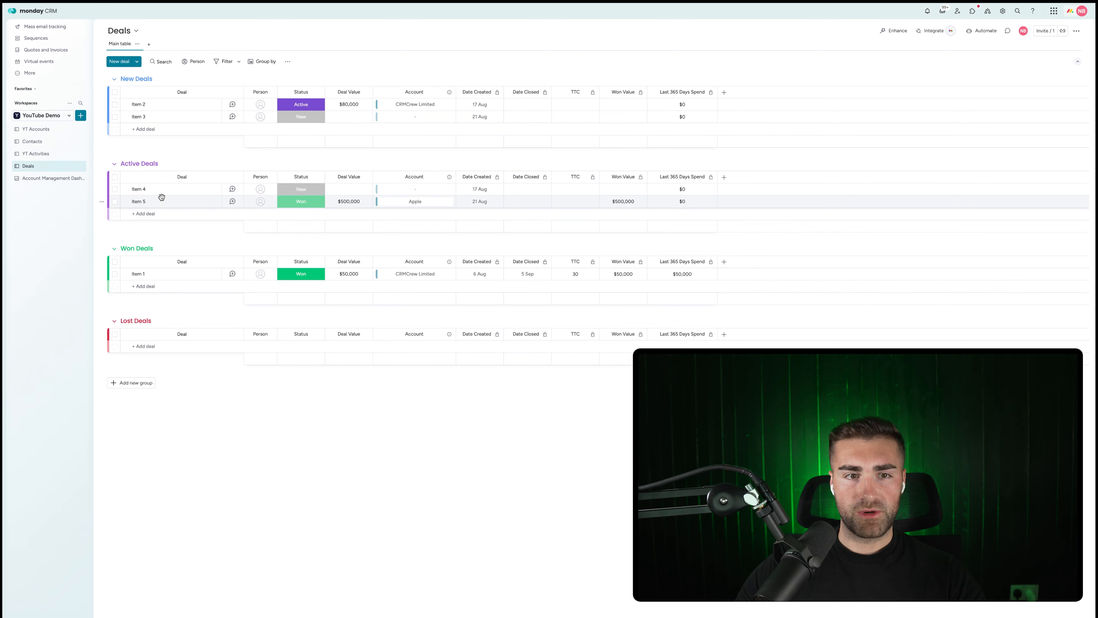
pyautogui.click(539, 200)
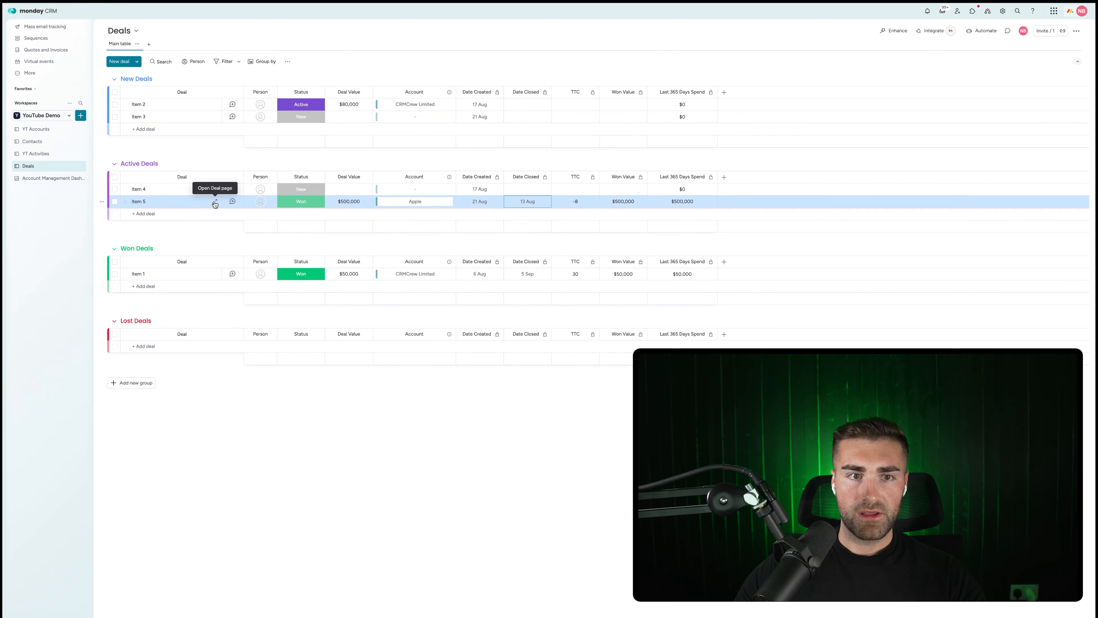
pyautogui.click(50, 178)
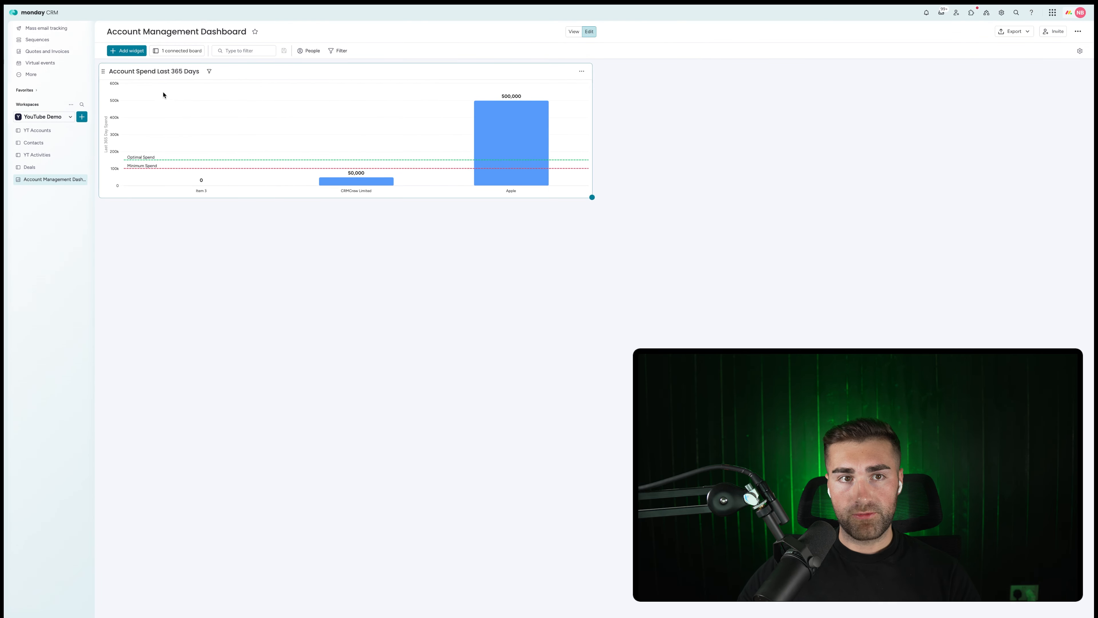
pyautogui.click(122, 51)
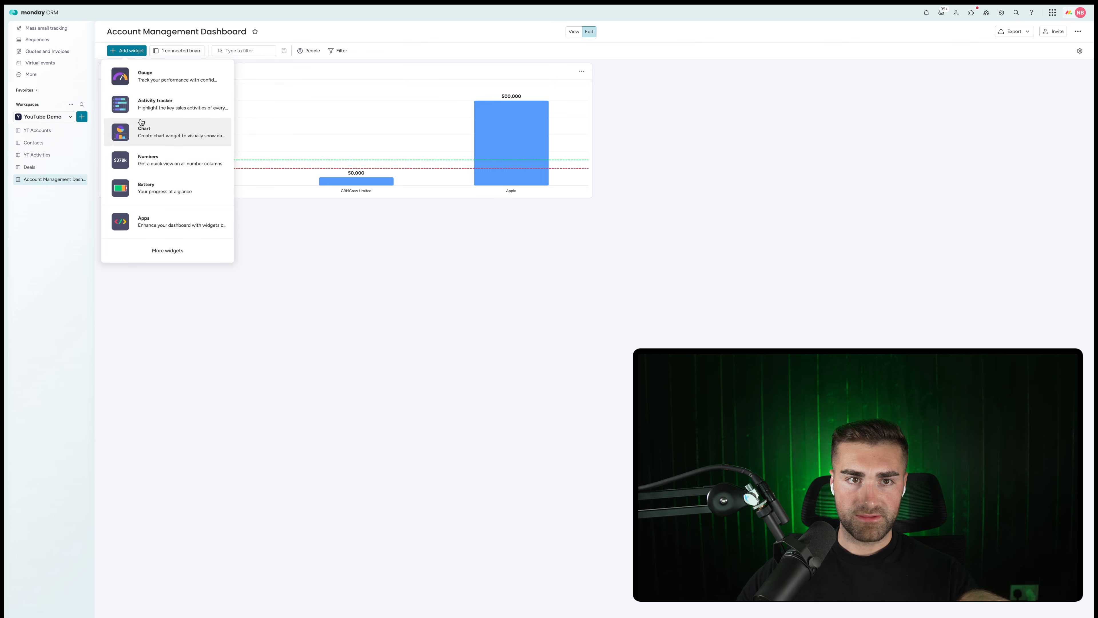
# Add a chart below Account Spend plotting account Name against Days Since Last Activity.
pyautogui.click(151, 133)
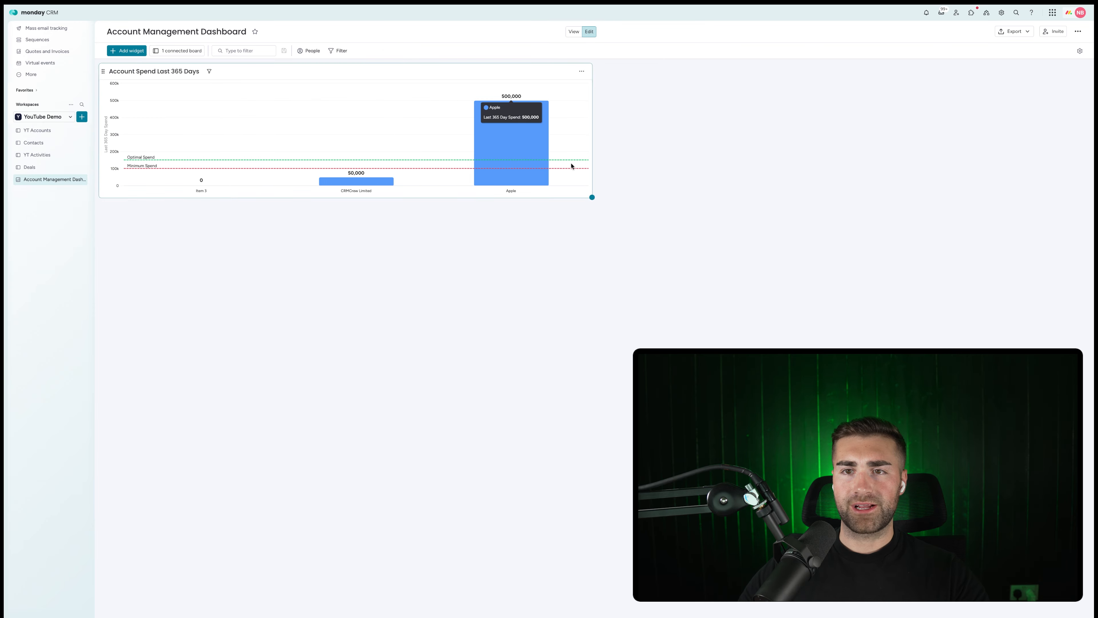
pyautogui.moveTo(602, 73); pyautogui.dragTo(87, 234)
pyautogui.click(581, 212)
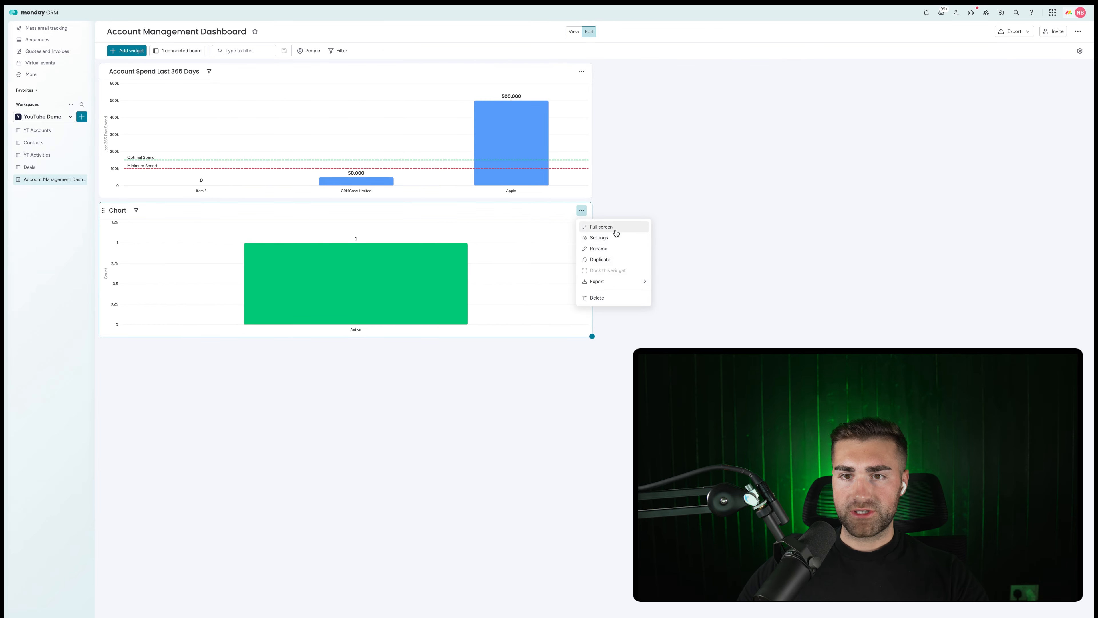
pyautogui.click(613, 229)
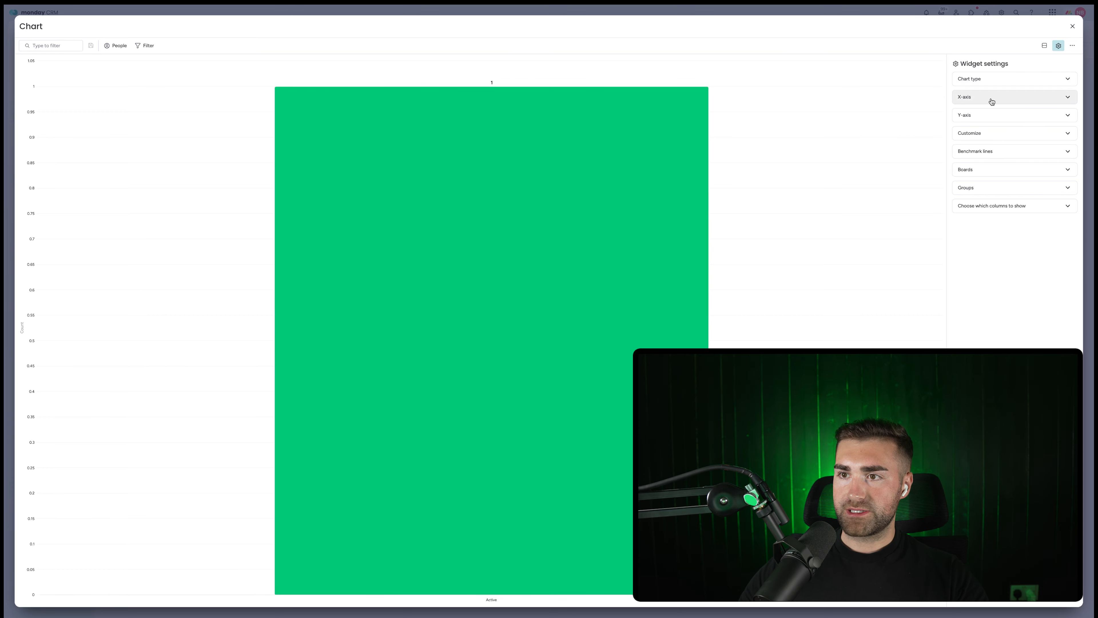
pyautogui.click(990, 98)
pyautogui.click(995, 141)
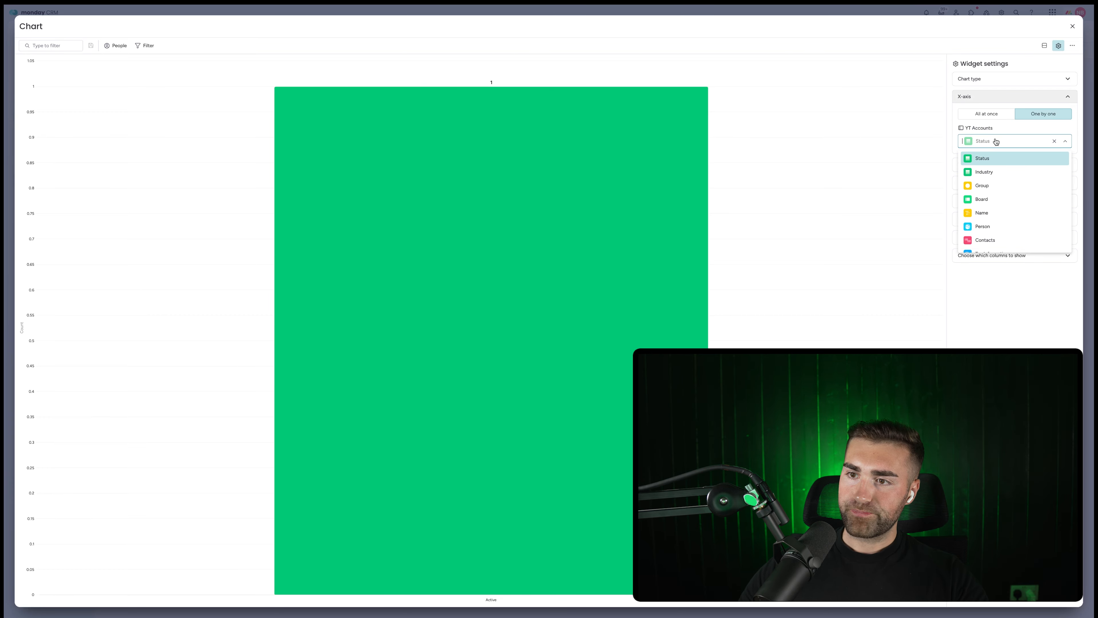
pyautogui.scroll(-2, 999, 201)
pyautogui.scroll(2, 997, 195)
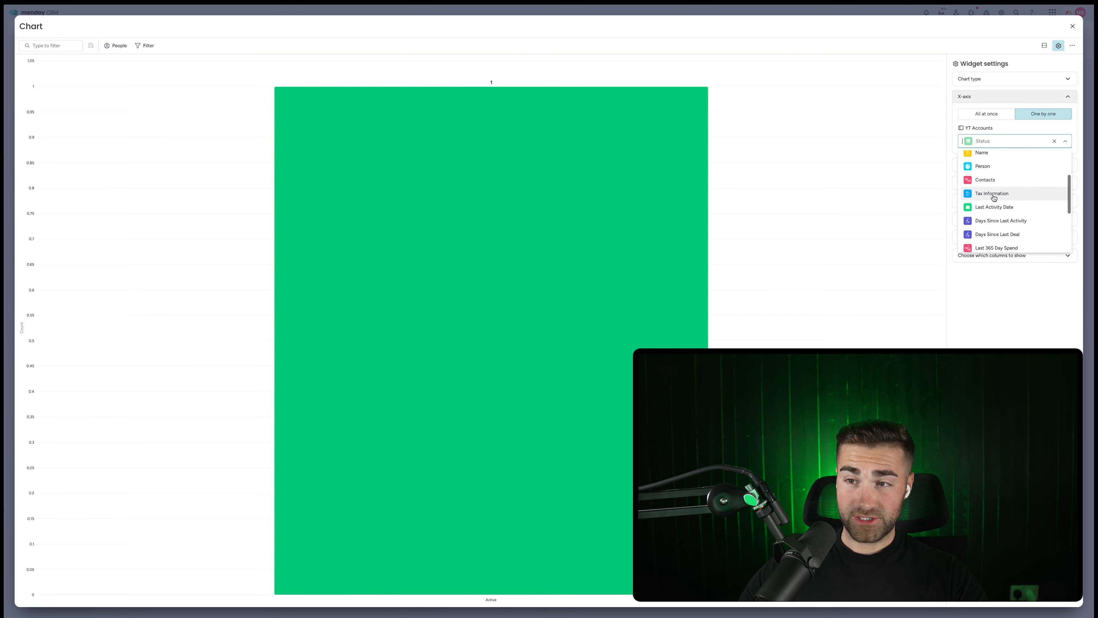
pyautogui.click(994, 200)
pyautogui.click(994, 195)
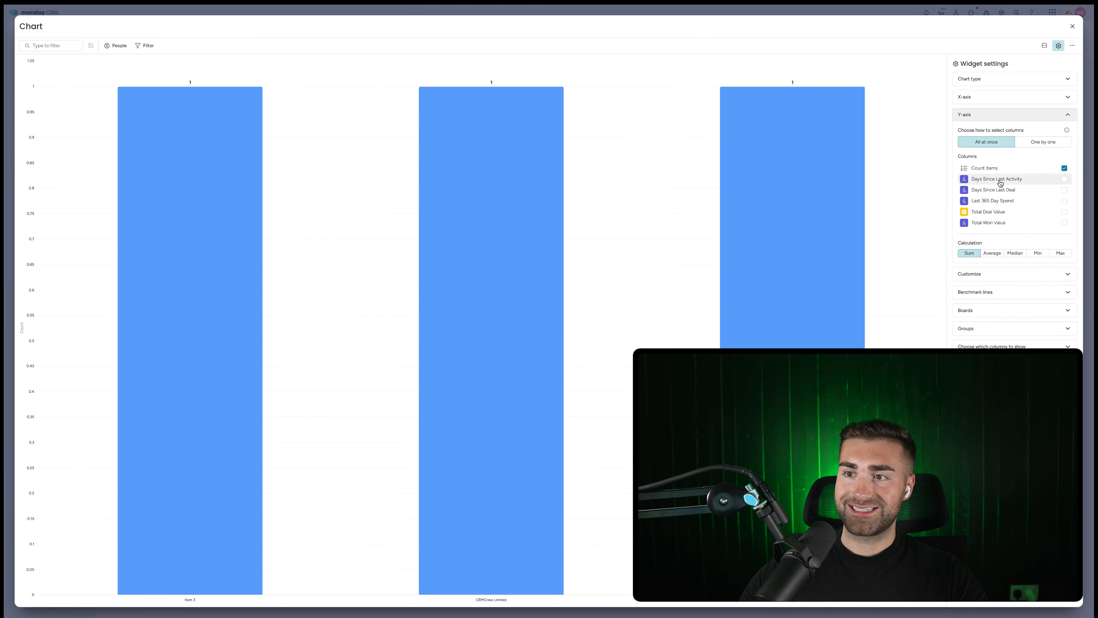
pyautogui.click(1019, 180)
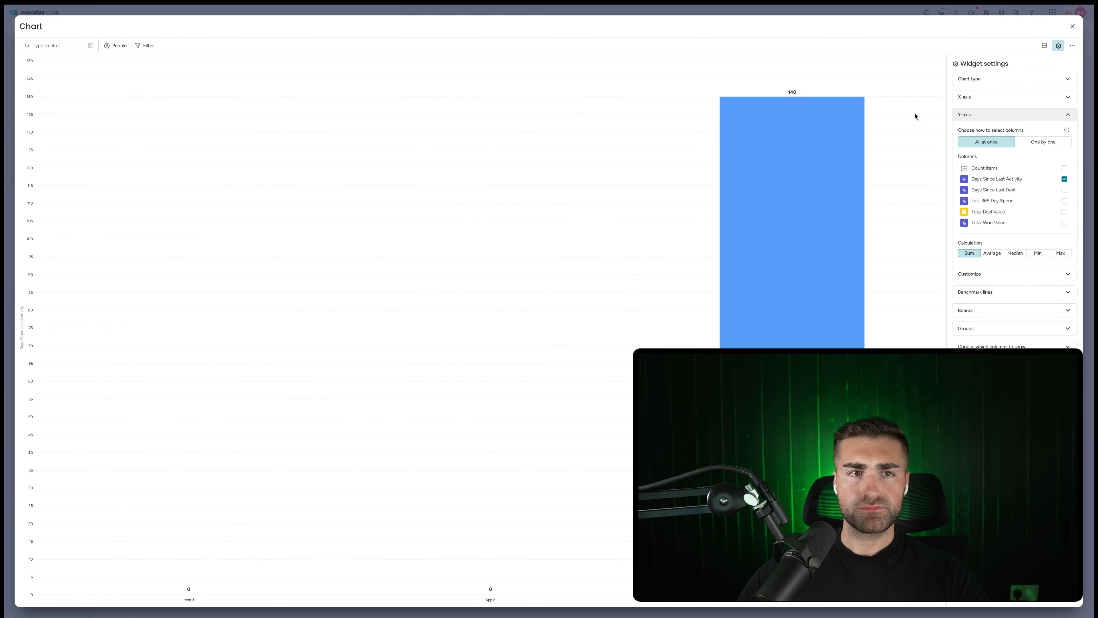
# Filter the chart to YT Accounts with Days Since Last Activity ≥ 60 and save it.
pyautogui.click(145, 45)
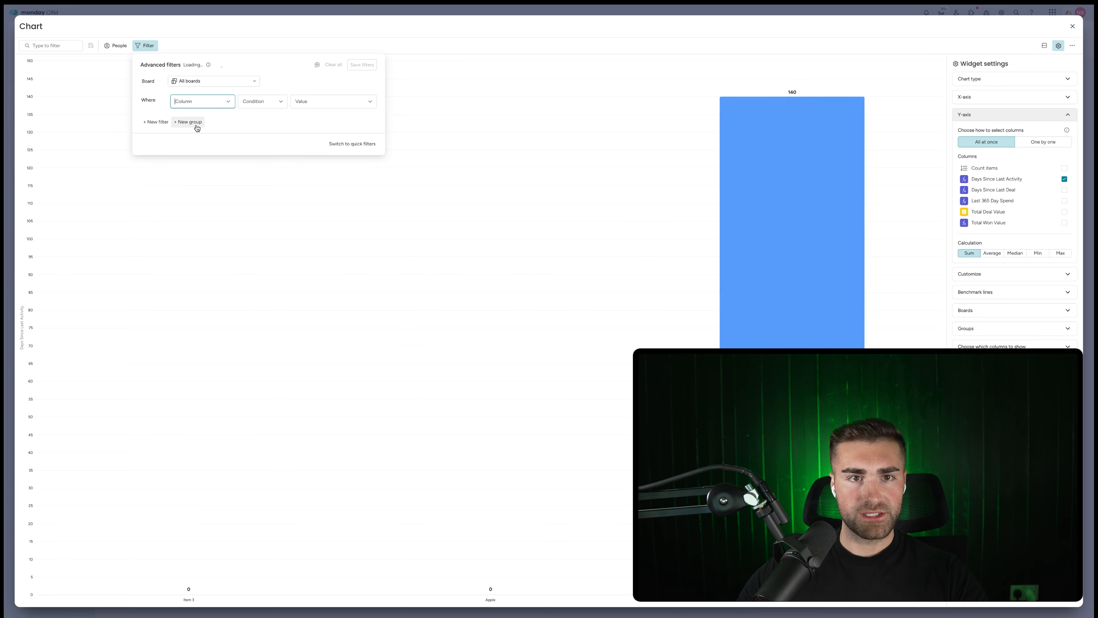
pyautogui.click(196, 81)
pyautogui.click(193, 108)
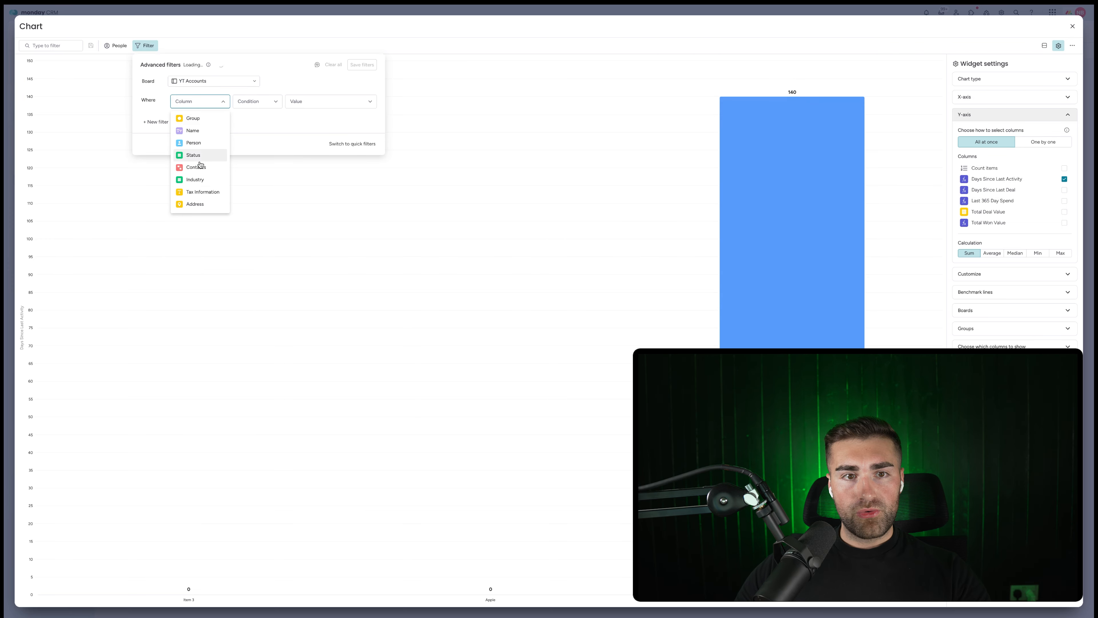
pyautogui.scroll(-5, 200, 164)
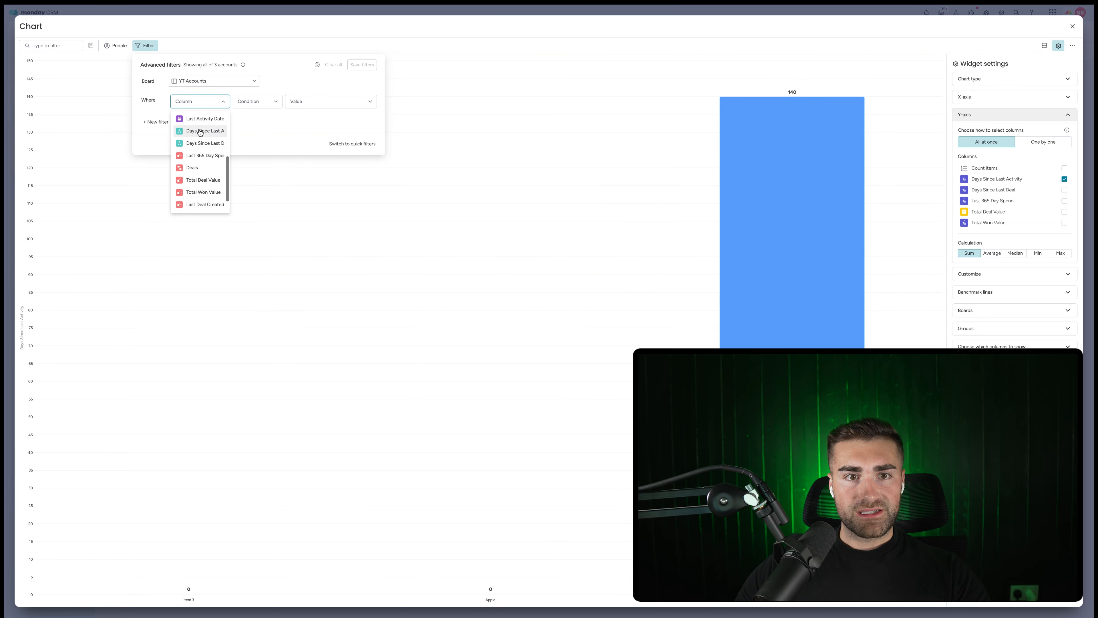
pyautogui.click(201, 131)
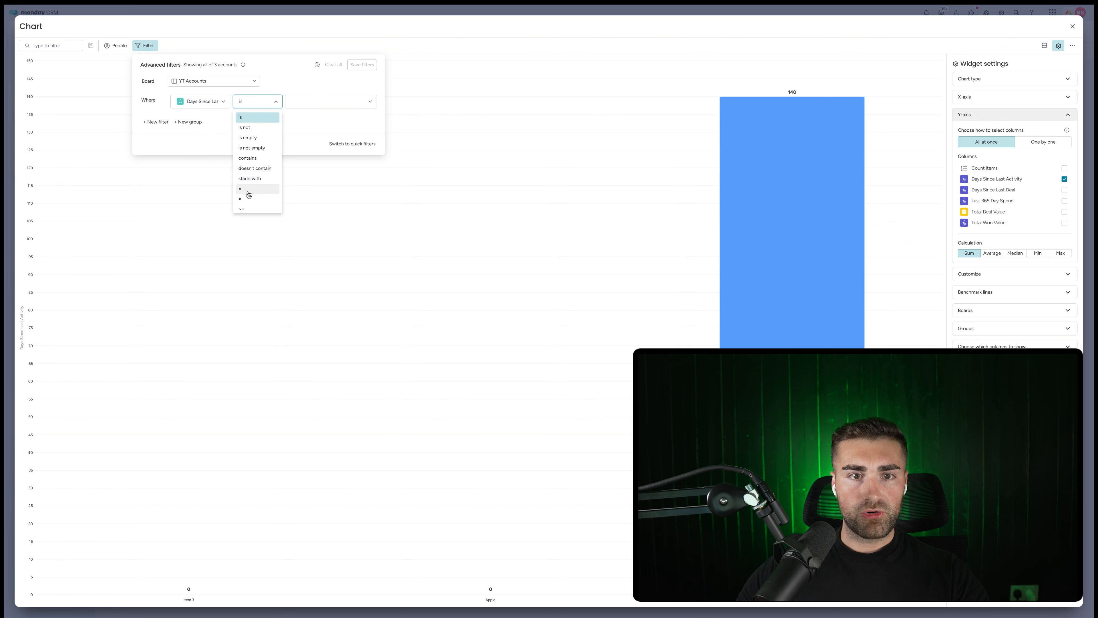
pyautogui.click(243, 209)
pyautogui.click(305, 101)
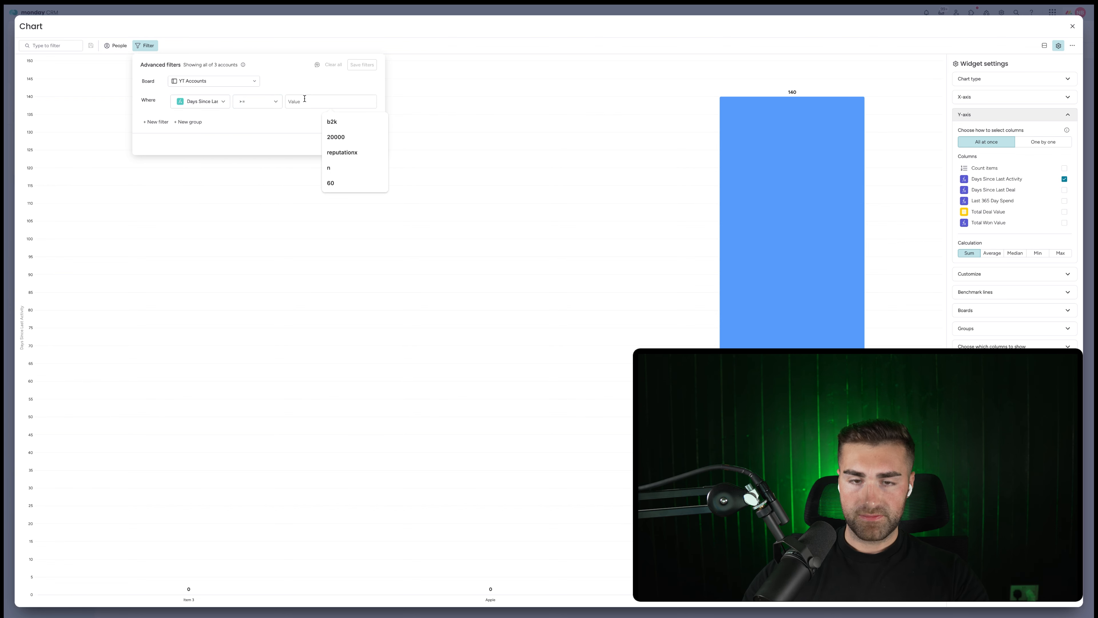
pyautogui.write('60')
pyautogui.press('Return')
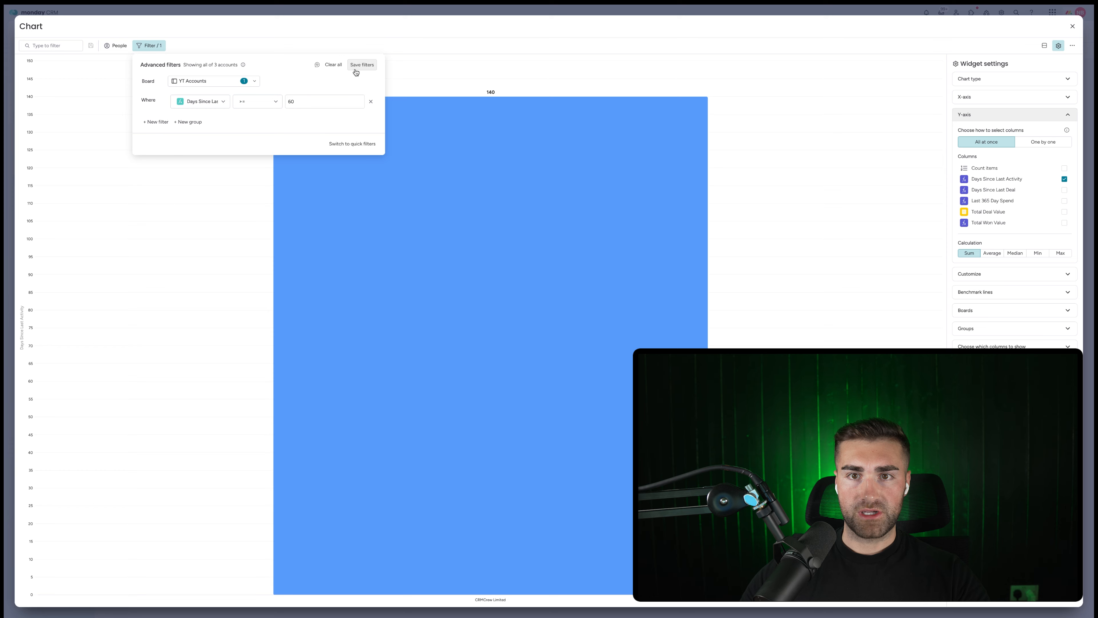
pyautogui.click(361, 65)
pyautogui.click(165, 244)
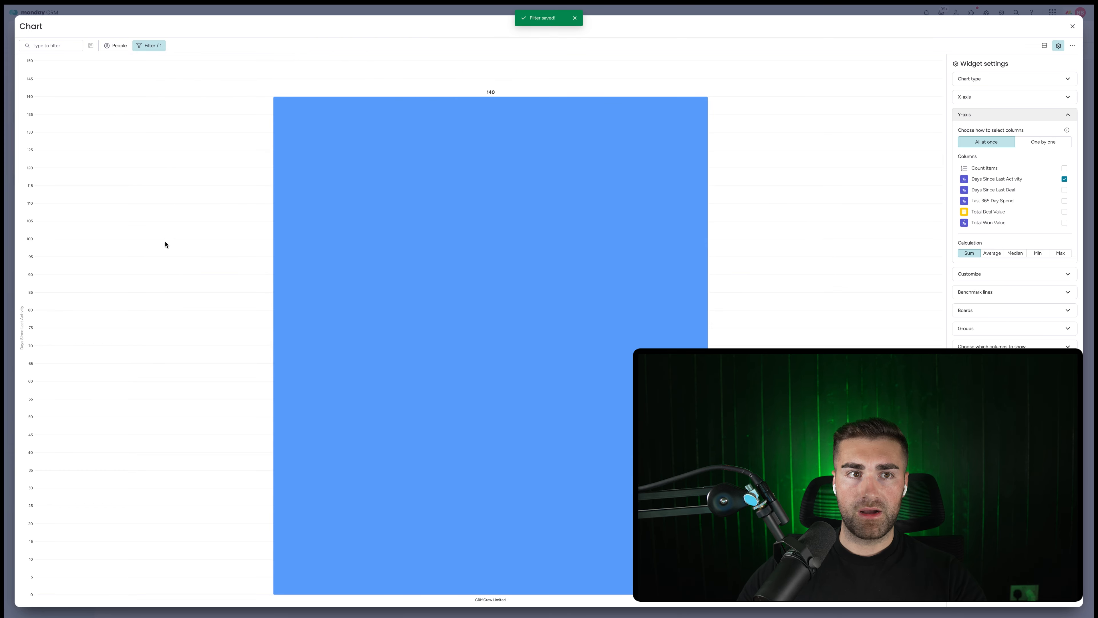
# Title the chart 'Accounts With No Activity Last 60 Days' and return to the dashboard.
pyautogui.click(39, 25)
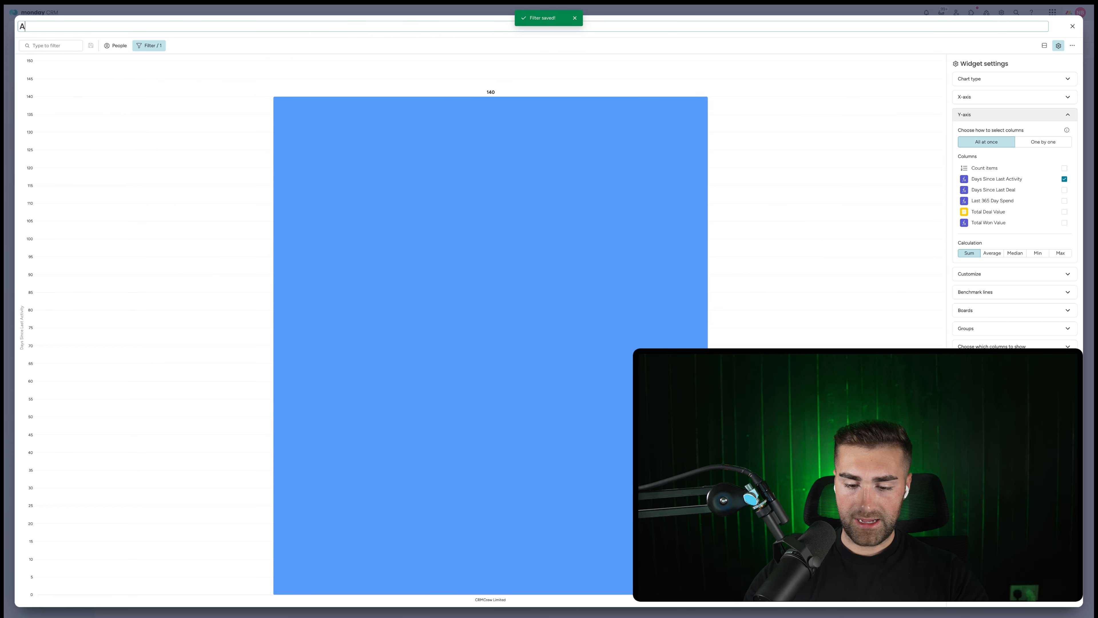
pyautogui.write('Accounts With No ')
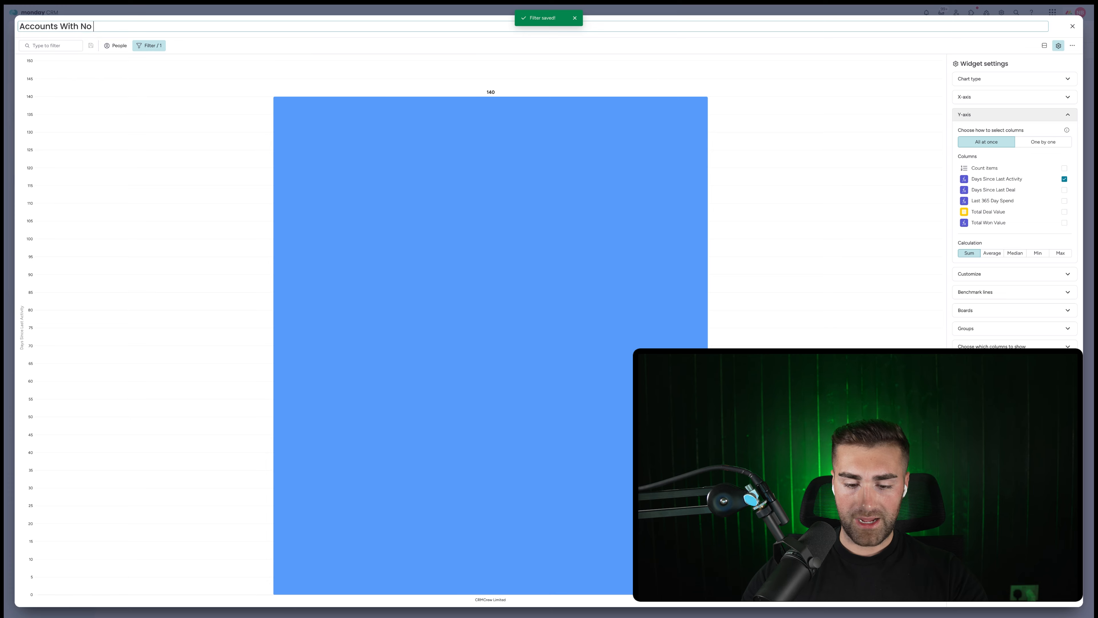
pyautogui.write('Activity Last 60 Days')
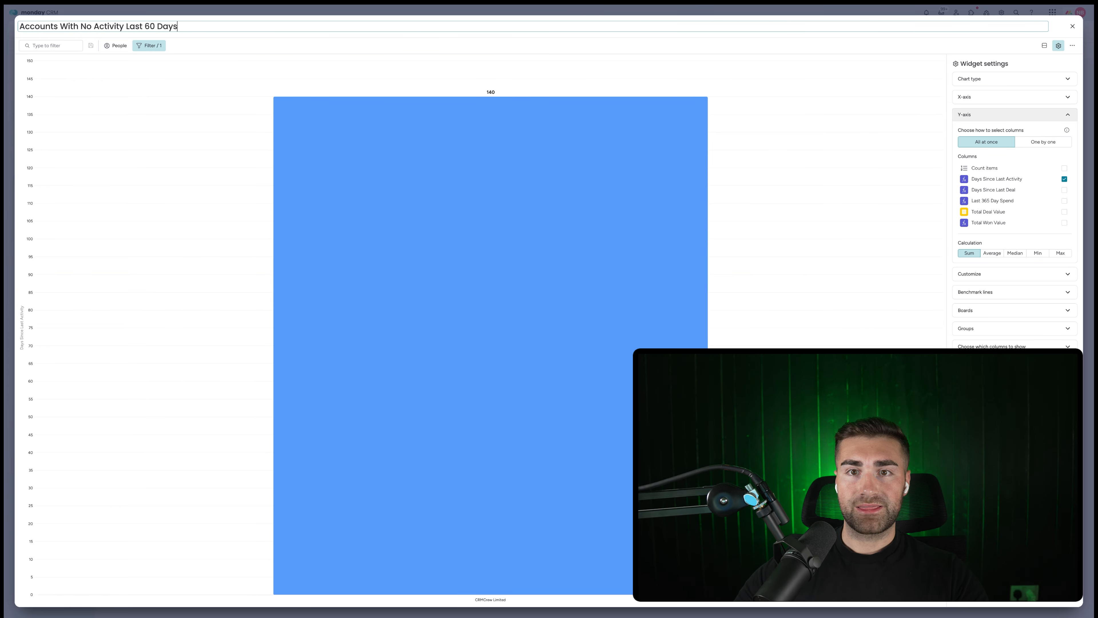
pyautogui.press('Return')
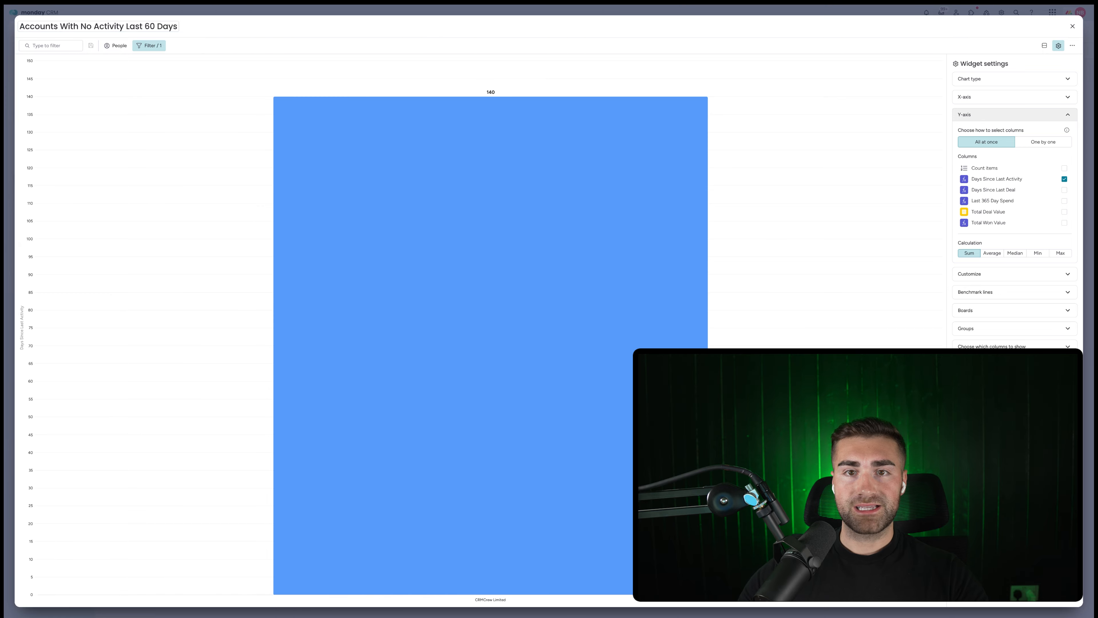
pyautogui.click(1073, 26)
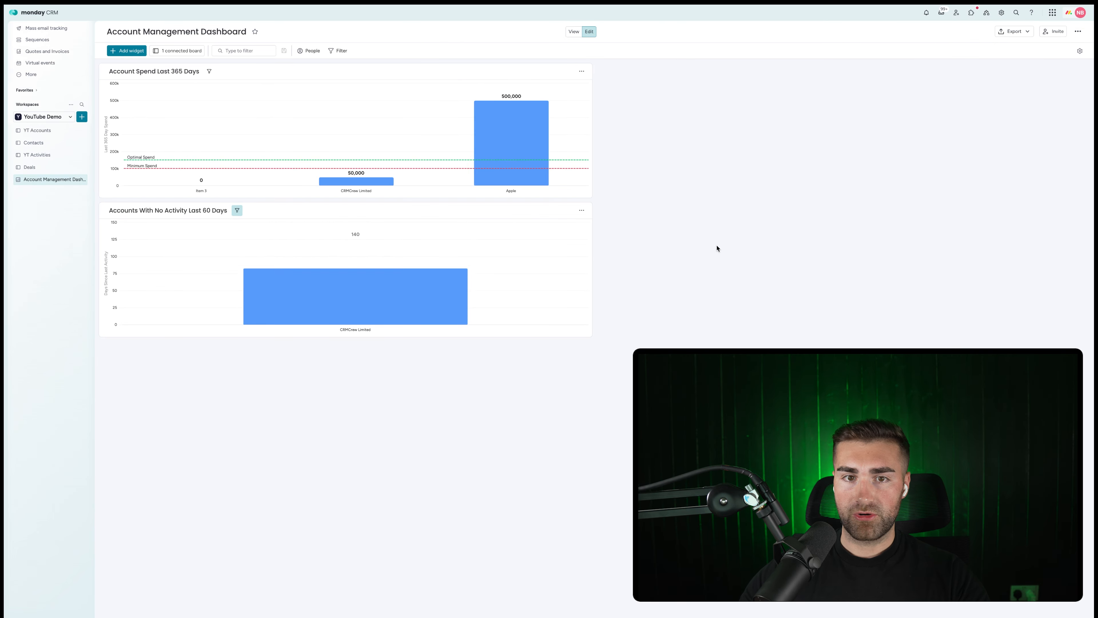
pyautogui.click(582, 210)
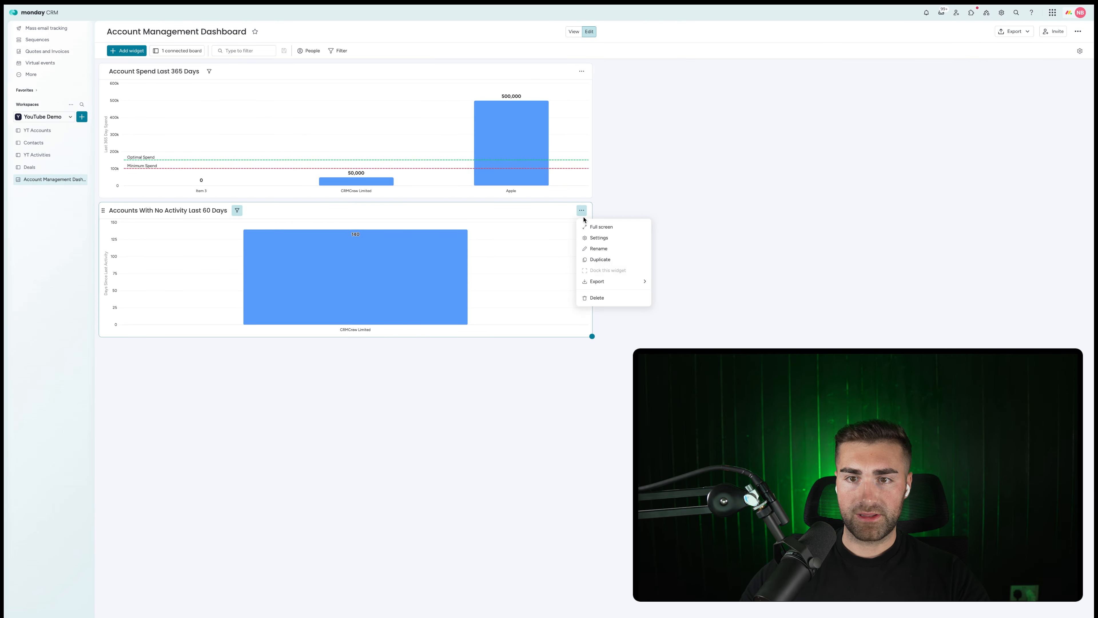
pyautogui.click(589, 238)
pyautogui.click(986, 137)
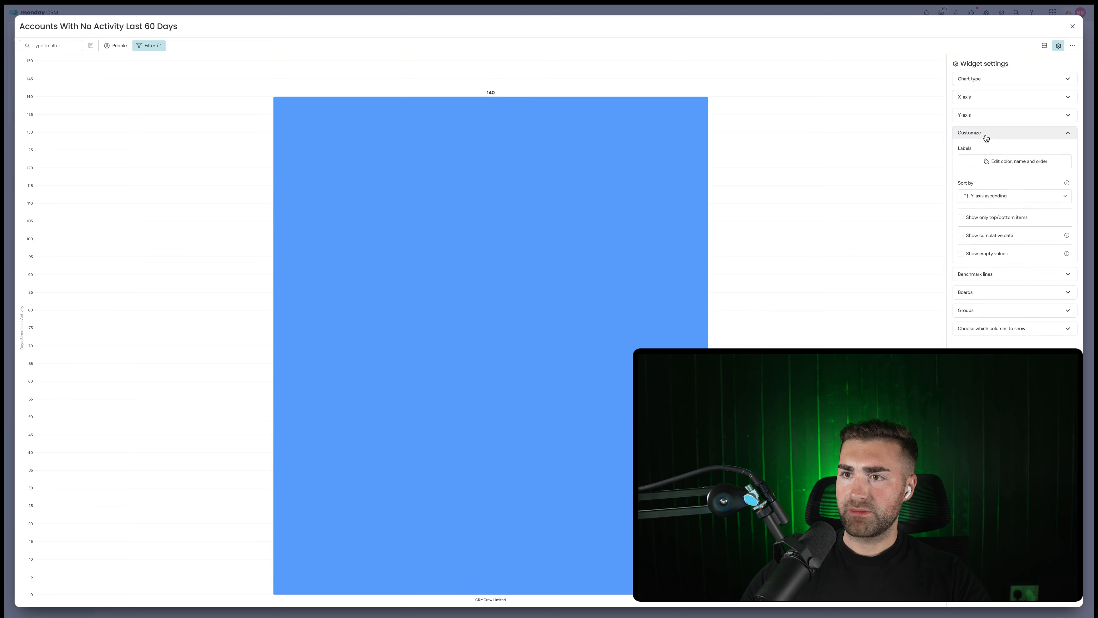
pyautogui.click(986, 138)
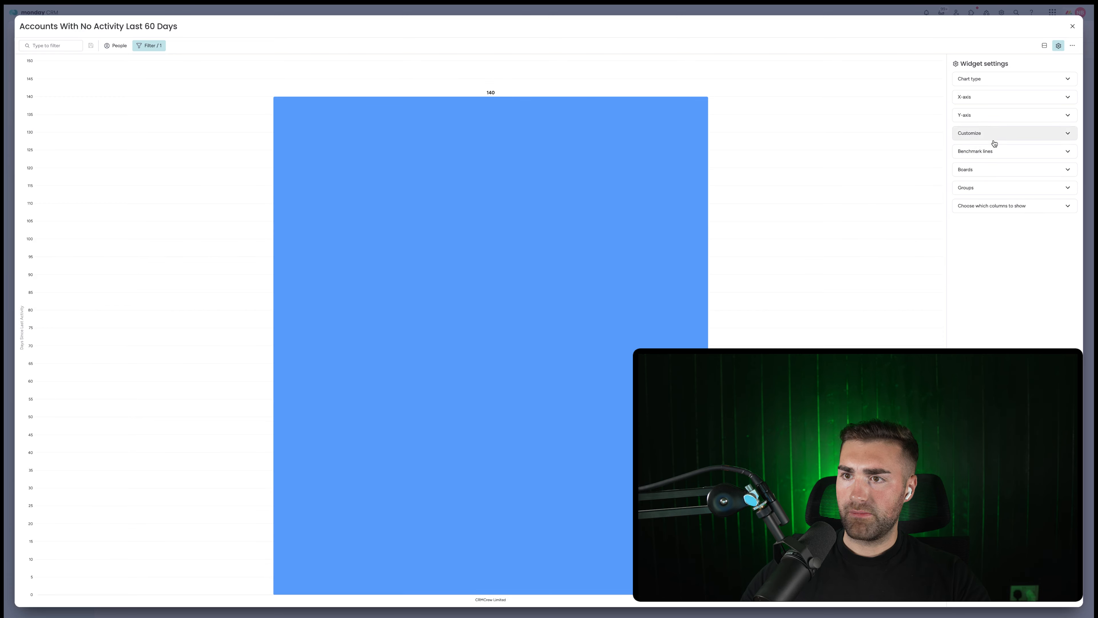
pyautogui.click(989, 151)
pyautogui.click(992, 134)
pyautogui.click(1011, 113)
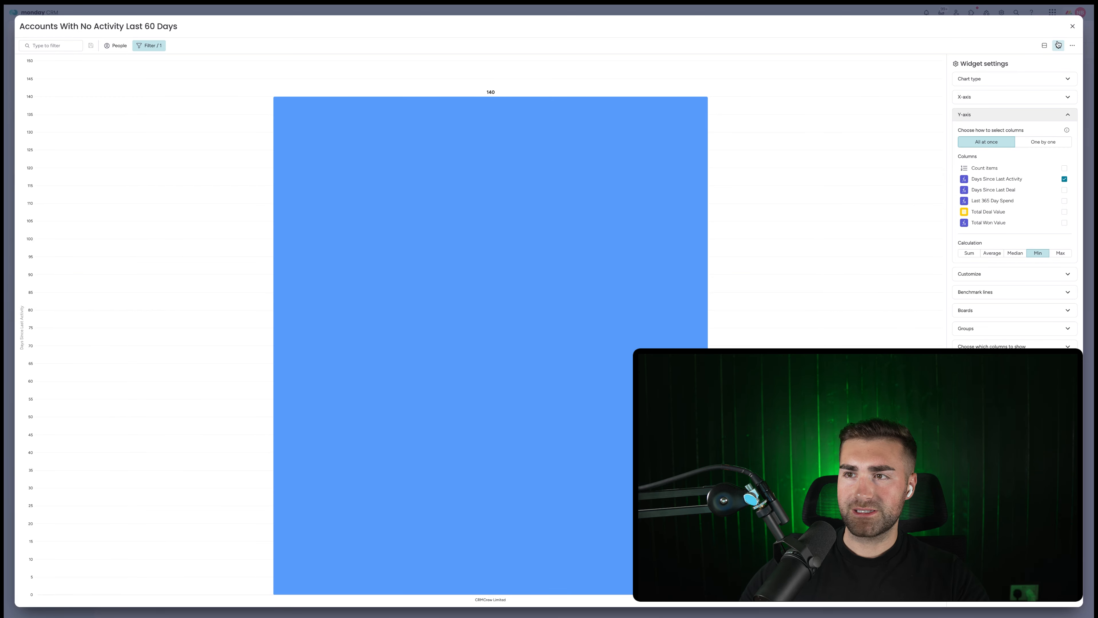
pyautogui.click(1074, 27)
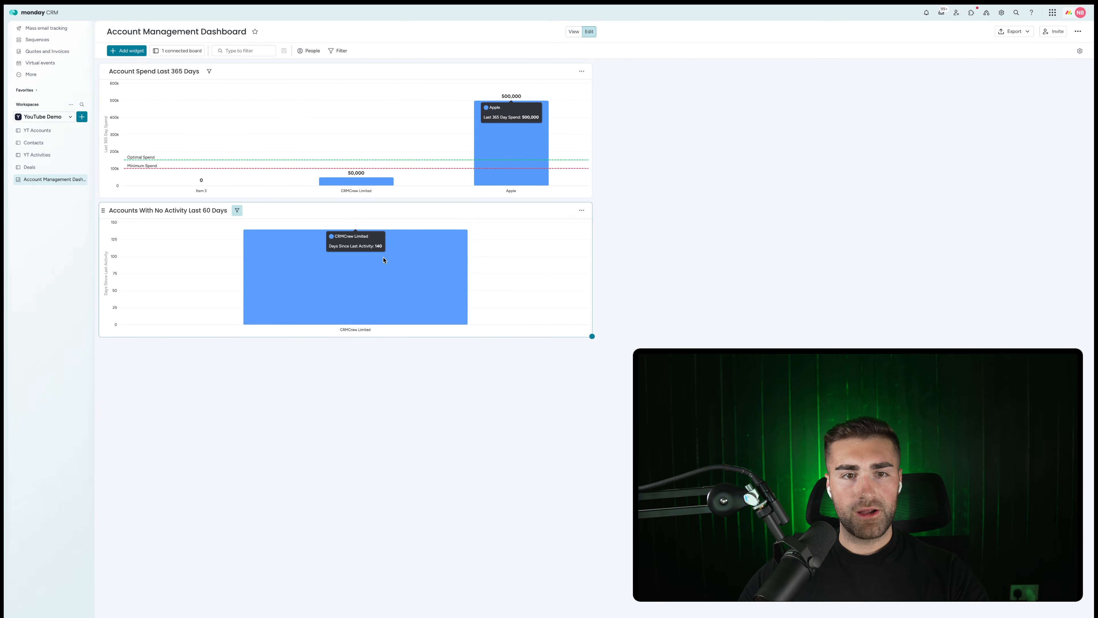
pyautogui.click(38, 131)
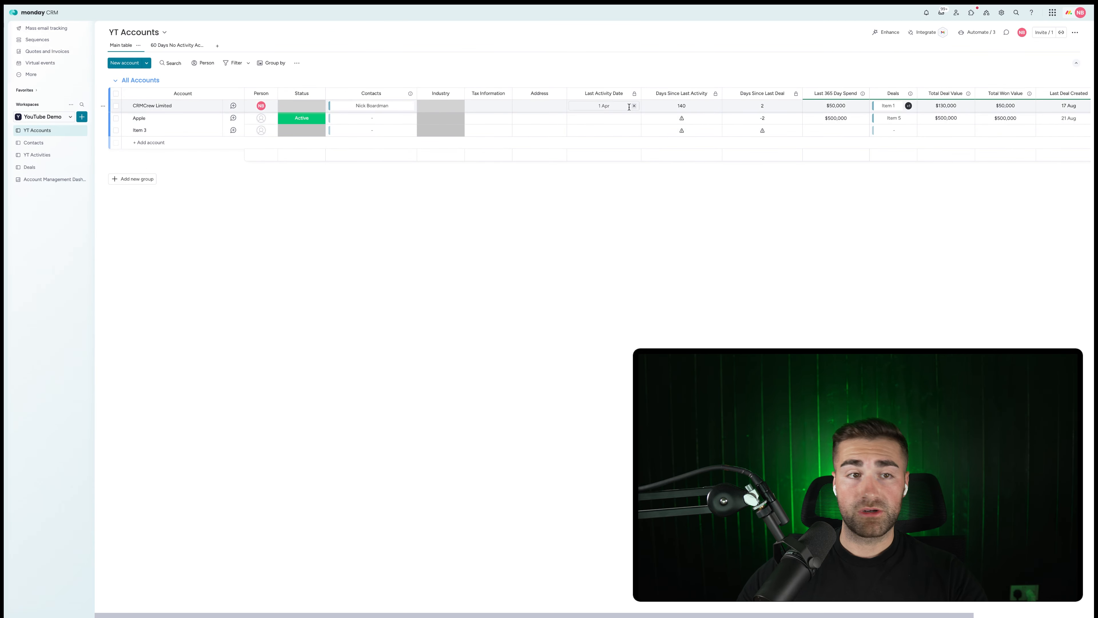
pyautogui.click(35, 180)
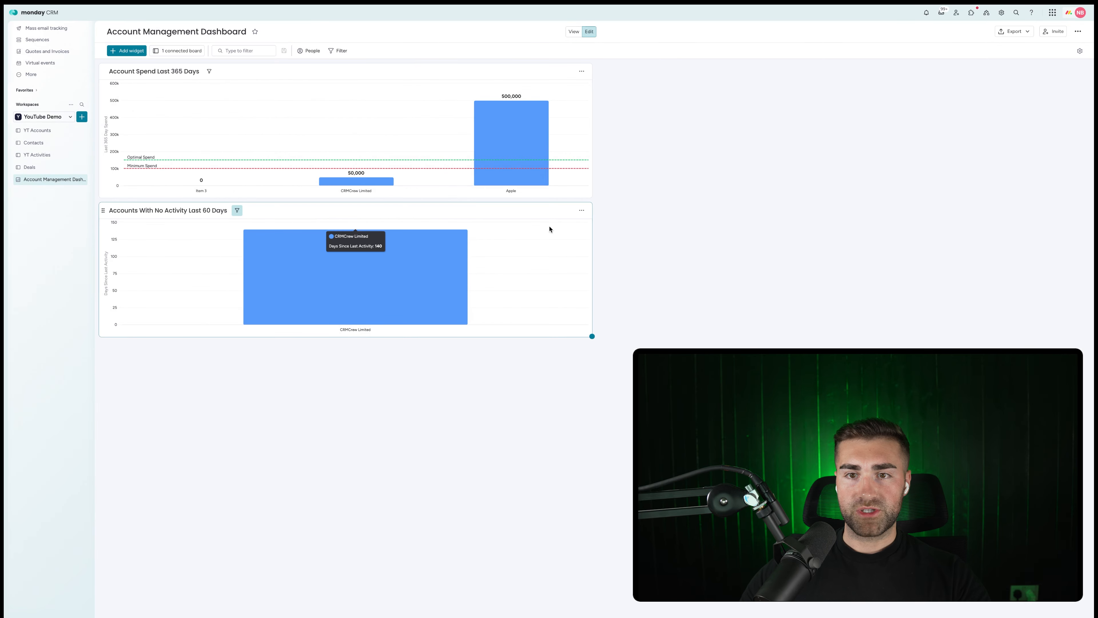
pyautogui.click(581, 210)
pyautogui.click(605, 235)
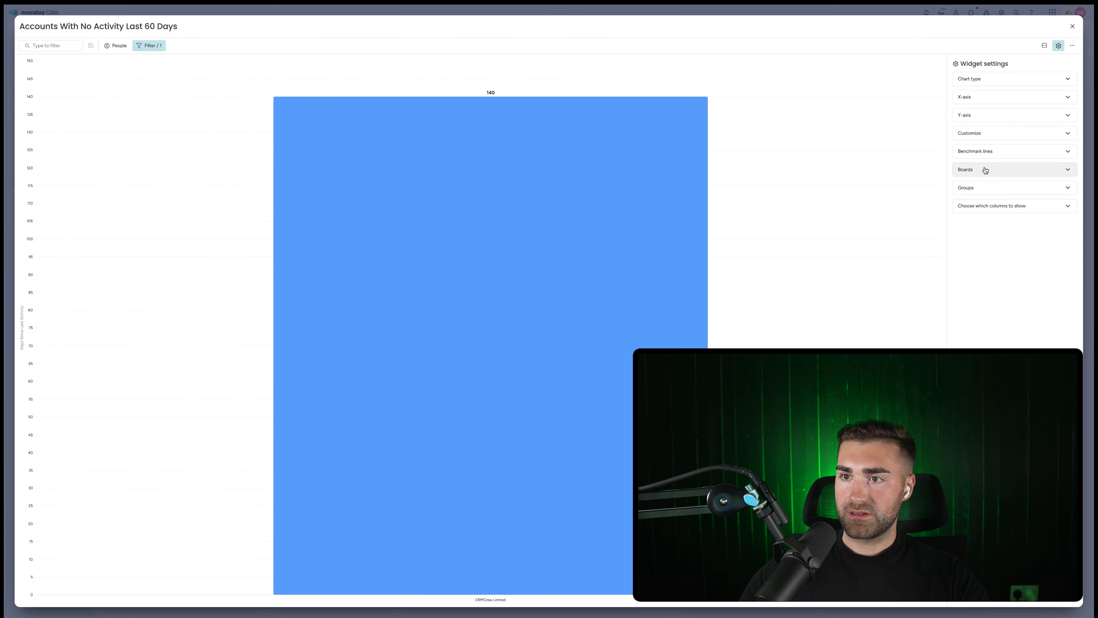
pyautogui.click(981, 136)
pyautogui.click(980, 134)
pyautogui.click(977, 120)
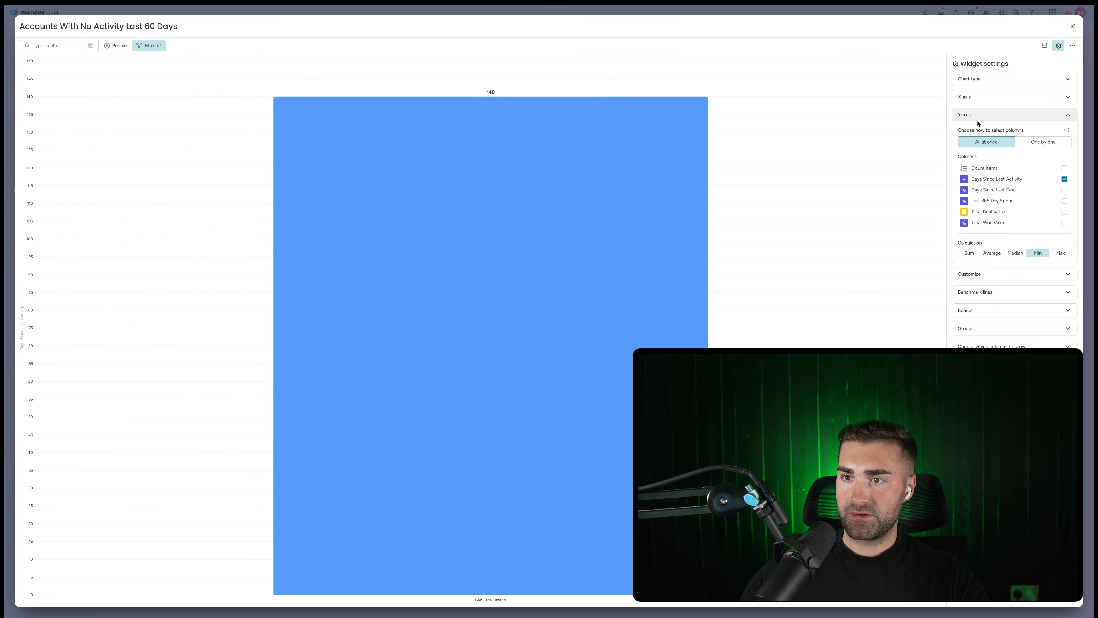
pyautogui.click(978, 120)
pyautogui.click(978, 119)
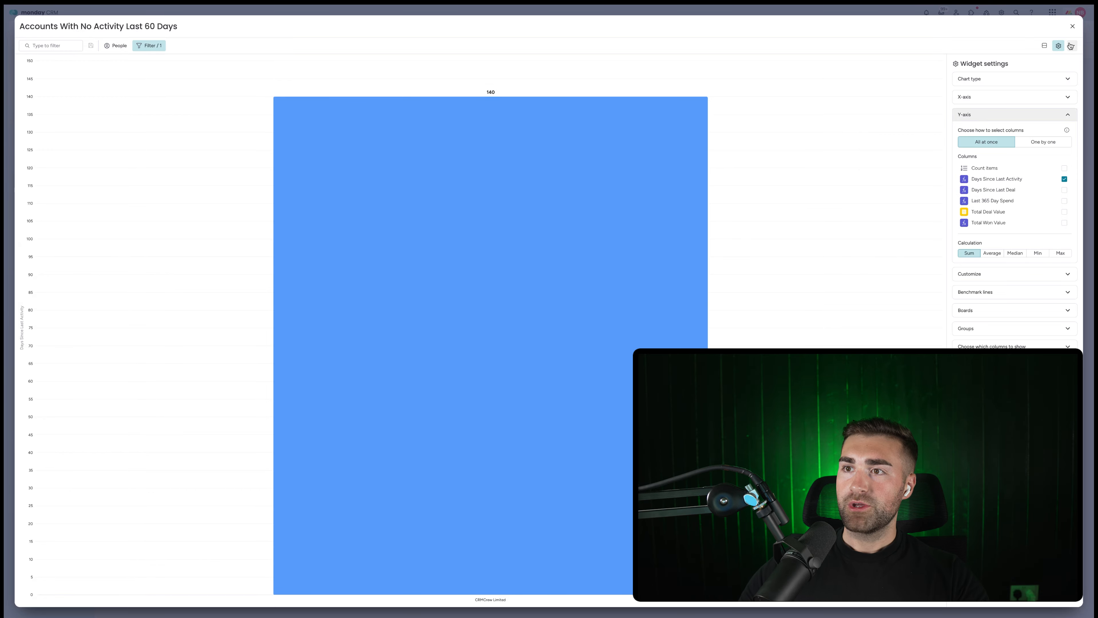
pyautogui.click(1077, 26)
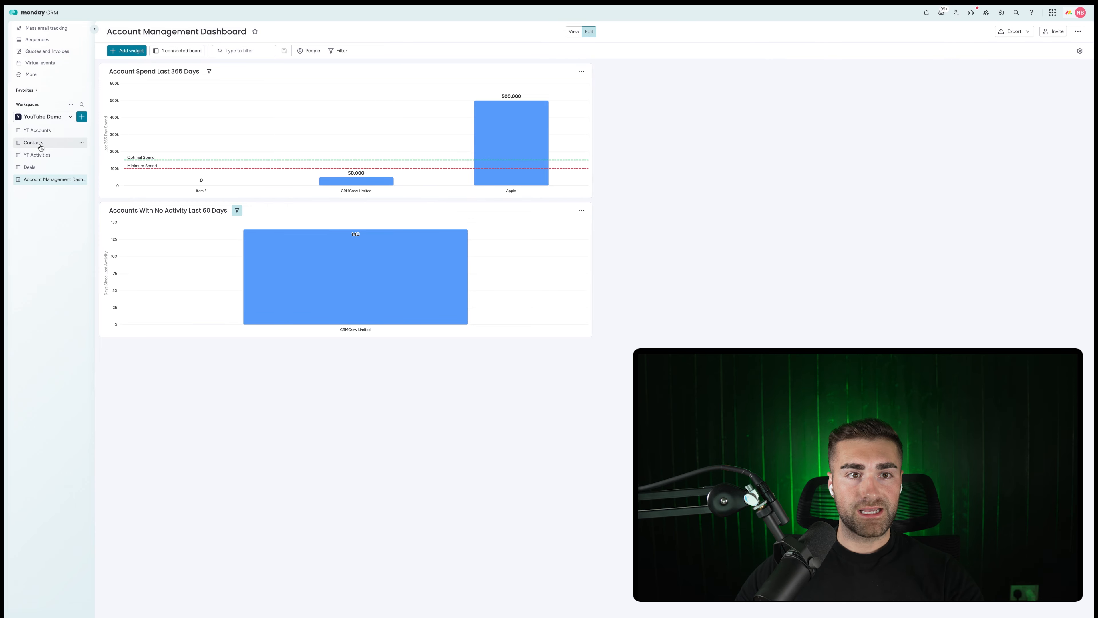
# Set Apple's Last Activity Date to 12 Aug and check the dashboard.
pyautogui.click(37, 131)
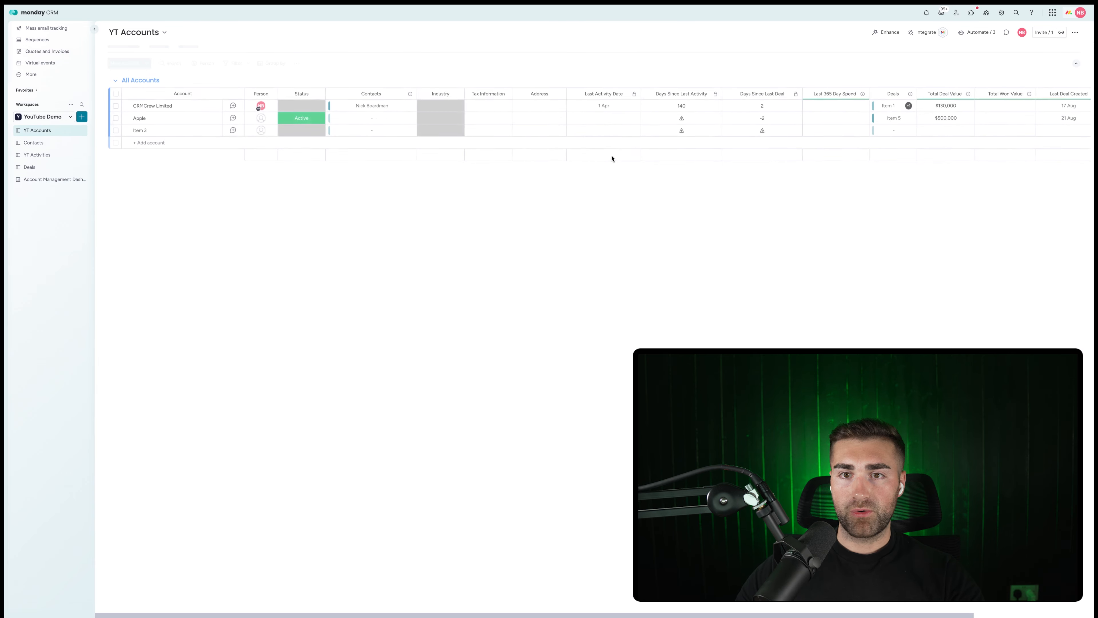
pyautogui.click(605, 118)
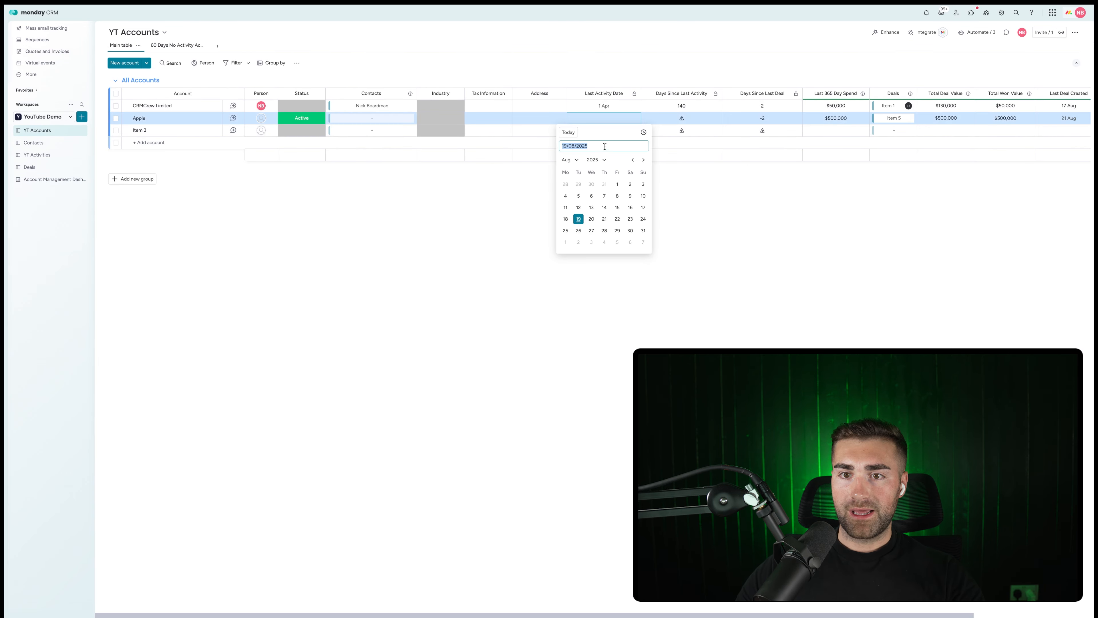
pyautogui.click(578, 207)
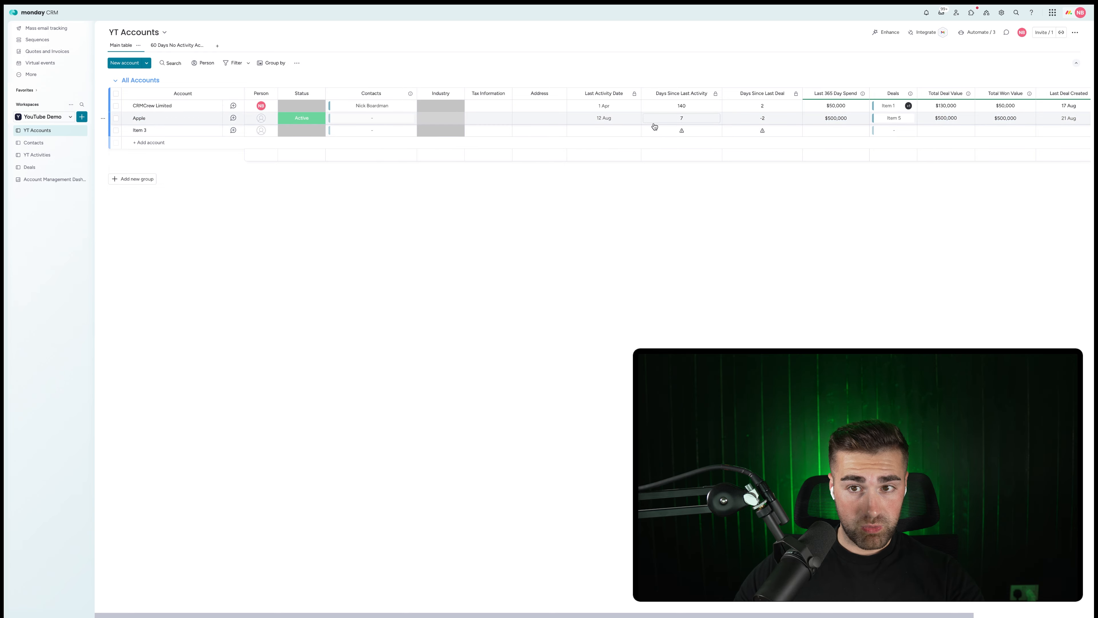
pyautogui.click(48, 180)
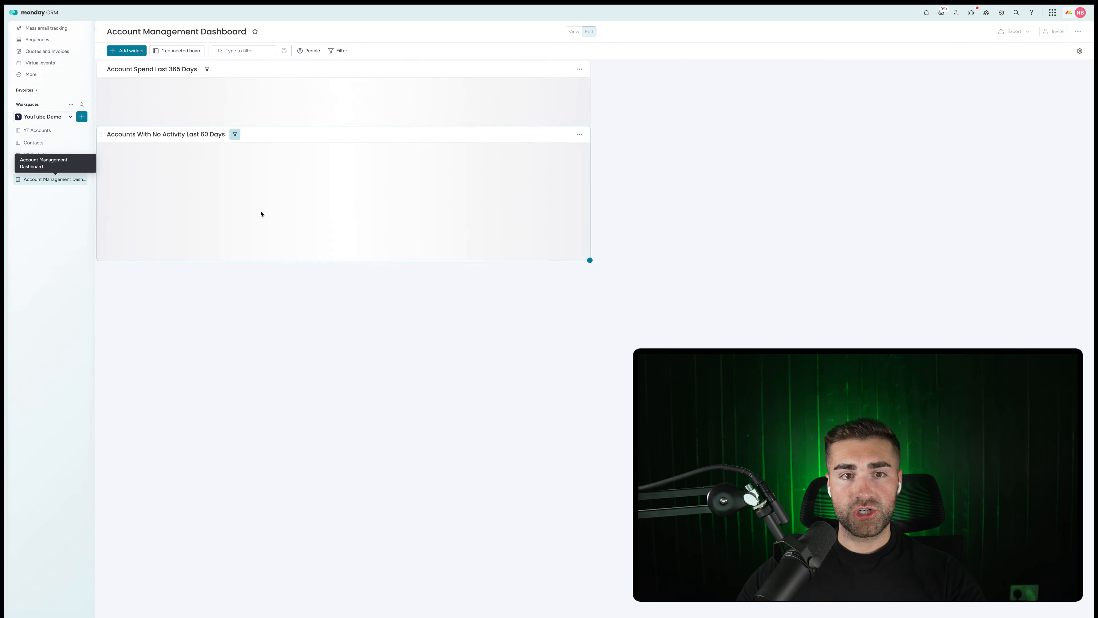
# Change Apple's Last Activity Date to 11 Jun and return to the dashboard.
pyautogui.click(38, 134)
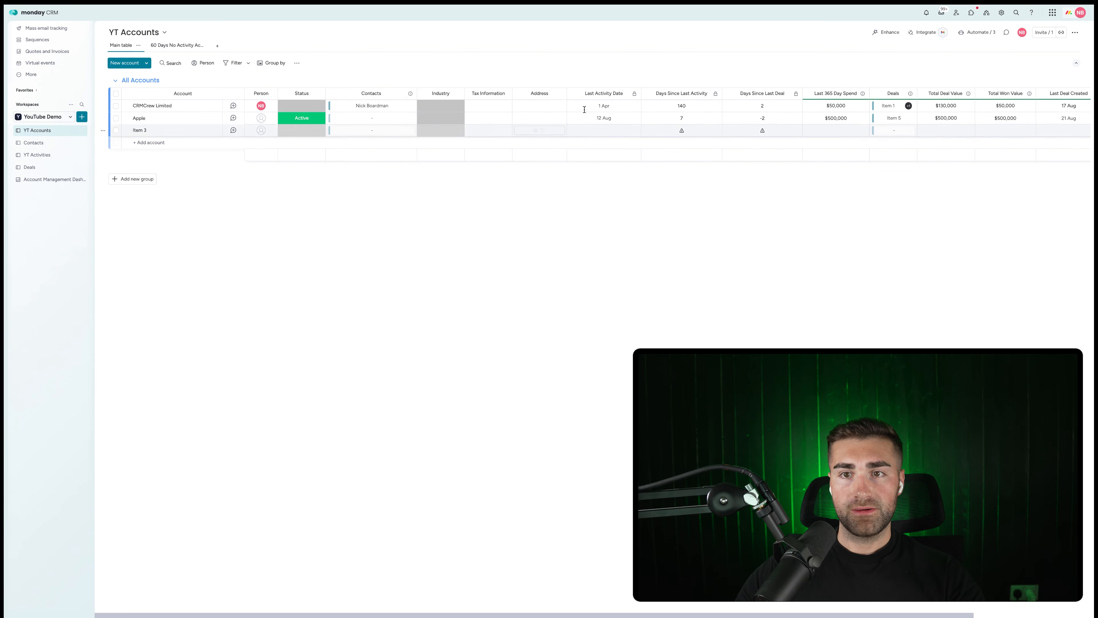
pyautogui.click(602, 117)
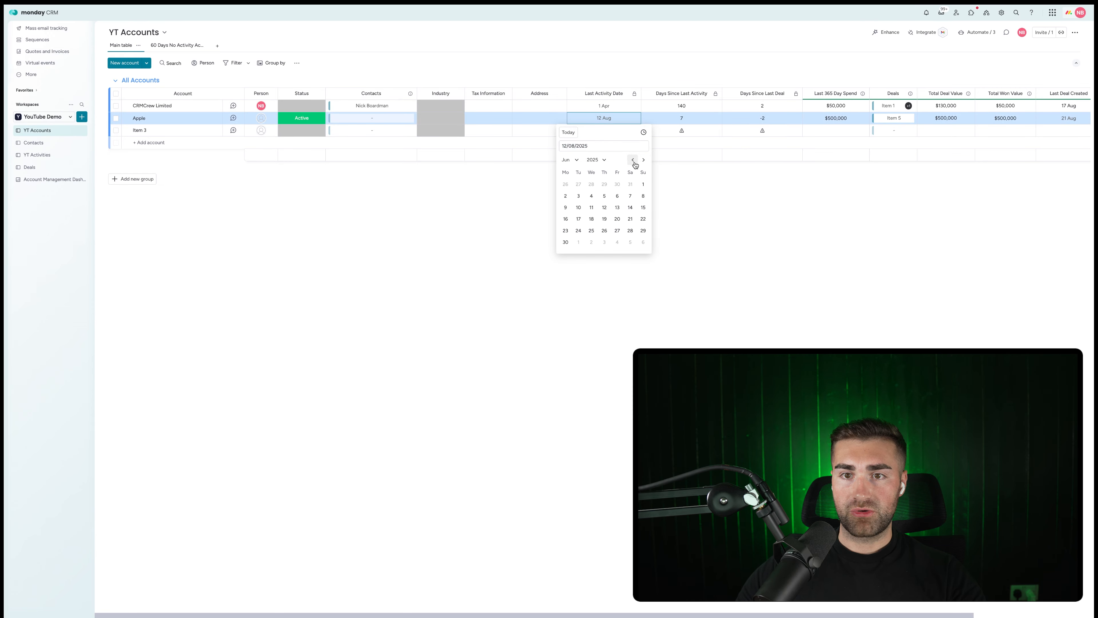
pyautogui.click(591, 207)
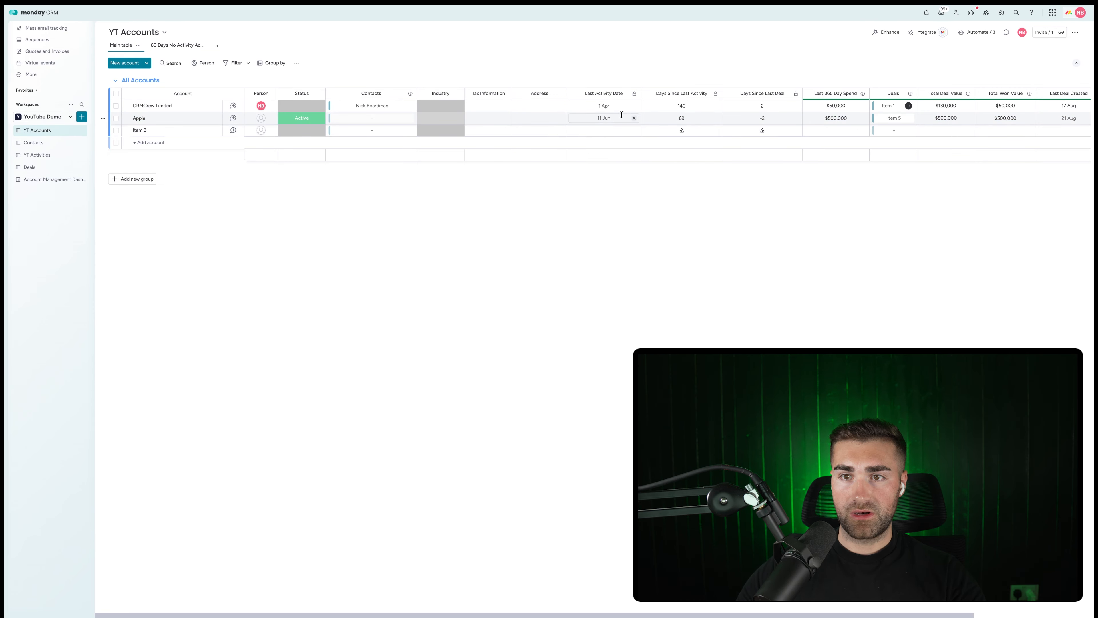
pyautogui.click(29, 181)
pyautogui.moveTo(236, 298)
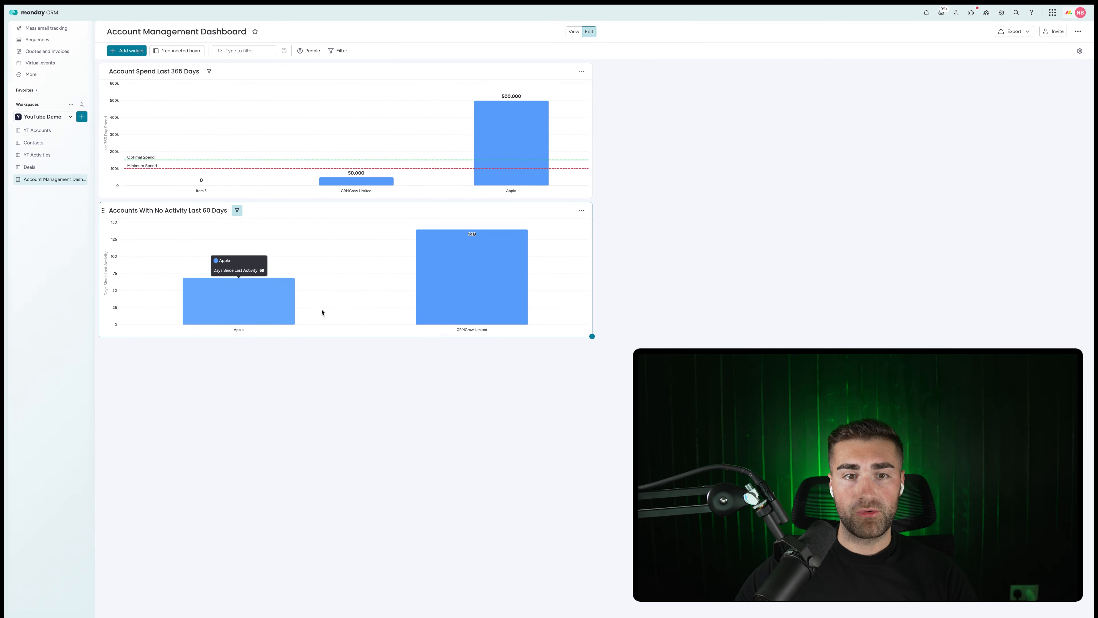
# Make the no-activity chart a stacked bar with Person on the X-axis, stacked by Name.
pyautogui.click(582, 211)
pyautogui.click(601, 230)
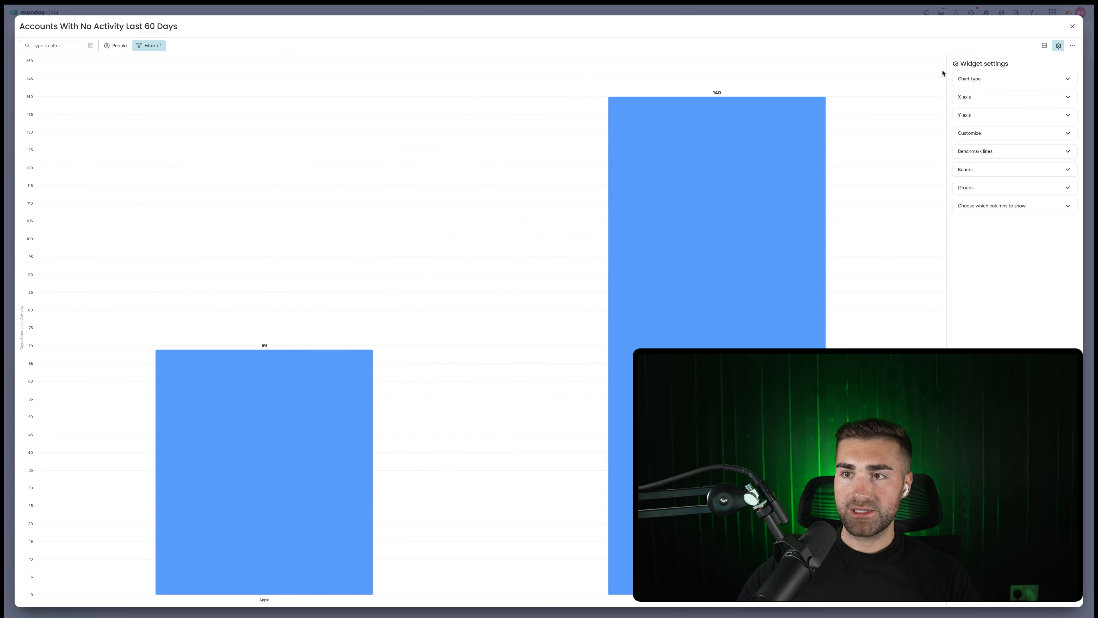
pyautogui.click(1024, 116)
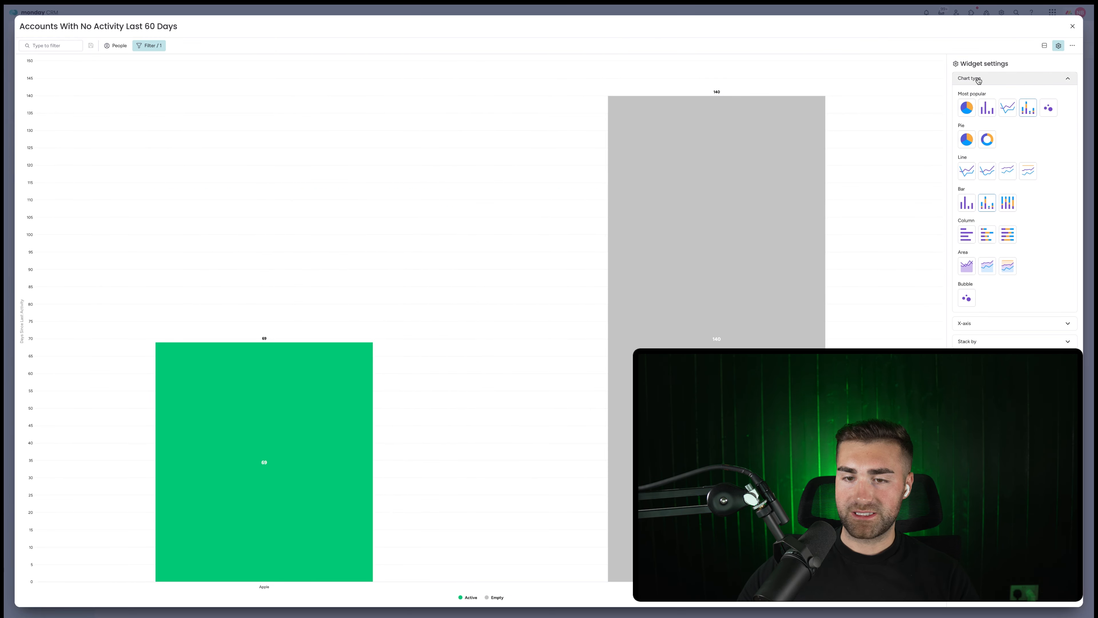
pyautogui.click(978, 80)
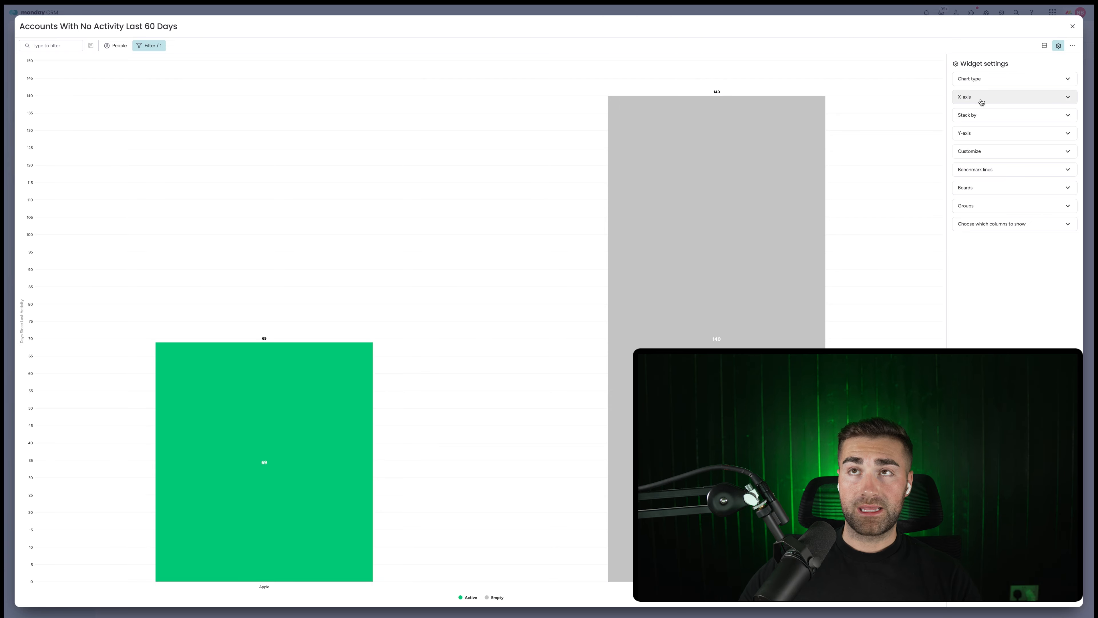
pyautogui.click(982, 103)
pyautogui.click(1026, 142)
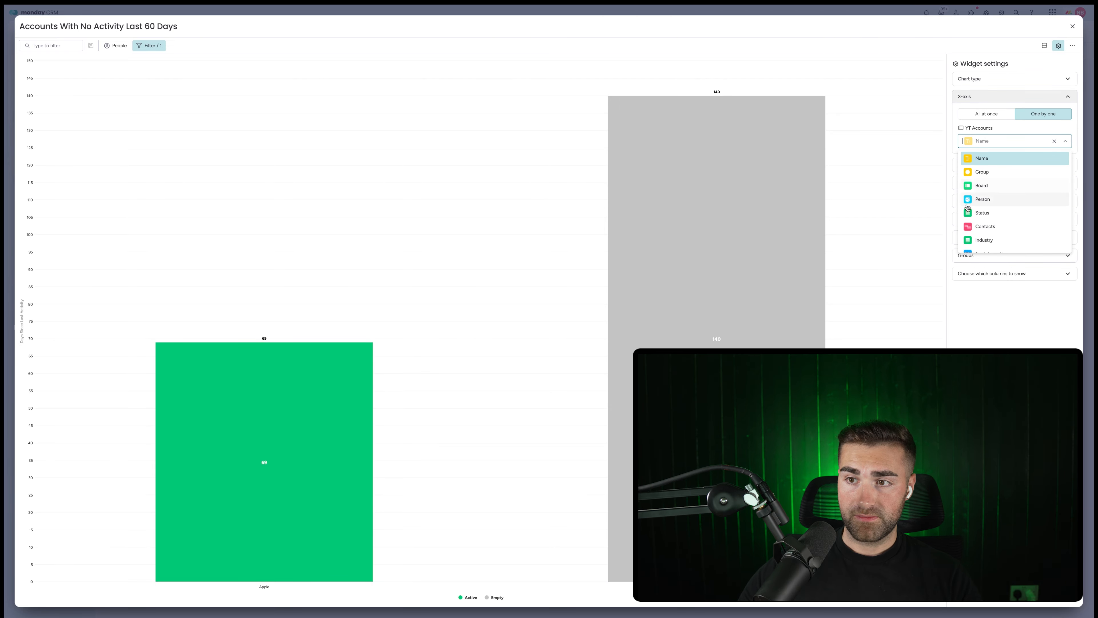
pyautogui.click(982, 205)
pyautogui.click(982, 188)
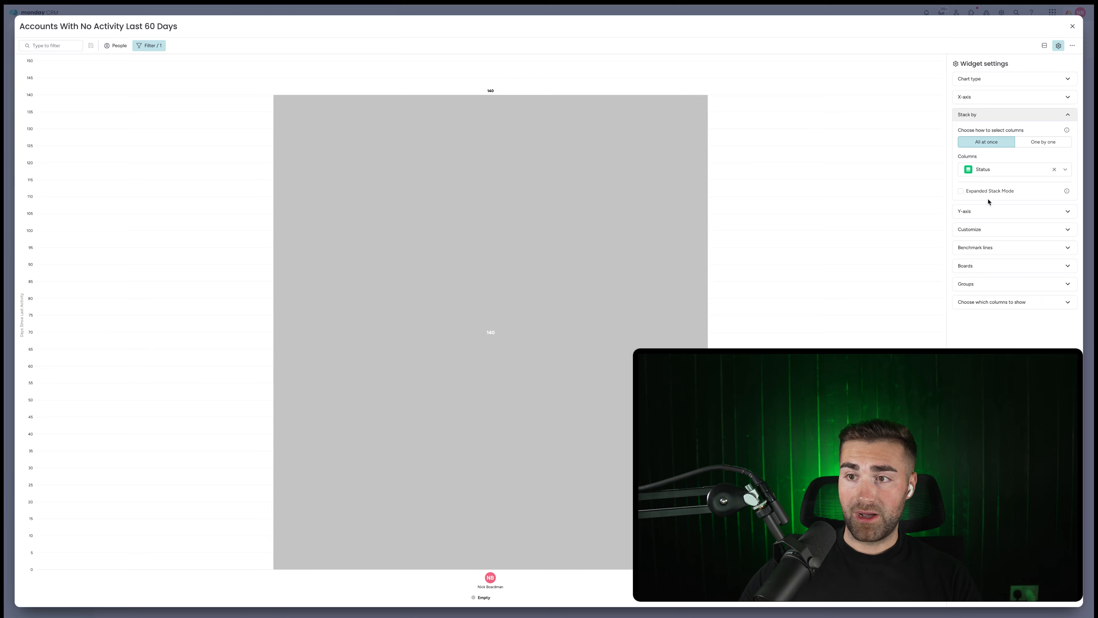
pyautogui.click(1003, 169)
pyautogui.click(1007, 219)
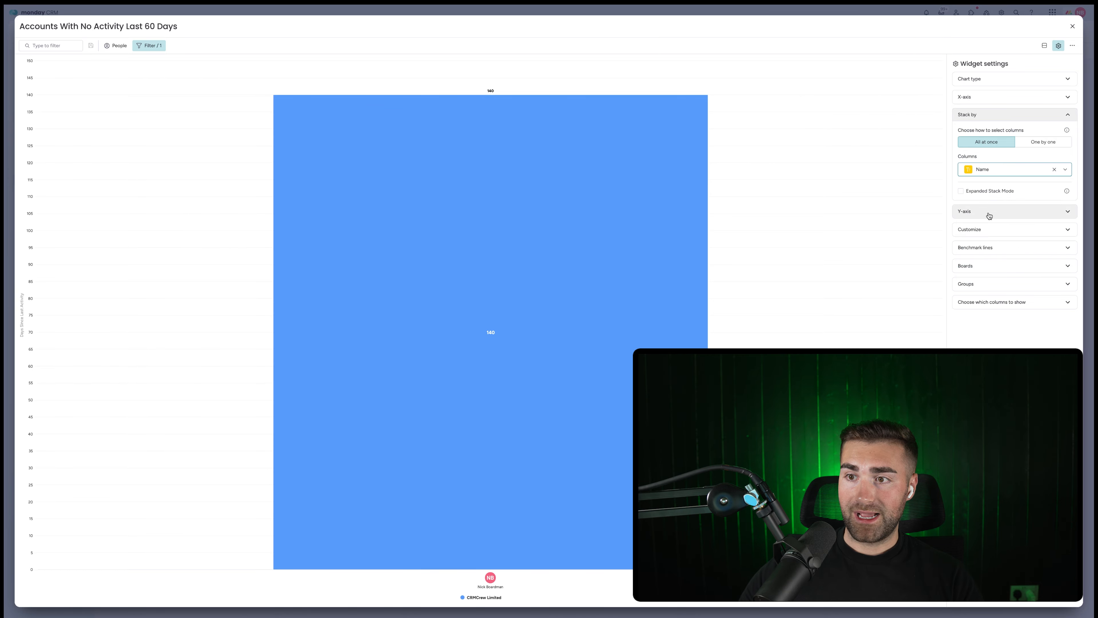
pyautogui.click(1008, 214)
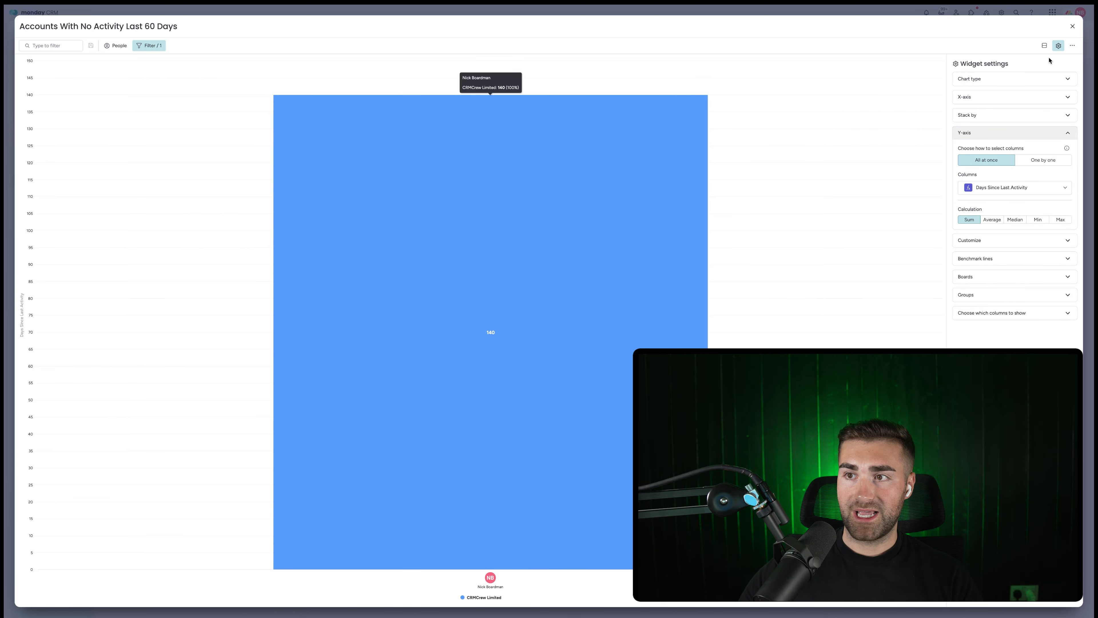
pyautogui.click(1073, 26)
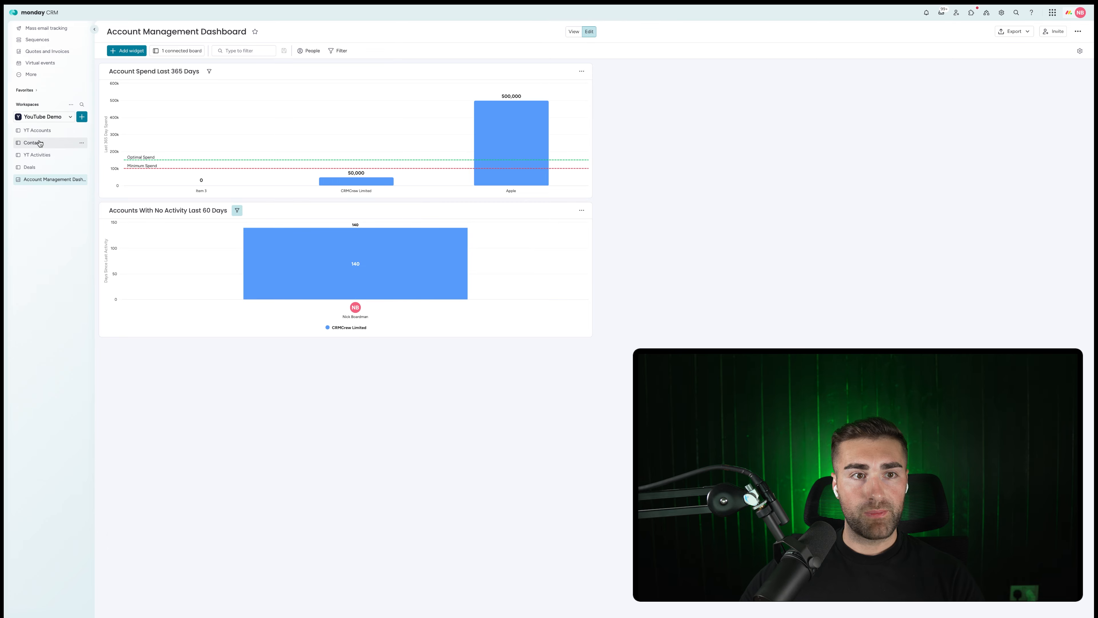
# Assign an owner to the Apple account on YT Accounts and return to the dashboard.
pyautogui.click(40, 131)
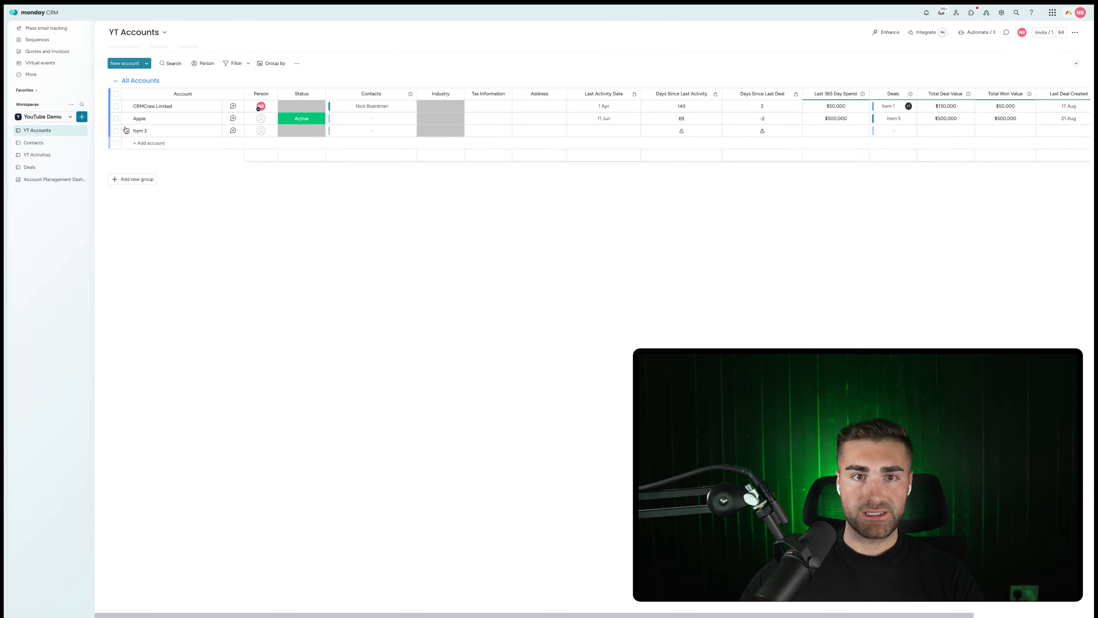
pyautogui.click(261, 118)
pyautogui.click(273, 168)
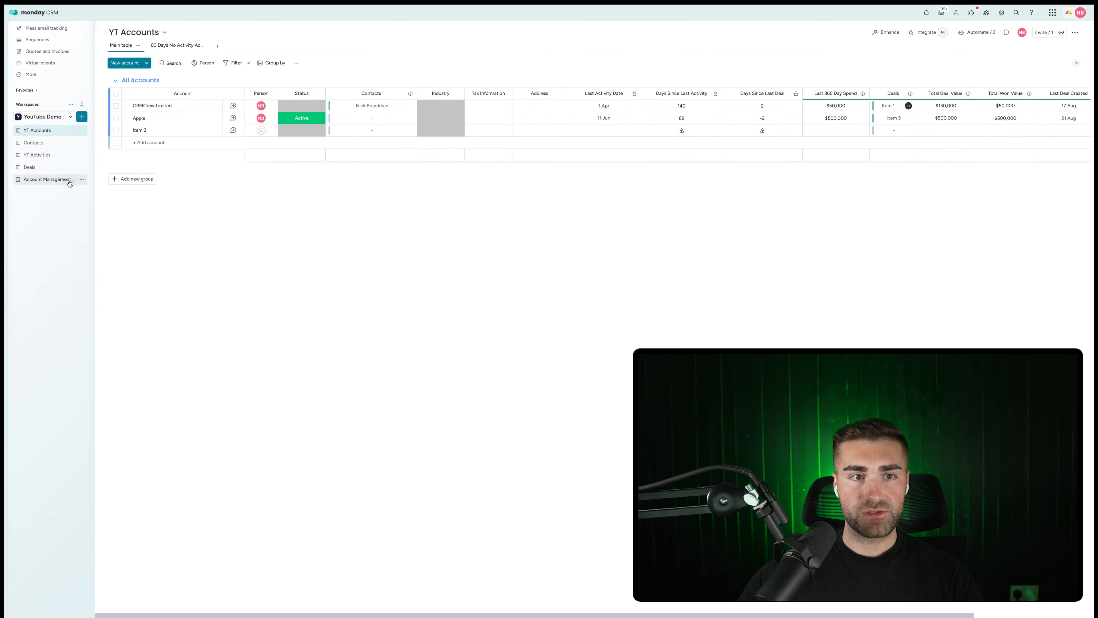
pyautogui.click(55, 179)
# Enable Expanded Stack Mode so Apple (69) and CRMCrew Limited (140) show as separate bars.
pyautogui.moveTo(367, 255)
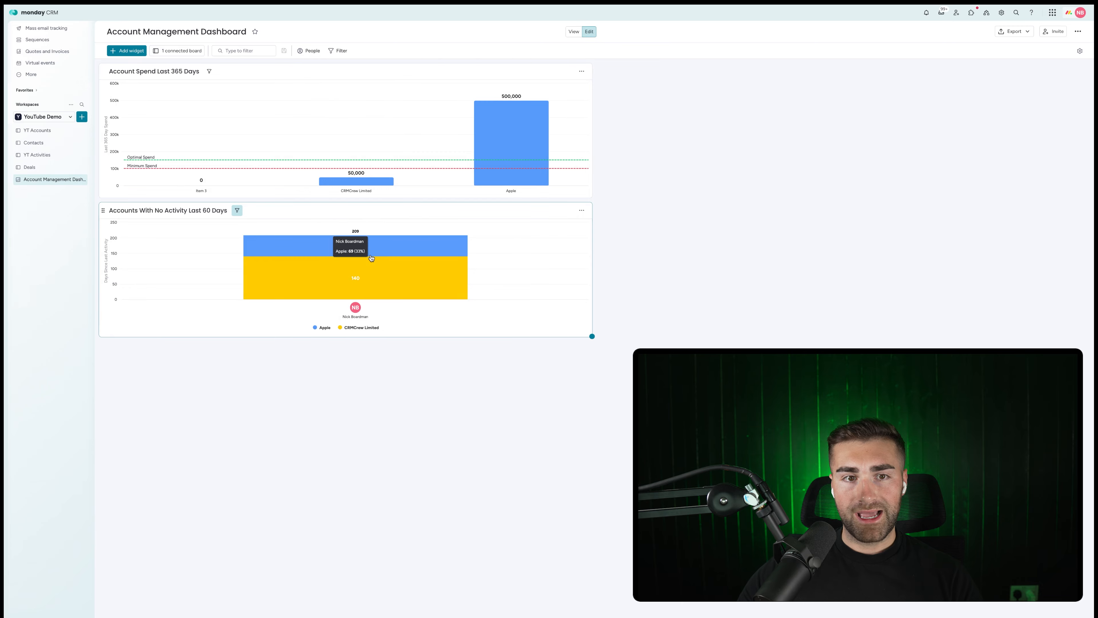
pyautogui.click(582, 210)
pyautogui.click(601, 229)
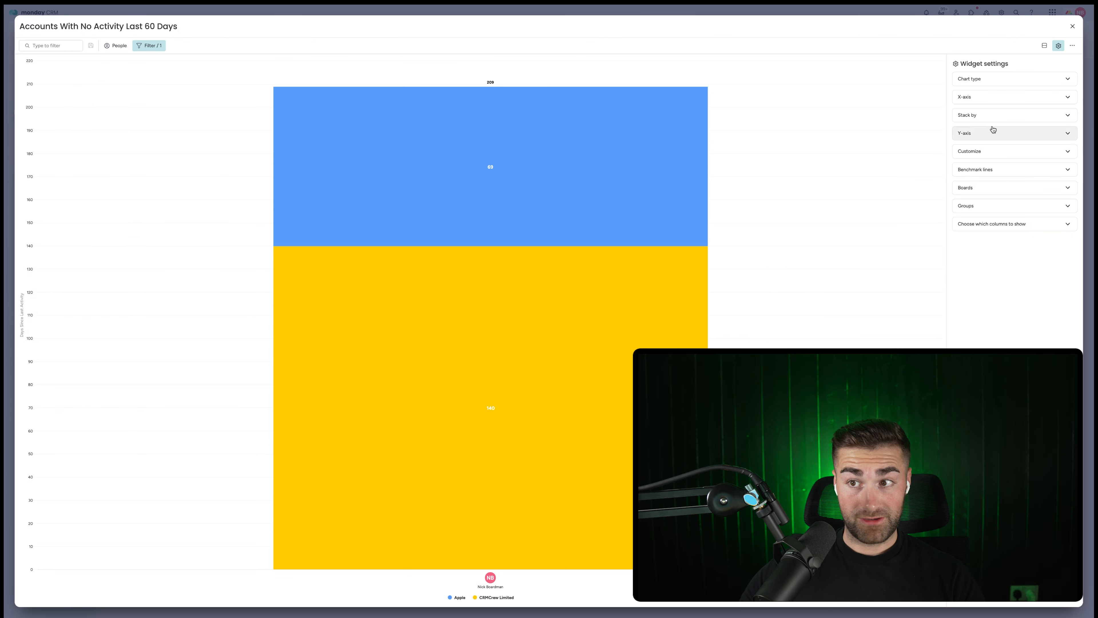
pyautogui.click(980, 114)
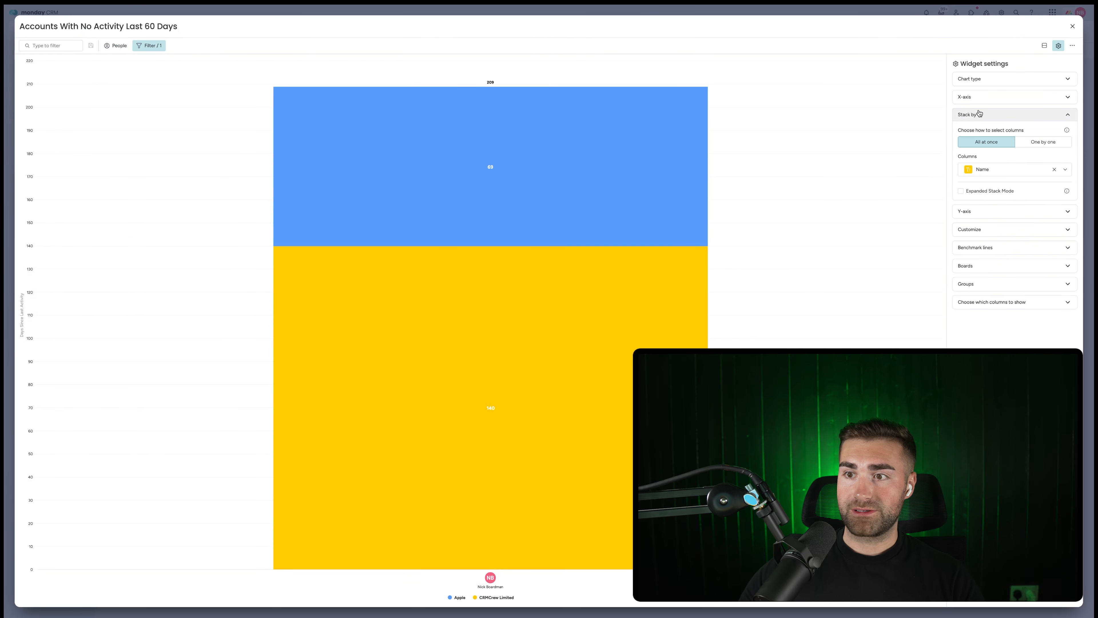
pyautogui.click(983, 190)
pyautogui.click(1072, 27)
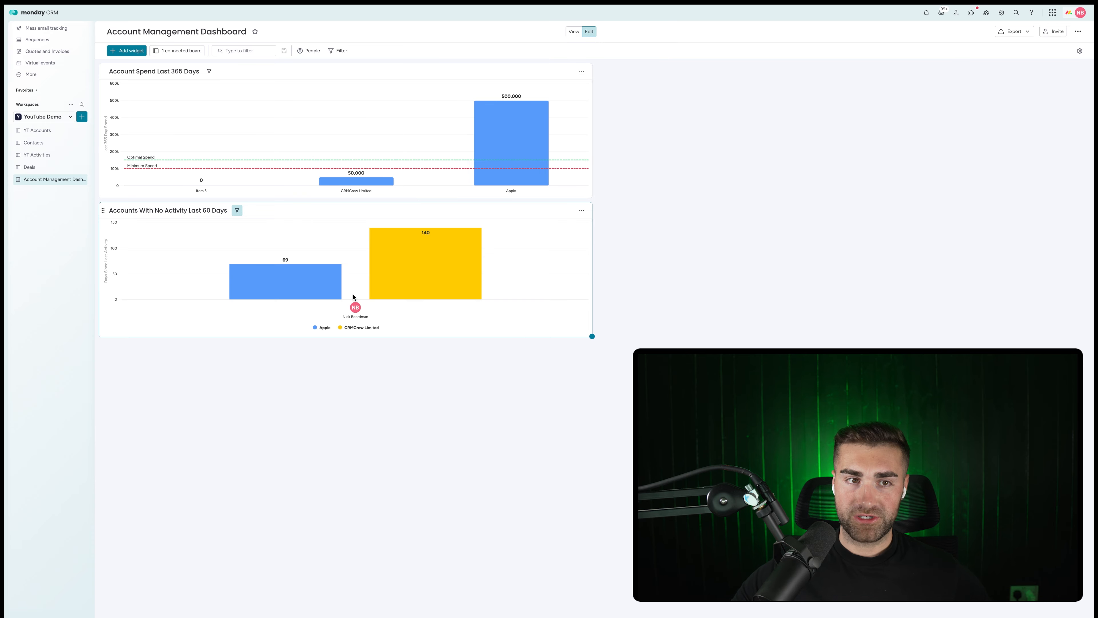
pyautogui.moveTo(294, 290)
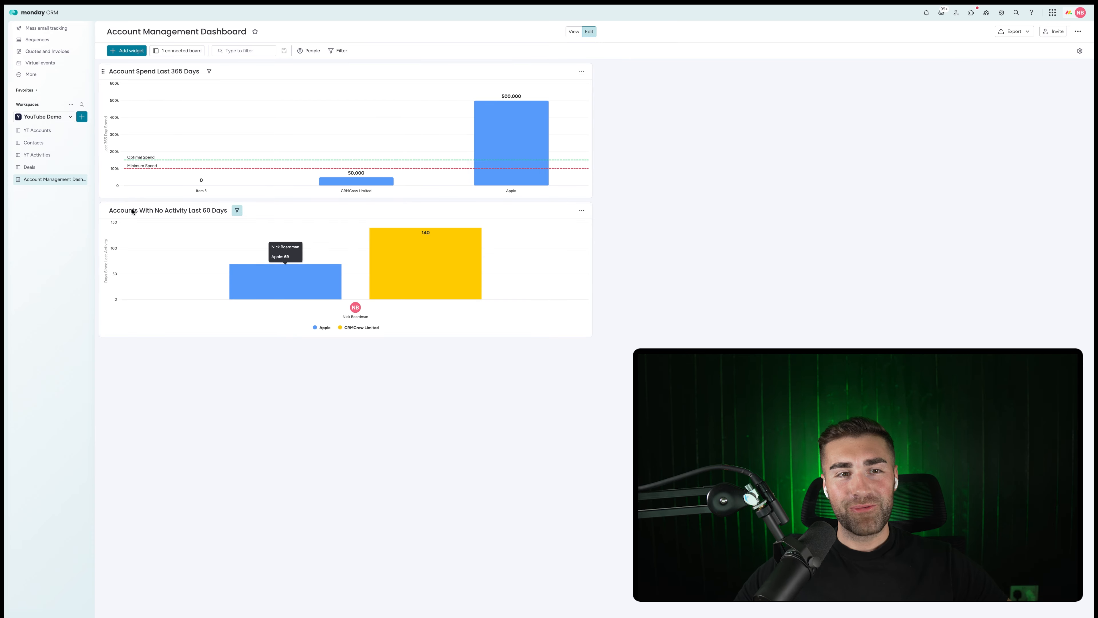
# Move the no-activity chart beside the spend chart at the top, then review YT Accounts.
pyautogui.moveTo(101, 213); pyautogui.dragTo(644, 101)
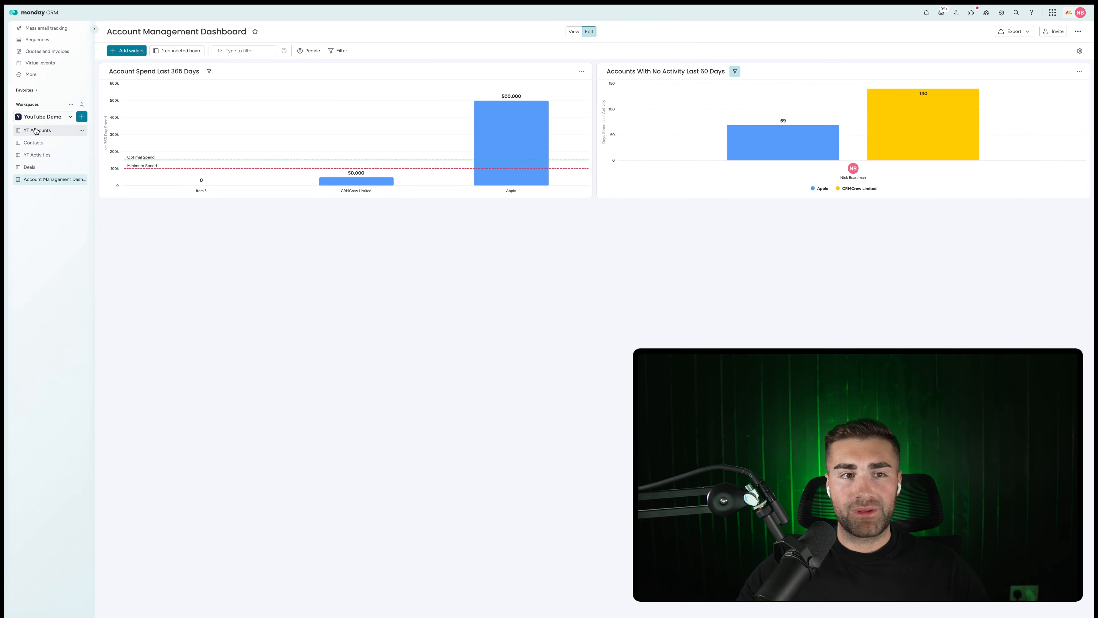
pyautogui.click(40, 134)
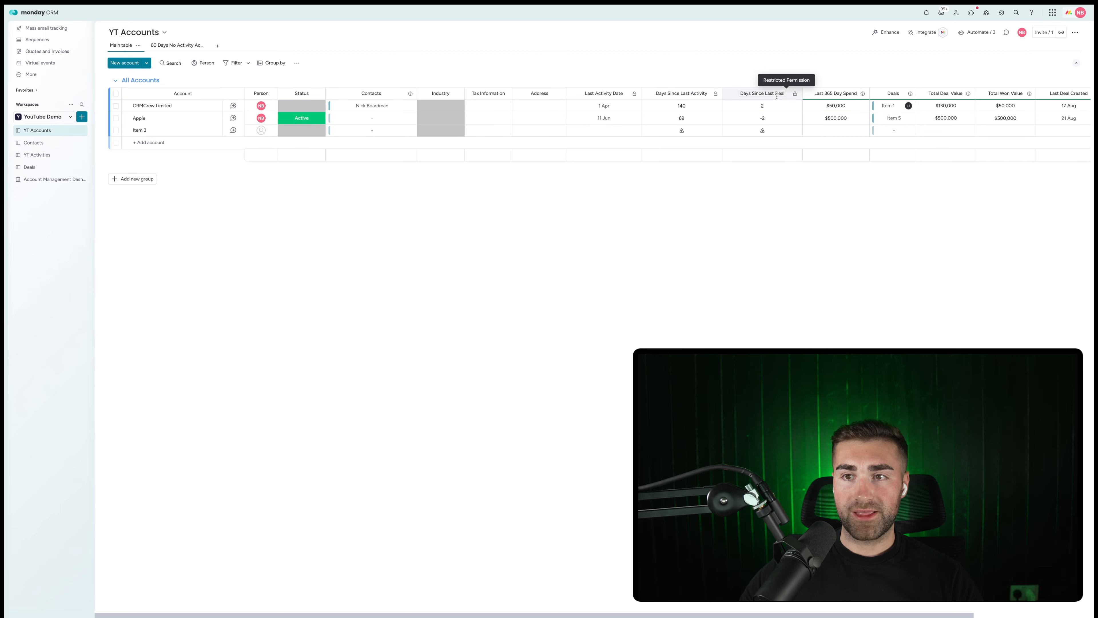
pyautogui.hscroll(3, 776, 97)
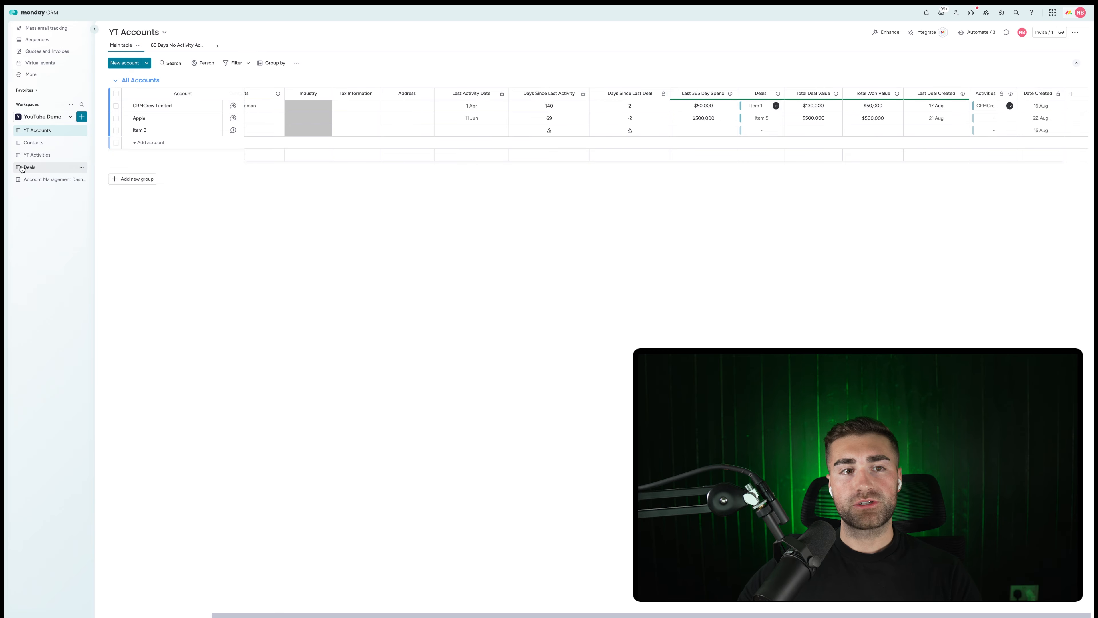
pyautogui.click(34, 179)
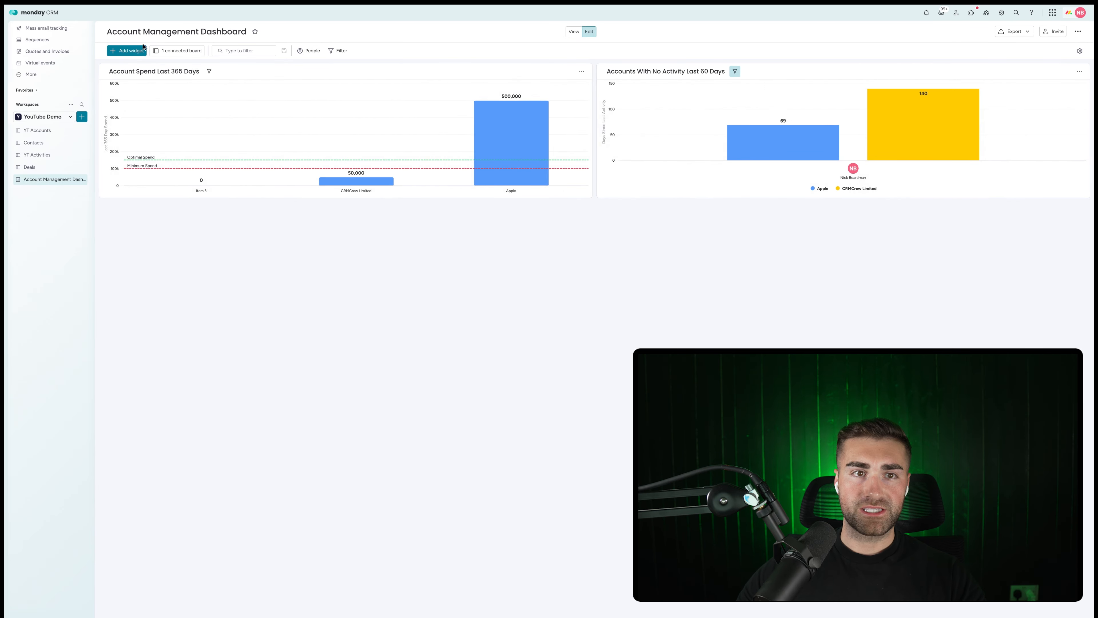
# Add a chart widget named 'Won Value By Account In Last 365 Days'.
pyautogui.click(144, 47)
pyautogui.click(744, 168)
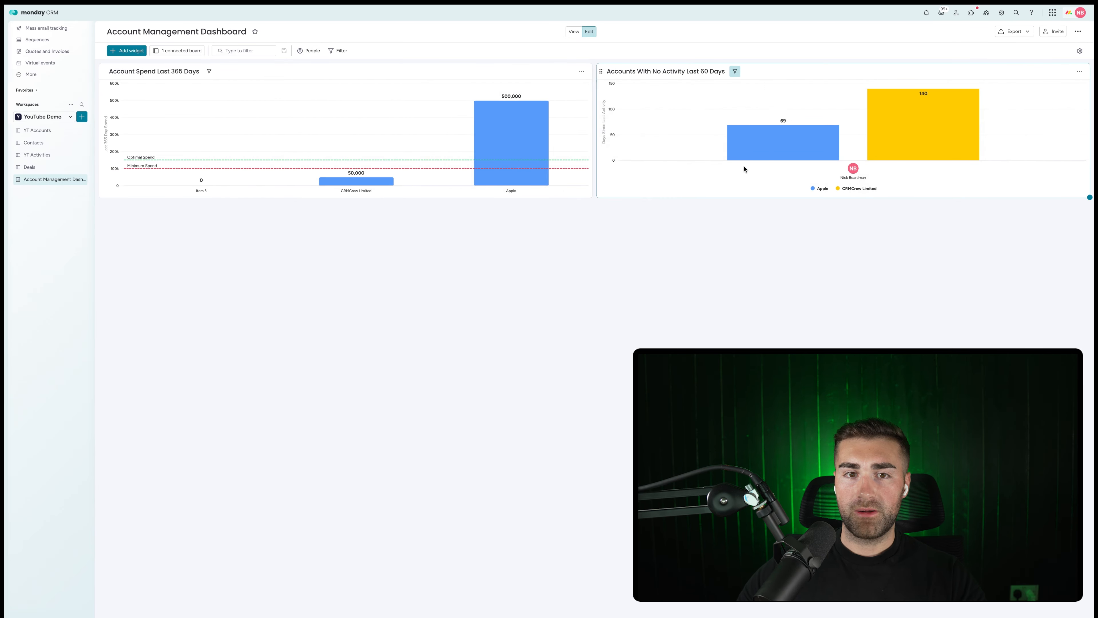
pyautogui.click(121, 210)
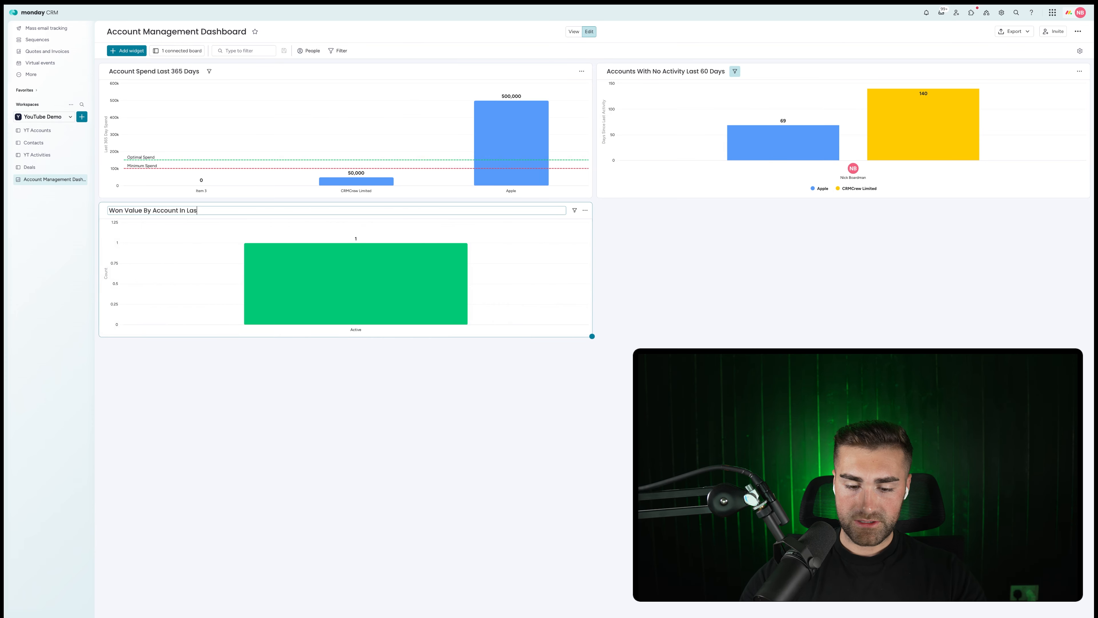
pyautogui.write('s')
pyautogui.press('Return')
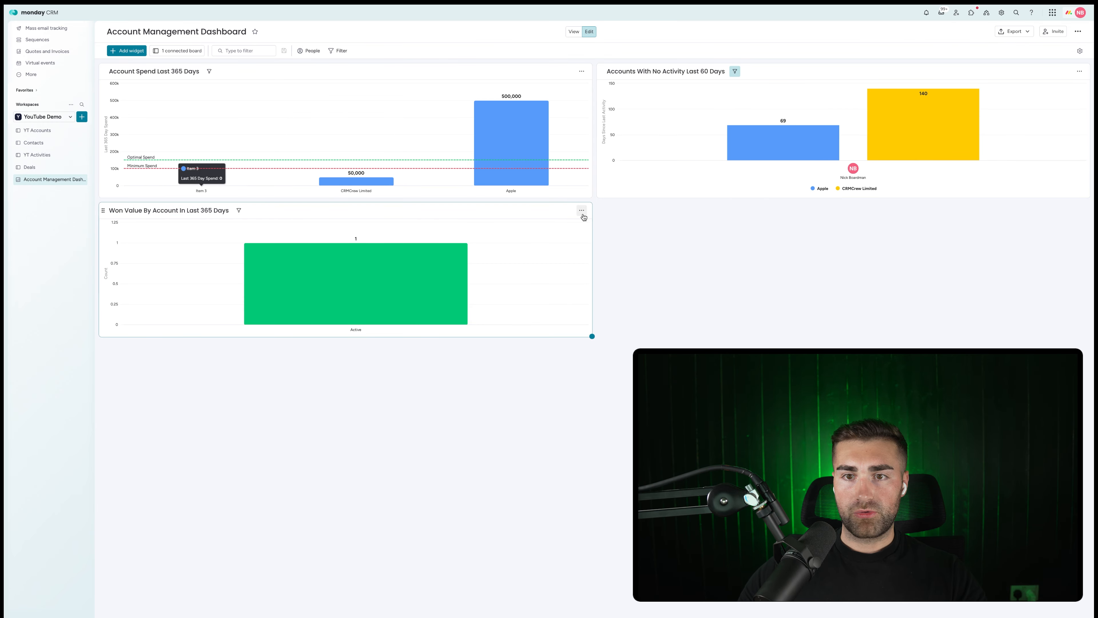
# Make the won value chart a stacked bar with Person on the X-axis.
pyautogui.click(581, 210)
pyautogui.click(599, 248)
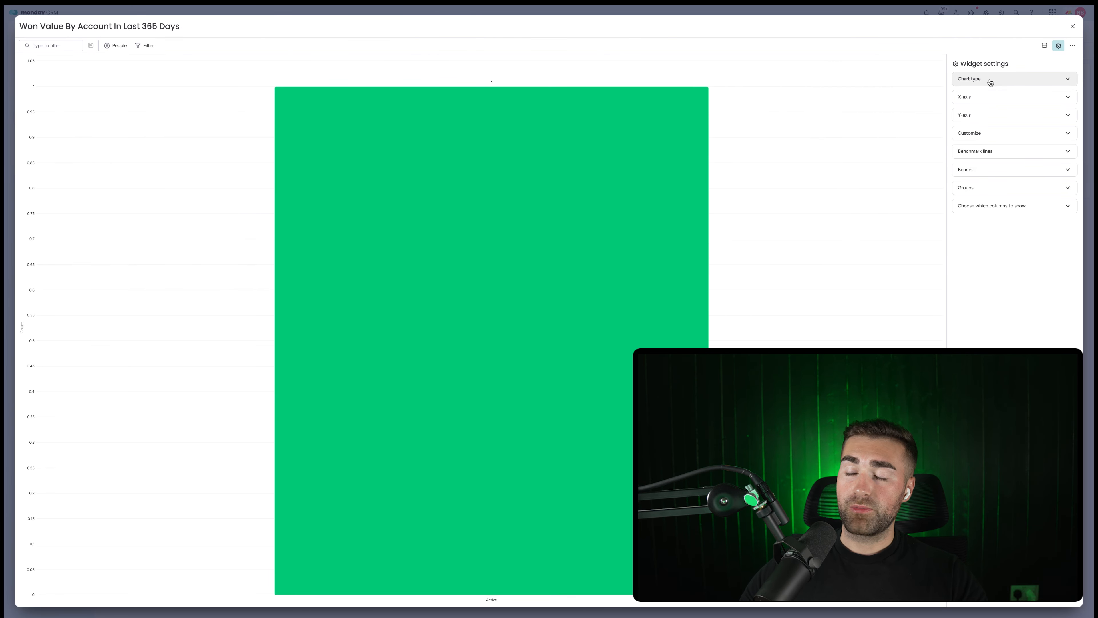
pyautogui.click(991, 82)
pyautogui.click(1022, 106)
pyautogui.click(1011, 85)
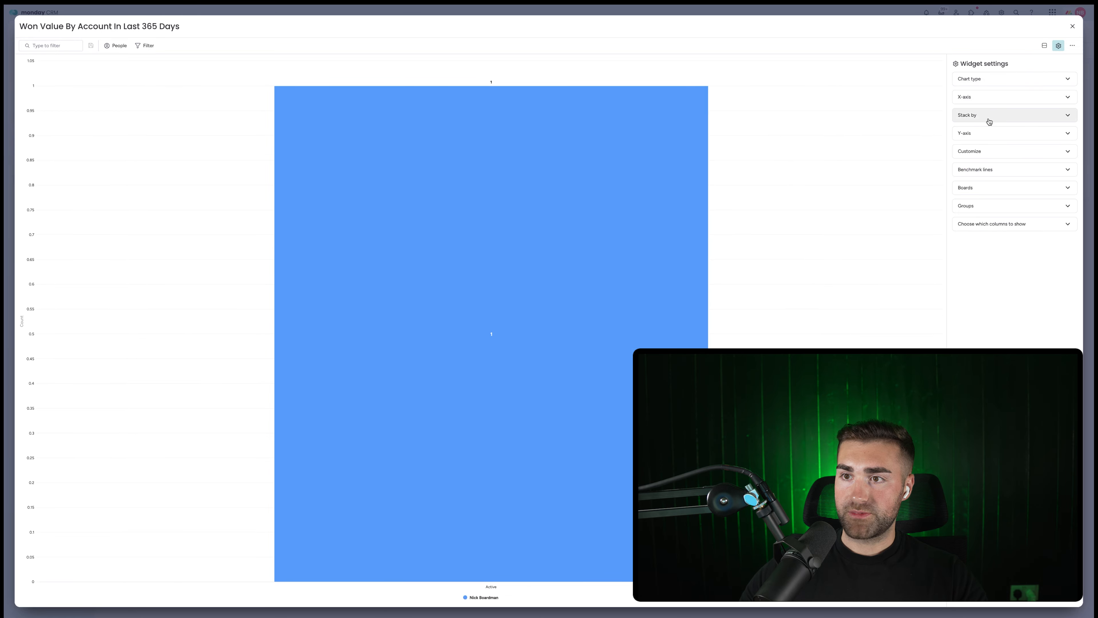
pyautogui.click(990, 102)
pyautogui.click(1039, 125)
pyautogui.click(984, 143)
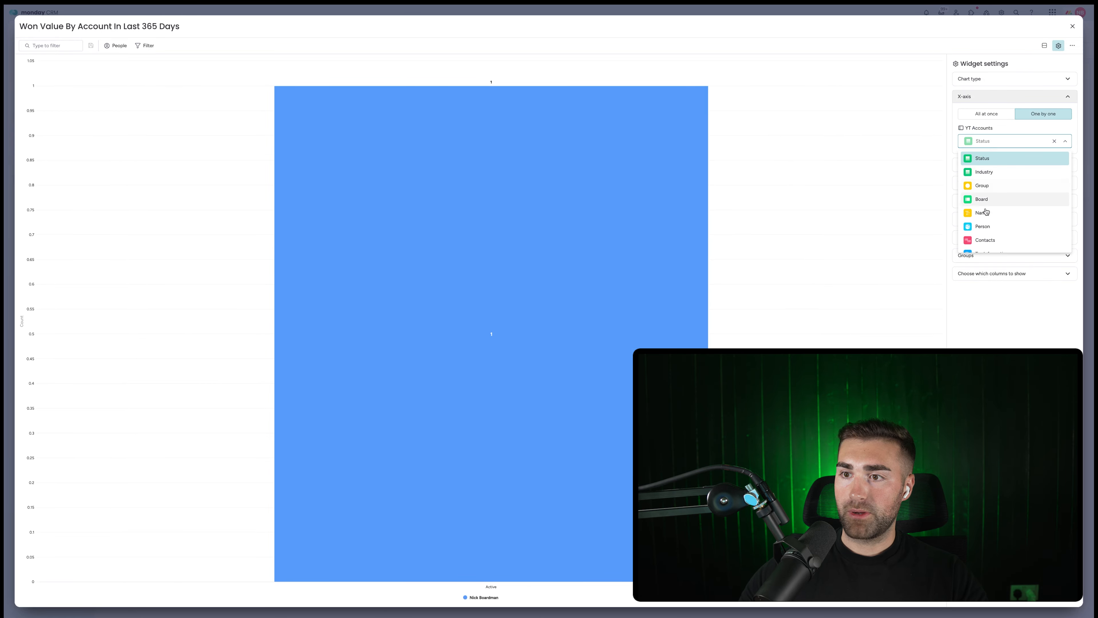
pyautogui.click(987, 226)
pyautogui.click(1006, 164)
pyautogui.click(998, 163)
# Stack the bars by account Name and measure Last 365 Day Spend on the Y-axis.
pyautogui.click(1001, 187)
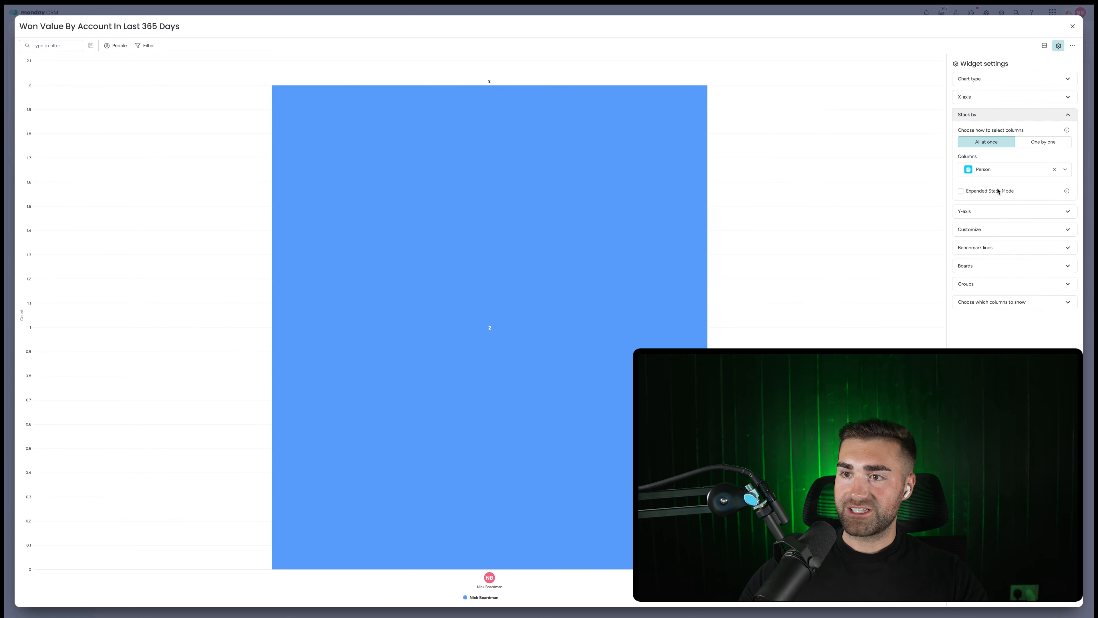
pyautogui.click(1055, 139)
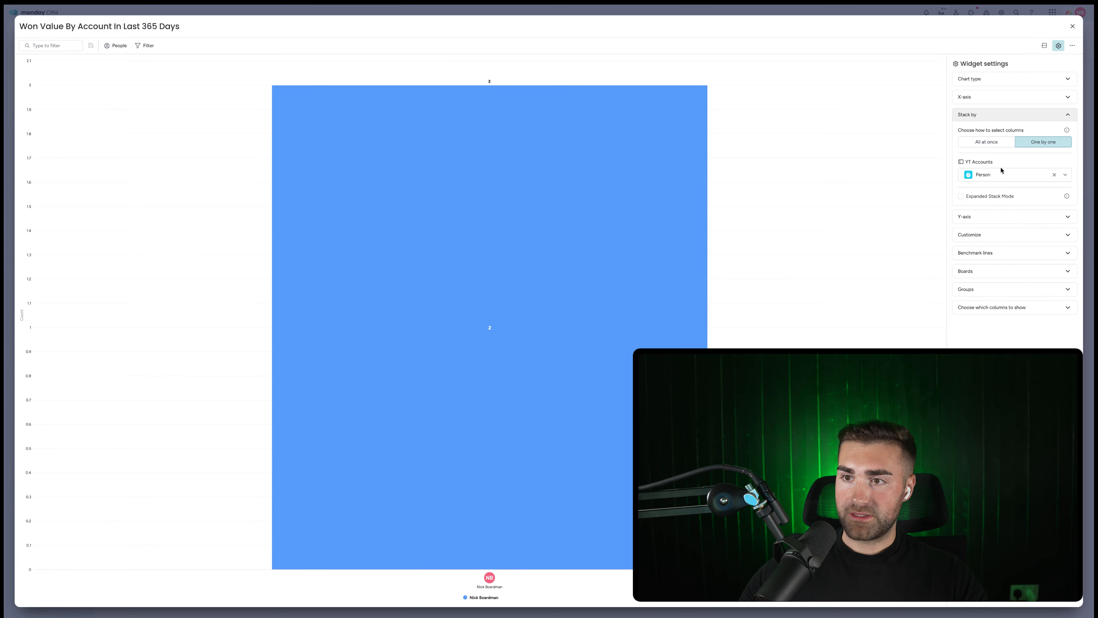
pyautogui.click(999, 173)
pyautogui.click(987, 232)
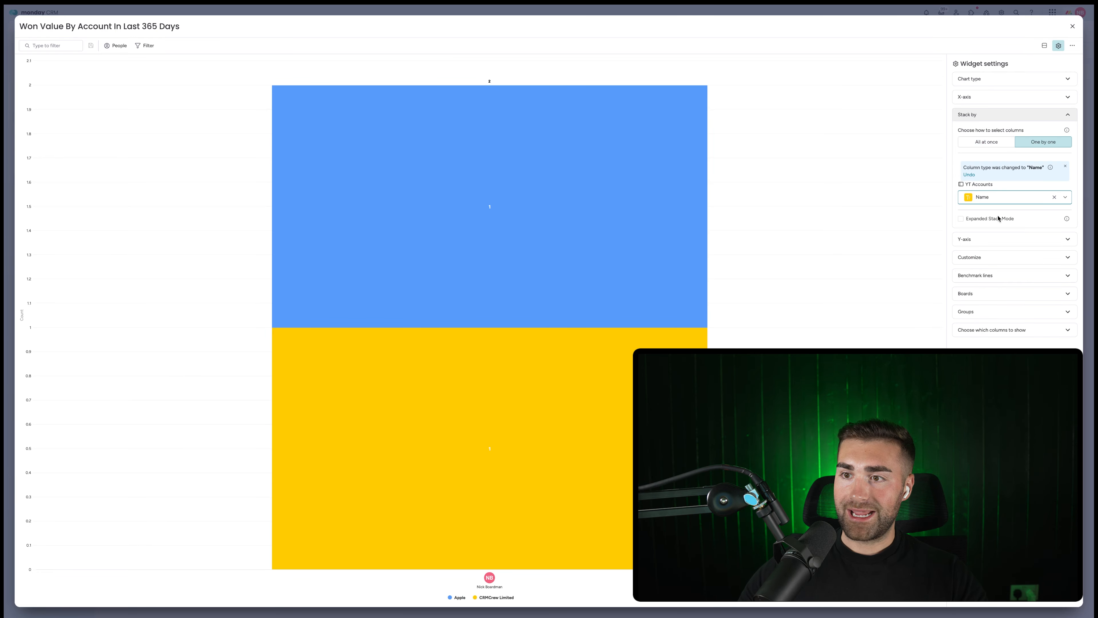
pyautogui.click(983, 238)
pyautogui.click(1043, 160)
pyautogui.click(1002, 193)
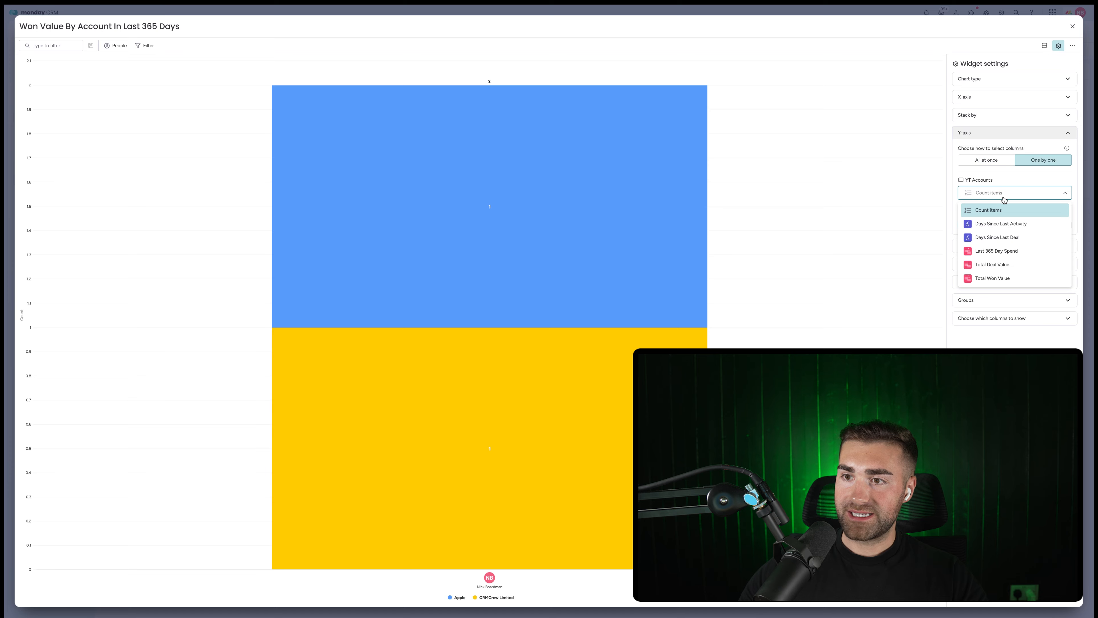
pyautogui.click(1005, 251)
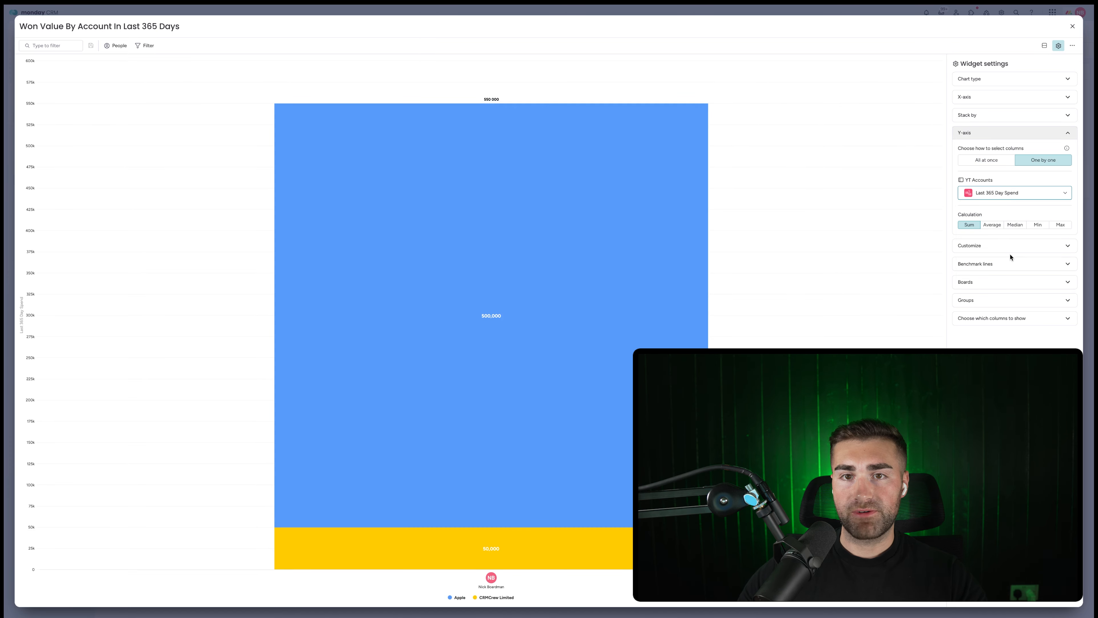
# Try Expanded Stack Mode, then turn it off so accounts stack into one 550,000 bar.
pyautogui.click(981, 115)
pyautogui.click(970, 200)
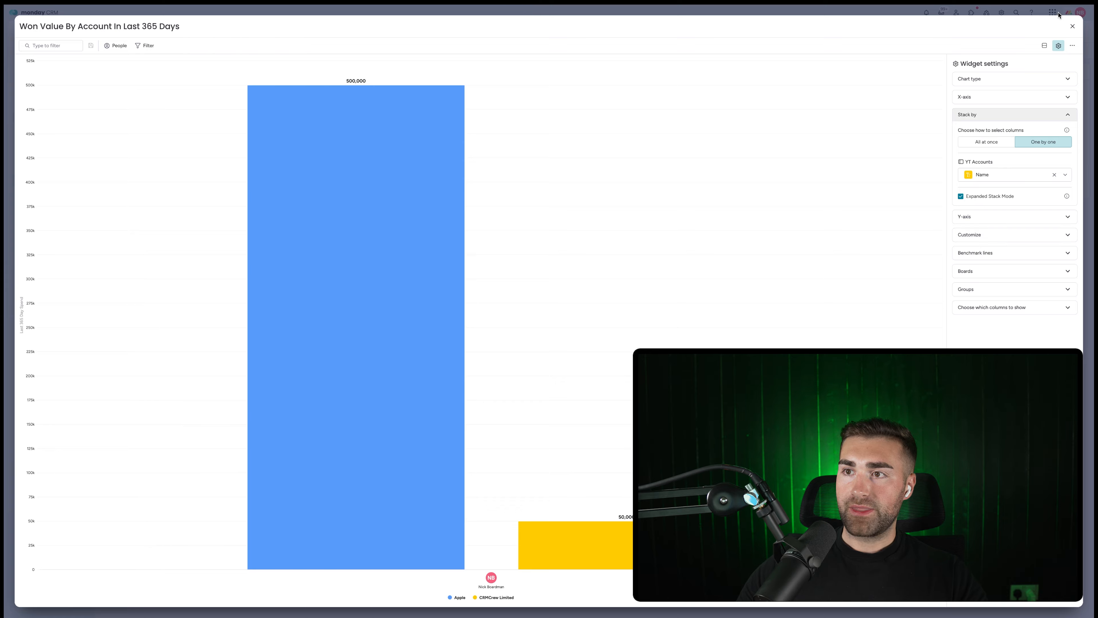
pyautogui.click(1073, 27)
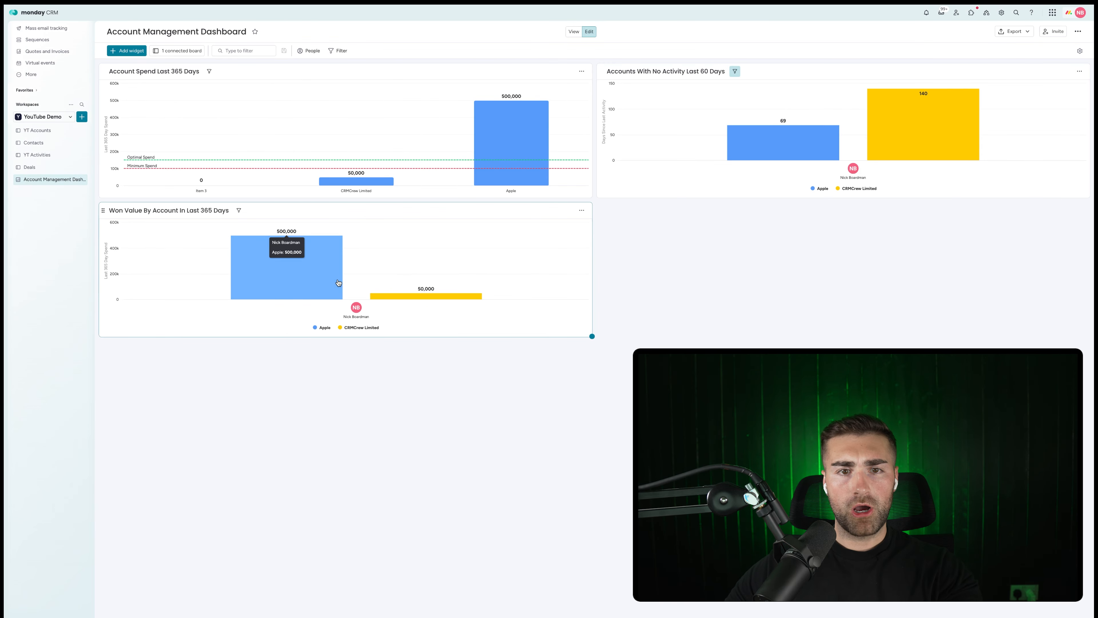
pyautogui.click(581, 210)
pyautogui.click(619, 249)
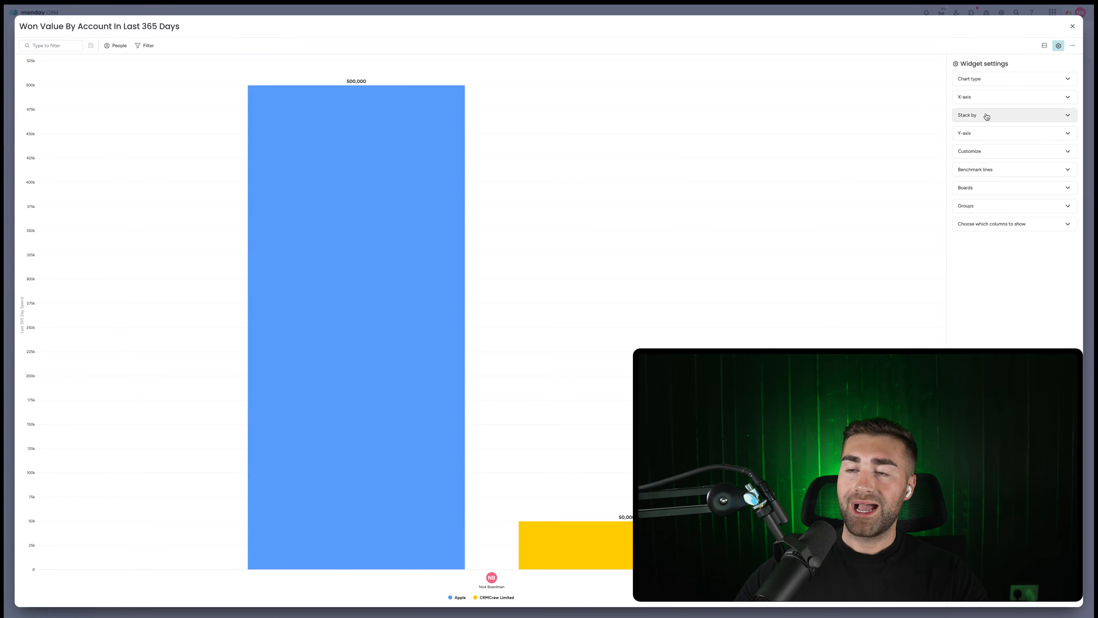
pyautogui.click(985, 115)
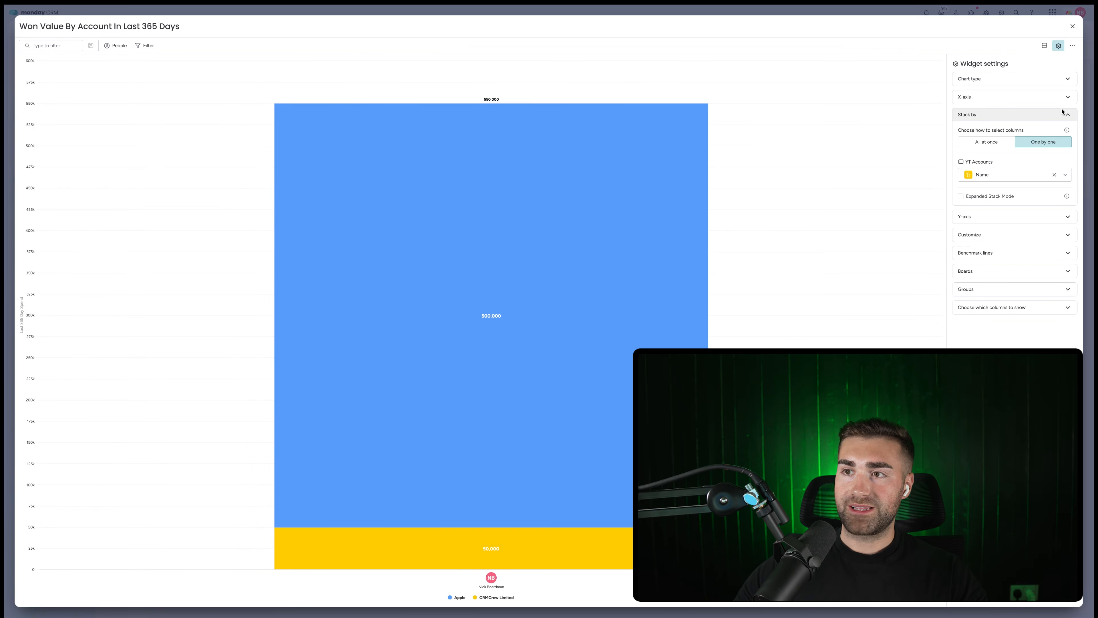
pyautogui.click(1073, 26)
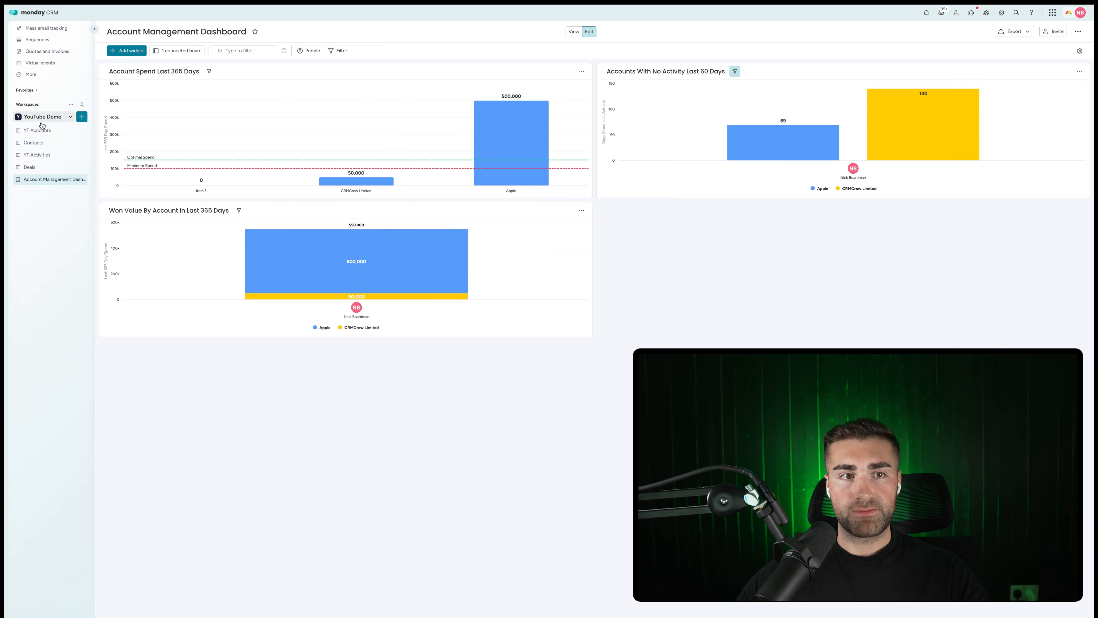
# Rename account Item 3 to 'Microsoft' and assign it an owner.
pyautogui.click(38, 130)
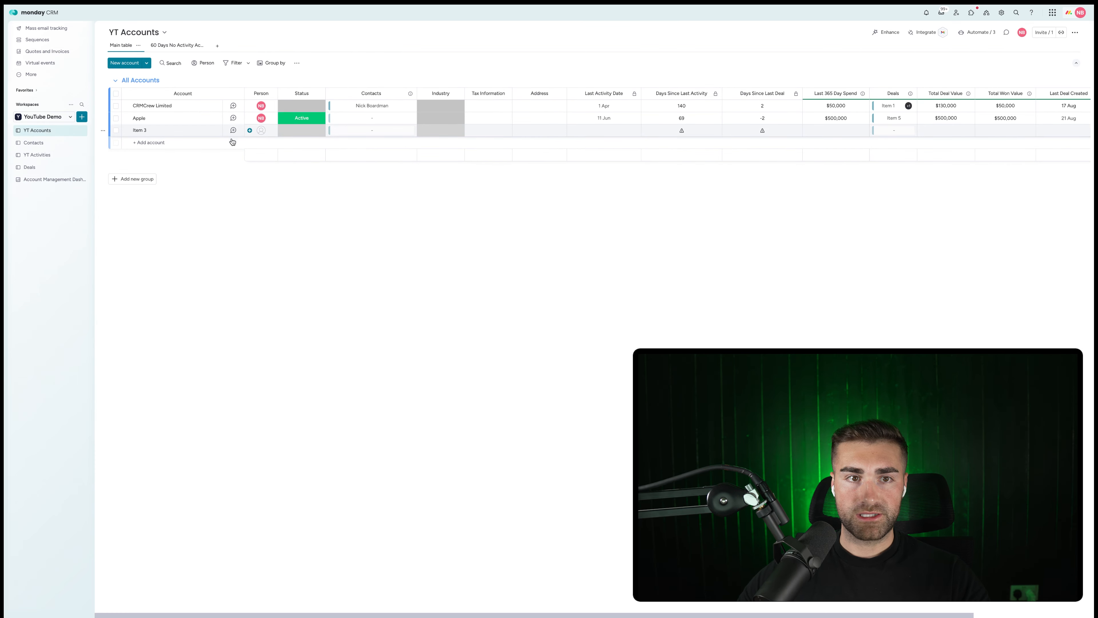
pyautogui.click(141, 130)
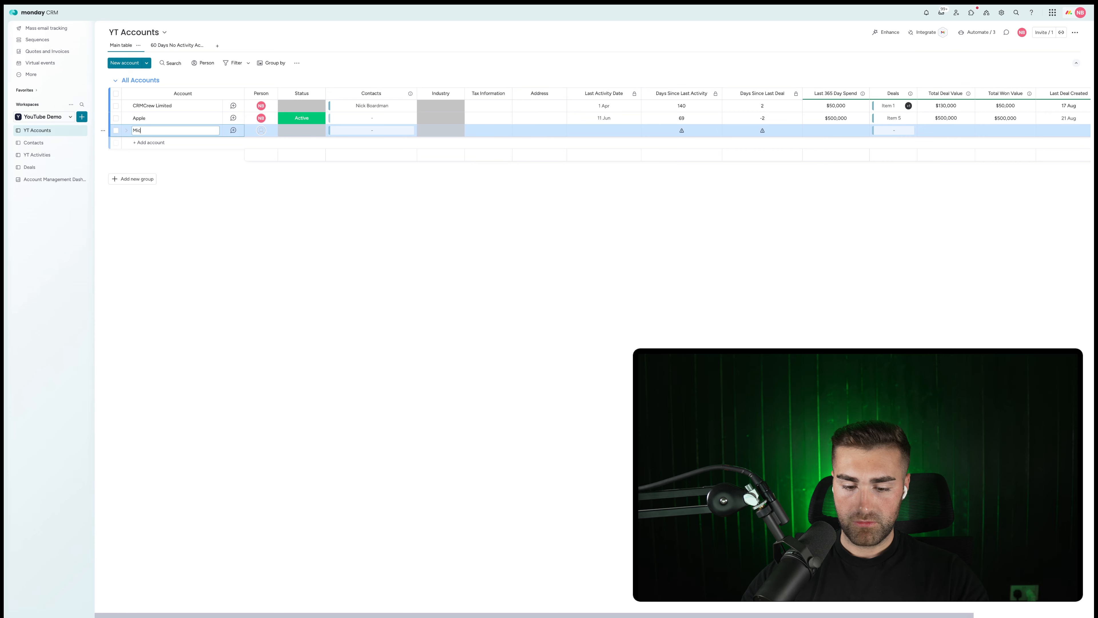
pyautogui.write('Microsoft')
pyautogui.press('Return')
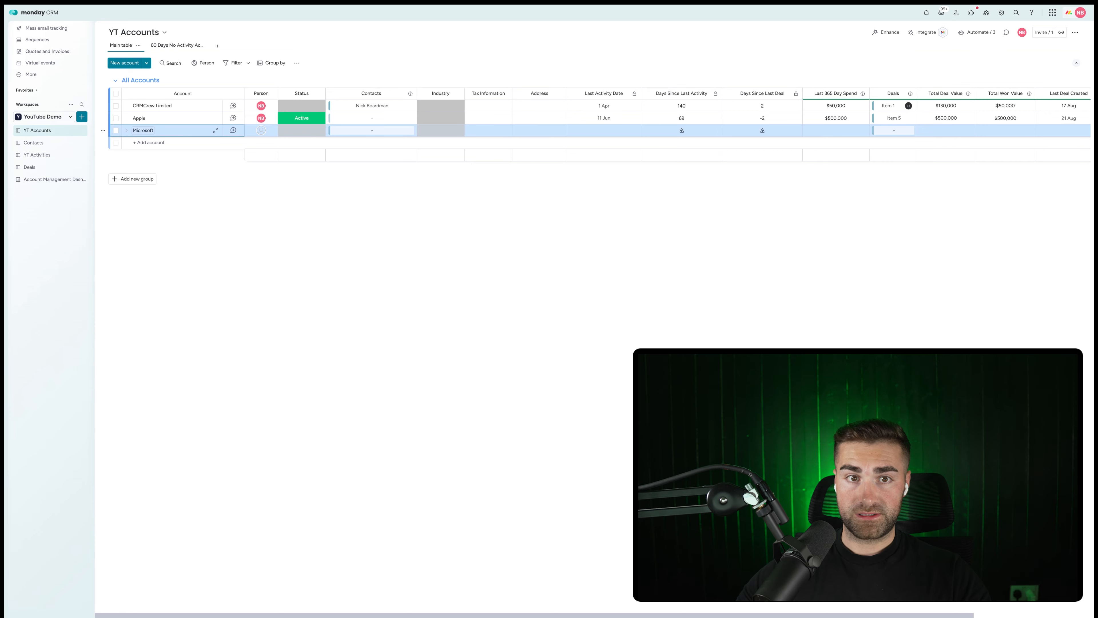
pyautogui.click(258, 130)
pyautogui.click(254, 193)
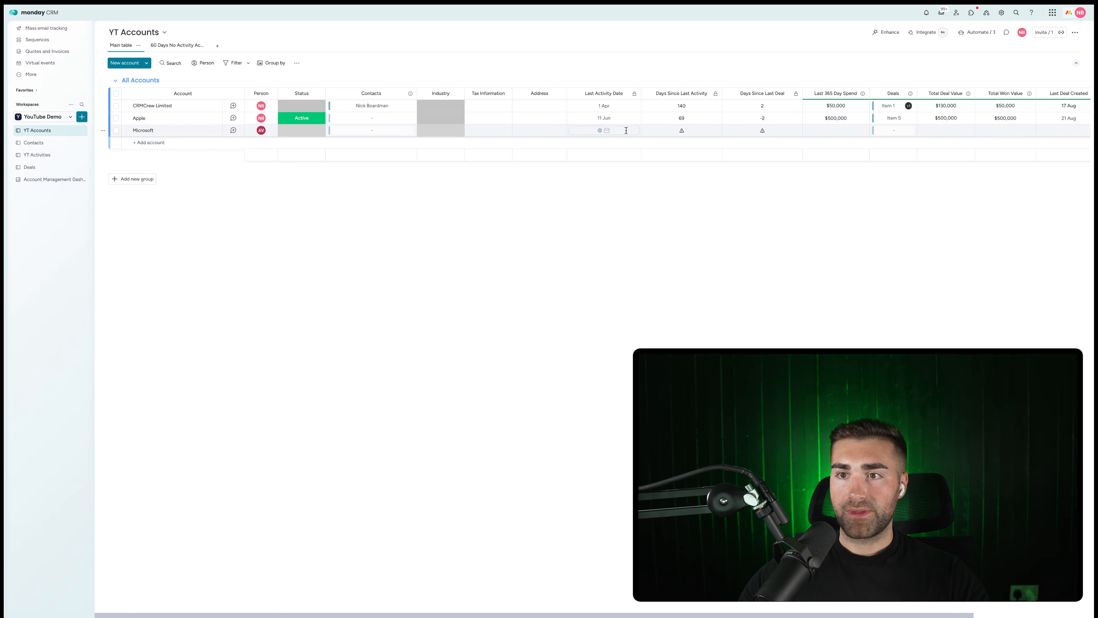
# Set deal Item 4 to closed 14 Aug, Won, Microsoft, with a $1,200,000 value.
pyautogui.click(44, 166)
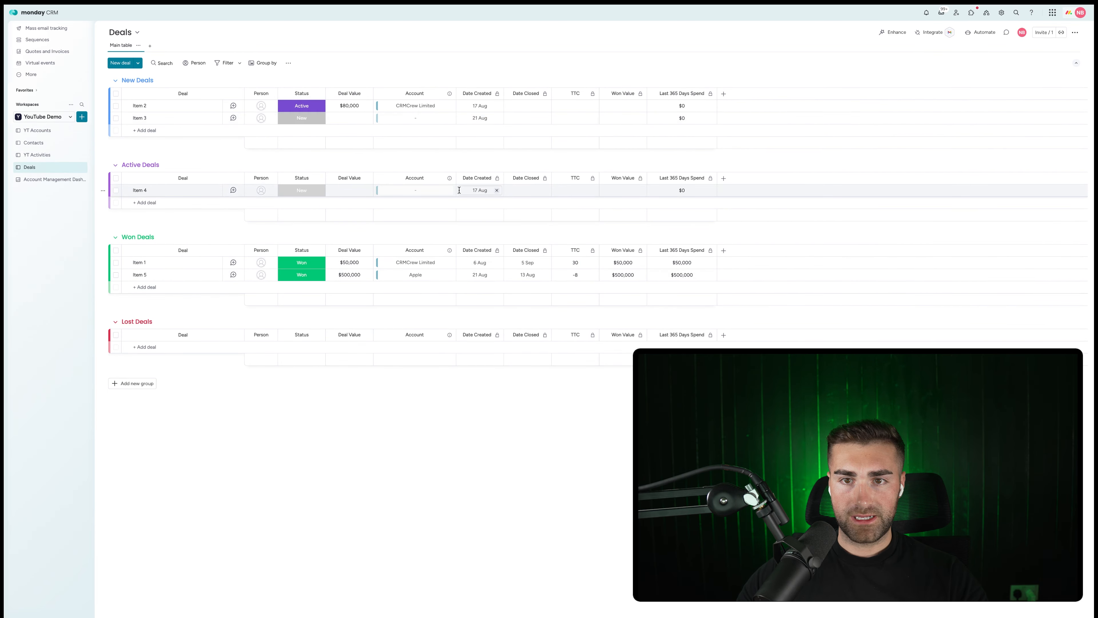
pyautogui.click(525, 189)
pyautogui.click(525, 280)
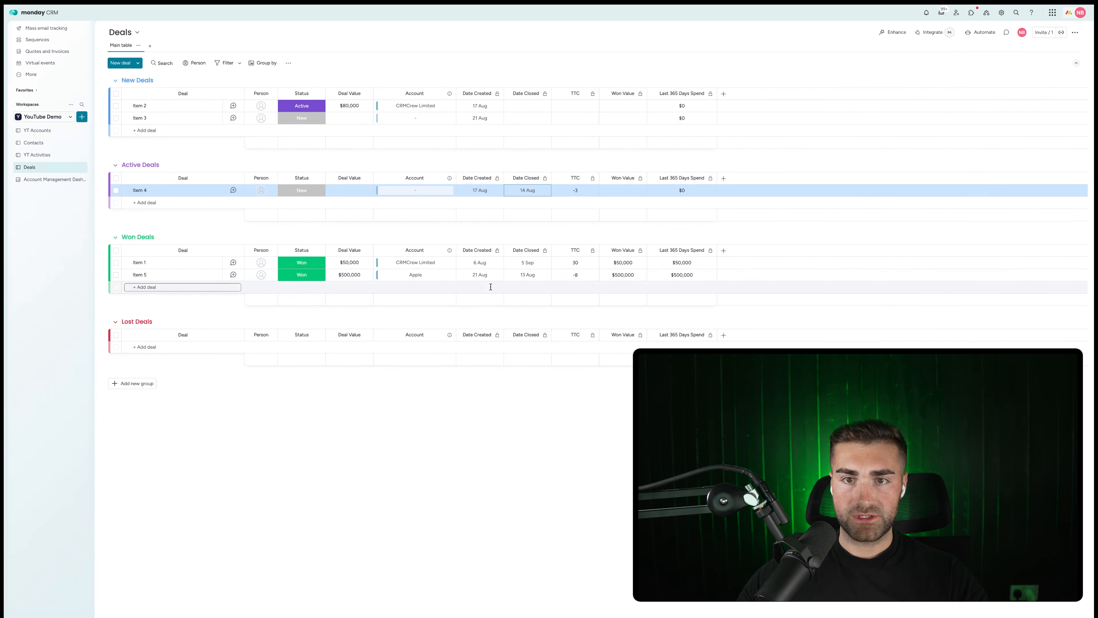
pyautogui.click(302, 190)
pyautogui.click(305, 246)
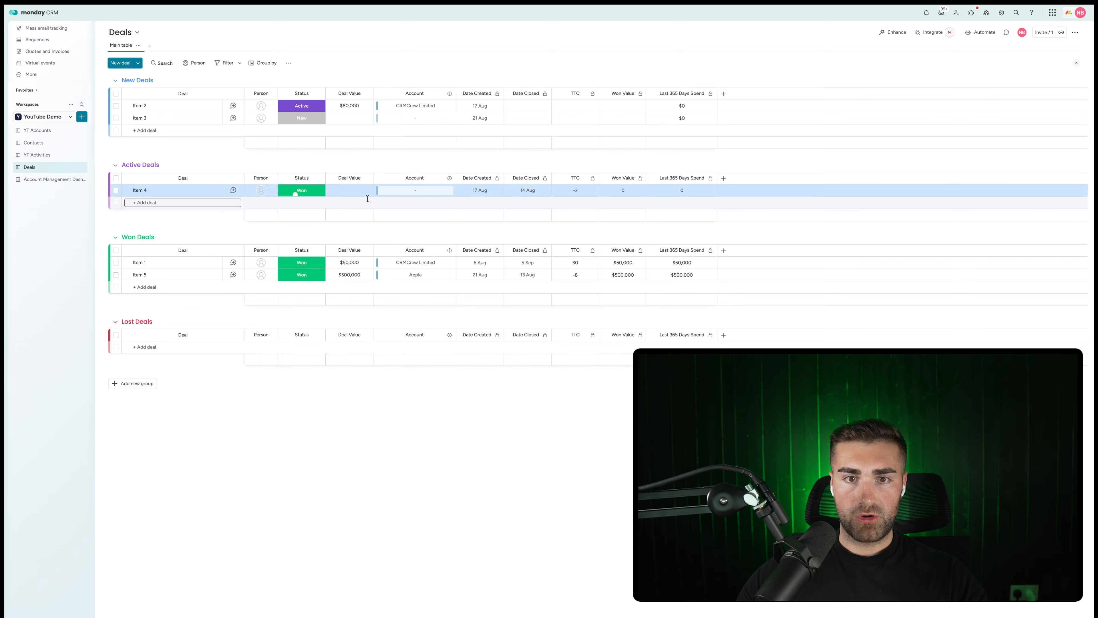
pyautogui.click(378, 190)
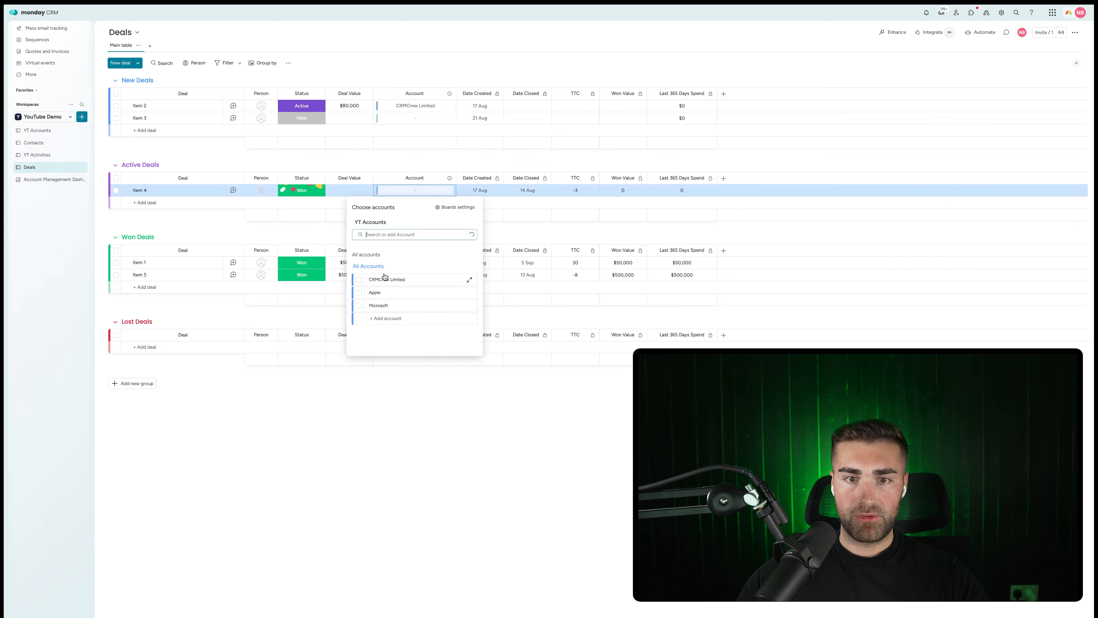
pyautogui.click(364, 306)
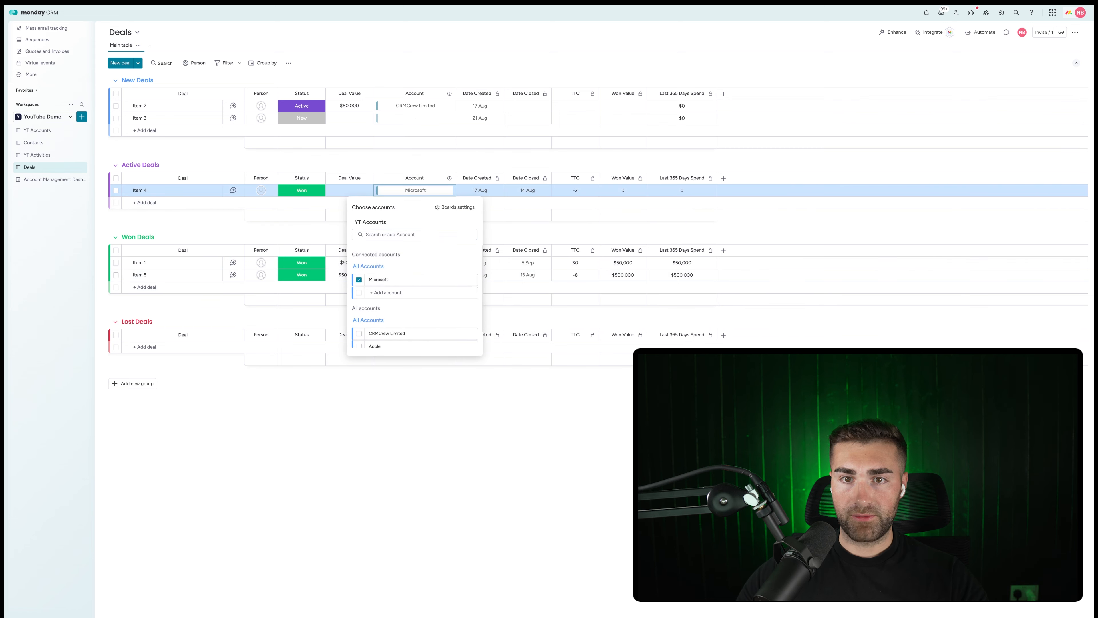
pyautogui.click(414, 172)
pyautogui.click(351, 190)
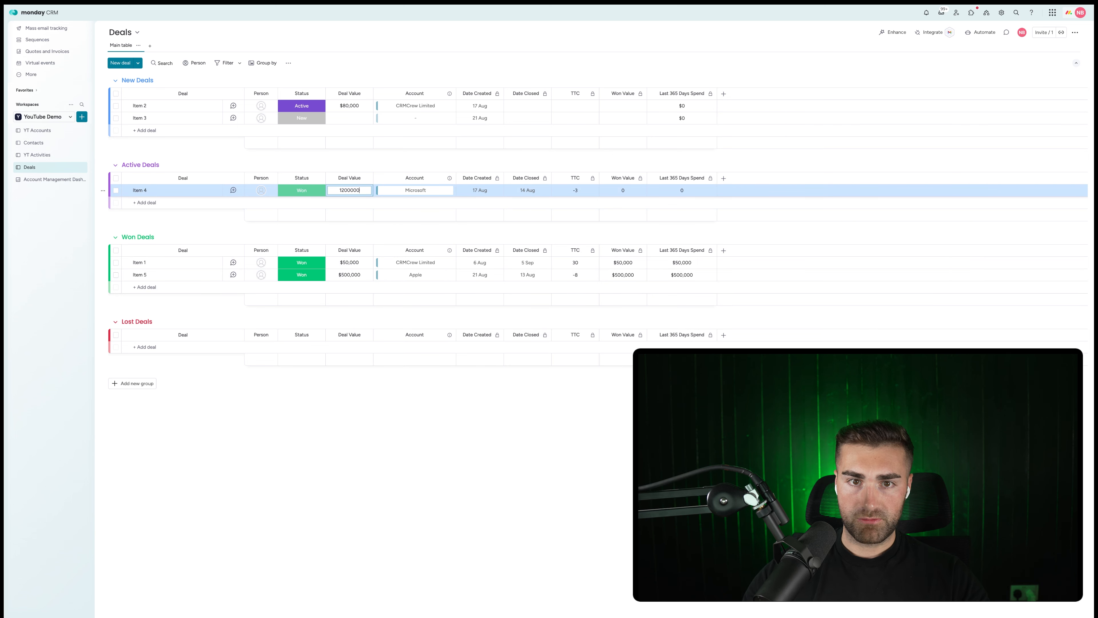
pyautogui.press('Return')
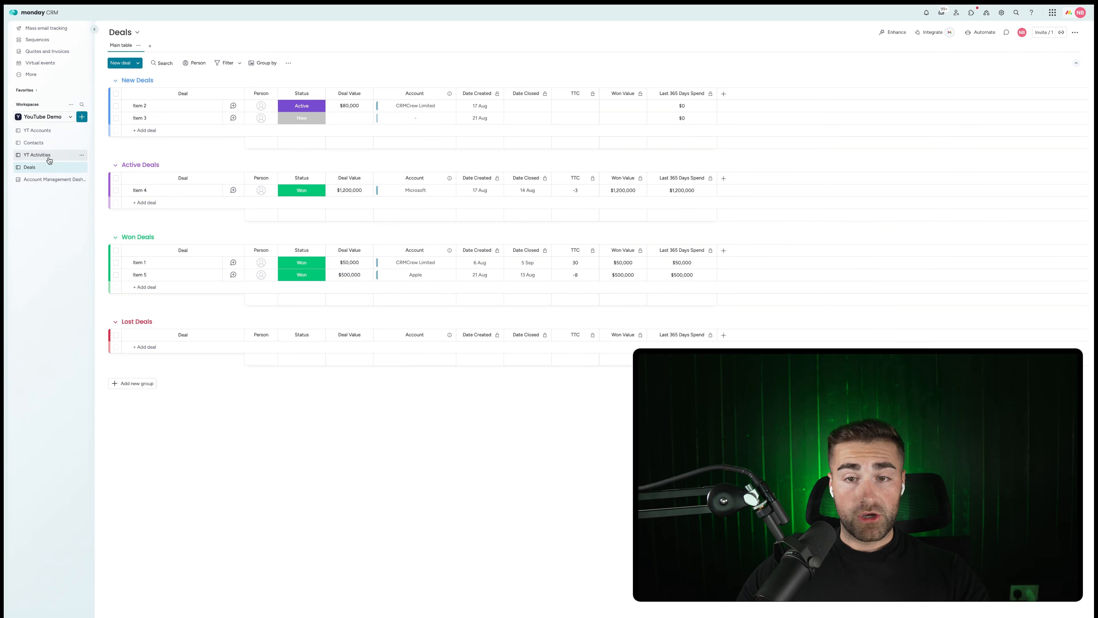
# Review the dashboard and YT Accounts board, then begin adding another dashboard widget.
pyautogui.click(33, 181)
pyautogui.moveTo(459, 298)
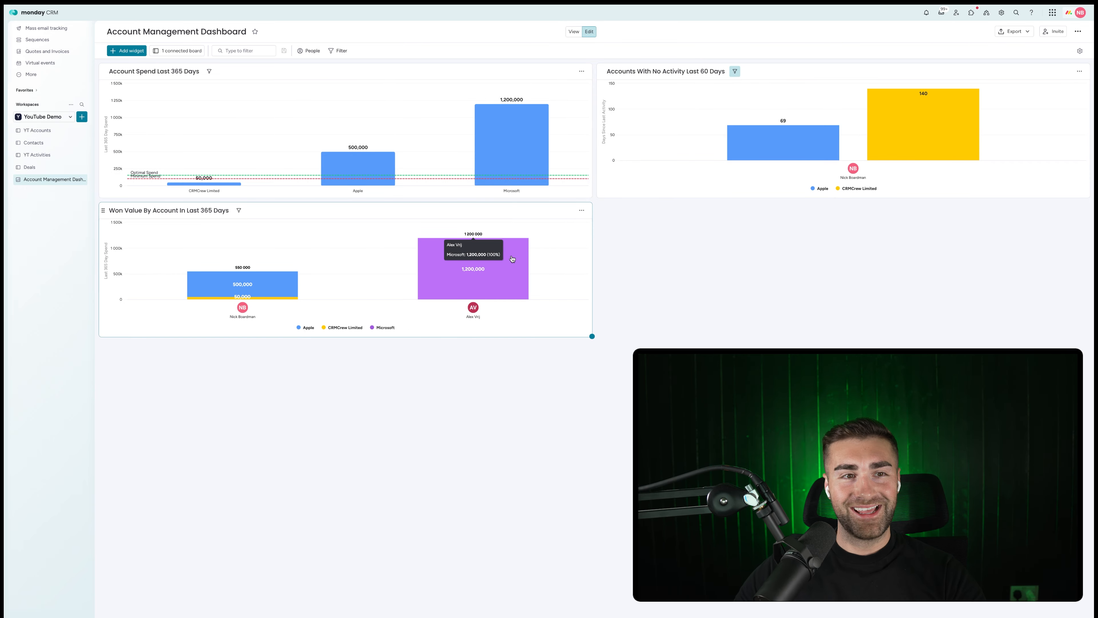
pyautogui.click(37, 130)
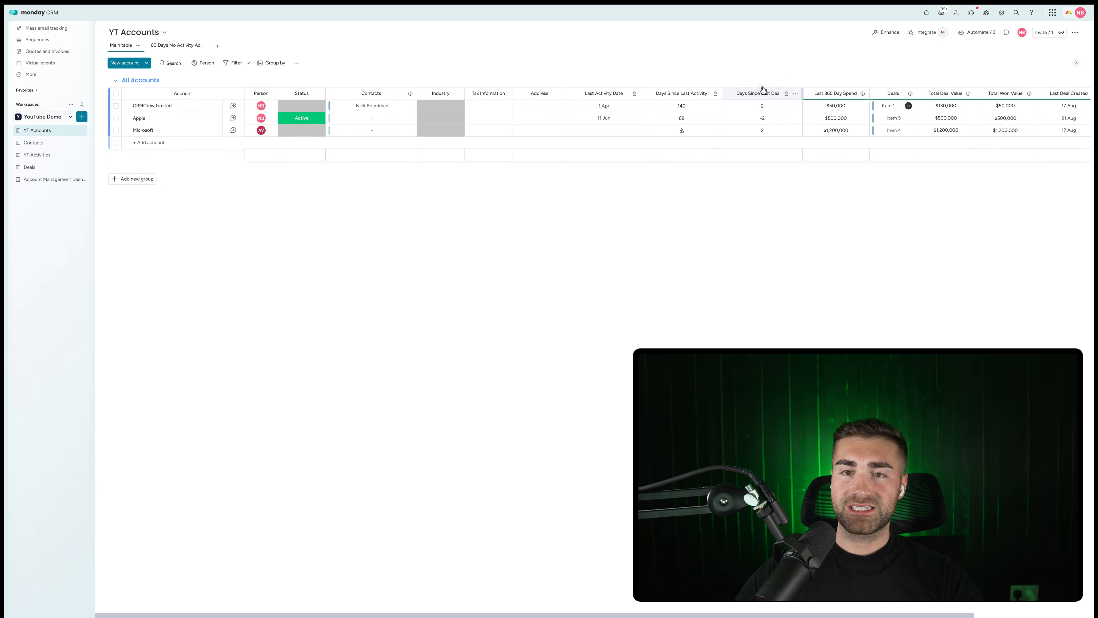
pyautogui.click(50, 179)
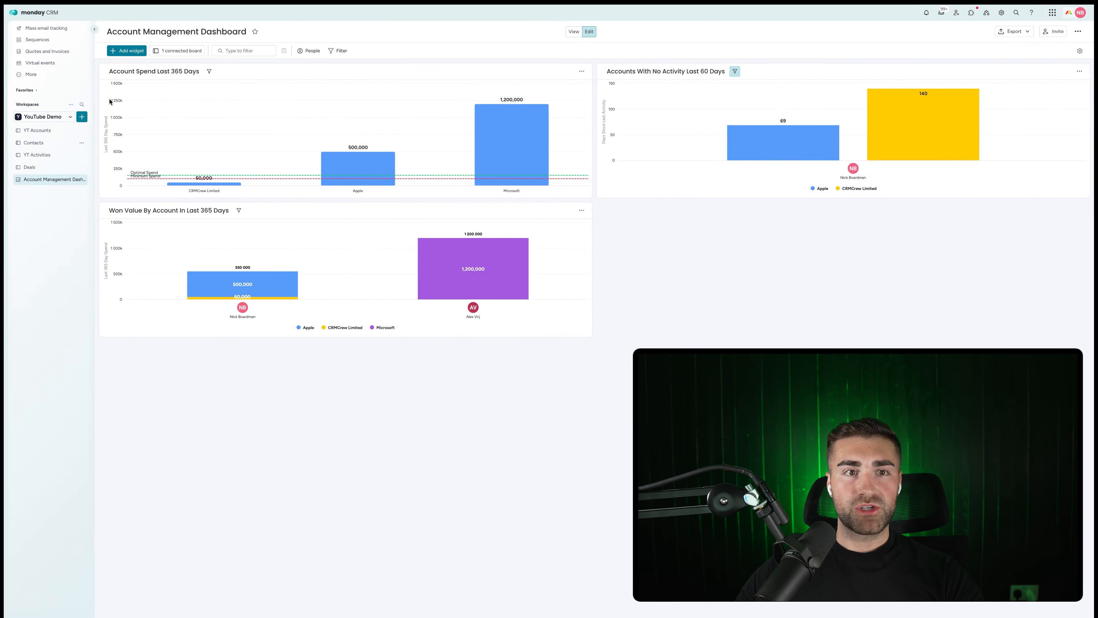
pyautogui.click(123, 51)
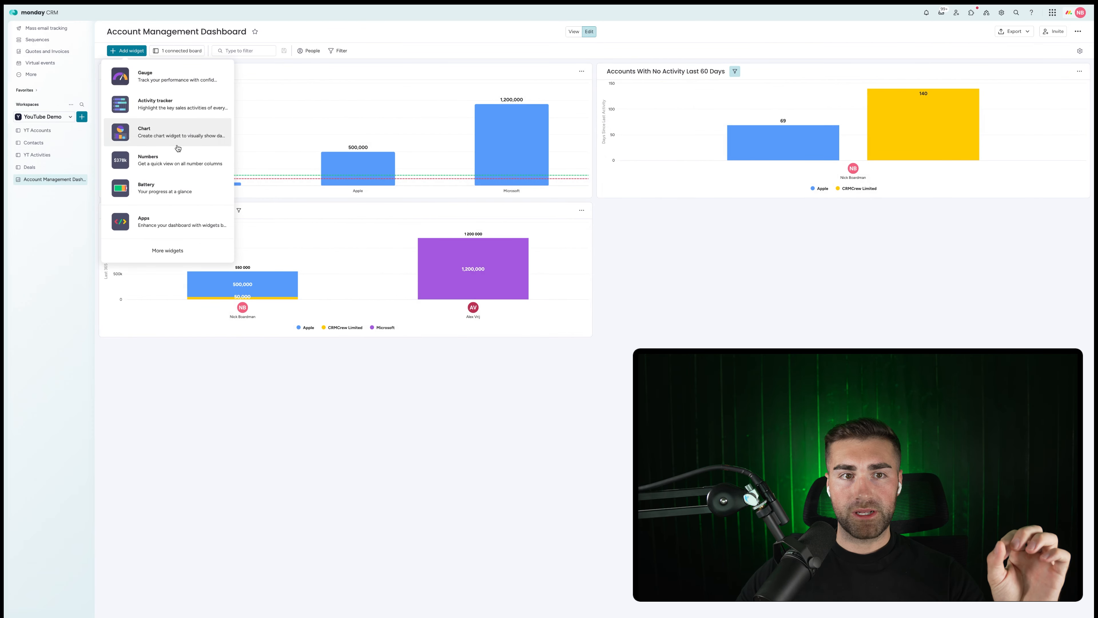
# Add a chart below Account Spend Last 365 Days titled 'Accounts With Over 365 Days Since Last Deal'.
pyautogui.click(169, 138)
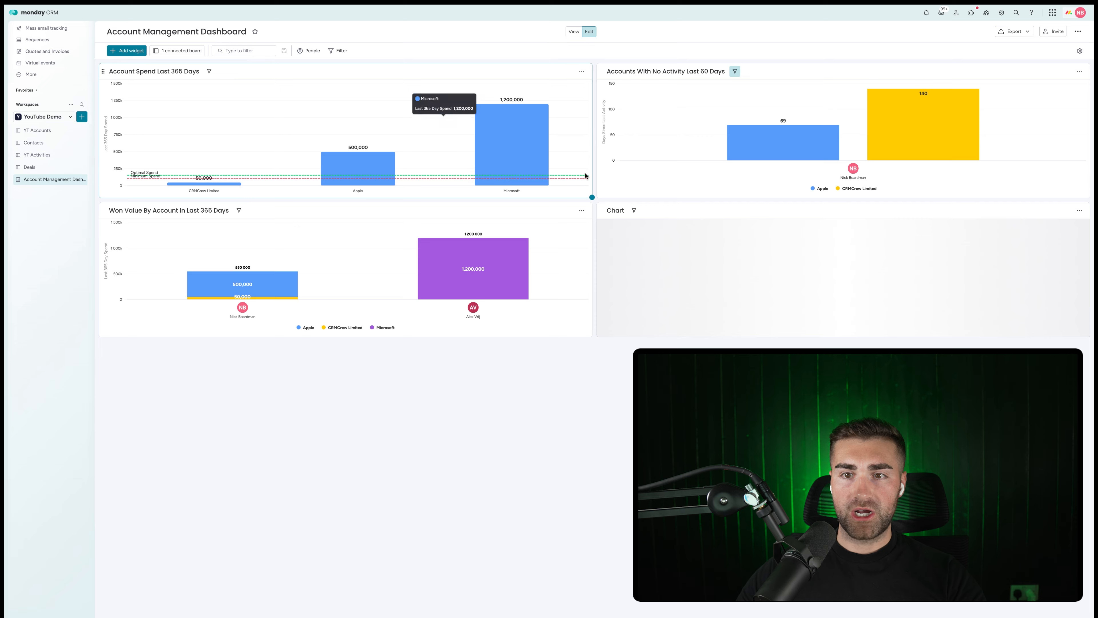
pyautogui.moveTo(603, 210); pyautogui.dragTo(118, 210)
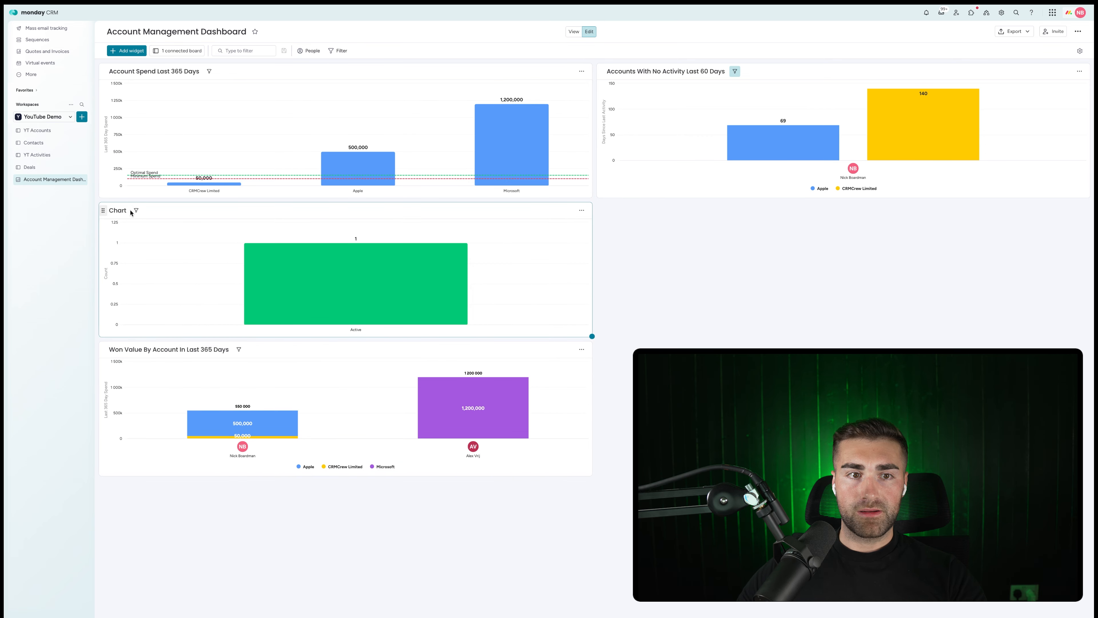
pyautogui.click(118, 209)
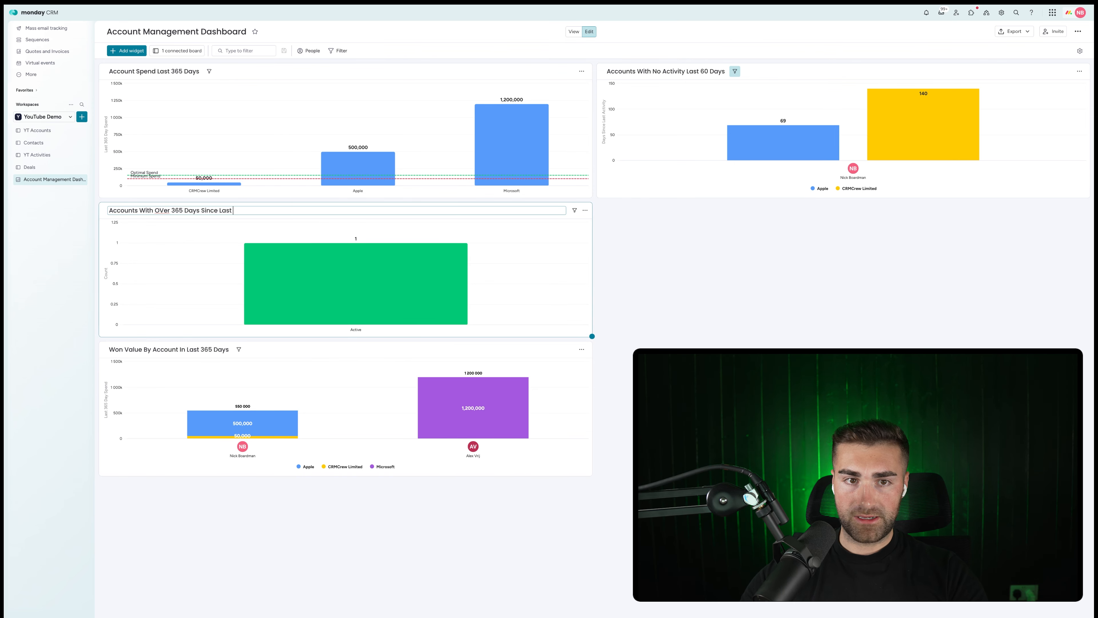
pyautogui.press('Return')
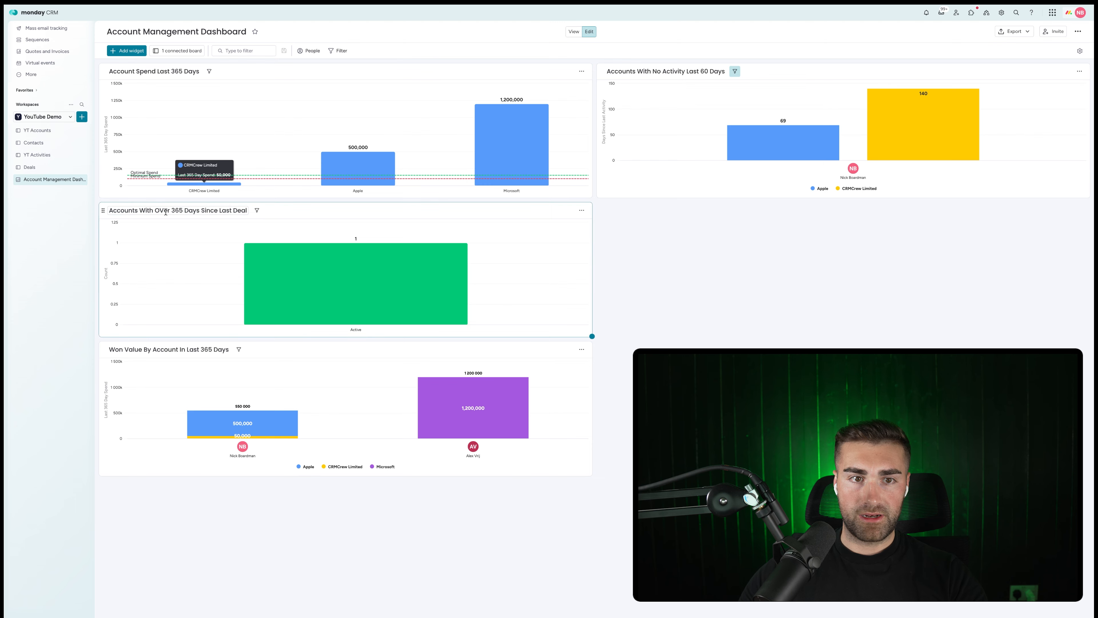
# Fix the capitalisation of 'Over' in the new chart's title.
pyautogui.click(166, 211)
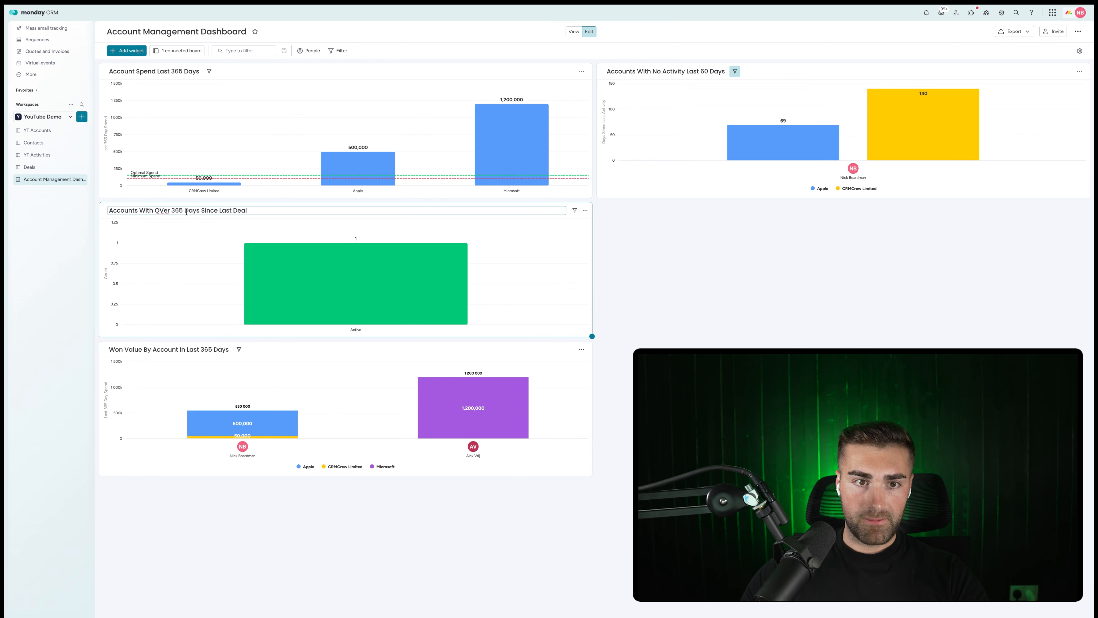
pyautogui.press('Right')
pyautogui.press('BackSpace')
pyautogui.write('v')
pyautogui.press('Return')
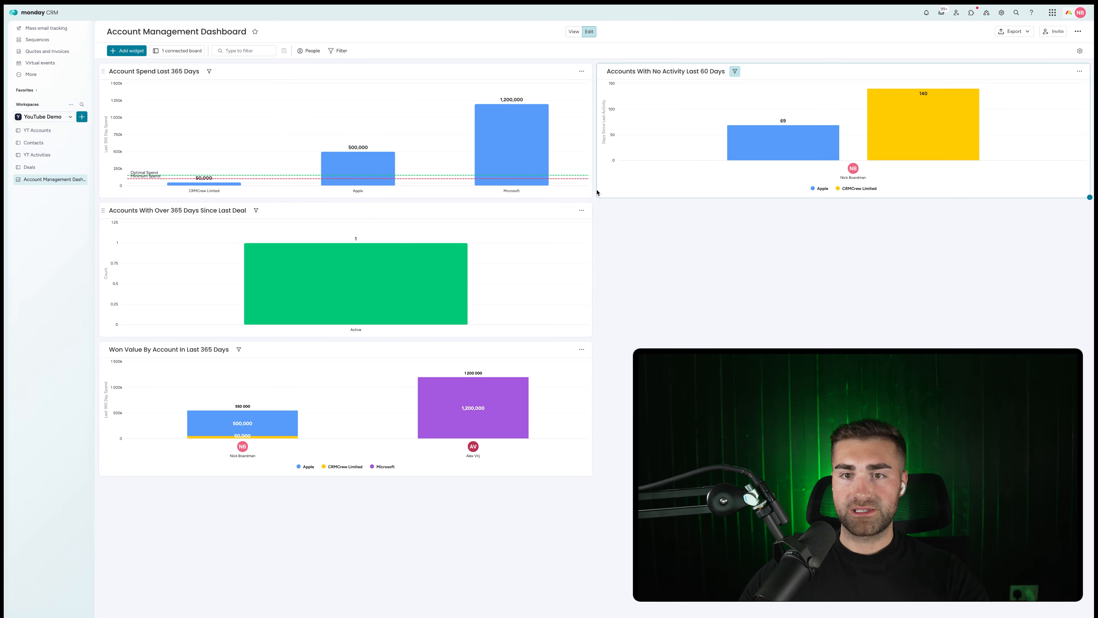
# In the new chart's settings, extend its title to end with 'By Owner'.
pyautogui.click(581, 210)
pyautogui.click(591, 238)
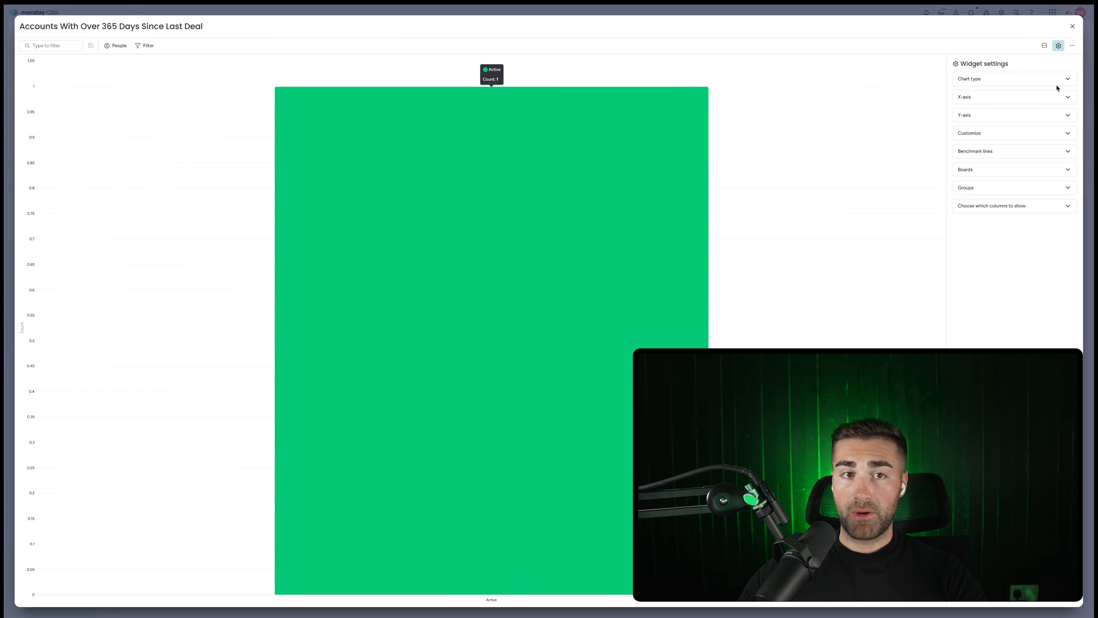
pyautogui.click(183, 26)
pyautogui.write('By Owner')
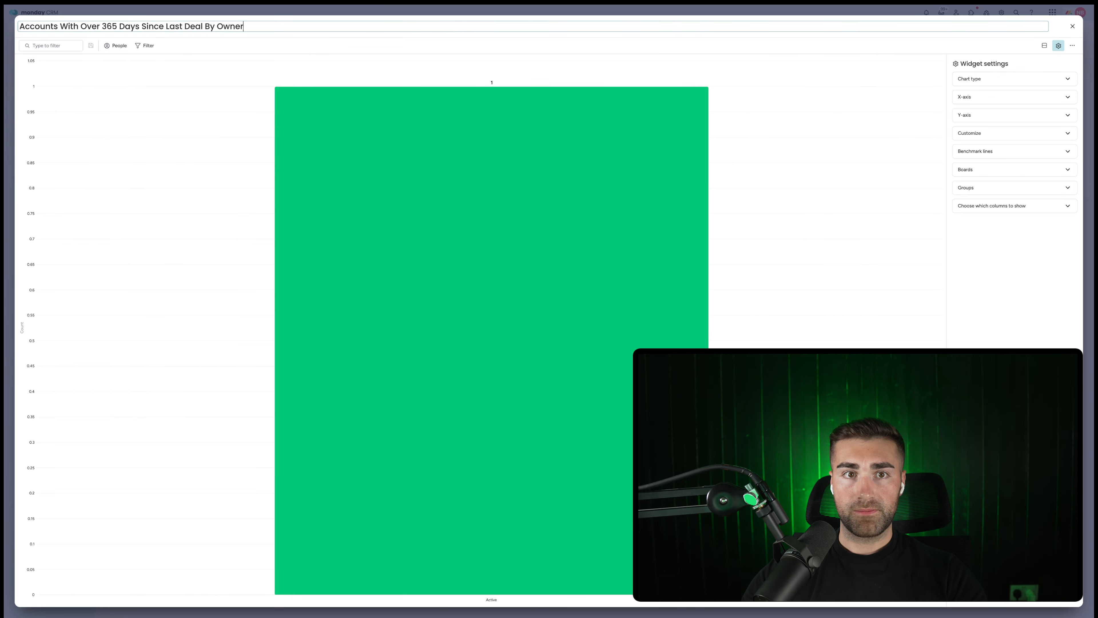
pyautogui.press('Return')
# Make it a stacked bar chart with one bar per Person on the X-axis.
pyautogui.click(990, 78)
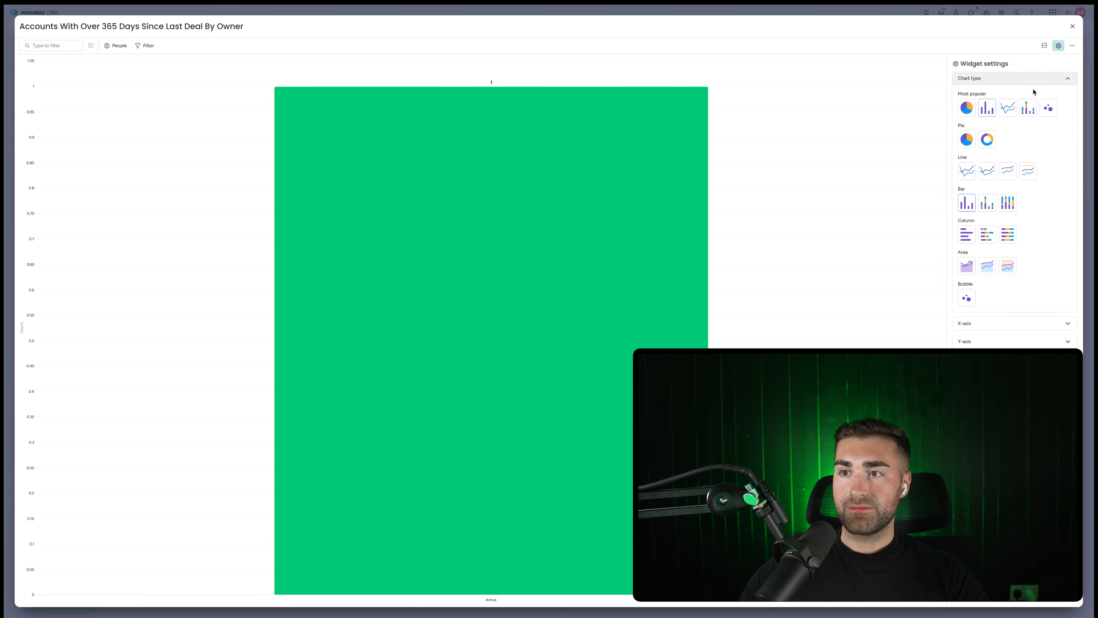
pyautogui.click(1025, 107)
pyautogui.click(993, 78)
pyautogui.click(990, 97)
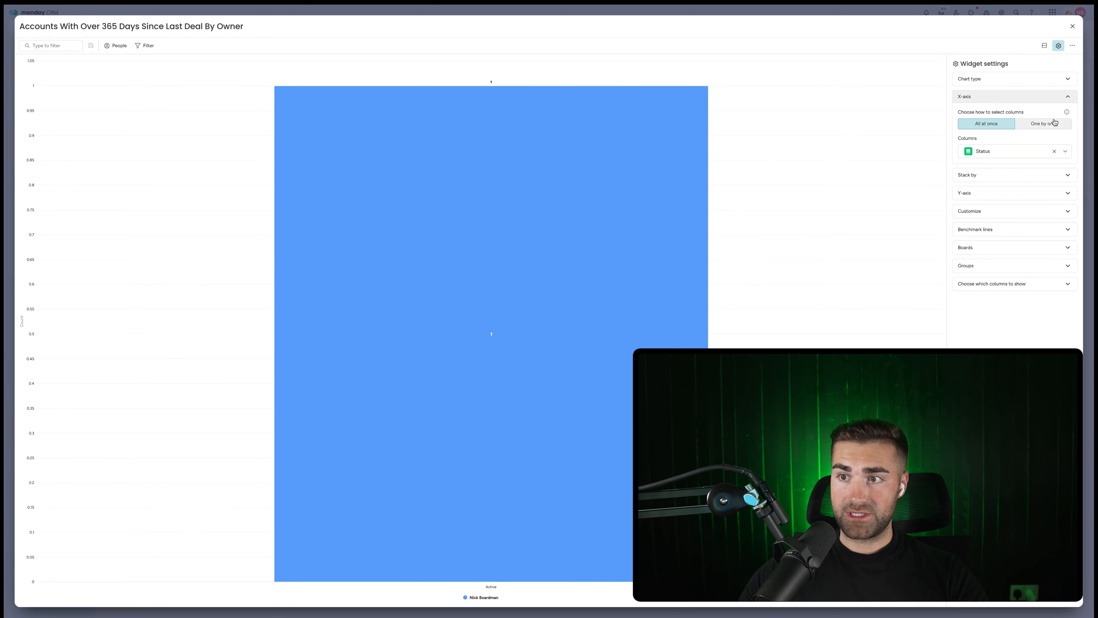
pyautogui.click(981, 147)
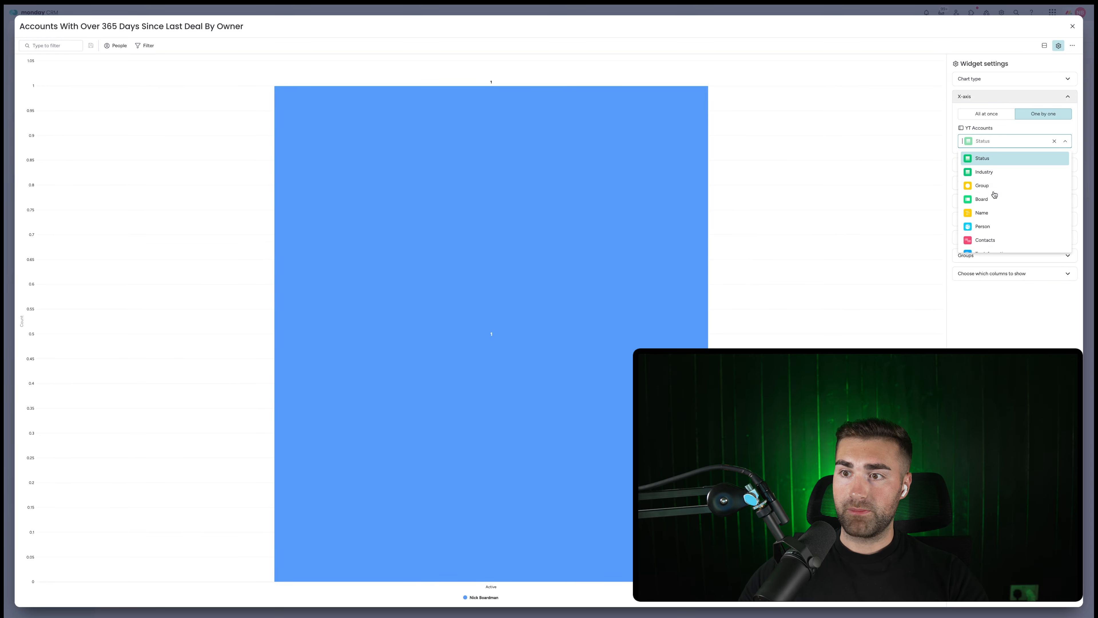
pyautogui.click(987, 225)
# Stack the bars by account name.
pyautogui.click(1033, 141)
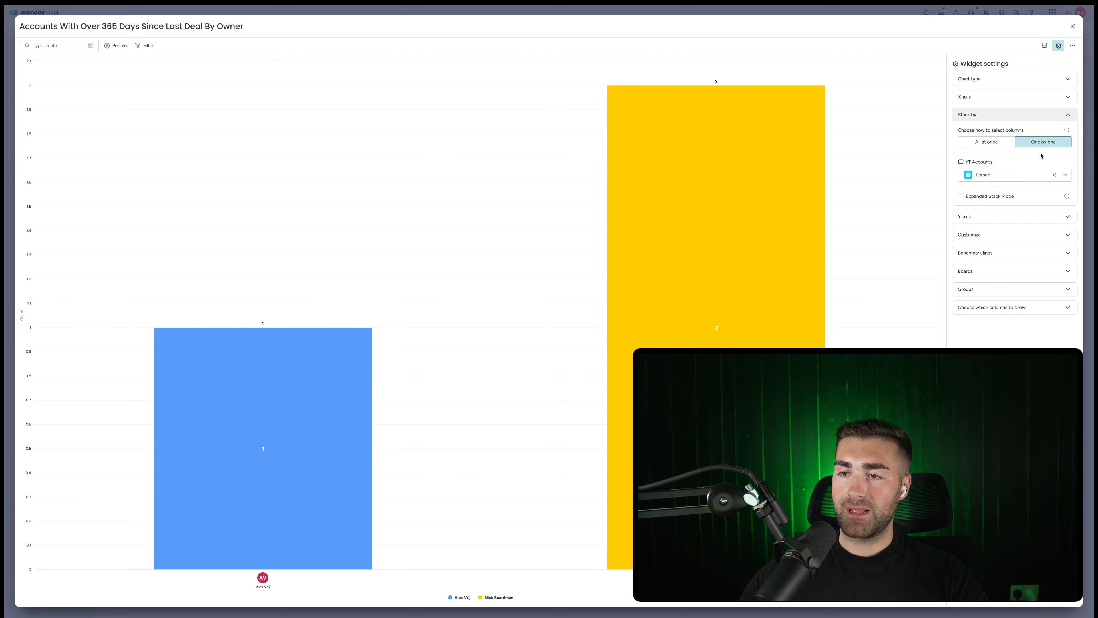
pyautogui.click(1003, 175)
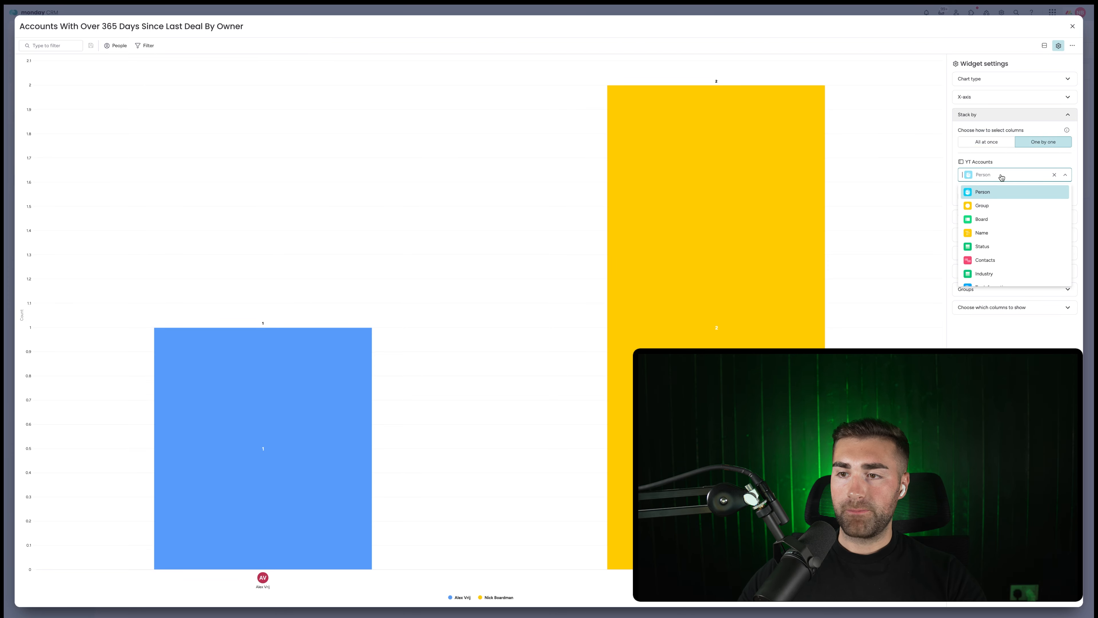
pyautogui.scroll(-1, 1006, 223)
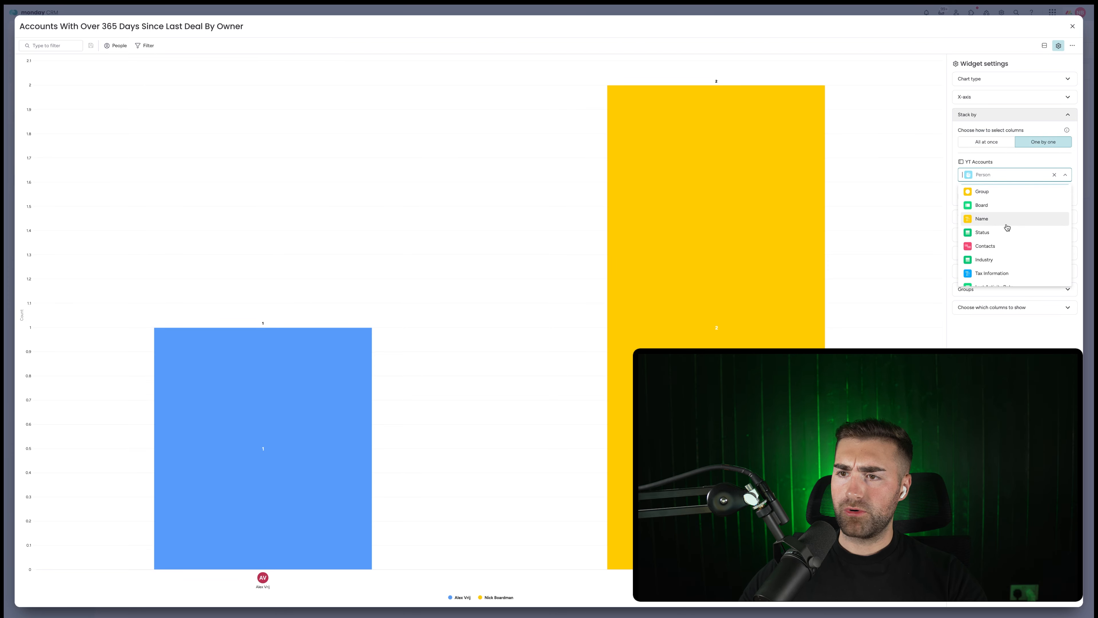
pyautogui.scroll(1, 1005, 228)
pyautogui.click(996, 209)
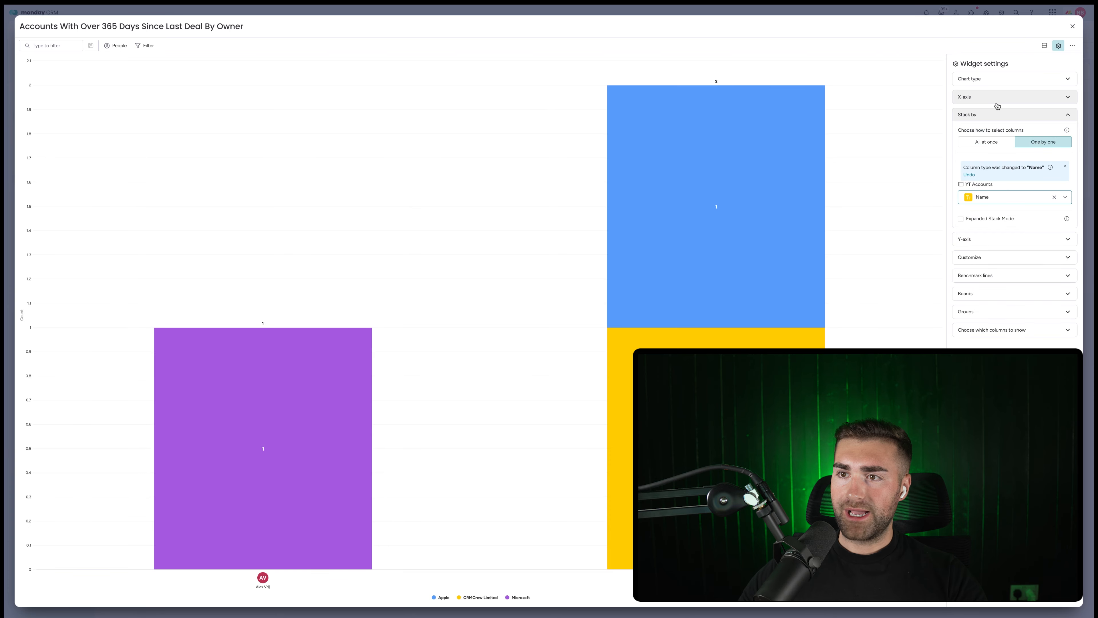
pyautogui.click(997, 115)
# Plot the sum of Days Since Last Deal on the Y-axis.
pyautogui.click(996, 132)
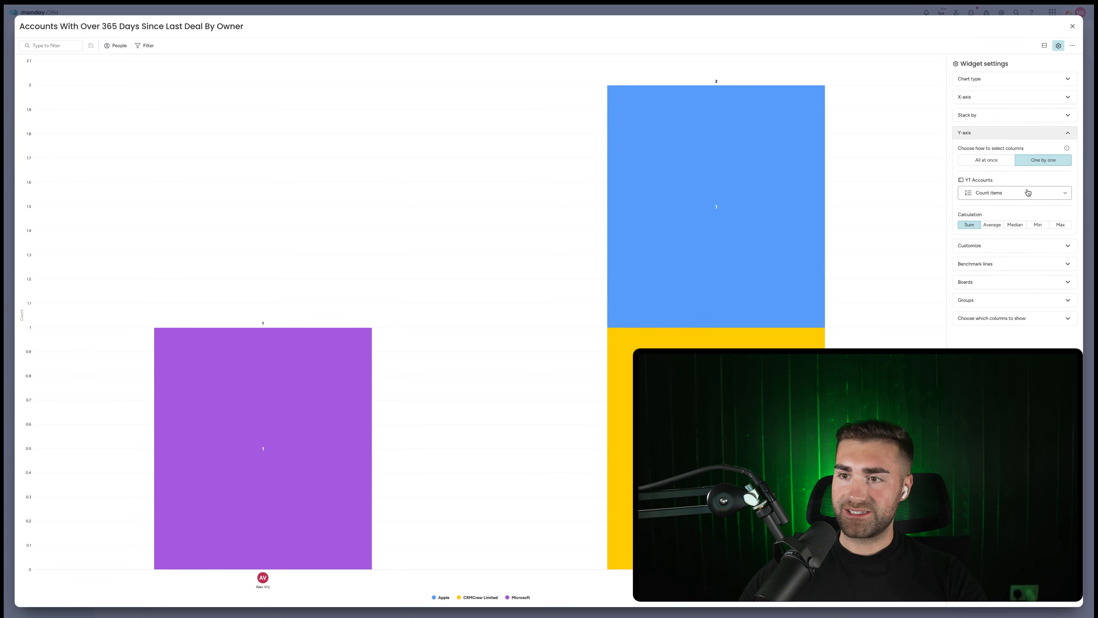
pyautogui.click(1028, 193)
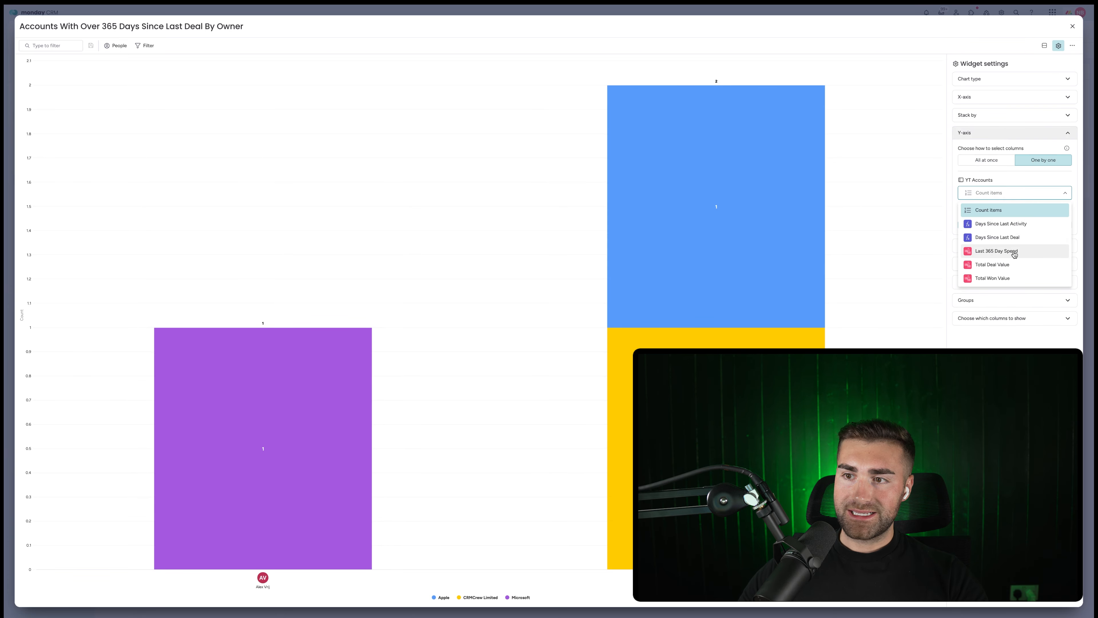
pyautogui.click(1013, 238)
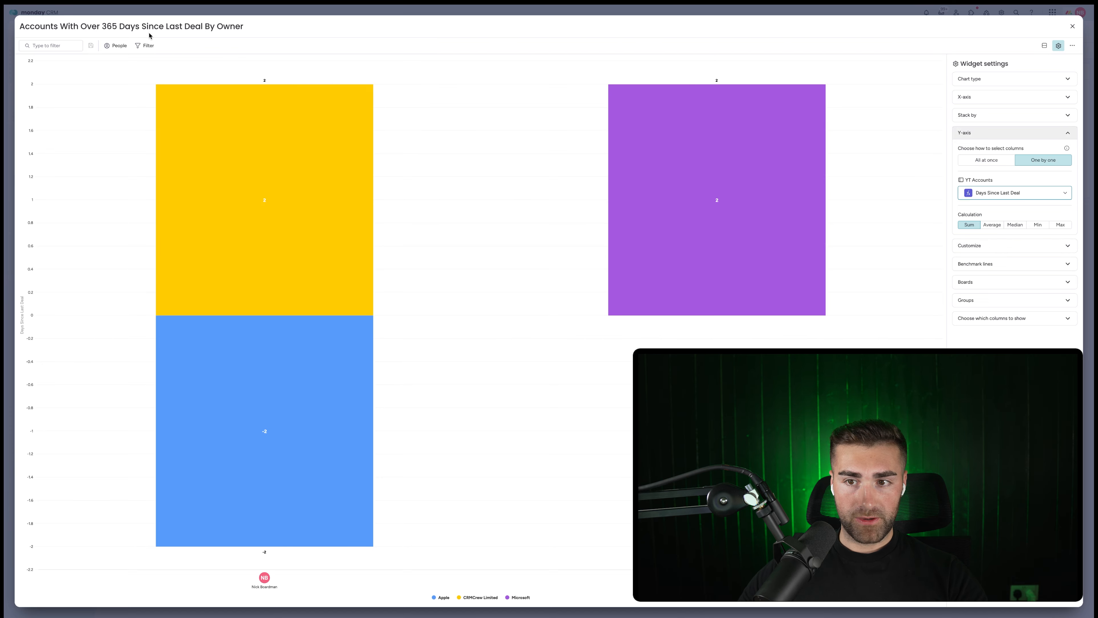
# Save a chart filter of Days Since Last Deal >= 365, then close the chart to the dashboard.
pyautogui.click(148, 48)
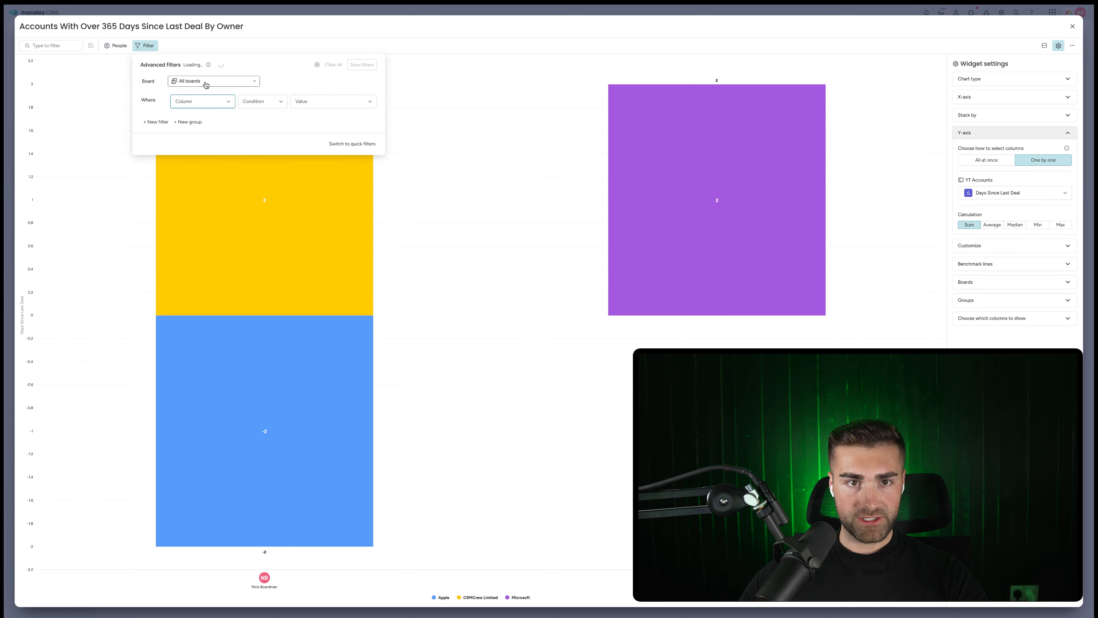
pyautogui.click(203, 102)
pyautogui.write('days')
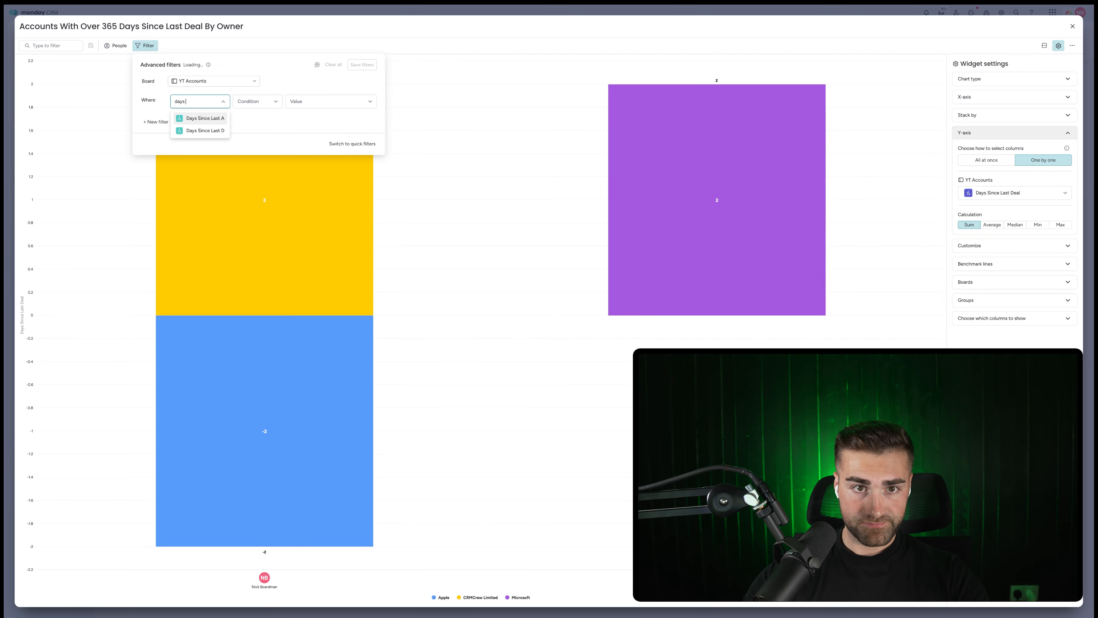
pyautogui.write(' s')
pyautogui.click(205, 130)
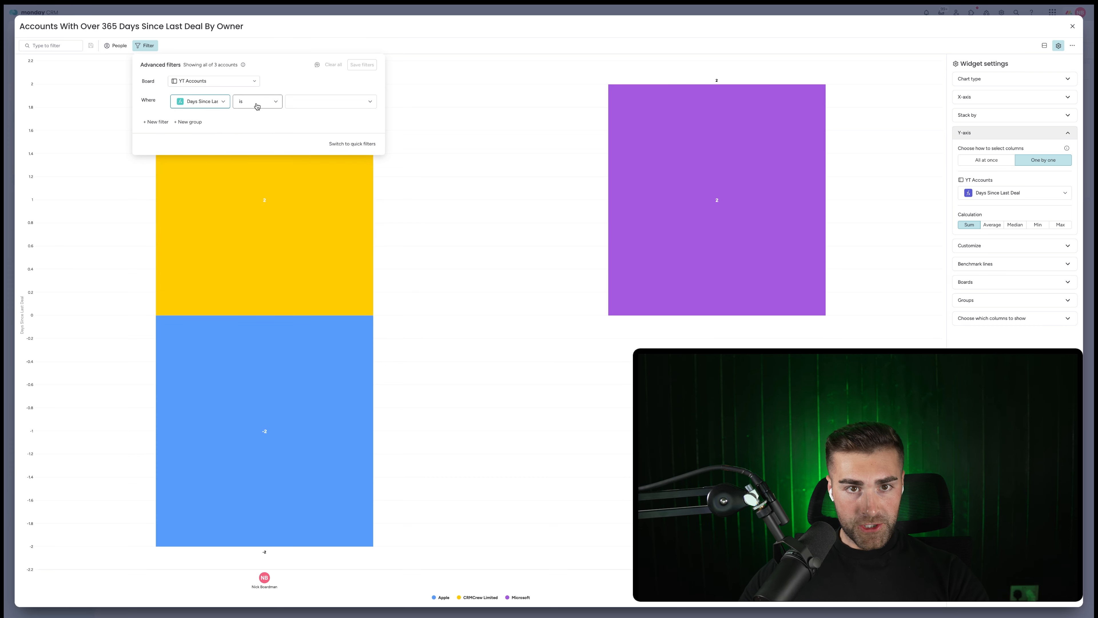
pyautogui.click(258, 102)
pyautogui.click(257, 209)
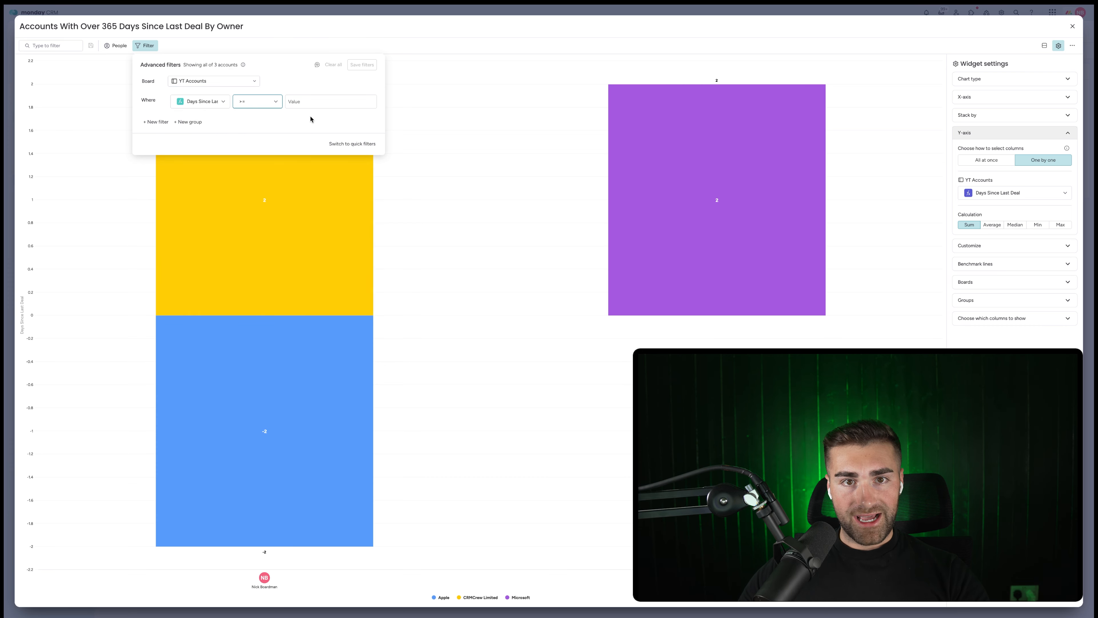
pyautogui.click(310, 100)
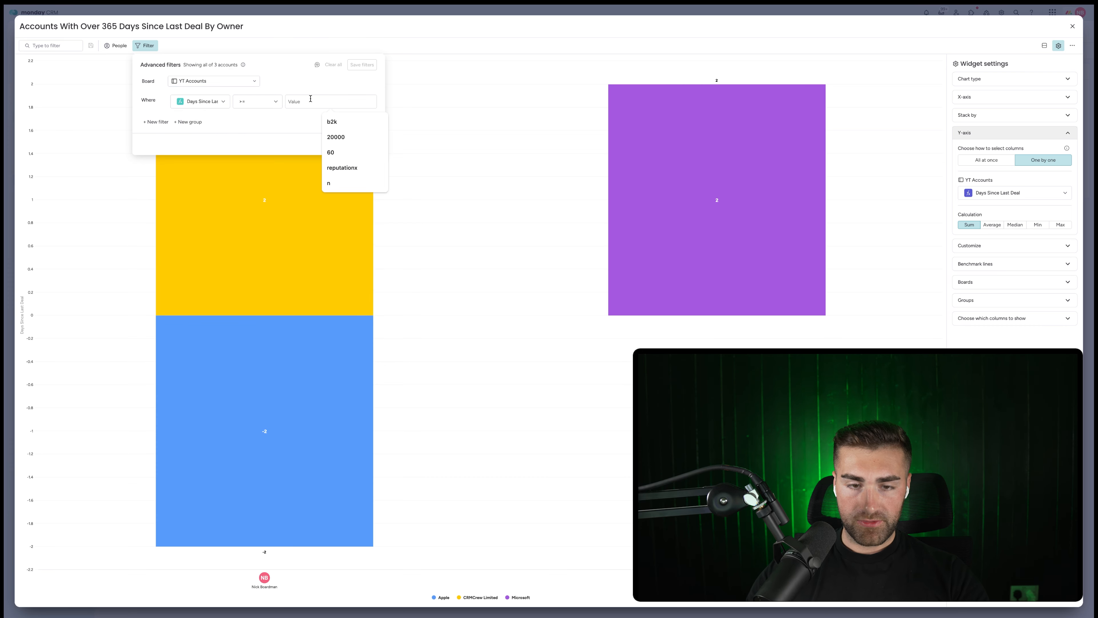
pyautogui.write('365')
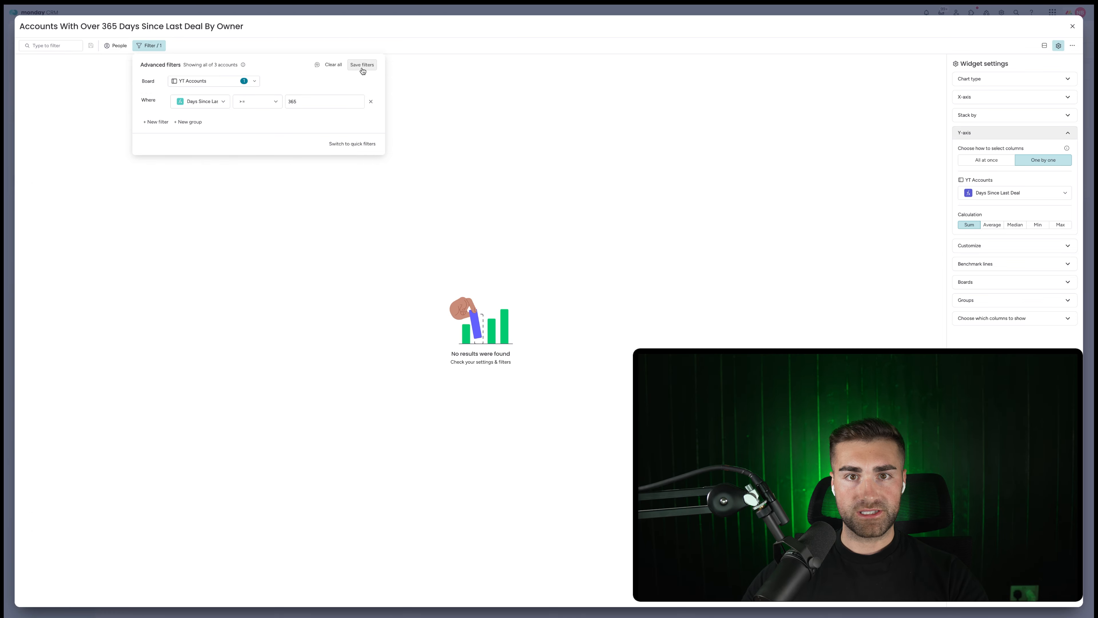
pyautogui.click(362, 65)
pyautogui.click(1073, 26)
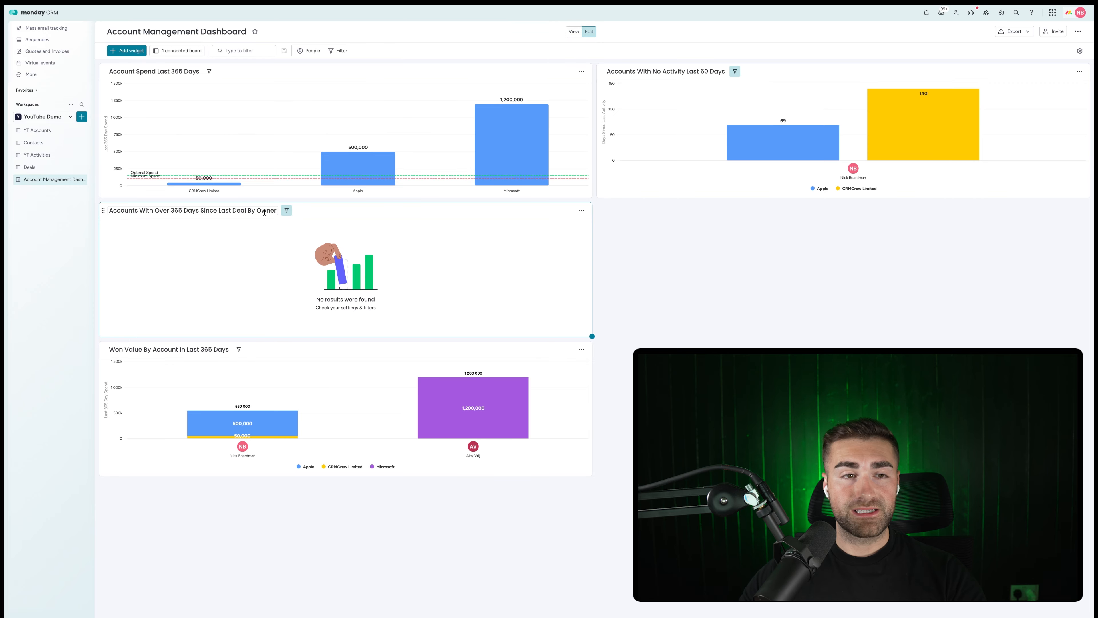
# On the Deals board, change Item 1's Date Closed to 7 Sep 2023, then return to the dashboard.
pyautogui.click(30, 167)
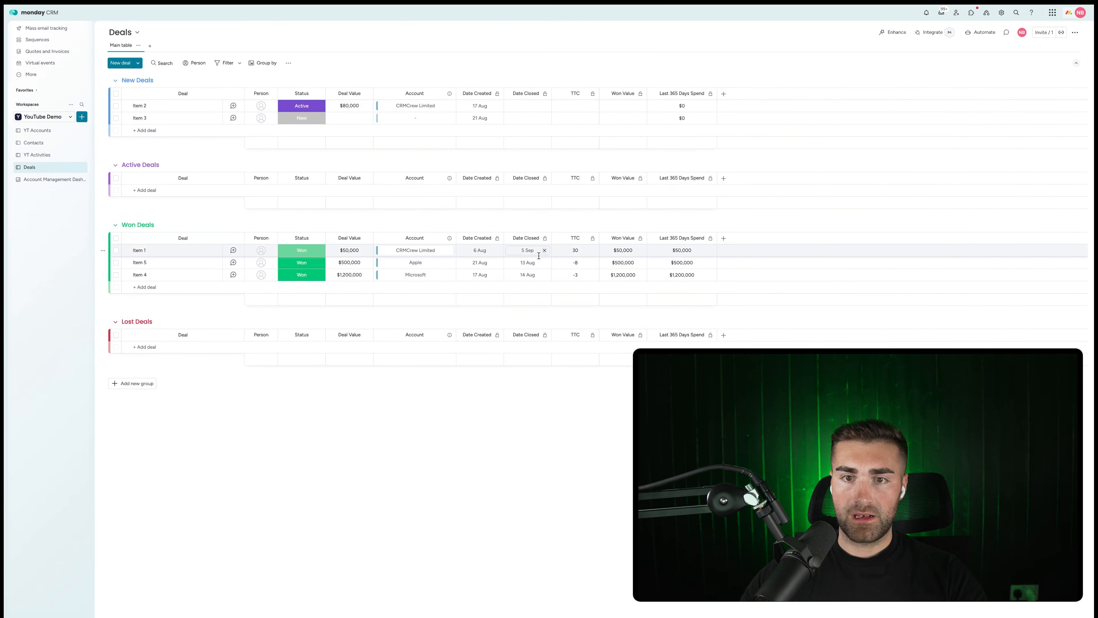
pyautogui.click(527, 250)
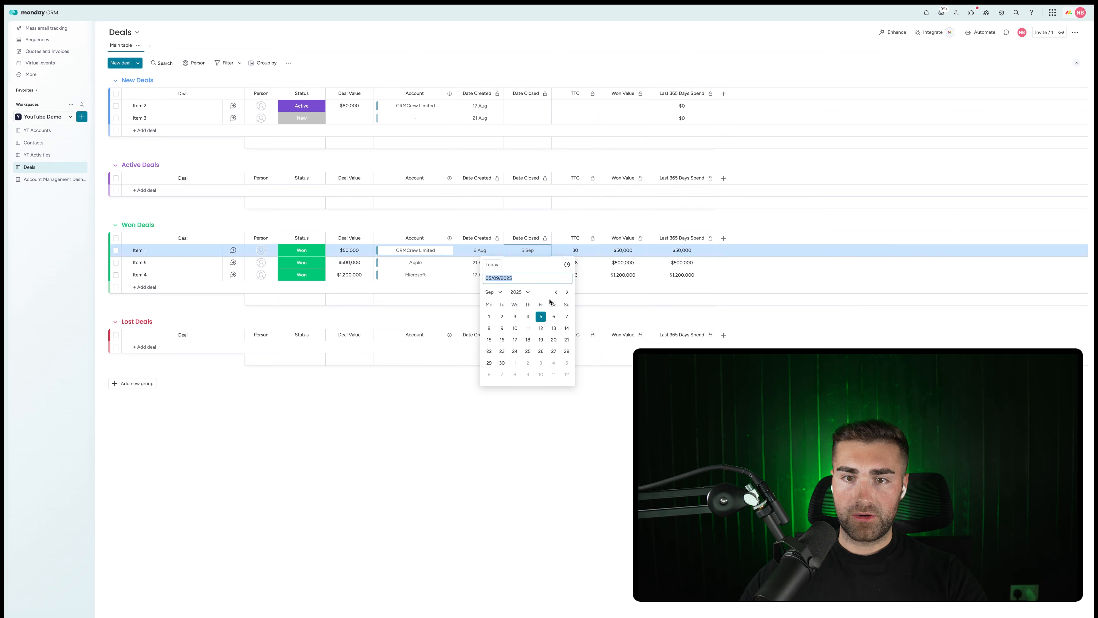
pyautogui.click(520, 291)
pyautogui.click(528, 330)
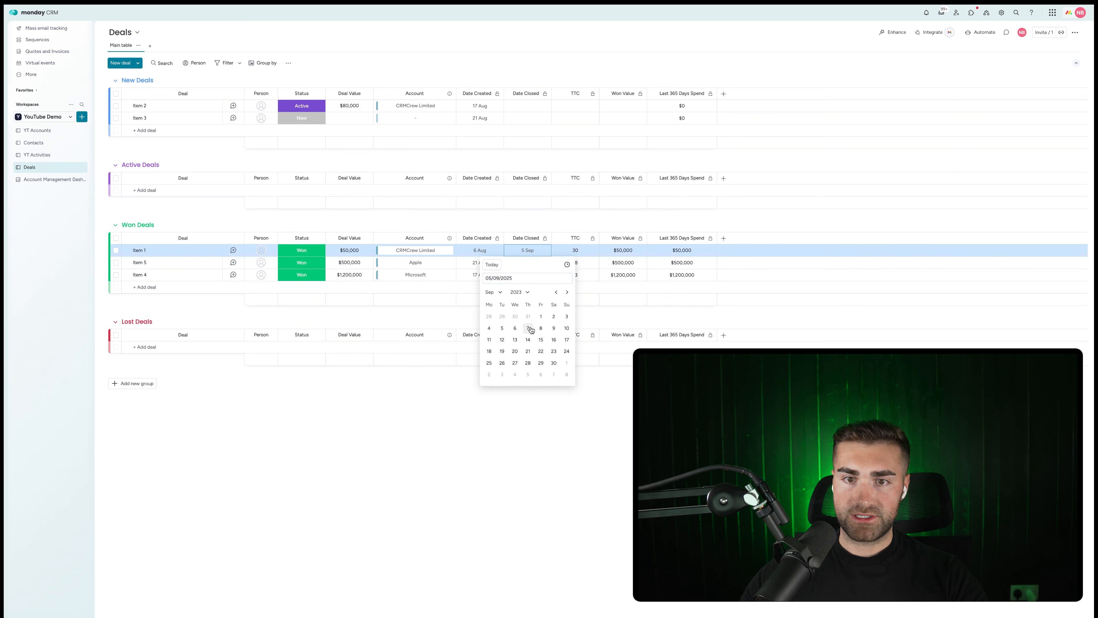
pyautogui.click(528, 329)
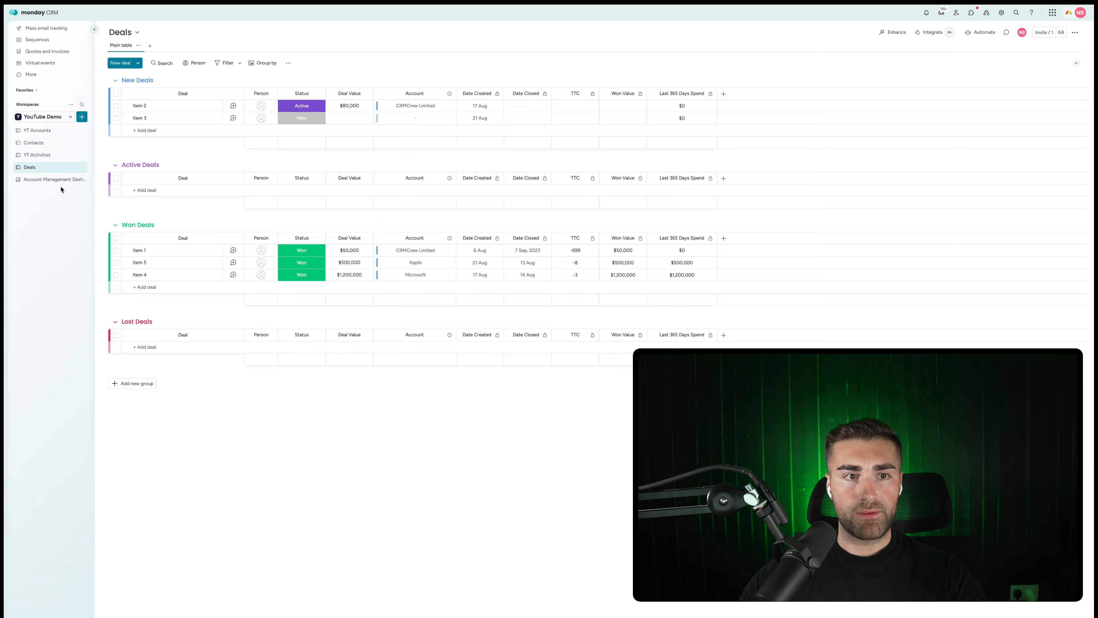
pyautogui.click(55, 179)
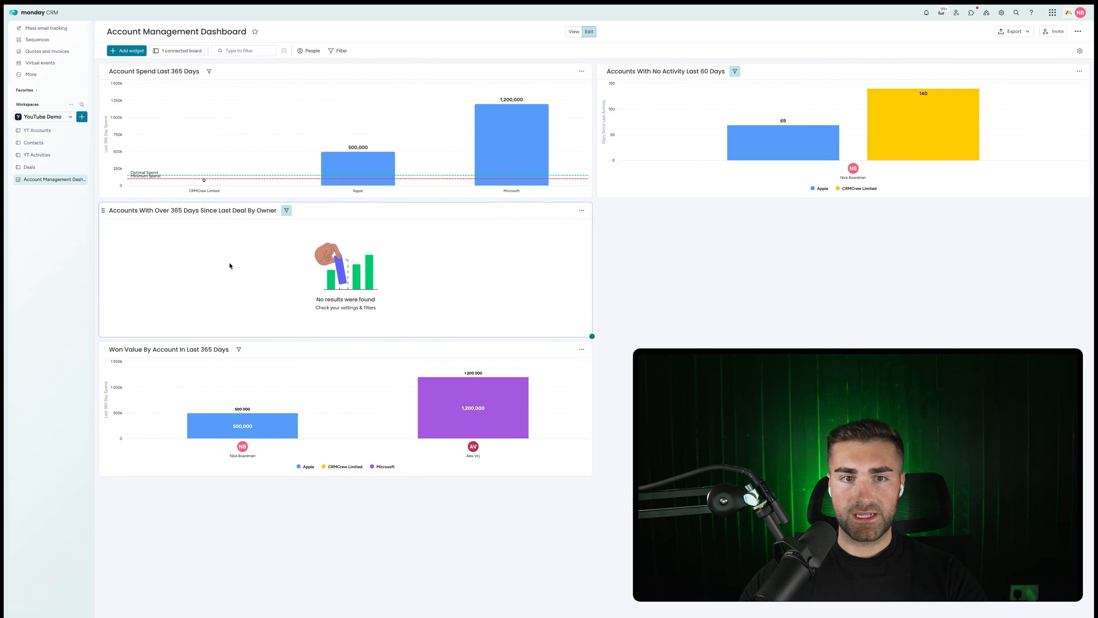
# Inspect the Days Since Last Deal formula on the YT Accounts board.
pyautogui.click(36, 130)
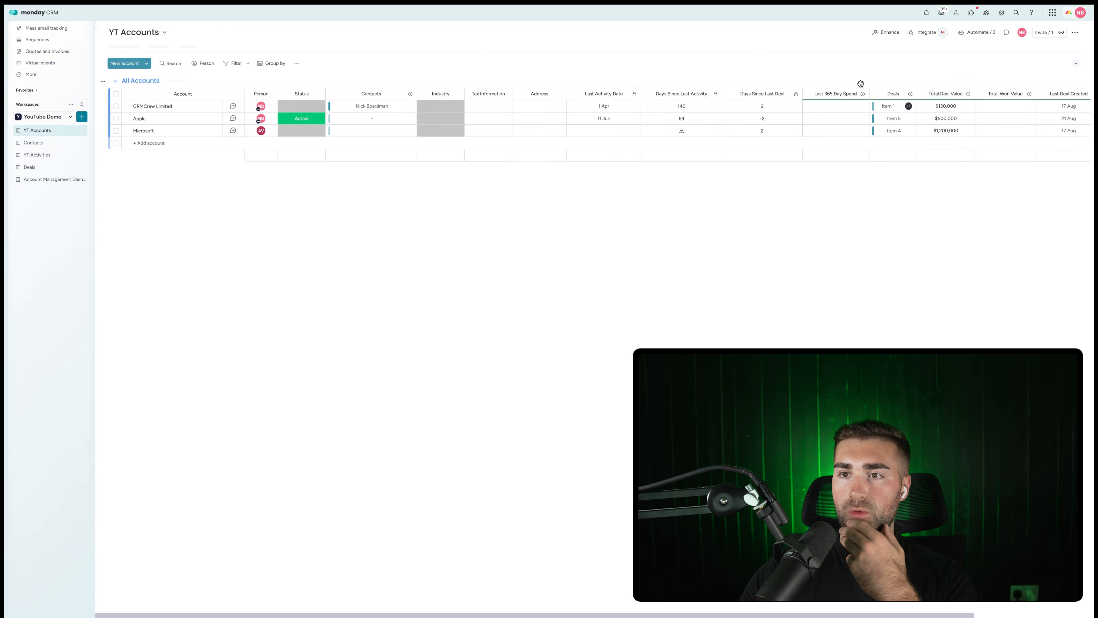
pyautogui.click(774, 110)
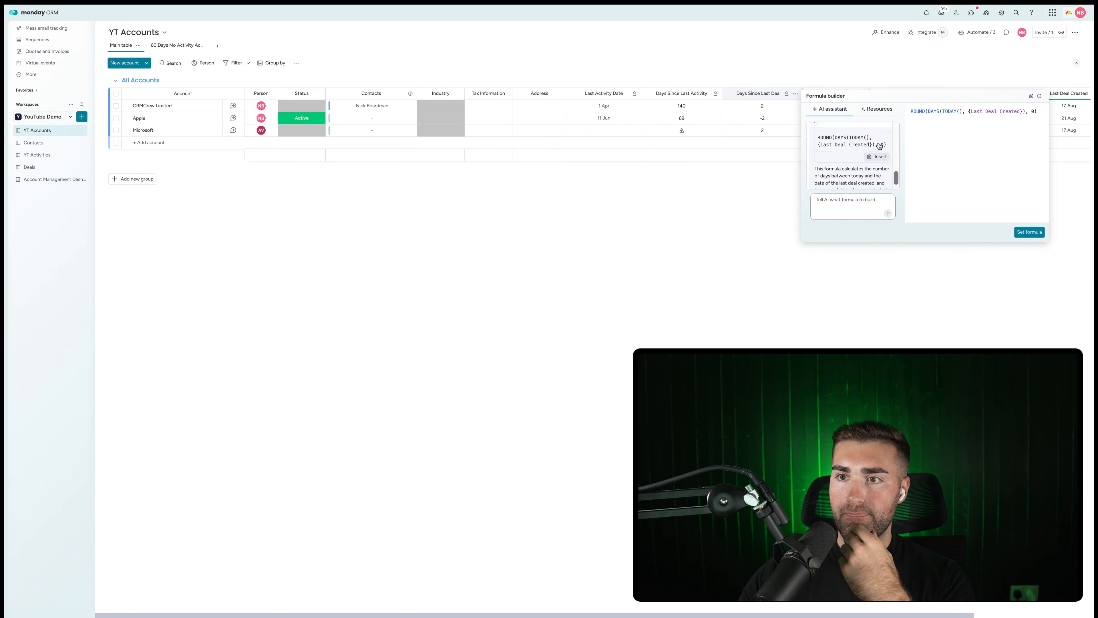
pyautogui.click(875, 88)
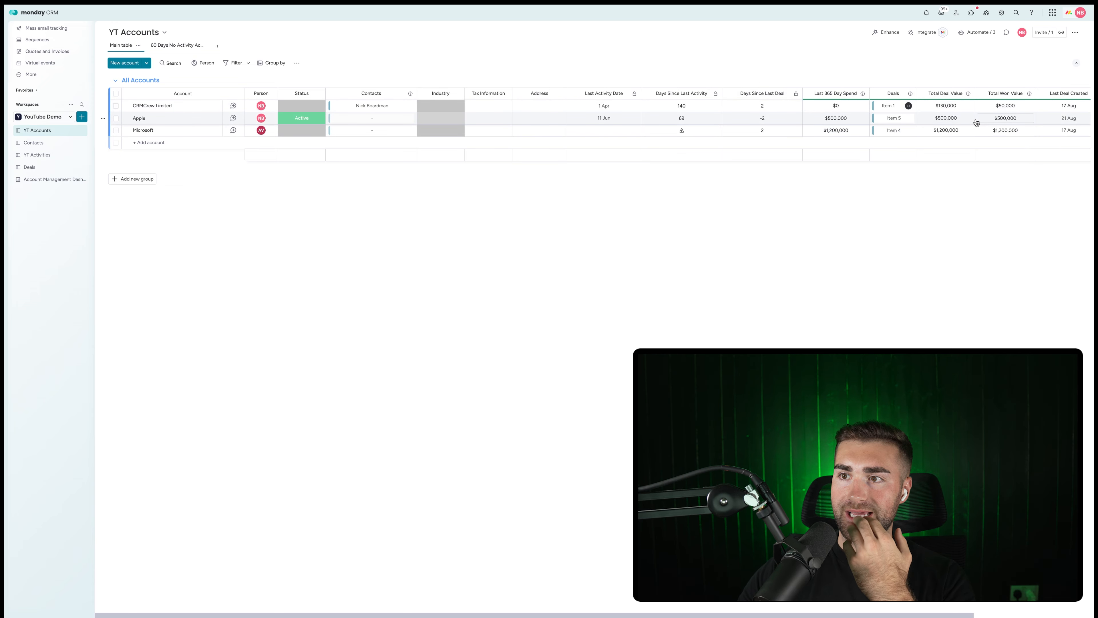
pyautogui.hscroll(1, 977, 121)
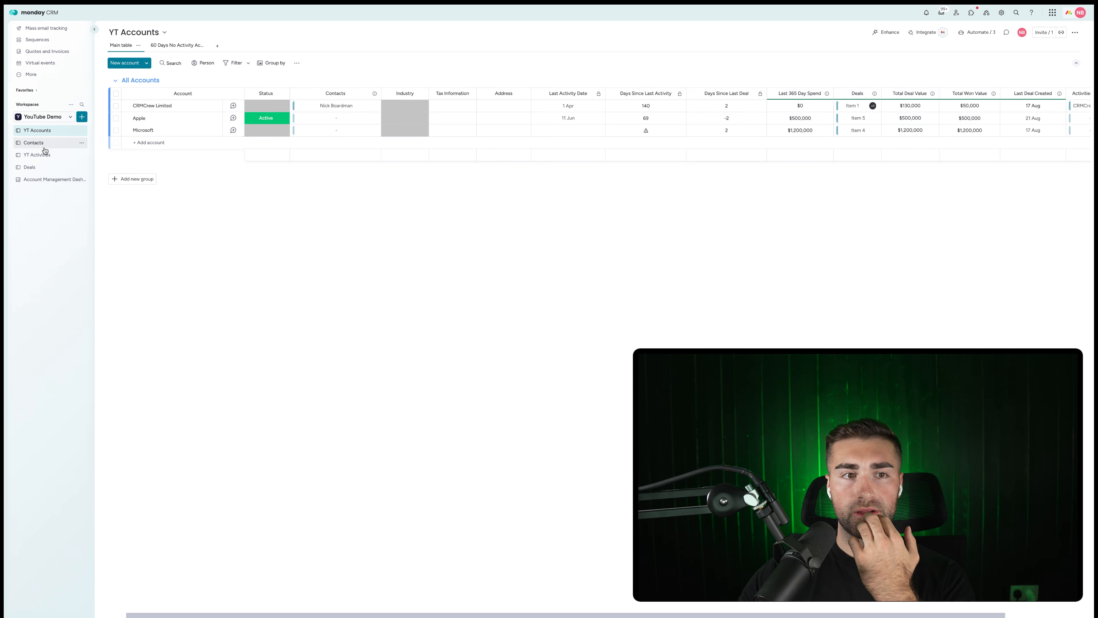
# Remove CRMCrew Limited as Item 2's account on Deals, then review the YT Accounts board.
pyautogui.click(40, 167)
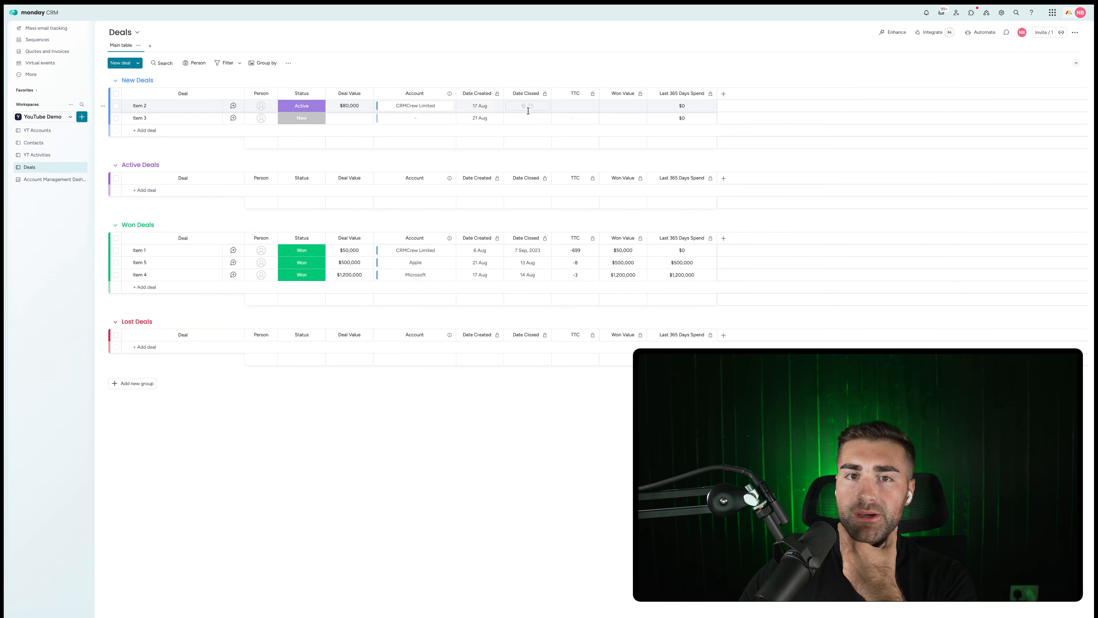
pyautogui.click(450, 106)
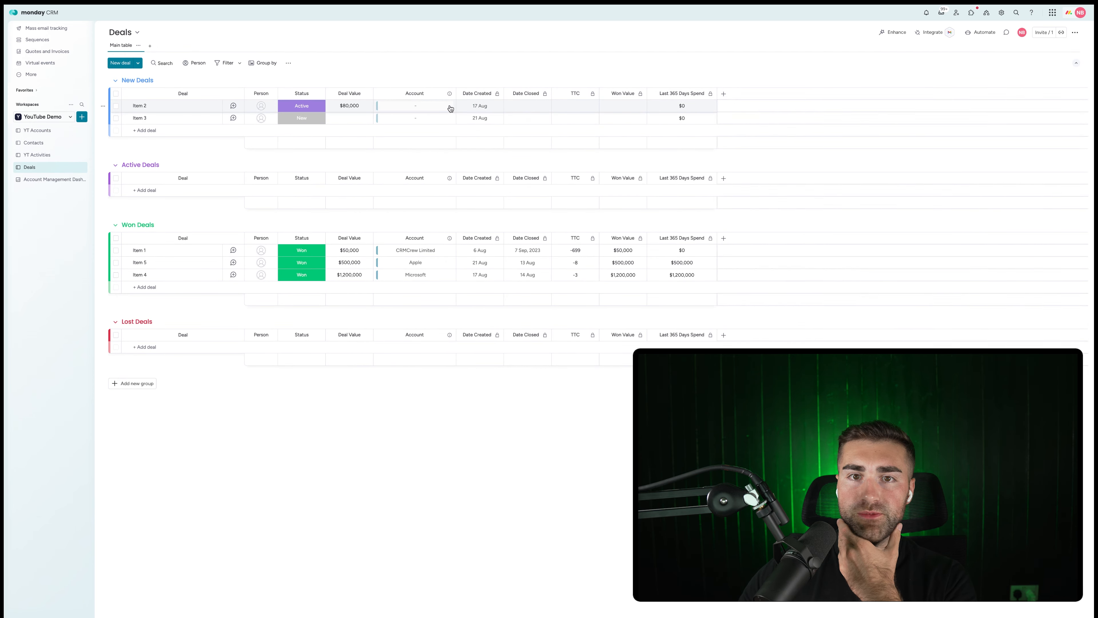
pyautogui.click(48, 179)
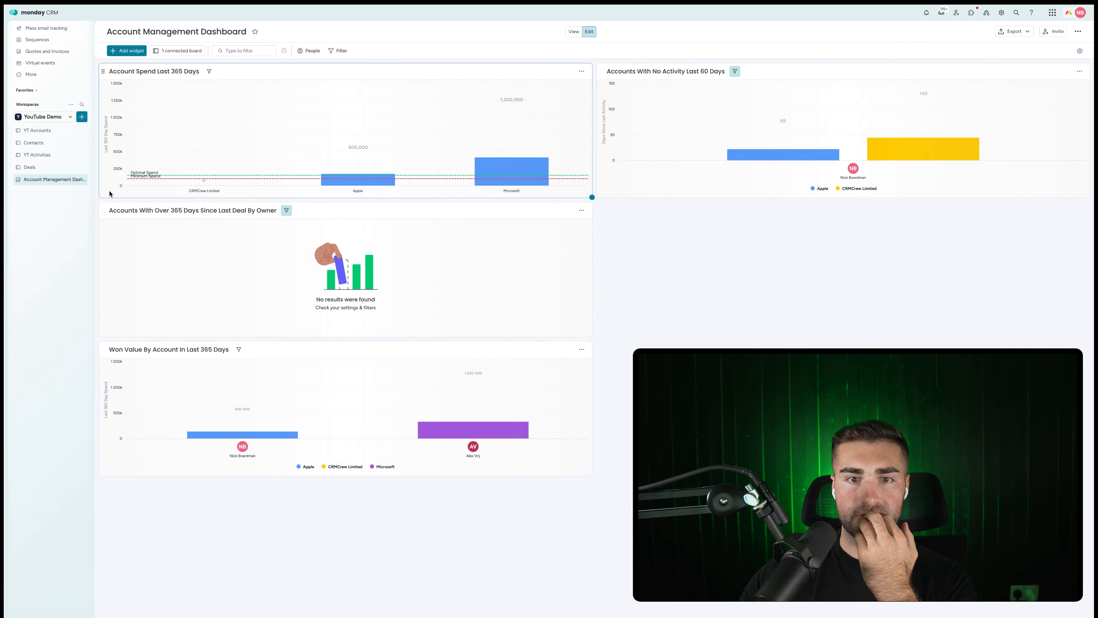
pyautogui.click(35, 131)
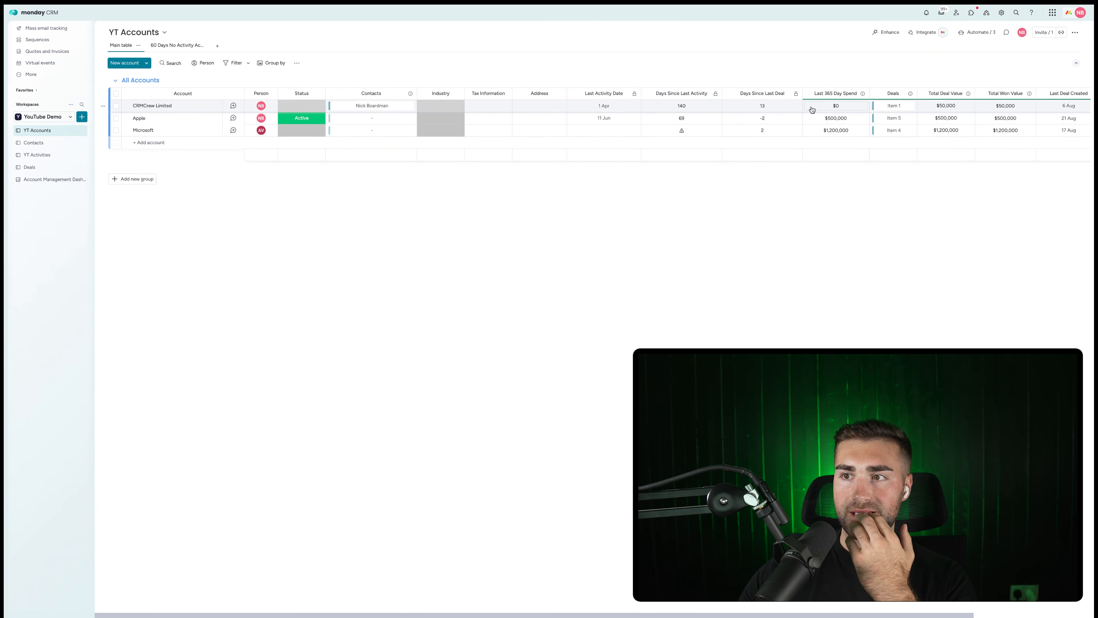
pyautogui.hscroll(3, 812, 110)
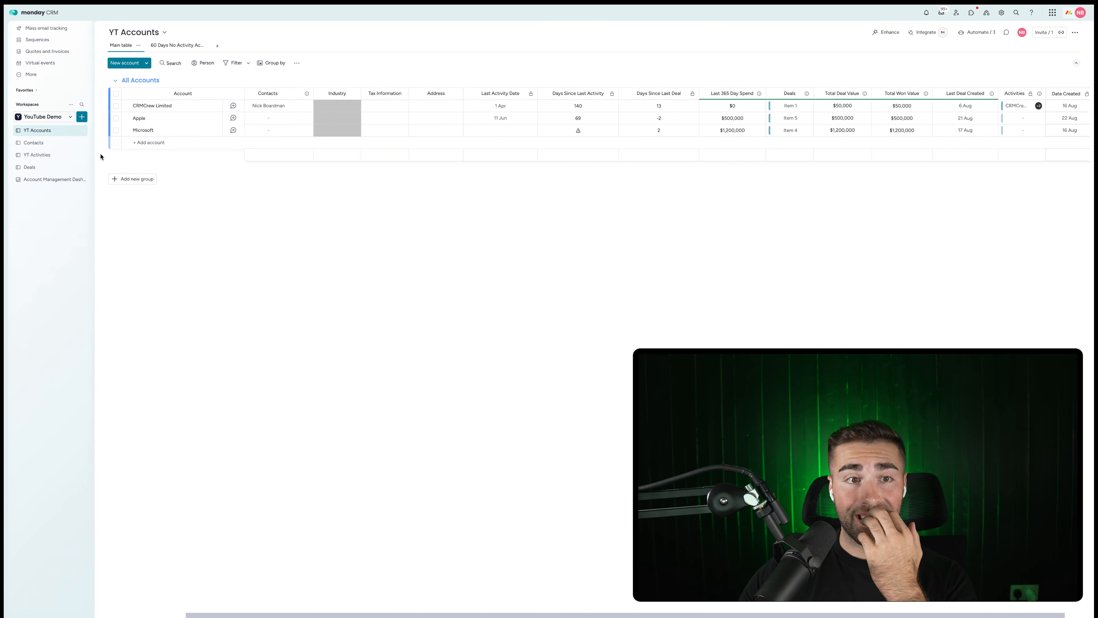
# Change Item 1's Date Created to 1 Aug 2023, then return to the Account Management Dashboard.
pyautogui.click(52, 171)
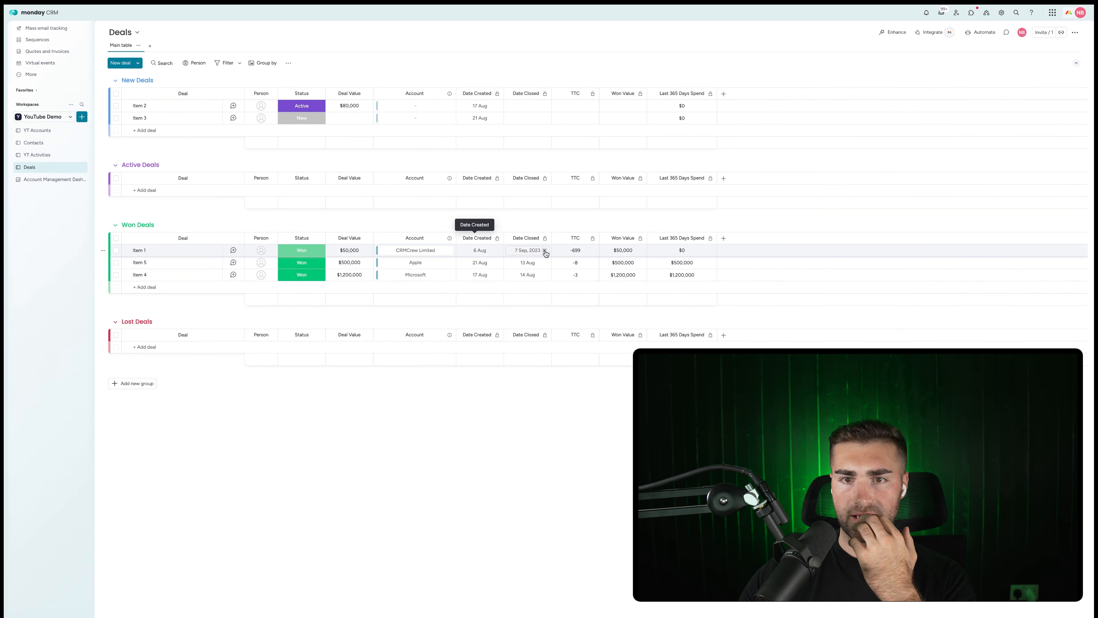
pyautogui.click(479, 250)
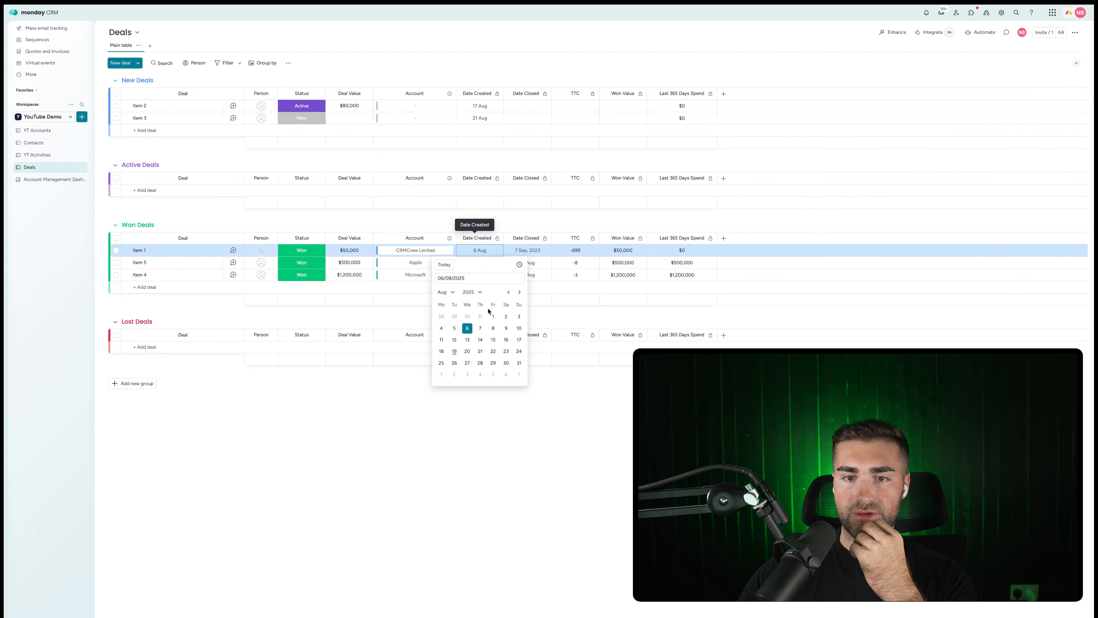
pyautogui.click(472, 292)
pyautogui.click(475, 330)
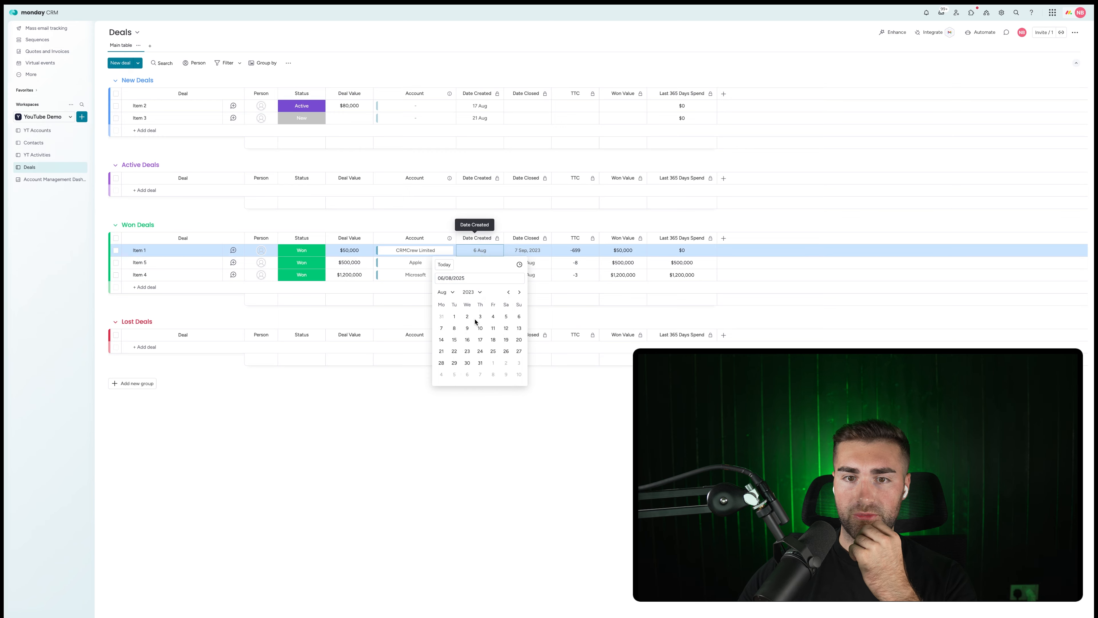
pyautogui.click(452, 318)
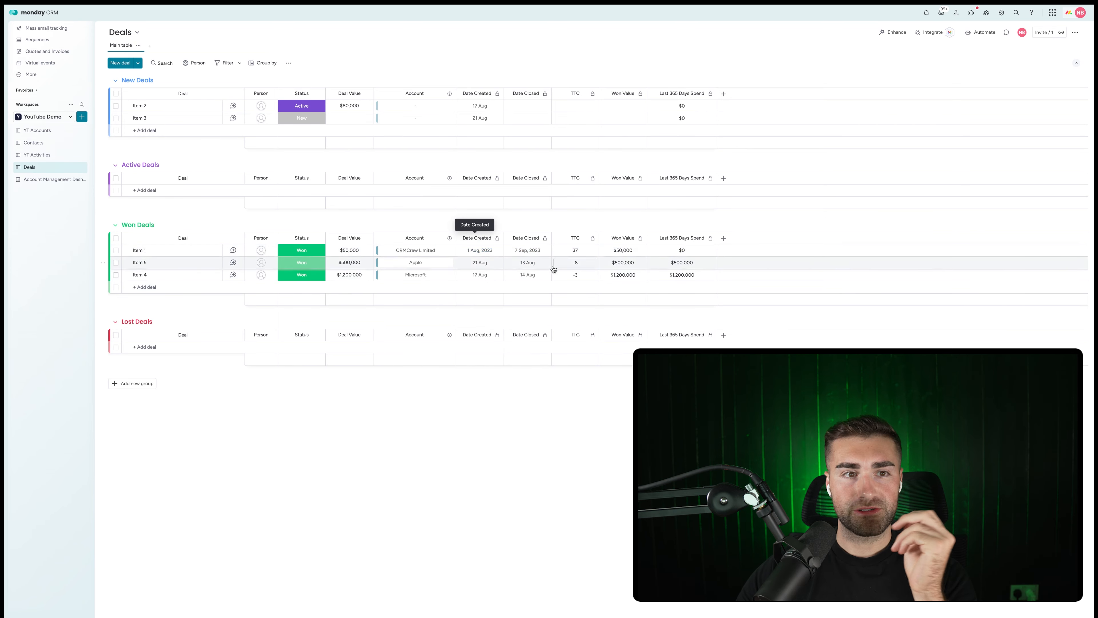
pyautogui.click(41, 179)
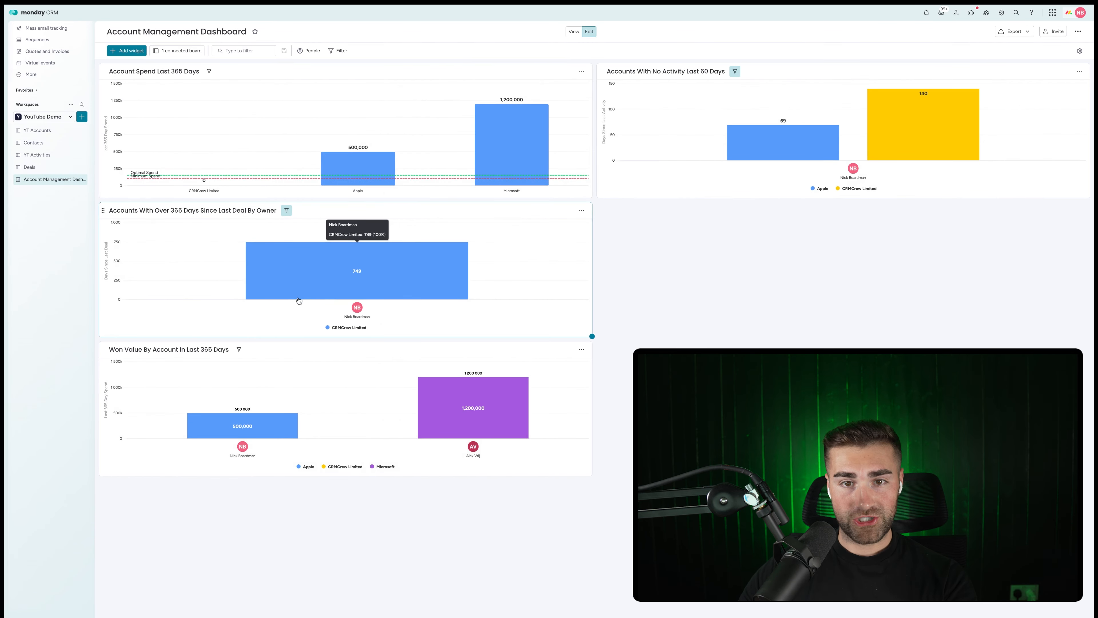
pyautogui.moveTo(337, 272)
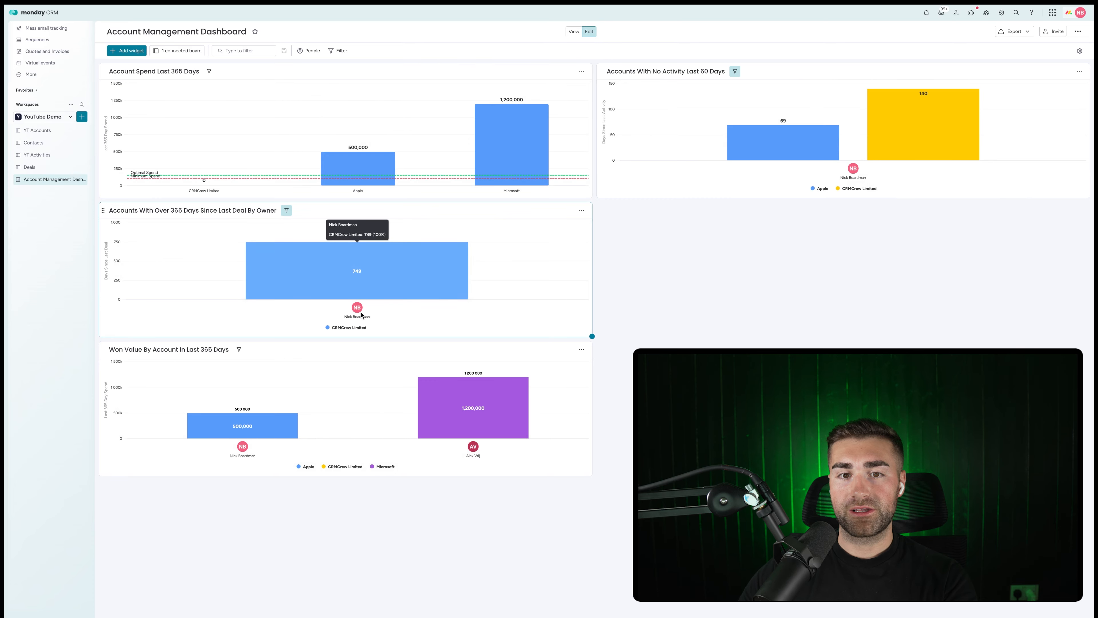